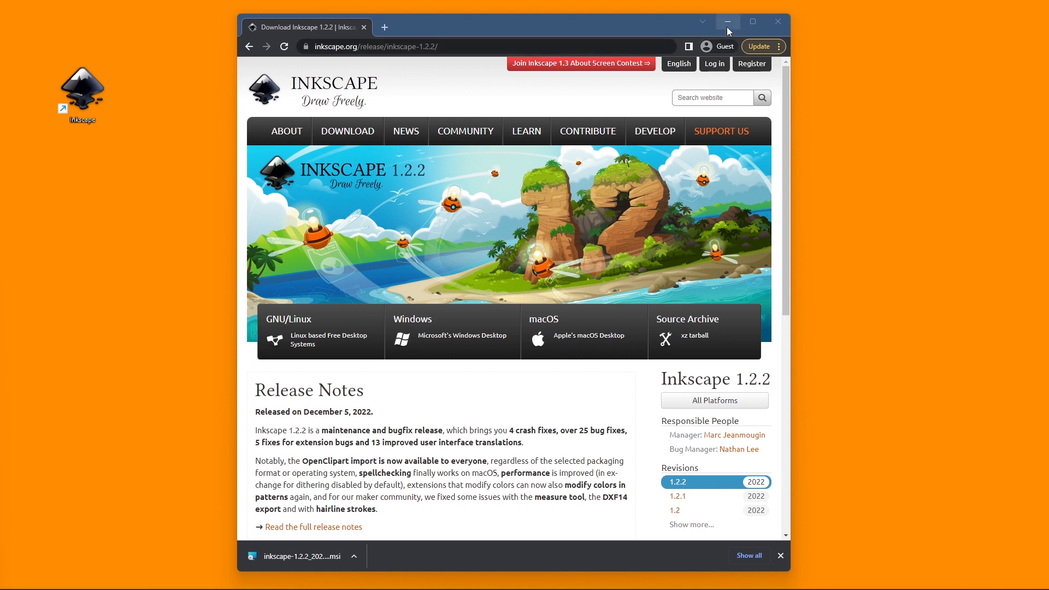
Step: Minimize the browser window and launch Inkscape from the desktop
{"action": "left_click", "coordinate": [727, 21]}
{"action": "left_click", "coordinate": [80, 100]}
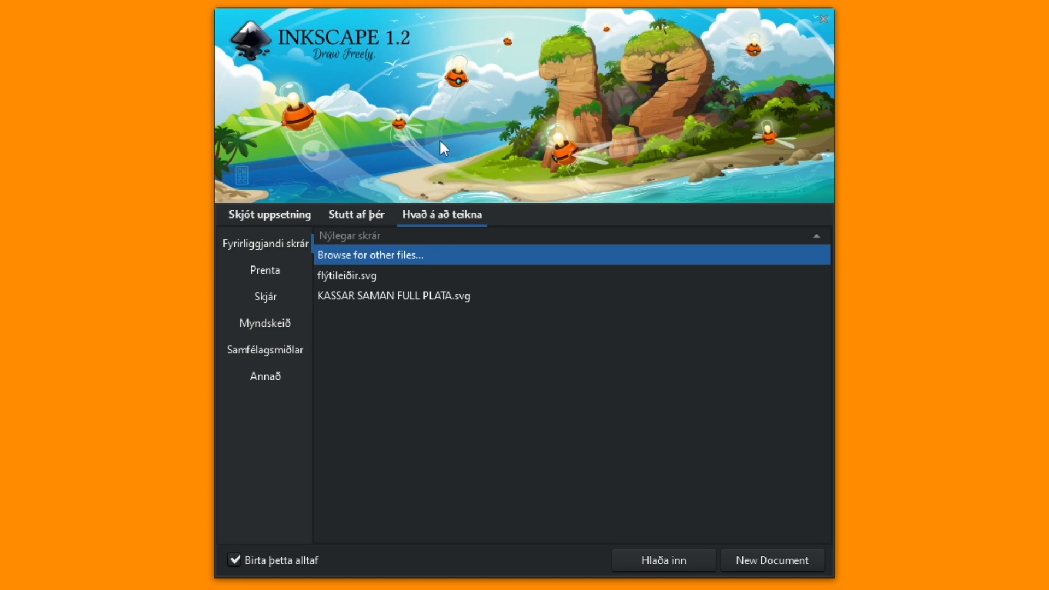
Step: Try the light theme in the welcome screen's quick setup and switch back to the dark theme
{"action": "left_click", "coordinate": [262, 216]}
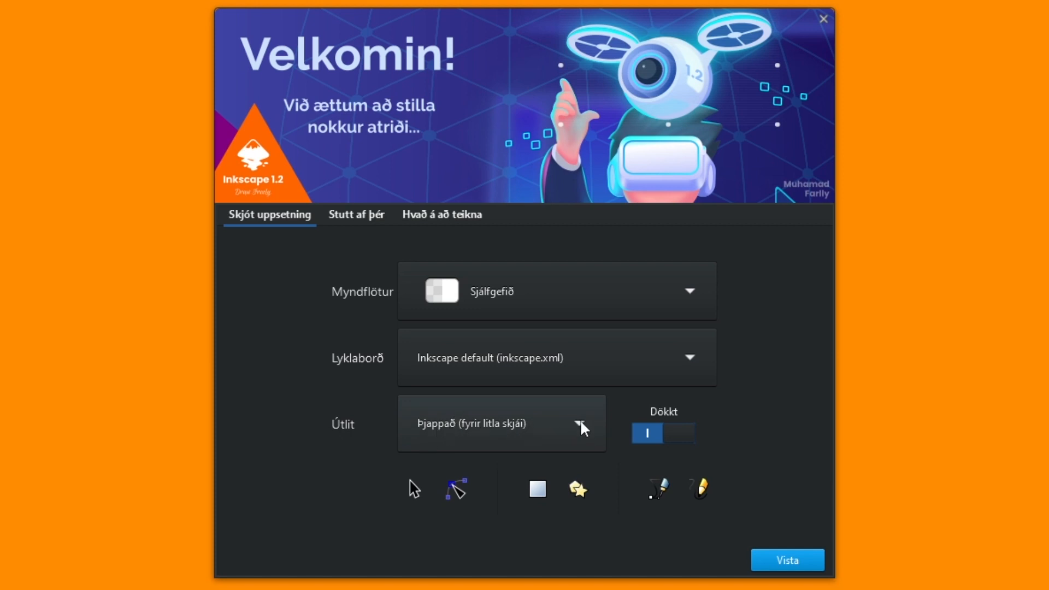
{"action": "left_click", "coordinate": [690, 437]}
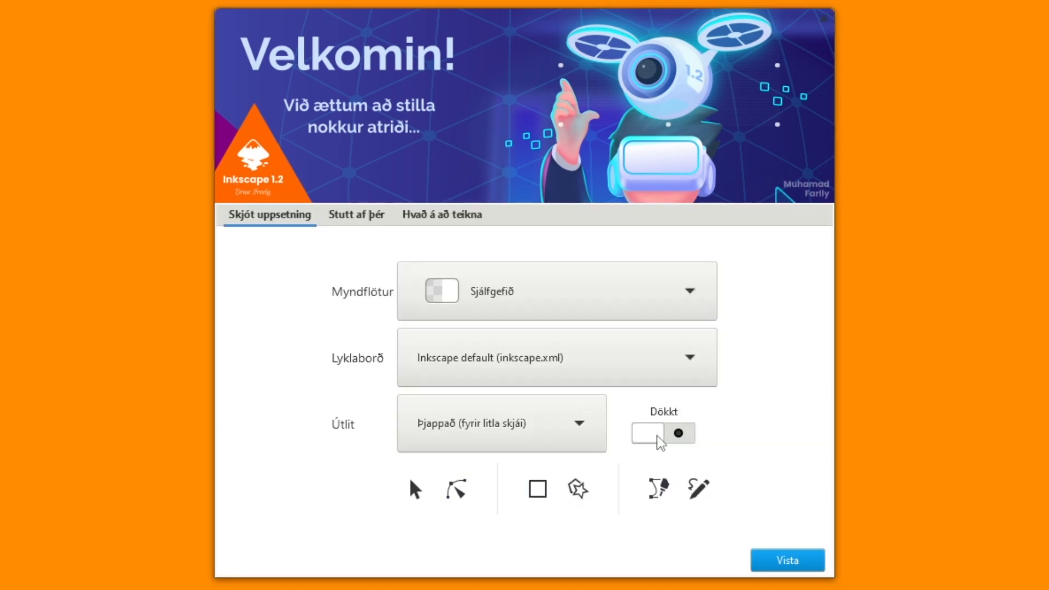
{"action": "left_click", "coordinate": [663, 438]}
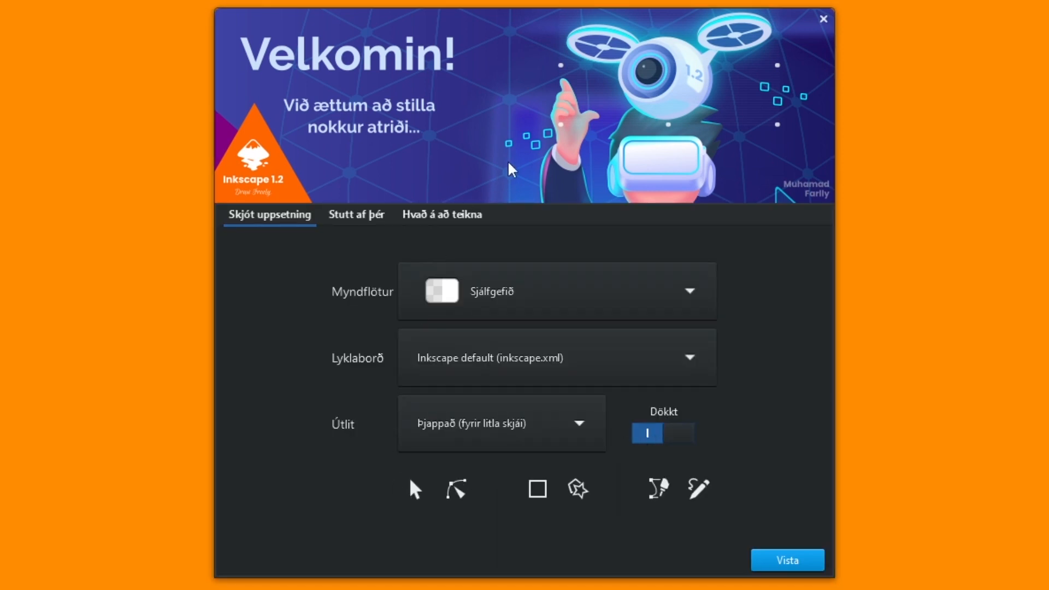
Step: Create a new document from the welcome screen's drawing page
{"action": "left_click", "coordinate": [442, 219]}
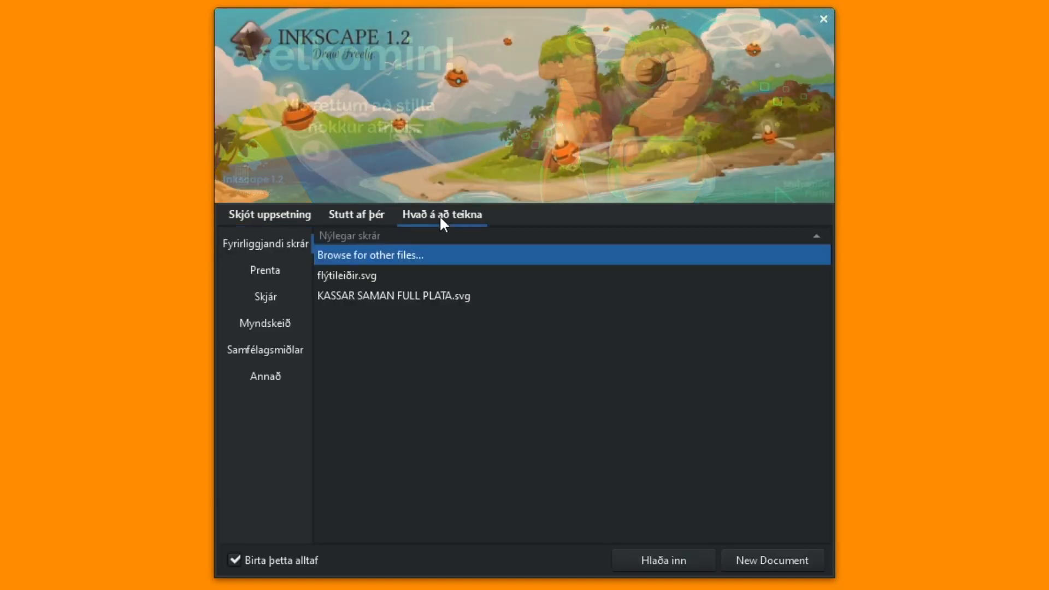
{"action": "left_click", "coordinate": [763, 563]}
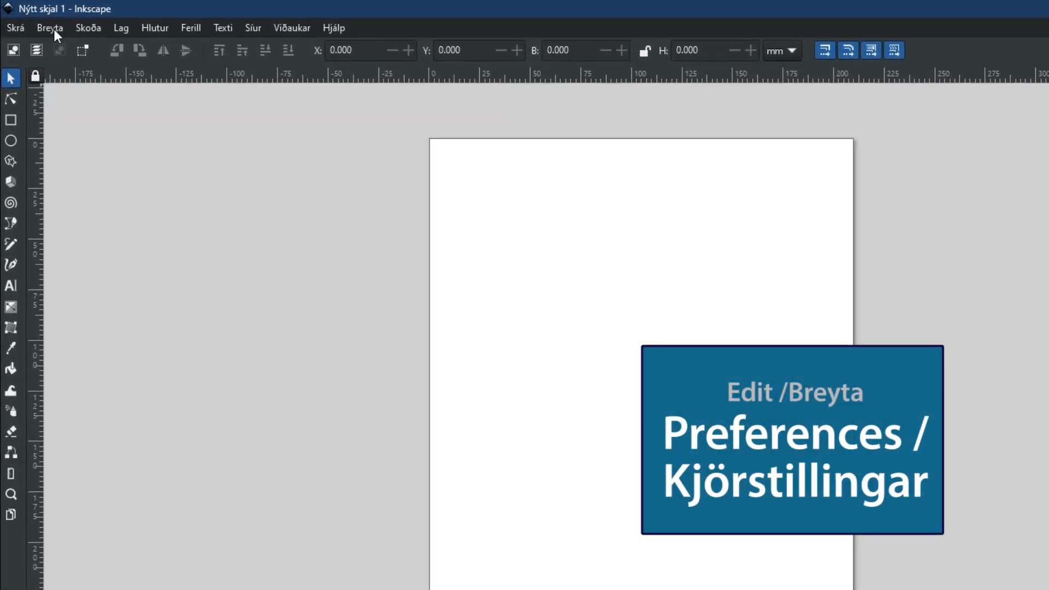
Step: Open the preferences and examine the interface language and the window settings, including the option to show the welcome dialog
{"action": "left_click", "coordinate": [55, 28]}
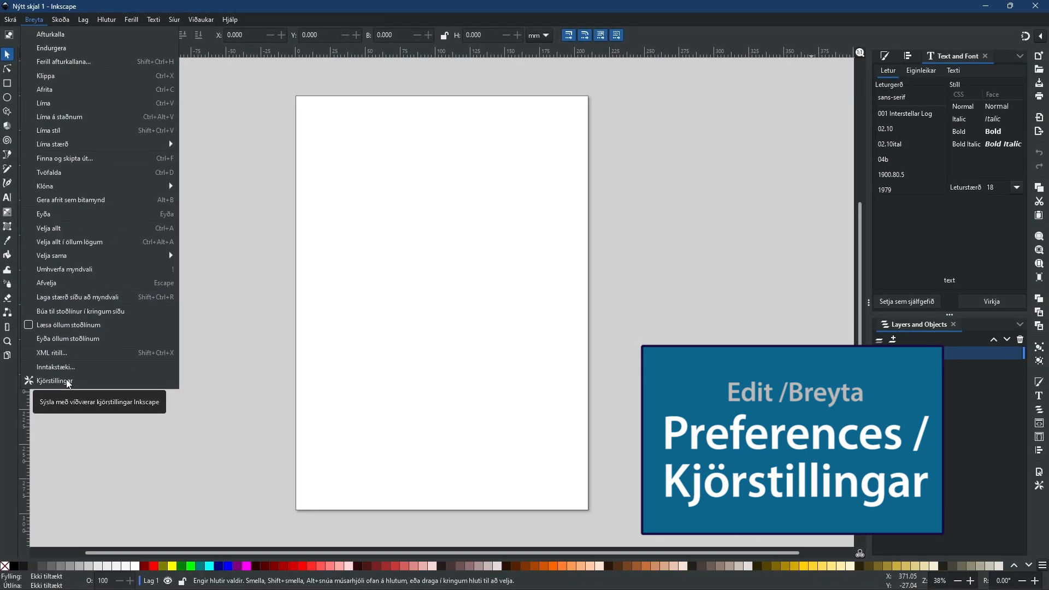
{"action": "left_click", "coordinate": [67, 382]}
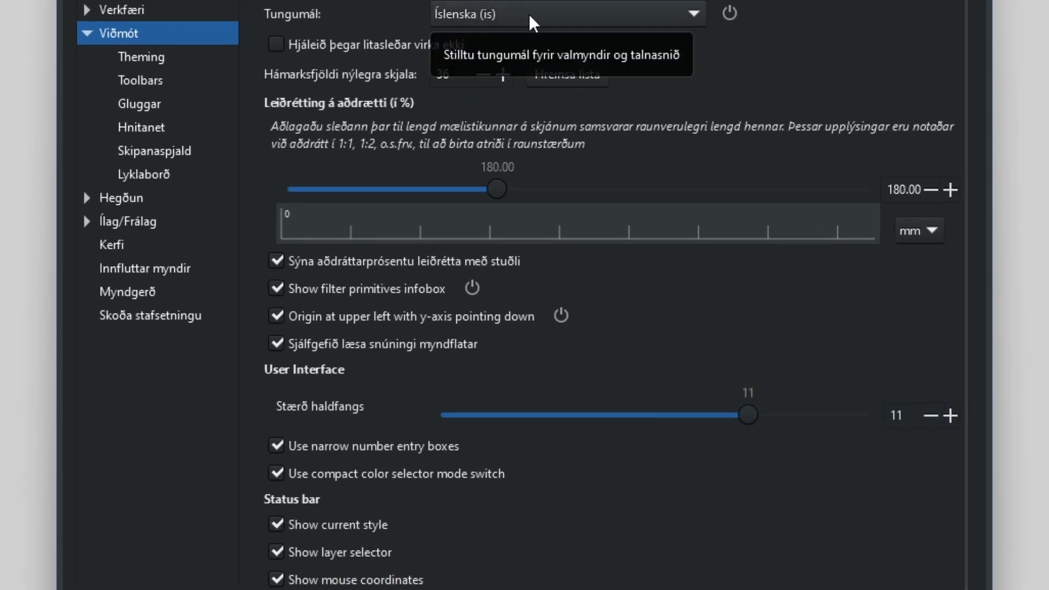
{"action": "left_click", "coordinate": [135, 106]}
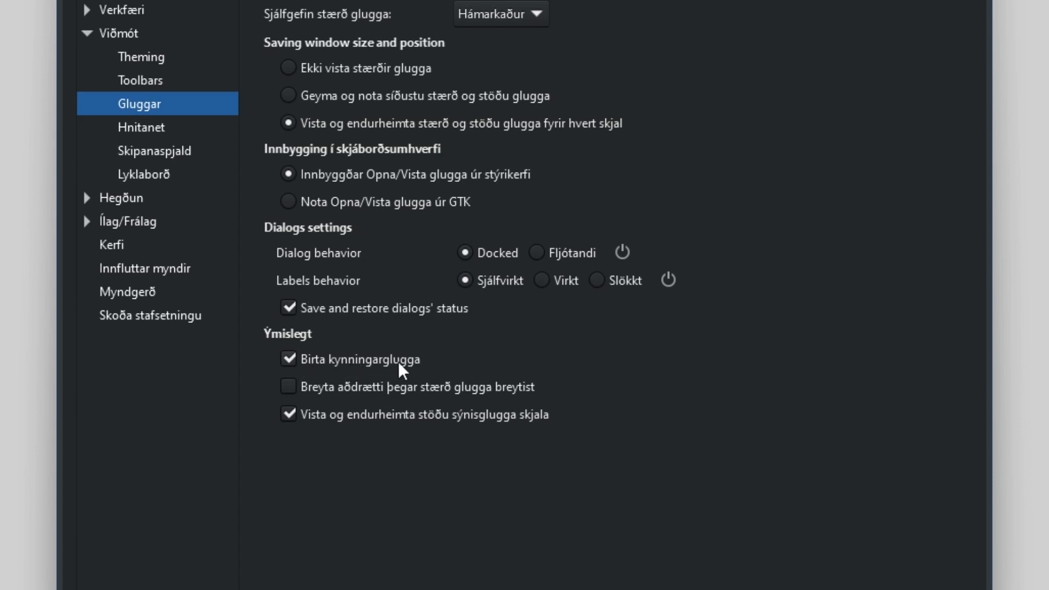
{"action": "mouse_move", "coordinate": [347, 370]}
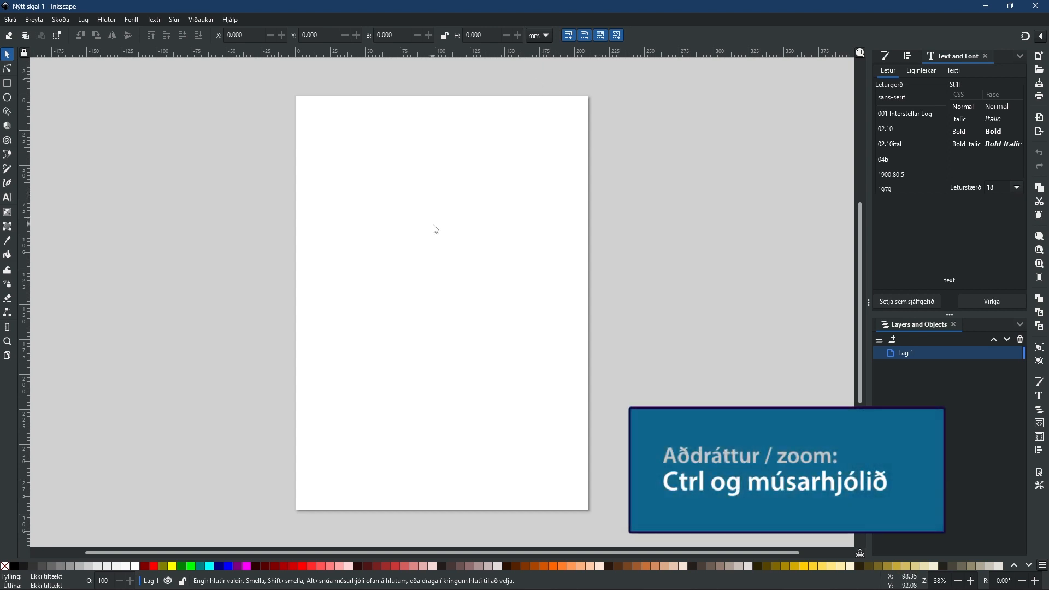
Step: Zoom in and out and pan around the blank page, and fit the whole page in view
{"action": "scroll", "coordinate": [436, 230], "scroll_direction": "up", "scroll_amount": 3, "text": "ctrl"}
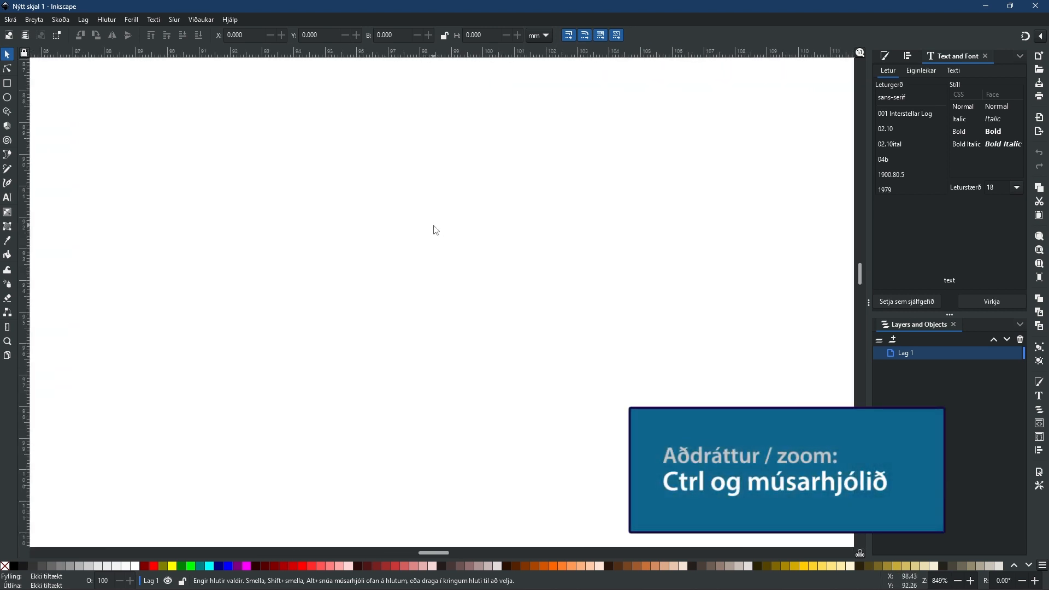
{"action": "scroll", "coordinate": [435, 230], "scroll_direction": "down", "scroll_amount": 3, "text": "ctrl"}
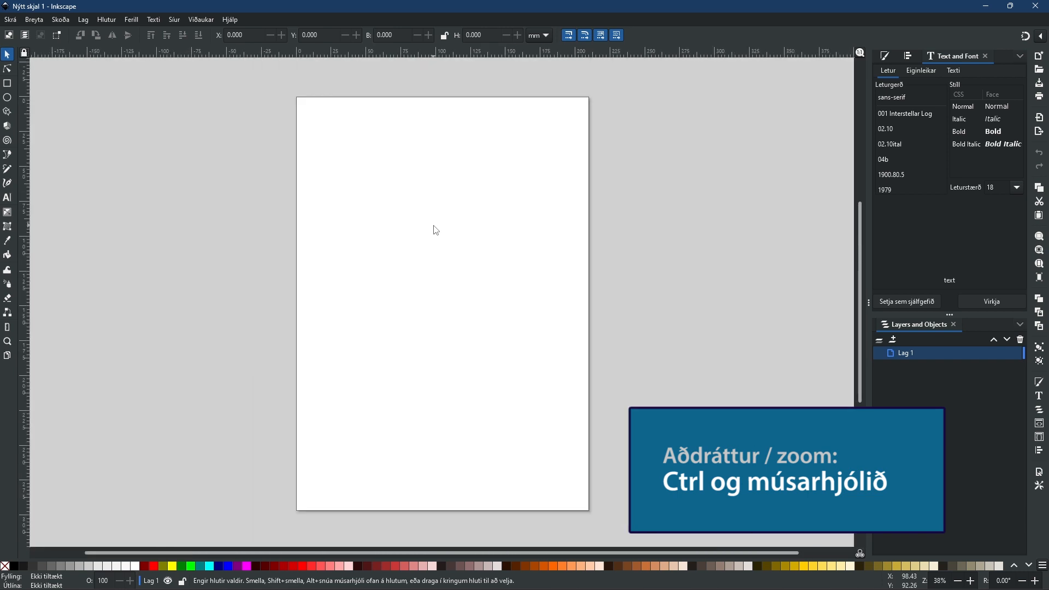
{"action": "scroll", "coordinate": [436, 230], "scroll_direction": "down", "scroll_amount": 1, "text": "ctrl"}
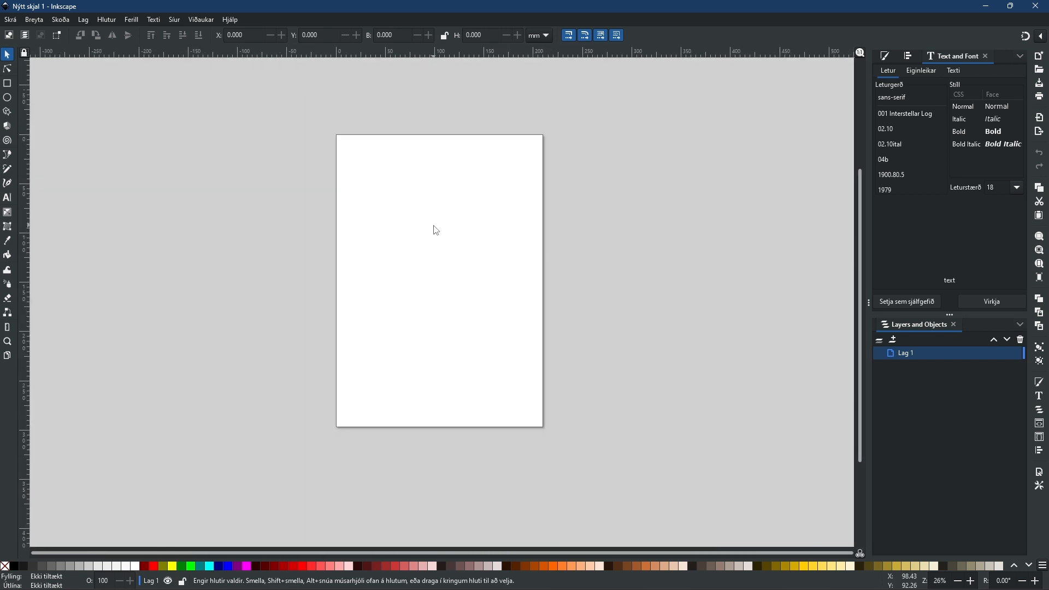
{"action": "mouse_move", "coordinate": [515, 326]}
{"action": "left_mouse_down"}
{"action": "mouse_move", "coordinate": [583, 344]}
{"action": "mouse_move", "coordinate": [370, 344]}
{"action": "mouse_move", "coordinate": [605, 344]}
{"action": "mouse_move", "coordinate": [513, 342]}
{"action": "left_mouse_up"}
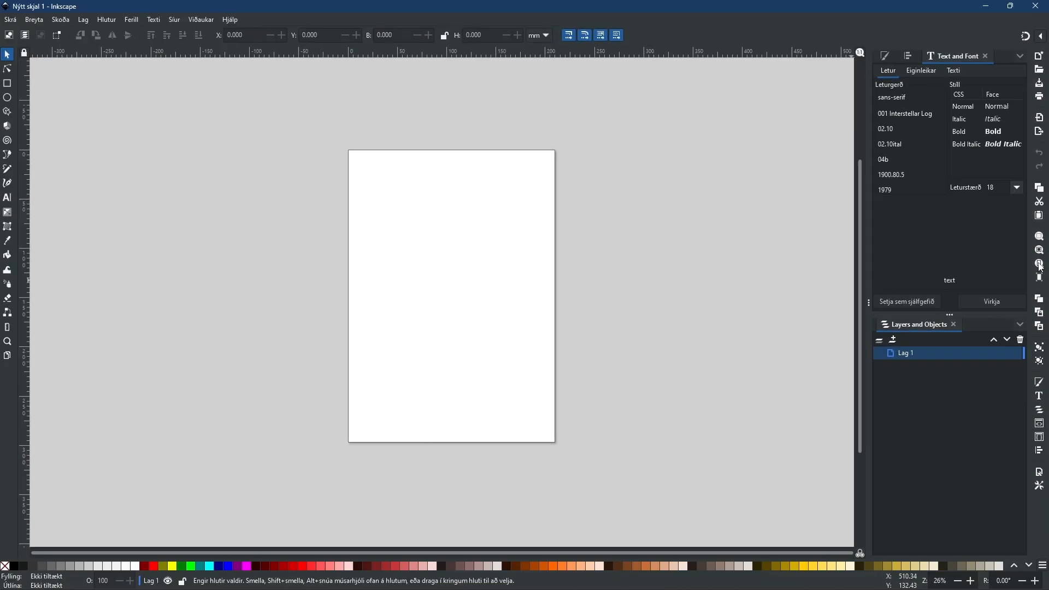
{"action": "left_click", "coordinate": [1040, 265]}
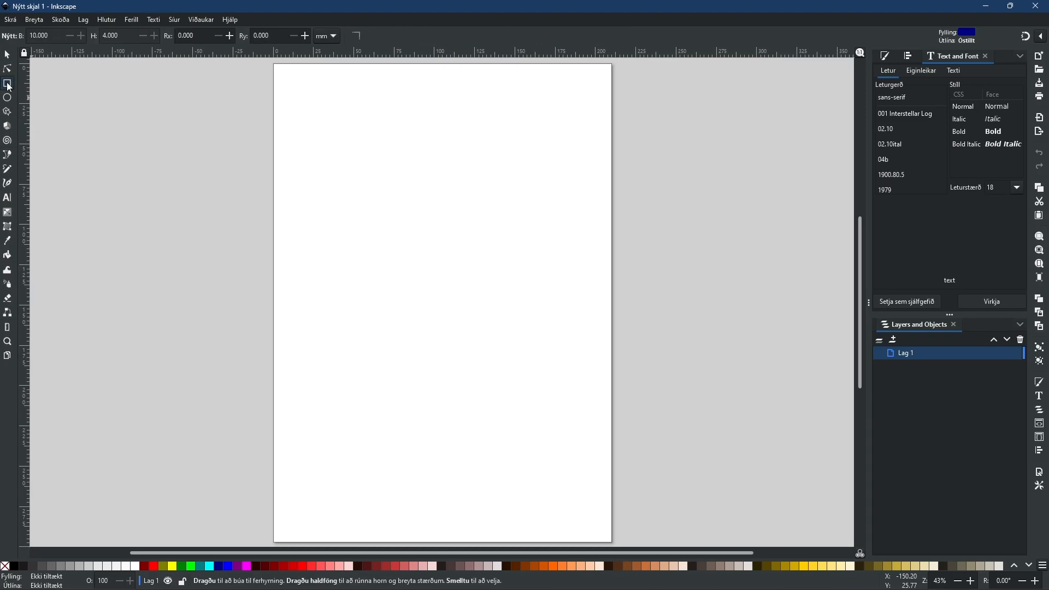
Step: Draw a square about 148 mm wide in the upper middle of the page
{"action": "left_click", "coordinate": [12, 159]}
{"action": "left_click_drag", "start_coordinate": [320, 152], "coordinate": [558, 394]}
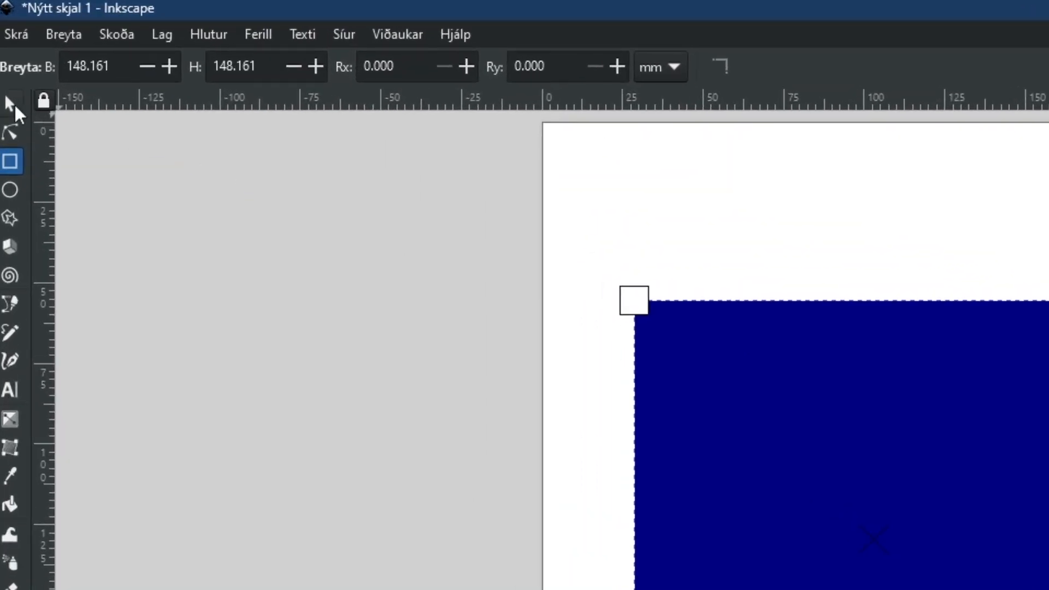
Step: Scale the square from its upper right corner to about 154 mm and unlock its width-to-height ratio
{"action": "left_click", "coordinate": [14, 105]}
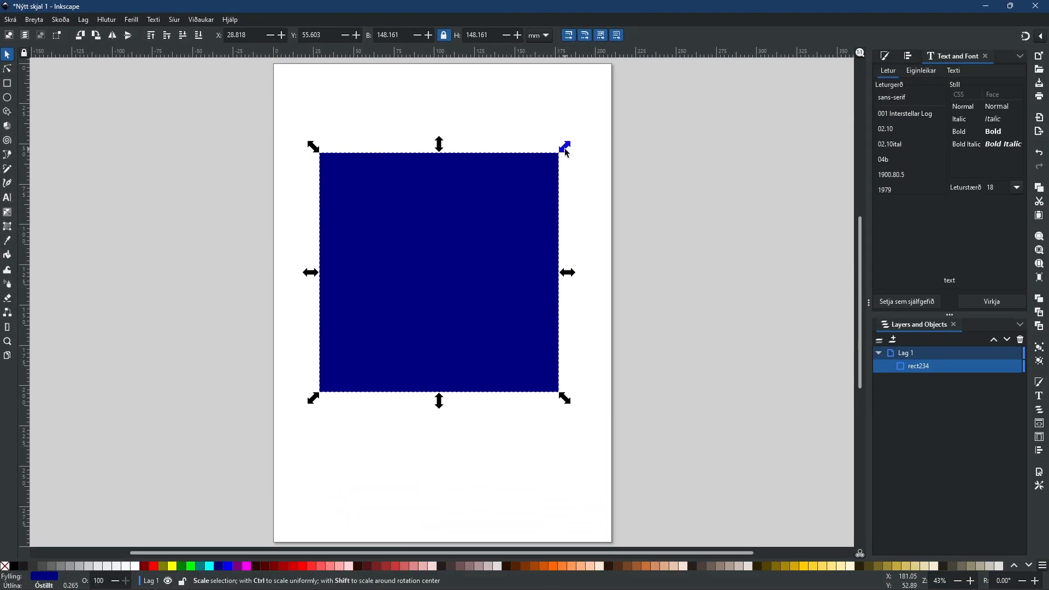
{"action": "left_click_drag", "start_coordinate": [564, 147], "coordinate": [616, 144]}
{"action": "left_click", "coordinate": [445, 36]}
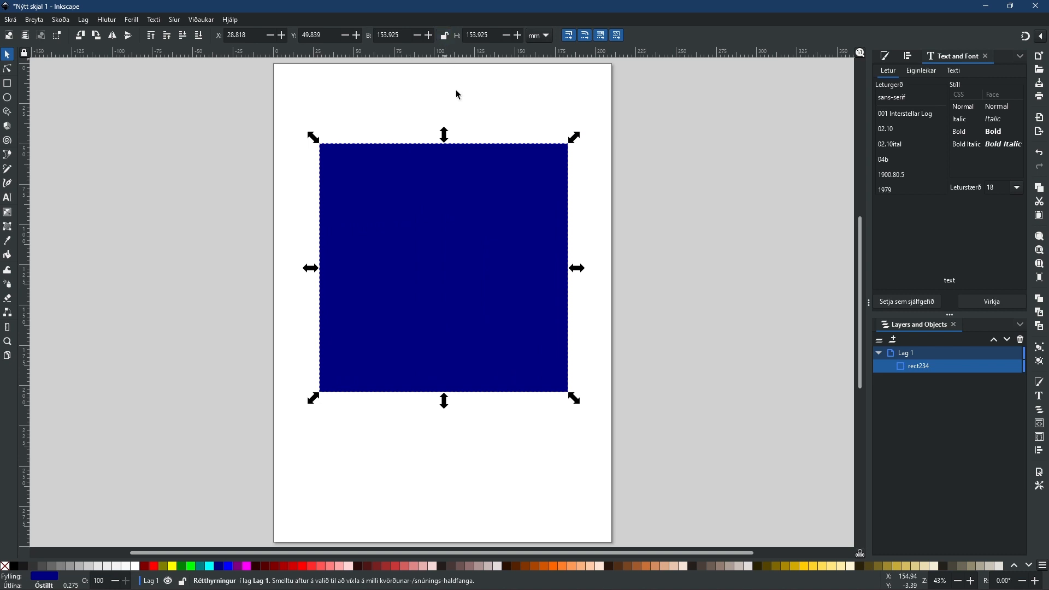
Step: Rotate the square about 30 degrees clockwise around its centre, and deselect and reselect it
{"action": "left_click", "coordinate": [505, 176]}
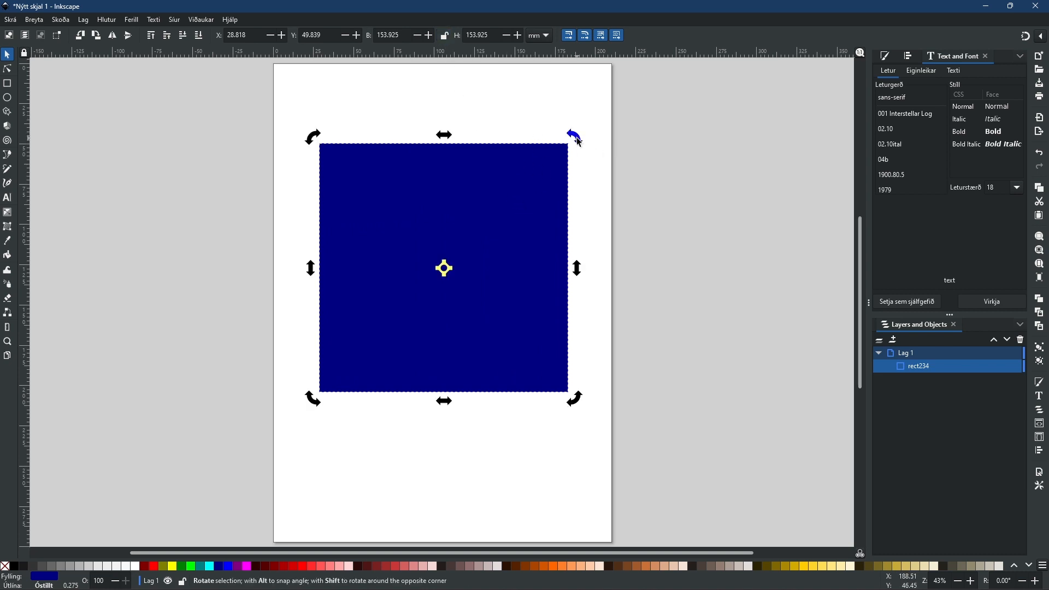
{"action": "left_click_drag", "start_coordinate": [579, 142], "coordinate": [579, 362]}
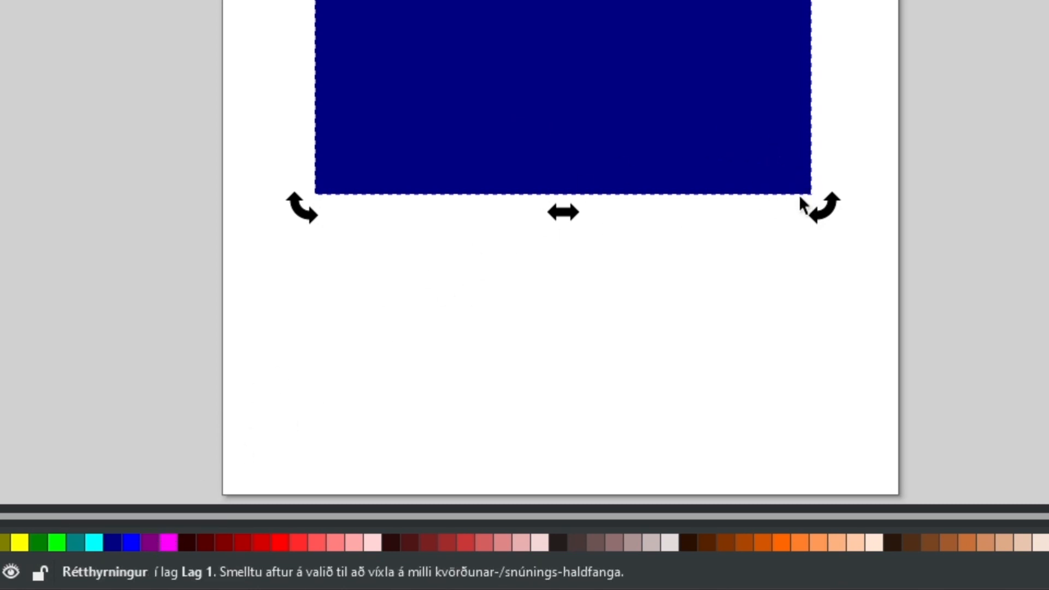
{"action": "left_click_drag", "start_coordinate": [829, 215], "coordinate": [698, 143]}
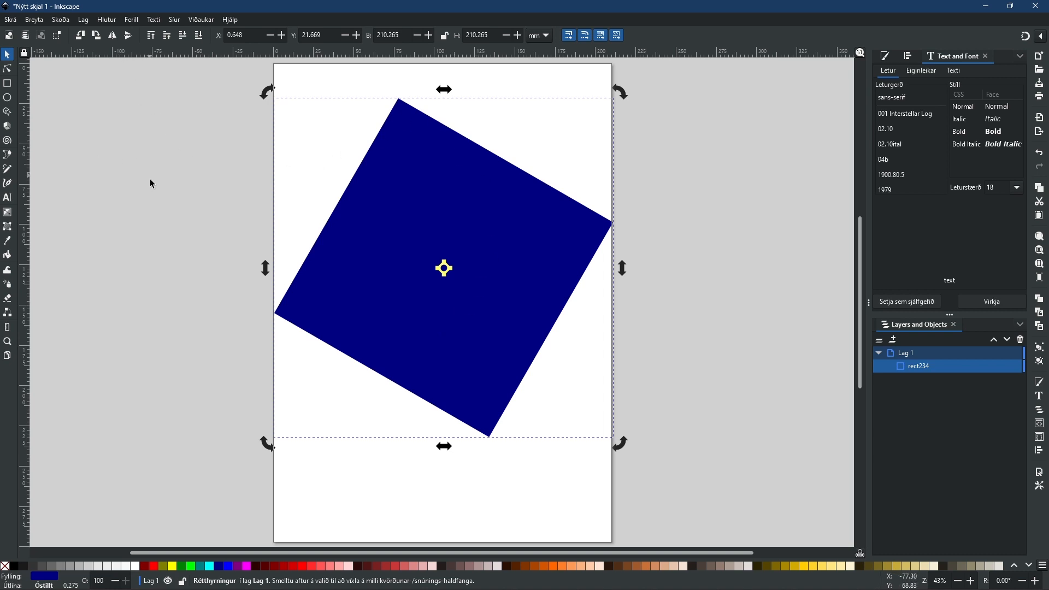
{"action": "left_click", "coordinate": [158, 154]}
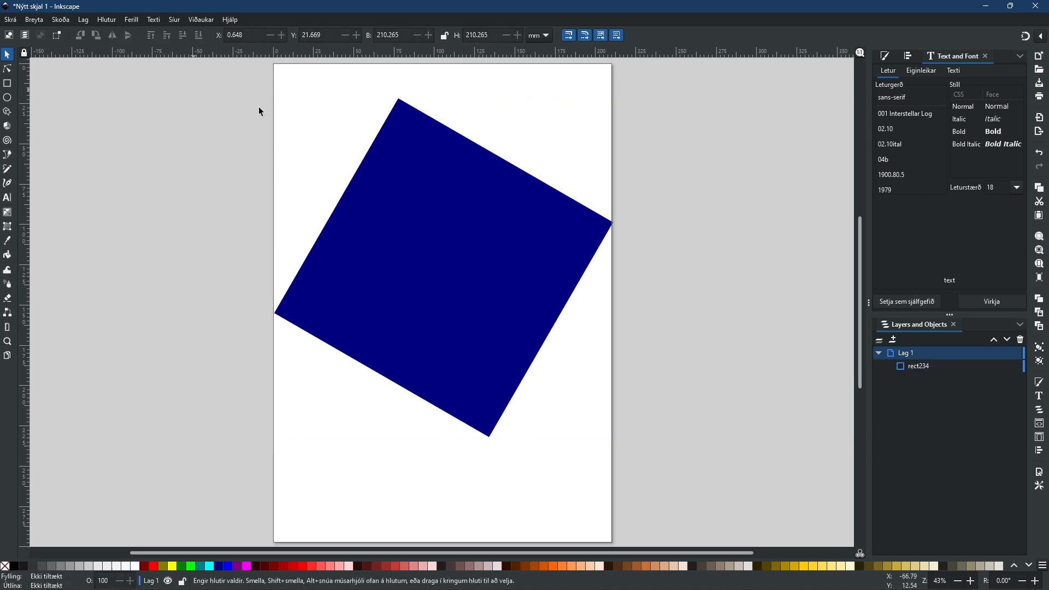
{"action": "left_click", "coordinate": [417, 221]}
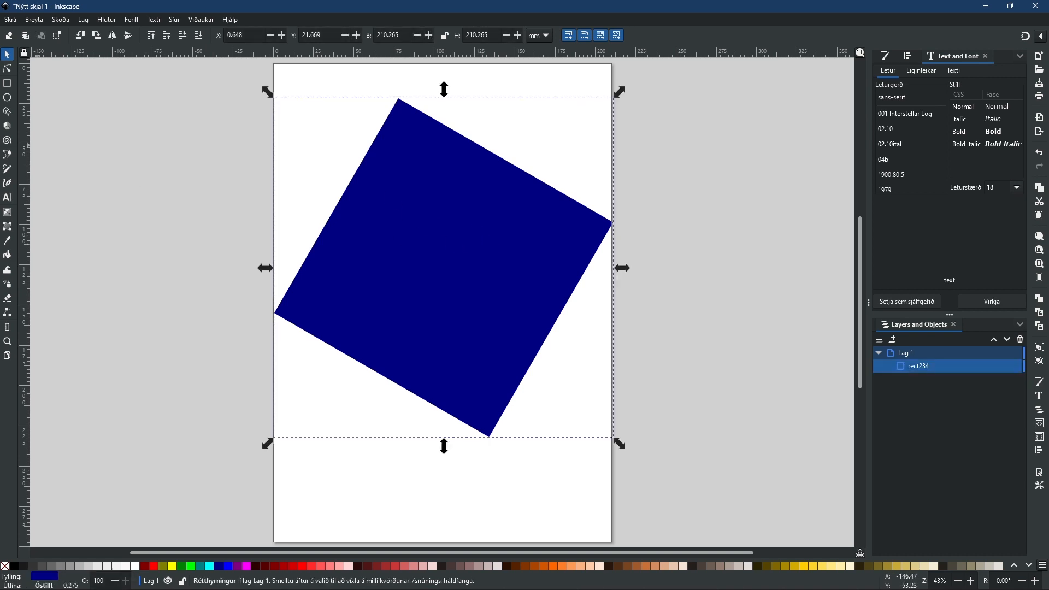
Step: Draw a second rectangle about 121 by 164 mm across the page's left edge, overlapping the rotated square
{"action": "left_click", "coordinate": [8, 83]}
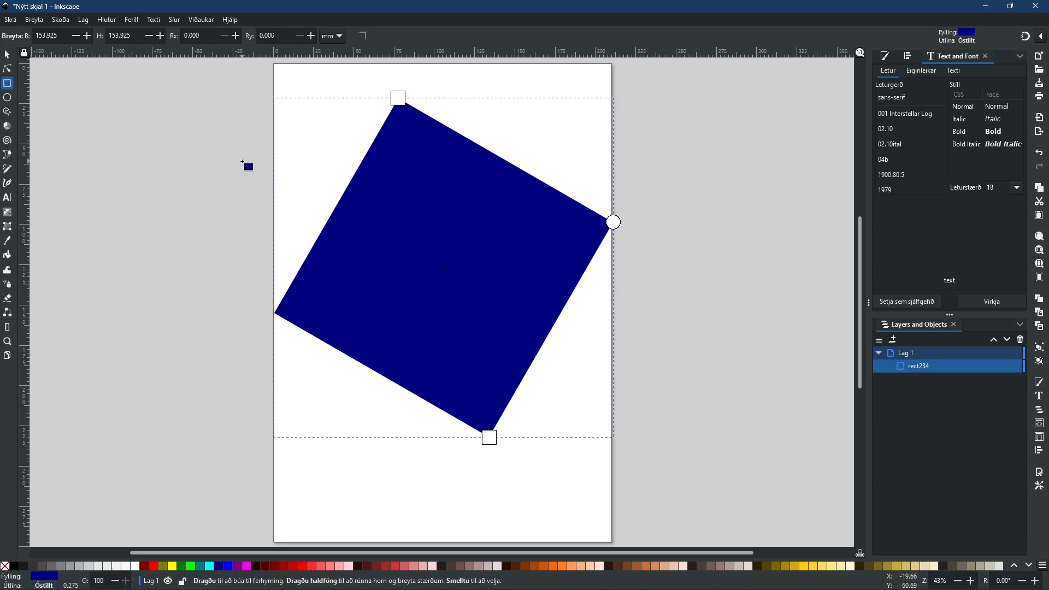
{"action": "left_click_drag", "start_coordinate": [140, 129], "coordinate": [335, 392]}
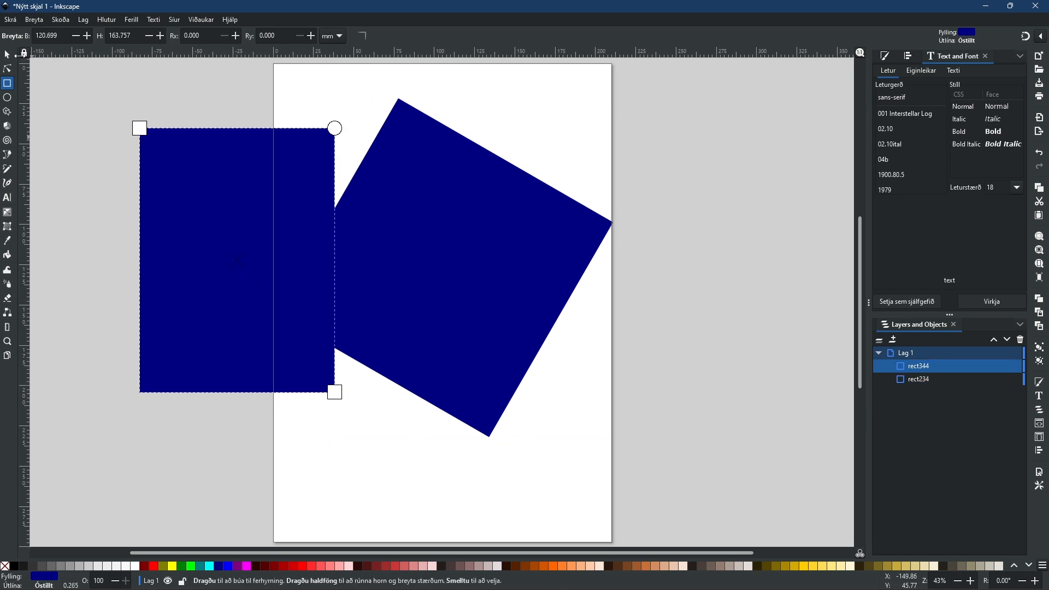
{"action": "mouse_move", "coordinate": [335, 128]}
{"action": "left_mouse_down"}
{"action": "mouse_move", "coordinate": [336, 191]}
{"action": "mouse_move", "coordinate": [345, 121]}
{"action": "left_mouse_up"}
Step: Draw a star over the page's upper right edge and set its number of corners to 14
{"action": "left_click", "coordinate": [7, 111]}
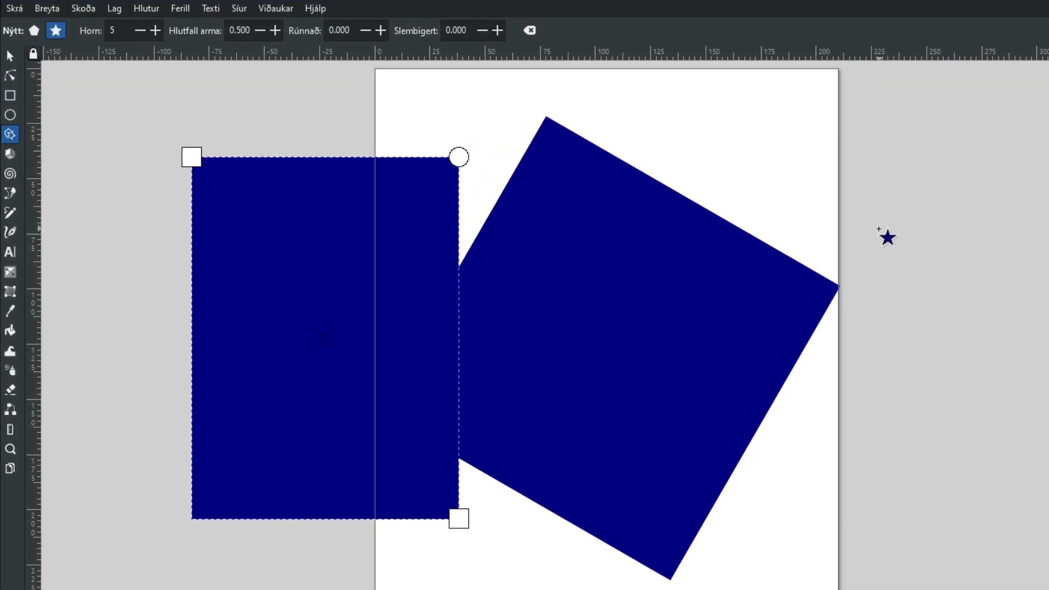
{"action": "left_click_drag", "start_coordinate": [855, 193], "coordinate": [1003, 338]}
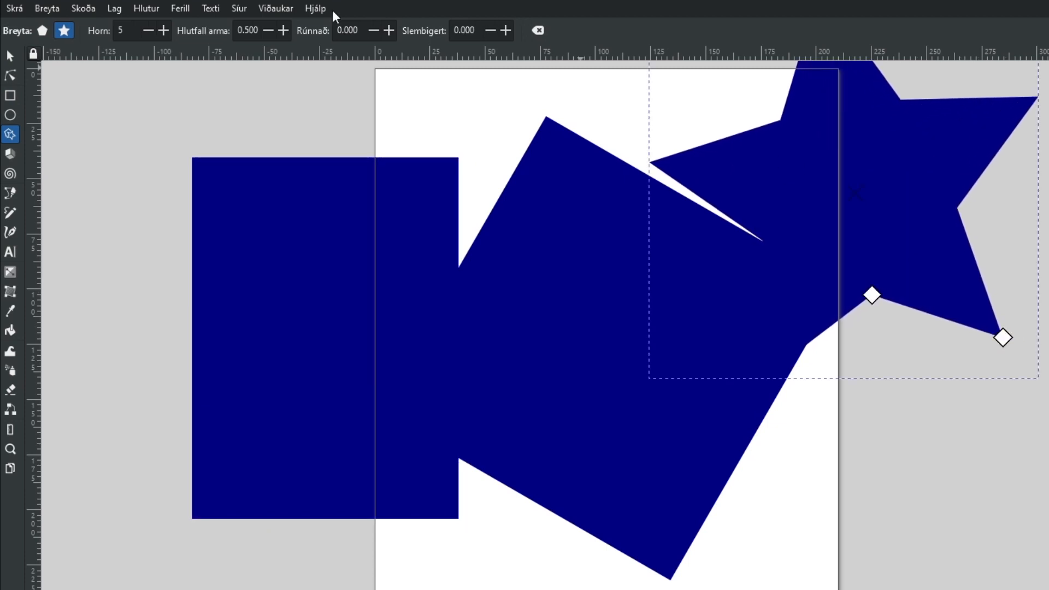
{"action": "left_click", "coordinate": [163, 31]}
{"action": "left_click", "coordinate": [163, 31]}
{"action": "left_click", "coordinate": [163, 31]}
{"action": "left_click", "coordinate": [164, 31]}
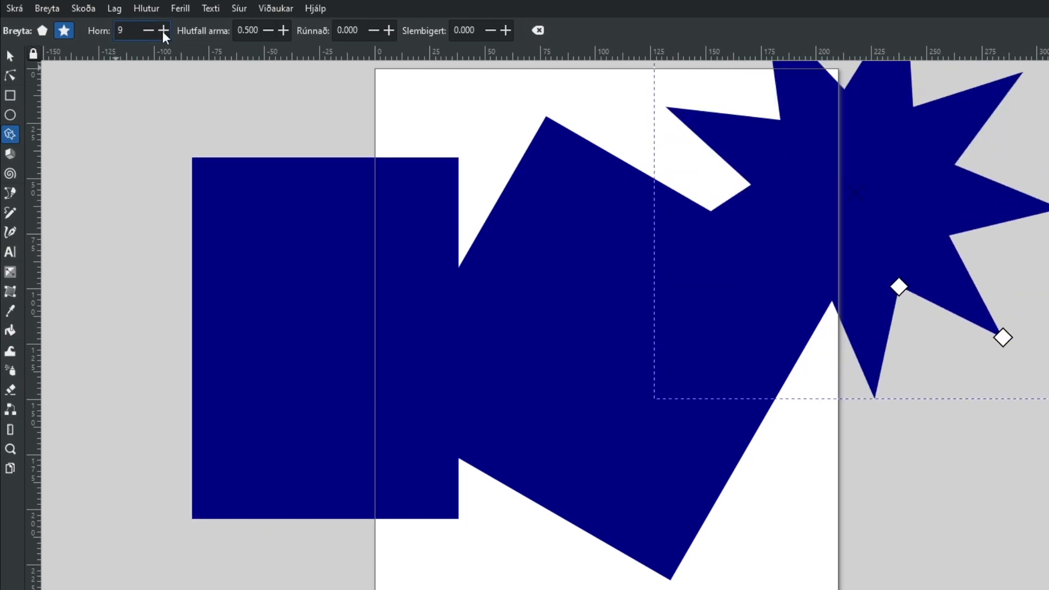
{"action": "left_click", "coordinate": [163, 31]}
{"action": "left_click", "coordinate": [163, 31]}
{"action": "left_click", "coordinate": [164, 31]}
{"action": "left_click", "coordinate": [164, 30]}
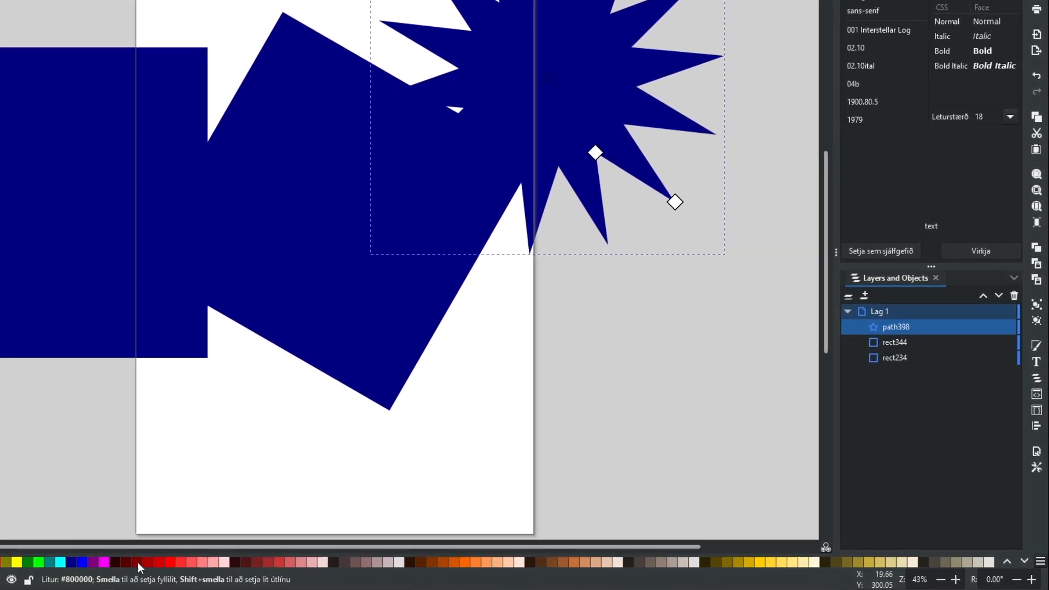
Step: Fill the star with dark red (#800000) and view the list of available colour palettes
{"action": "left_click", "coordinate": [138, 562]}
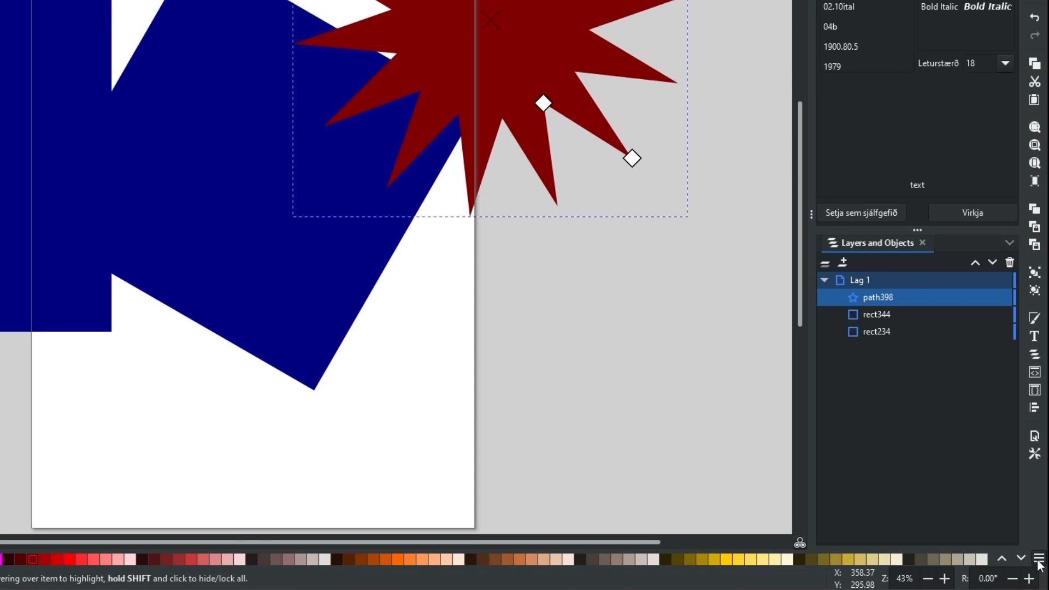
{"action": "left_click", "coordinate": [1039, 563]}
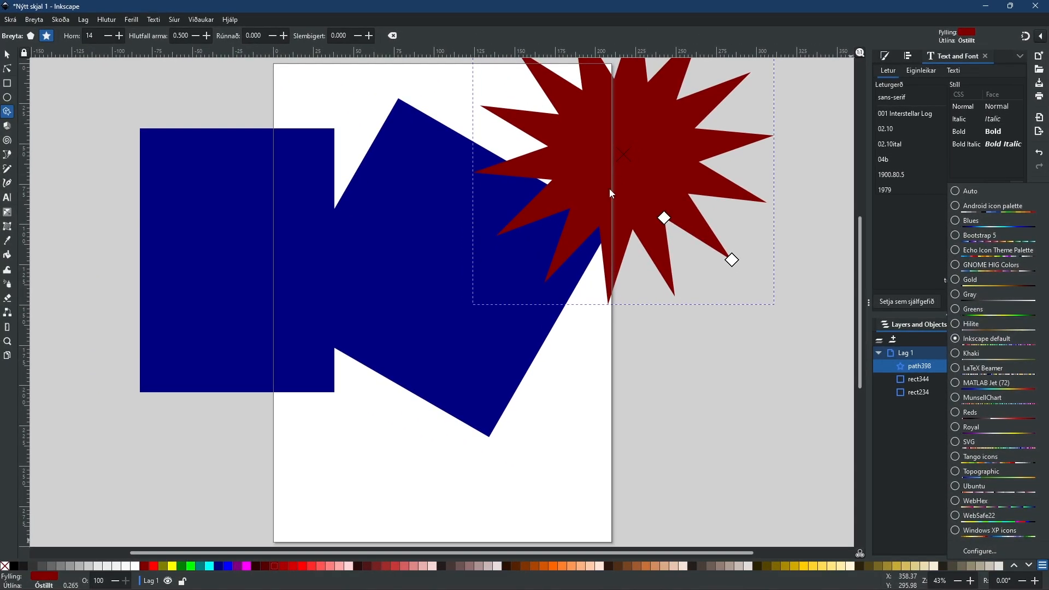
{"action": "left_click", "coordinate": [594, 219]}
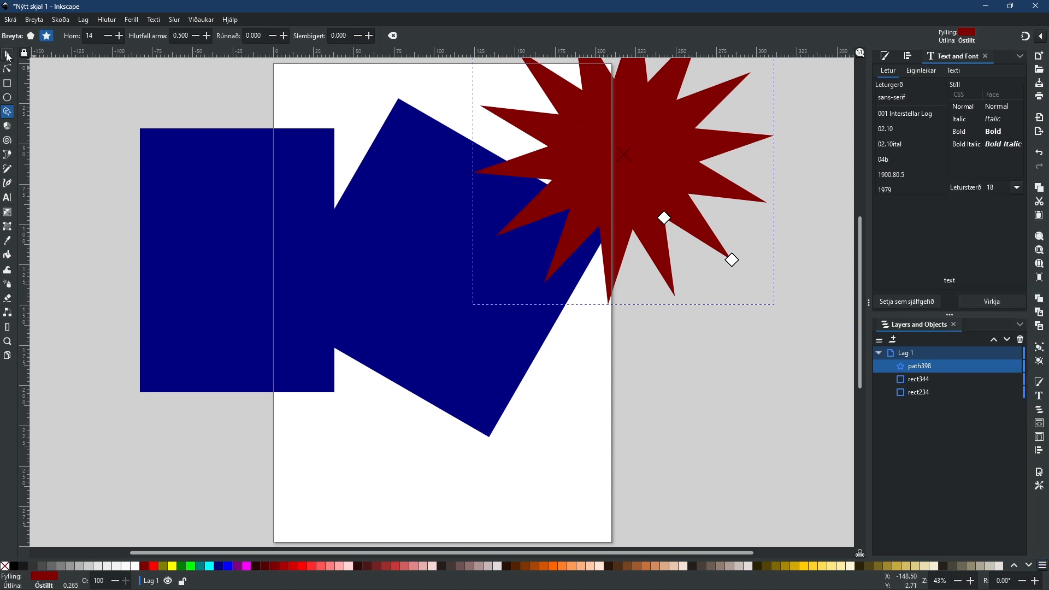
Step: Move the star down over the rotated square's right side, and send it to the bottom and back to the top
{"action": "left_click", "coordinate": [7, 54]}
{"action": "left_click_drag", "start_coordinate": [628, 131], "coordinate": [591, 268]}
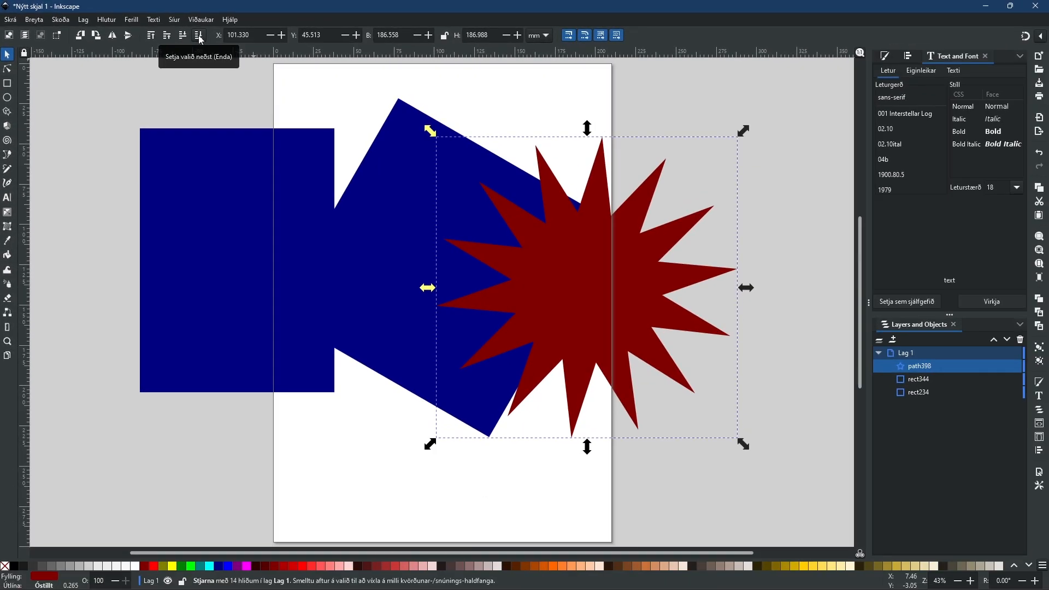
{"action": "left_click", "coordinate": [392, 64]}
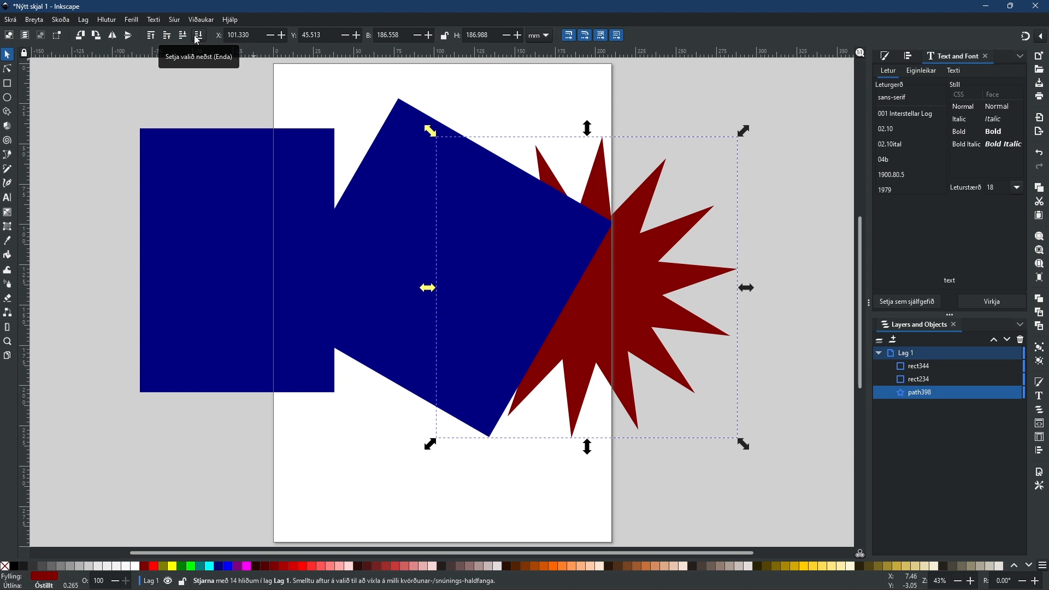
{"action": "left_click", "coordinate": [153, 37]}
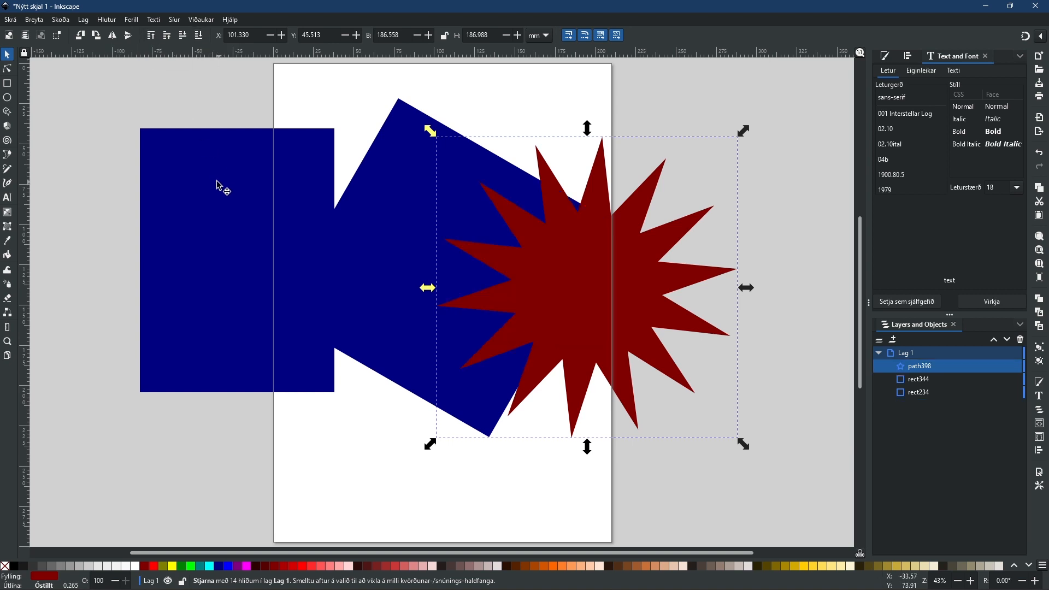
Step: Delete the unrotated blue rectangle that crosses the page's left edge
{"action": "left_click", "coordinate": [209, 179]}
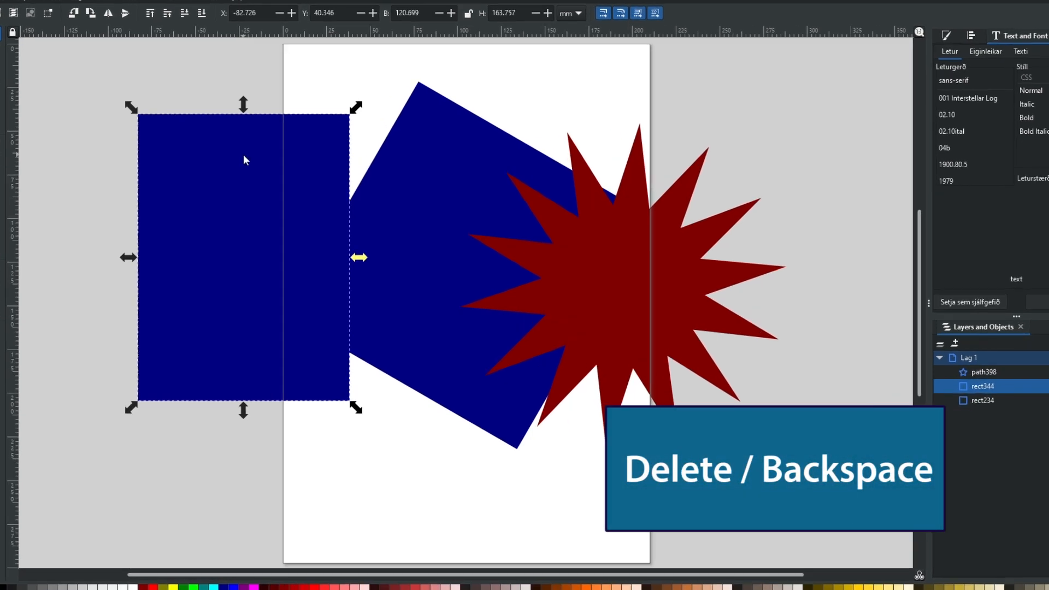
{"action": "right_click", "coordinate": [238, 167]}
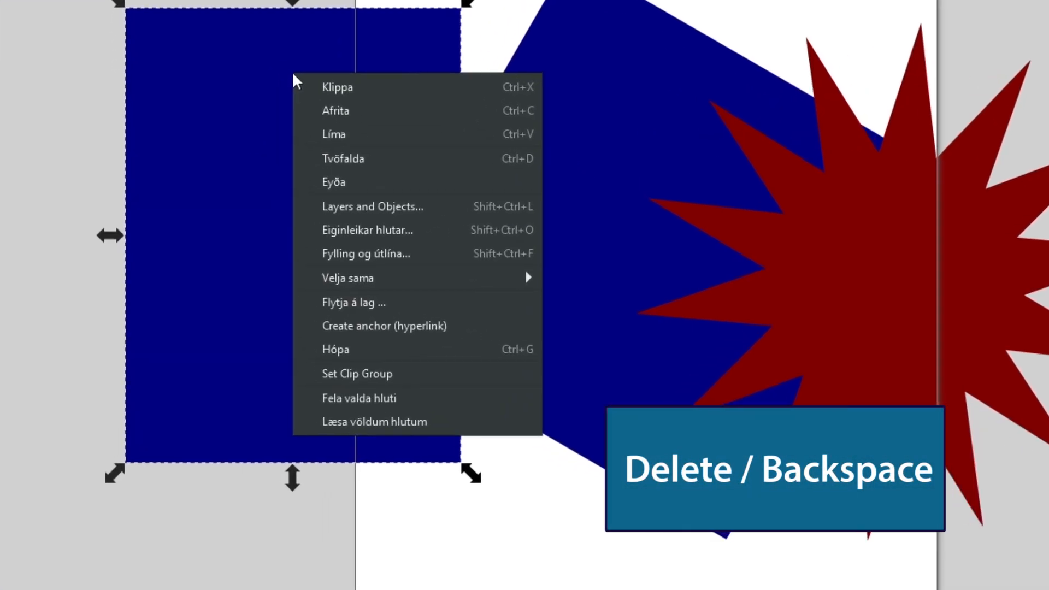
{"action": "left_click", "coordinate": [338, 185]}
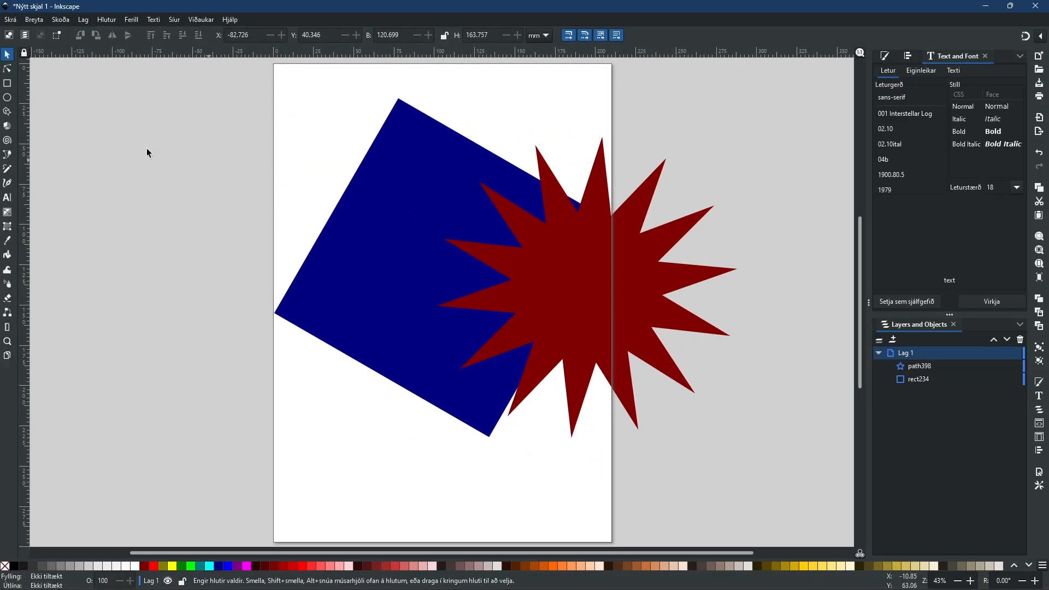
Step: Select the rotated square, add the star to the selection, and clear the selection
{"action": "left_click", "coordinate": [399, 194]}
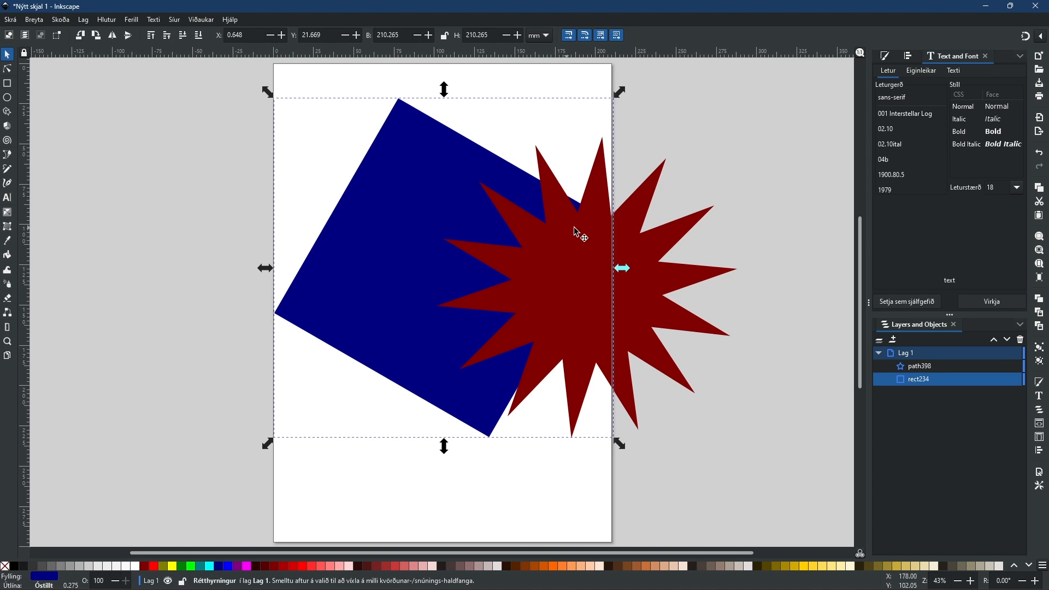
{"action": "key", "text": "shift"}
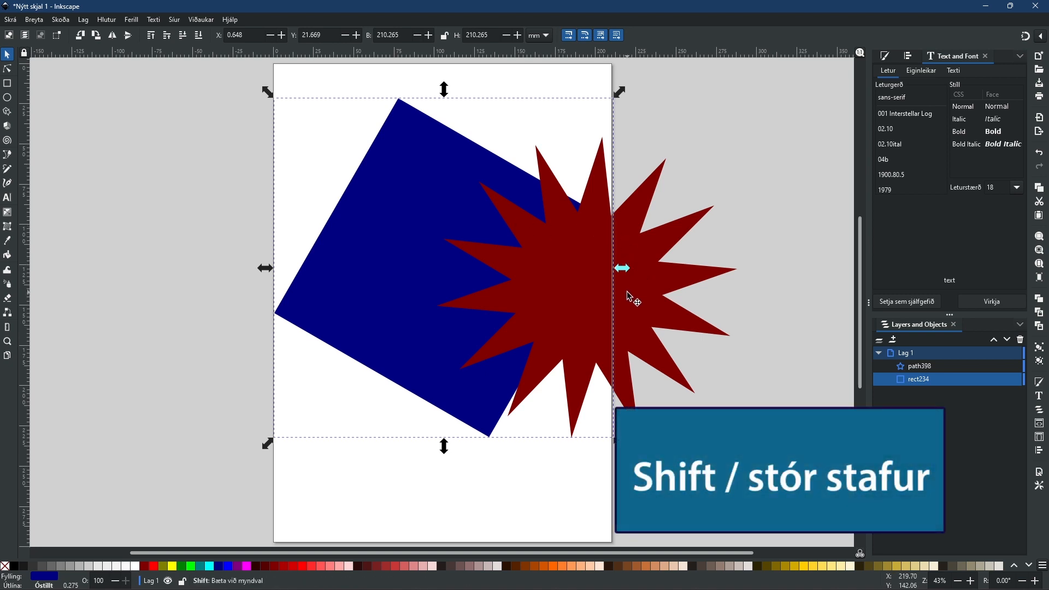
{"action": "left_click", "coordinate": [633, 298], "text": "shift"}
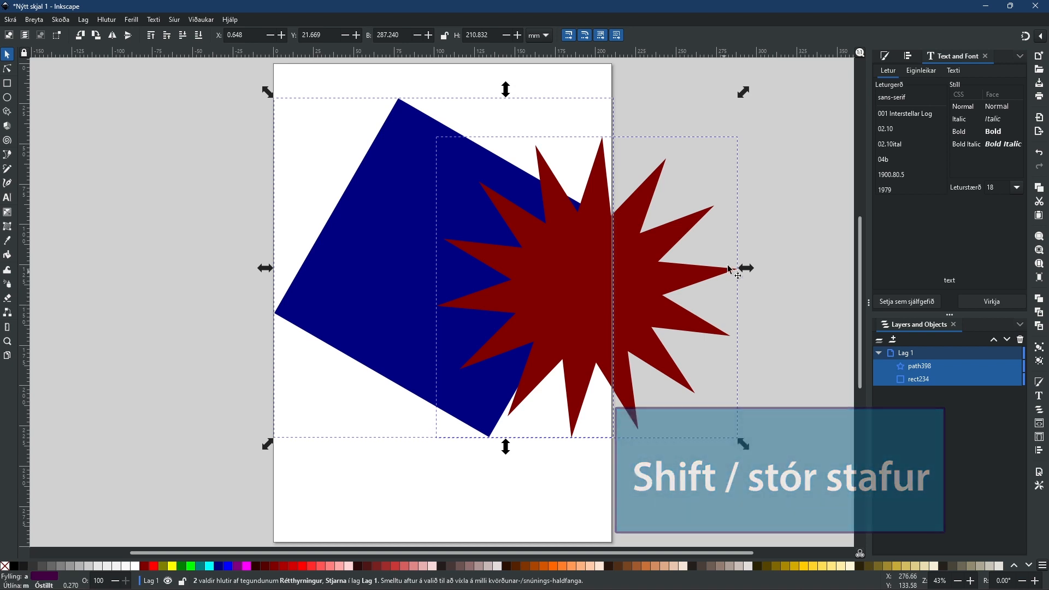
{"action": "left_click", "coordinate": [767, 213]}
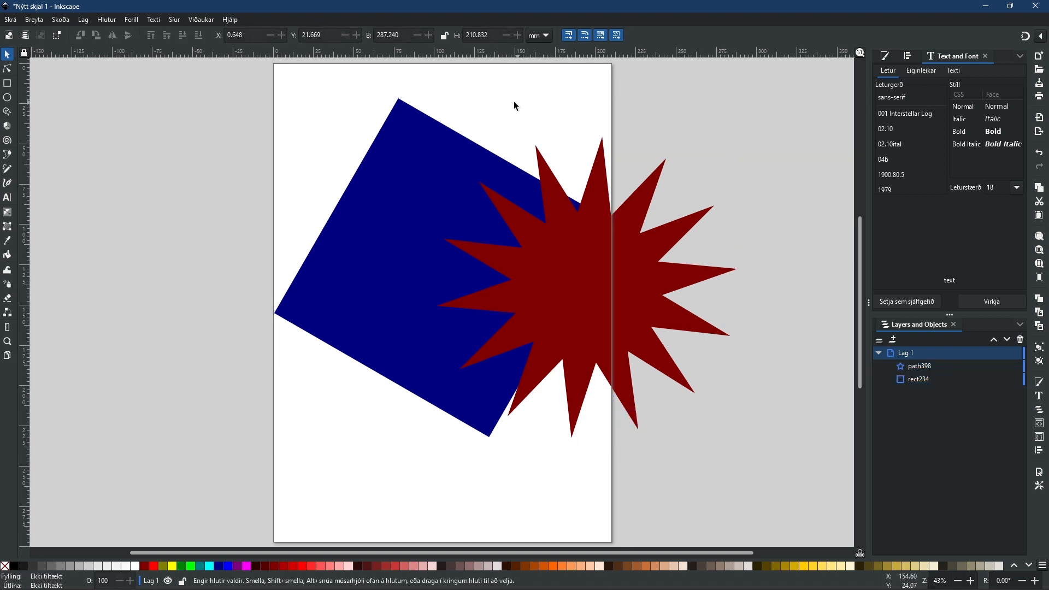
Step: Draw a selection box around the star, a larger one around both shapes, and deselect everything
{"action": "left_click_drag", "start_coordinate": [429, 75], "coordinate": [762, 460]}
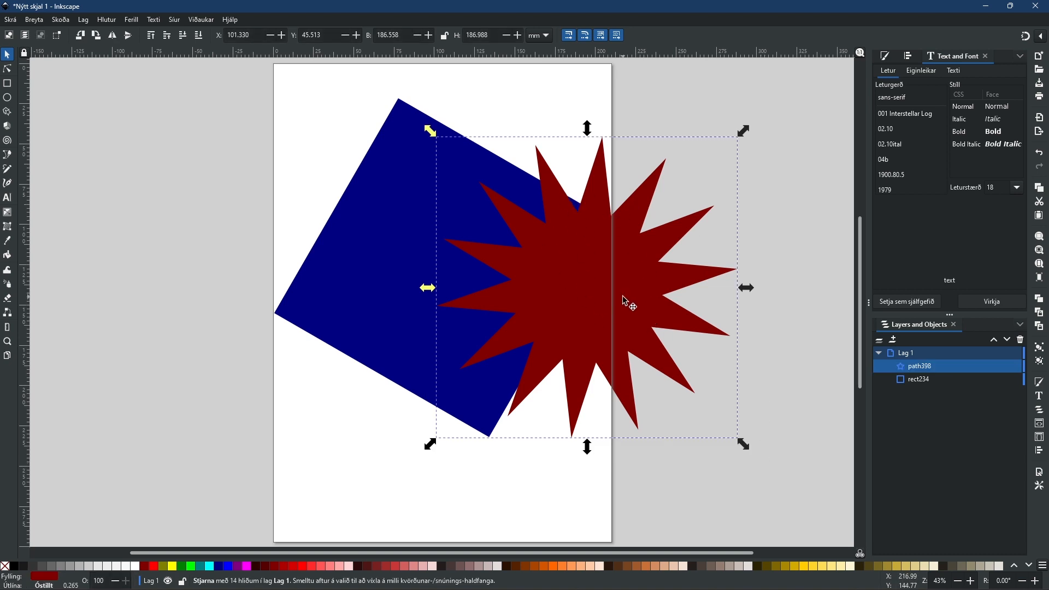
{"action": "left_click_drag", "start_coordinate": [201, 72], "coordinate": [819, 487]}
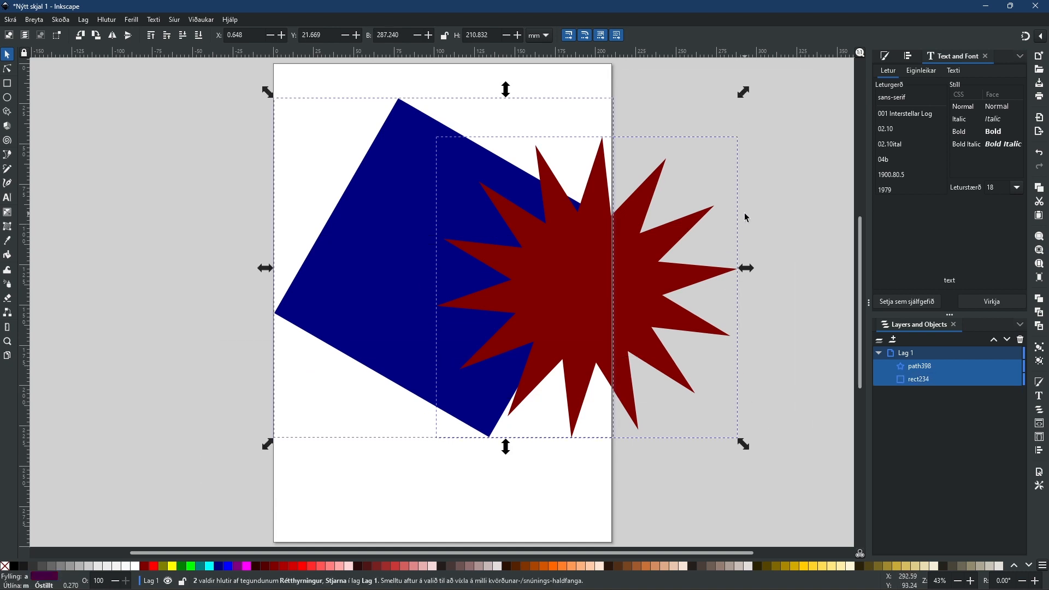
{"action": "left_click", "coordinate": [769, 182]}
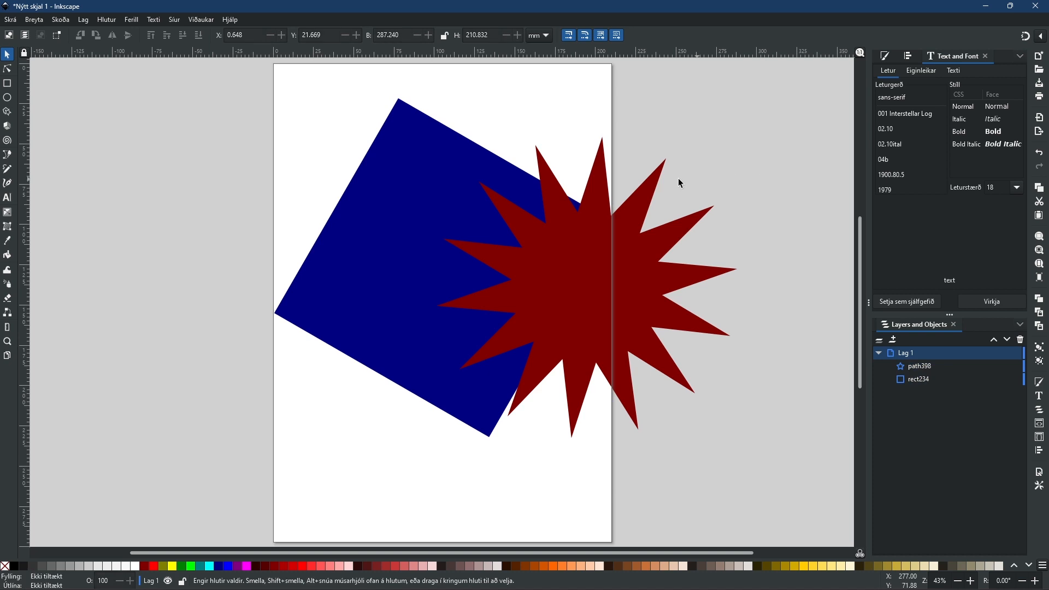
Step: Move the star across the page's left edge, overlapping the square, to about X -86 mm, Y 51 mm
{"action": "left_click", "coordinate": [454, 193]}
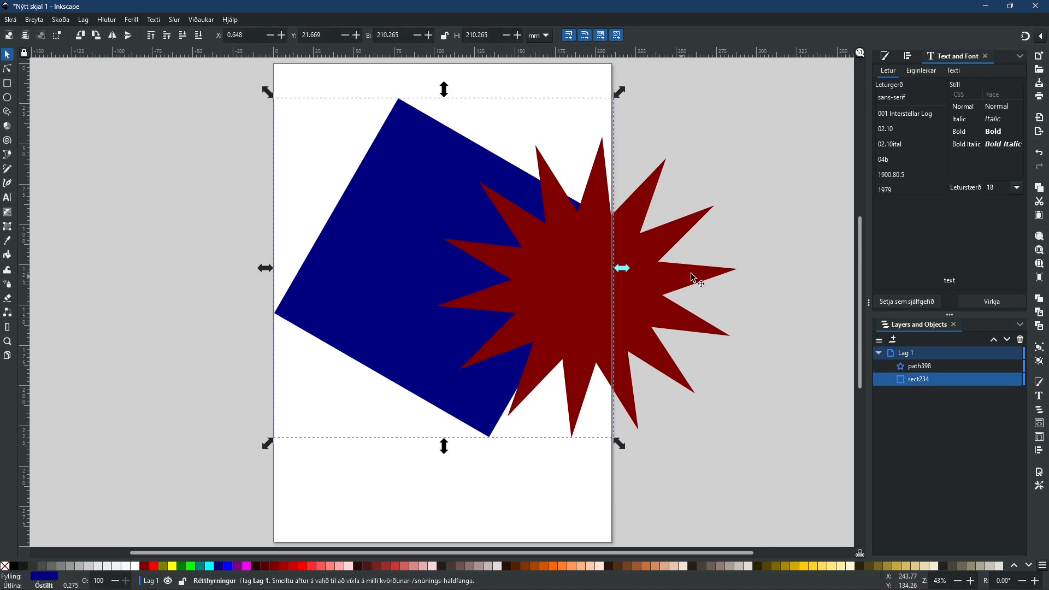
{"action": "left_click", "coordinate": [713, 241]}
{"action": "left_click", "coordinate": [609, 275]}
{"action": "left_click_drag", "start_coordinate": [586, 301], "coordinate": [279, 308]}
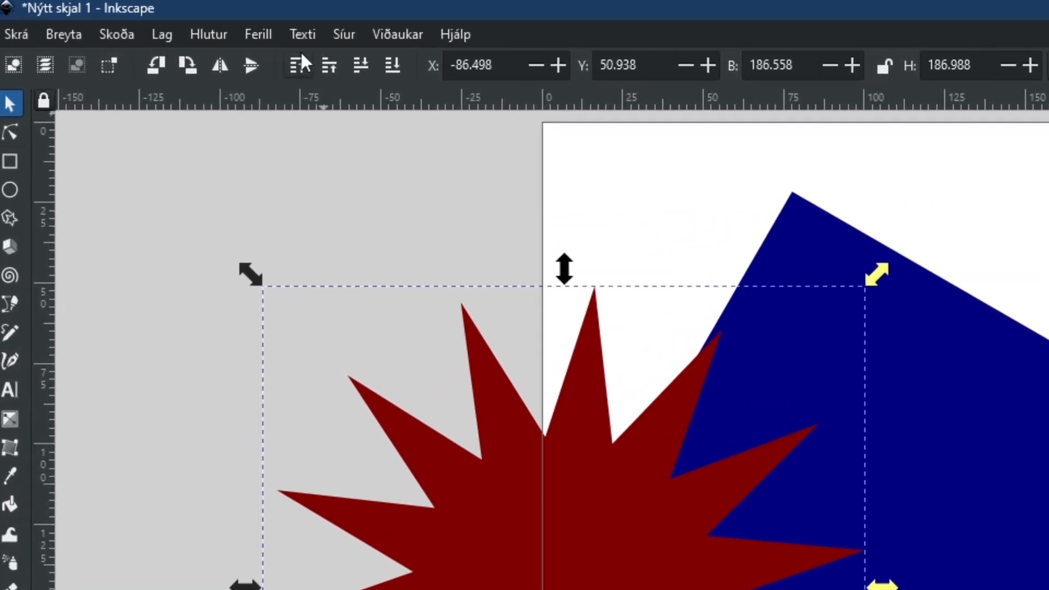
Step: Convert the star to a path and move two of its tip nodes inward to the star's middle
{"action": "left_click", "coordinate": [263, 33]}
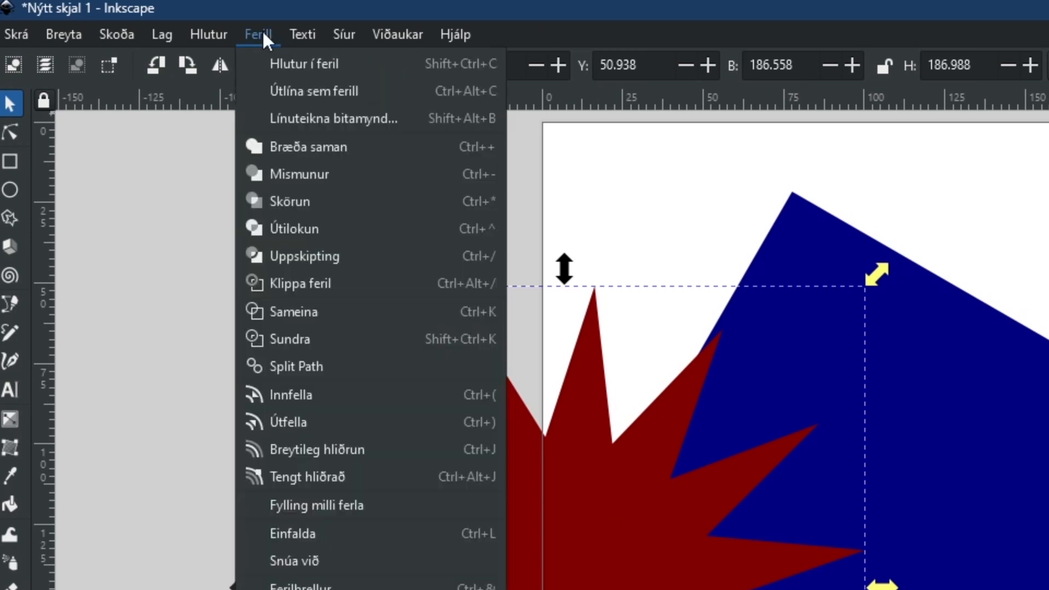
{"action": "left_click", "coordinate": [283, 64]}
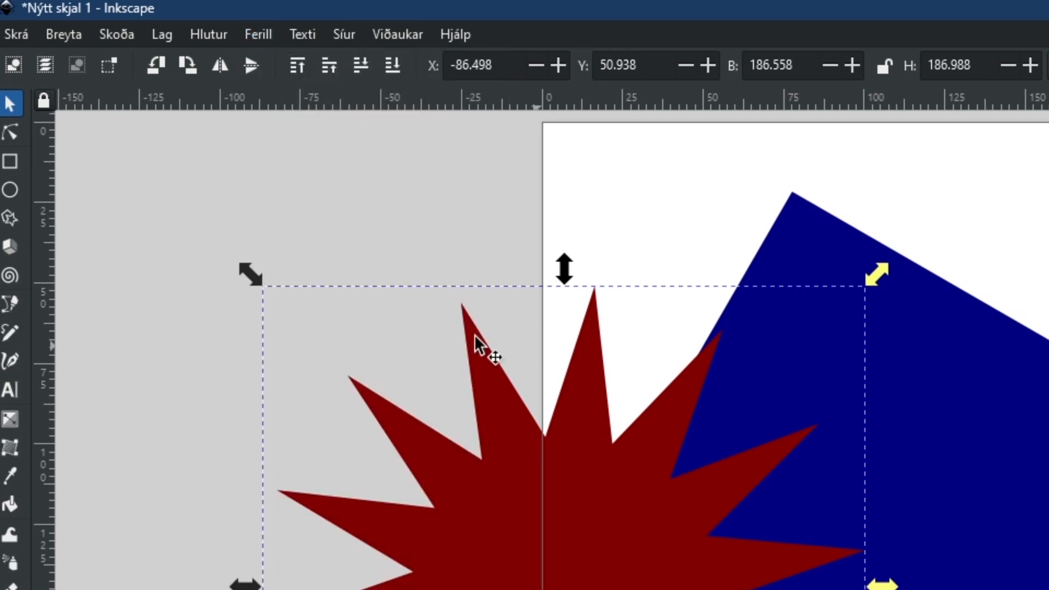
{"action": "left_click", "coordinate": [12, 131]}
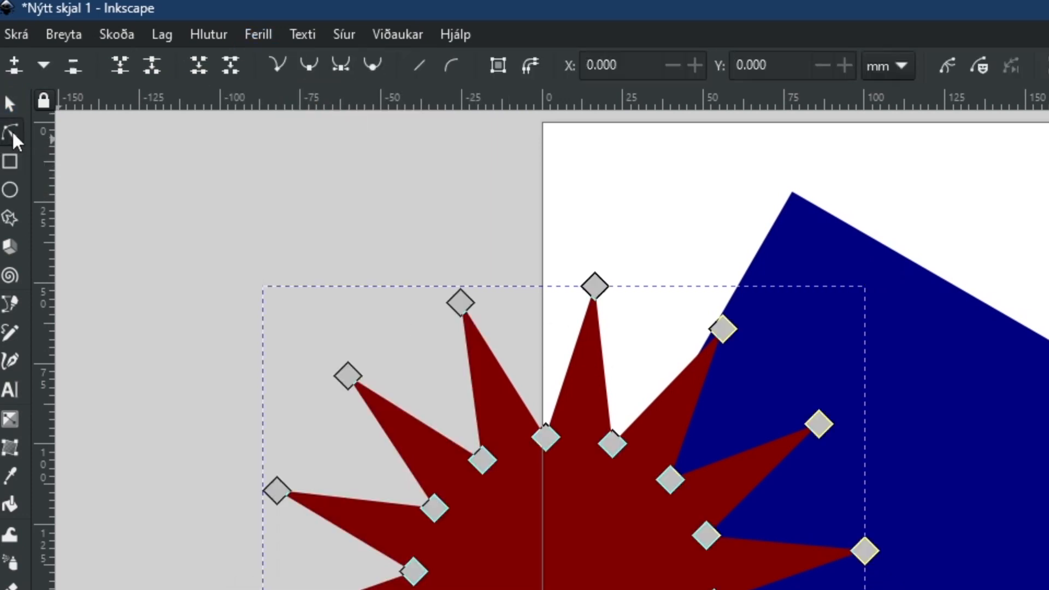
{"action": "left_click_drag", "start_coordinate": [595, 285], "coordinate": [584, 589]}
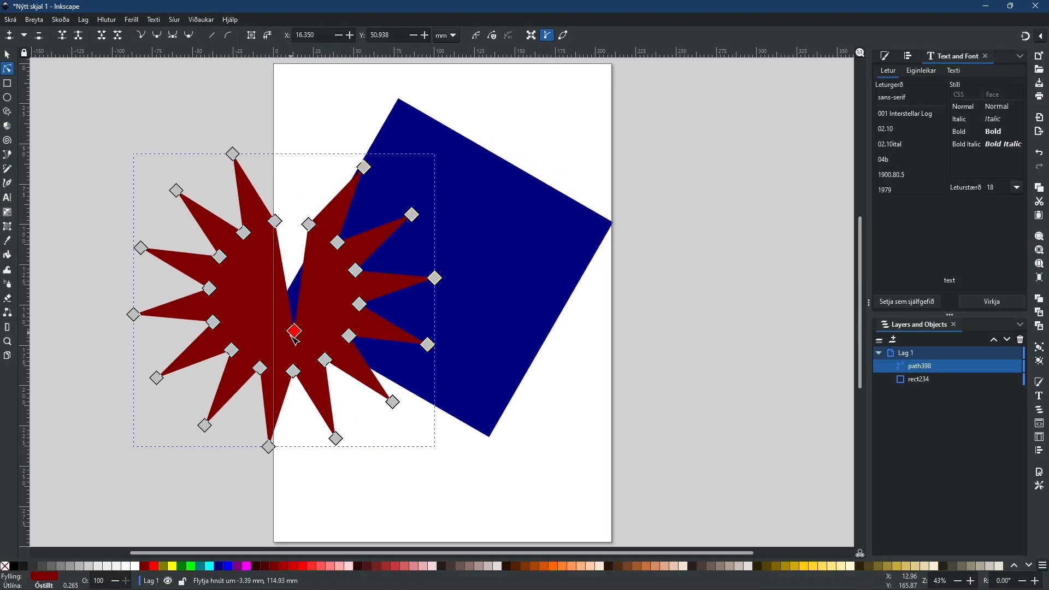
{"action": "left_click_drag", "start_coordinate": [435, 278], "coordinate": [303, 298]}
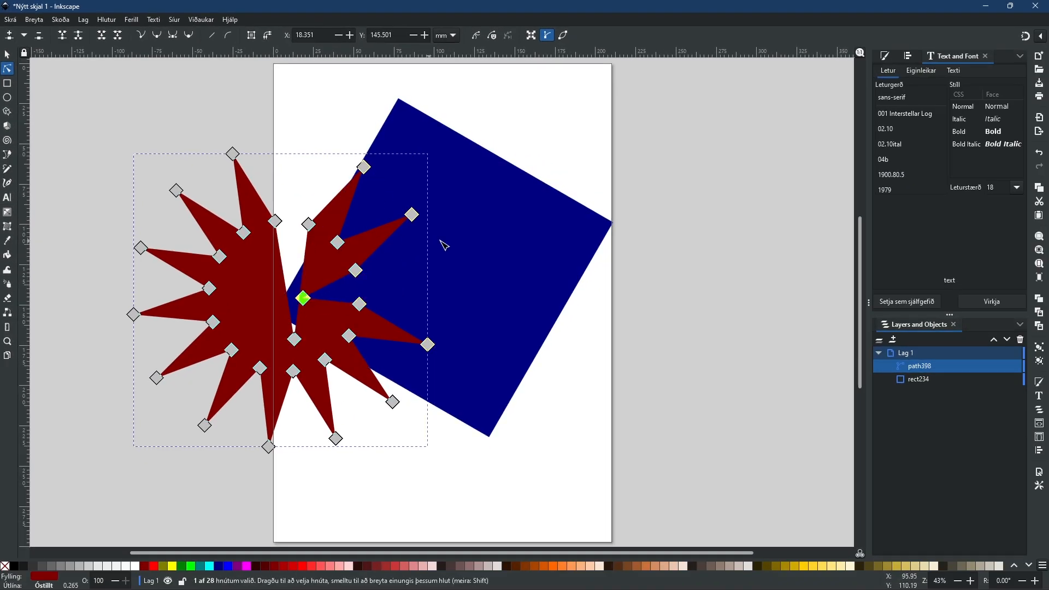
Step: Select the blue square in node editing, try its corner rounding handle, and return to the Selector tool
{"action": "left_click", "coordinate": [499, 236]}
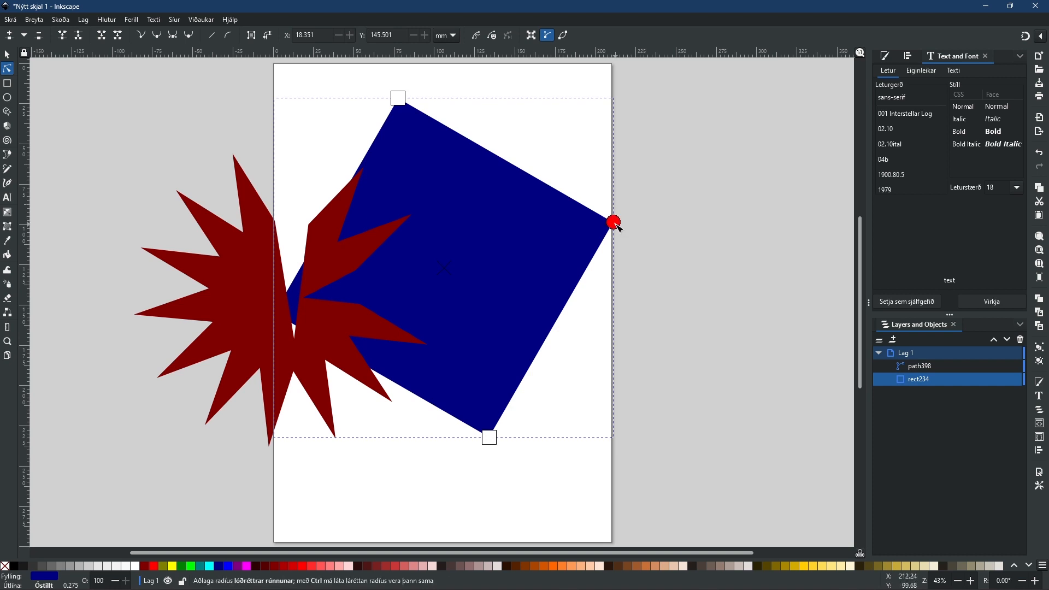
{"action": "mouse_move", "coordinate": [615, 222]}
{"action": "left_mouse_down"}
{"action": "mouse_move", "coordinate": [562, 297]}
{"action": "mouse_move", "coordinate": [615, 223]}
{"action": "left_mouse_up"}
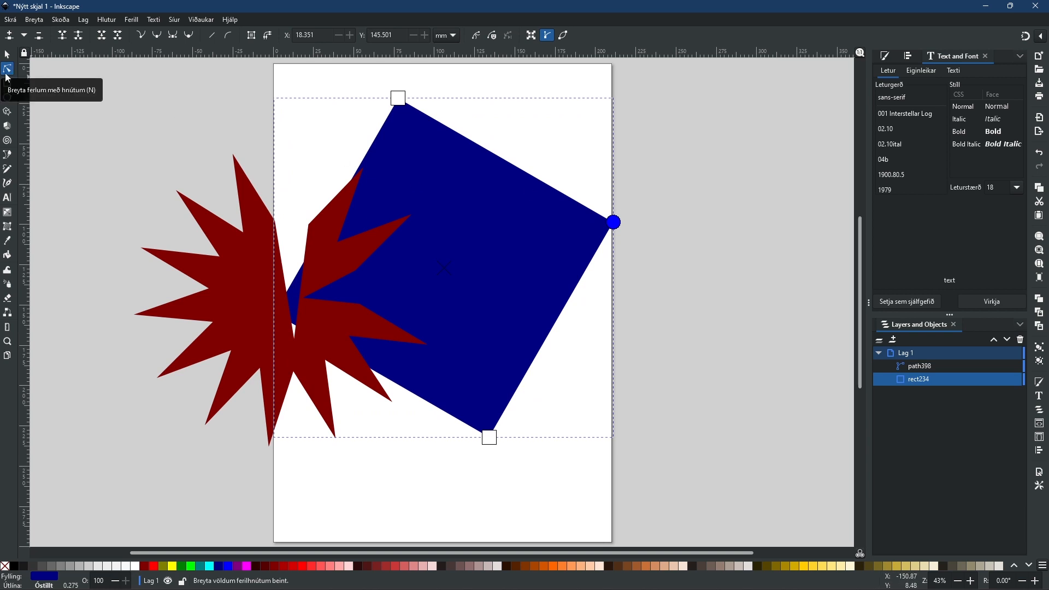
{"action": "left_click", "coordinate": [7, 55]}
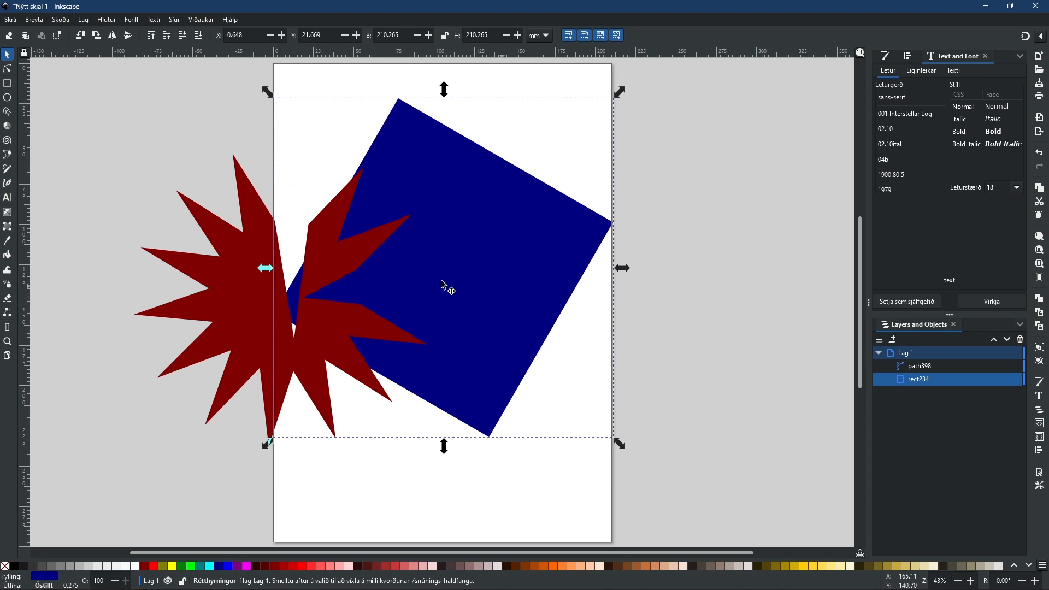
Step: Delete the blue square and the reshaped star from the page
{"action": "left_click", "coordinate": [582, 235]}
{"action": "key", "text": "Delete"}
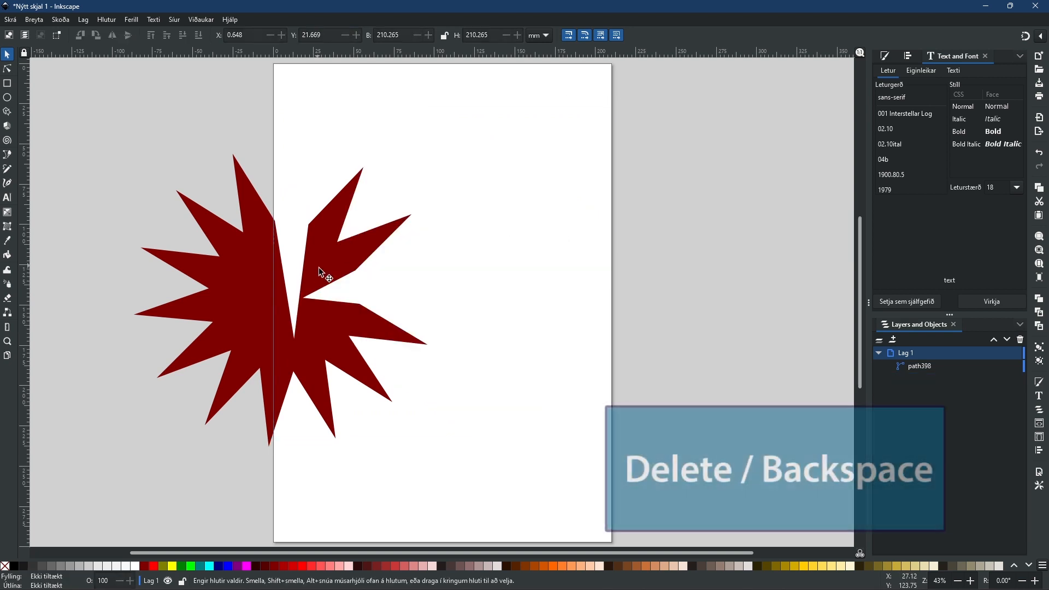
{"action": "left_click", "coordinate": [331, 267]}
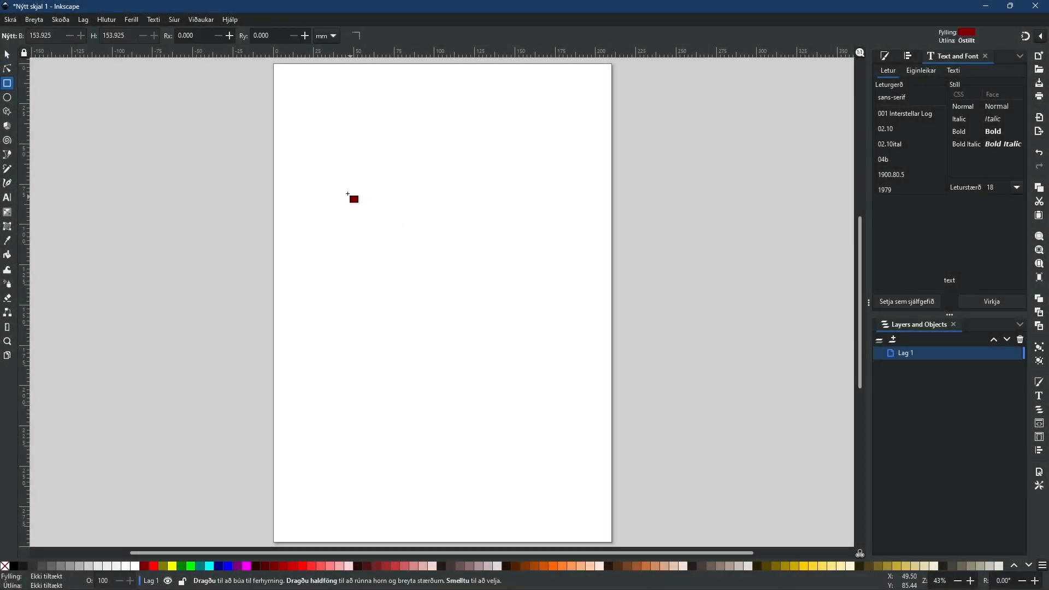
Step: Draw a dark red rectangle about 138 by 154 mm in the page's middle and try its corner rounding handle
{"action": "left_click_drag", "start_coordinate": [343, 174], "coordinate": [564, 420]}
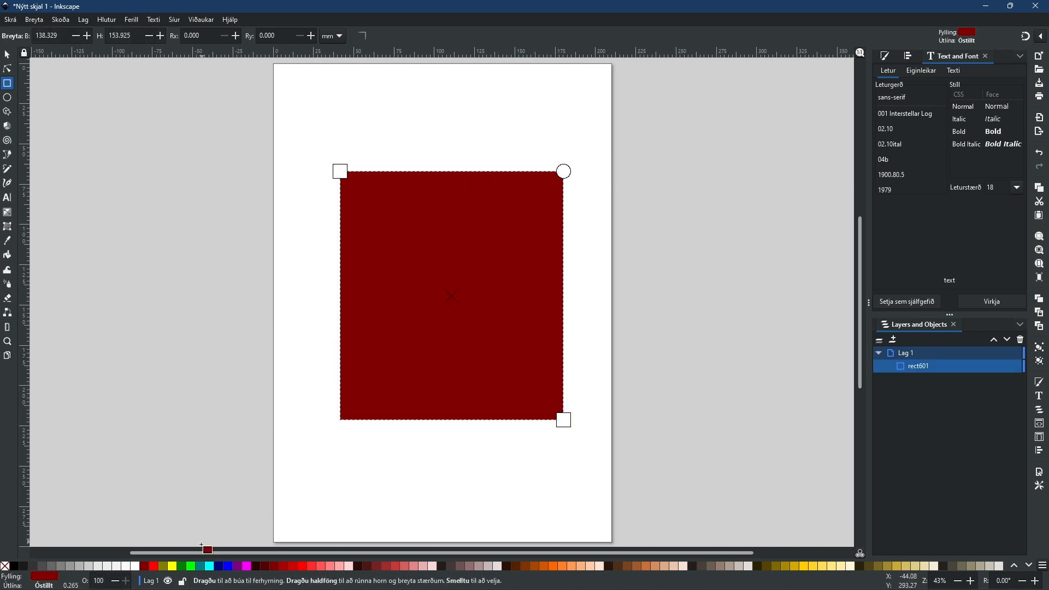
{"action": "left_click", "coordinate": [145, 566]}
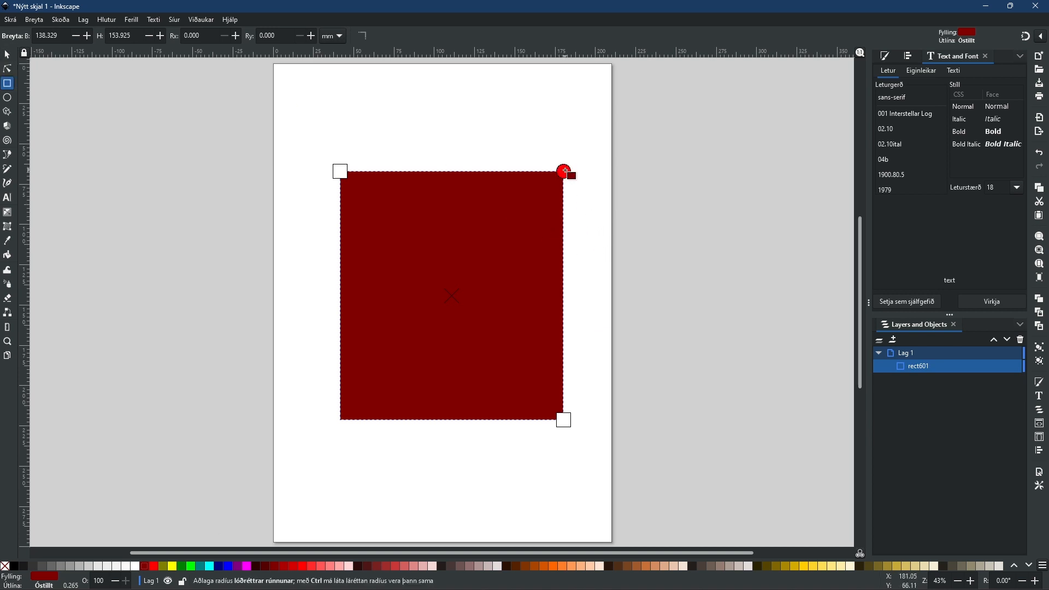
{"action": "left_click_drag", "start_coordinate": [566, 160], "coordinate": [580, 114]}
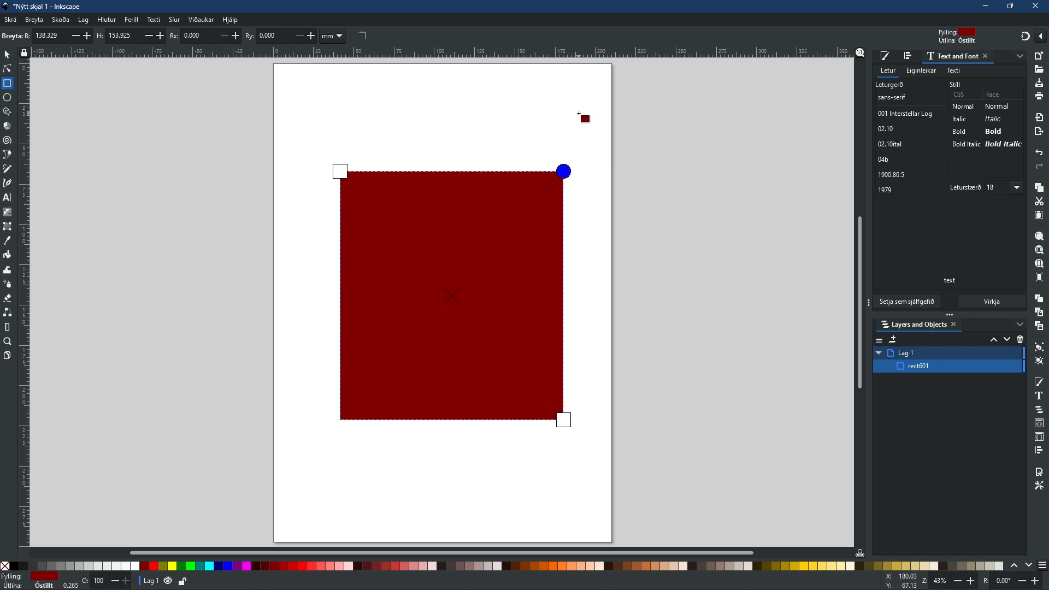
Step: Select the rectangle with the Selector tool and choose mm as the unit for its dimensions
{"action": "left_click", "coordinate": [8, 55]}
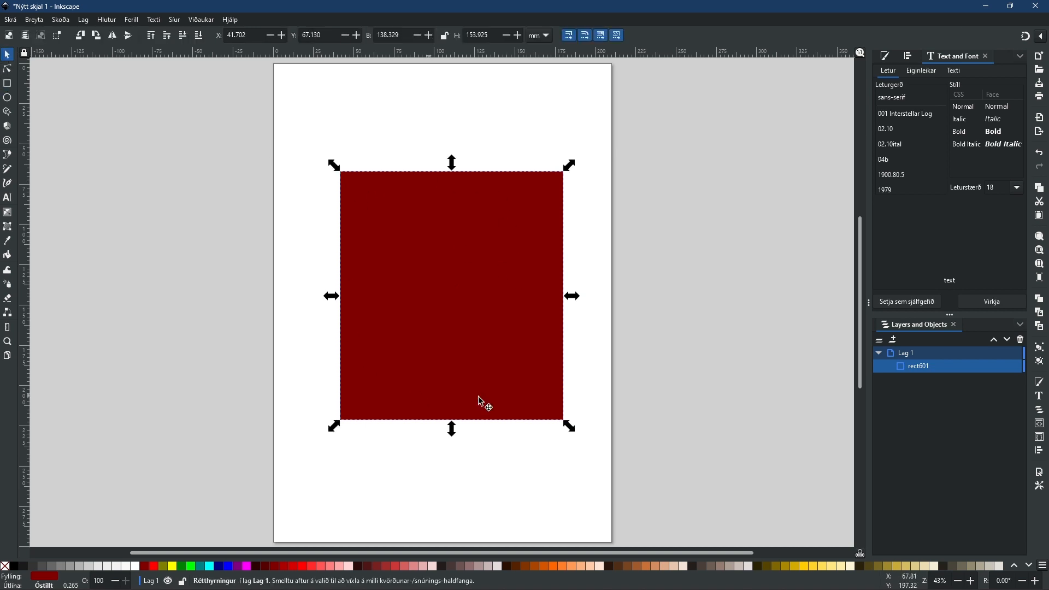
{"action": "left_click", "coordinate": [490, 265]}
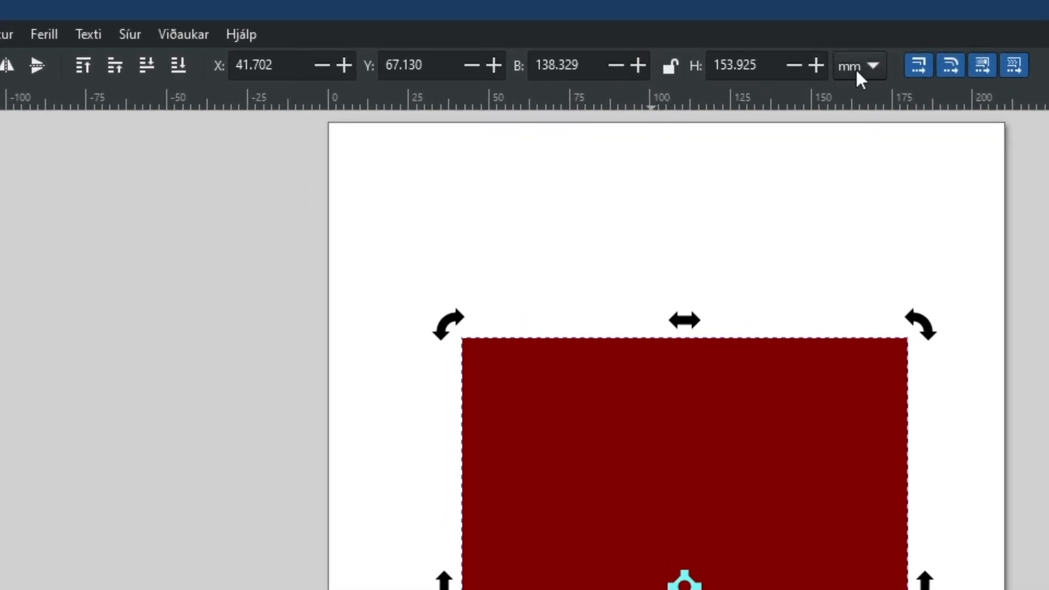
{"action": "left_click", "coordinate": [873, 66]}
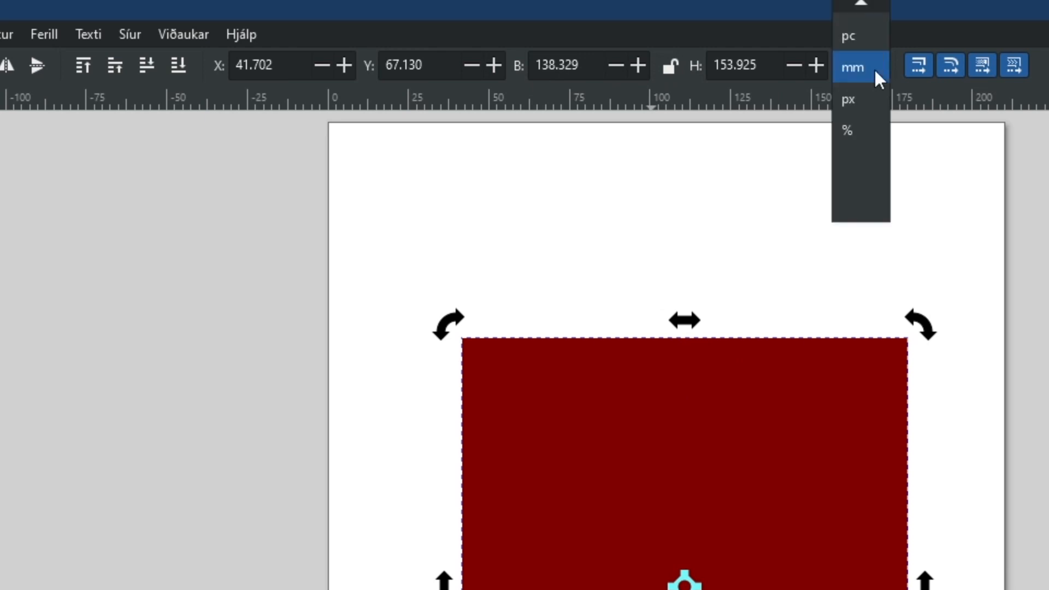
{"action": "mouse_move", "coordinate": [864, 14]}
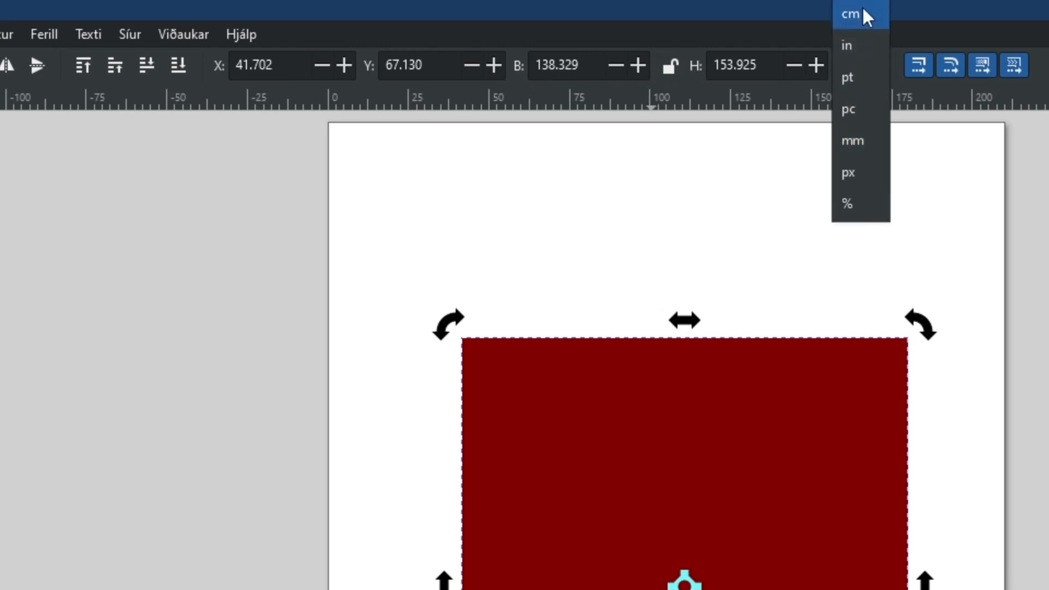
{"action": "left_click", "coordinate": [858, 141]}
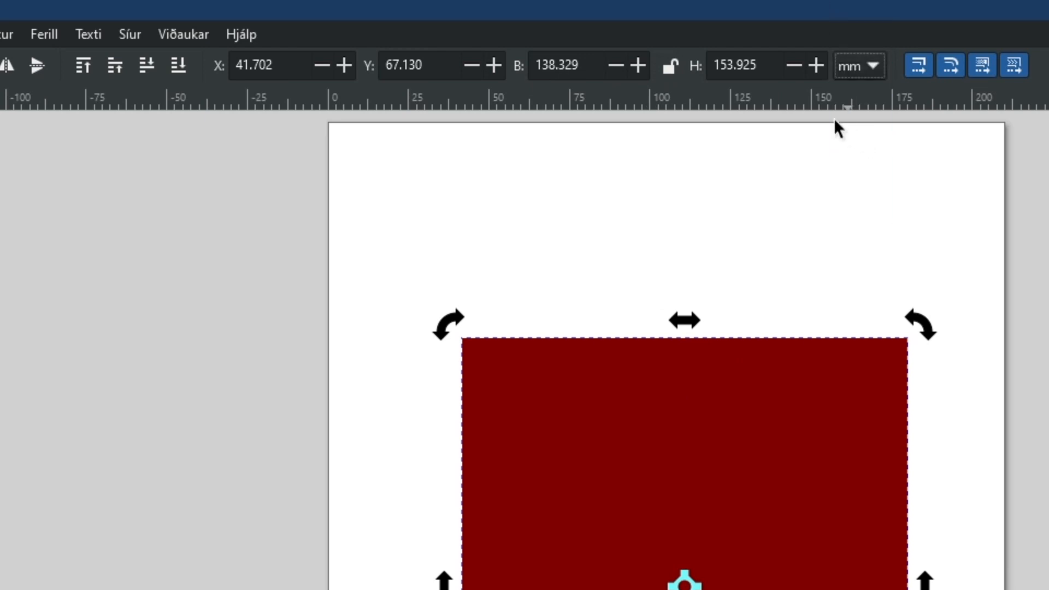
Step: Set the rectangle's width and height to 50 mm each and clear the selection
{"action": "left_click", "coordinate": [599, 68]}
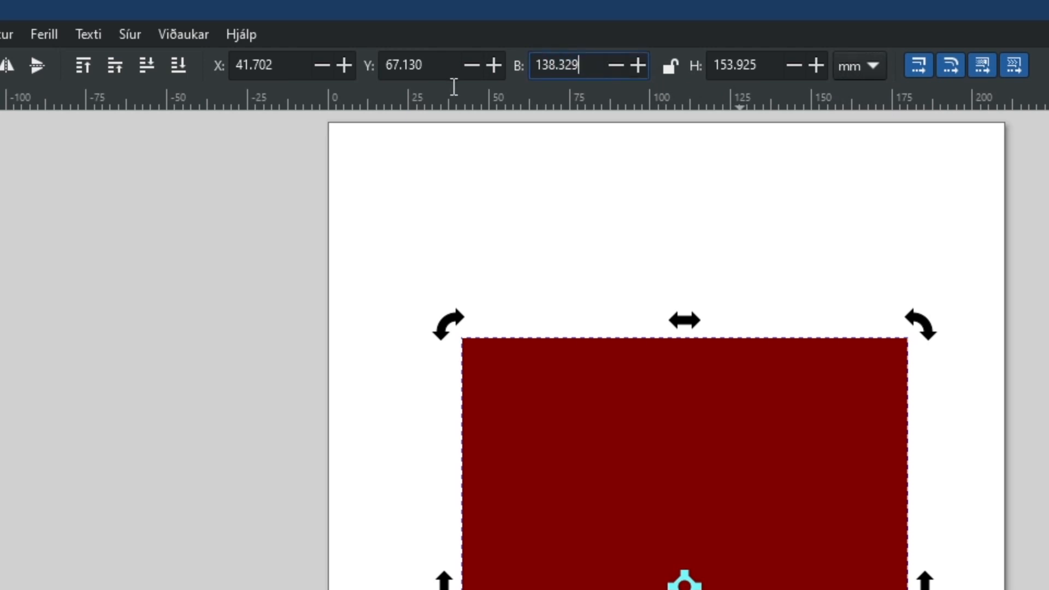
{"action": "triple_click", "coordinate": [591, 64]}
{"action": "type", "text": "50"}
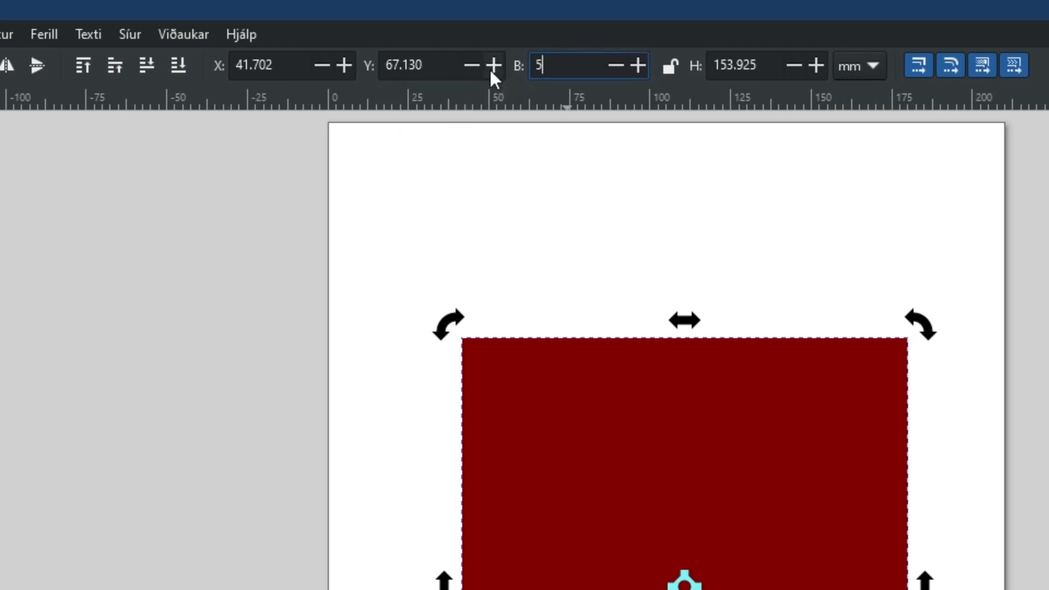
{"action": "left_click_drag", "start_coordinate": [770, 68], "coordinate": [699, 68]}
{"action": "type", "text": "50"}
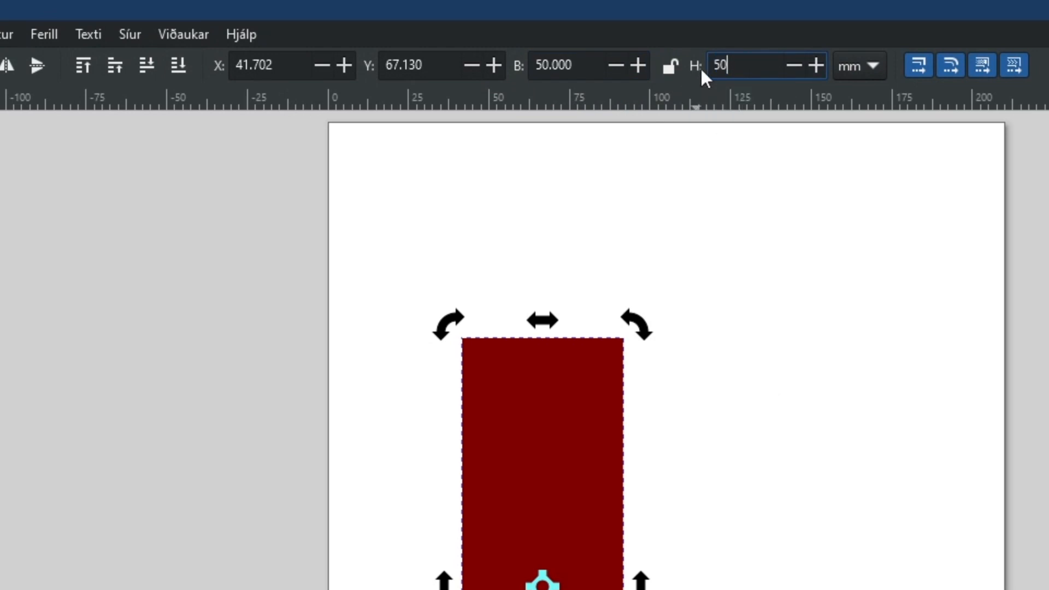
{"action": "key", "text": "Return"}
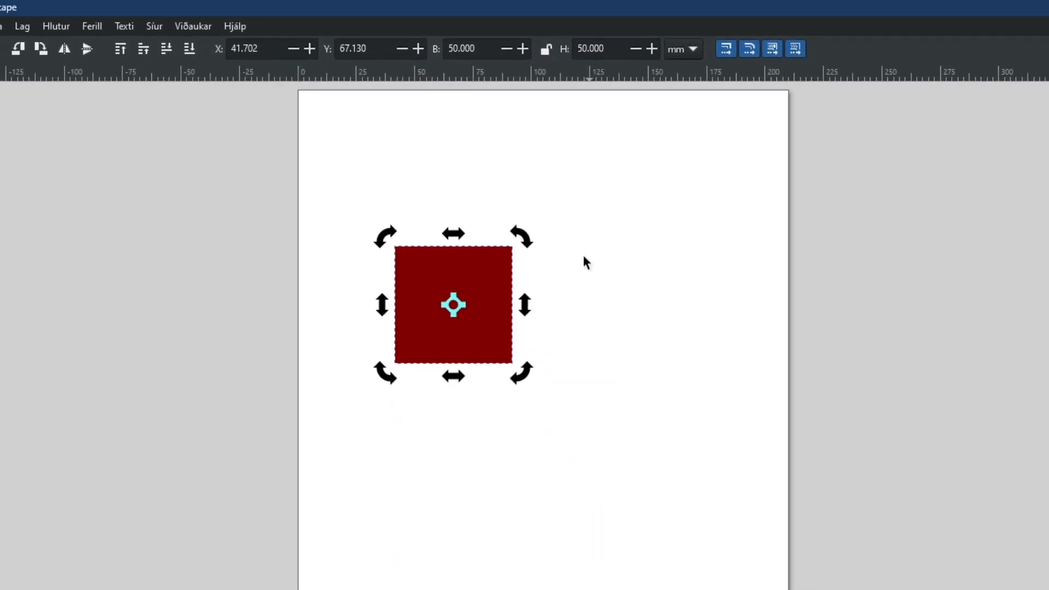
{"action": "key", "text": "Escape"}
{"action": "scroll", "coordinate": [355, 197], "scroll_direction": "up", "scroll_amount": 3}
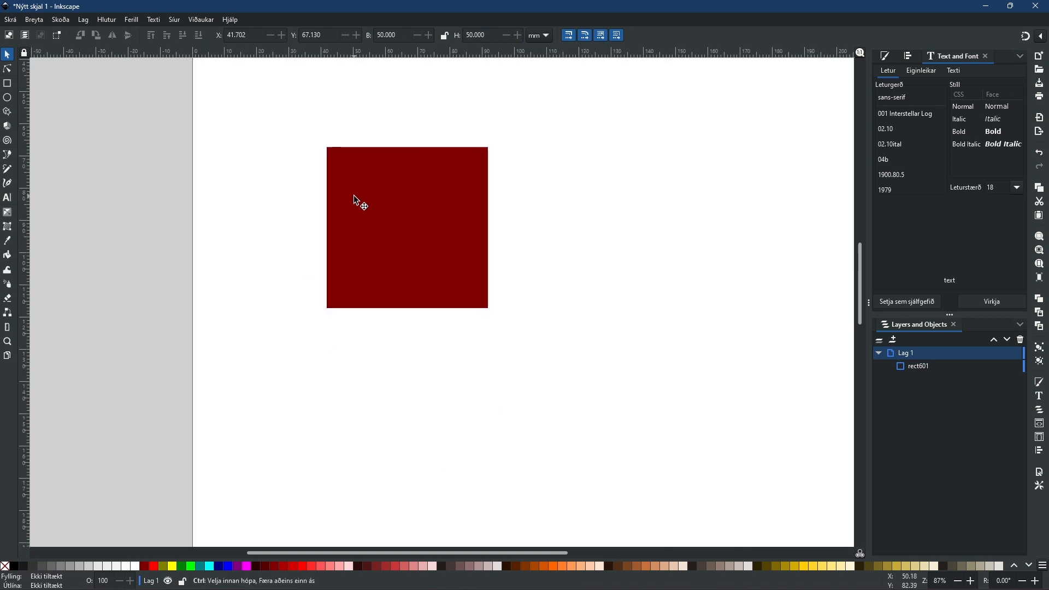
Step: Select the dark red square and set its stroke paint to none in Fill and Stroke
{"action": "scroll", "coordinate": [439, 207], "scroll_direction": "up", "scroll_amount": 1}
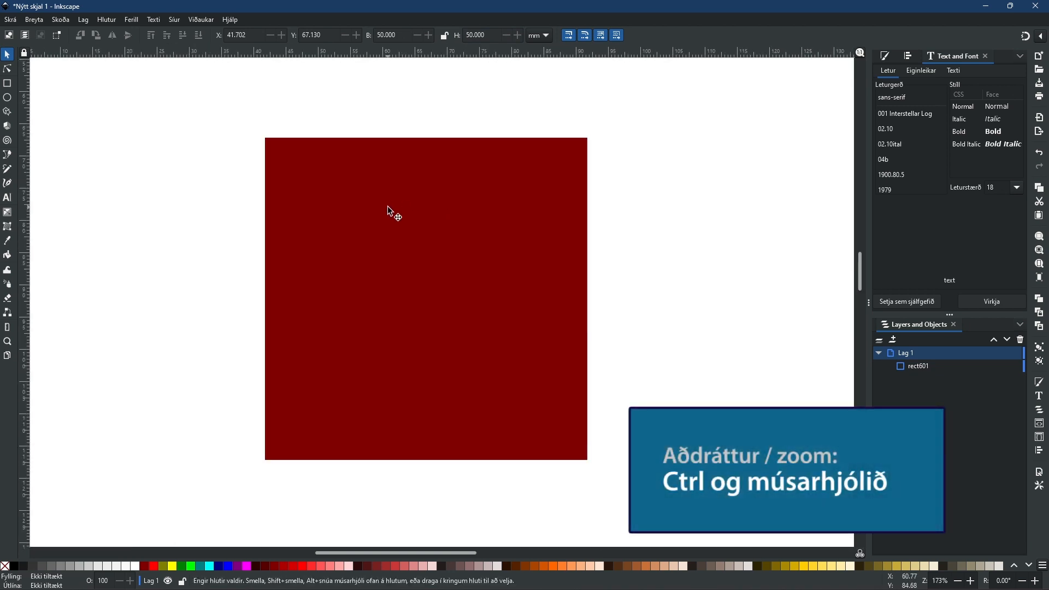
{"action": "left_click", "coordinate": [391, 211]}
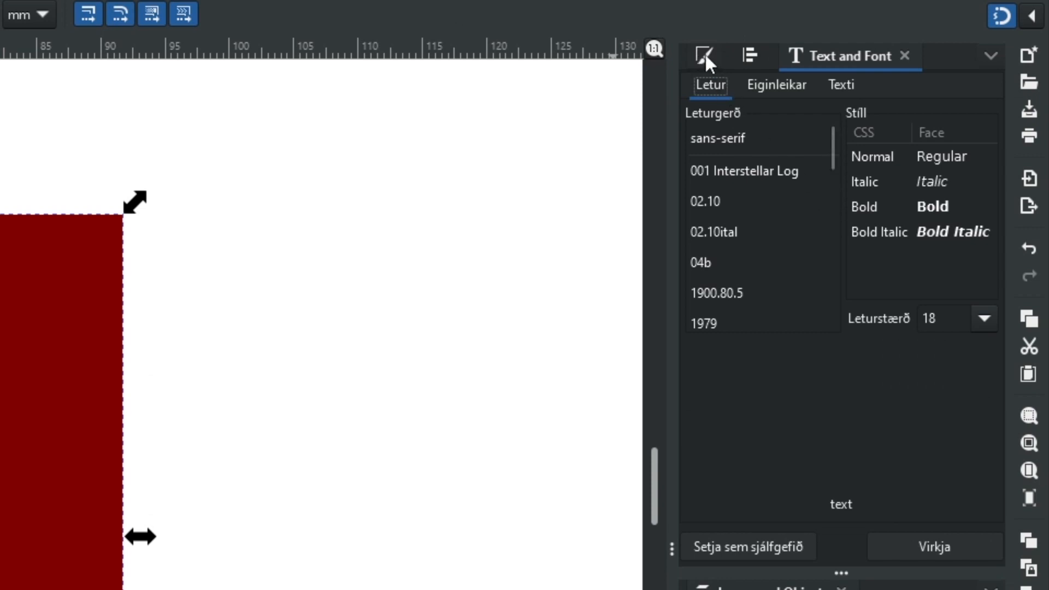
{"action": "left_click", "coordinate": [706, 53]}
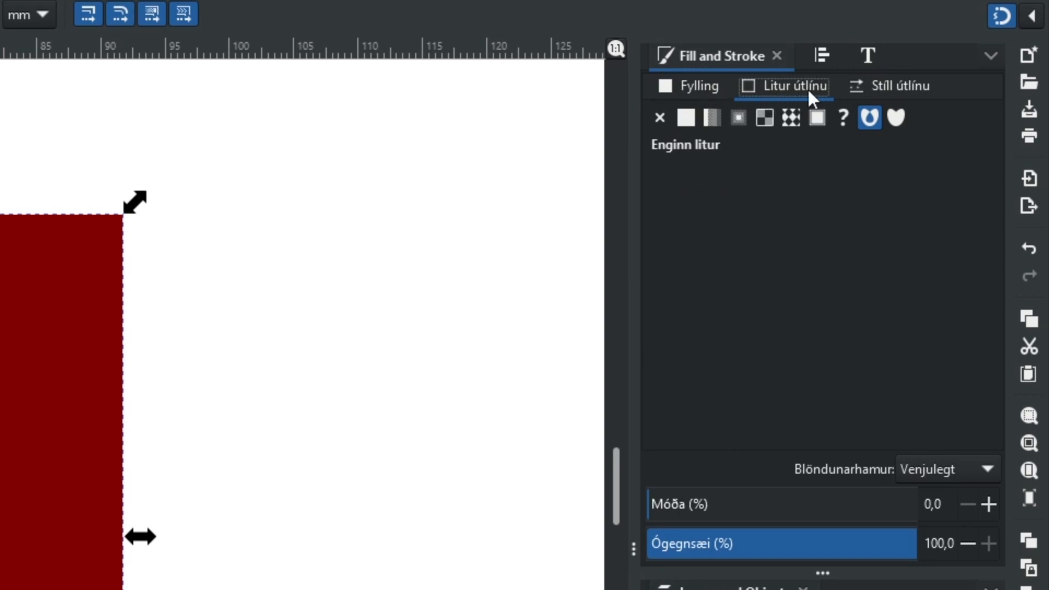
{"action": "left_click", "coordinate": [658, 120]}
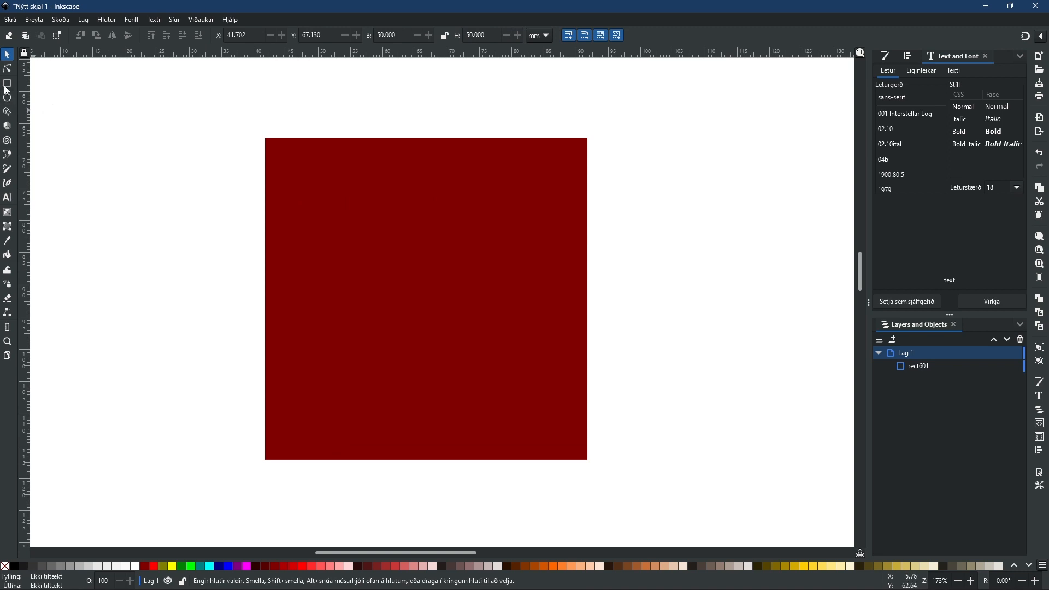
Step: Draw a rectangle about 17.6 by 5.1 mm above the square's upper-left corner and fill it blue
{"action": "left_click", "coordinate": [8, 83]}
{"action": "left_click_drag", "start_coordinate": [229, 86], "coordinate": [343, 118]}
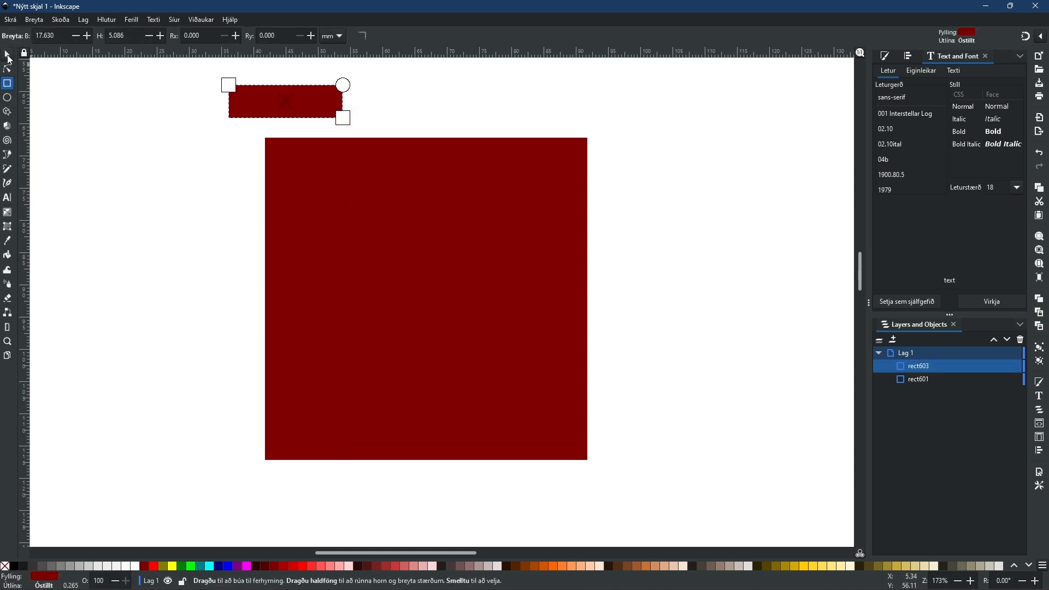
{"action": "left_click", "coordinate": [7, 55]}
{"action": "key", "text": "Escape"}
{"action": "left_click", "coordinate": [284, 108]}
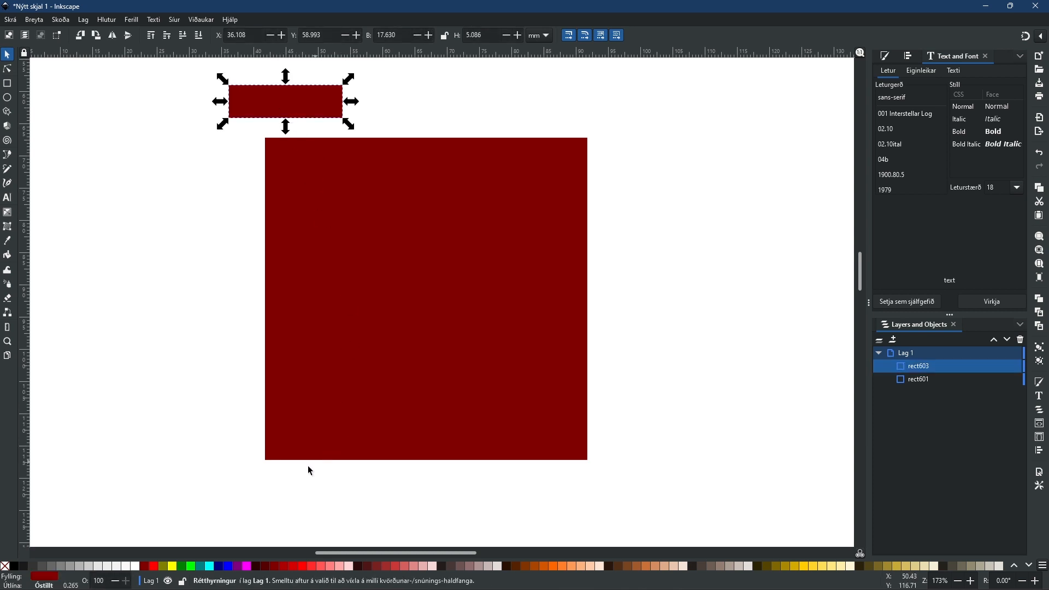
{"action": "left_click", "coordinate": [229, 566]}
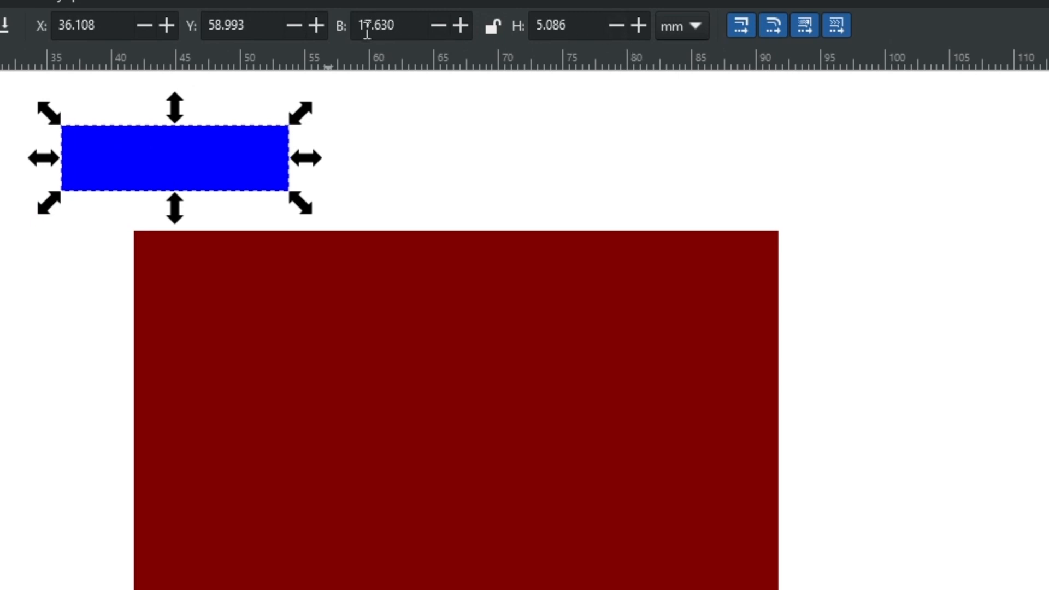
Step: Set the blue rectangle's width to 10 mm and move it roughly in line with the square's left edge
{"action": "left_click_drag", "start_coordinate": [403, 28], "coordinate": [351, 25]}
{"action": "type", "text": "10"}
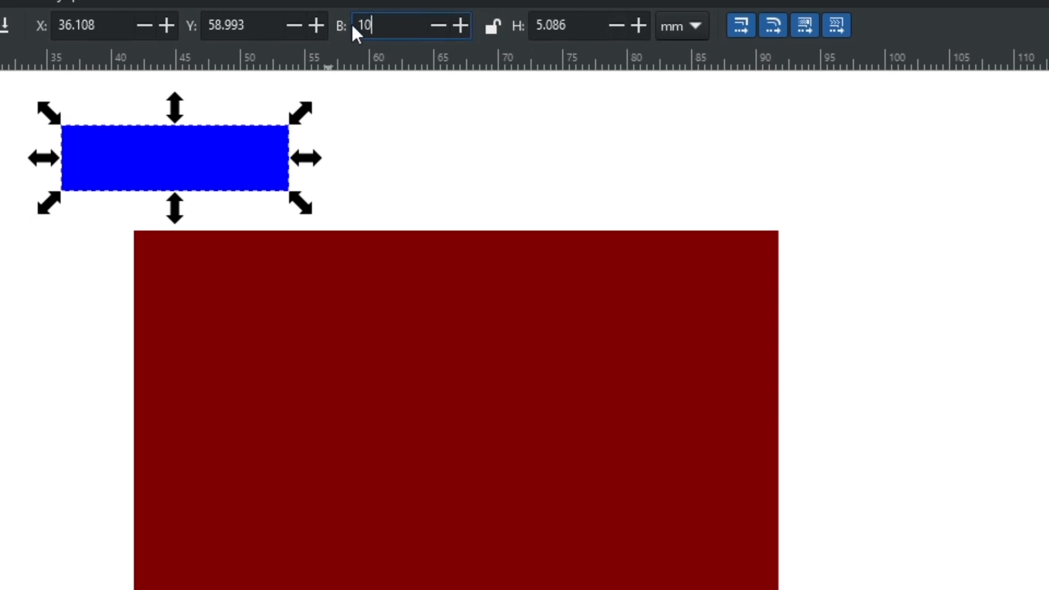
{"action": "key", "text": "Return"}
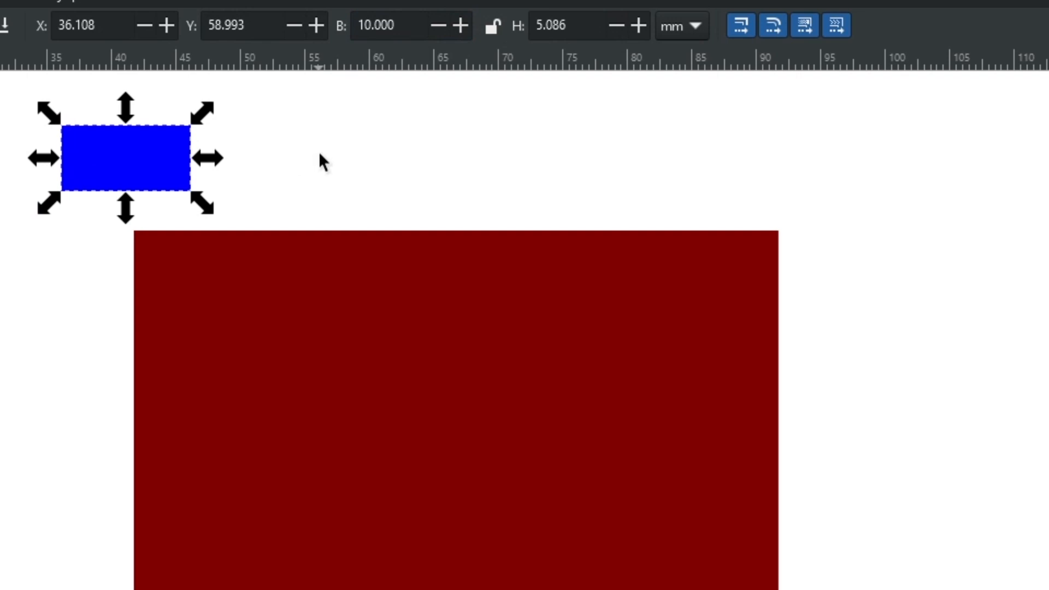
{"action": "left_click_drag", "start_coordinate": [110, 164], "coordinate": [185, 159]}
{"action": "left_click", "coordinate": [385, 176]}
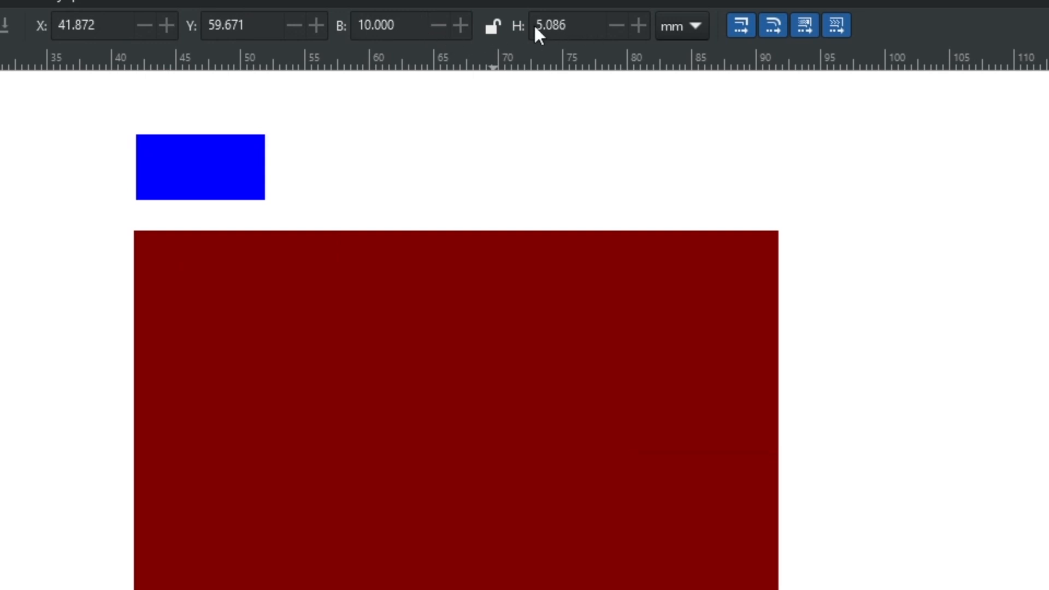
Step: Set the blue rectangle's height to 4 mm and clear the selection
{"action": "left_click", "coordinate": [186, 184]}
{"action": "left_click_drag", "start_coordinate": [577, 24], "coordinate": [507, 27]}
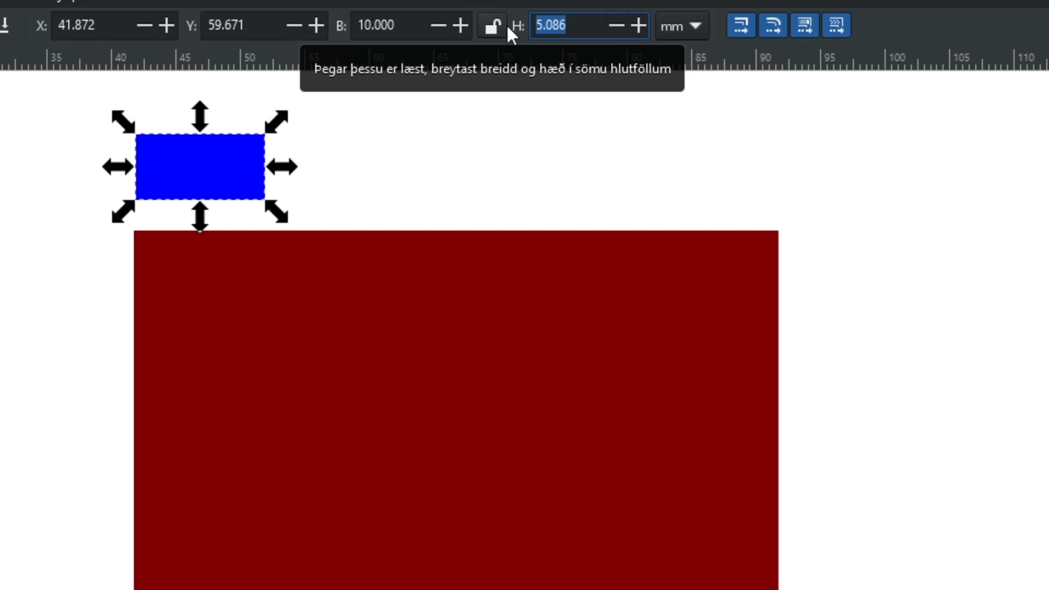
{"action": "type", "text": "4"}
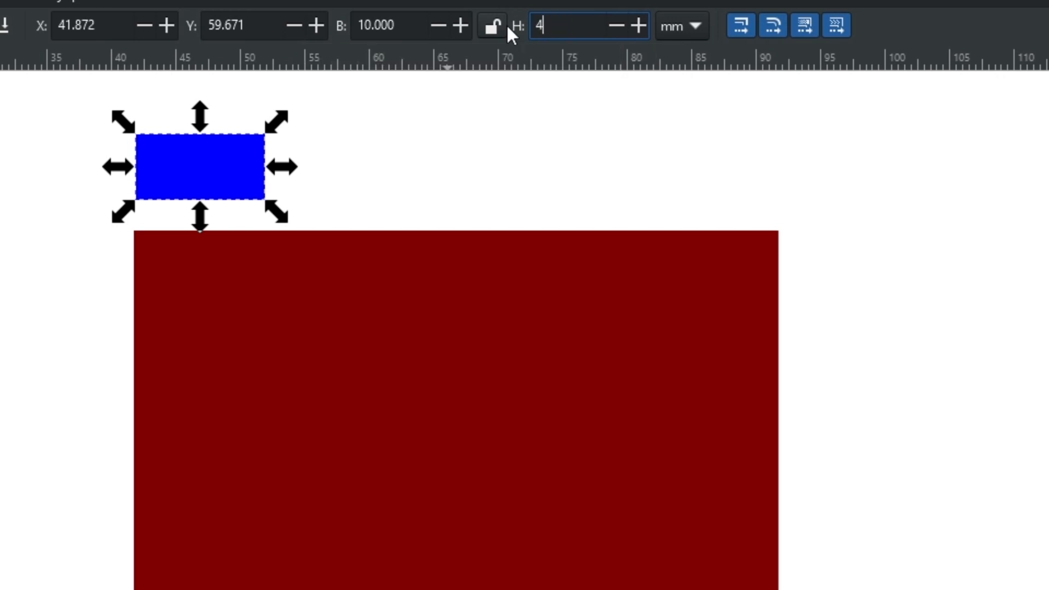
{"action": "type", "text": ",2"}
{"action": "key", "text": "Return"}
{"action": "left_click", "coordinate": [496, 131]}
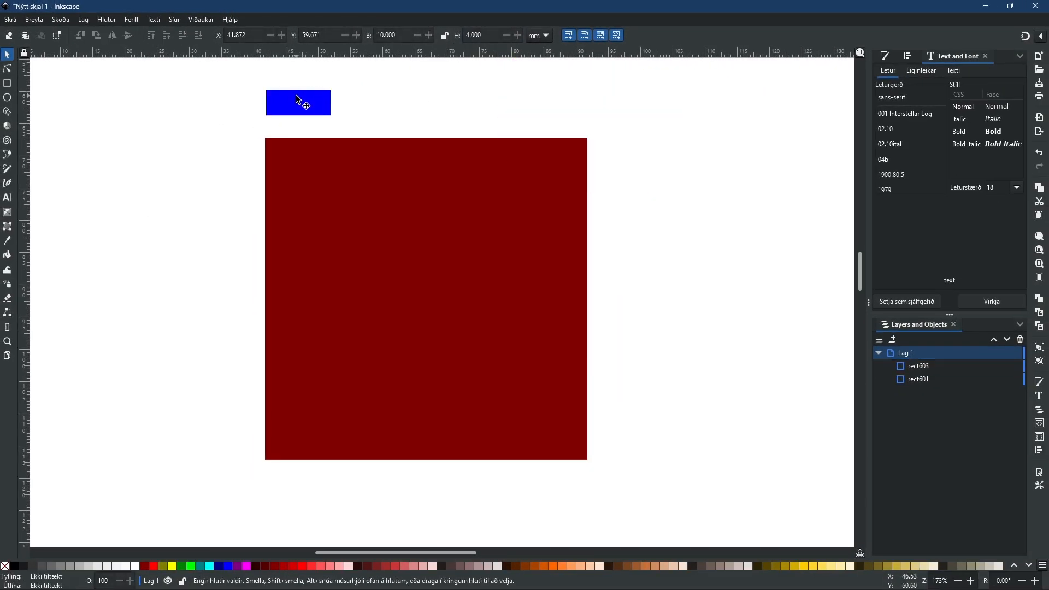
Step: Enable snapping and snap the blue rectangle onto the square's top edge, flush with its upper-left corner
{"action": "mouse_move", "coordinate": [284, 100]}
{"action": "left_mouse_down"}
{"action": "mouse_move", "coordinate": [298, 100]}
{"action": "mouse_move", "coordinate": [287, 99]}
{"action": "mouse_move", "coordinate": [284, 116]}
{"action": "left_mouse_up"}
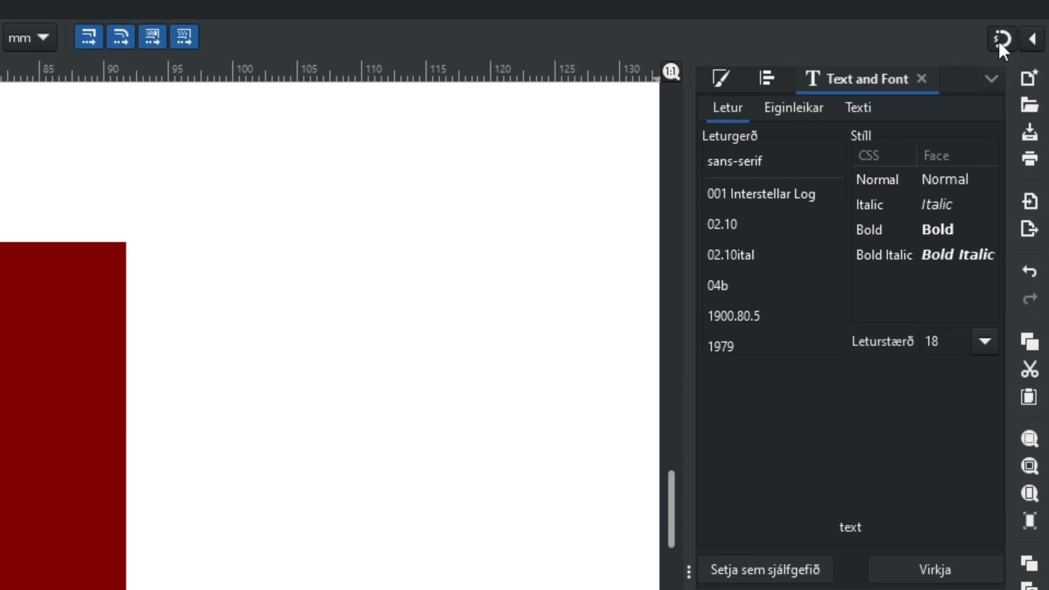
{"action": "left_click", "coordinate": [1033, 39]}
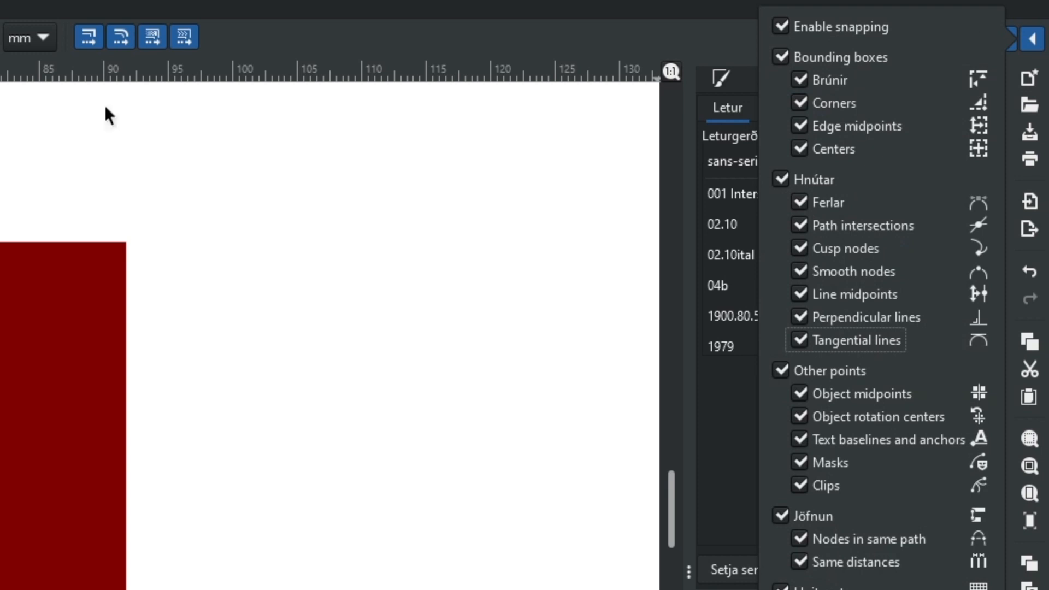
{"action": "key", "text": "Escape"}
{"action": "left_click_drag", "start_coordinate": [94, 207], "coordinate": [91, 208]}
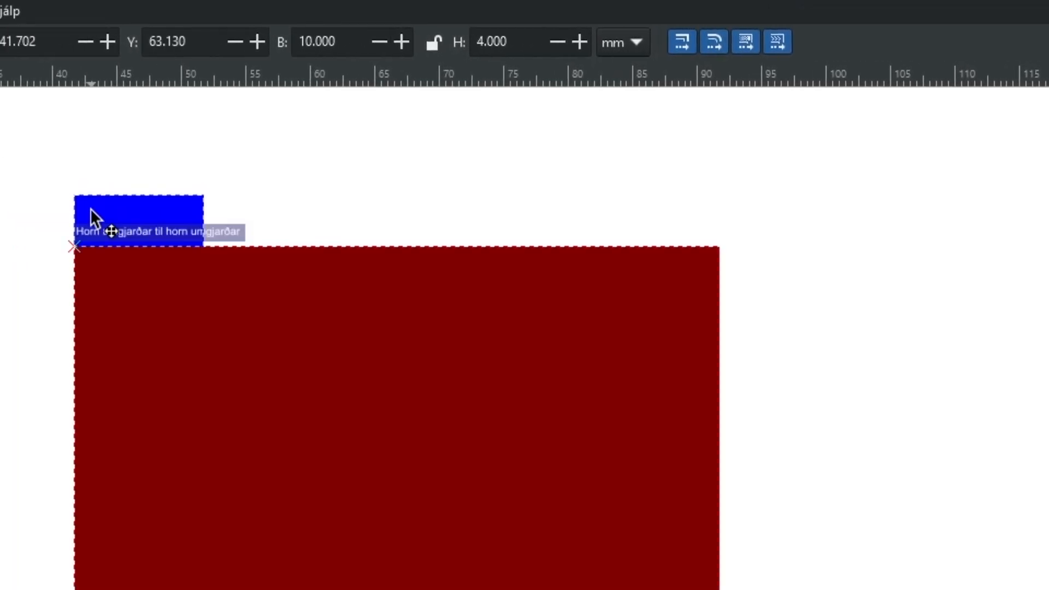
{"action": "left_click_drag", "start_coordinate": [170, 219], "coordinate": [163, 212]}
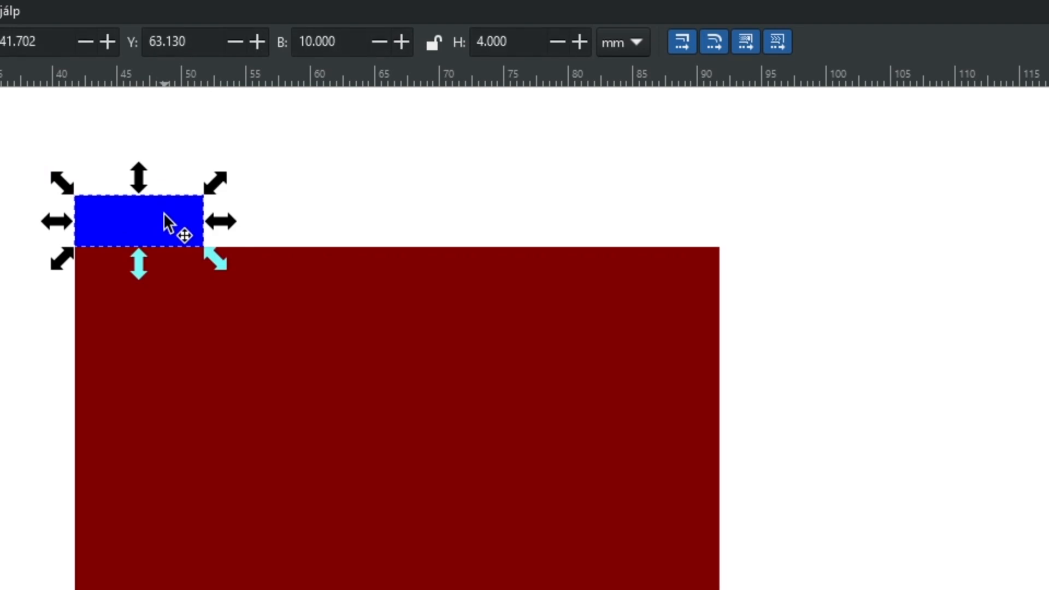
Step: Paste a copy of the blue rectangle, snap it against the original's right side and fill it green
{"action": "right_click", "coordinate": [164, 213]}
{"action": "left_click", "coordinate": [230, 270]}
{"action": "right_click", "coordinate": [322, 189]}
{"action": "left_click", "coordinate": [363, 258]}
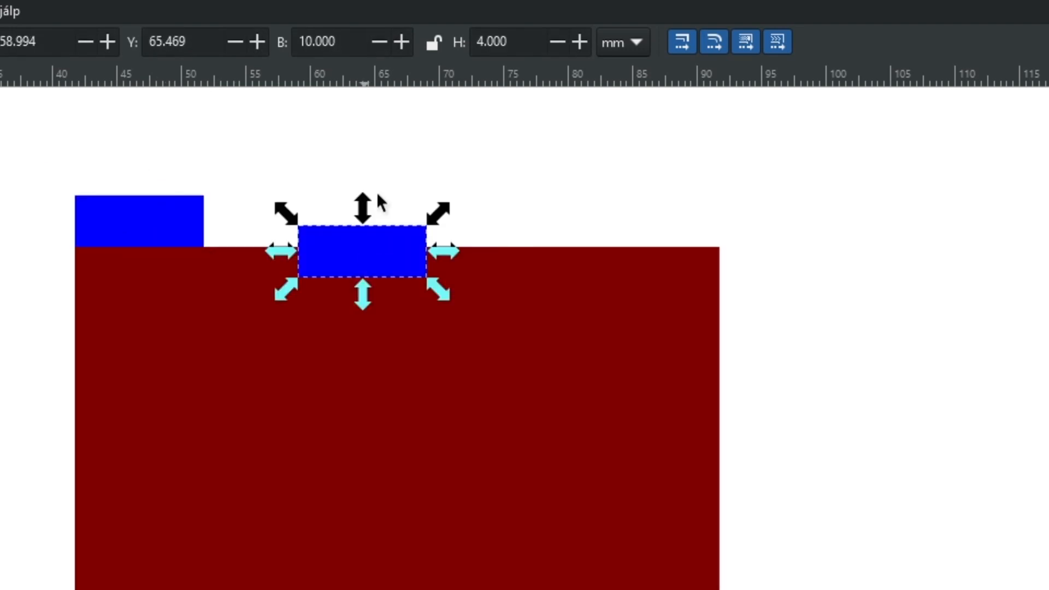
{"action": "left_click", "coordinate": [359, 239]}
{"action": "left_click_drag", "start_coordinate": [404, 235], "coordinate": [314, 202]}
{"action": "left_click_drag", "start_coordinate": [229, 209], "coordinate": [226, 208]}
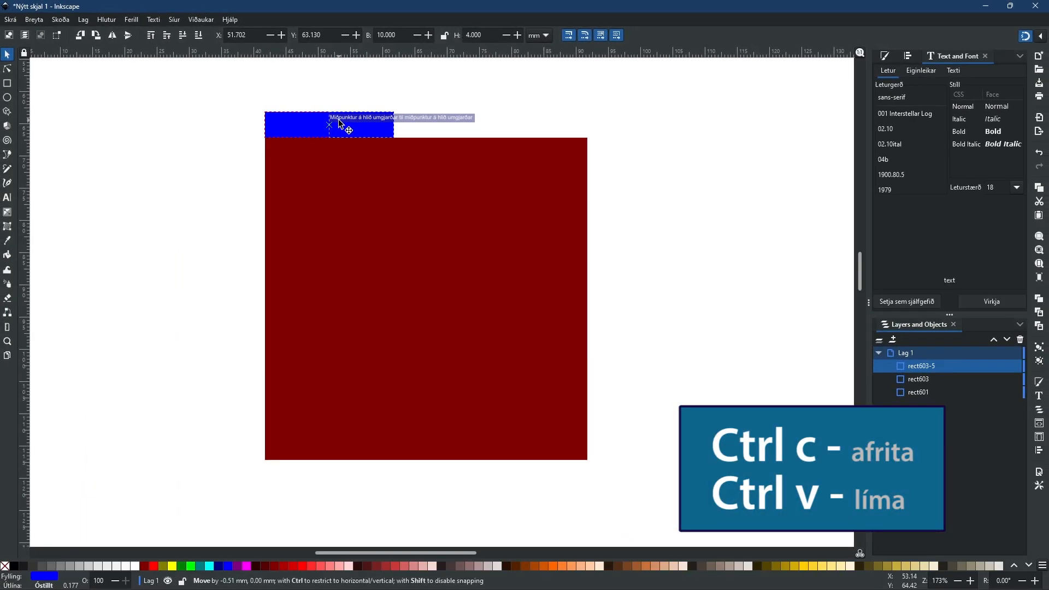
{"action": "left_click_drag", "start_coordinate": [340, 124], "coordinate": [340, 125]}
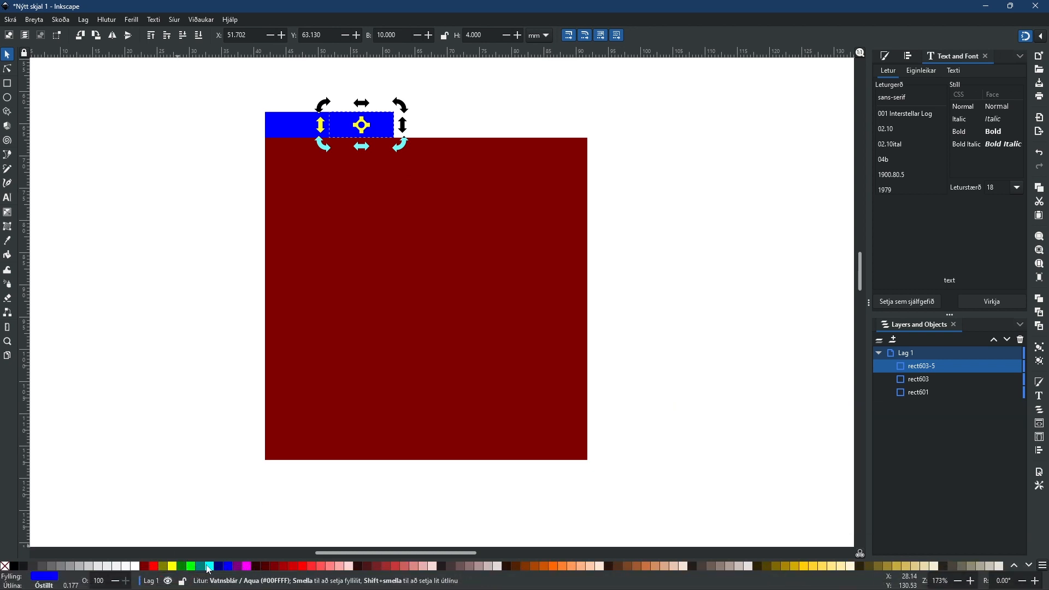
{"action": "left_click", "coordinate": [186, 569]}
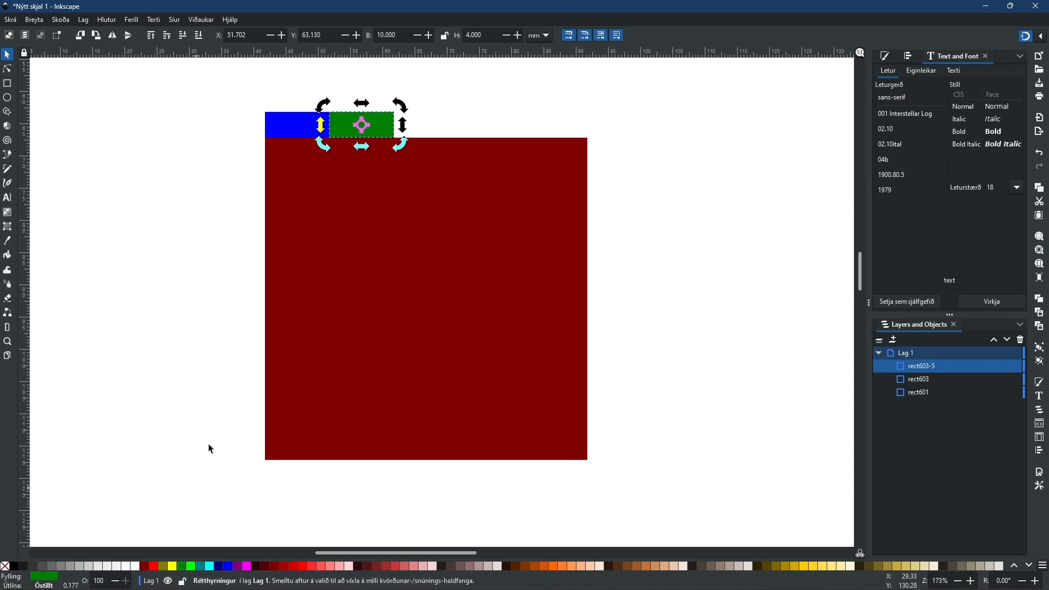
Step: Copy the blue and green pair, paste it and snap the copy to the right end of the first pair
{"action": "left_click", "coordinate": [353, 130]}
{"action": "left_click_drag", "start_coordinate": [240, 84], "coordinate": [465, 167]}
{"action": "key", "text": "ctrl+c"}
{"action": "key", "text": "ctrl+v"}
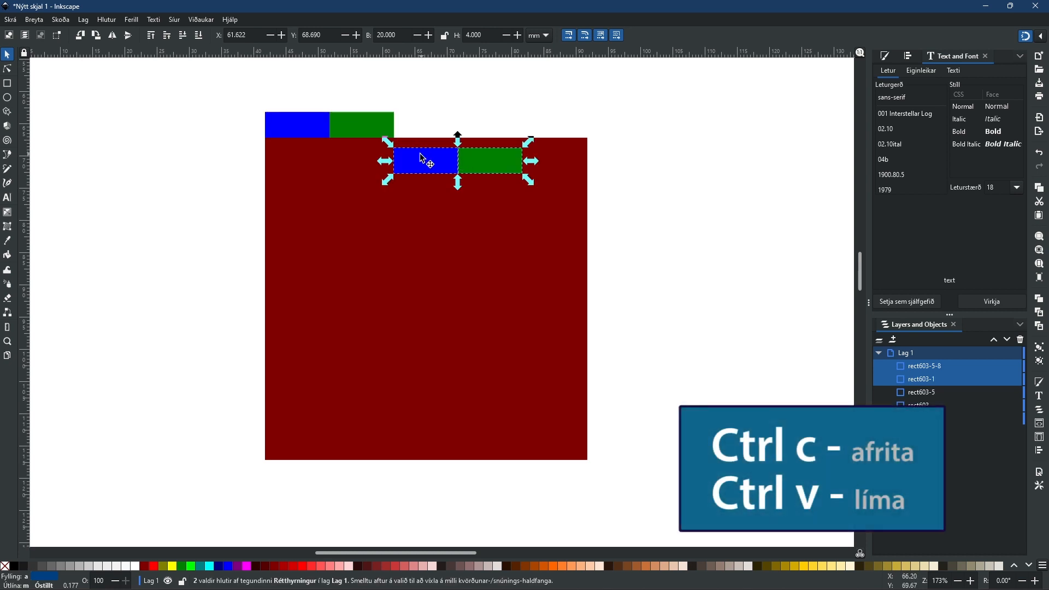
{"action": "left_click_drag", "start_coordinate": [414, 156], "coordinate": [416, 108]}
{"action": "left_click", "coordinate": [572, 86]}
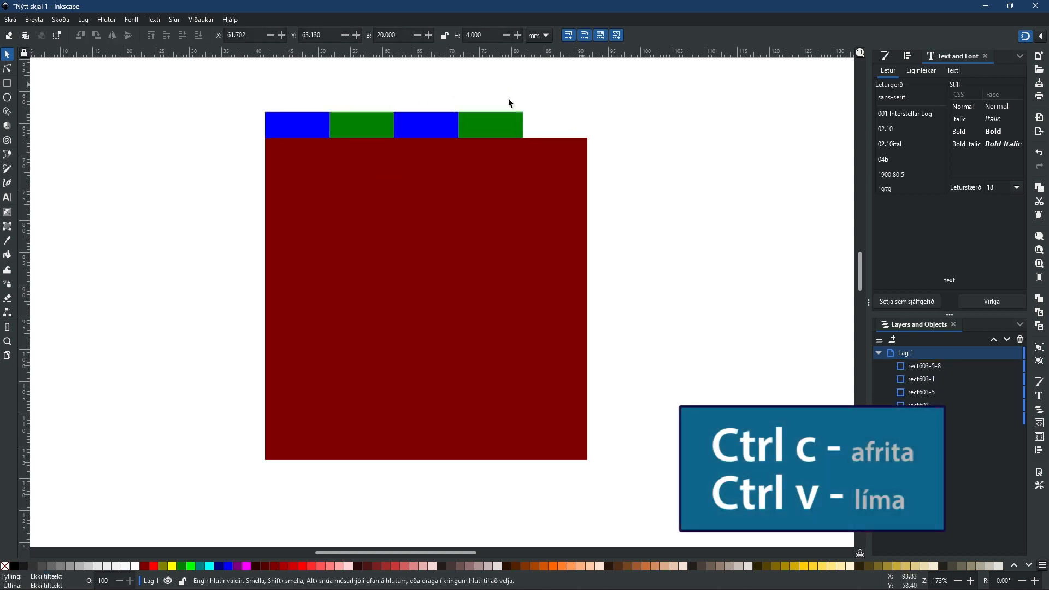
Step: Paste a copy of one blue rectangle and snap it to the row's right end, above the square's upper-right corner
{"action": "left_click", "coordinate": [425, 124]}
{"action": "key", "text": "ctrl+c"}
{"action": "key", "text": "ctrl+v"}
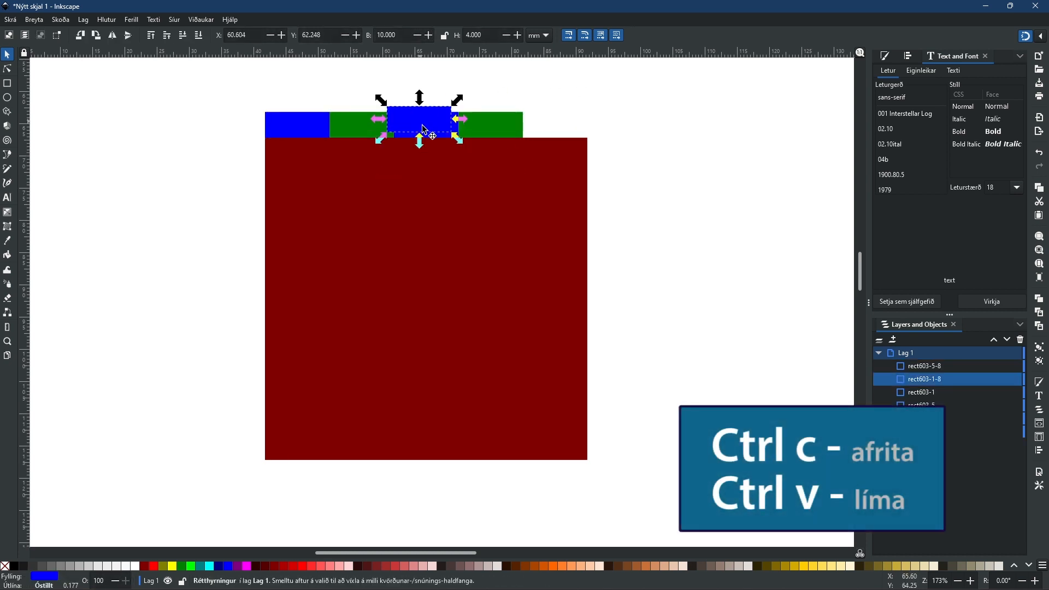
{"action": "left_click_drag", "start_coordinate": [417, 110], "coordinate": [548, 122]}
{"action": "left_click", "coordinate": [700, 138]}
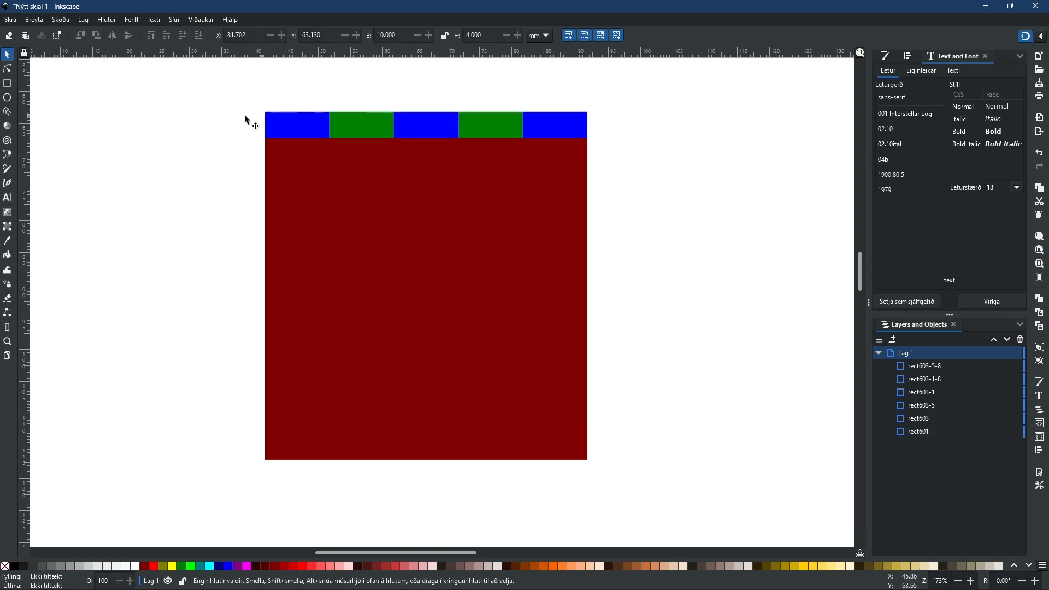
Step: Duplicate the row of five rectangles and snap the duplicate against the square's bottom edge
{"action": "left_click_drag", "start_coordinate": [239, 97], "coordinate": [641, 165]}
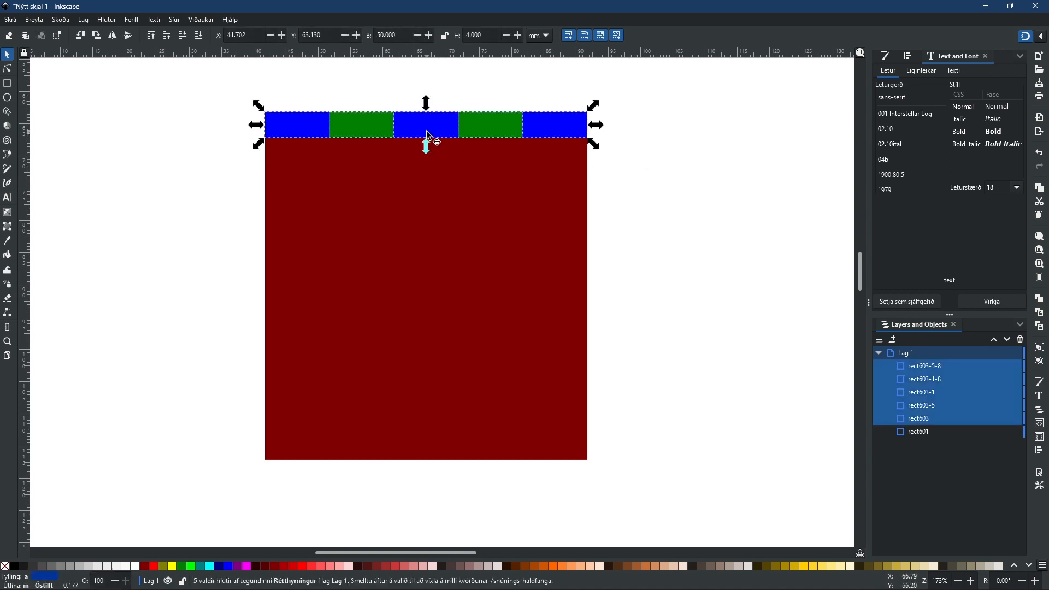
{"action": "key", "text": "ctrl+d"}
{"action": "left_click_drag", "start_coordinate": [432, 136], "coordinate": [433, 144]}
{"action": "left_click_drag", "start_coordinate": [300, 135], "coordinate": [299, 483]}
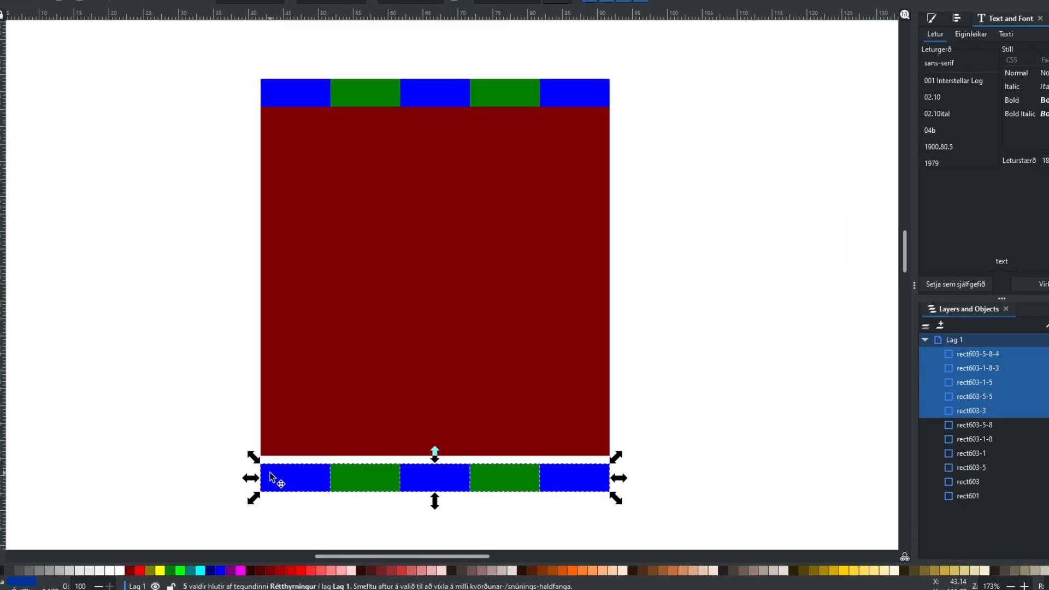
{"action": "left_click_drag", "start_coordinate": [198, 391], "coordinate": [198, 391]}
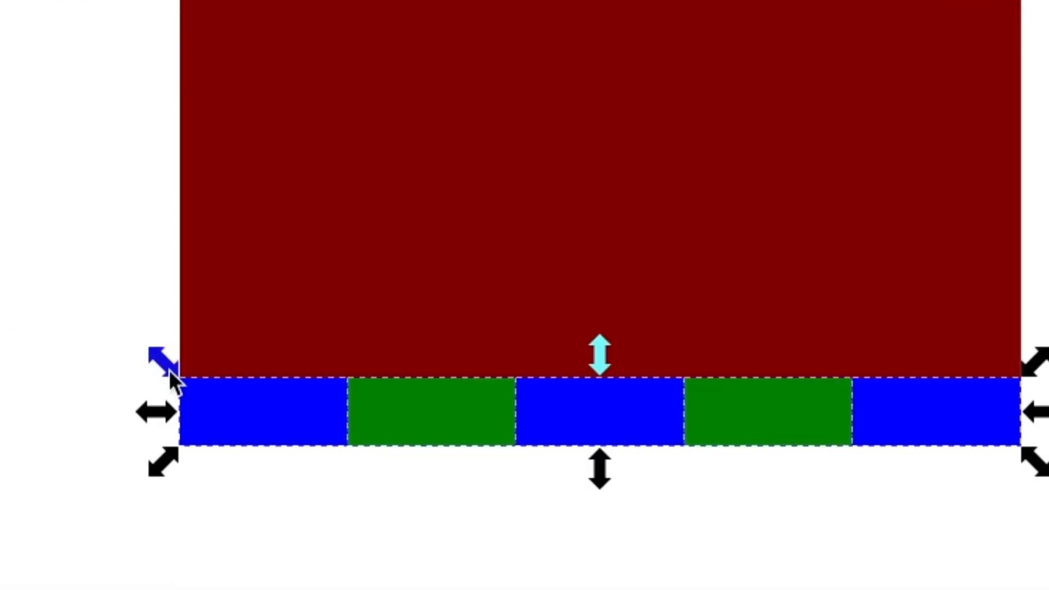
{"action": "left_click", "coordinate": [783, 336]}
Step: Copy the bottom row of five rectangles and paste it in the empty area to the right of the square
{"action": "left_click_drag", "start_coordinate": [224, 450], "coordinate": [634, 505]}
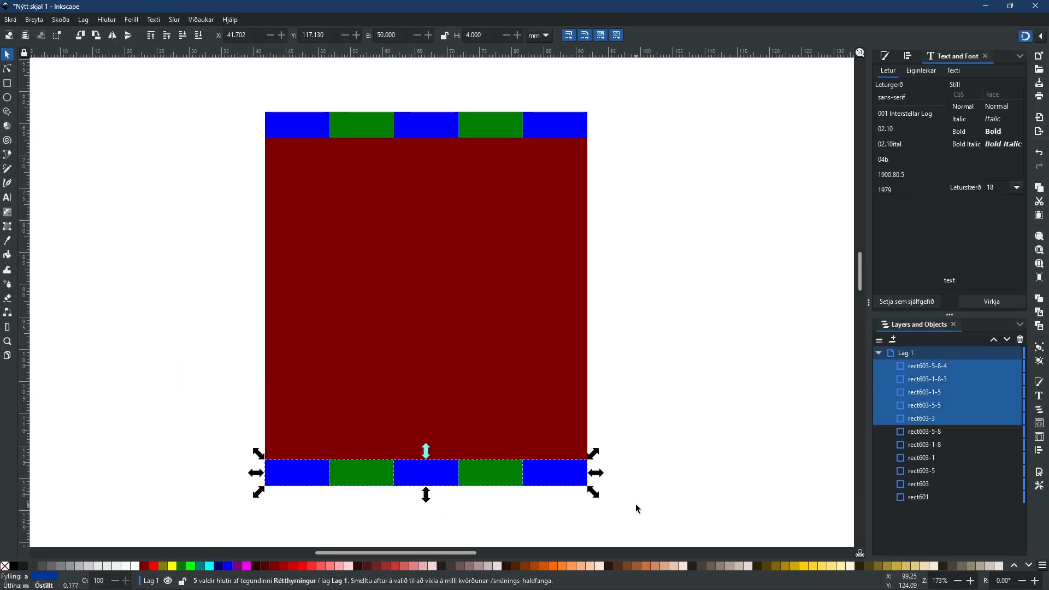
{"action": "key", "text": "ctrl+c"}
{"action": "key", "text": "ctrl+v"}
{"action": "left_click_drag", "start_coordinate": [506, 510], "coordinate": [659, 314]}
{"action": "left_click_drag", "start_coordinate": [729, 390], "coordinate": [597, 390]}
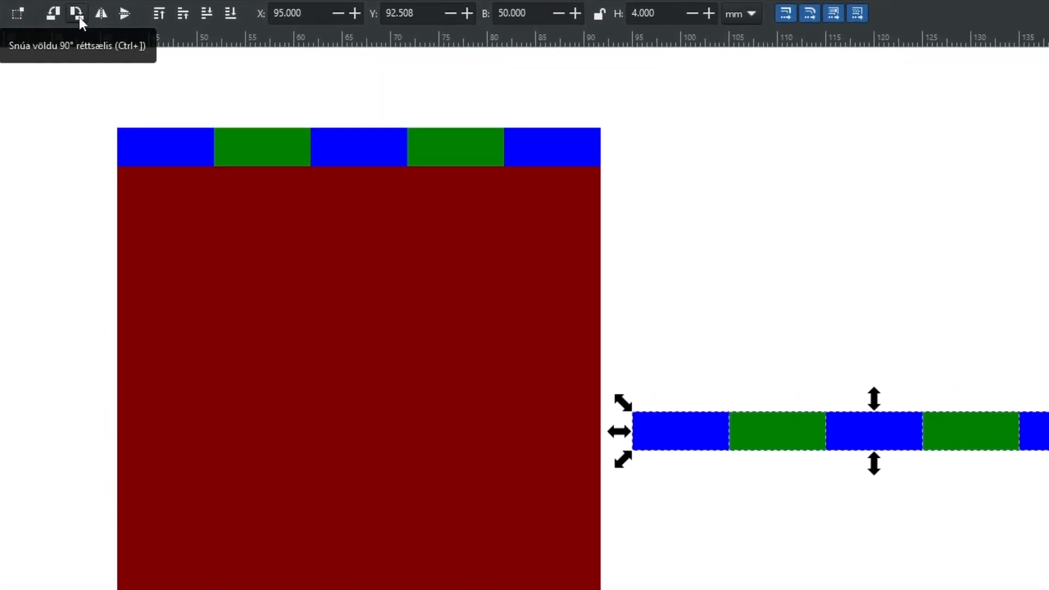
Step: Try to rotate the ungrouped pasted row 90° clockwise and undo the attempt
{"action": "left_click", "coordinate": [77, 13]}
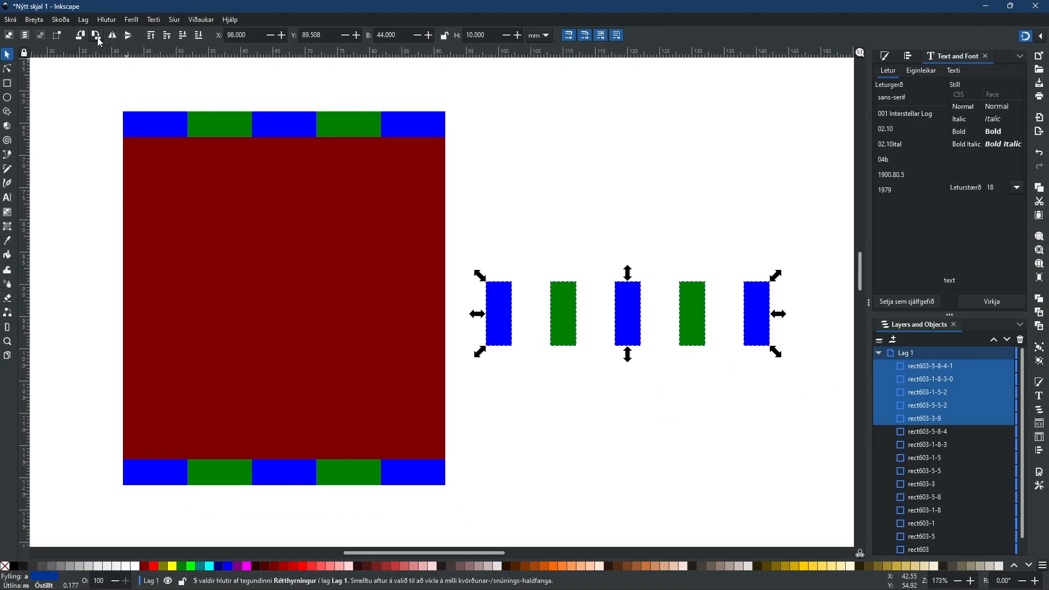
{"action": "left_click", "coordinate": [97, 38]}
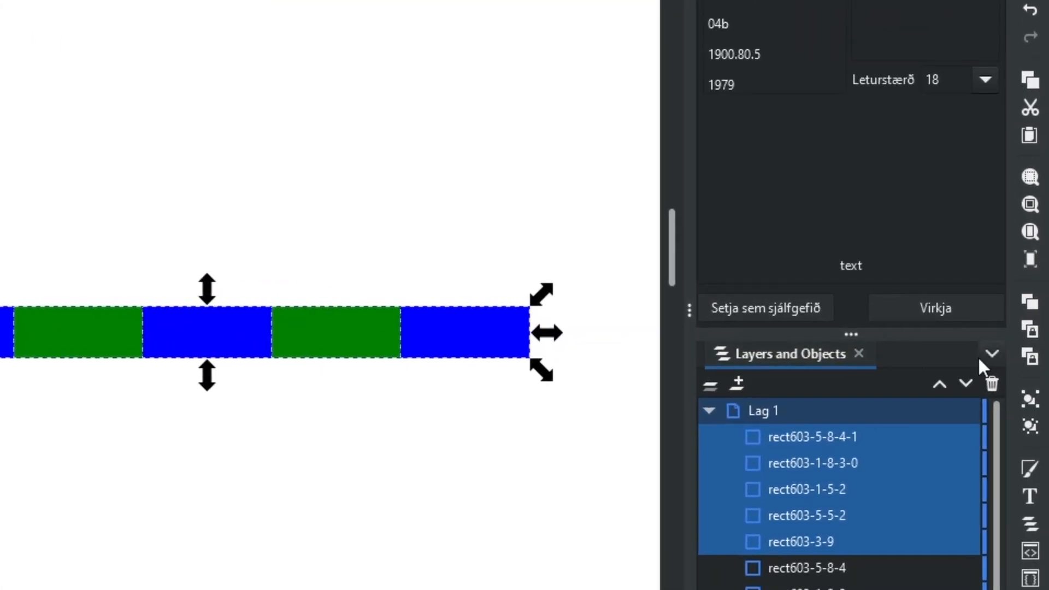
Step: Group the five pasted rectangles and rotate the group 90° clockwise
{"action": "left_click", "coordinate": [1032, 402]}
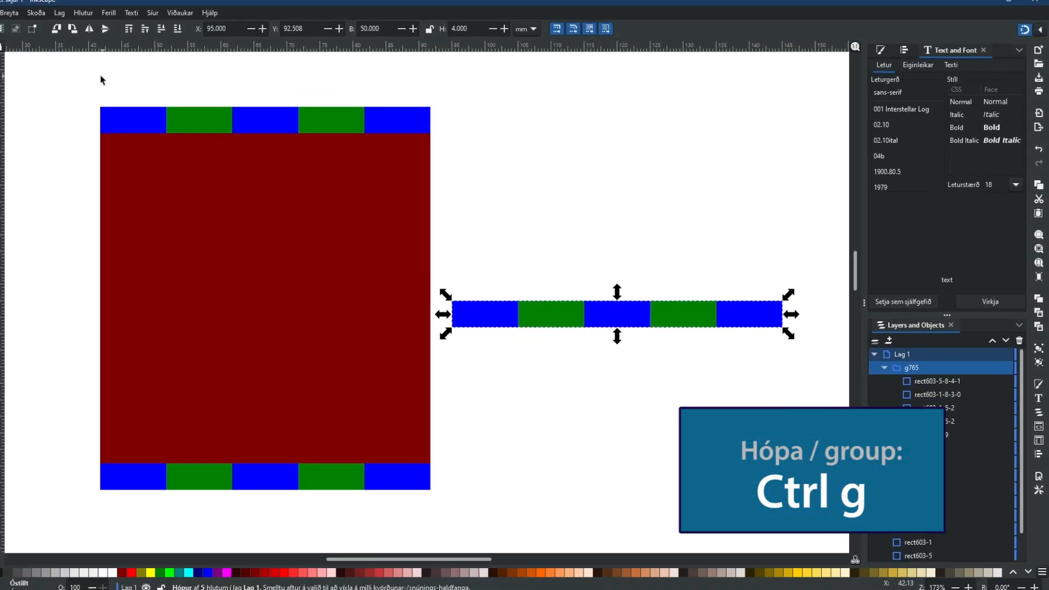
{"action": "left_click", "coordinate": [73, 33]}
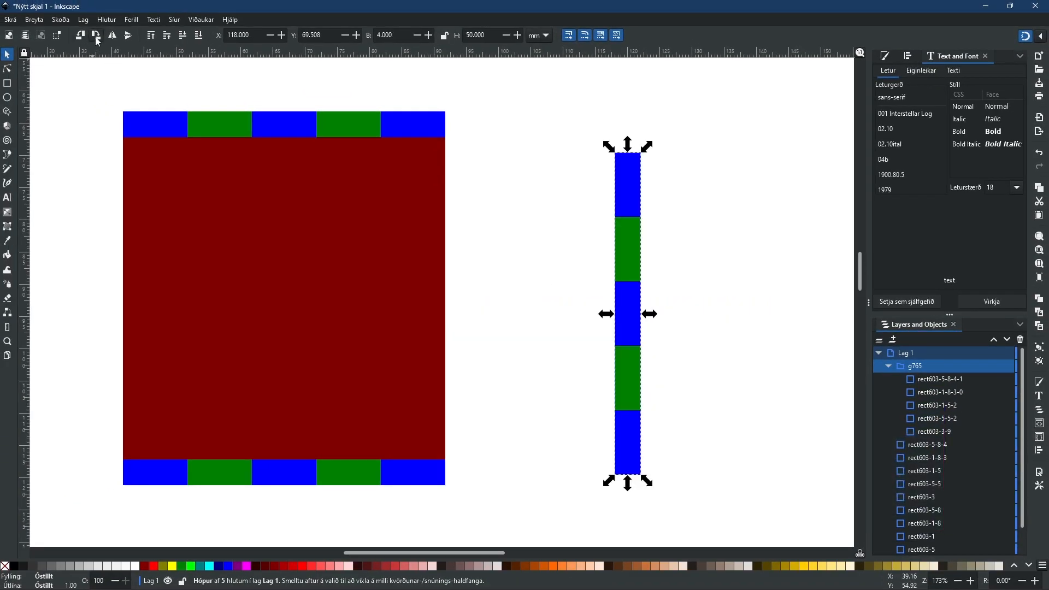
{"action": "left_click", "coordinate": [630, 171]}
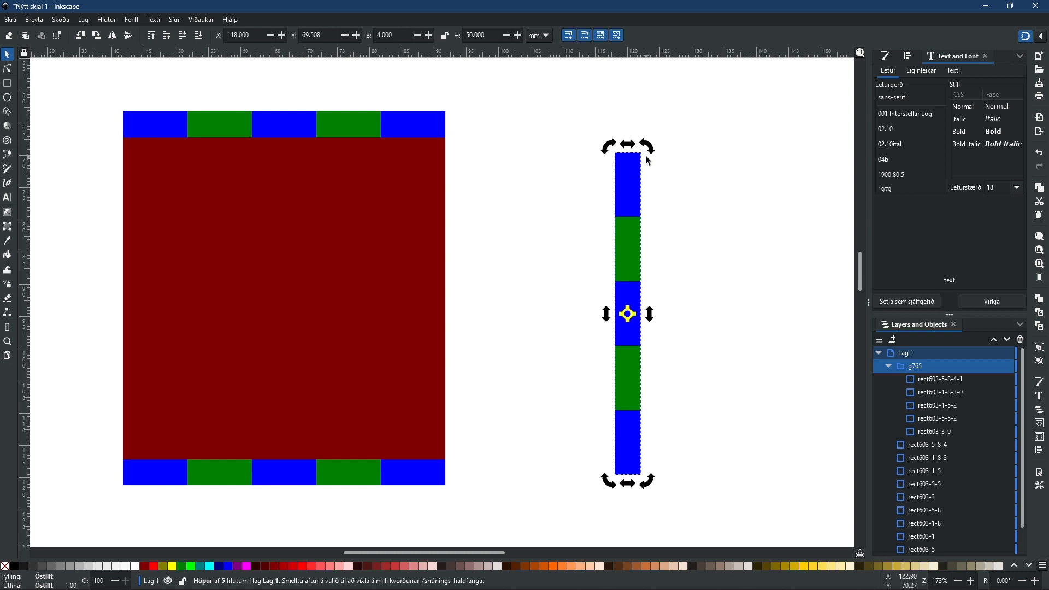
Step: Try to rotate the vertical group by 90° with snapped angles and undo the rotation
{"action": "key", "text": "ctrl"}
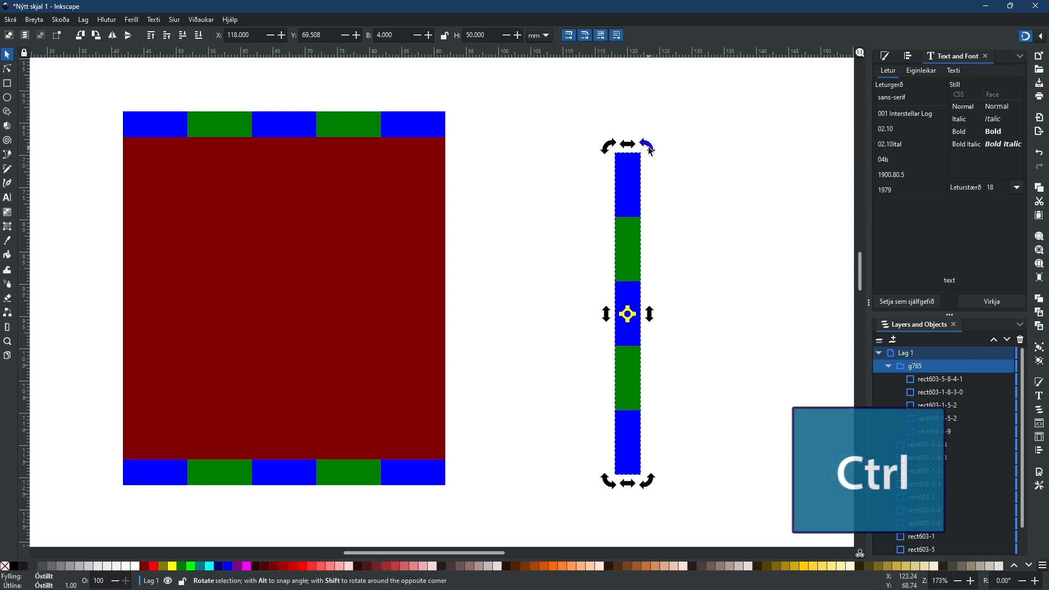
{"action": "left_click_drag", "start_coordinate": [651, 152], "coordinate": [791, 312]}
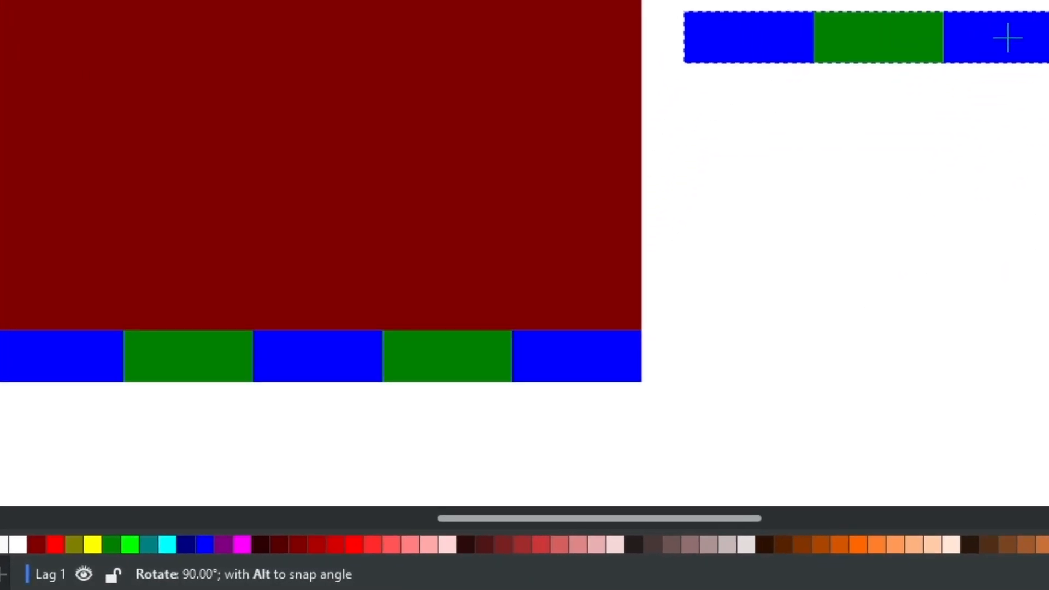
{"action": "left_click_drag", "start_coordinate": [911, 268], "coordinate": [911, 267]}
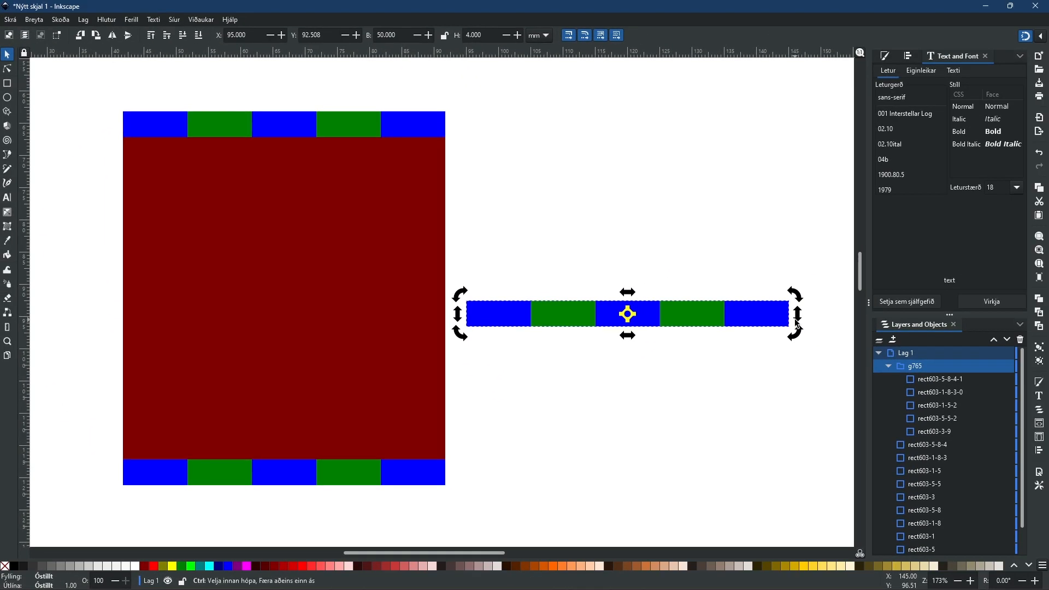
{"action": "key", "text": "ctrl+z"}
{"action": "left_click", "coordinate": [687, 149]}
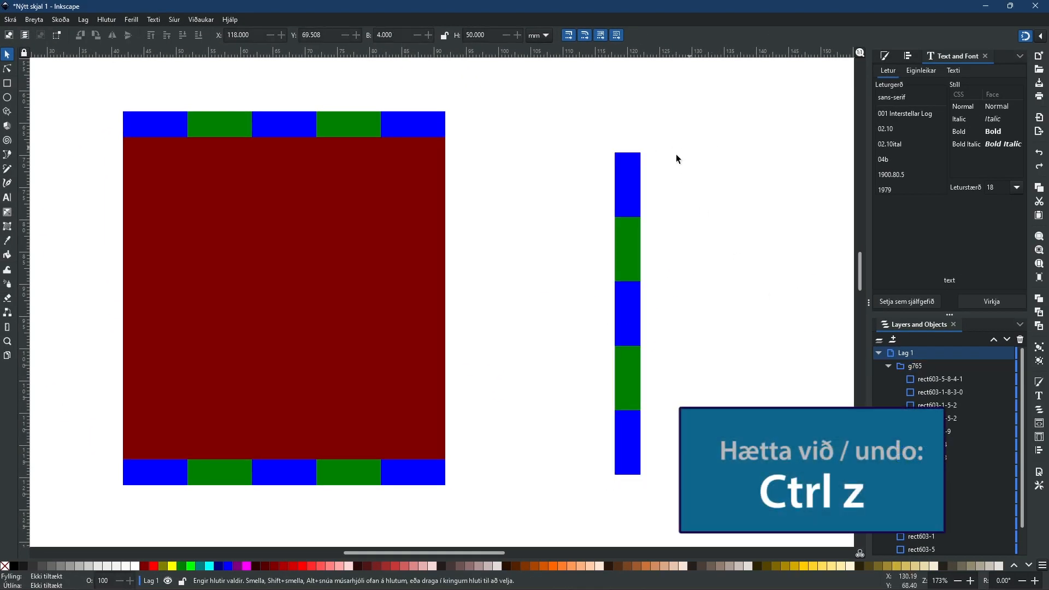
Step: Move the vertical group of five rectangles so it snaps against the red square's right edge
{"action": "left_click", "coordinate": [617, 178]}
{"action": "left_click_drag", "start_coordinate": [628, 171], "coordinate": [464, 158]}
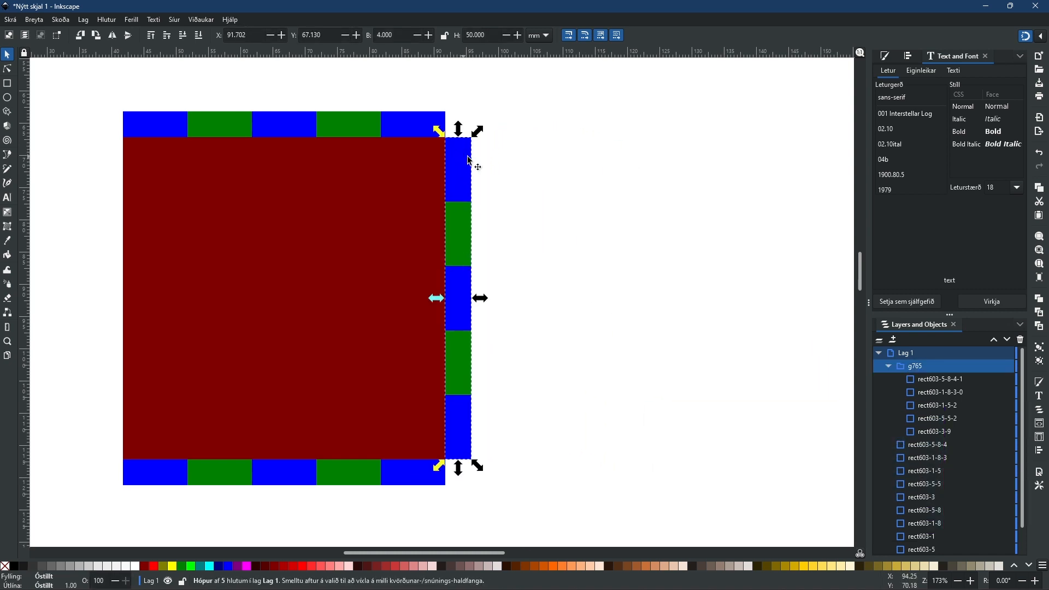
{"action": "key", "text": "Escape"}
Step: Copy and paste the vertical group and snap the copy against the red square's left edge
{"action": "left_click", "coordinate": [461, 162]}
{"action": "key", "text": "ctrl+c"}
{"action": "key", "text": "ctrl+v"}
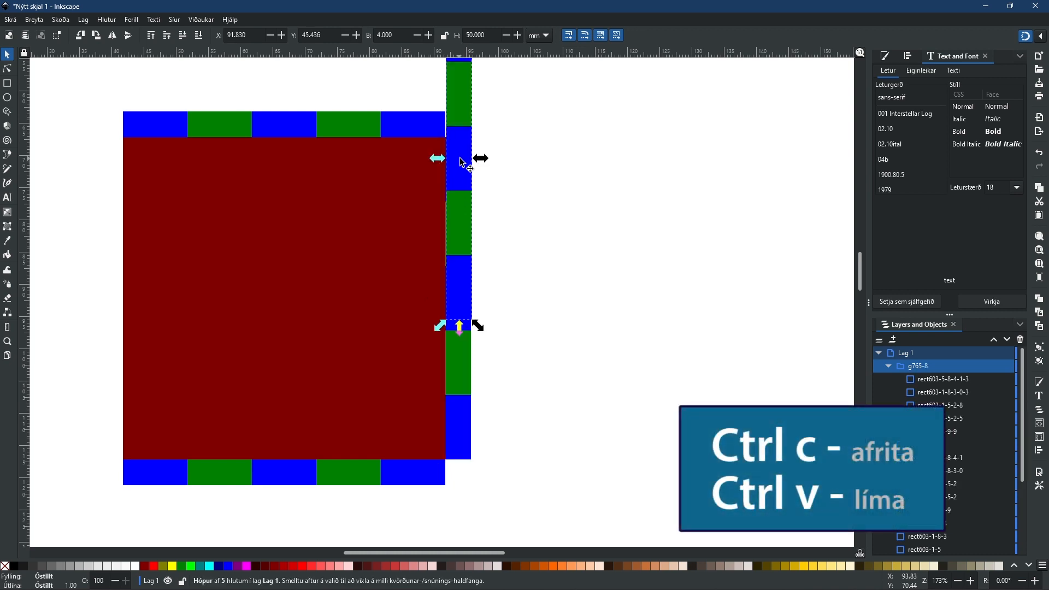
{"action": "left_click_drag", "start_coordinate": [464, 105], "coordinate": [112, 255]}
{"action": "left_click", "coordinate": [746, 246]}
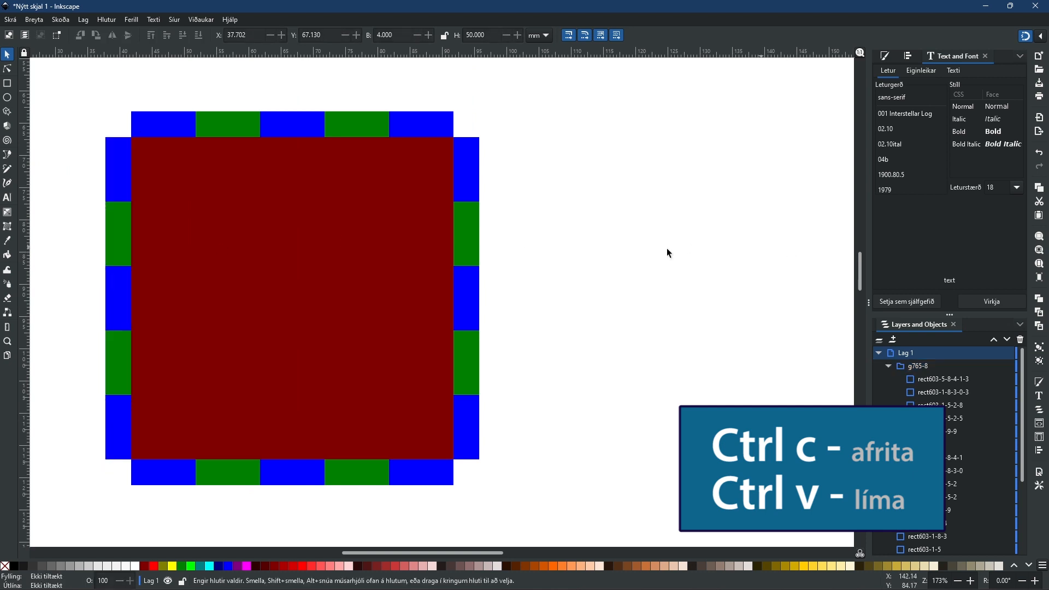
Step: Copy the whole square with its border and paste it in the empty area to its right
{"action": "scroll", "coordinate": [155, 140], "scroll_direction": "down", "scroll_amount": 1}
{"action": "key", "text": "ctrl+a"}
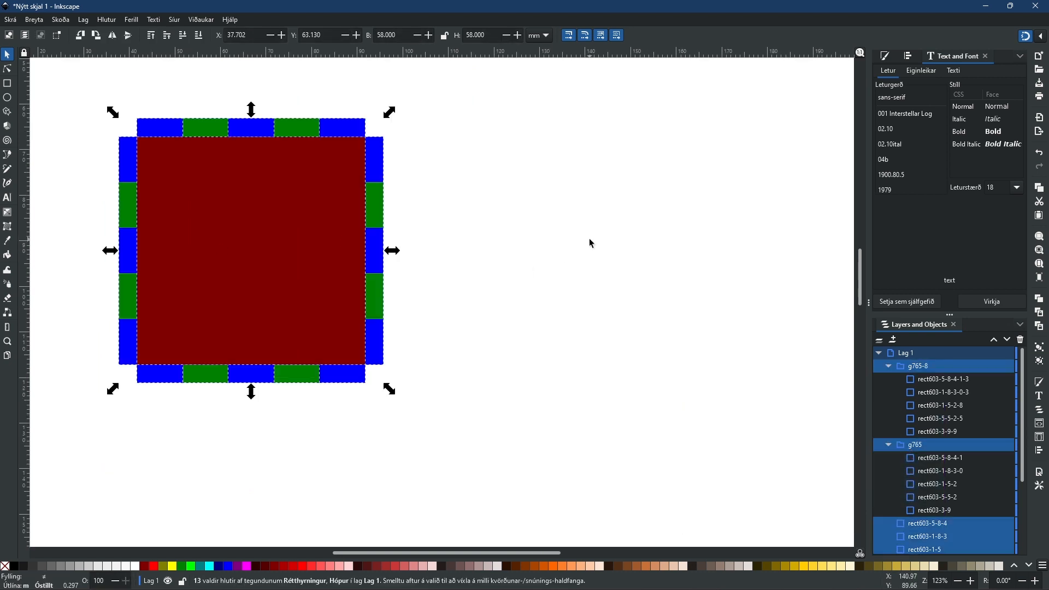
{"action": "key", "text": "ctrl+c"}
{"action": "key", "text": "ctrl+v"}
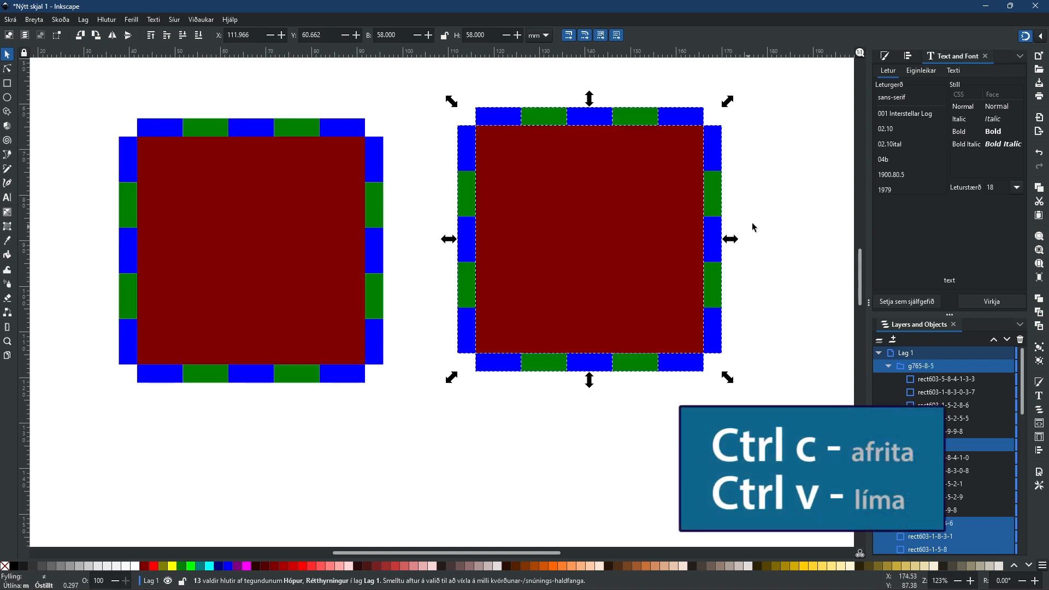
{"action": "left_click", "coordinate": [764, 214]}
Step: Set the copied red square's width to 30 mm and delete the border pieces beyond its new right edge
{"action": "left_click", "coordinate": [654, 195]}
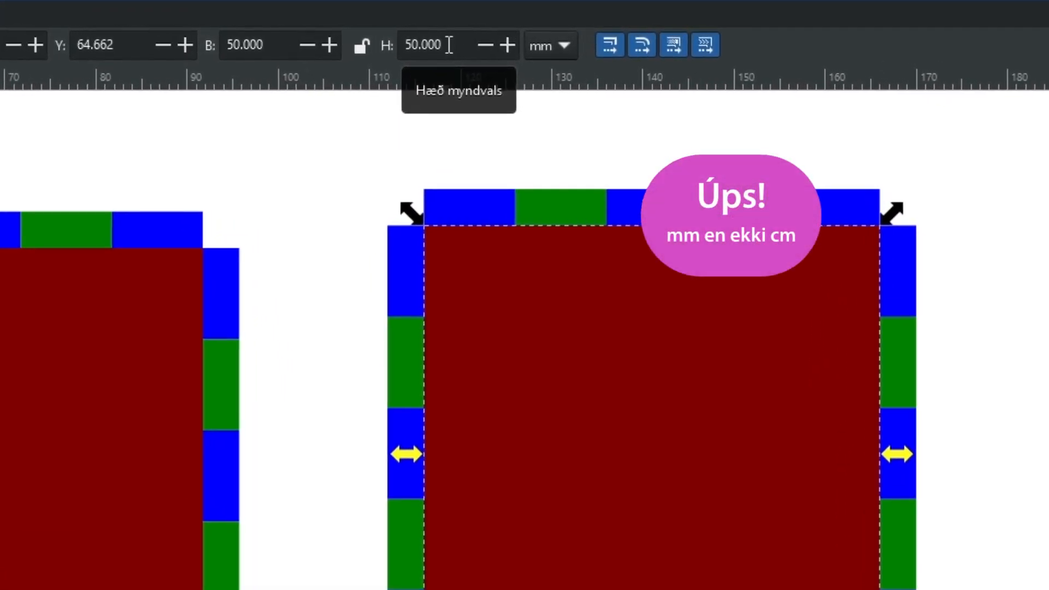
{"action": "left_click_drag", "start_coordinate": [454, 45], "coordinate": [375, 46]}
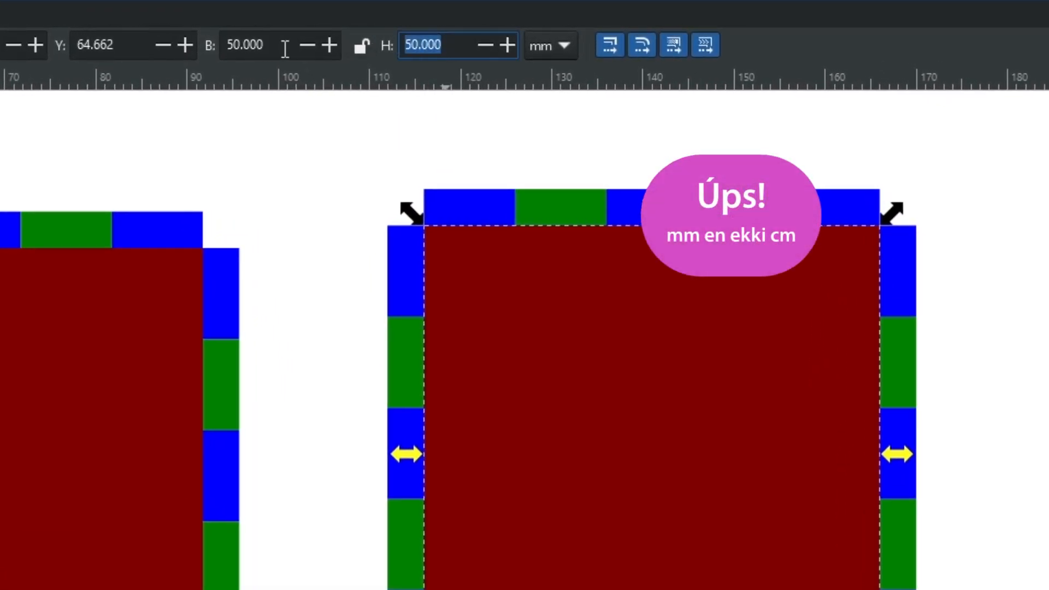
{"action": "left_click_drag", "start_coordinate": [266, 45], "coordinate": [200, 44]}
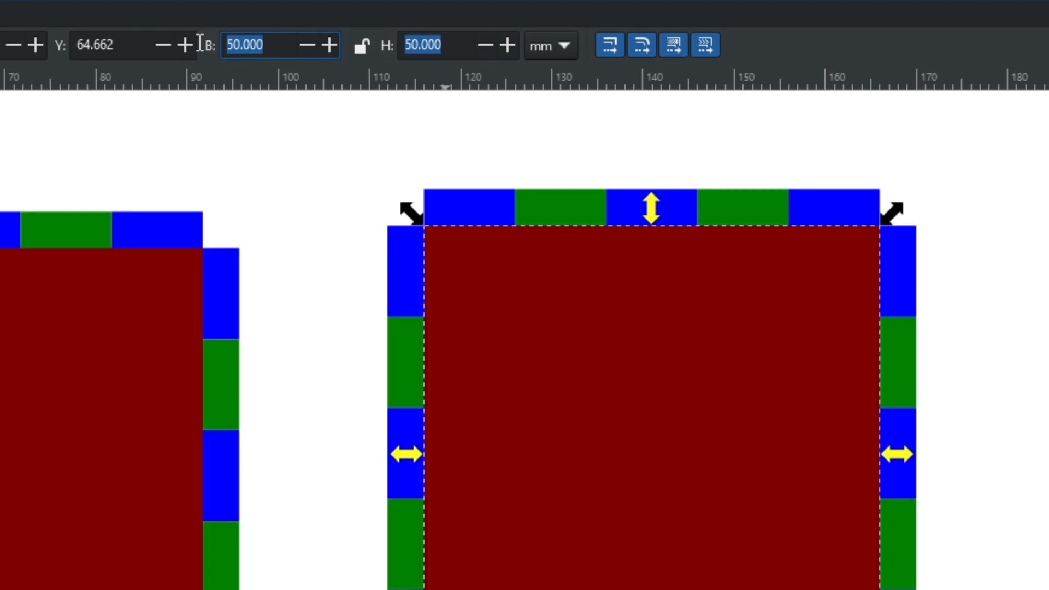
{"action": "type", "text": "30"}
{"action": "key", "text": "Return"}
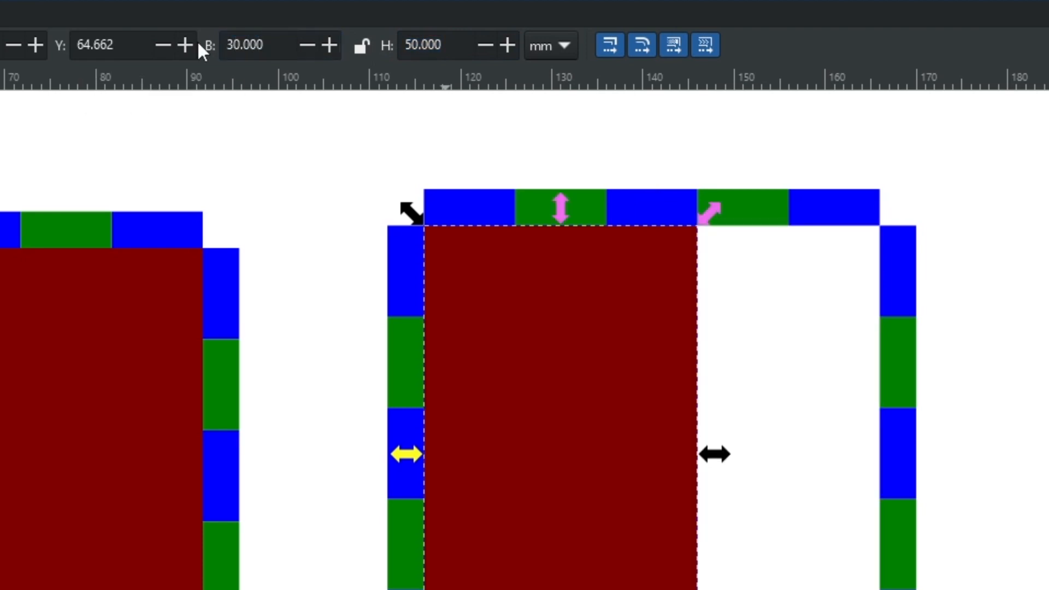
{"action": "left_click_drag", "start_coordinate": [637, 97], "coordinate": [865, 551]}
{"action": "key", "text": "Delete"}
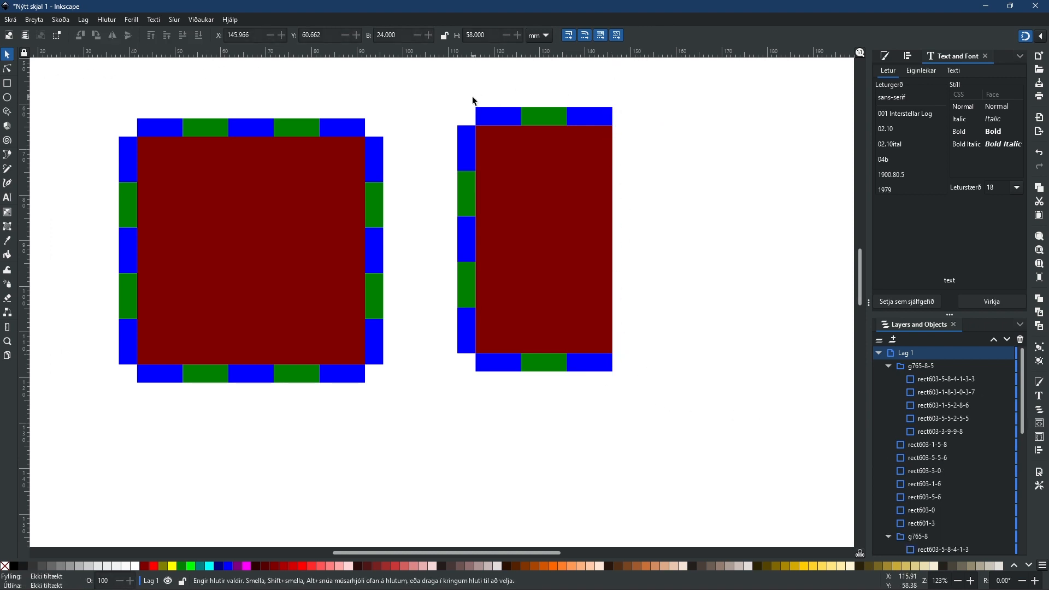
Step: Copy and paste the 30 mm wide rectangle with its border, and group the pasted pieces
{"action": "left_click_drag", "start_coordinate": [430, 93], "coordinate": [655, 442]}
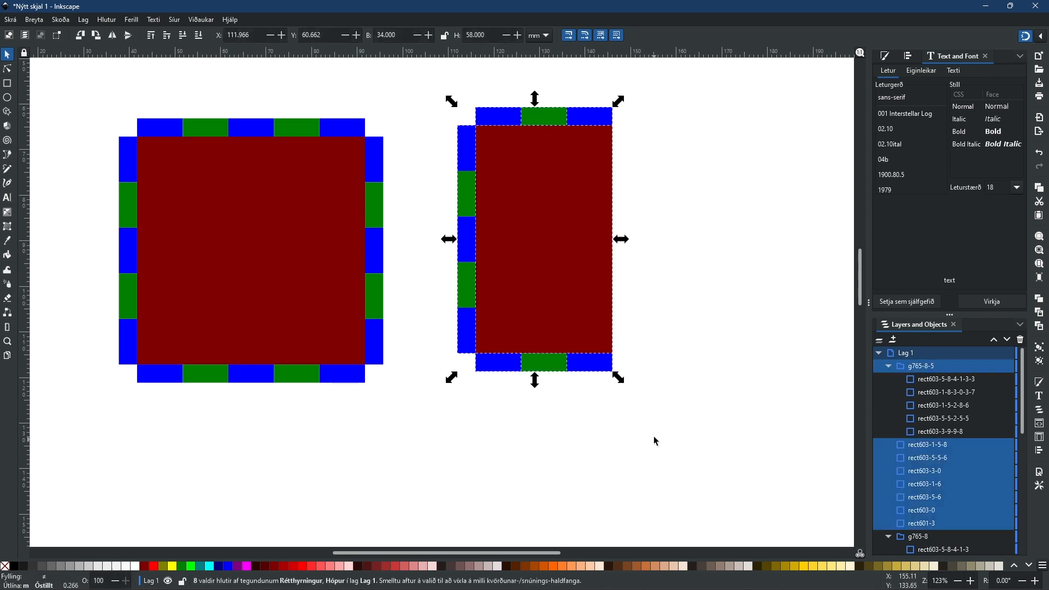
{"action": "key", "text": "ctrl"}
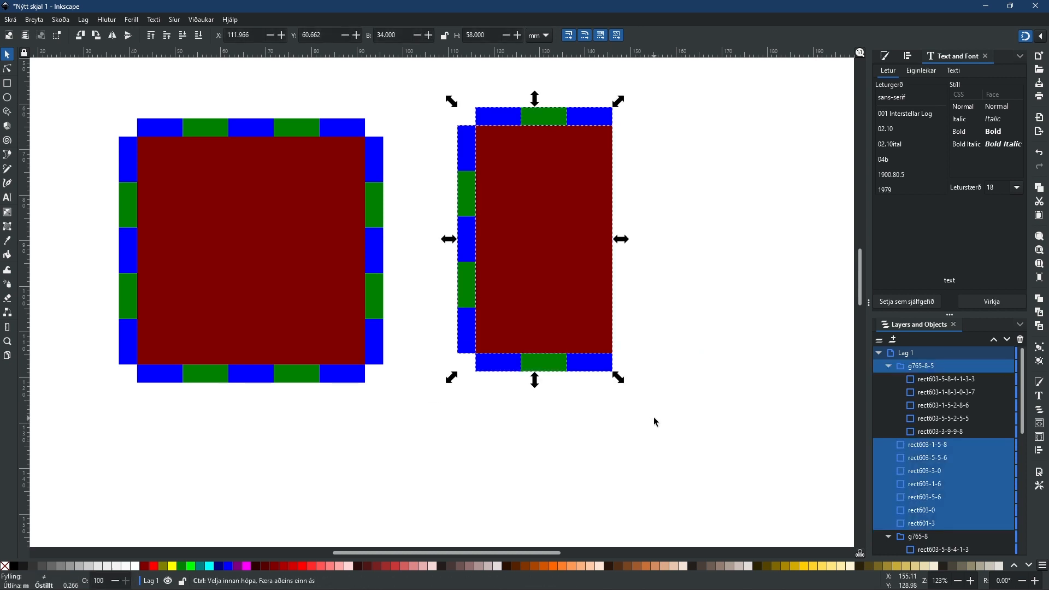
{"action": "key", "text": "ctrl+v"}
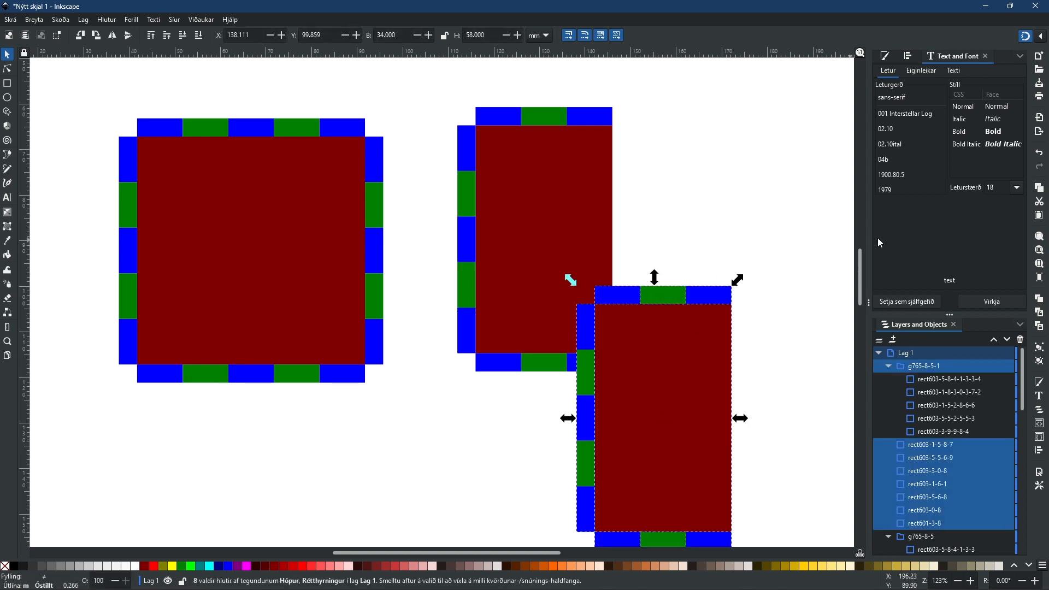
{"action": "left_click", "coordinate": [1041, 351]}
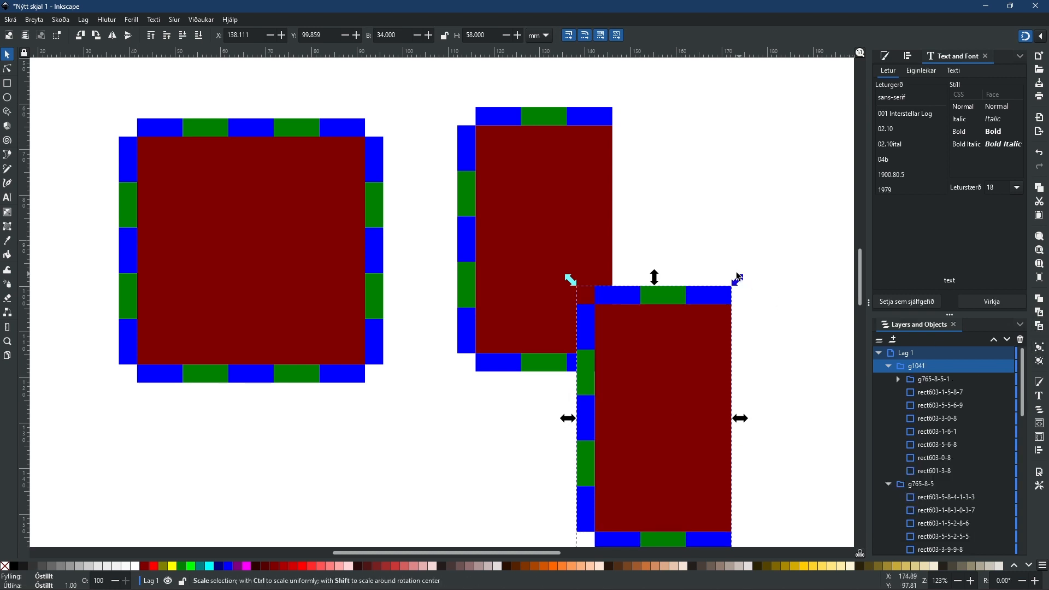
Step: Rotate the pasted group 90° clockwise and place it below the bordered square
{"action": "left_click", "coordinate": [96, 37]}
{"action": "left_click_drag", "start_coordinate": [512, 390], "coordinate": [188, 492]}
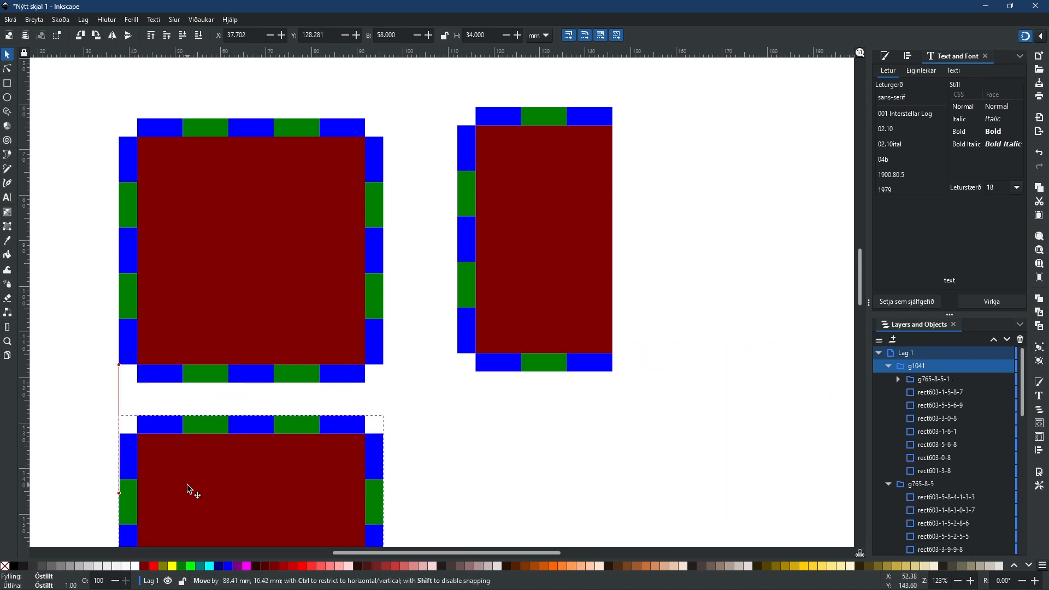
{"action": "left_click_drag", "start_coordinate": [562, 431], "coordinate": [694, 355]}
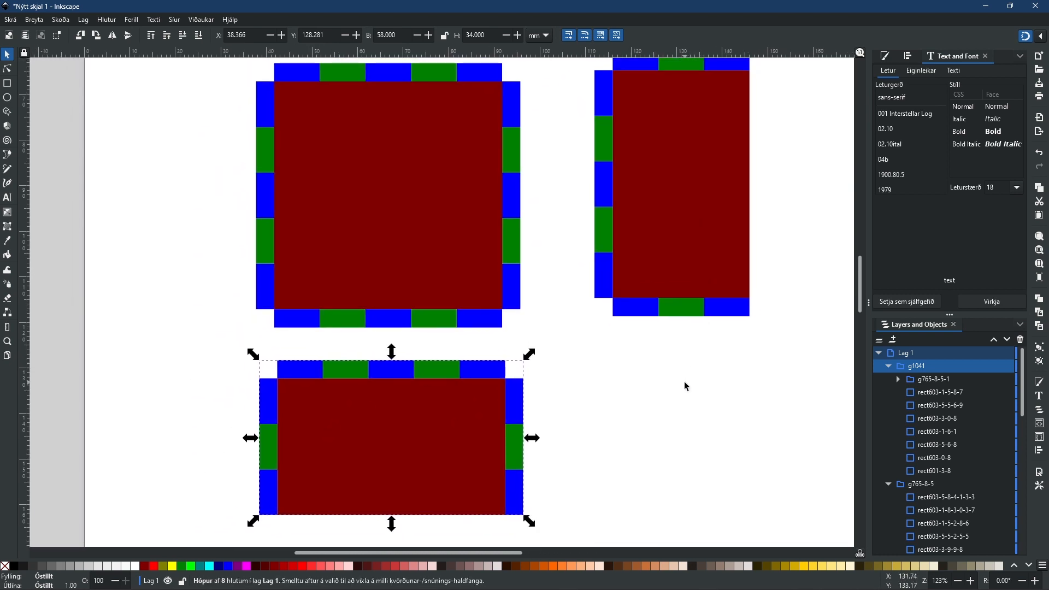
Step: Move the tall bordered rectangle closer to the bordered square, aligned with its top edge
{"action": "scroll", "coordinate": [679, 383], "scroll_direction": "down", "scroll_amount": 2, "text": "ctrl"}
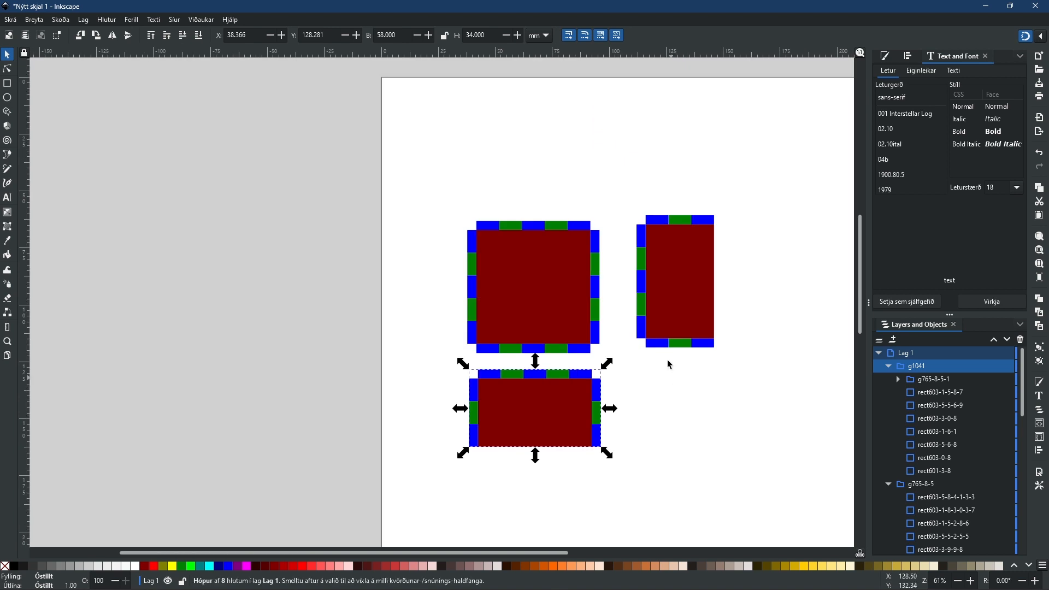
{"action": "left_click_drag", "start_coordinate": [611, 199], "coordinate": [768, 359]}
{"action": "left_click_drag", "start_coordinate": [707, 300], "coordinate": [682, 300]}
{"action": "left_click", "coordinate": [803, 267]}
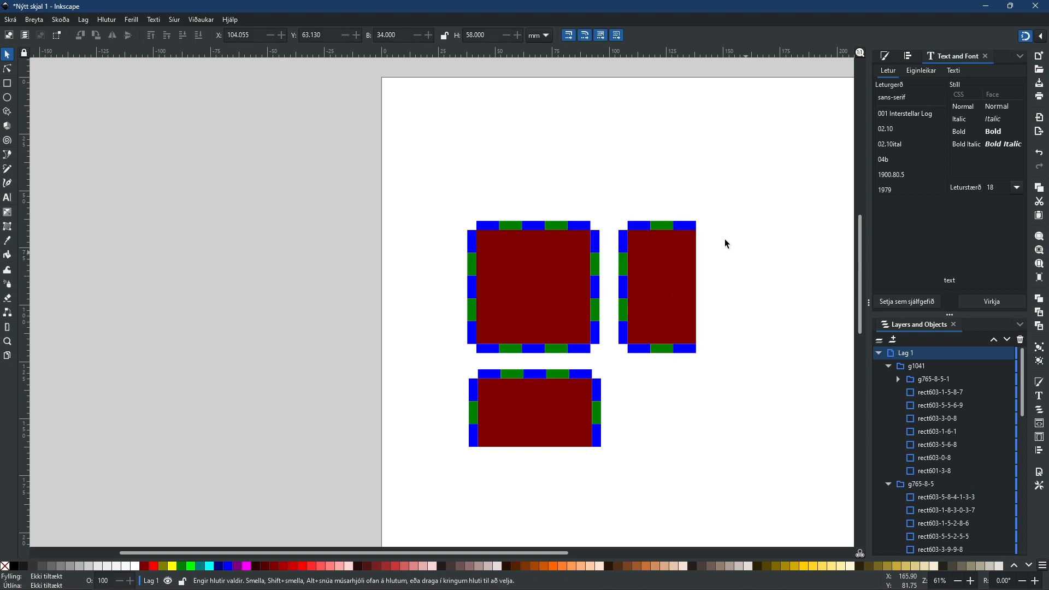
Step: Stretch the top-left blue rectangle of the square's border outward to 14 mm wide to fill the corner
{"action": "left_click", "coordinate": [672, 240], "text": "ctrl"}
{"action": "scroll", "coordinate": [513, 239], "scroll_direction": "up", "scroll_amount": 2, "text": "ctrl"}
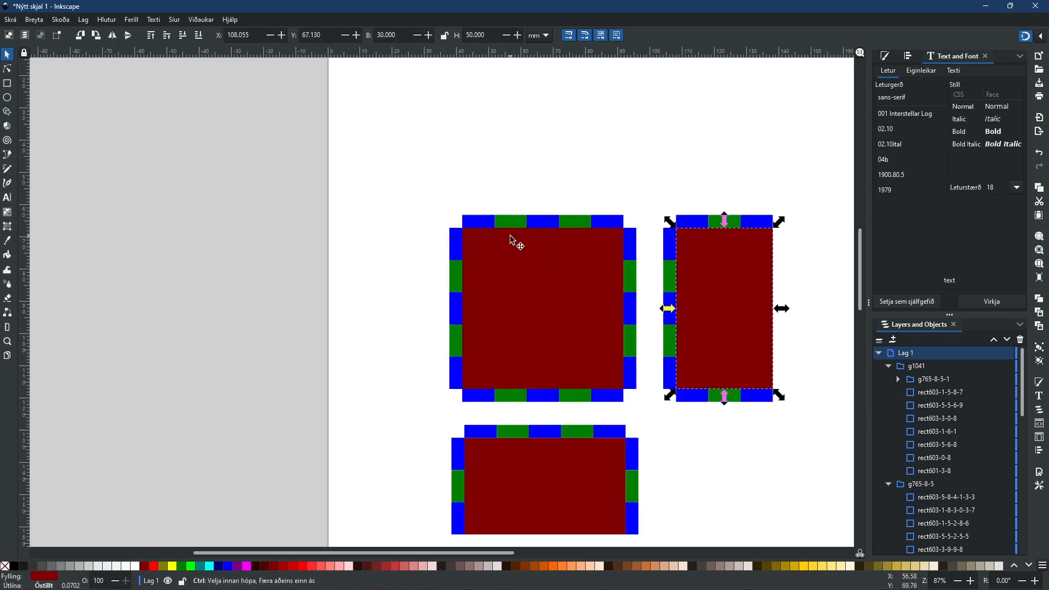
{"action": "left_click", "coordinate": [461, 192]}
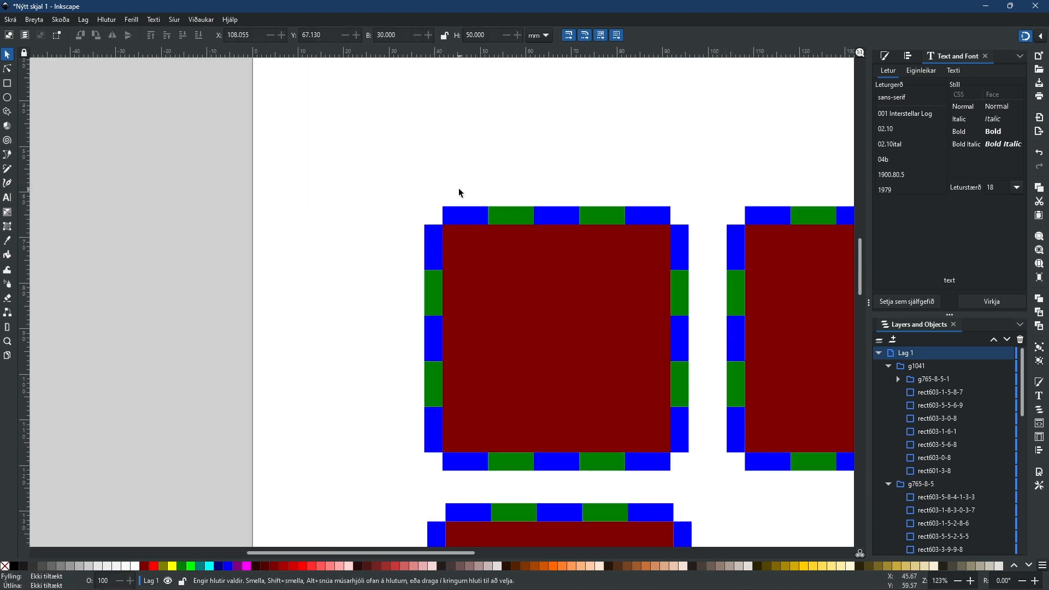
{"action": "left_click", "coordinate": [451, 221], "text": "ctrl"}
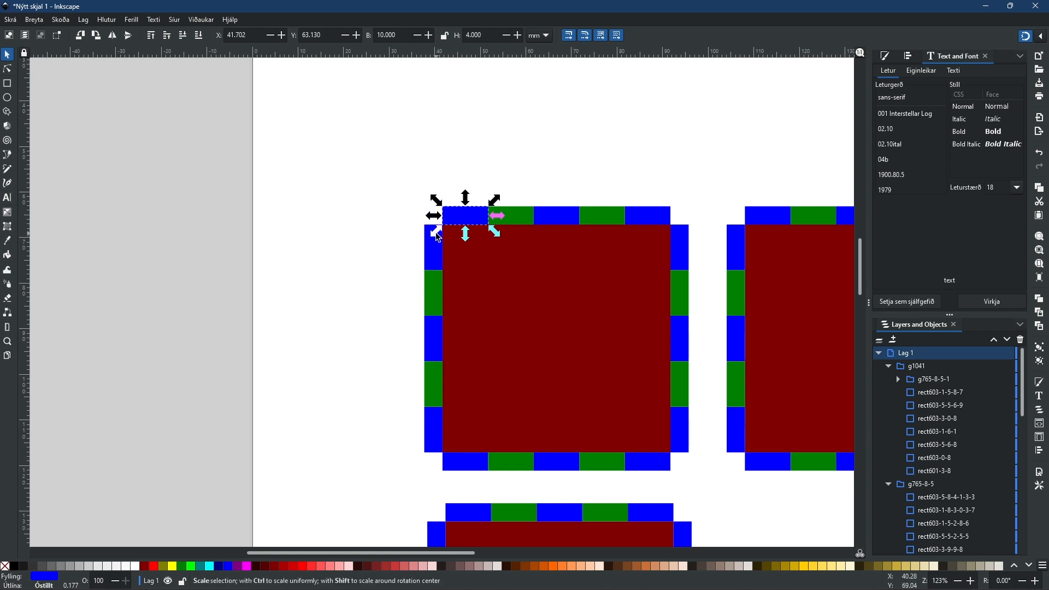
{"action": "left_click_drag", "start_coordinate": [434, 236], "coordinate": [419, 232]}
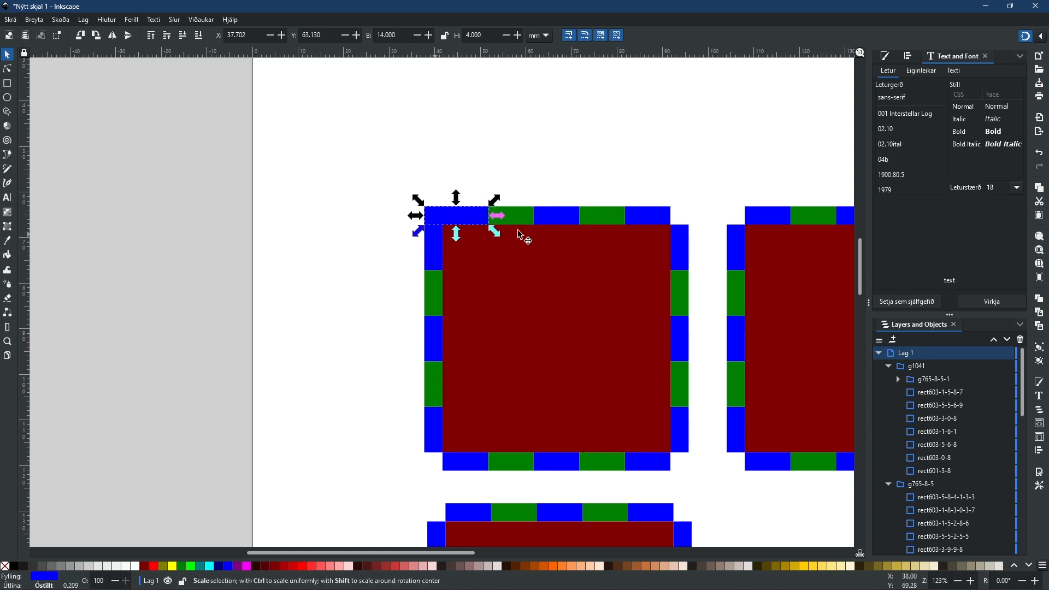
Step: Stretch the blue rectangles at the border's top-right and bottom-right corners outward to 14 mm wide
{"action": "left_click", "coordinate": [667, 218]}
{"action": "left_click_drag", "start_coordinate": [683, 233], "coordinate": [697, 238]}
{"action": "scroll", "coordinate": [689, 339], "scroll_direction": "down", "scroll_amount": 4}
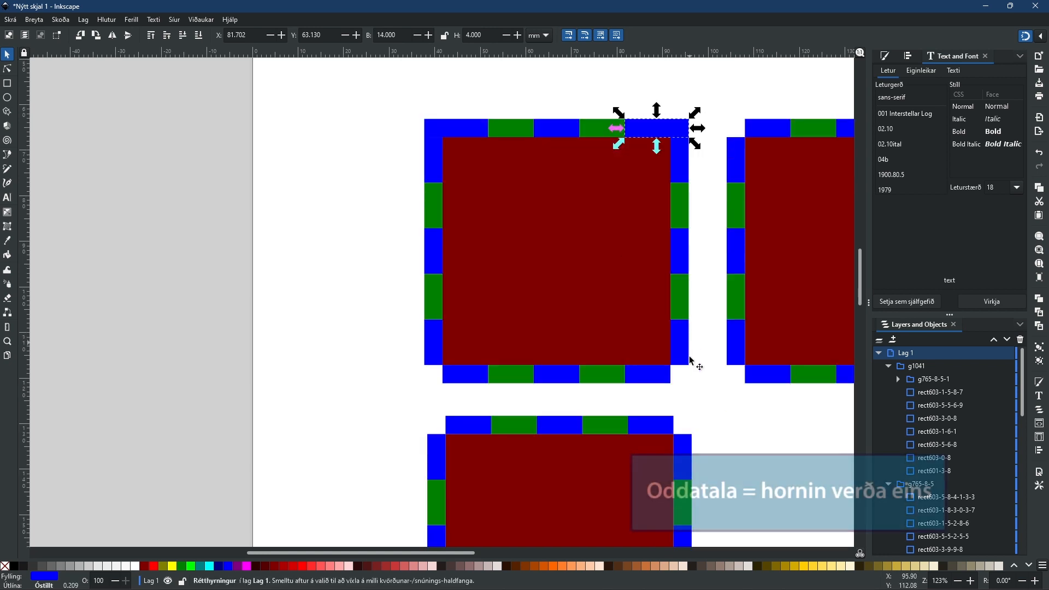
{"action": "left_click", "coordinate": [671, 375]}
{"action": "left_click_drag", "start_coordinate": [681, 362], "coordinate": [696, 361]}
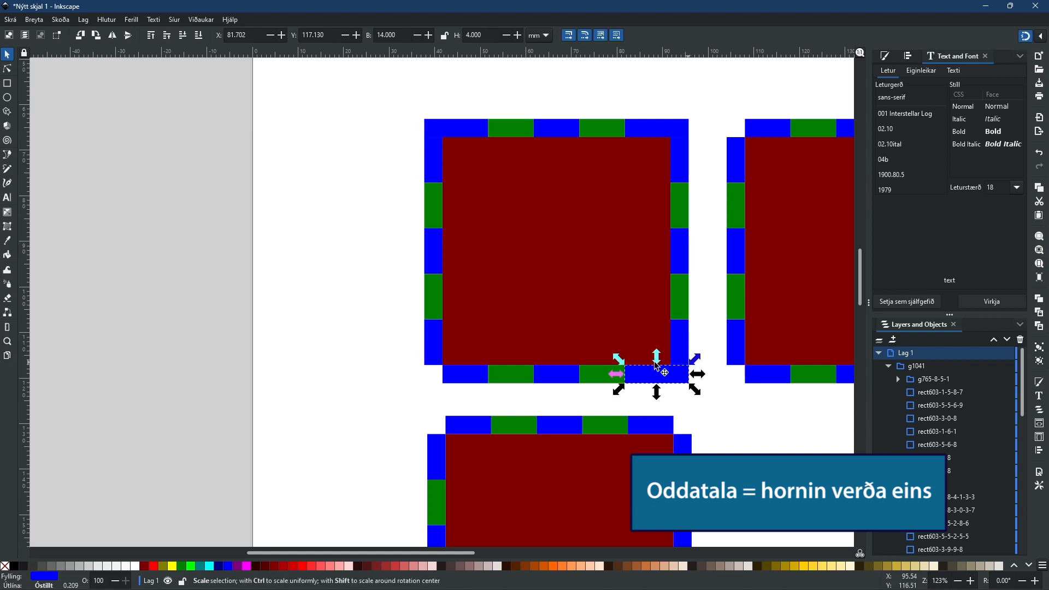
Step: Stretch the bottom-left blue rectangle of the square's border outward to 14 mm wide to fill the last corner
{"action": "left_click", "coordinate": [469, 379]}
{"action": "left_click_drag", "start_coordinate": [440, 386], "coordinate": [418, 421]}
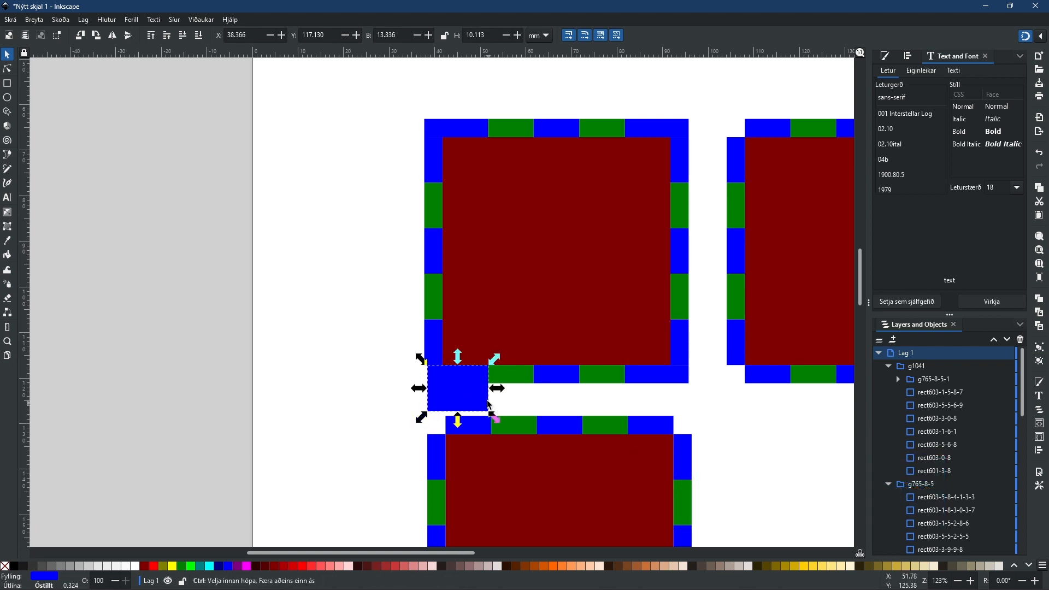
{"action": "key", "text": "ctrl+z"}
{"action": "left_click_drag", "start_coordinate": [437, 361], "coordinate": [424, 361]}
{"action": "left_click", "coordinate": [371, 342]}
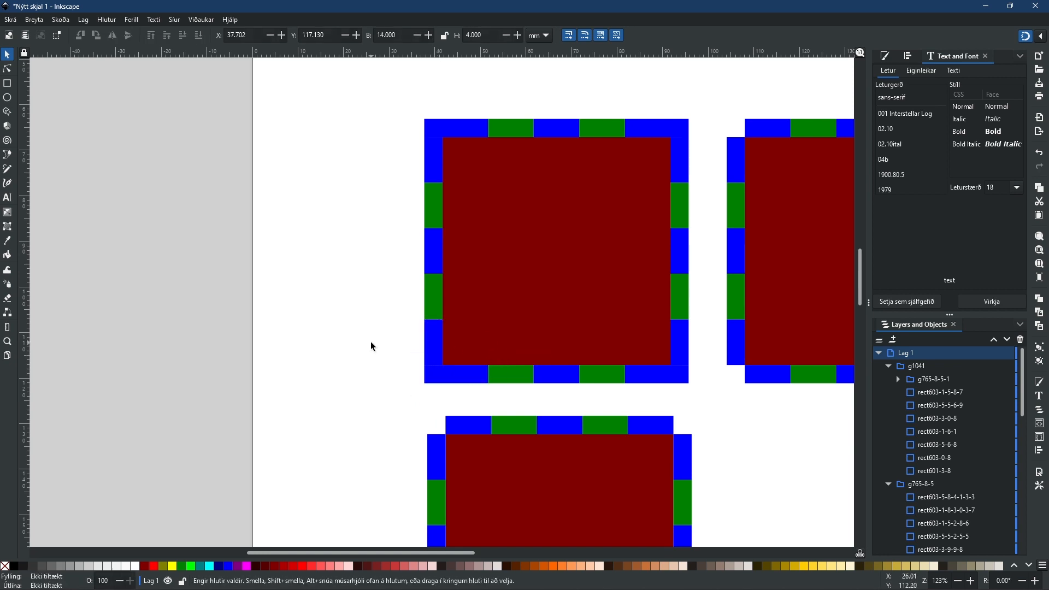
Step: Copy all three bordered shapes, paste them and place the copy in the empty area left of the page
{"action": "left_click", "coordinate": [546, 171]}
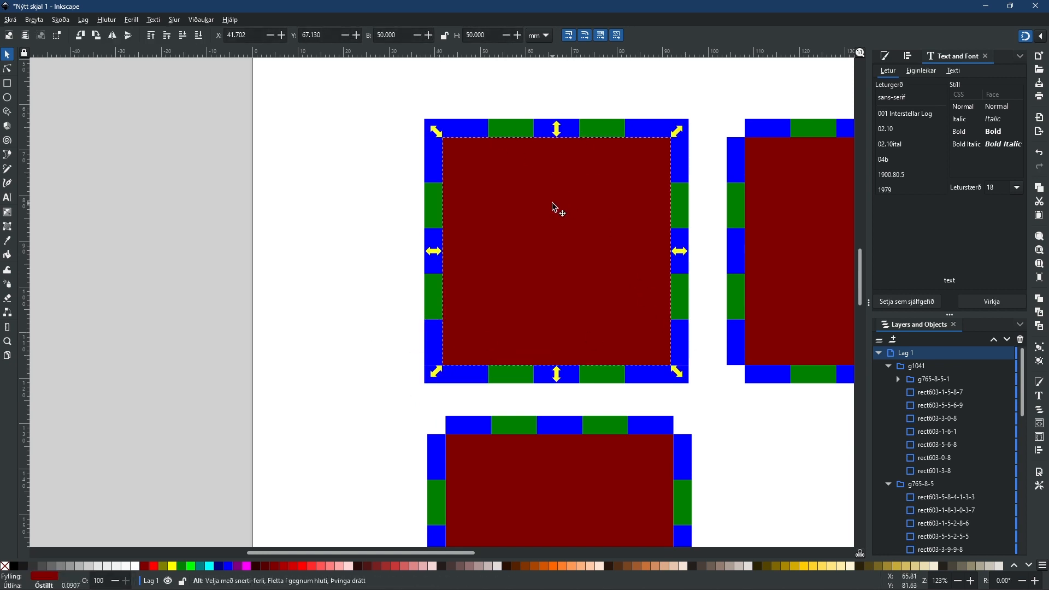
{"action": "left_click_drag", "start_coordinate": [581, 263], "coordinate": [452, 236]}
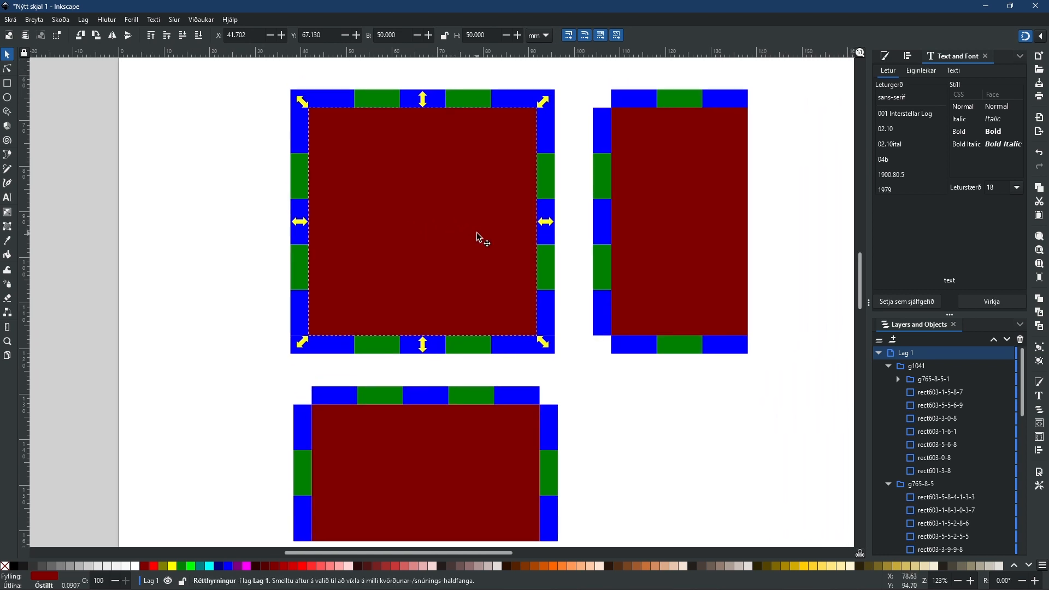
{"action": "scroll", "coordinate": [477, 233], "scroll_direction": "down", "scroll_amount": 3}
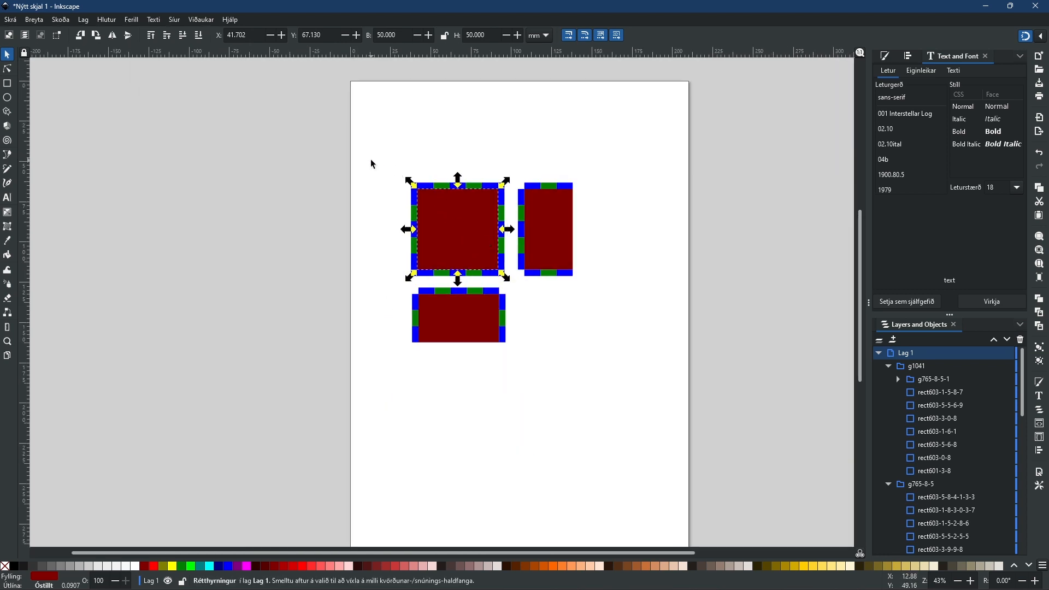
{"action": "left_click_drag", "start_coordinate": [374, 154], "coordinate": [626, 377]}
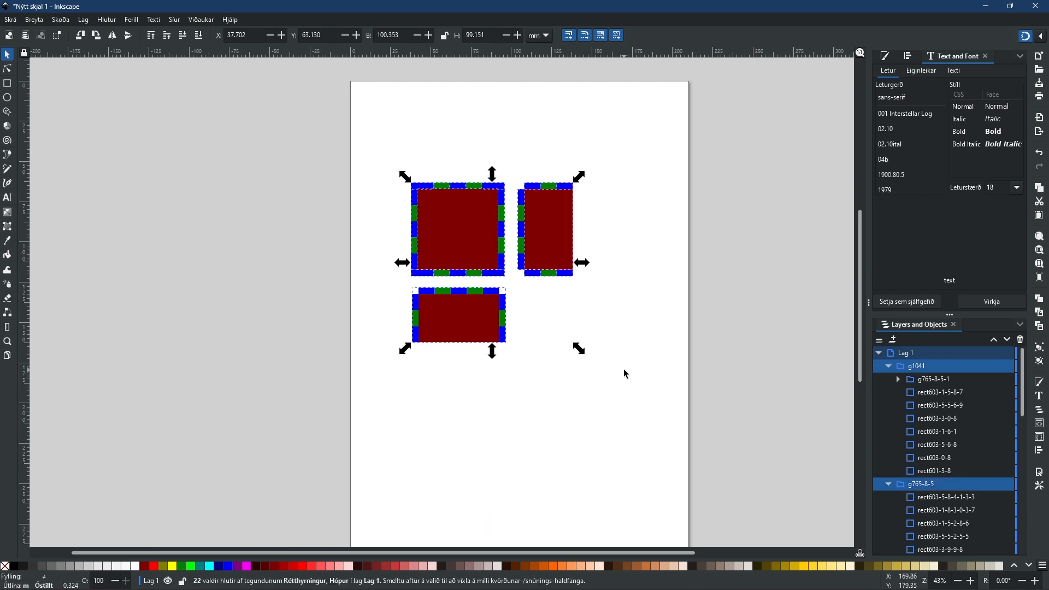
{"action": "key", "text": "ctrl+c"}
{"action": "key", "text": "ctrl+v"}
{"action": "left_click_drag", "start_coordinate": [604, 323], "coordinate": [105, 154]}
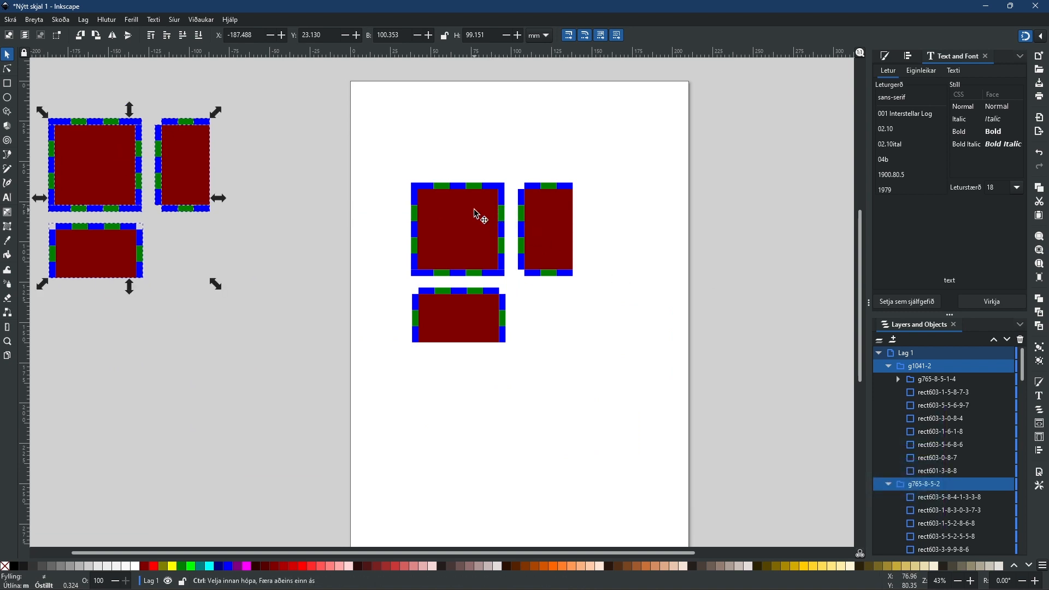
Step: Ungroup the borders of the square and the tall rectangle on the page into separate coloured rectangles
{"action": "scroll", "coordinate": [478, 216], "scroll_direction": "up", "scroll_amount": 3, "text": "ctrl"}
{"action": "scroll", "coordinate": [481, 215], "scroll_direction": "down", "scroll_amount": 4}
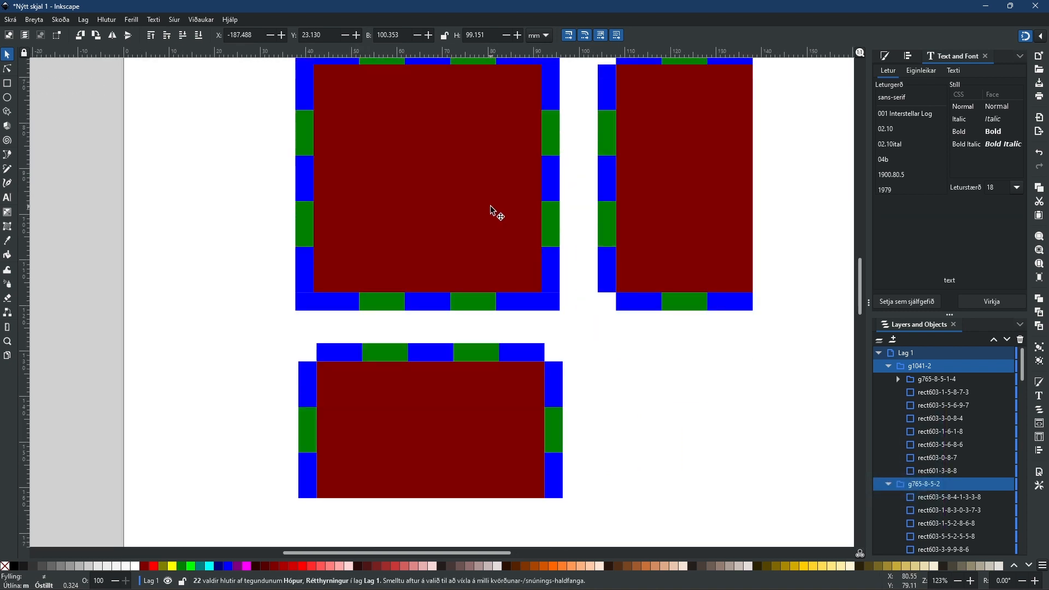
{"action": "scroll", "coordinate": [506, 253], "scroll_direction": "up", "scroll_amount": 2}
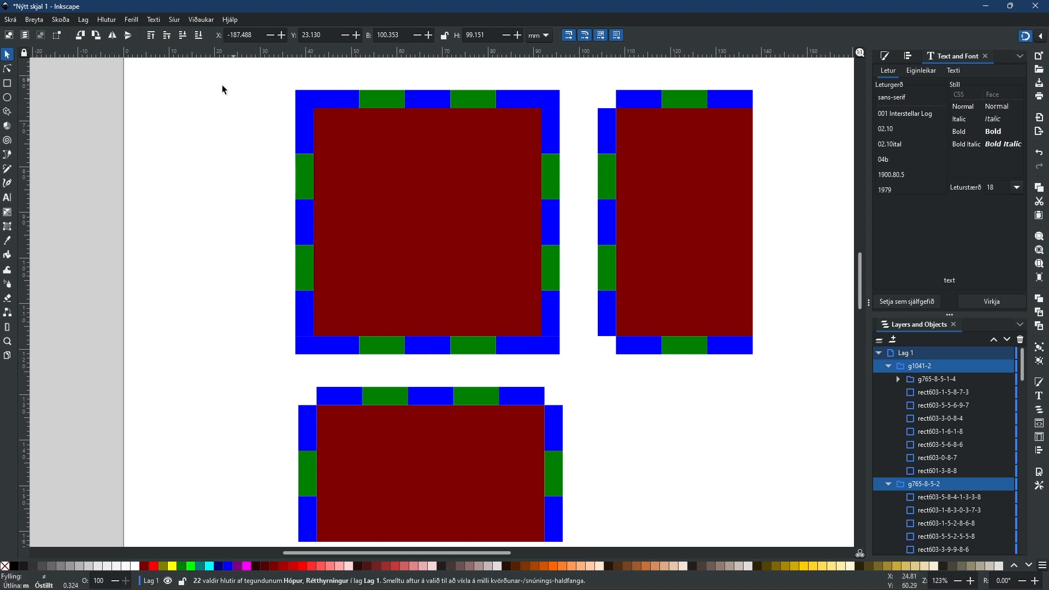
{"action": "left_click", "coordinate": [556, 187]}
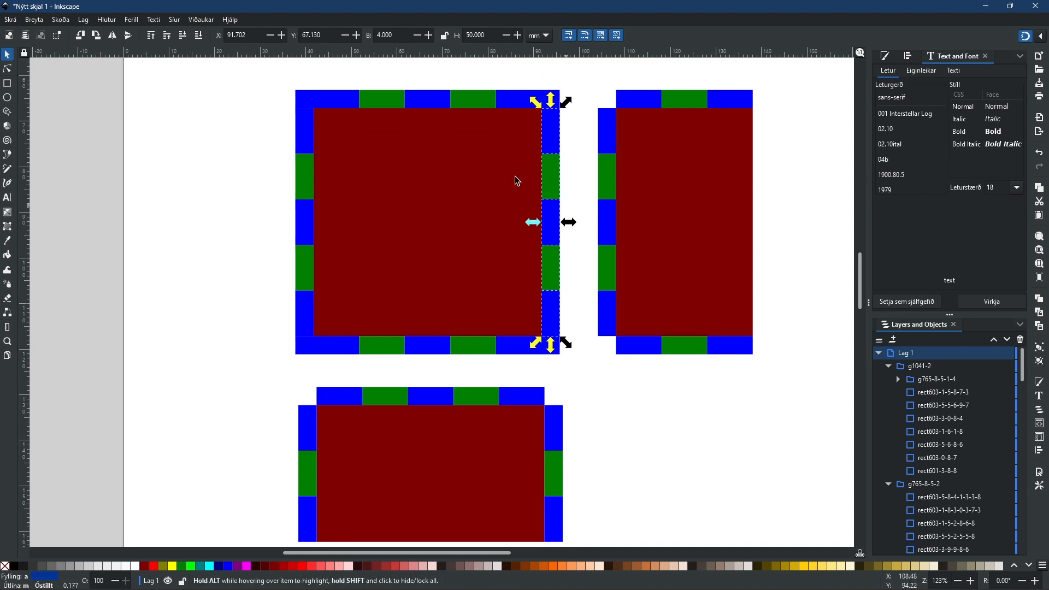
{"action": "left_click_drag", "start_coordinate": [256, 77], "coordinate": [783, 483]}
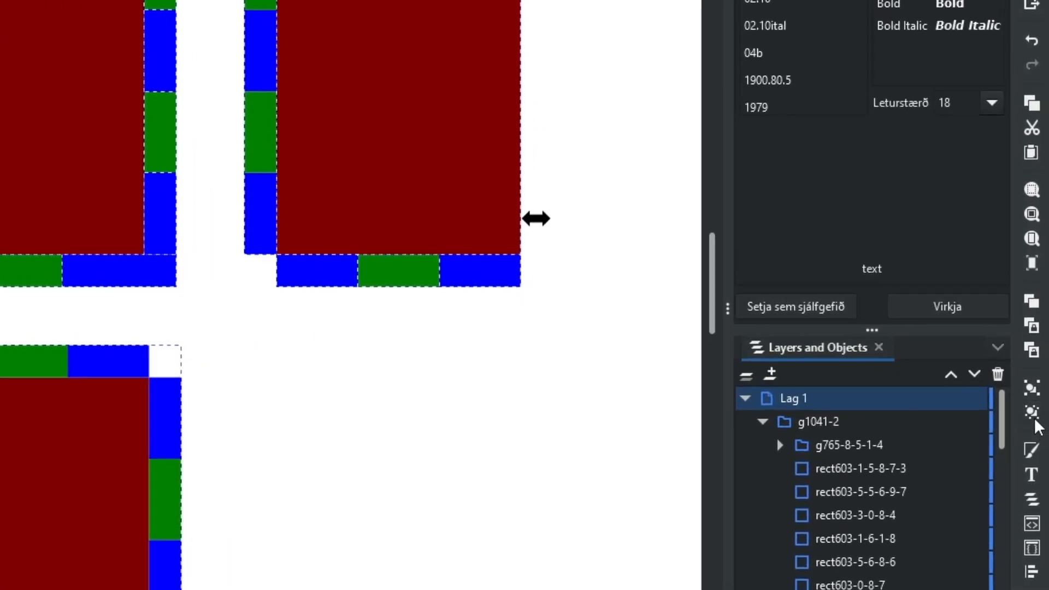
{"action": "left_click", "coordinate": [356, 457]}
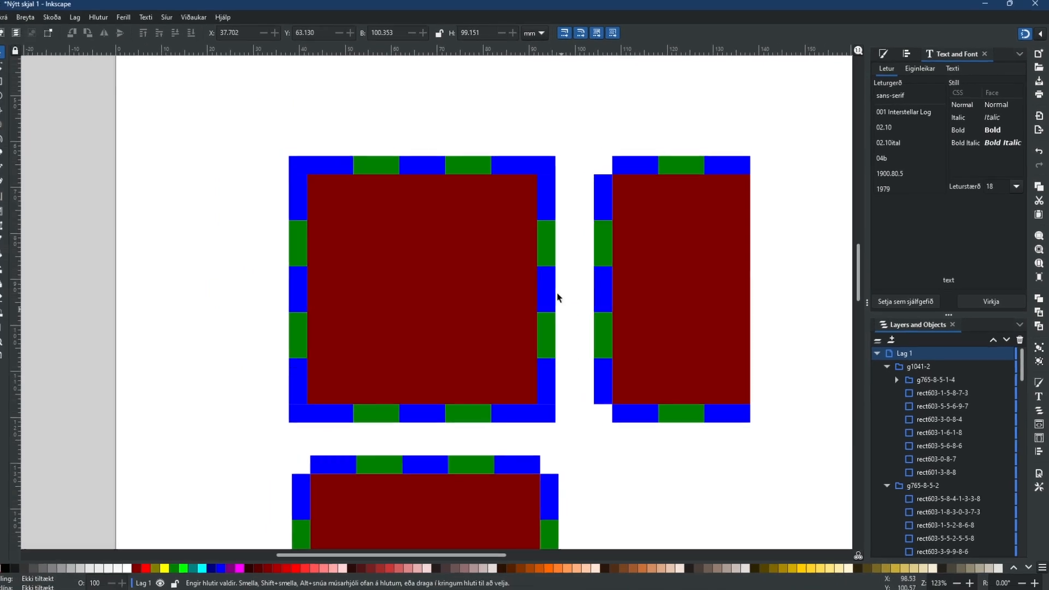
Step: Delete the two green rectangles from the right side of the square's border
{"action": "left_click", "coordinate": [554, 243]}
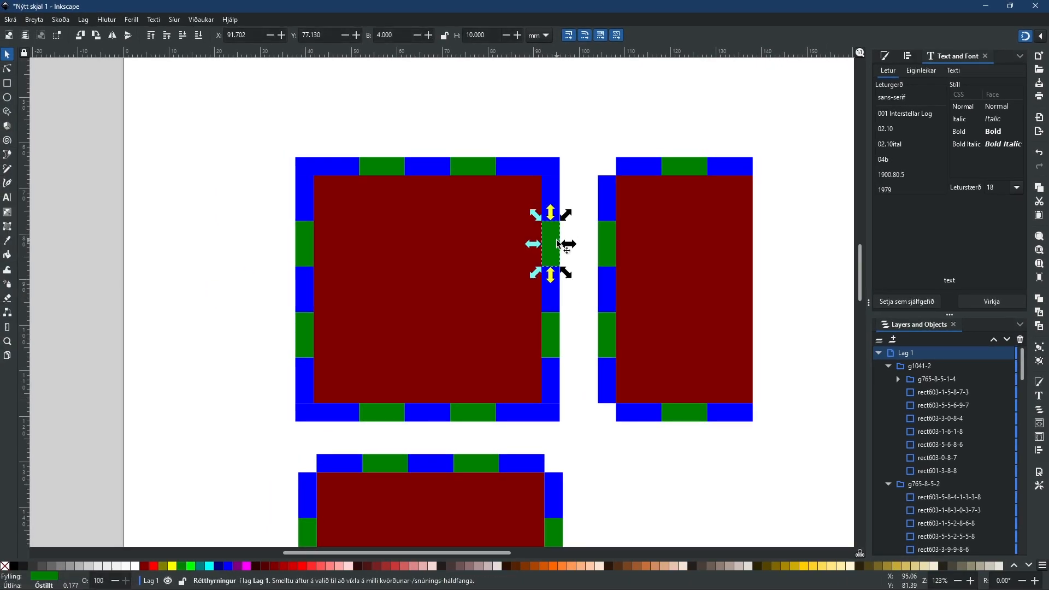
{"action": "key", "text": "Delete"}
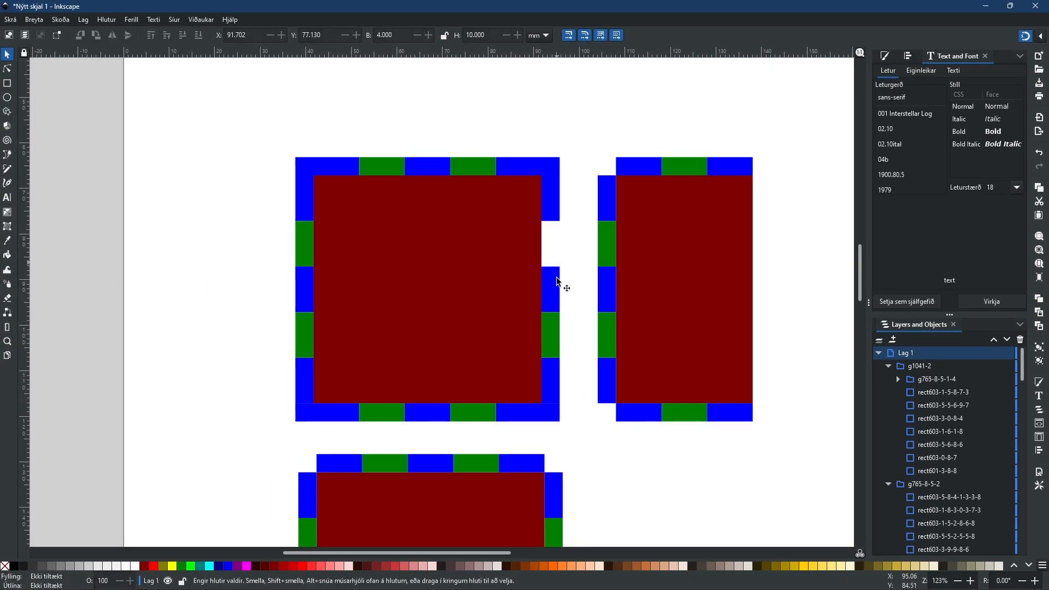
{"action": "left_click", "coordinate": [557, 334]}
{"action": "key", "text": "Delete"}
Step: Delete the three blue rectangles from the left side of the tall rectangle's border
{"action": "left_click", "coordinate": [606, 208]}
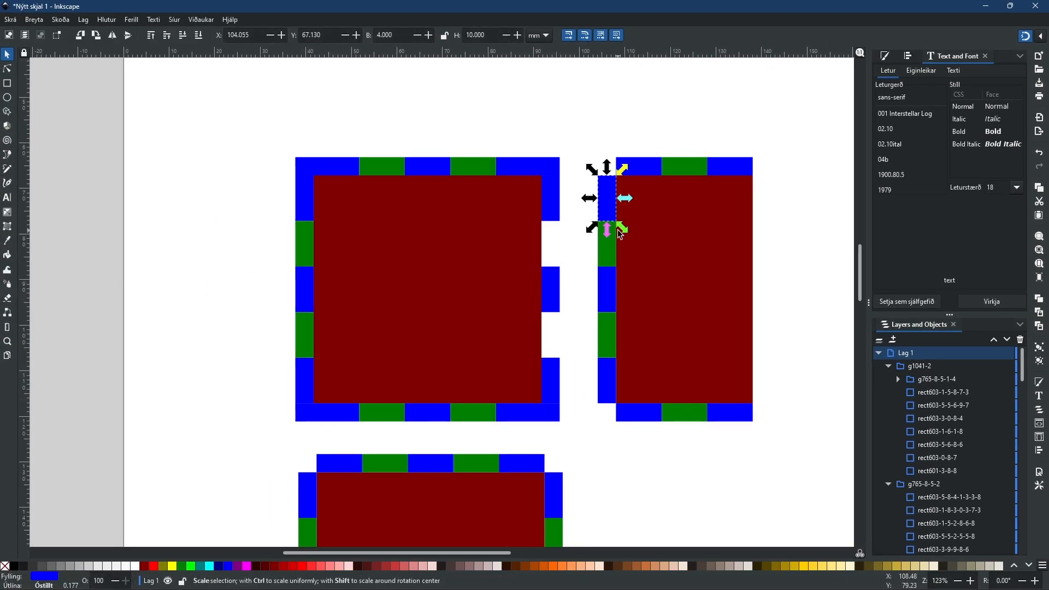
{"action": "key", "text": "Delete"}
{"action": "left_click", "coordinate": [613, 290]}
{"action": "key", "text": "Delete"}
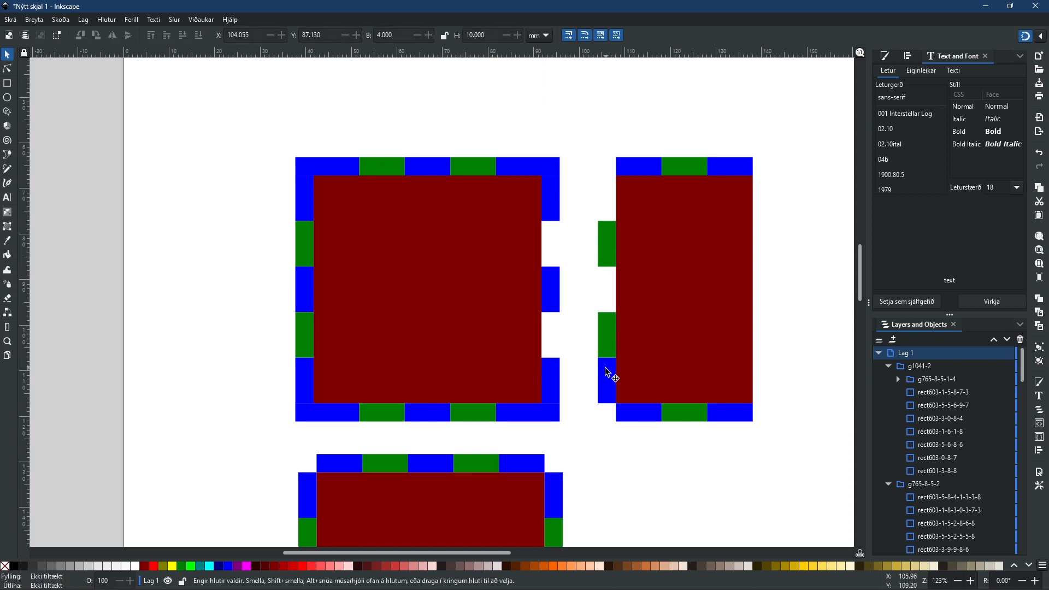
{"action": "left_click", "coordinate": [608, 370]}
{"action": "key", "text": "Delete"}
Step: Delete the six green rectangles along the upper, left and lower sides of the square's border
{"action": "left_click", "coordinate": [490, 160]}
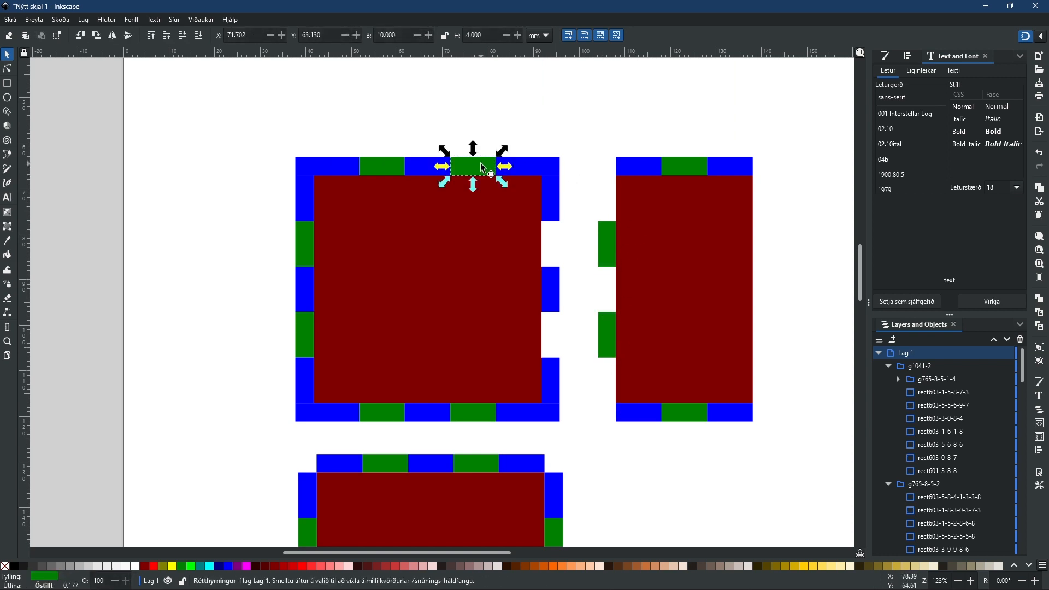
{"action": "key", "text": "Delete"}
{"action": "left_click", "coordinate": [389, 166]}
{"action": "key", "text": "Delete"}
{"action": "left_click", "coordinate": [300, 244]}
{"action": "key", "text": "Delete"}
{"action": "left_click", "coordinate": [299, 334]}
{"action": "key", "text": "Delete"}
{"action": "left_click", "coordinate": [387, 416]}
{"action": "key", "text": "Delete"}
{"action": "left_click", "coordinate": [485, 414]}
{"action": "key", "text": "Delete"}
{"action": "scroll", "coordinate": [546, 410], "scroll_direction": "down", "scroll_amount": 3}
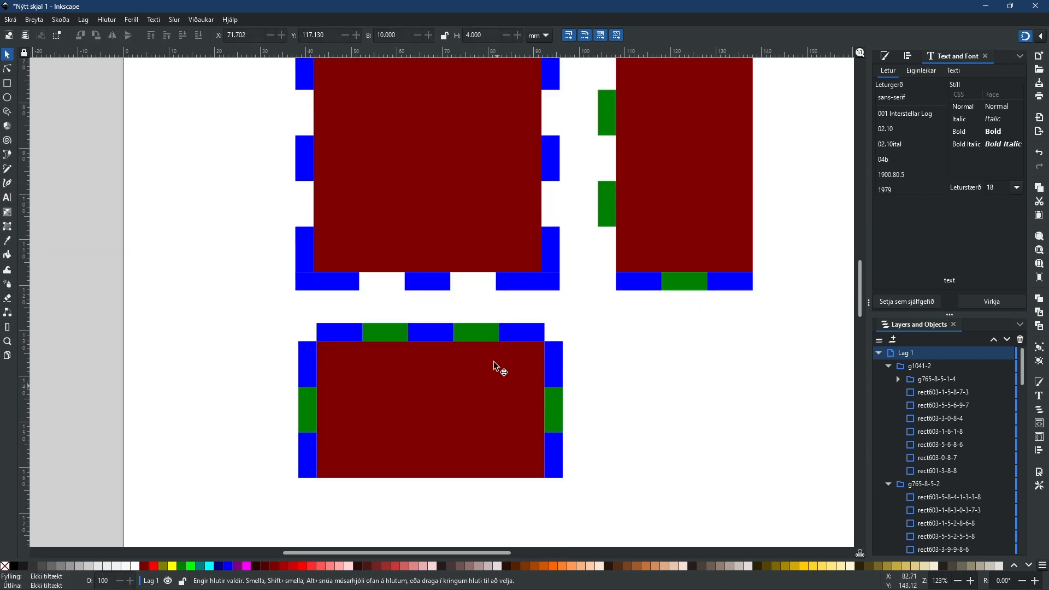
{"action": "left_click", "coordinate": [516, 335]}
{"action": "key", "text": "Delete"}
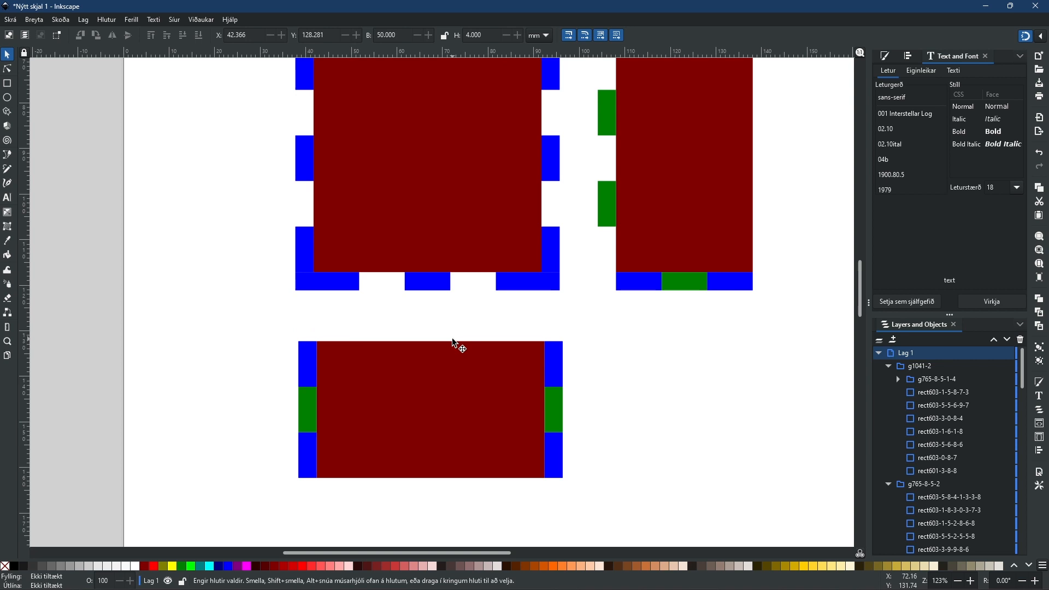
{"action": "key", "text": "ctrl+z"}
Step: Ungroup the wide rectangle's border strips and delete the three blue rectangles along its upper side
{"action": "left_click_drag", "start_coordinate": [282, 317], "coordinate": [634, 484]}
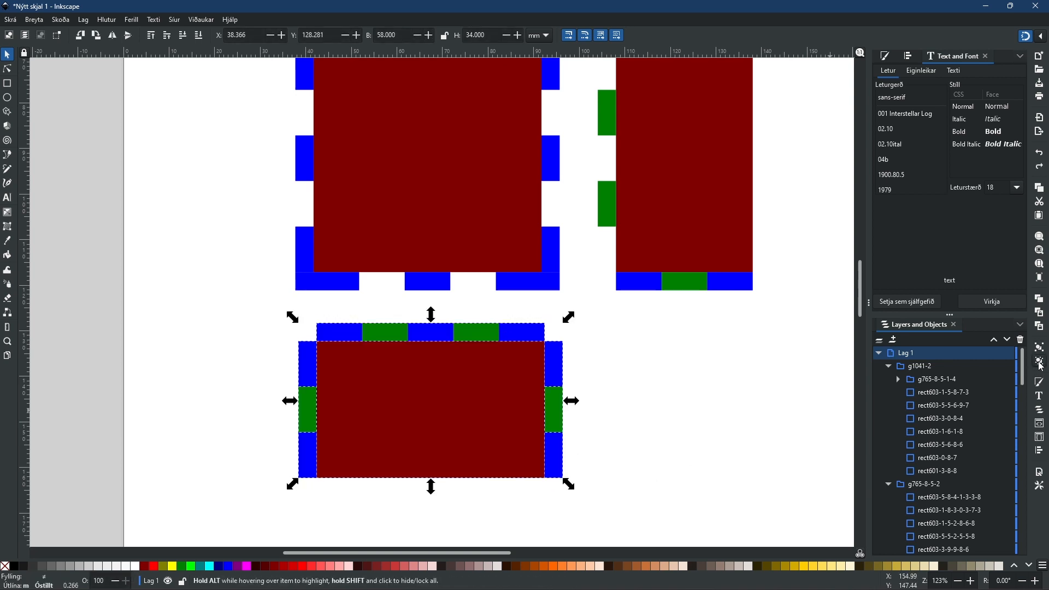
{"action": "left_click", "coordinate": [671, 405]}
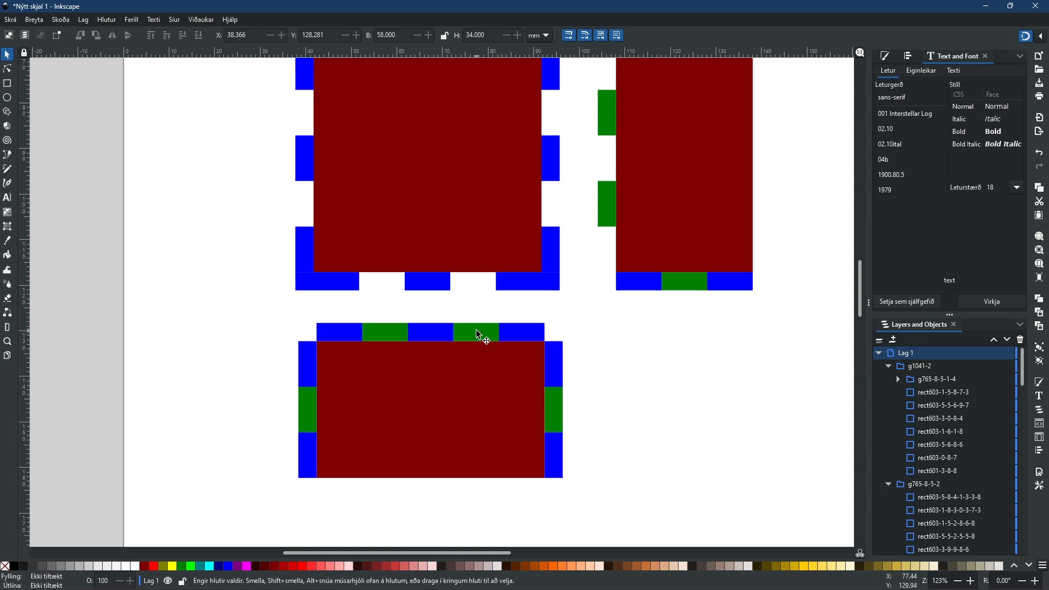
{"action": "left_click", "coordinate": [511, 334]}
{"action": "key", "text": "Delete"}
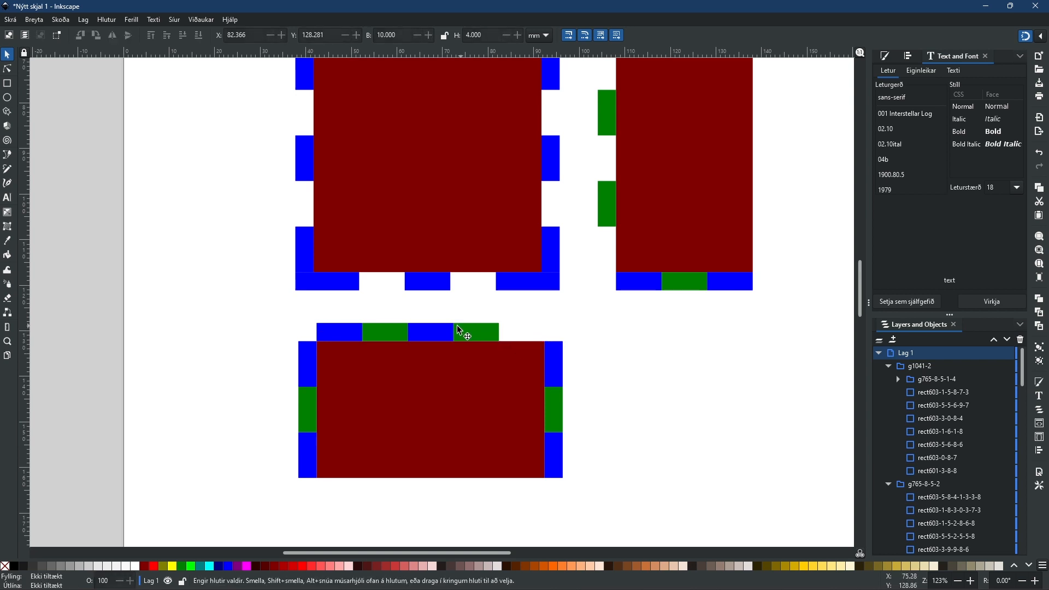
{"action": "left_click", "coordinate": [429, 334]}
{"action": "key", "text": "Delete"}
{"action": "left_click", "coordinate": [344, 335]}
{"action": "key", "text": "Delete"}
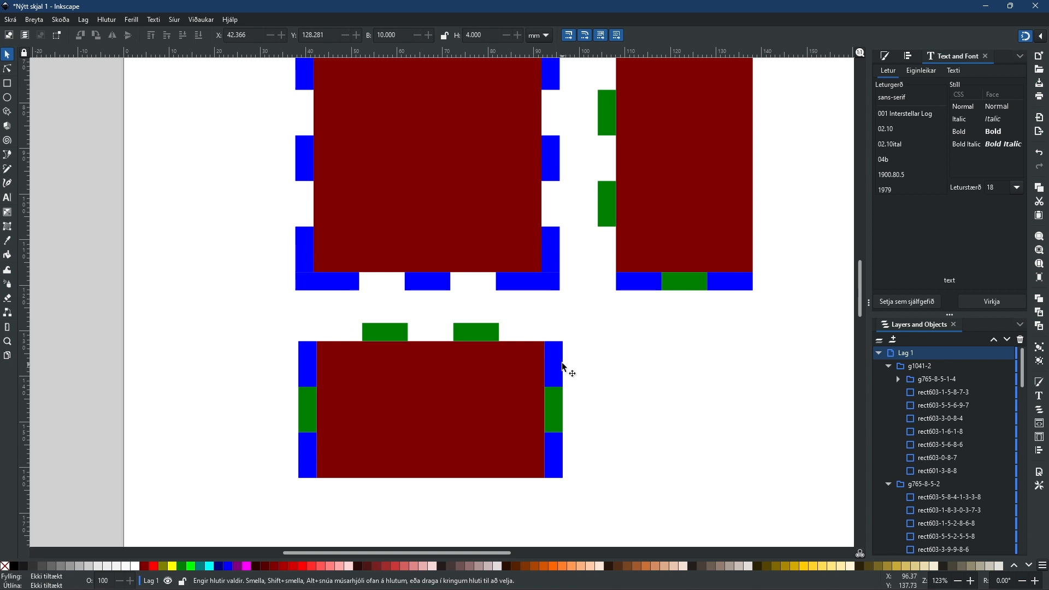
Step: Delete the four blue rectangles from the right and left sides of the wide rectangle's border
{"action": "left_click", "coordinate": [559, 405]}
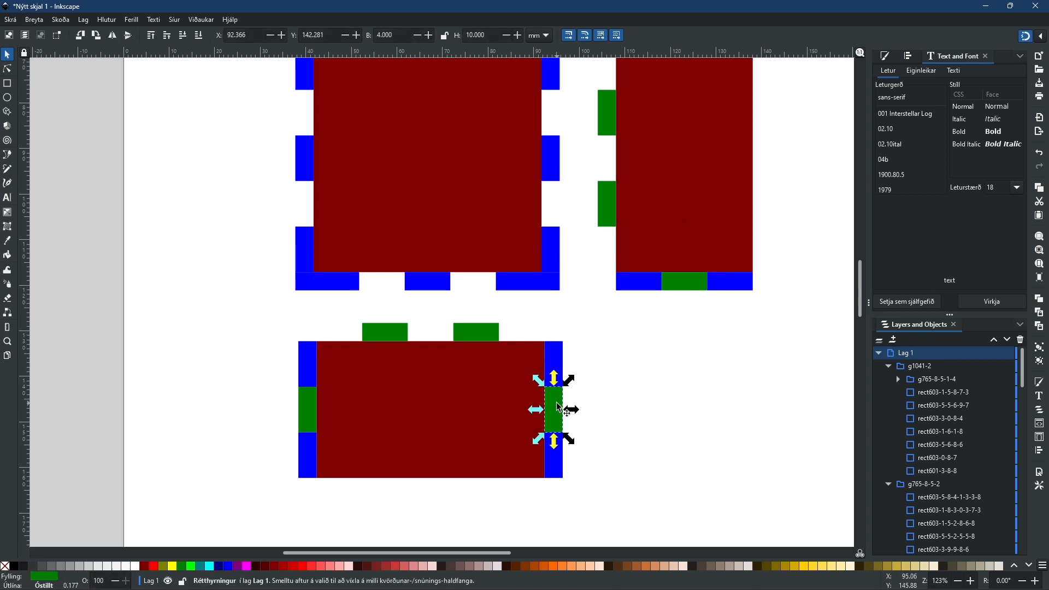
{"action": "left_click", "coordinate": [554, 377]}
{"action": "key", "text": "Delete"}
{"action": "left_click", "coordinate": [556, 465]}
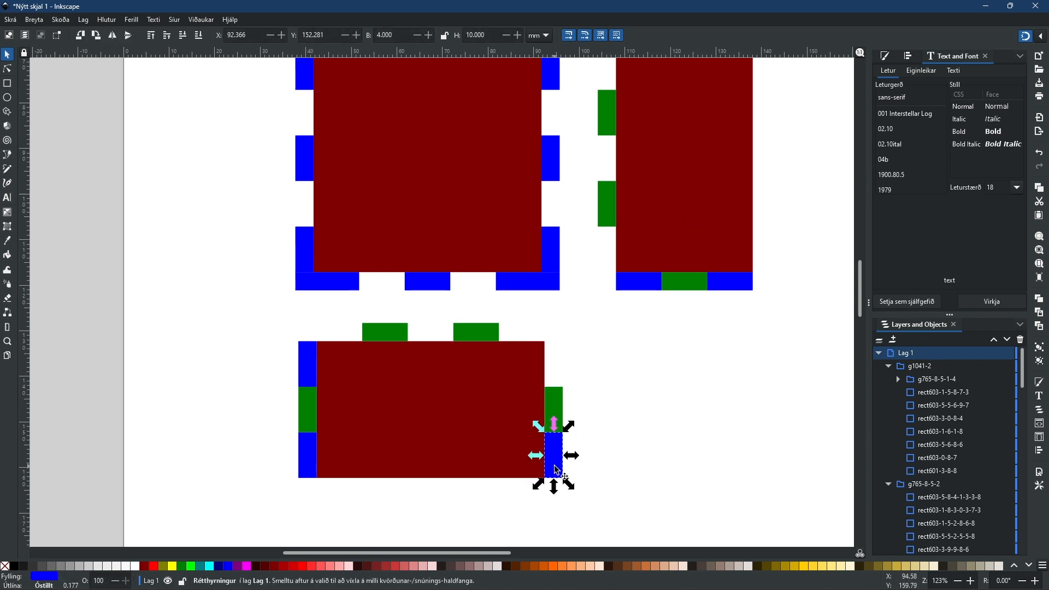
{"action": "key", "text": "Delete"}
{"action": "left_click", "coordinate": [313, 374]}
{"action": "key", "text": "Delete"}
{"action": "left_click", "coordinate": [311, 453]}
{"action": "key", "text": "Delete"}
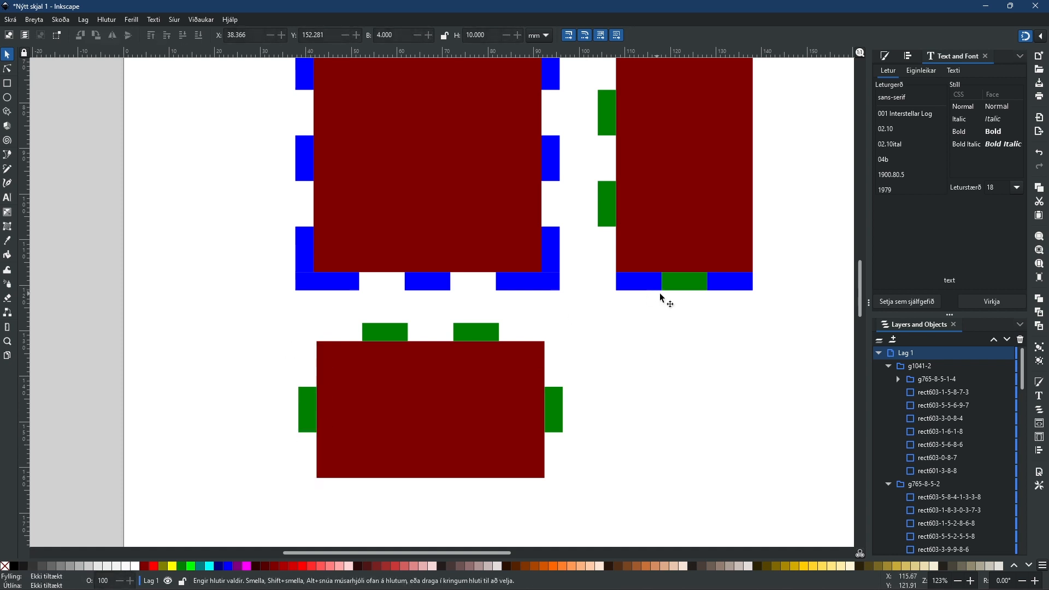
Step: Delete the green rectangles from the lower and upper sides of the tall rectangle's border
{"action": "left_click", "coordinate": [686, 288]}
{"action": "key", "text": "Delete"}
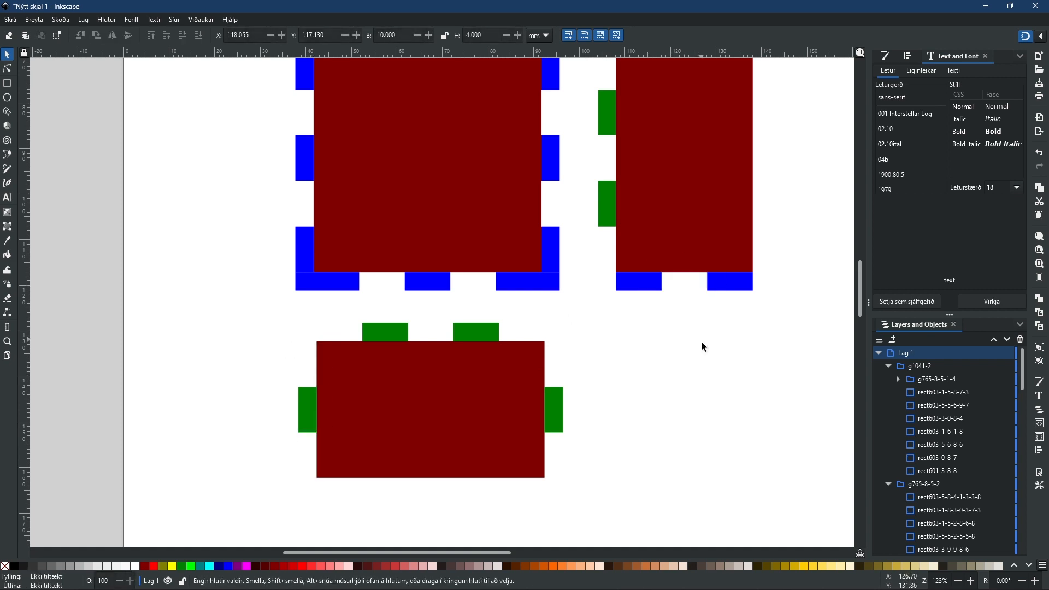
{"action": "scroll", "coordinate": [614, 403], "scroll_direction": "up", "scroll_amount": 6}
{"action": "scroll", "coordinate": [614, 403], "scroll_direction": "up", "scroll_amount": 2}
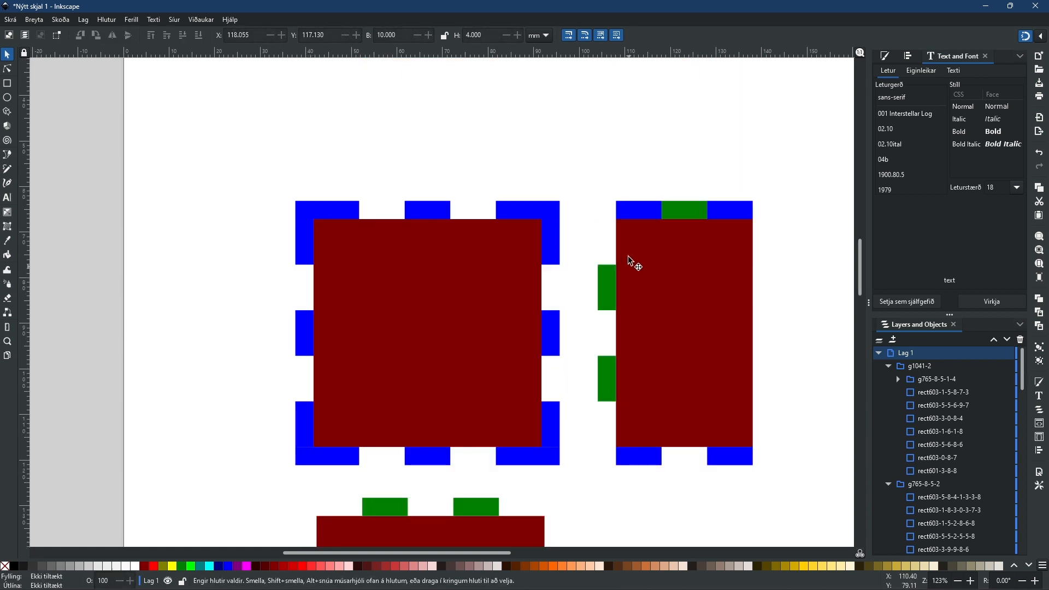
{"action": "left_click", "coordinate": [681, 210]}
{"action": "key", "text": "Delete"}
Step: Move the tall rectangle together with its remaining tabs slightly left, to about X 101 mm, Y 64 mm
{"action": "left_click_drag", "start_coordinate": [596, 183], "coordinate": [778, 492]}
{"action": "mouse_move", "coordinate": [708, 359]}
{"action": "left_mouse_down"}
{"action": "mouse_move", "coordinate": [661, 358]}
{"action": "mouse_move", "coordinate": [692, 359]}
{"action": "left_mouse_up"}
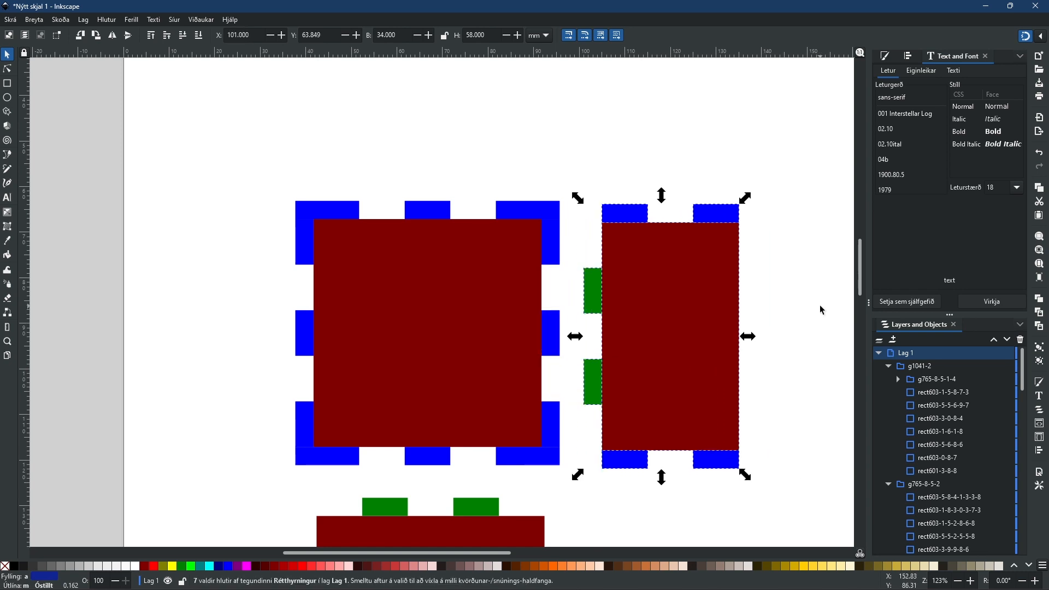
{"action": "left_click", "coordinate": [811, 249]}
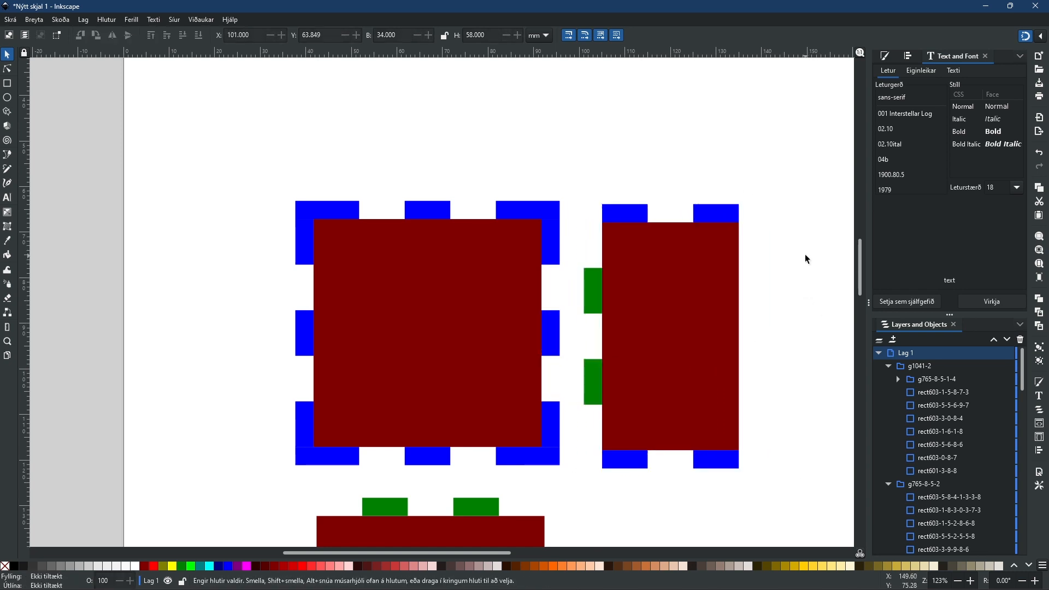
Step: Merge the tall rectangle and its blue and green tabs into a single shape with Union (Bræða saman)
{"action": "scroll", "coordinate": [805, 254], "scroll_direction": "down", "scroll_amount": 1, "text": "ctrl"}
{"action": "scroll", "coordinate": [721, 183], "scroll_direction": "down", "scroll_amount": 1}
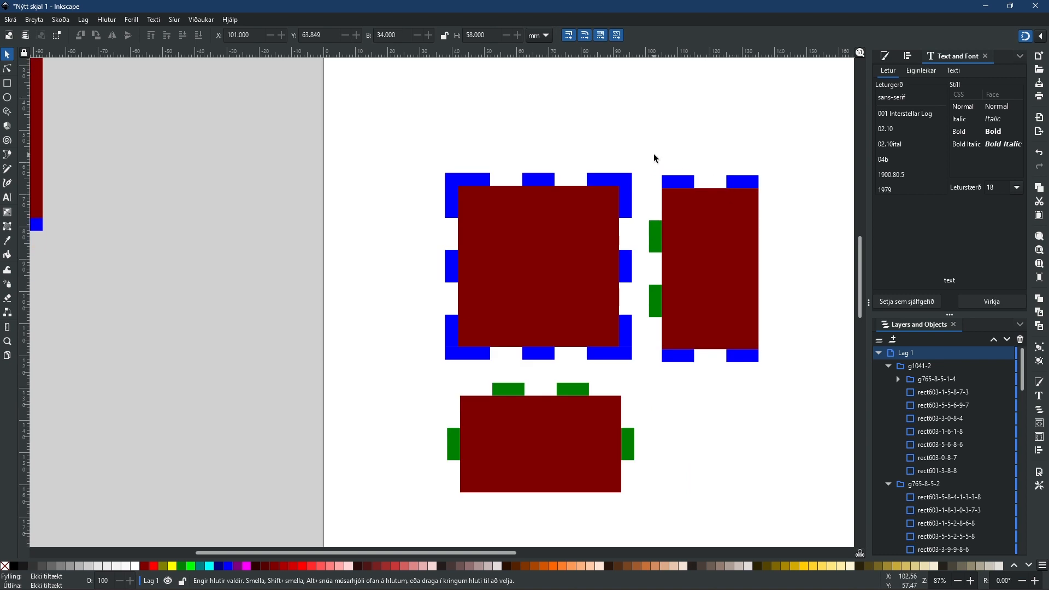
{"action": "left_click_drag", "start_coordinate": [645, 147], "coordinate": [810, 391]}
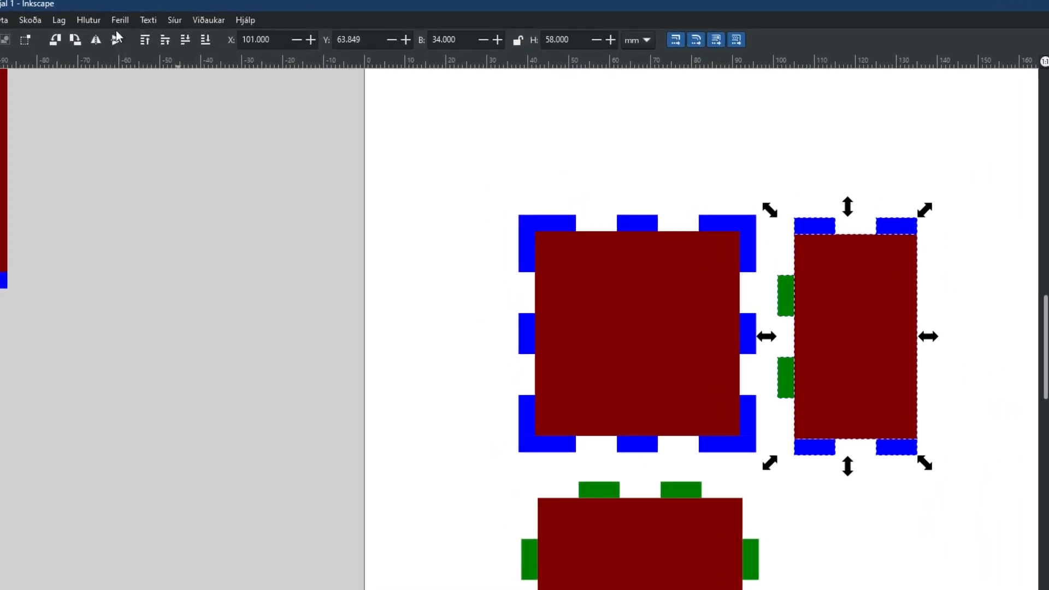
{"action": "left_click", "coordinate": [108, 21]}
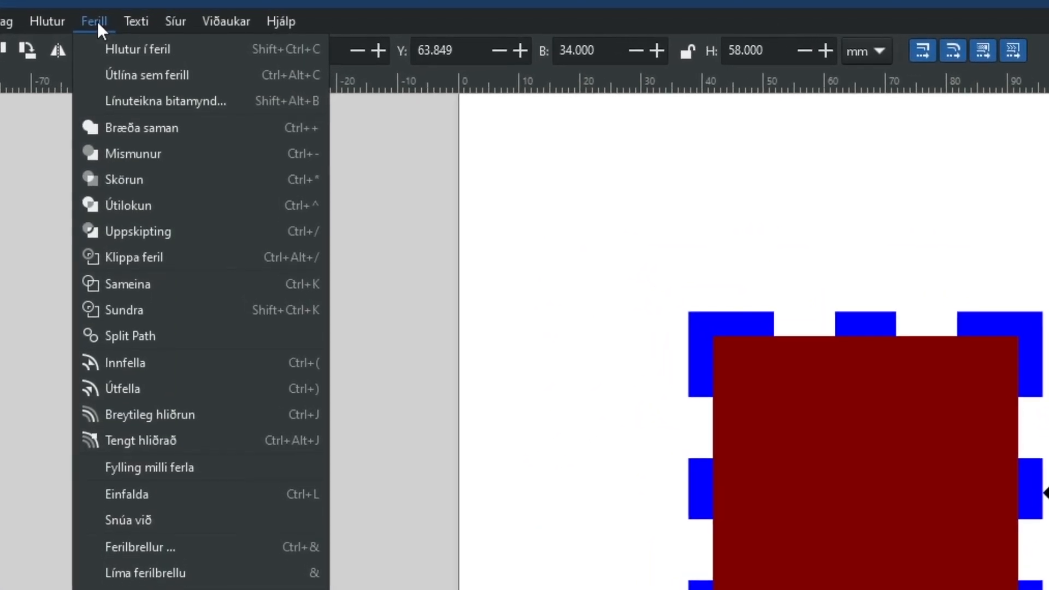
{"action": "left_click", "coordinate": [120, 135]}
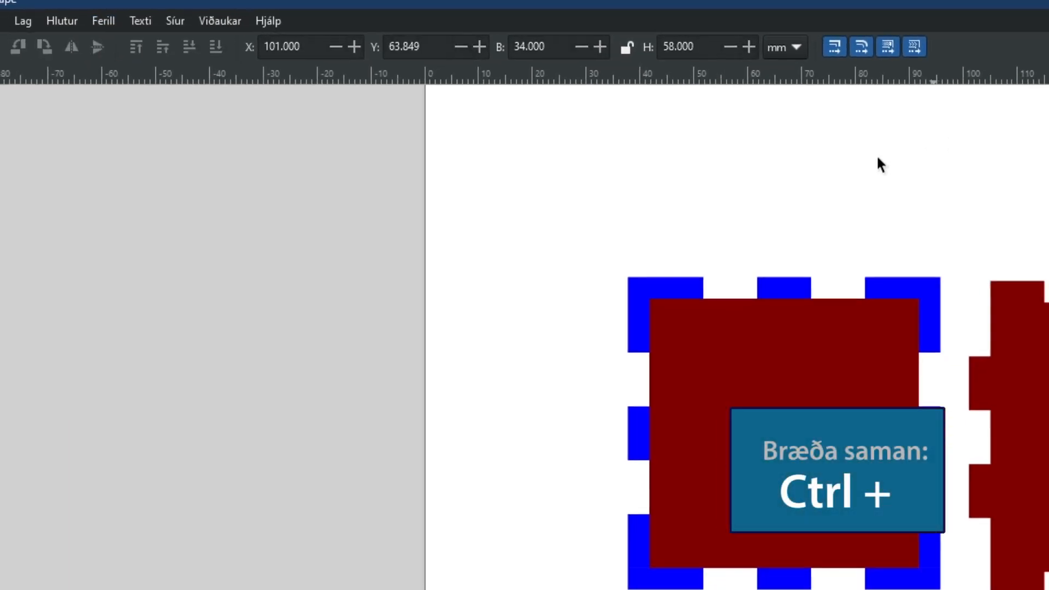
Step: Merge the square and its blue border rectangles into a single shape with Union (Bræða saman)
{"action": "left_click_drag", "start_coordinate": [480, 171], "coordinate": [633, 340]}
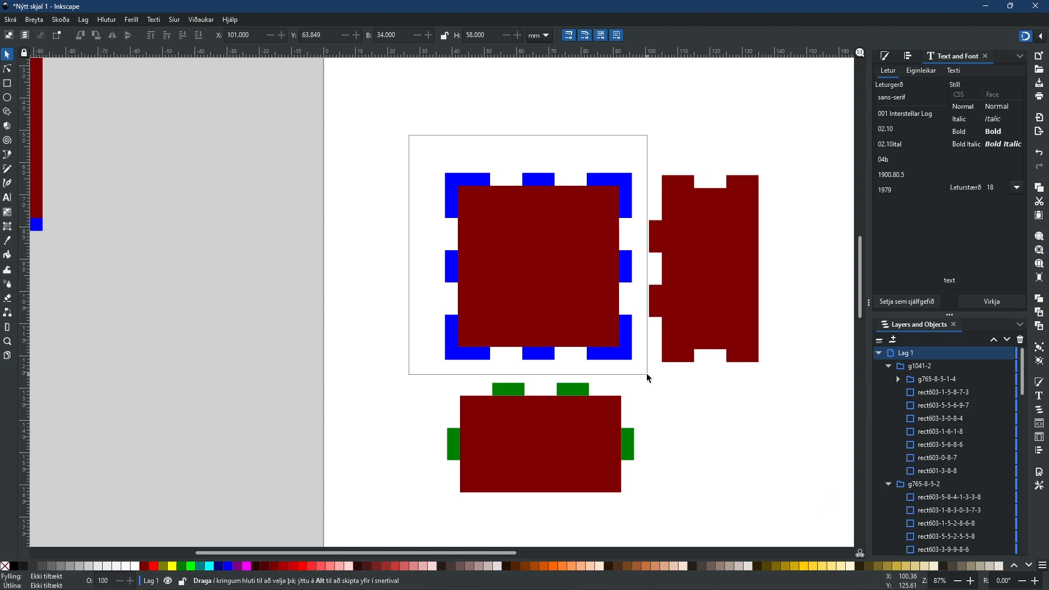
{"action": "left_click_drag", "start_coordinate": [647, 373], "coordinate": [647, 373]}
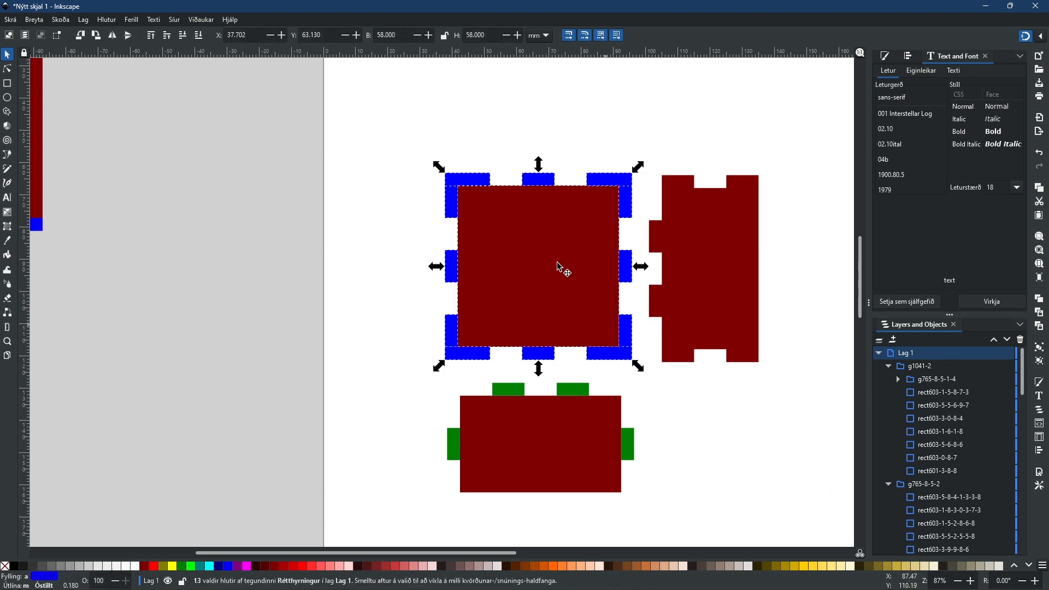
{"action": "left_click", "coordinate": [132, 20]}
{"action": "left_click", "coordinate": [153, 76]}
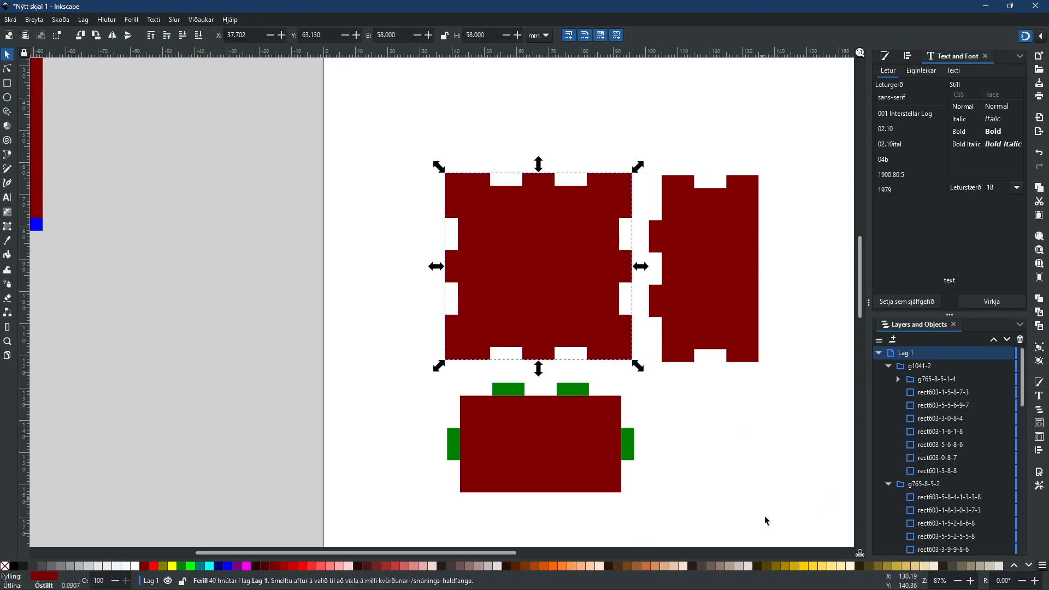
Step: Merge the wide rectangle and its four green tabs into a single shape with Union (Bræða saman)
{"action": "left_click_drag", "start_coordinate": [408, 385], "coordinate": [424, 367]}
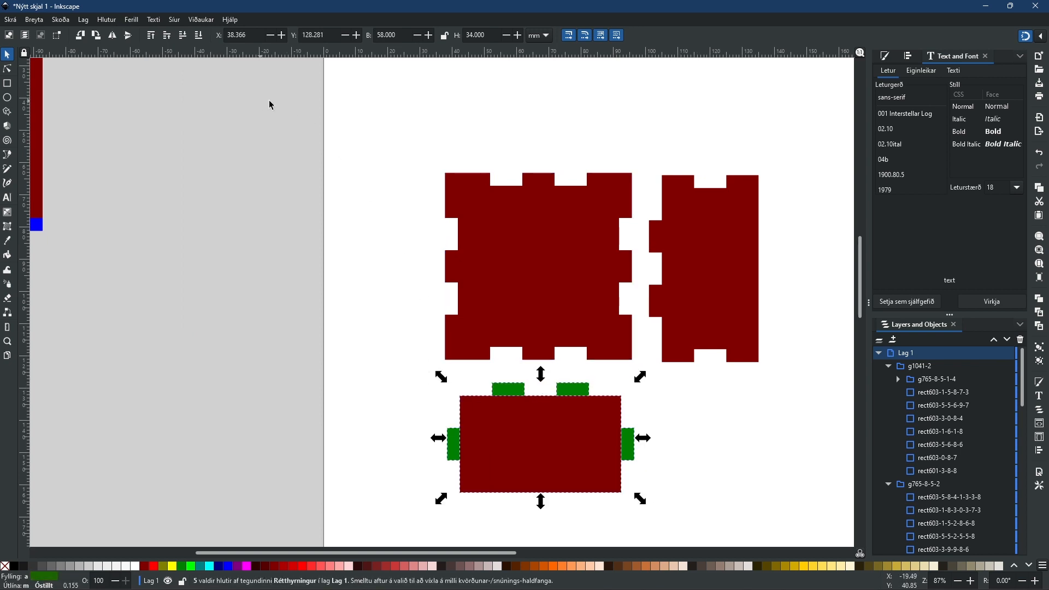
{"action": "left_click", "coordinate": [136, 23]}
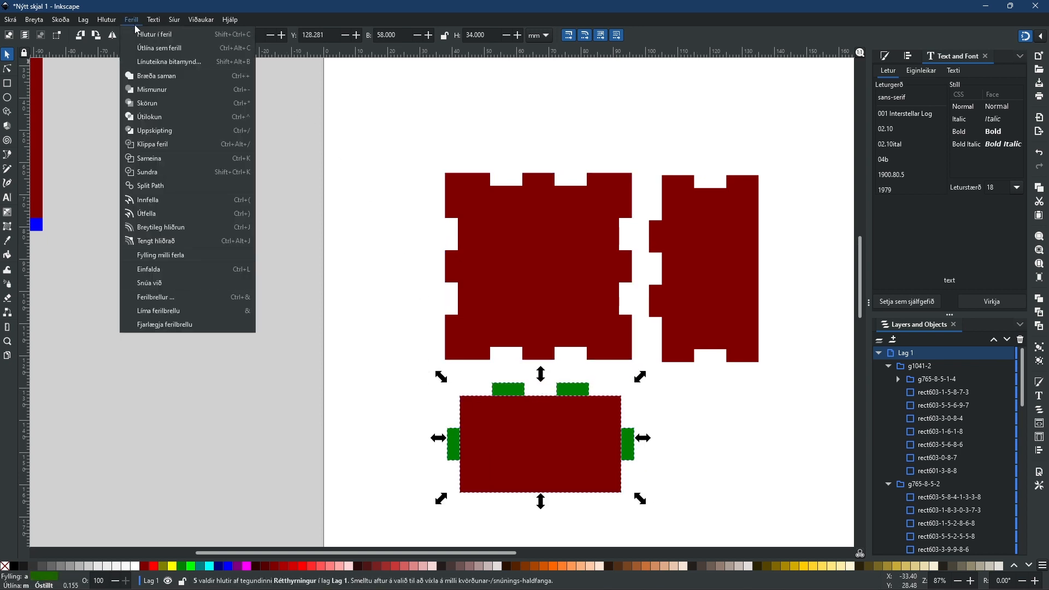
{"action": "left_click", "coordinate": [155, 75]}
{"action": "left_click", "coordinate": [707, 465]}
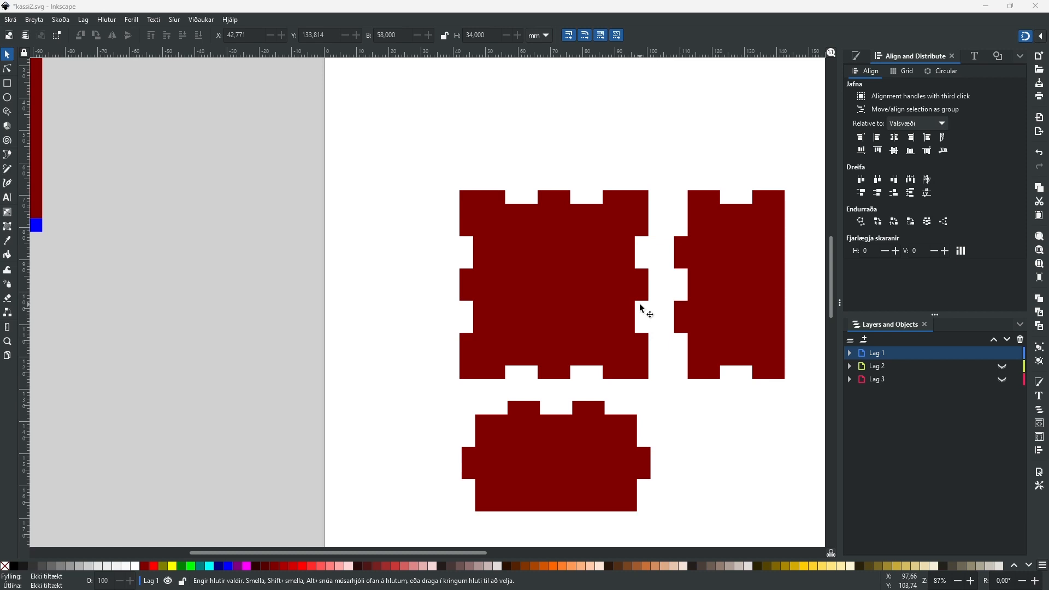
{"action": "scroll", "coordinate": [645, 294], "scroll_direction": "down", "scroll_amount": 1}
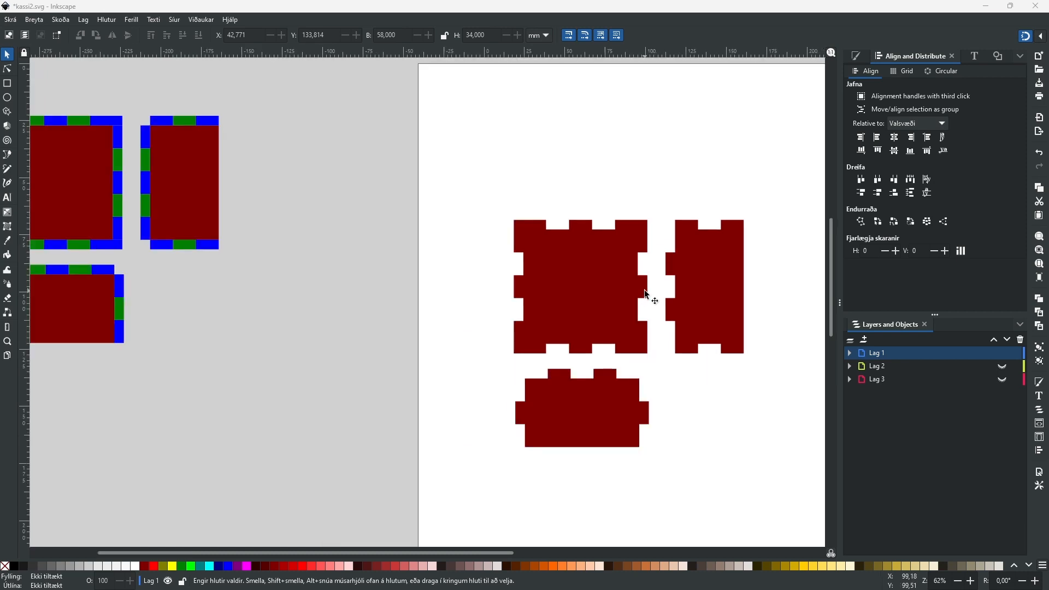
{"action": "scroll", "coordinate": [646, 294], "scroll_direction": "down", "scroll_amount": 1}
{"action": "left_click_drag", "start_coordinate": [702, 377], "coordinate": [535, 350]}
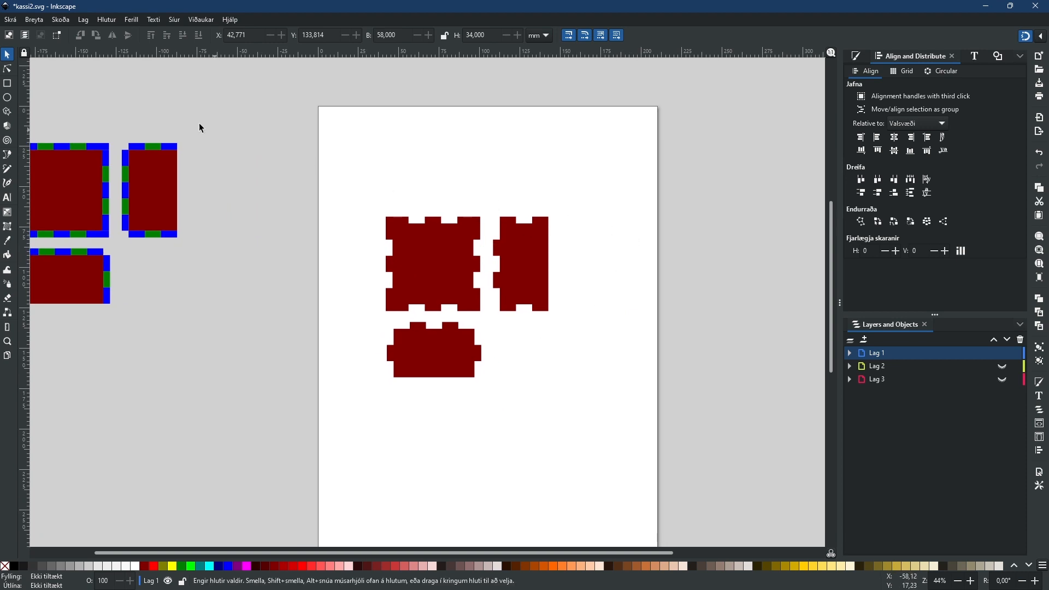
Step: Copy the three merged panels and place the copies outside the page, at about X 226 mm, Y 68 mm
{"action": "left_click_drag", "start_coordinate": [339, 186], "coordinate": [584, 417]}
{"action": "key", "text": "ctrl+c"}
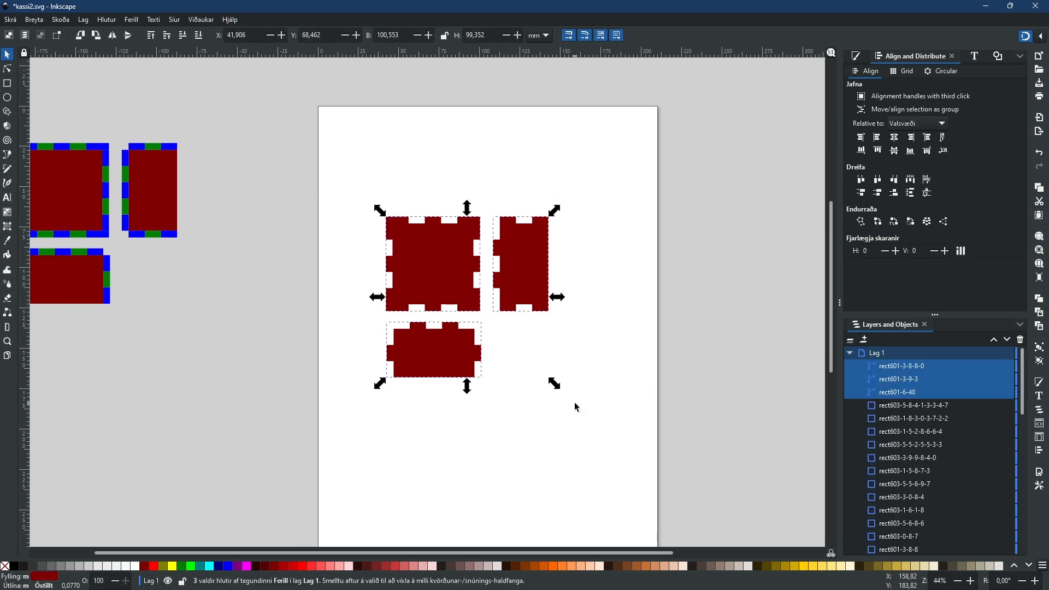
{"action": "key", "text": "ctrl+v"}
{"action": "left_click_drag", "start_coordinate": [545, 377], "coordinate": [734, 262]}
{"action": "left_click", "coordinate": [199, 310]}
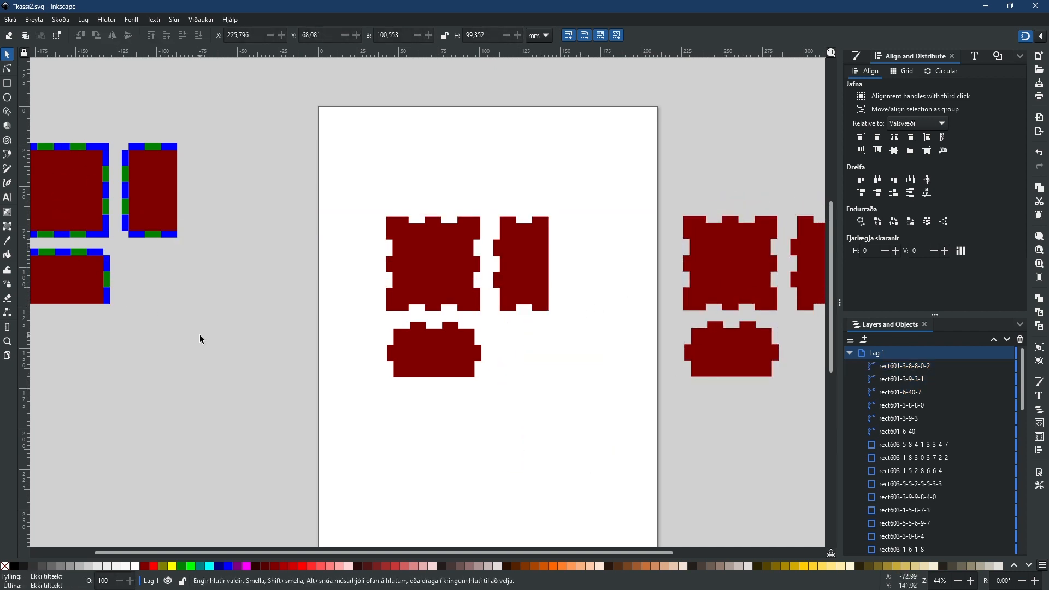
Step: Copy the square with its blue and green border and place it on the page beneath the wide panel, at about X 45 mm, Y 181 mm
{"action": "left_click_drag", "start_coordinate": [212, 335], "coordinate": [304, 345]}
{"action": "left_click_drag", "start_coordinate": [83, 129], "coordinate": [221, 248]}
{"action": "key", "text": "ctrl+c"}
{"action": "left_click", "coordinate": [530, 432]}
{"action": "key", "text": "ctrl+v"}
{"action": "left_click_drag", "start_coordinate": [518, 414], "coordinate": [530, 435]}
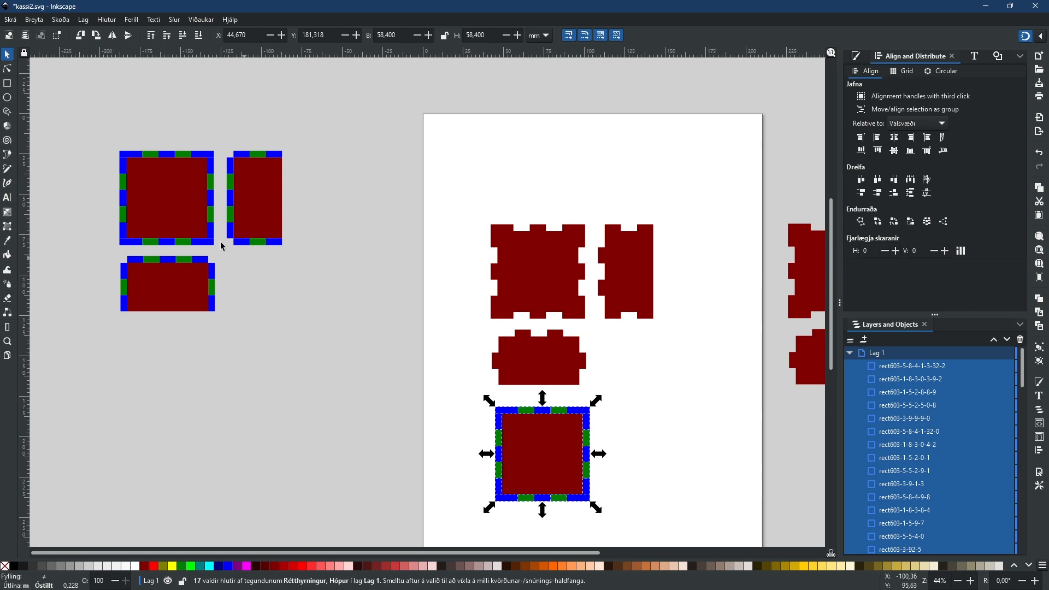
Step: Copy the plain 50 mm red square without its border and place it outside the page beneath the second wide panel
{"action": "left_click", "coordinate": [182, 220]}
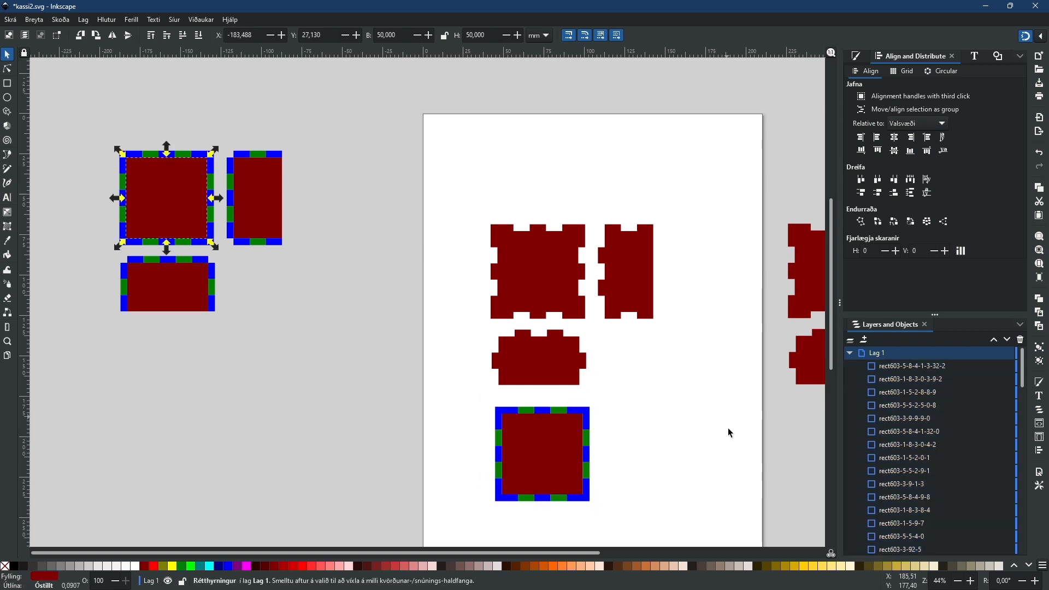
{"action": "left_click", "coordinate": [771, 438]}
{"action": "key", "text": "ctrl+v"}
{"action": "left_click_drag", "start_coordinate": [792, 433], "coordinate": [755, 443]}
{"action": "left_click_drag", "start_coordinate": [700, 424], "coordinate": [459, 367]}
{"action": "left_click_drag", "start_coordinate": [563, 377], "coordinate": [591, 380]}
{"action": "left_click", "coordinate": [199, 346]}
Step: Merge the copied square on the page and its blue and green border into a single shape with Union (Bræða saman)
{"action": "left_click_drag", "start_coordinate": [219, 338], "coordinate": [403, 490]}
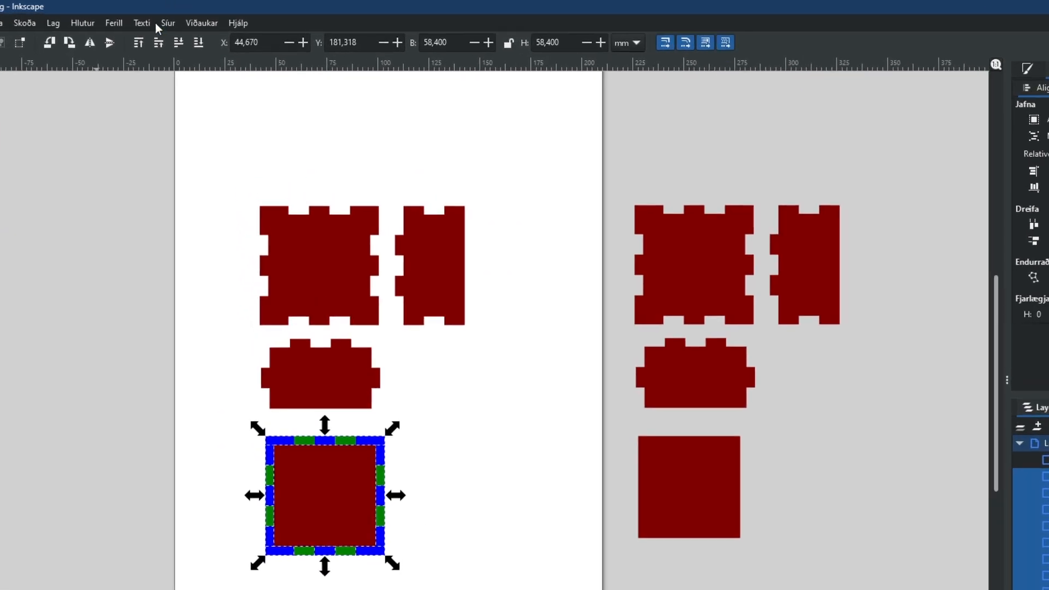
{"action": "left_click", "coordinate": [60, 33]}
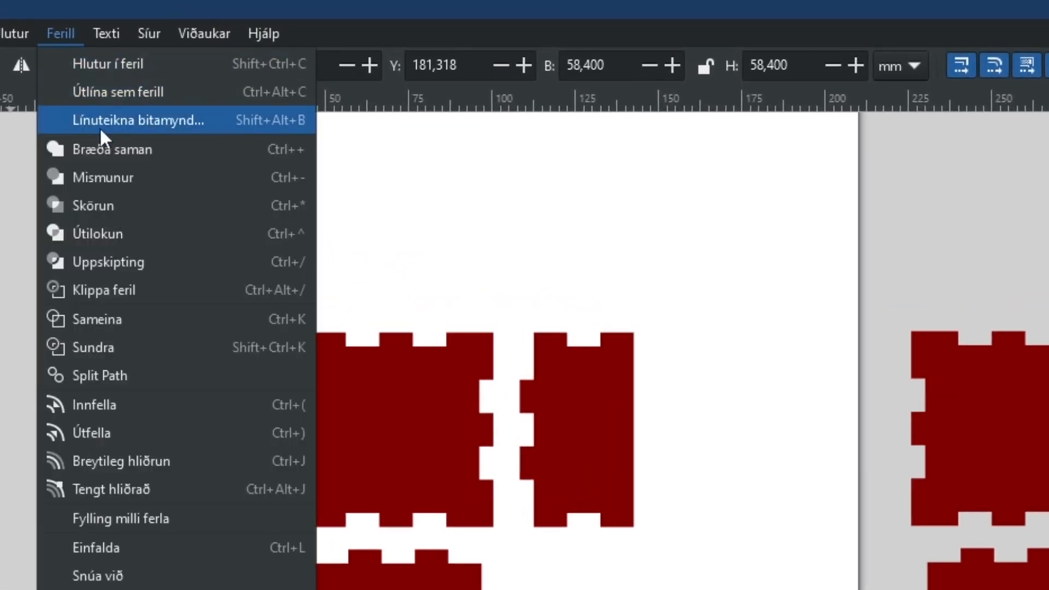
{"action": "left_click", "coordinate": [113, 147]}
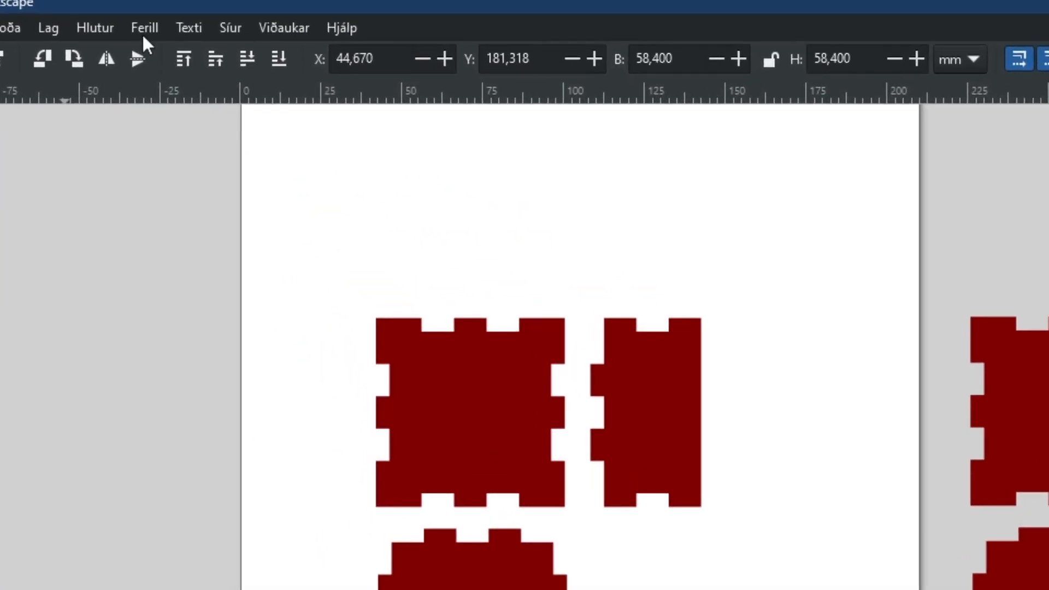
{"action": "left_click", "coordinate": [112, 12]}
{"action": "left_click", "coordinate": [195, 143]}
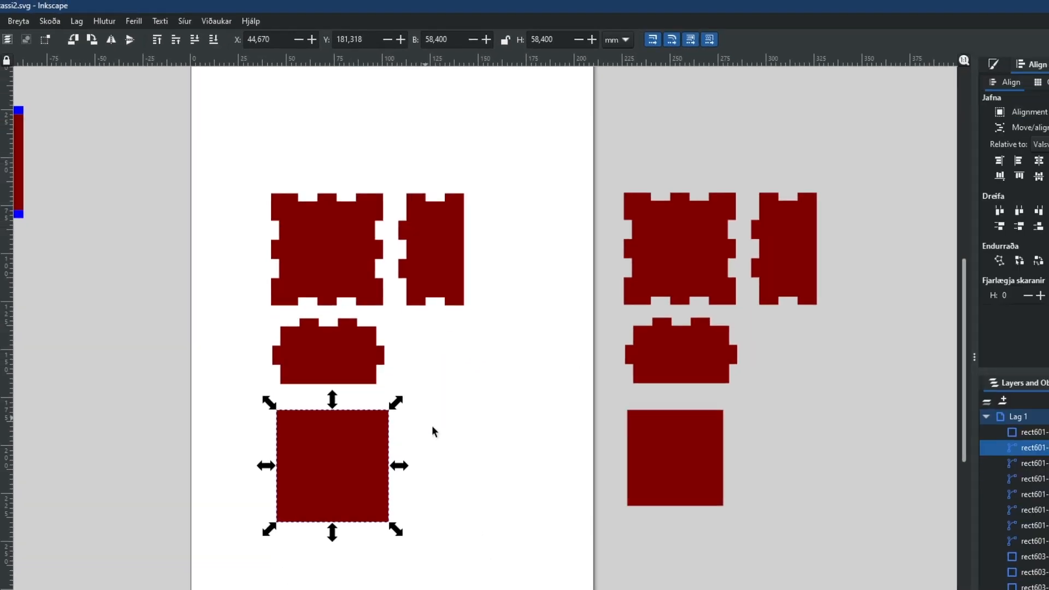
{"action": "left_click", "coordinate": [471, 431]}
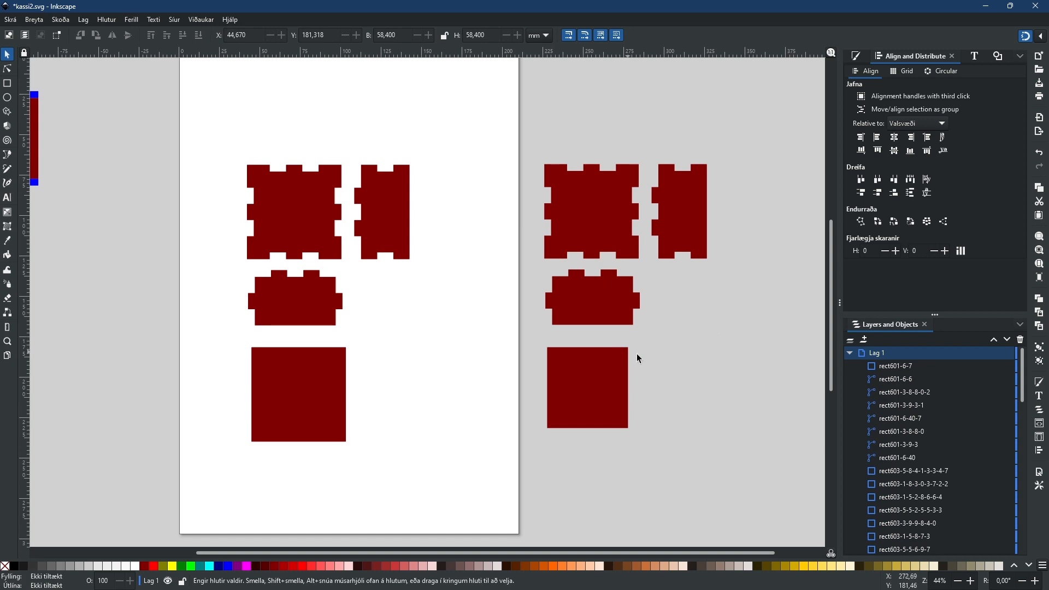
Step: Move the plain square outside the page in line under the second wide panel, at X 230,660 mm, Y 178,277 mm
{"action": "left_click_drag", "start_coordinate": [674, 350], "coordinate": [546, 352]}
{"action": "left_click_drag", "start_coordinate": [492, 375], "coordinate": [509, 354]}
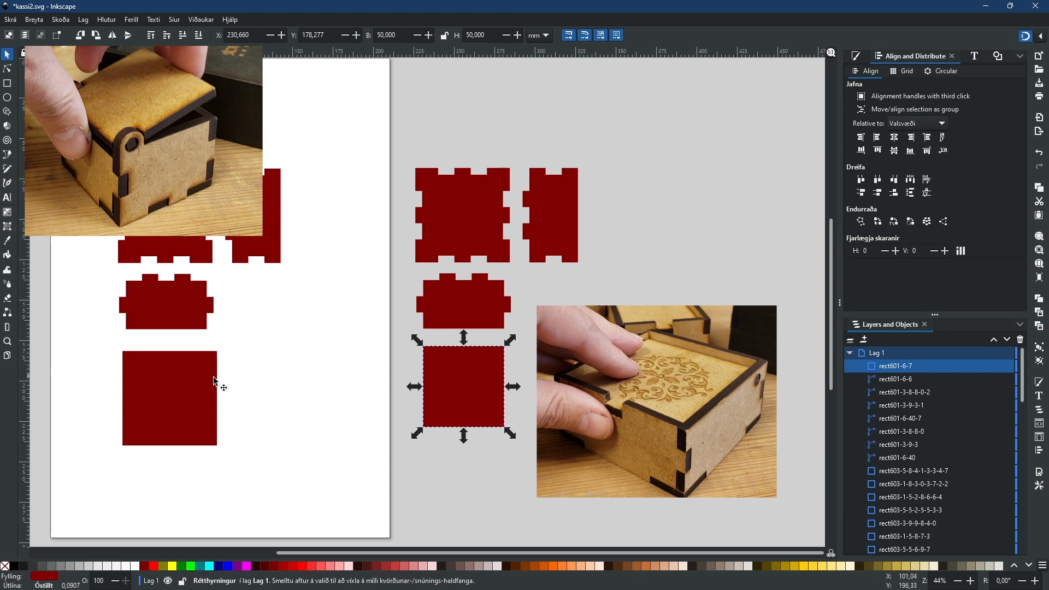
{"action": "left_click", "coordinate": [565, 300]}
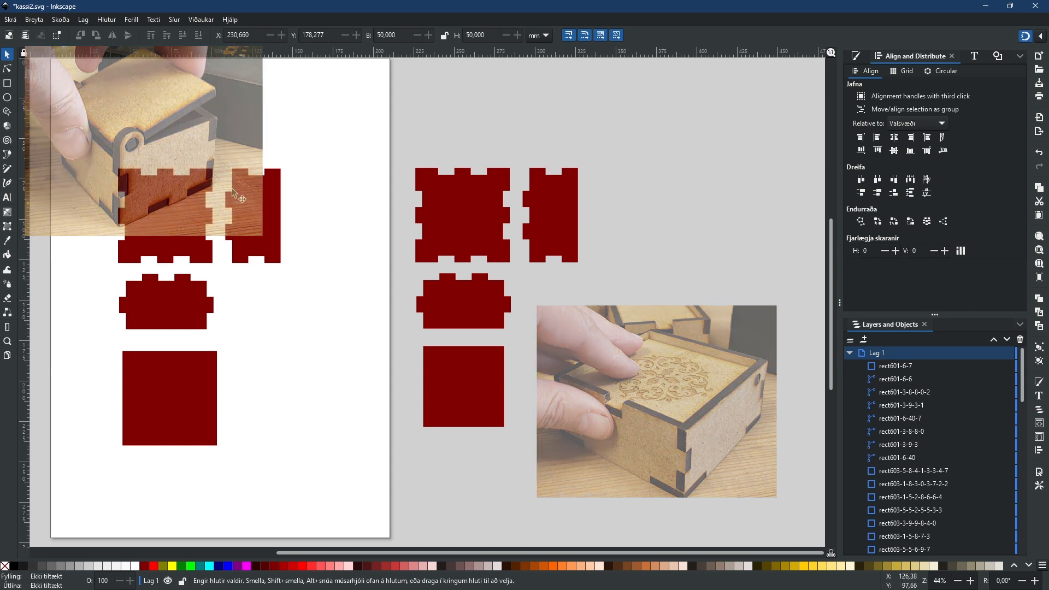
Step: Draw an olive rectangle about 17 × 18 mm in the empty area beside the second set of panels
{"action": "left_click", "coordinate": [10, 86]}
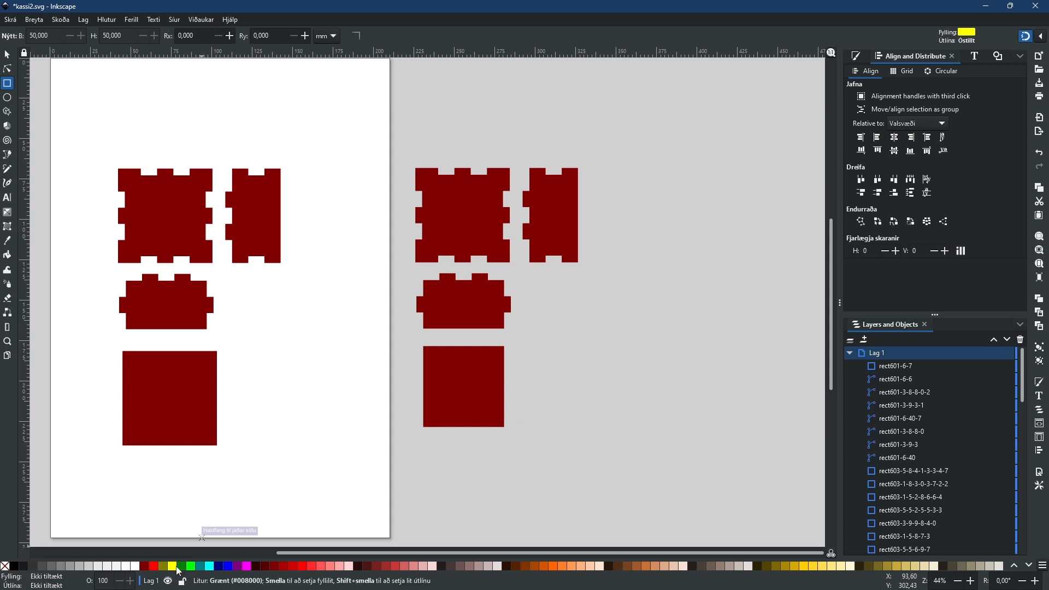
{"action": "left_click", "coordinate": [166, 568]}
{"action": "left_click_drag", "start_coordinate": [551, 329], "coordinate": [580, 360]}
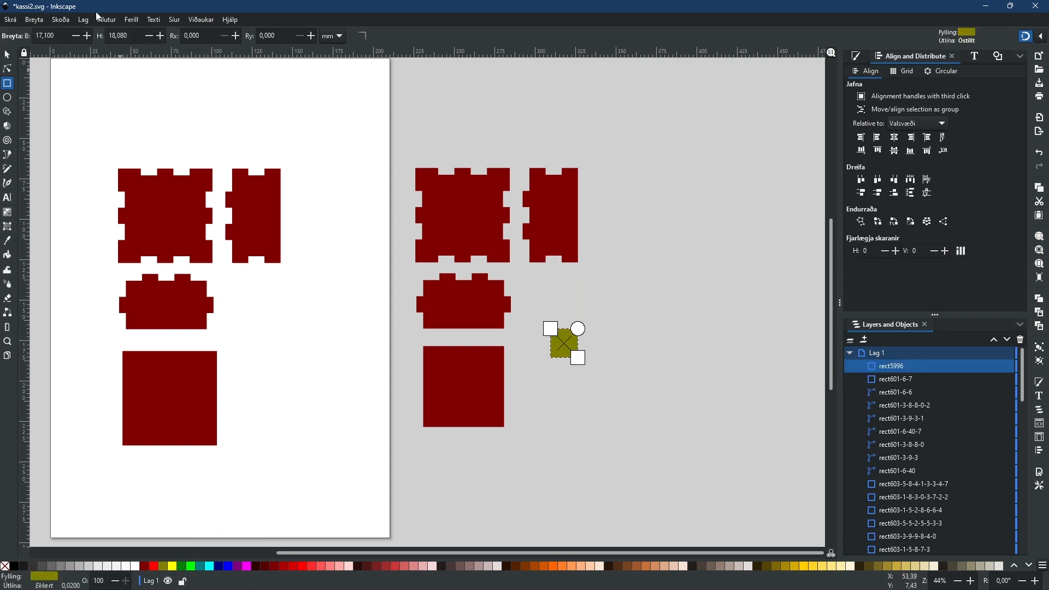
Step: Set the olive rectangle's height and width to 4,2 mm each
{"action": "left_click", "coordinate": [8, 56]}
{"action": "double_click", "coordinate": [490, 33]}
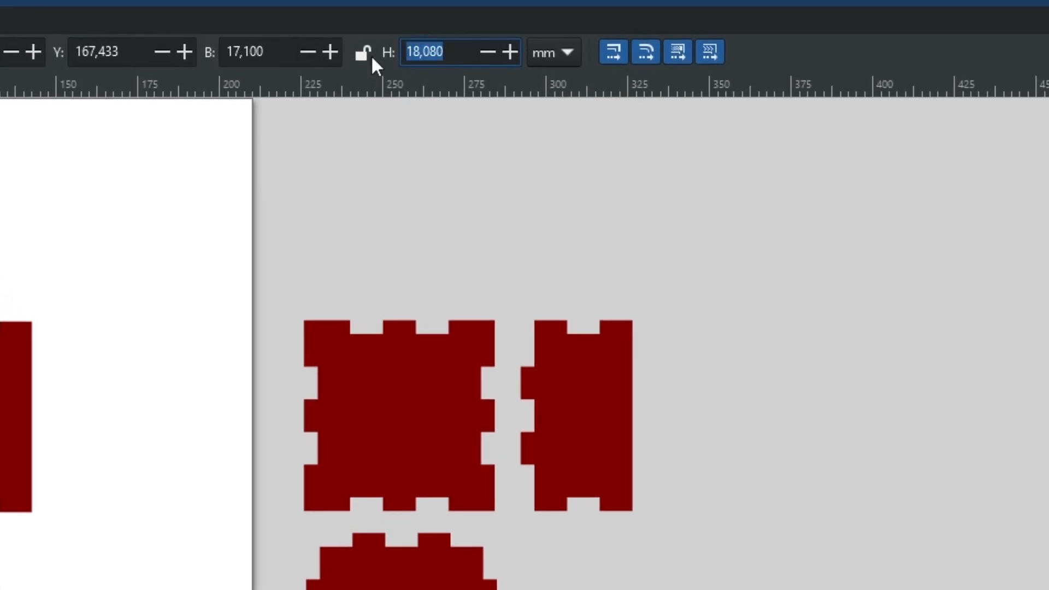
{"action": "type", "text": "4,2"}
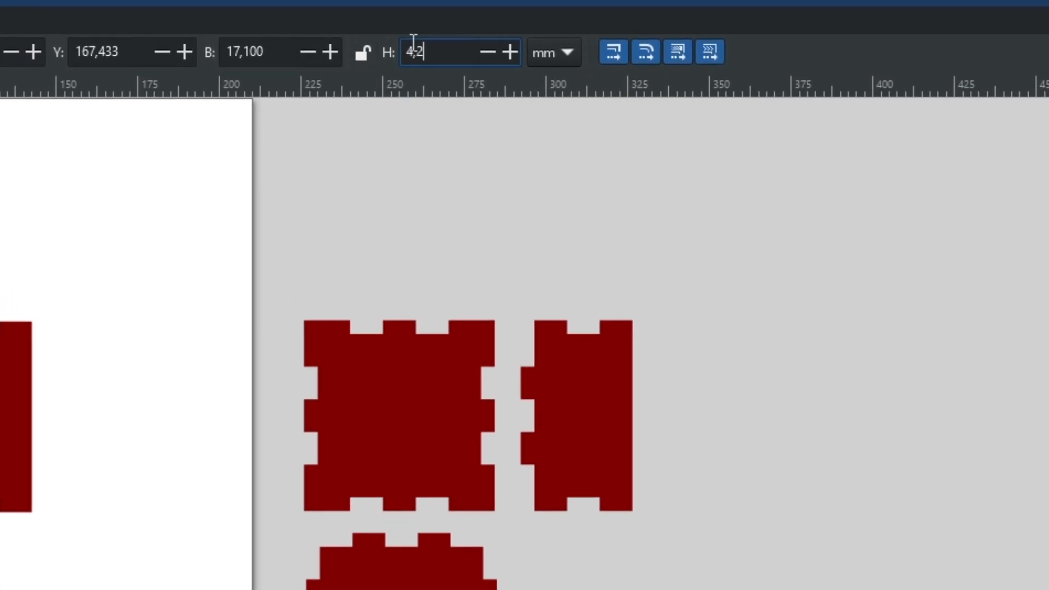
{"action": "left_click", "coordinate": [265, 53]}
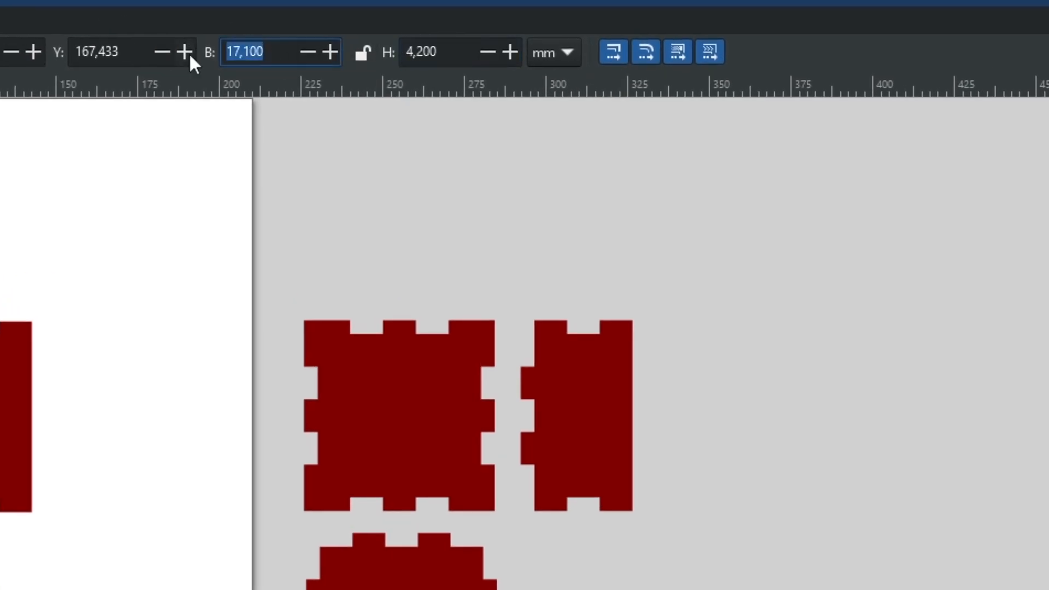
{"action": "type", "text": "4,"}
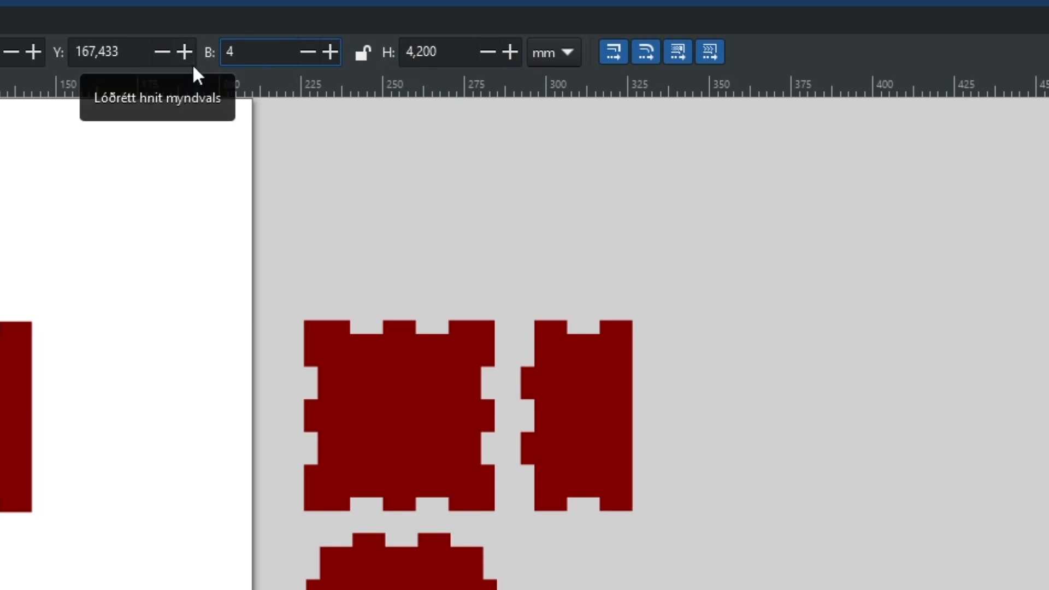
{"action": "type", "text": "2"}
{"action": "key", "text": "Return"}
{"action": "key", "text": "Escape"}
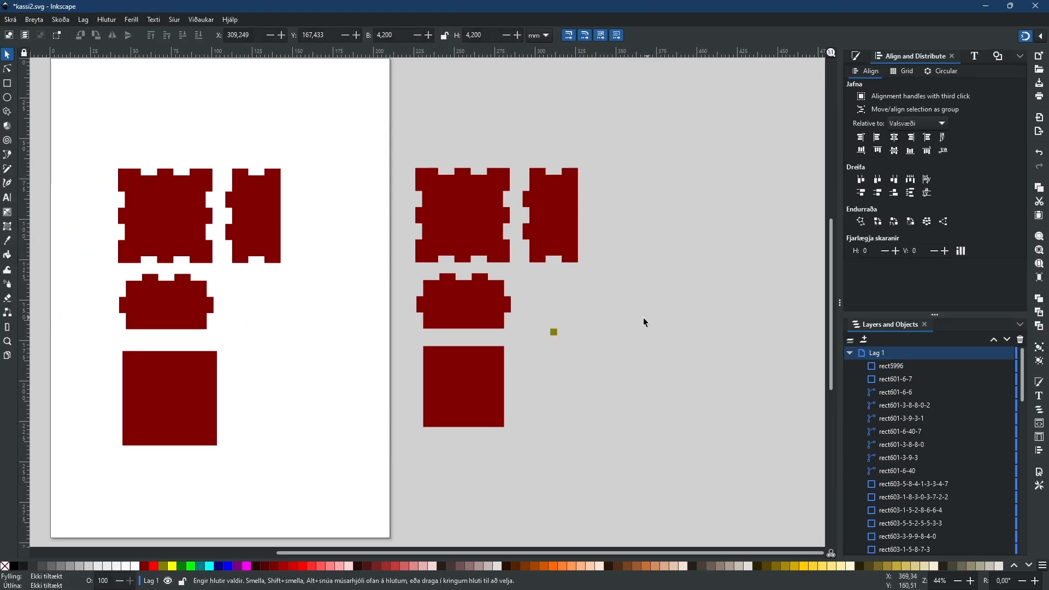
Step: Snap the small olive square against the plain red square's right edge, flush with its top corner
{"action": "scroll", "coordinate": [555, 333], "scroll_direction": "up", "scroll_amount": 3}
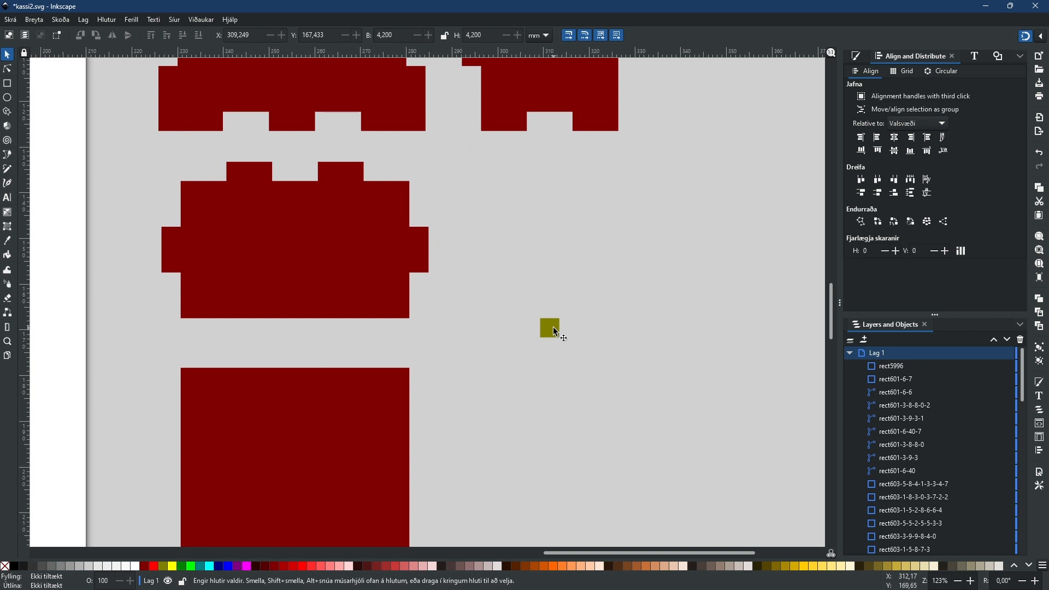
{"action": "left_click_drag", "start_coordinate": [551, 323], "coordinate": [421, 373]}
{"action": "key", "text": "Escape"}
{"action": "scroll", "coordinate": [471, 369], "scroll_direction": "down", "scroll_amount": 6}
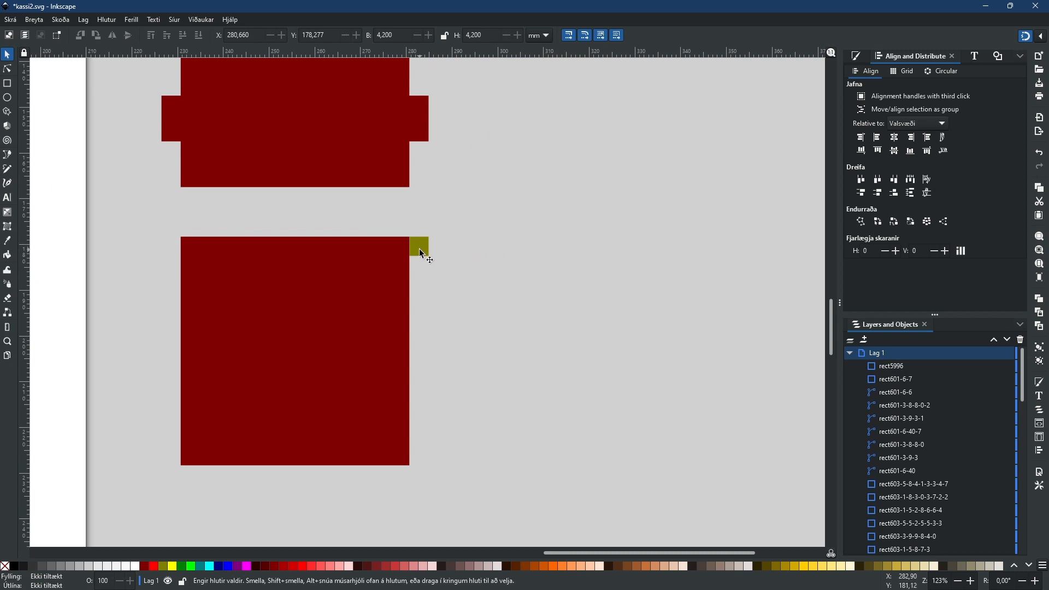
Step: Duplicate the small olive square and snap the copy directly beneath the first along the red square's right edge
{"action": "left_click", "coordinate": [422, 249]}
{"action": "key", "text": "ctrl+d"}
{"action": "mouse_move", "coordinate": [428, 247]}
{"action": "left_mouse_down"}
{"action": "mouse_move", "coordinate": [439, 249]}
{"action": "mouse_move", "coordinate": [430, 268]}
{"action": "mouse_move", "coordinate": [422, 261]}
{"action": "left_mouse_up"}
{"action": "left_click", "coordinate": [512, 255]}
Step: Duplicate the pair of olive squares and snap the copies to the red square's left edge, flush with its top corner
{"action": "left_click_drag", "start_coordinate": [398, 218], "coordinate": [457, 303]}
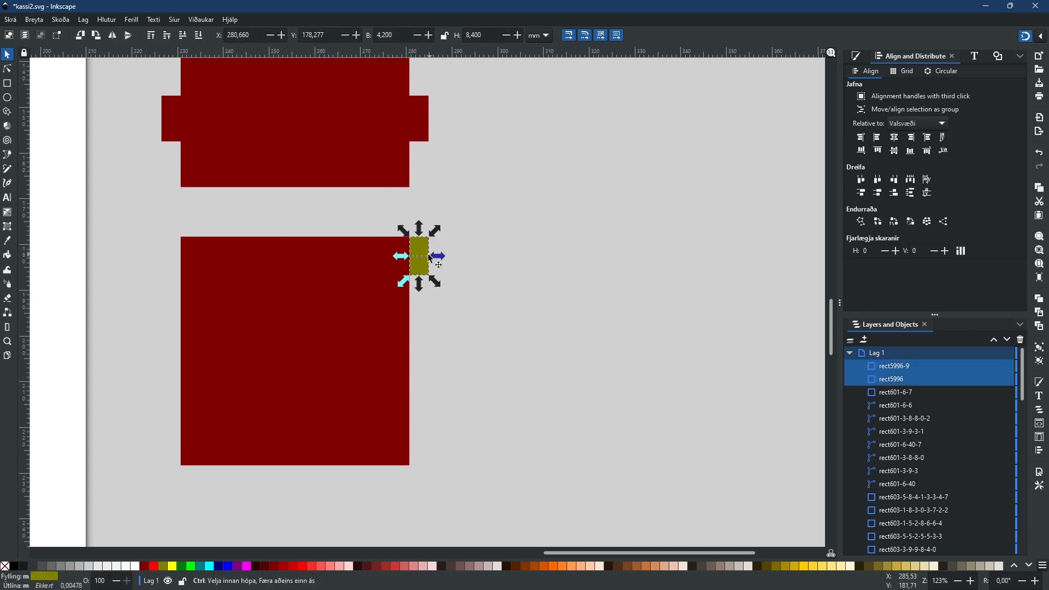
{"action": "scroll", "coordinate": [428, 255], "scroll_direction": "up", "scroll_amount": 5}
{"action": "scroll", "coordinate": [428, 255], "scroll_direction": "down", "scroll_amount": 2}
{"action": "scroll", "coordinate": [398, 247], "scroll_direction": "down", "scroll_amount": 2}
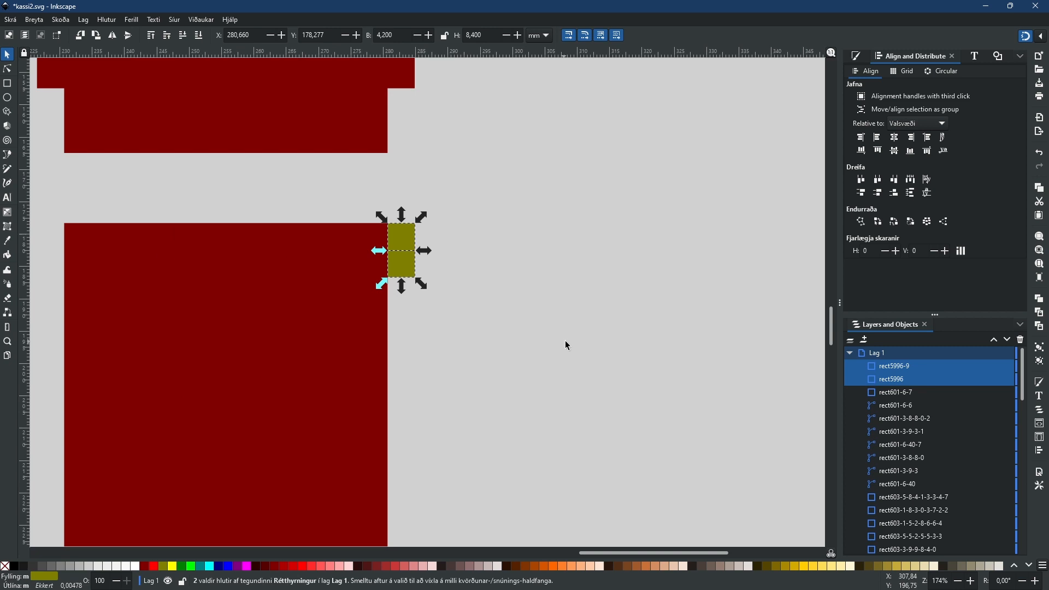
{"action": "key", "text": "ctrl+d"}
{"action": "left_click_drag", "start_coordinate": [406, 238], "coordinate": [45, 230]}
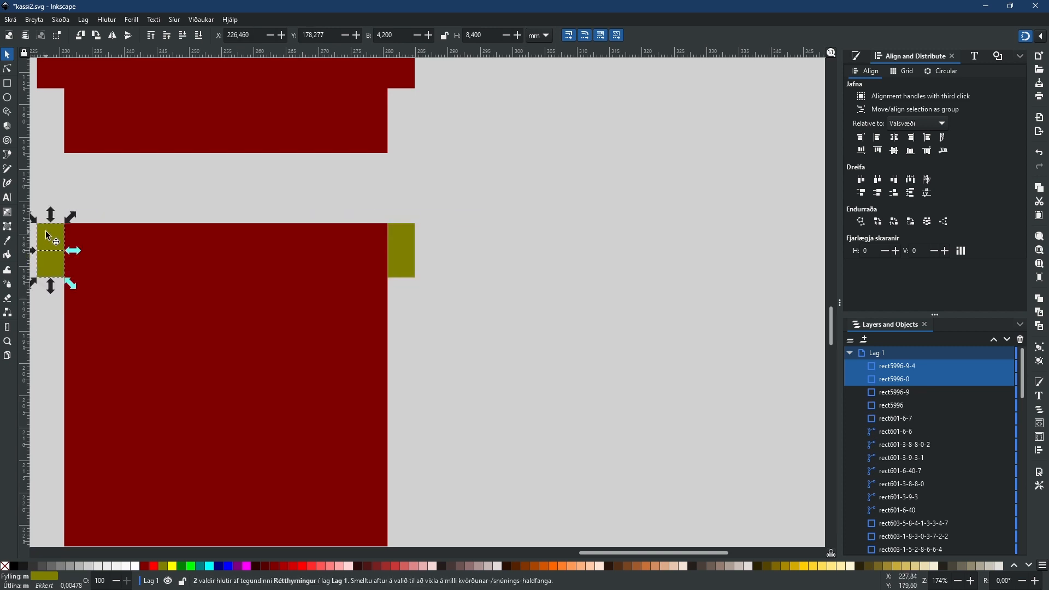
{"action": "left_click", "coordinate": [270, 174]}
Step: Paste a spare pair of olive squares in the empty area right of the panels
{"action": "scroll", "coordinate": [524, 223], "scroll_direction": "down", "scroll_amount": 1}
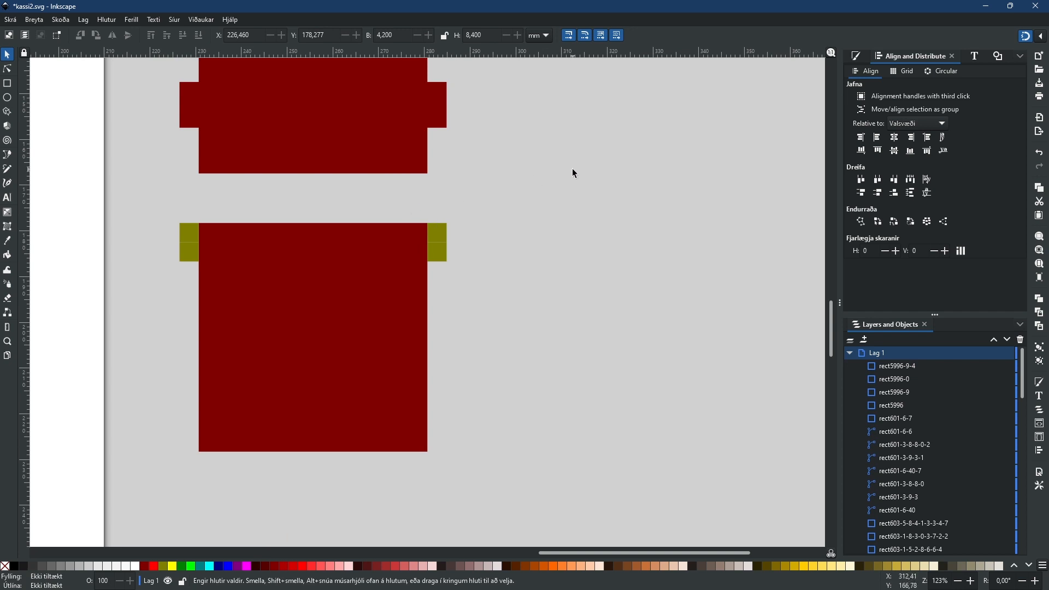
{"action": "key", "text": "ctrl+v"}
{"action": "left_click", "coordinate": [460, 230]}
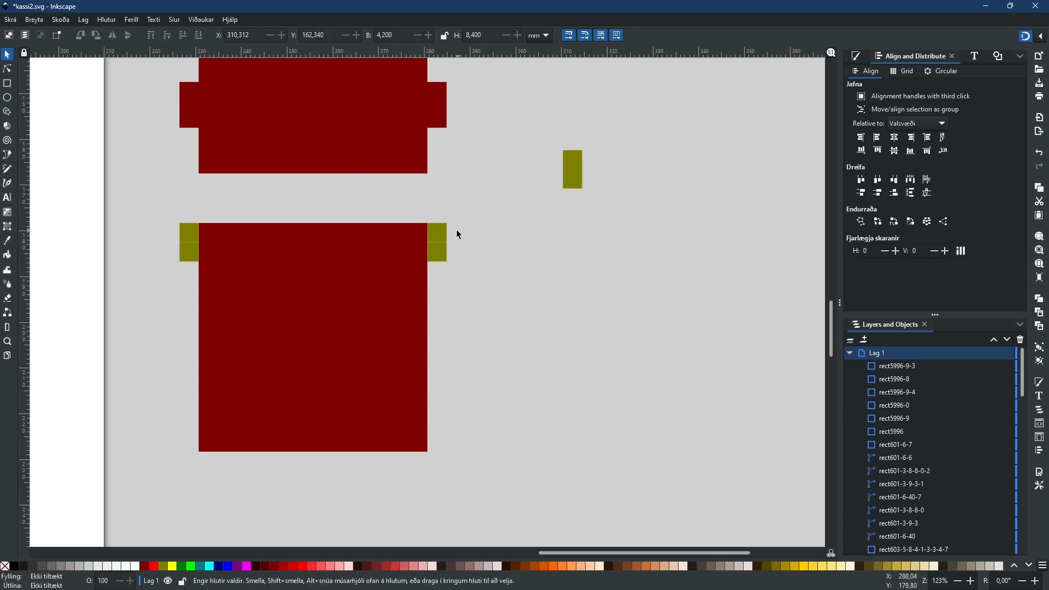
Step: Delete the upper olive square on each side of the red square, keeping the lower ones
{"action": "left_click", "coordinate": [436, 234]}
{"action": "left_click_drag", "start_coordinate": [436, 233], "coordinate": [471, 481]}
{"action": "key", "text": "Delete"}
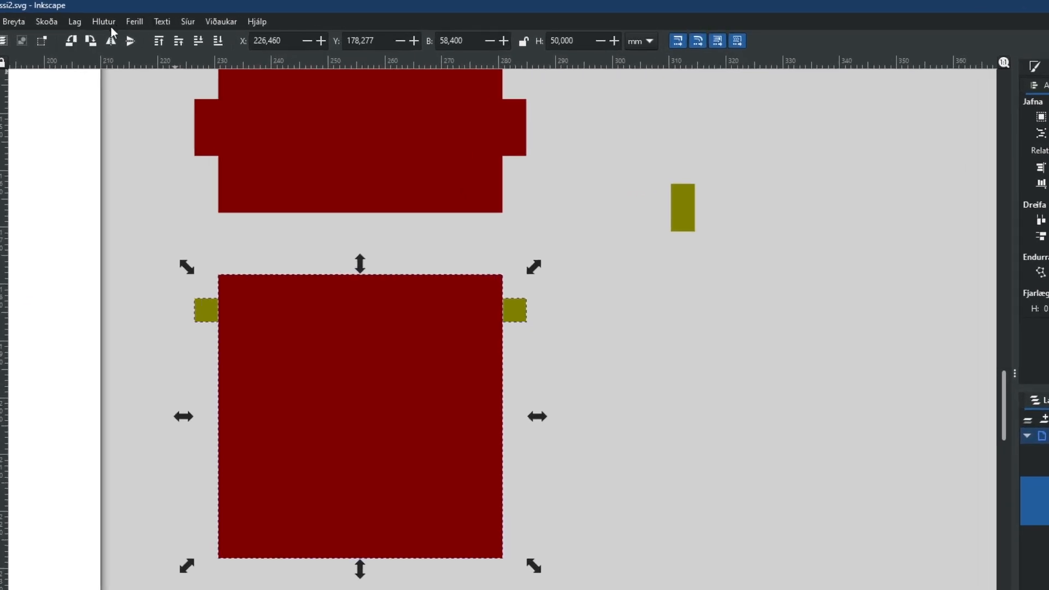
Step: Merge the red square and its two olive side tabs into a single shape with Union (Bræða saman)
{"action": "left_click", "coordinate": [134, 22]}
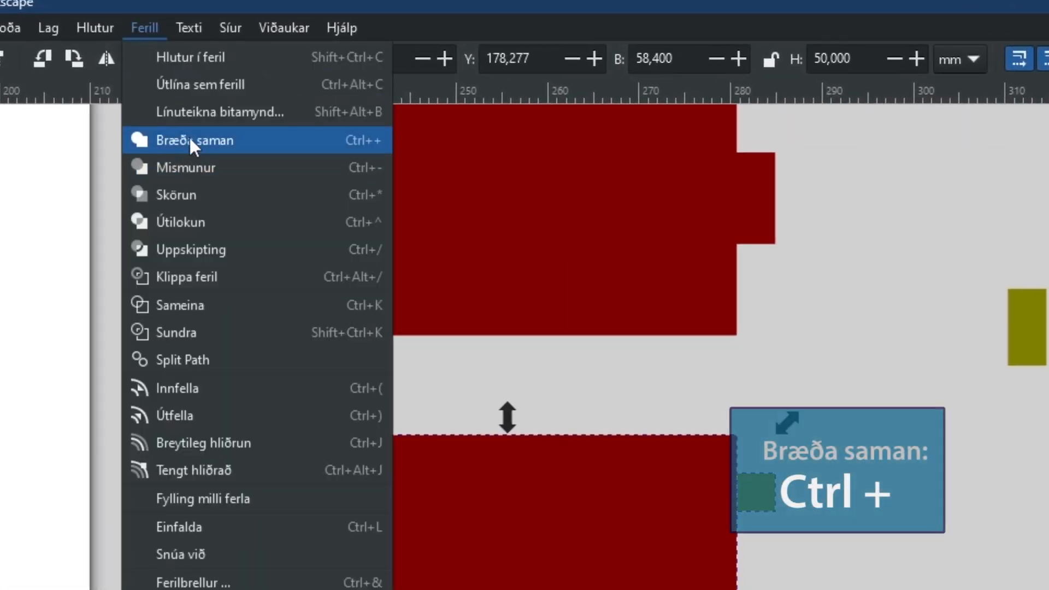
{"action": "left_click", "coordinate": [189, 141]}
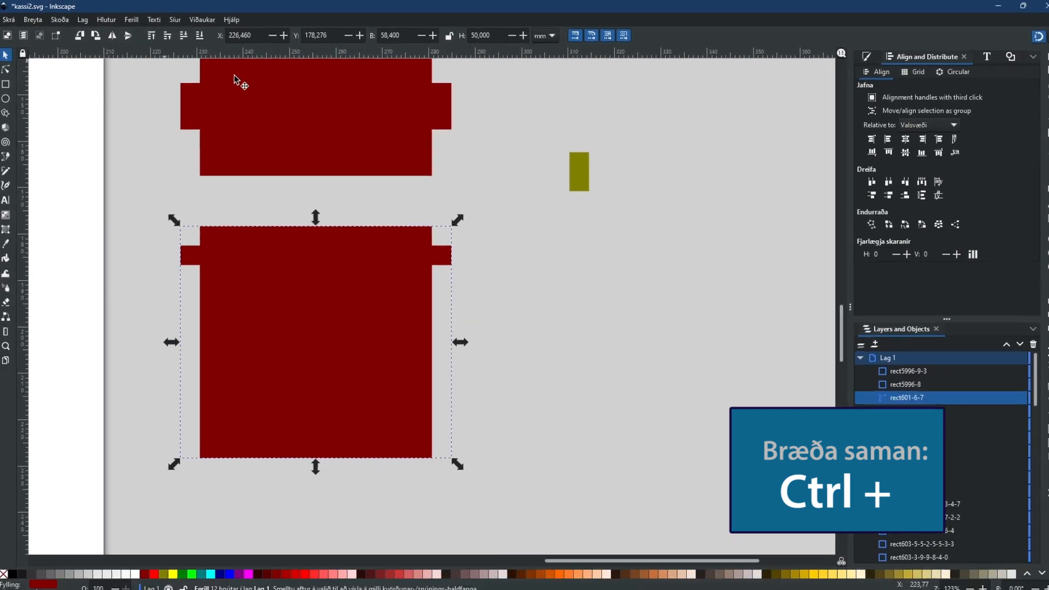
{"action": "left_click", "coordinate": [607, 351]}
Step: Duplicate the lower spare olive square and snap the copy beneath the tabbed square's bottom edge, near its middle
{"action": "left_click", "coordinate": [574, 186]}
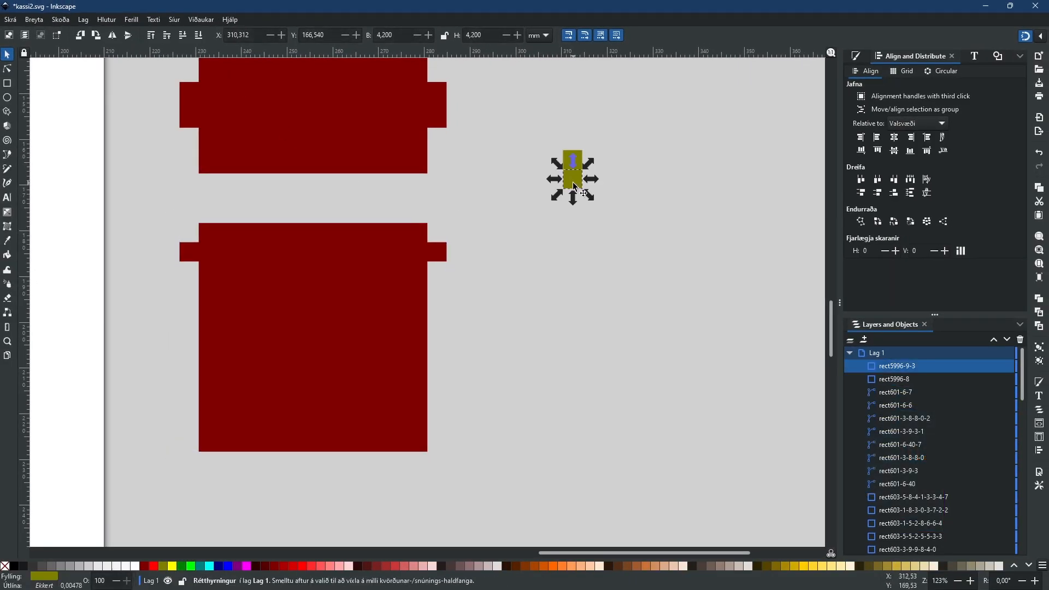
{"action": "key", "text": "ctrl+d"}
{"action": "left_click_drag", "start_coordinate": [575, 187], "coordinate": [310, 478]}
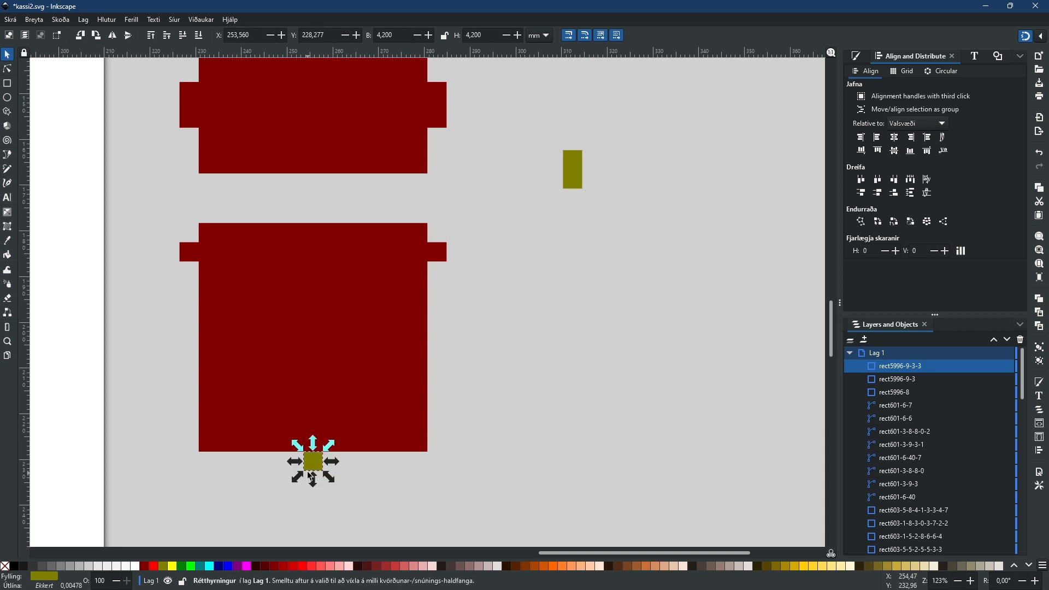
{"action": "left_click", "coordinate": [529, 398]}
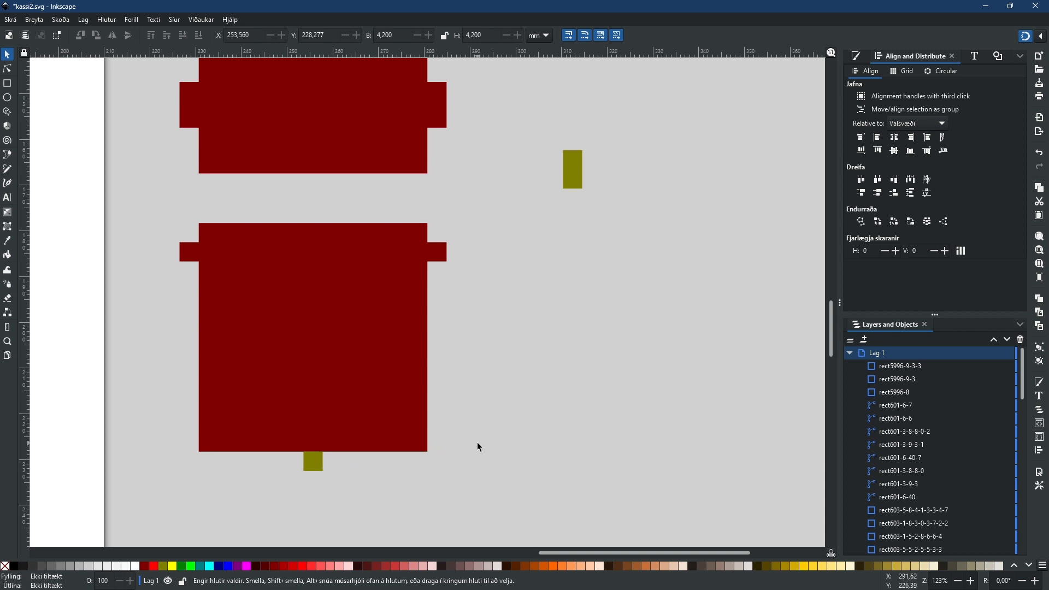
Step: Set the bottom olive tab's width to 15 mm and slide it along the edge to X 255,660 mm
{"action": "left_click", "coordinate": [310, 466]}
{"action": "left_click", "coordinate": [409, 33]}
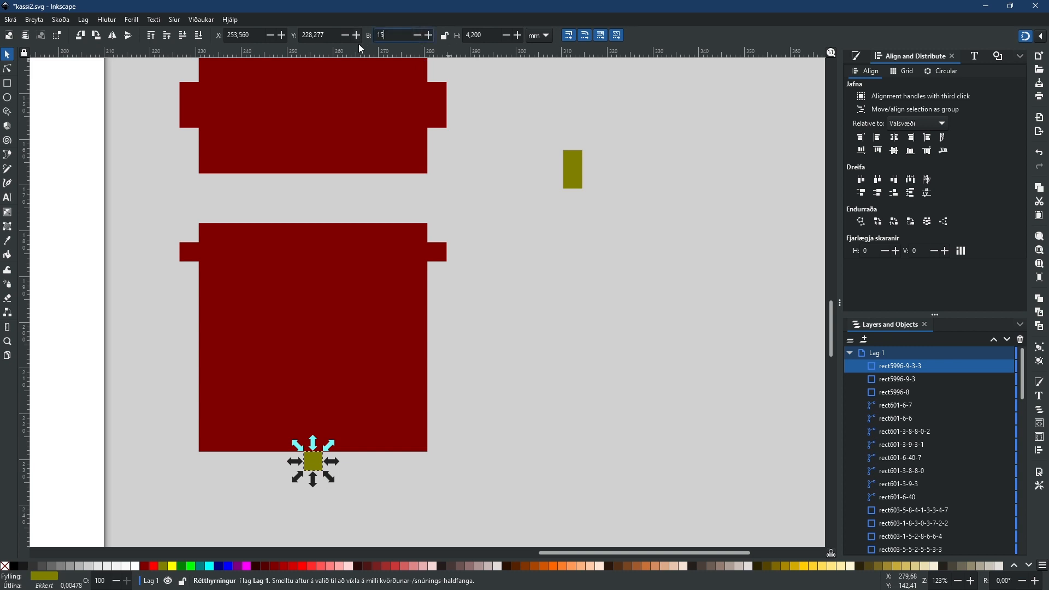
{"action": "type", "text": "15"}
{"action": "key", "text": "Return"}
{"action": "left_click", "coordinate": [491, 314]}
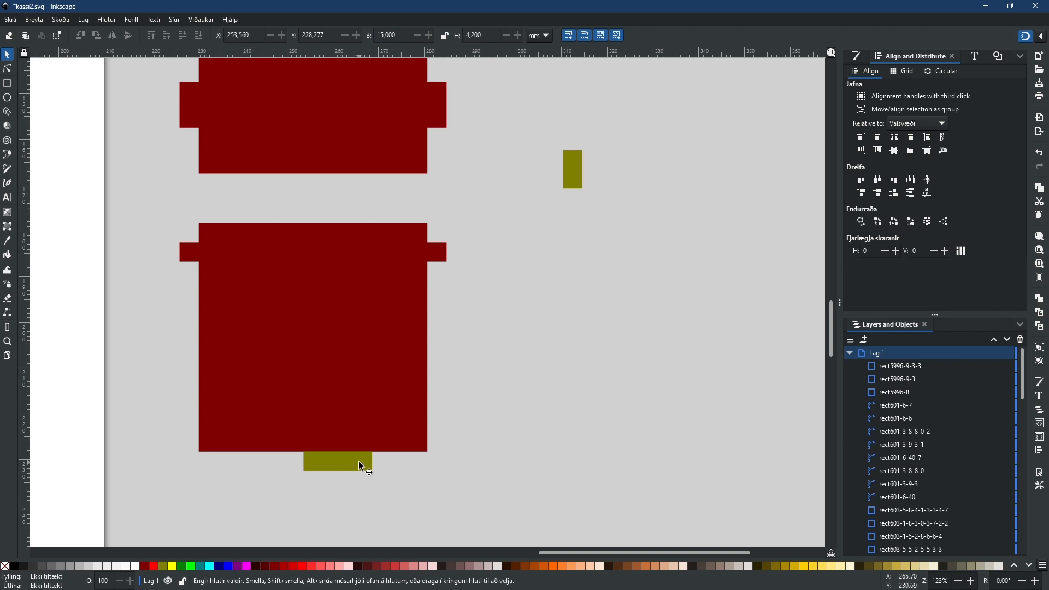
{"action": "left_click_drag", "start_coordinate": [352, 466], "coordinate": [377, 471]}
{"action": "key", "text": "Escape"}
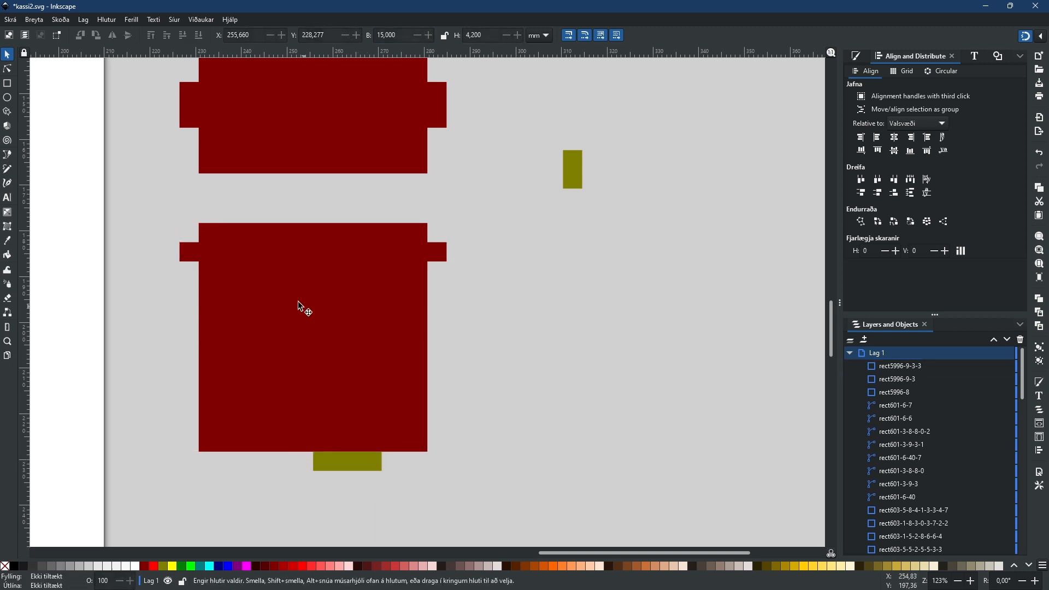
Step: Centre the bottom olive tab horizontally on the tabbed red lid by aligning both on the vertical axis
{"action": "left_click_drag", "start_coordinate": [157, 205], "coordinate": [413, 454]}
{"action": "left_click_drag", "start_coordinate": [460, 514], "coordinate": [460, 514]}
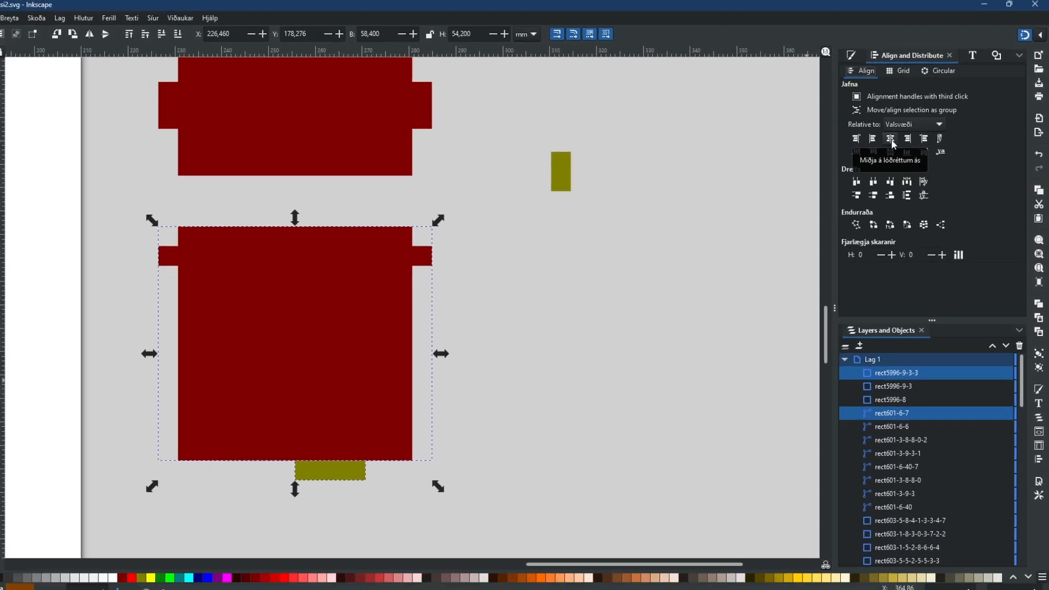
{"action": "left_click", "coordinate": [742, 191]}
{"action": "left_click", "coordinate": [403, 458]}
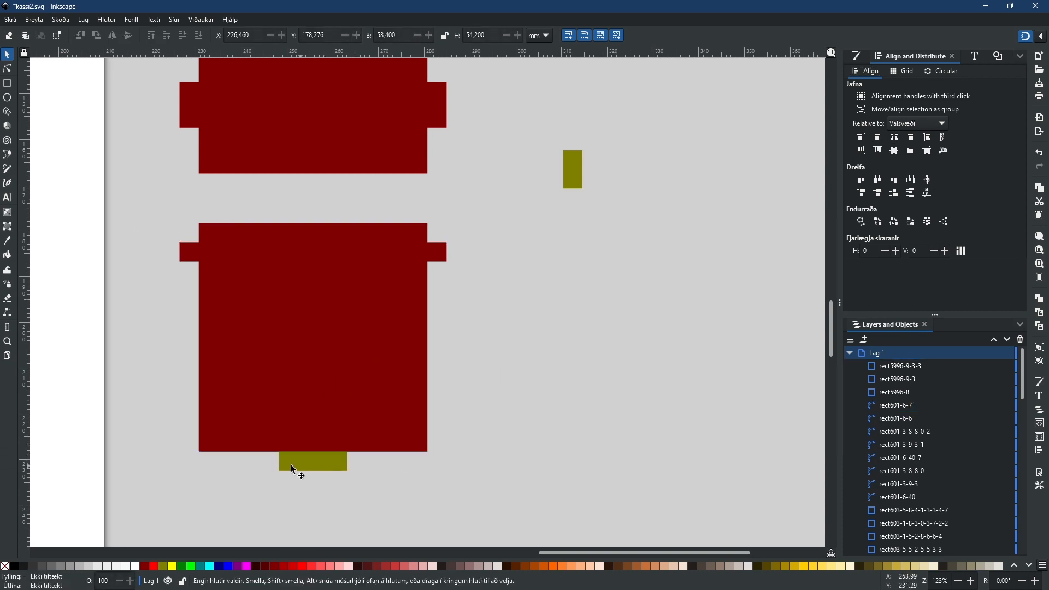
Step: Draw a flat ellipse about 4.7 mm high beside the lid's bottom tab and set its width to 15 mm
{"action": "left_click", "coordinate": [7, 100]}
{"action": "left_click_drag", "start_coordinate": [461, 437], "coordinate": [556, 458]}
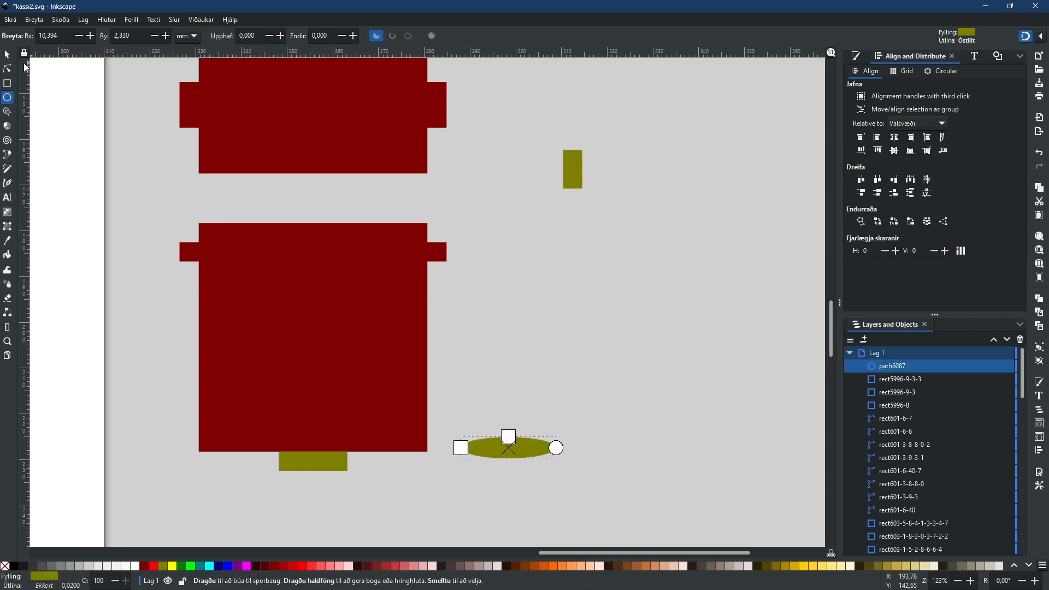
{"action": "left_click", "coordinate": [9, 55]}
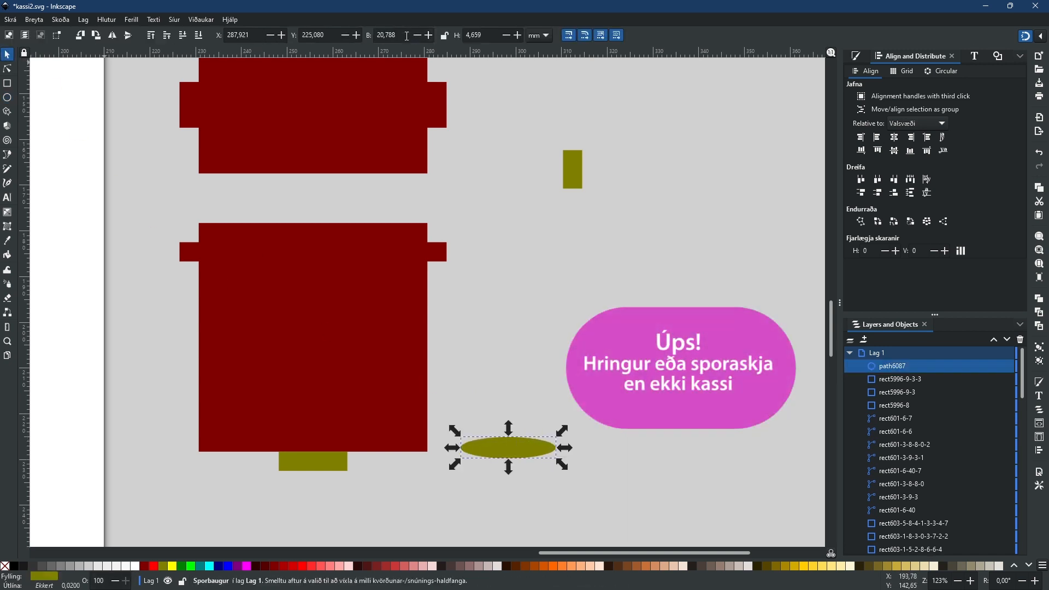
{"action": "type", "text": "15"}
{"action": "key", "text": "Return"}
{"action": "left_click", "coordinate": [599, 480]}
{"action": "left_click", "coordinate": [509, 454]}
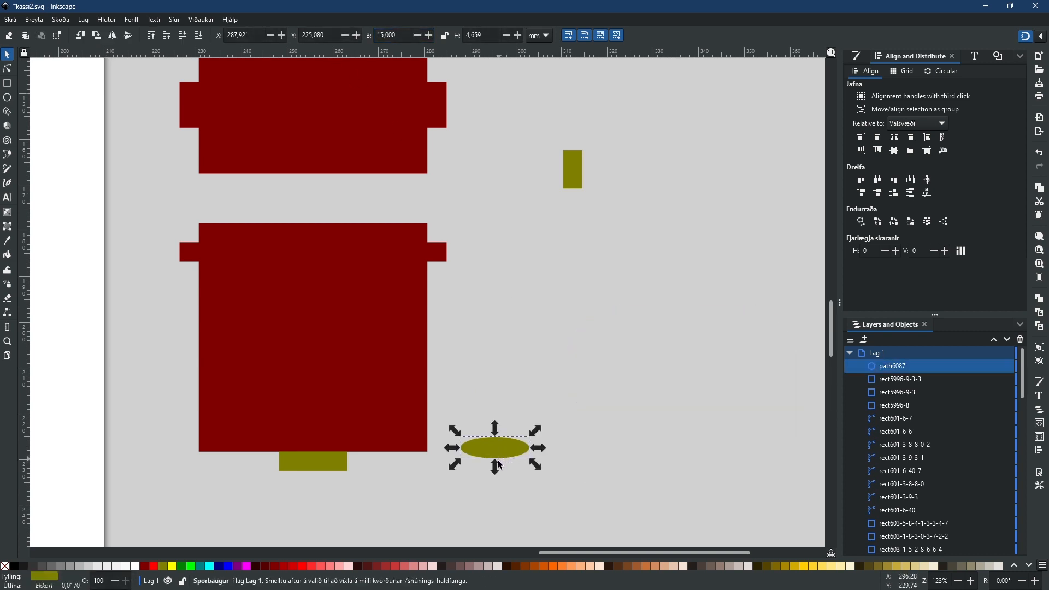
Step: Snap the ellipse onto the olive tab's bottom edge as a rounded end and reduce its height to about 3.2 mm
{"action": "left_click_drag", "start_coordinate": [497, 472], "coordinate": [328, 479]}
{"action": "left_click", "coordinate": [579, 422]}
{"action": "left_click", "coordinate": [421, 496]}
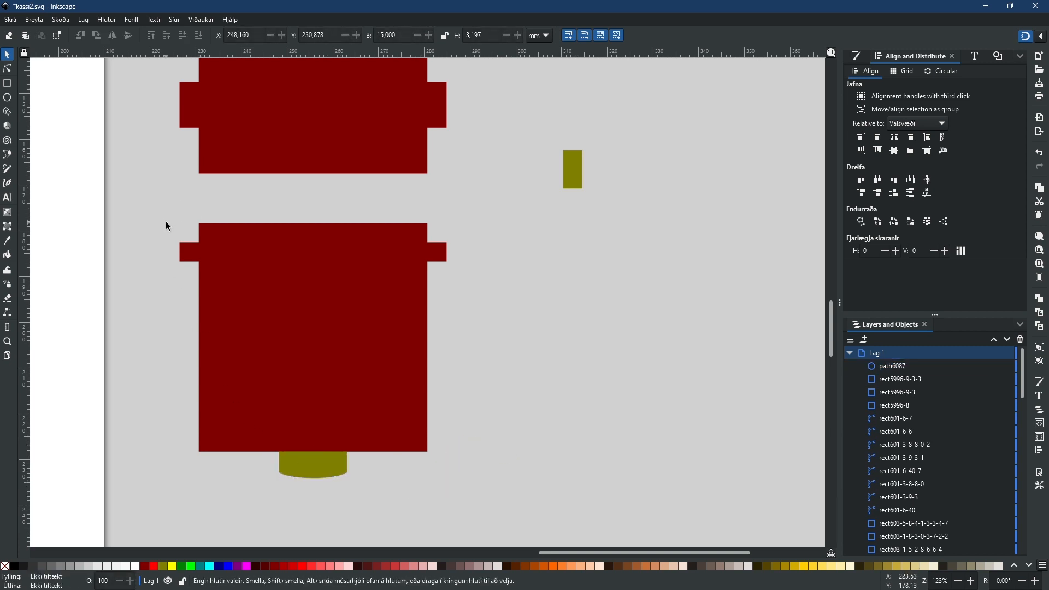
Step: Merge the red lid, its olive front tab and the ellipse into one shape with Union (Bræða saman)
{"action": "left_click_drag", "start_coordinate": [158, 212], "coordinate": [473, 507]}
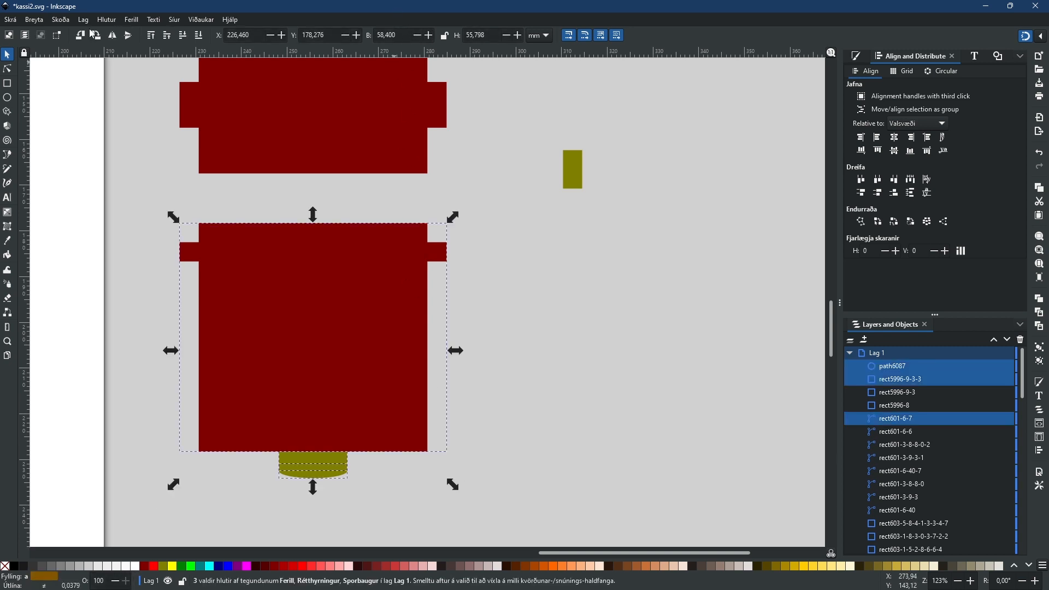
{"action": "left_click", "coordinate": [131, 21]}
{"action": "left_click", "coordinate": [134, 75]}
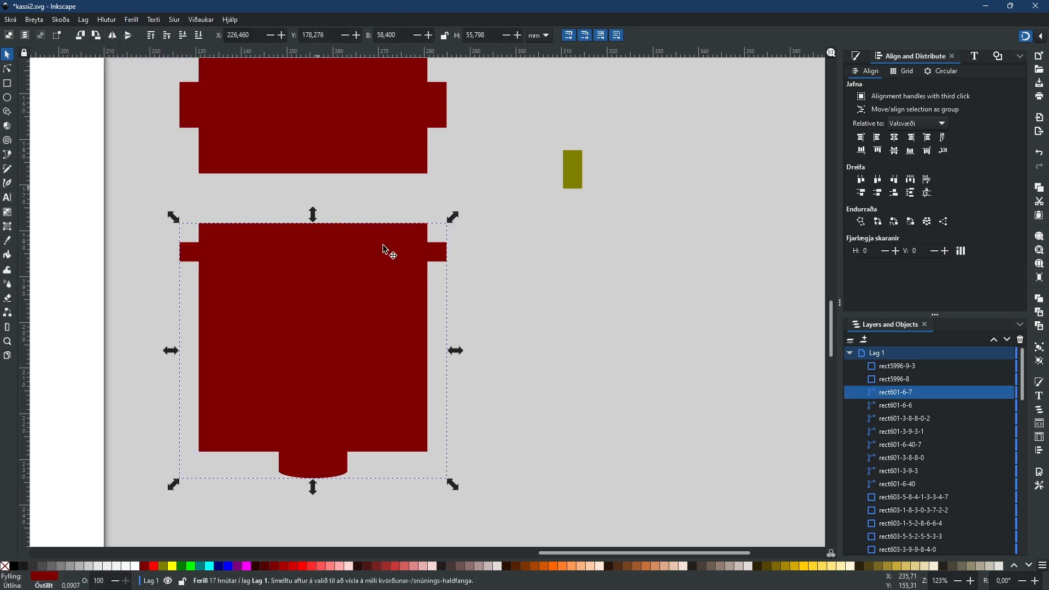
{"action": "left_click", "coordinate": [543, 316]}
Step: Move the finished lid up beside the narrow side panel of the copied panel set
{"action": "scroll", "coordinate": [600, 265], "scroll_direction": "down", "scroll_amount": 3}
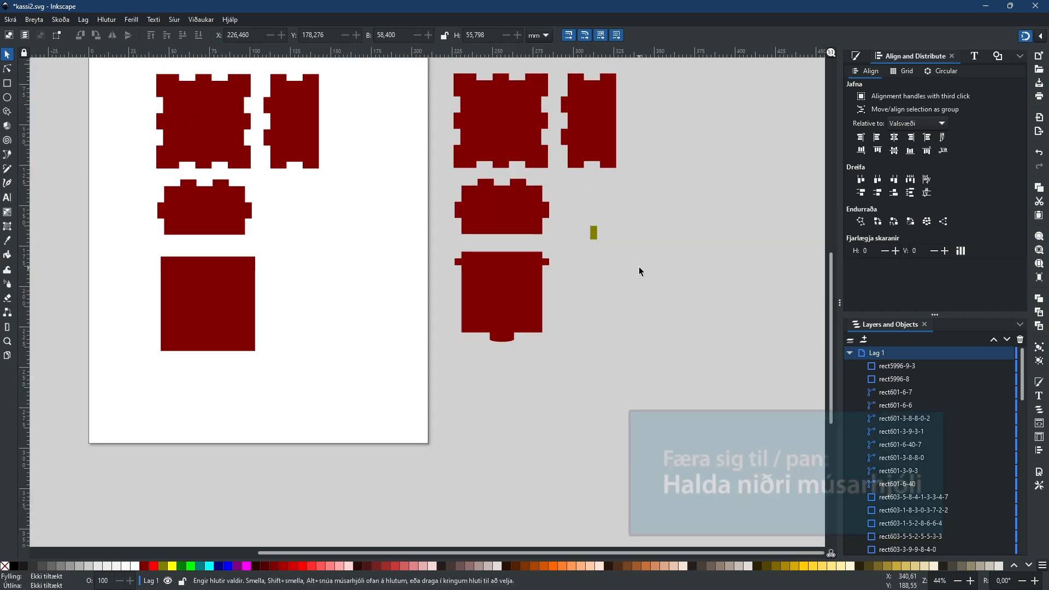
{"action": "left_click_drag", "start_coordinate": [574, 290], "coordinate": [424, 325]}
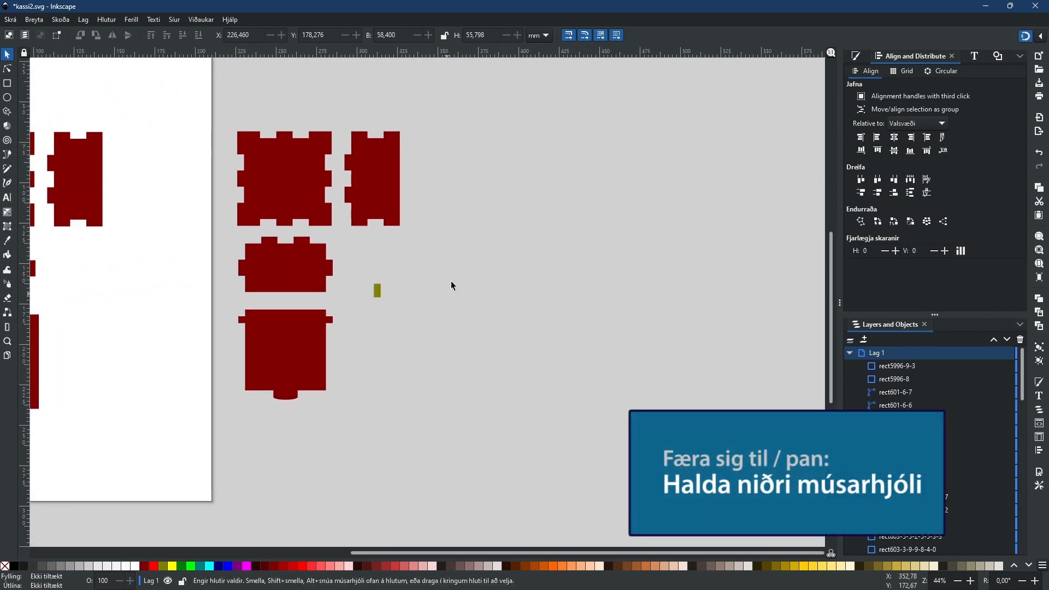
{"action": "left_click_drag", "start_coordinate": [269, 342], "coordinate": [454, 167]}
Step: Move the two stacked olive squares to the narrow side panel and snap them inside its upper-right corner
{"action": "left_click_drag", "start_coordinate": [356, 274], "coordinate": [407, 151]}
{"action": "scroll", "coordinate": [407, 147], "scroll_direction": "up", "scroll_amount": 4}
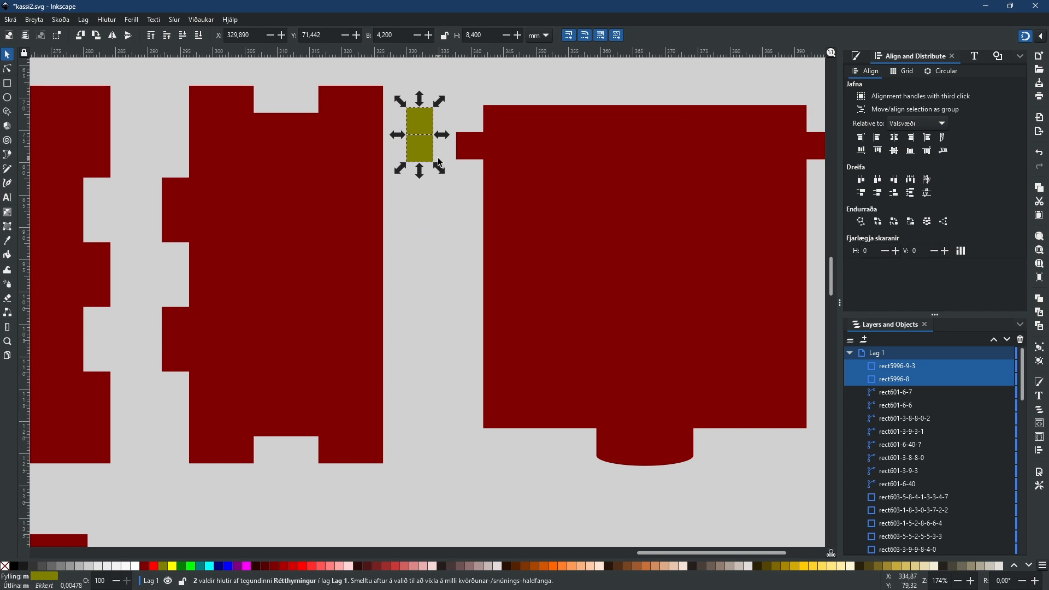
{"action": "left_click_drag", "start_coordinate": [533, 213], "coordinate": [514, 225]}
{"action": "left_click", "coordinate": [435, 74]}
{"action": "left_click_drag", "start_coordinate": [391, 87], "coordinate": [445, 179]}
{"action": "left_click_drag", "start_coordinate": [421, 121], "coordinate": [385, 93]}
{"action": "scroll", "coordinate": [370, 94], "scroll_direction": "up", "scroll_amount": 4}
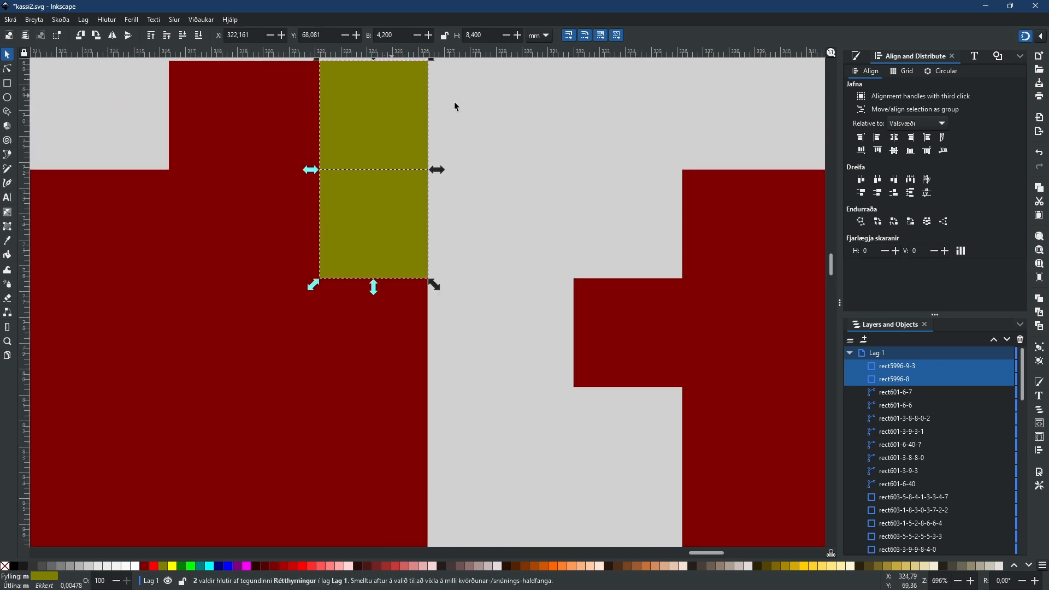
{"action": "left_click", "coordinate": [516, 157]}
Step: Copy and paste the lower olive square and snap the copy directly beneath it along the panel's right edge
{"action": "left_click", "coordinate": [398, 203]}
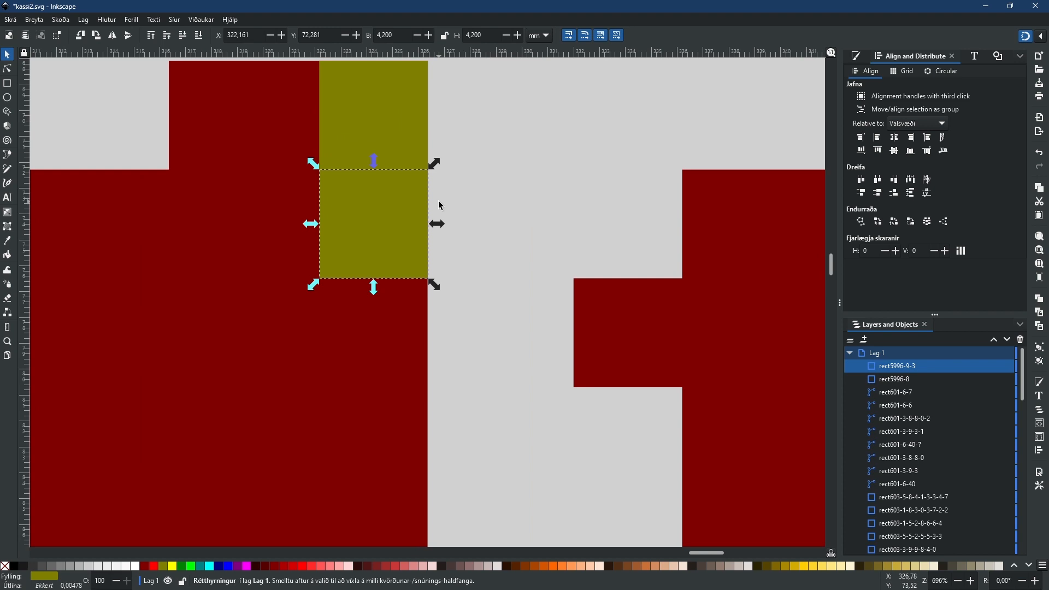
{"action": "key", "text": "ctrl+c"}
{"action": "key", "text": "ctrl+v"}
{"action": "left_click_drag", "start_coordinate": [464, 198], "coordinate": [398, 325]}
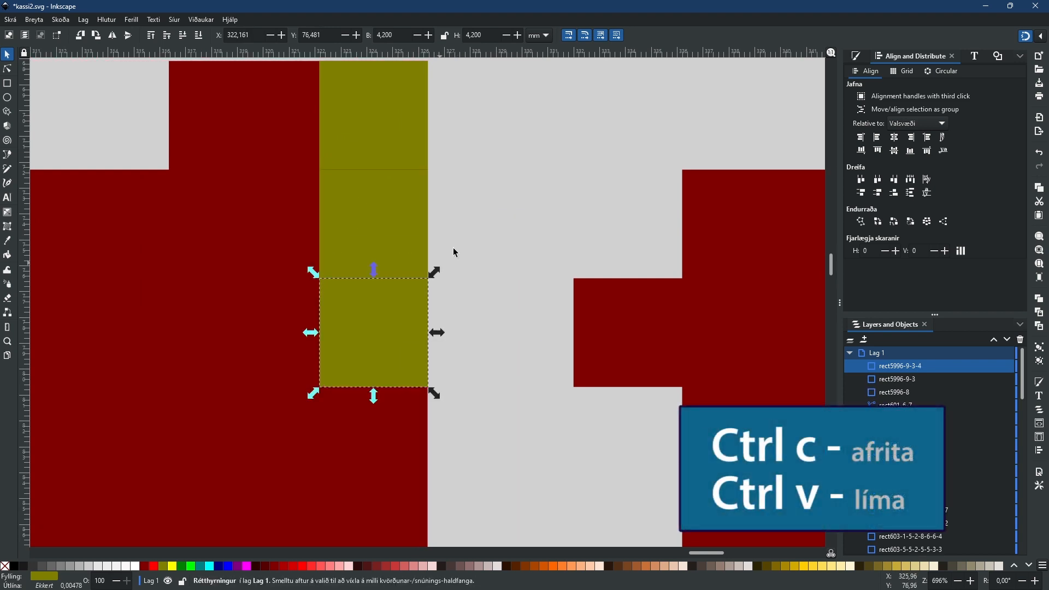
{"action": "left_click", "coordinate": [490, 212]}
Step: Duplicate the lowest olive square and snap the copy against its left side inside the narrow panel
{"action": "scroll", "coordinate": [490, 212], "scroll_direction": "down", "scroll_amount": 2}
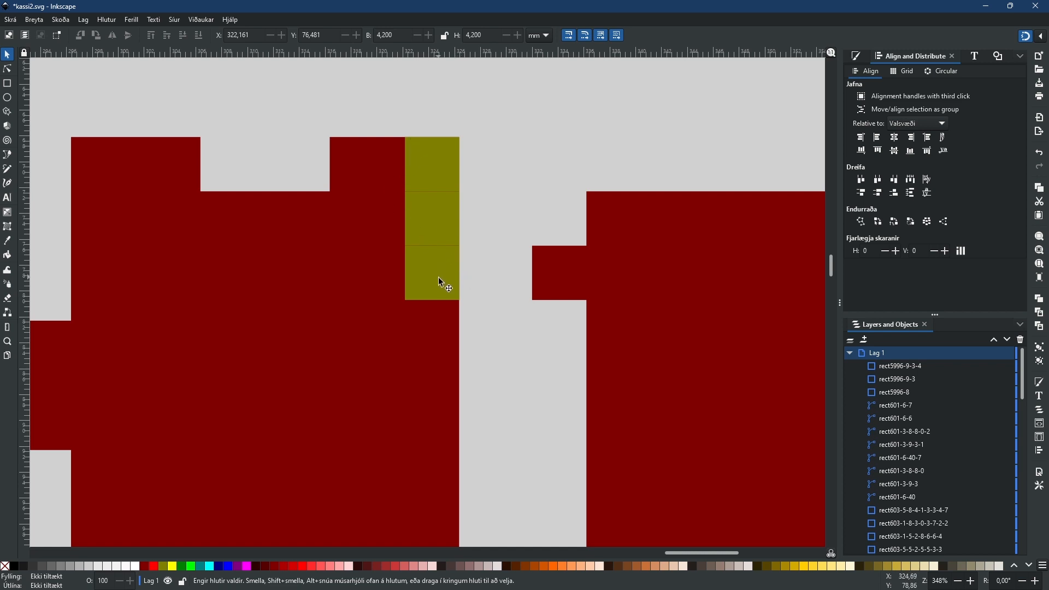
{"action": "left_click", "coordinate": [425, 297]}
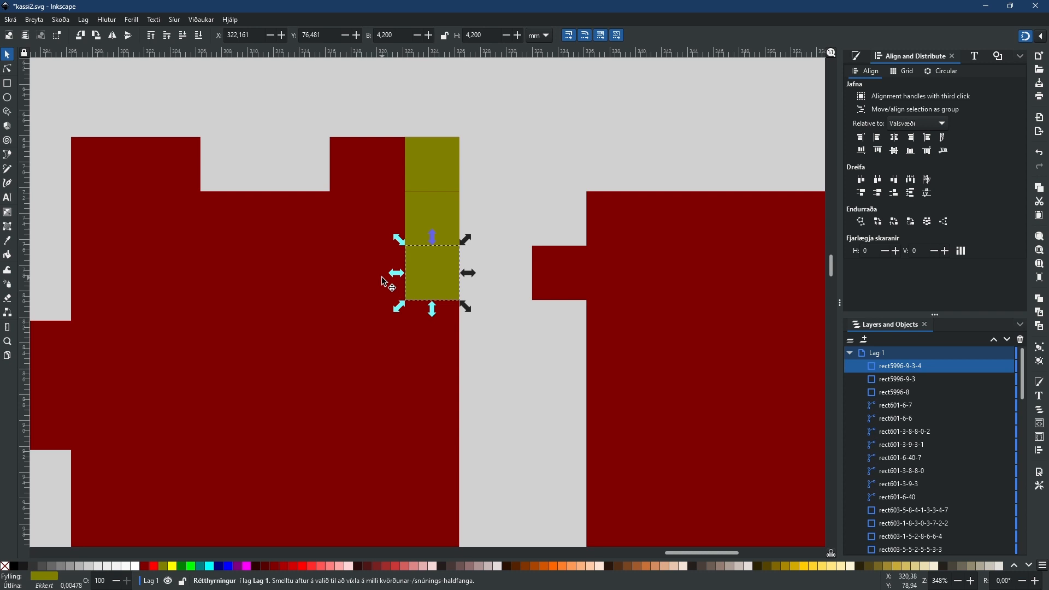
{"action": "key", "text": "ctrl+d"}
{"action": "left_click_drag", "start_coordinate": [445, 271], "coordinate": [390, 226]}
{"action": "scroll", "coordinate": [399, 261], "scroll_direction": "up", "scroll_amount": 3}
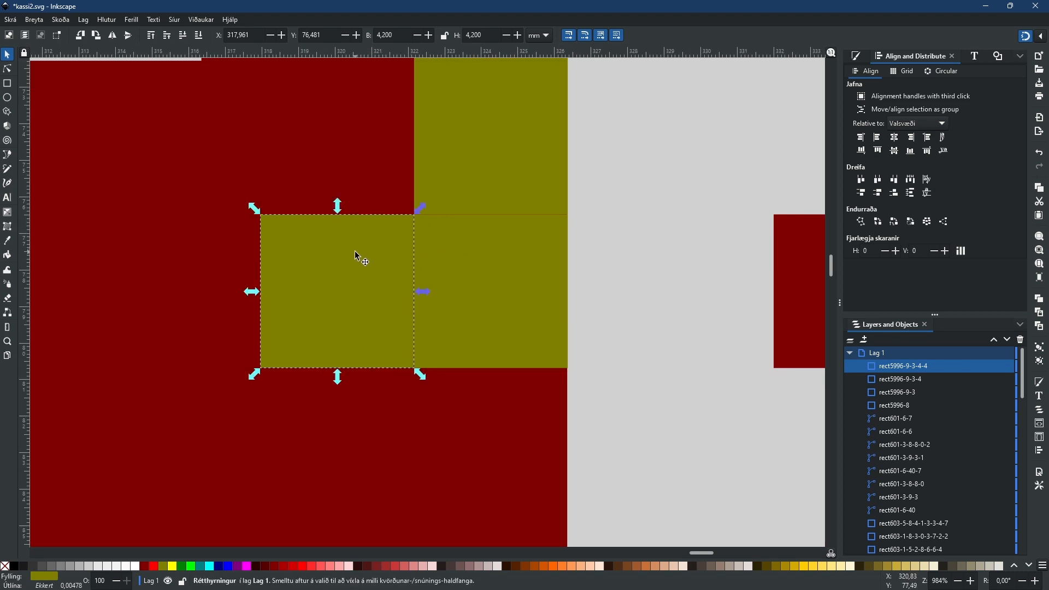
{"action": "left_click", "coordinate": [600, 234]}
Step: Move the column of three olive spacer squares off the narrow panel, leaving the single inner square in place
{"action": "scroll", "coordinate": [599, 235], "scroll_direction": "down", "scroll_amount": 3}
{"action": "left_click_drag", "start_coordinate": [524, 102], "coordinate": [618, 333]}
{"action": "left_click_drag", "start_coordinate": [572, 199], "coordinate": [113, 182]}
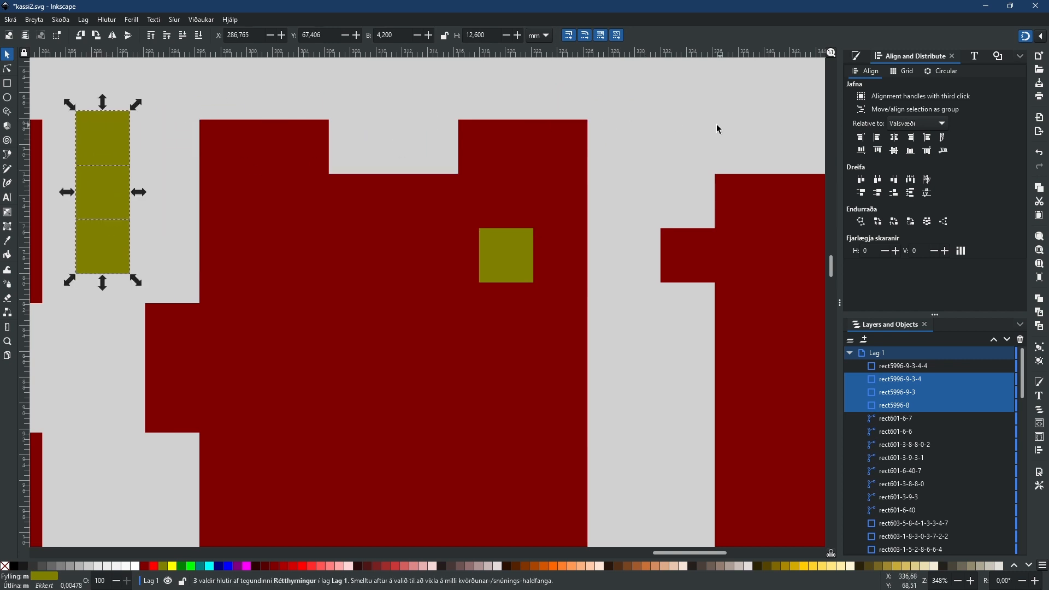
{"action": "left_click", "coordinate": [666, 123]}
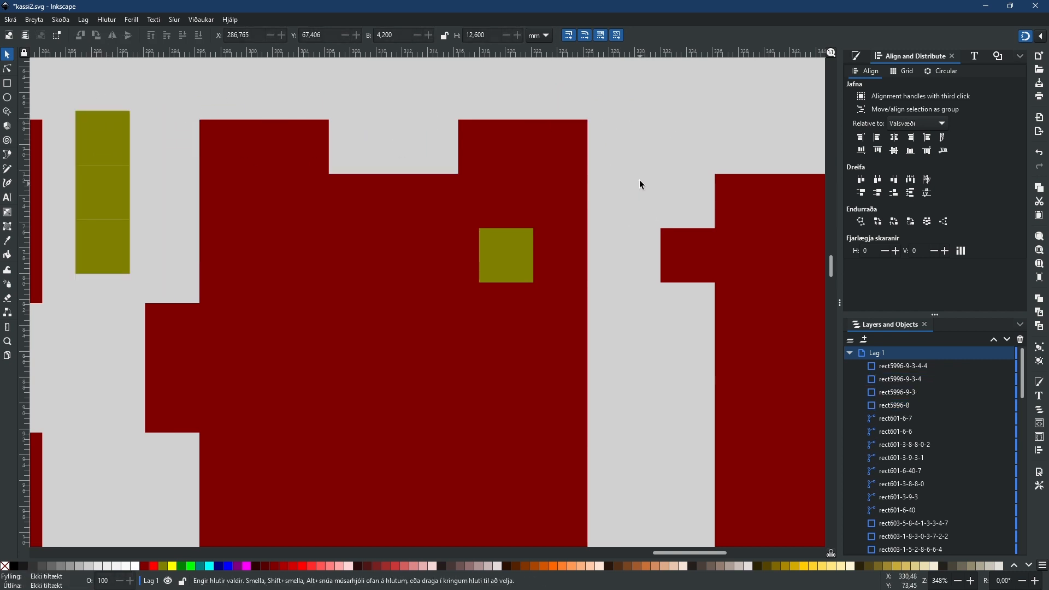
{"action": "left_click", "coordinate": [529, 251]}
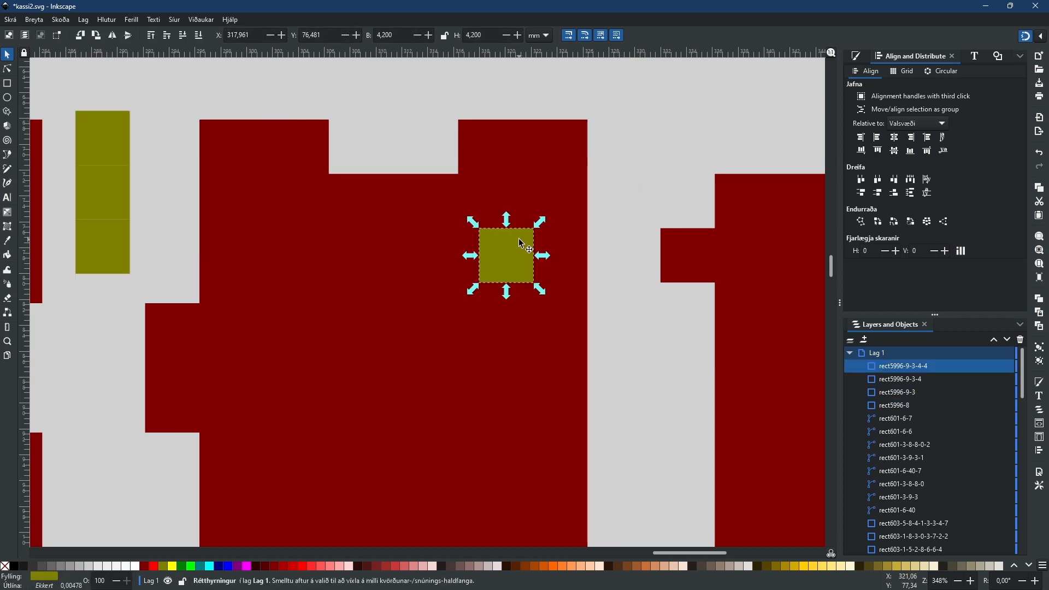
{"action": "left_click", "coordinate": [622, 226]}
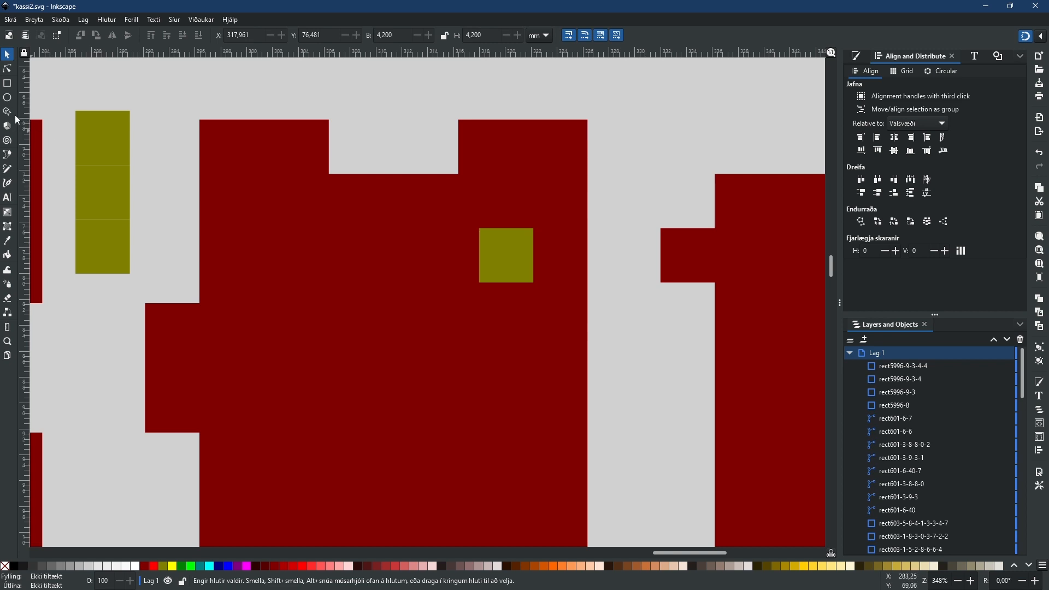
Step: Draw a circle about 10.3 mm in diameter and snap it centred over the olive square on the narrow panel
{"action": "left_click", "coordinate": [8, 99]}
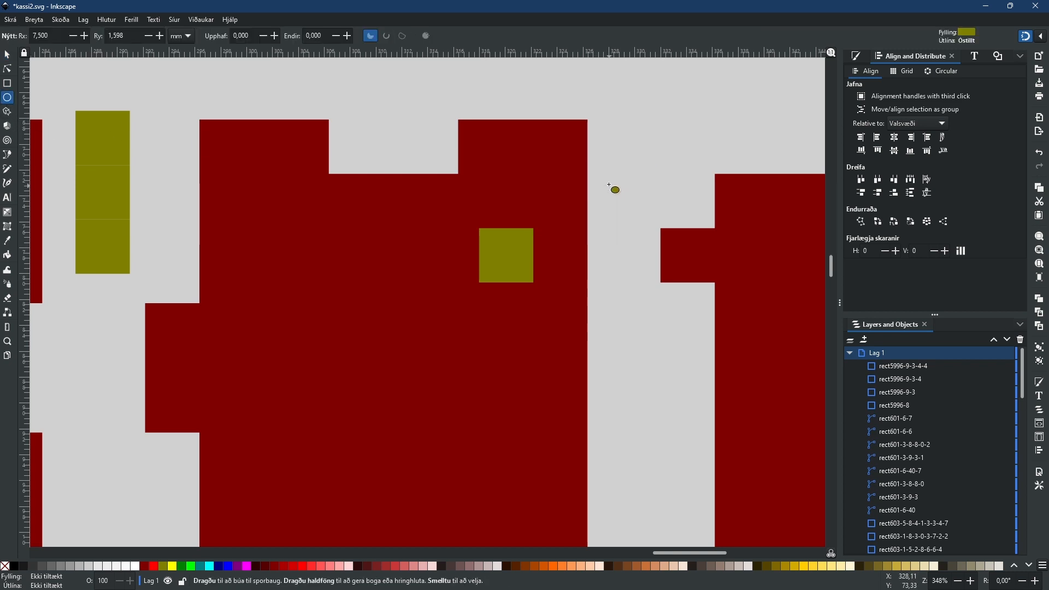
{"action": "left_click_drag", "start_coordinate": [615, 193], "coordinate": [752, 350]}
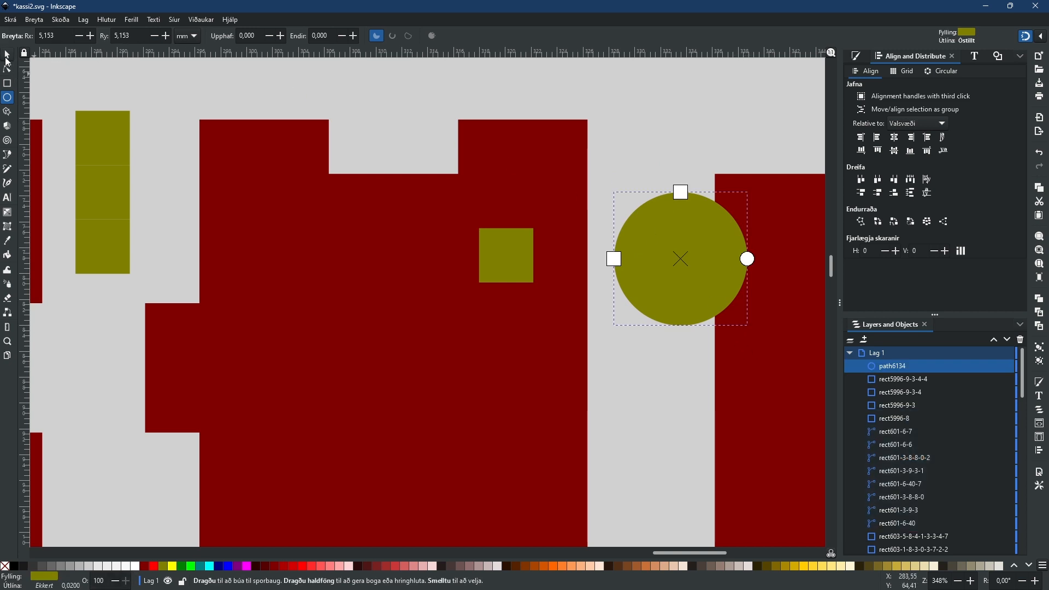
{"action": "left_click", "coordinate": [6, 56]}
{"action": "left_click_drag", "start_coordinate": [650, 234], "coordinate": [481, 227]}
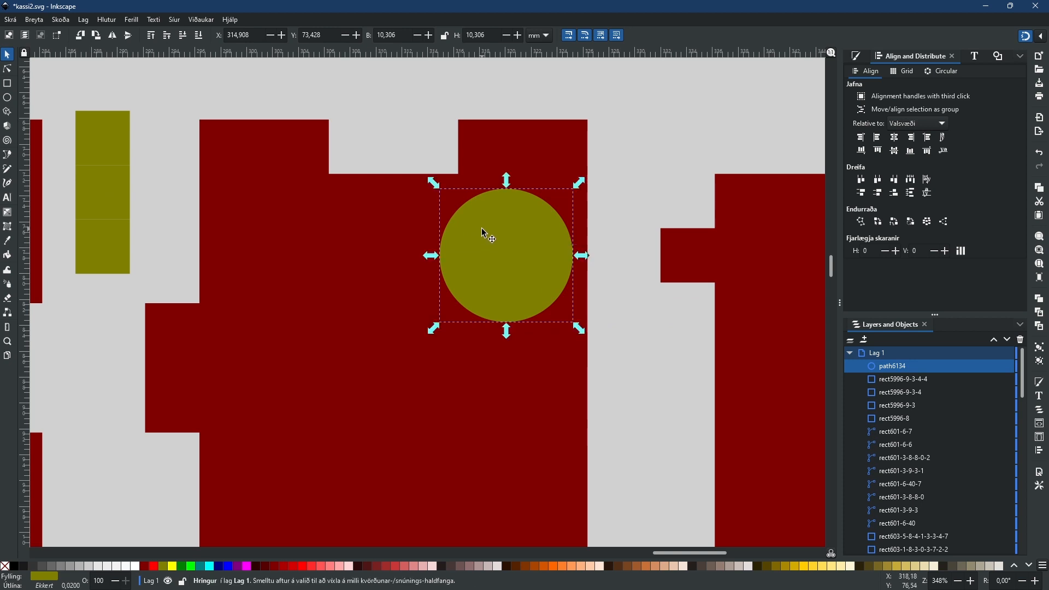
Step: Lower the circle's opacity to 78% and scale it uniformly about its centre to about 6.2 mm in diameter
{"action": "mouse_move", "coordinate": [65, 574]}
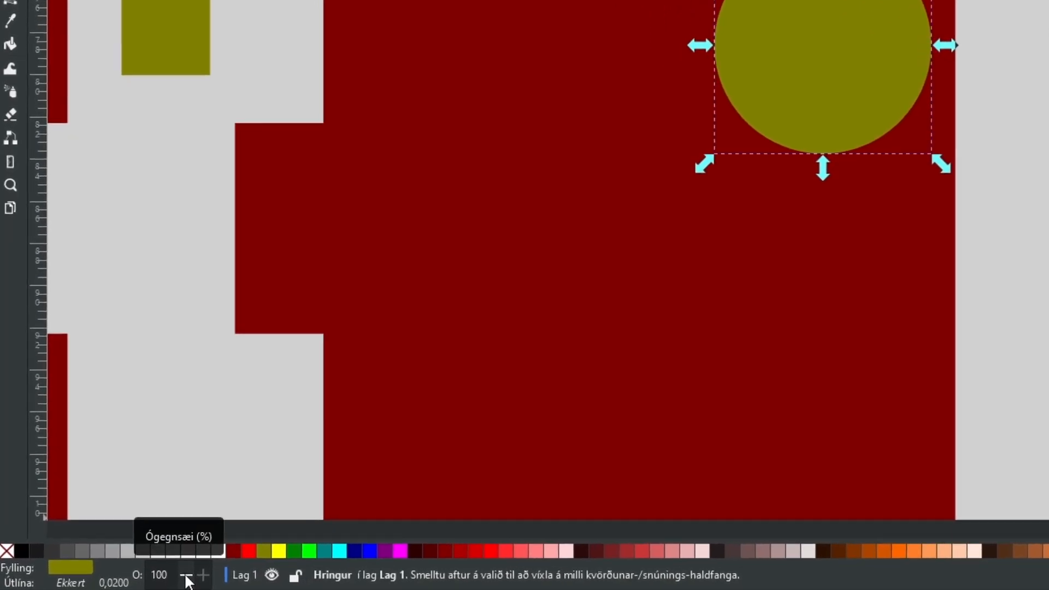
{"action": "left_click", "coordinate": [197, 575]}
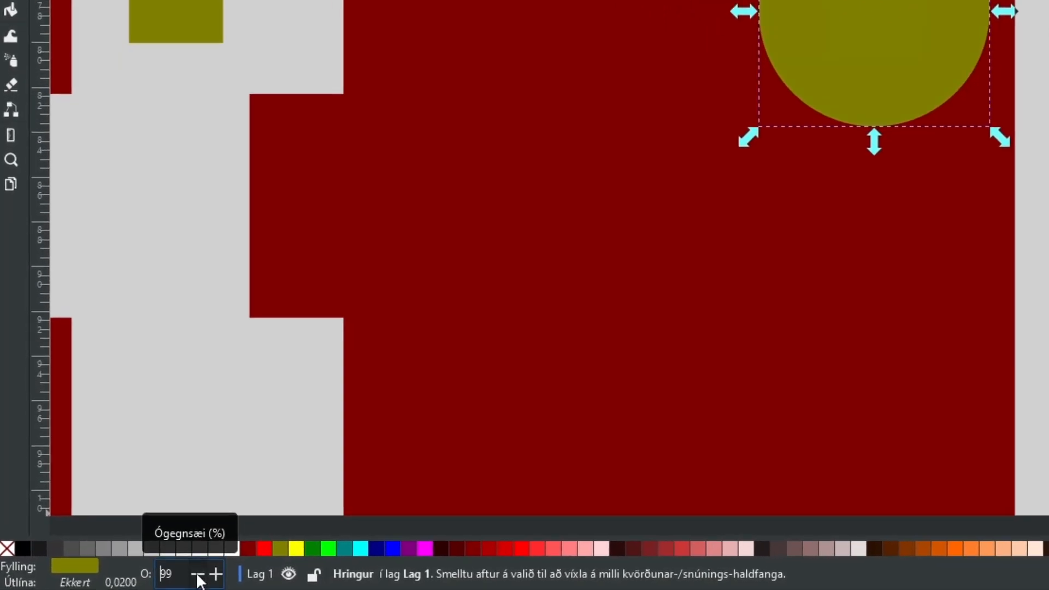
{"action": "left_click", "coordinate": [198, 575]}
{"action": "left_click", "coordinate": [198, 575]}
{"action": "left_click", "coordinate": [198, 575]}
{"action": "left_click", "coordinate": [198, 575]}
{"action": "left_click", "coordinate": [198, 575]}
{"action": "left_click", "coordinate": [198, 575]}
{"action": "left_click", "coordinate": [198, 575]}
{"action": "left_click", "coordinate": [198, 575]}
{"action": "left_click", "coordinate": [198, 575]}
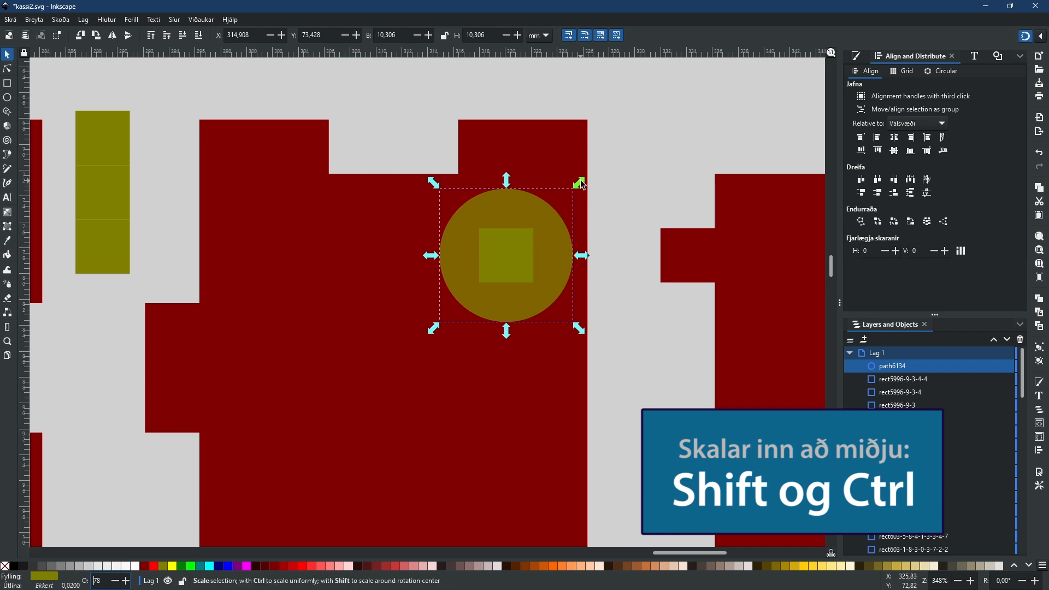
{"action": "left_click_drag", "start_coordinate": [583, 185], "coordinate": [558, 209]}
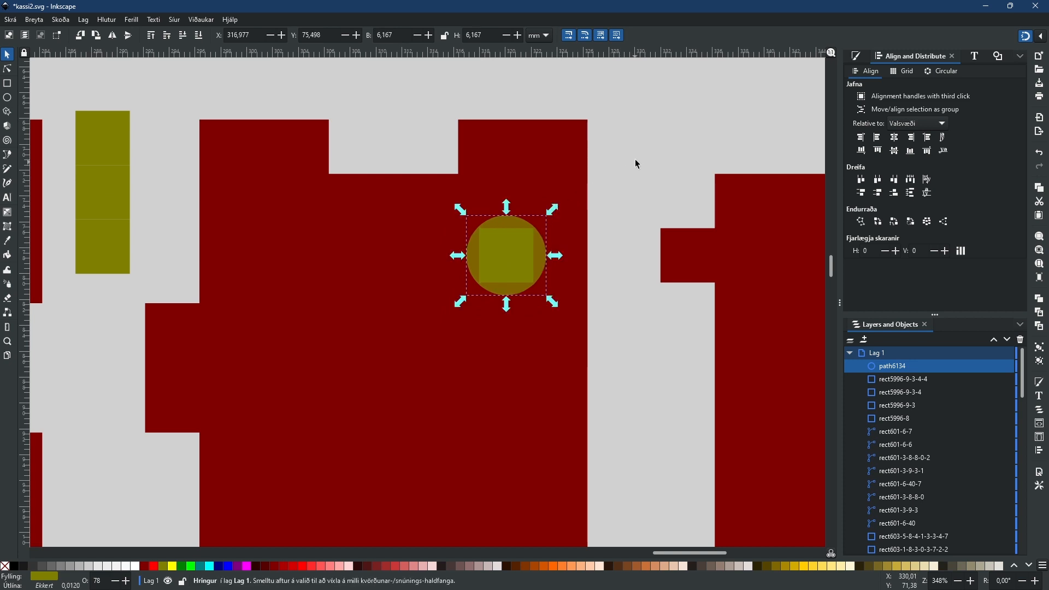
Step: Subtract the circle from the narrow side panel with Difference (Mismunur) to cut the hinge hole
{"action": "key", "text": "shift"}
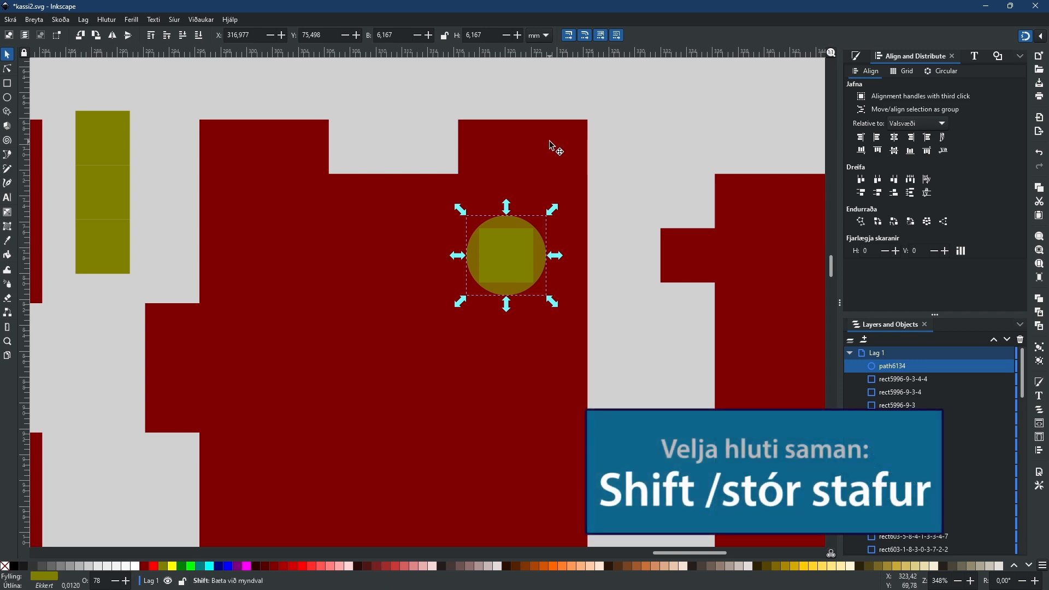
{"action": "left_click", "coordinate": [552, 147], "text": "shift"}
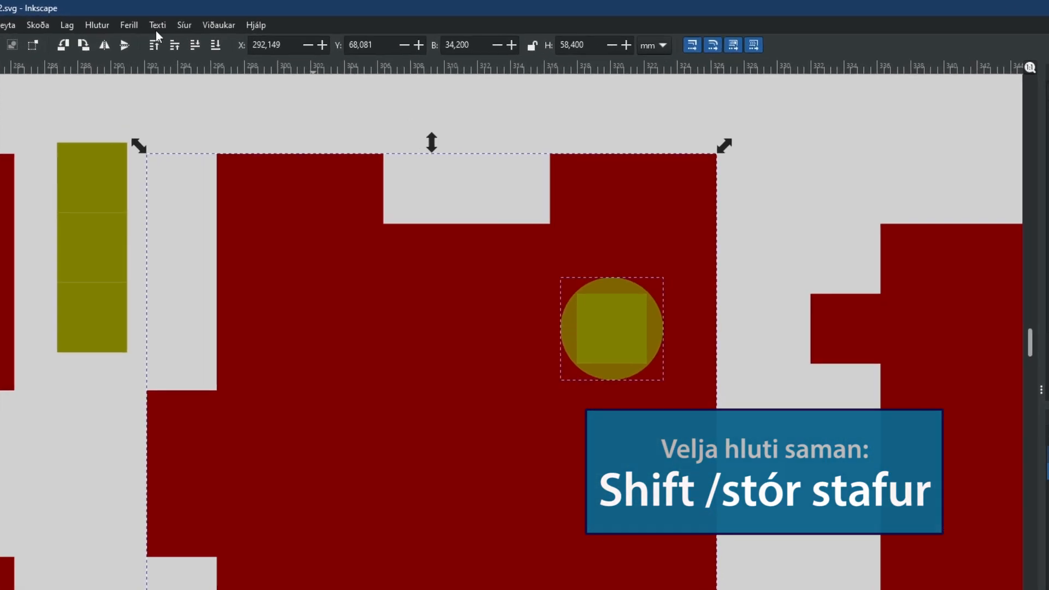
{"action": "left_click", "coordinate": [129, 24]}
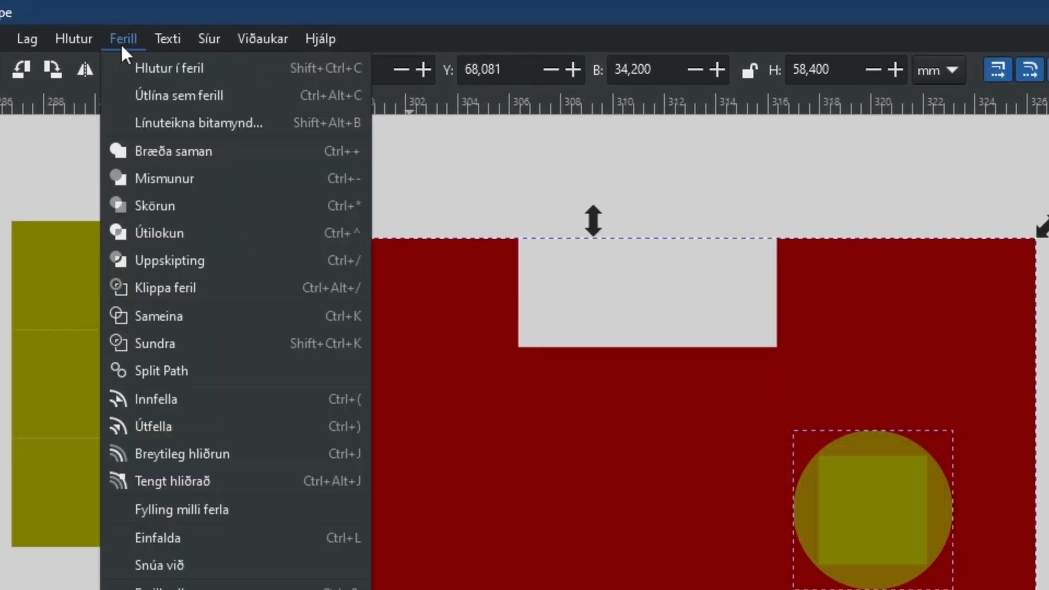
{"action": "left_click", "coordinate": [172, 177]}
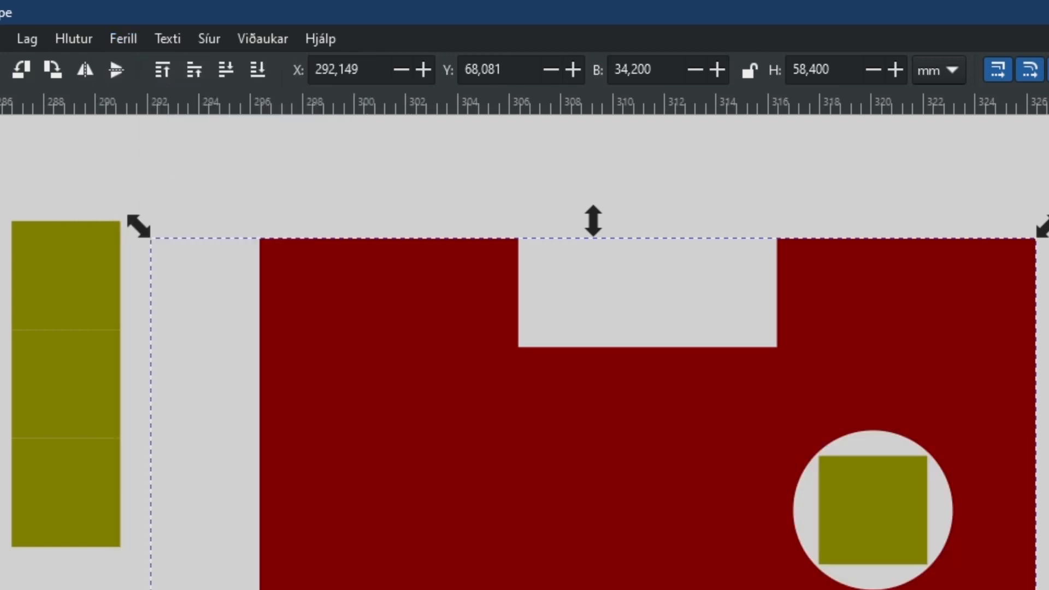
Step: Move the olive square out of the hinge hole to the empty area above and right of the narrow panel
{"action": "left_click_drag", "start_coordinate": [891, 524], "coordinate": [1048, 186]}
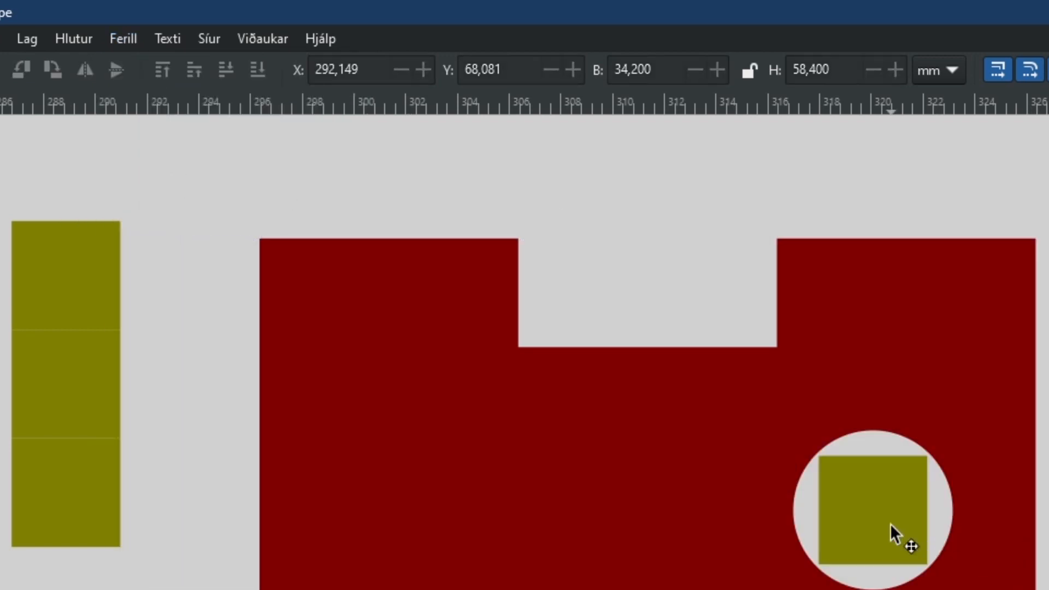
{"action": "left_click", "coordinate": [633, 188]}
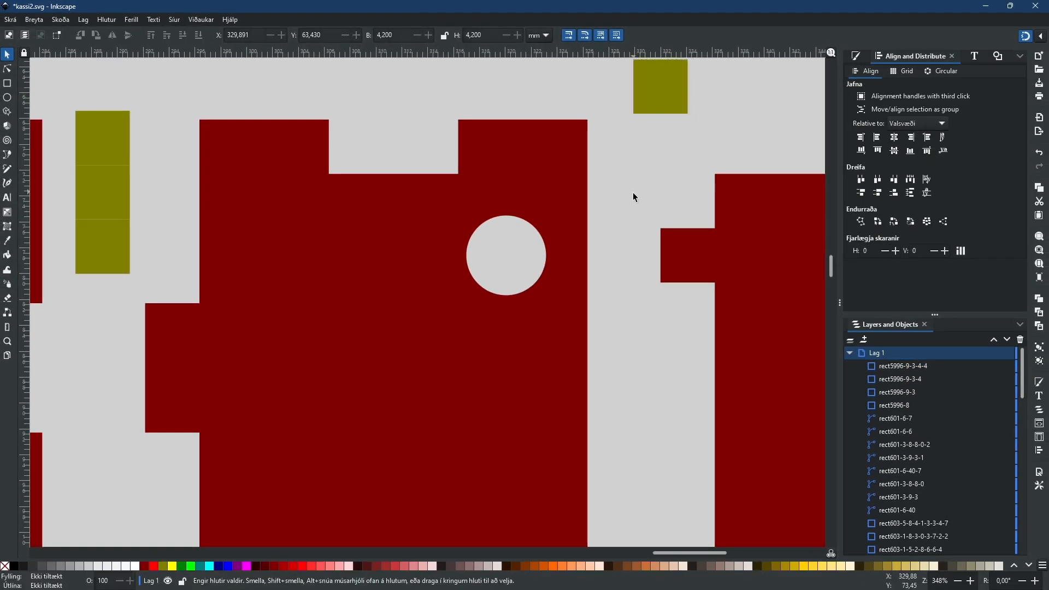
{"action": "scroll", "coordinate": [634, 194], "scroll_direction": "down", "scroll_amount": 4}
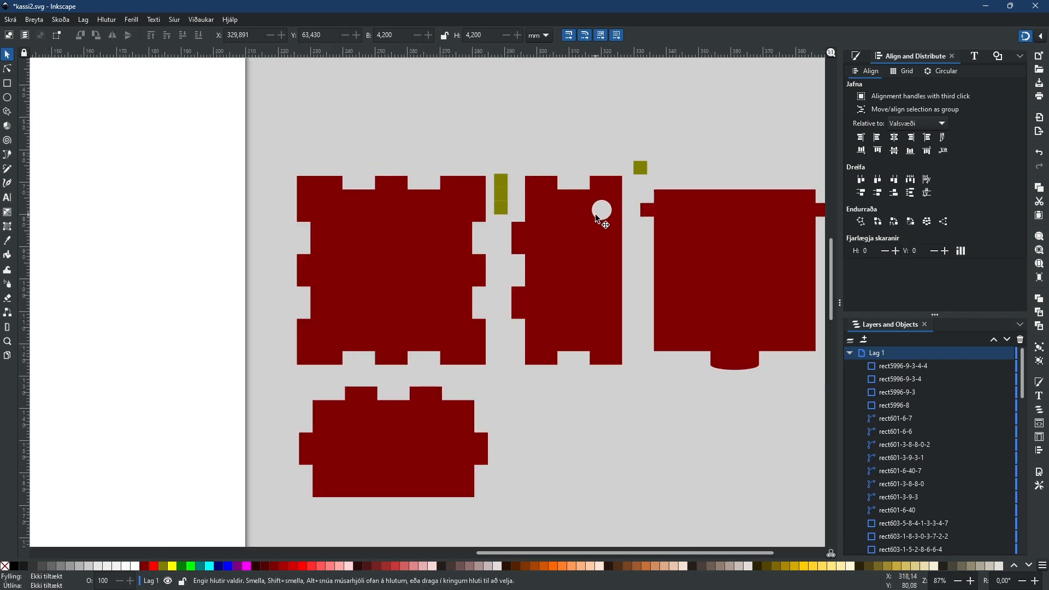
Step: Delete the loose olive square and move the olive column of three squares onto the page, beside the narrow panel without a hole
{"action": "left_click", "coordinate": [641, 170]}
{"action": "key", "text": "Delete"}
{"action": "left_click_drag", "start_coordinate": [492, 163], "coordinate": [516, 241]}
{"action": "left_click_drag", "start_coordinate": [493, 188], "coordinate": [135, 231]}
{"action": "scroll", "coordinate": [244, 248], "scroll_direction": "down", "scroll_amount": 2, "text": "ctrl"}
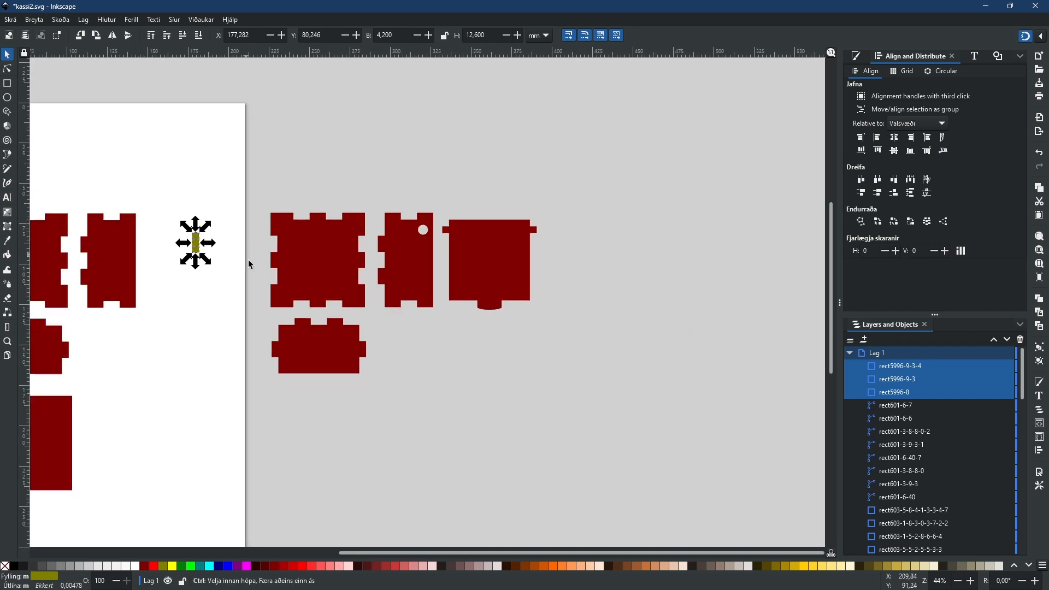
{"action": "left_click_drag", "start_coordinate": [248, 295], "coordinate": [527, 311]}
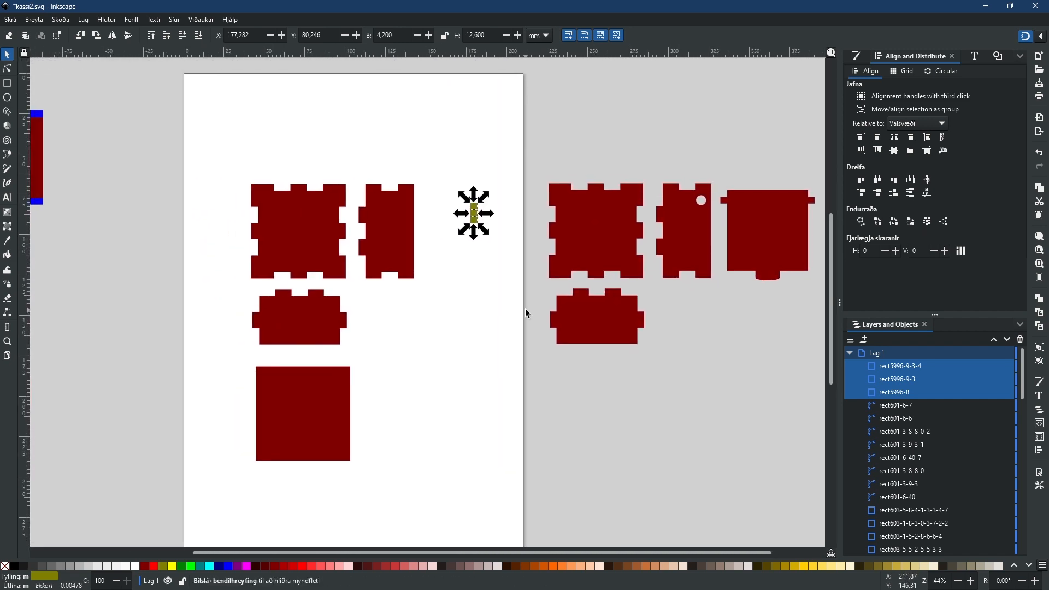
Step: Move the olive column onto the plain square panel, flush with its upper edge near the right corner
{"action": "left_click", "coordinate": [445, 178]}
{"action": "left_click_drag", "start_coordinate": [459, 188], "coordinate": [492, 245]}
{"action": "left_click_drag", "start_coordinate": [476, 209], "coordinate": [343, 390]}
{"action": "scroll", "coordinate": [361, 393], "scroll_direction": "up", "scroll_amount": 3}
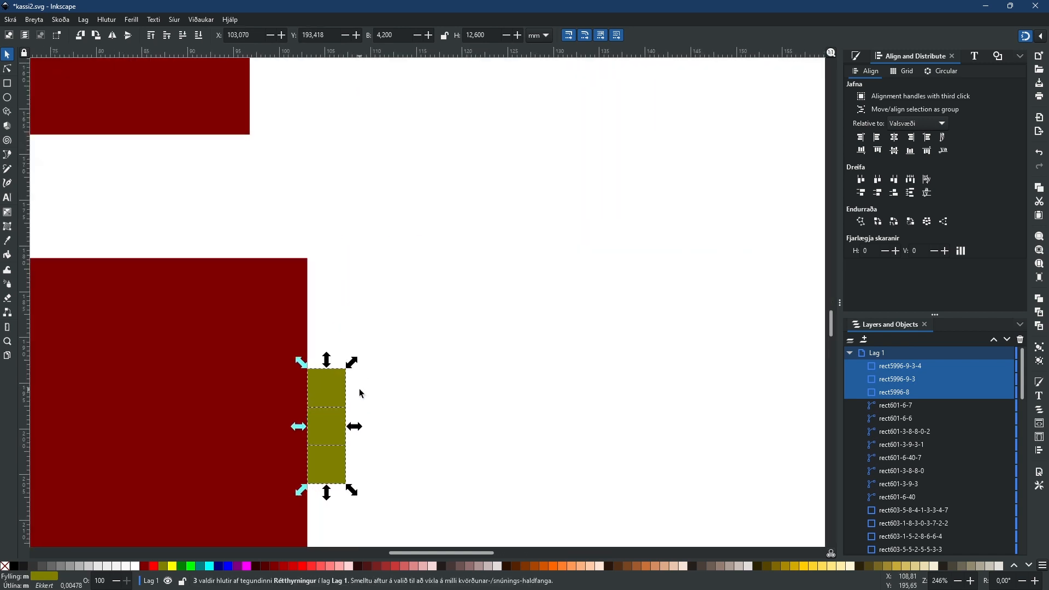
{"action": "scroll", "coordinate": [356, 385], "scroll_direction": "down", "scroll_amount": 3}
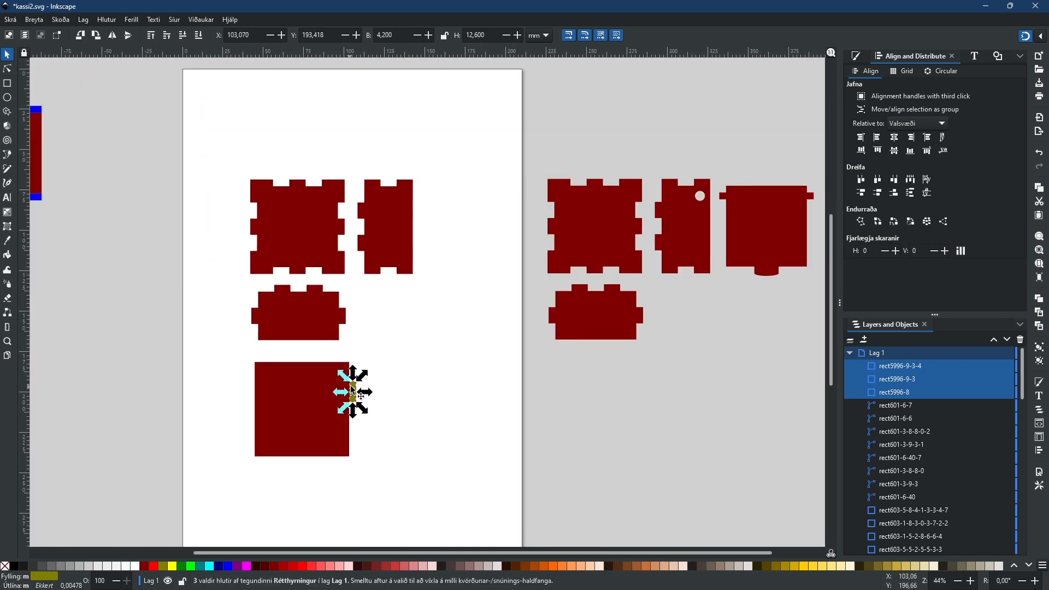
{"action": "mouse_move", "coordinate": [354, 385]}
{"action": "left_mouse_down"}
{"action": "mouse_move", "coordinate": [338, 364]}
{"action": "mouse_move", "coordinate": [364, 367]}
{"action": "mouse_move", "coordinate": [344, 374]}
{"action": "left_mouse_up"}
{"action": "scroll", "coordinate": [342, 367], "scroll_direction": "up", "scroll_amount": 3}
{"action": "key", "text": "ctrl+z"}
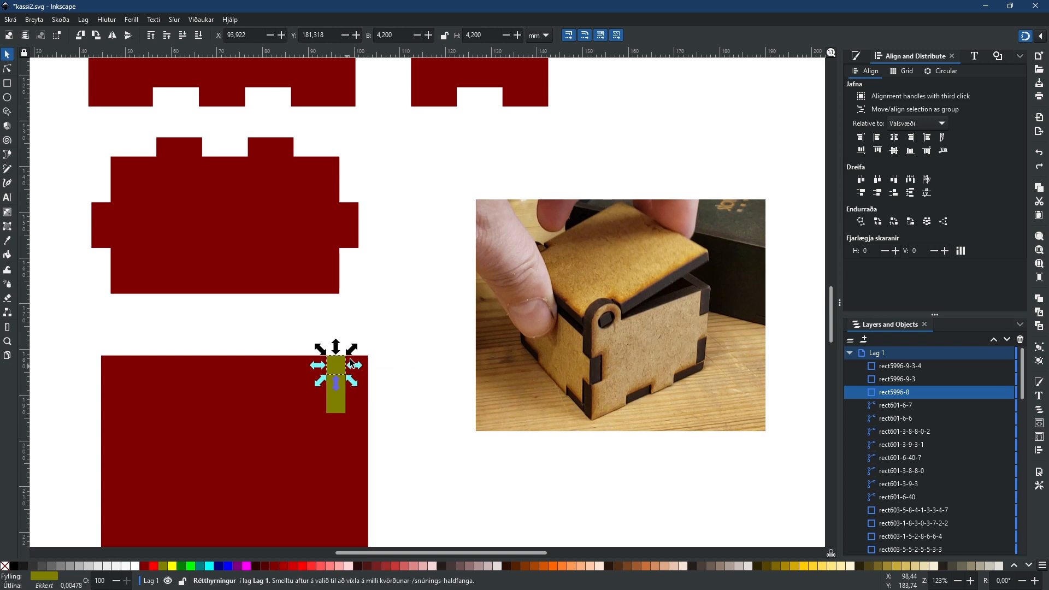
Step: Snap the whole olive column into the plain panel's upper right corner, inside its edges
{"action": "left_click_drag", "start_coordinate": [301, 340], "coordinate": [363, 435]}
{"action": "left_click_drag", "start_coordinate": [335, 363], "coordinate": [388, 356]}
{"action": "scroll", "coordinate": [359, 365], "scroll_direction": "up", "scroll_amount": 7}
{"action": "scroll", "coordinate": [551, 269], "scroll_direction": "down", "scroll_amount": 5}
{"action": "scroll", "coordinate": [551, 269], "scroll_direction": "down", "scroll_amount": 2}
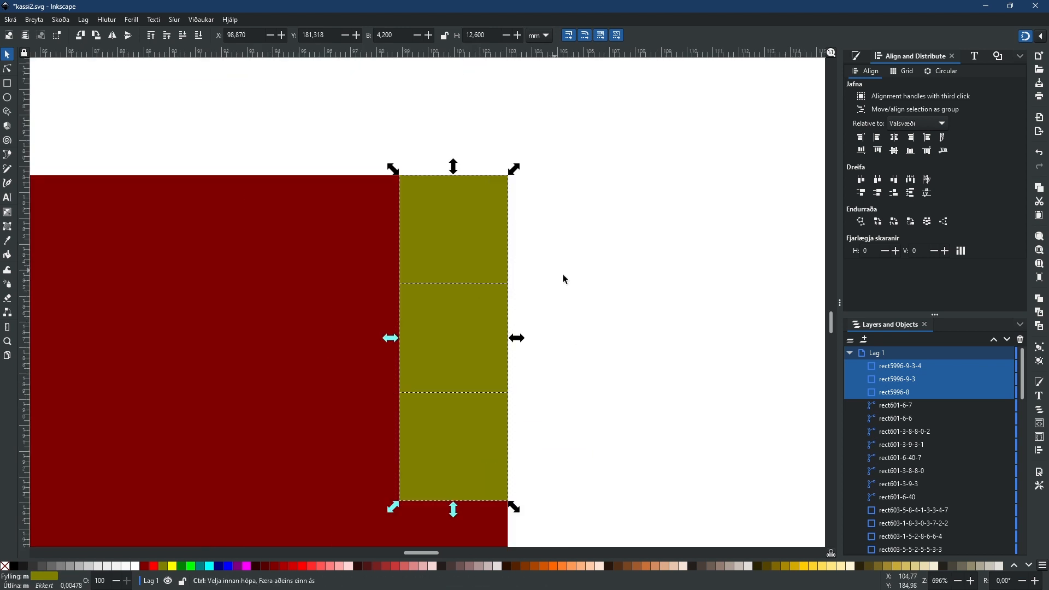
{"action": "left_click", "coordinate": [601, 277]}
{"action": "scroll", "coordinate": [598, 275], "scroll_direction": "down", "scroll_amount": 2}
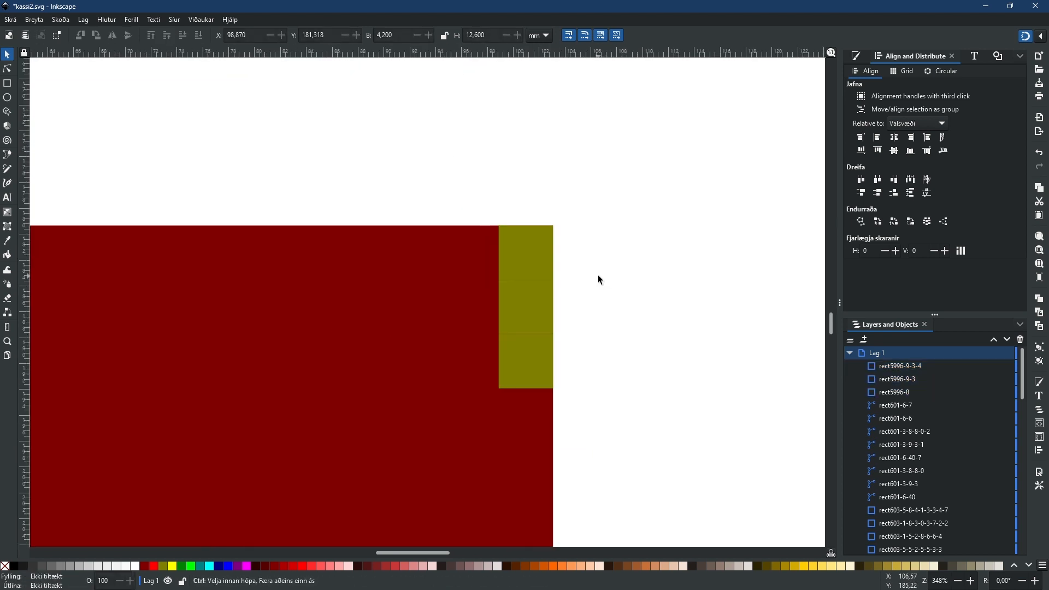
Step: Duplicate the olive column into the plain panel's upper left corner and paste a spare column beside the narrow panel
{"action": "left_click", "coordinate": [529, 252]}
{"action": "left_click_drag", "start_coordinate": [418, 187], "coordinate": [575, 446]}
{"action": "scroll", "coordinate": [584, 434], "scroll_direction": "down", "scroll_amount": 2}
{"action": "scroll", "coordinate": [582, 436], "scroll_direction": "down", "scroll_amount": 1}
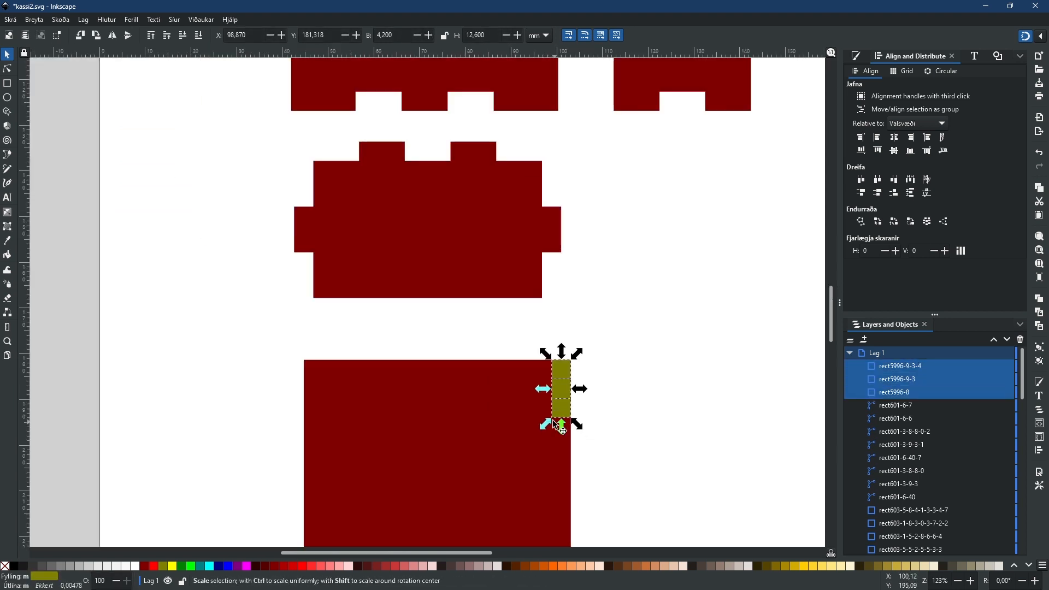
{"action": "key", "text": "ctrl+d"}
{"action": "left_click_drag", "start_coordinate": [554, 362], "coordinate": [314, 373]}
{"action": "scroll", "coordinate": [345, 360], "scroll_direction": "down", "scroll_amount": 2}
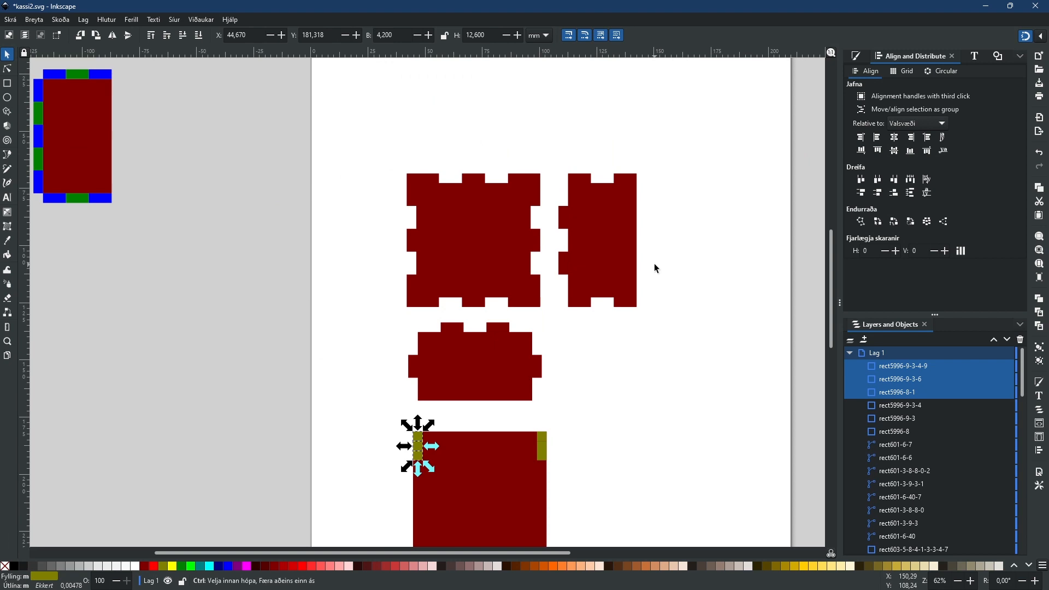
{"action": "key", "text": "ctrl+v"}
{"action": "left_click", "coordinate": [638, 396]}
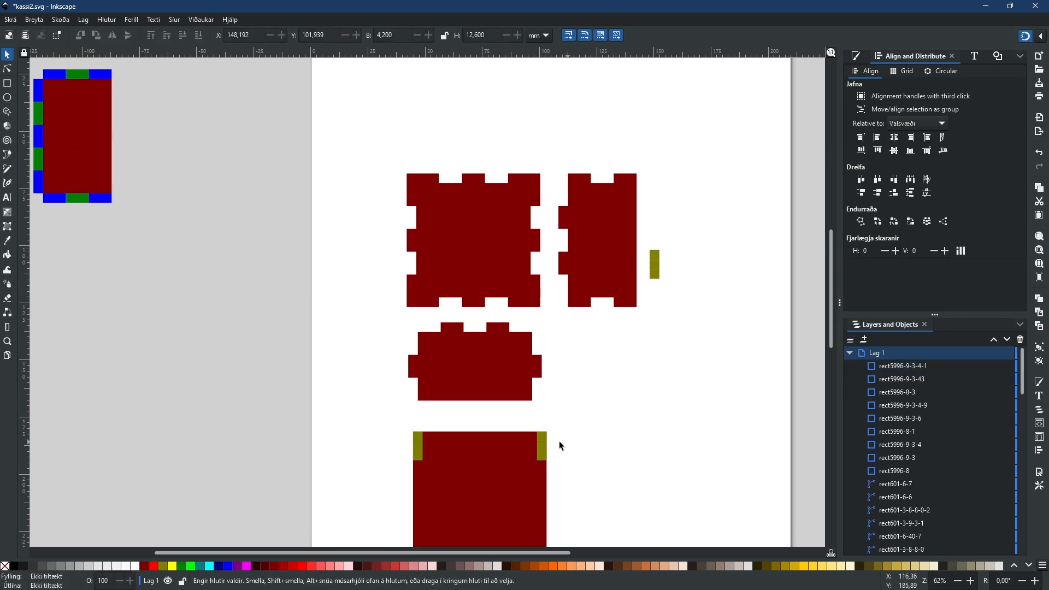
Step: Subtract the uppermost olive square at the right corner from the plain panel with Difference (Mismunur)
{"action": "scroll", "coordinate": [555, 441], "scroll_direction": "up", "scroll_amount": 3}
{"action": "scroll", "coordinate": [524, 426], "scroll_direction": "down", "scroll_amount": 1}
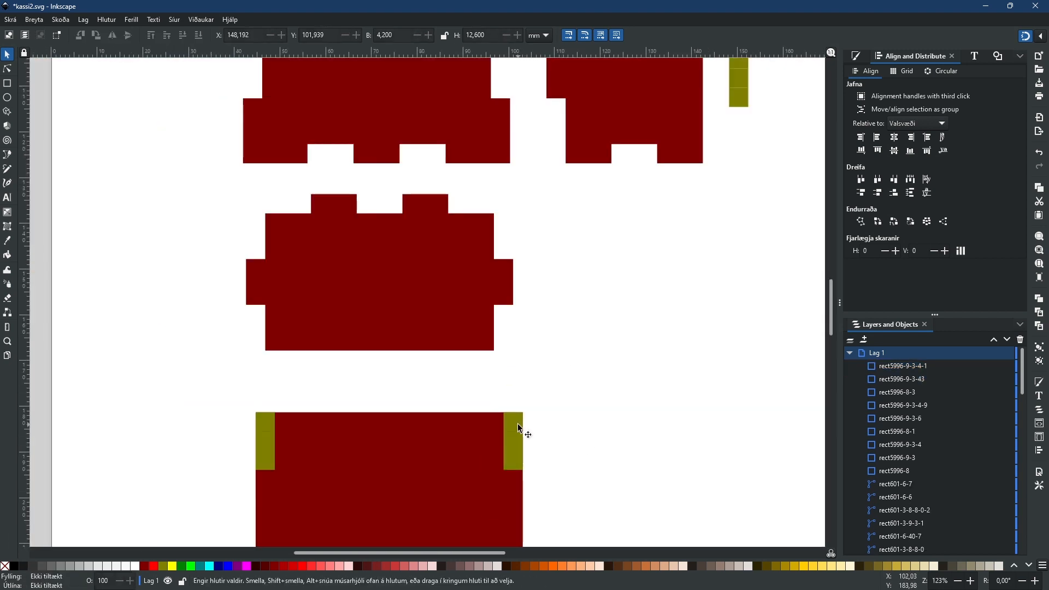
{"action": "left_click", "coordinate": [517, 424]}
{"action": "scroll", "coordinate": [558, 393], "scroll_direction": "down", "scroll_amount": 4}
{"action": "scroll", "coordinate": [537, 318], "scroll_direction": "down", "scroll_amount": 4}
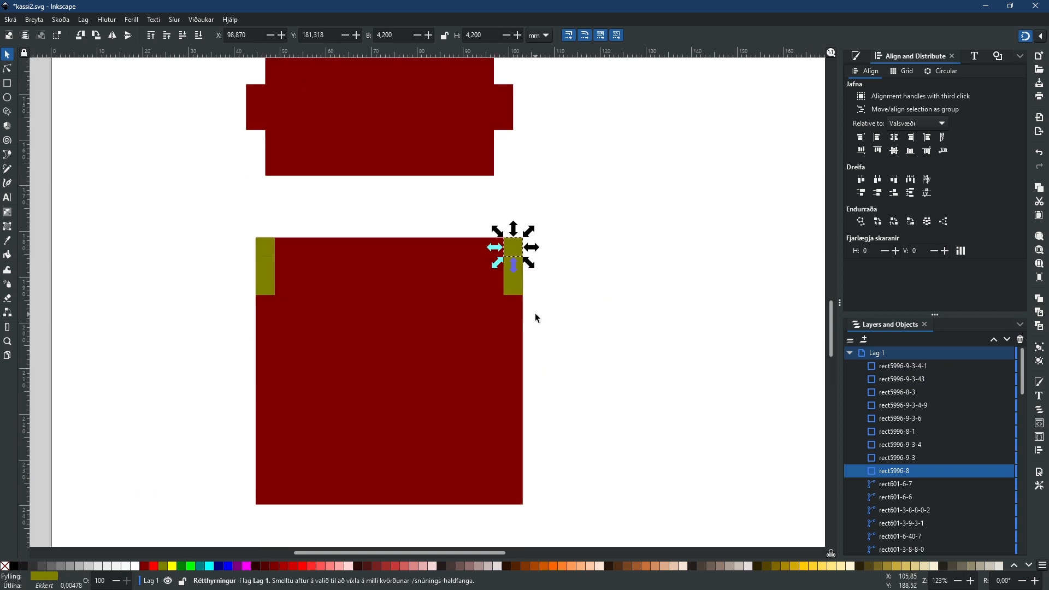
{"action": "left_click", "coordinate": [430, 271], "text": "shift"}
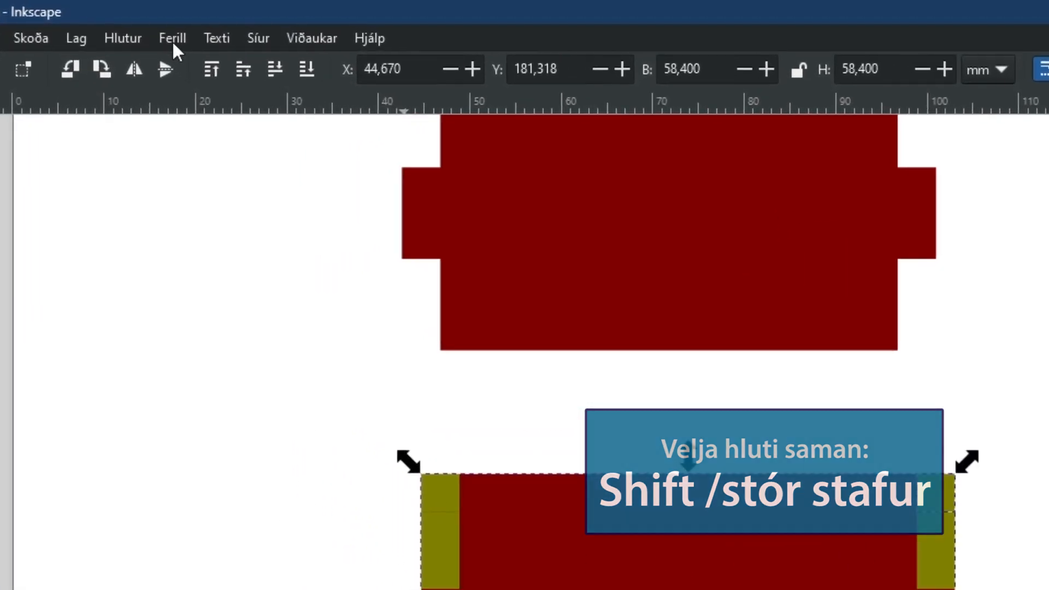
{"action": "left_click", "coordinate": [131, 19]}
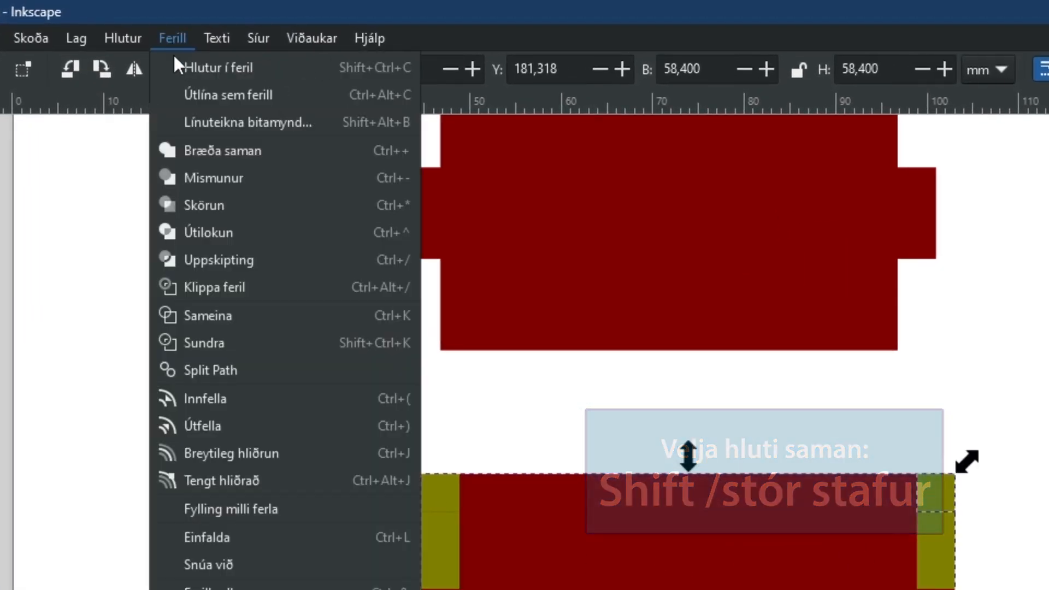
{"action": "left_click", "coordinate": [213, 178]}
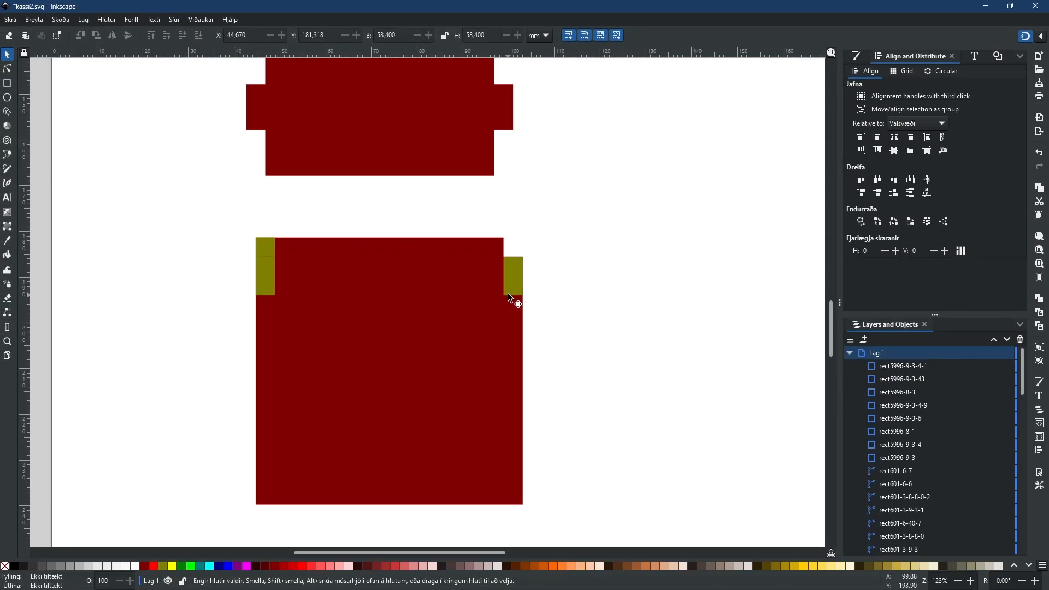
Step: Try to subtract the lower right, lower left and upper left olive squares from the panel in one Difference
{"action": "left_click", "coordinate": [508, 293]}
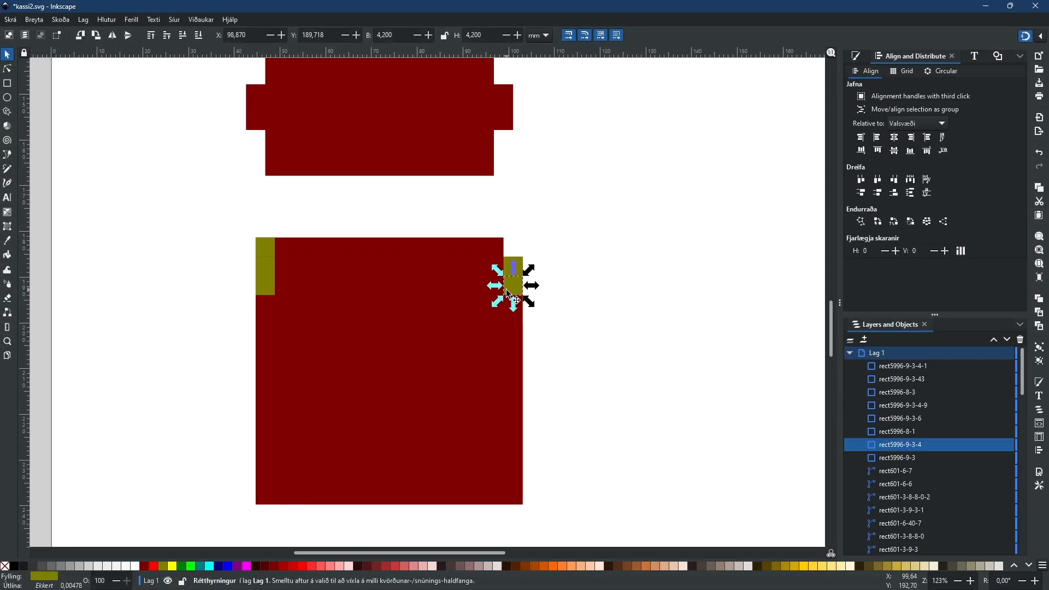
{"action": "left_click", "coordinate": [265, 290], "text": "shift"}
{"action": "left_click", "coordinate": [264, 252], "text": "shift"}
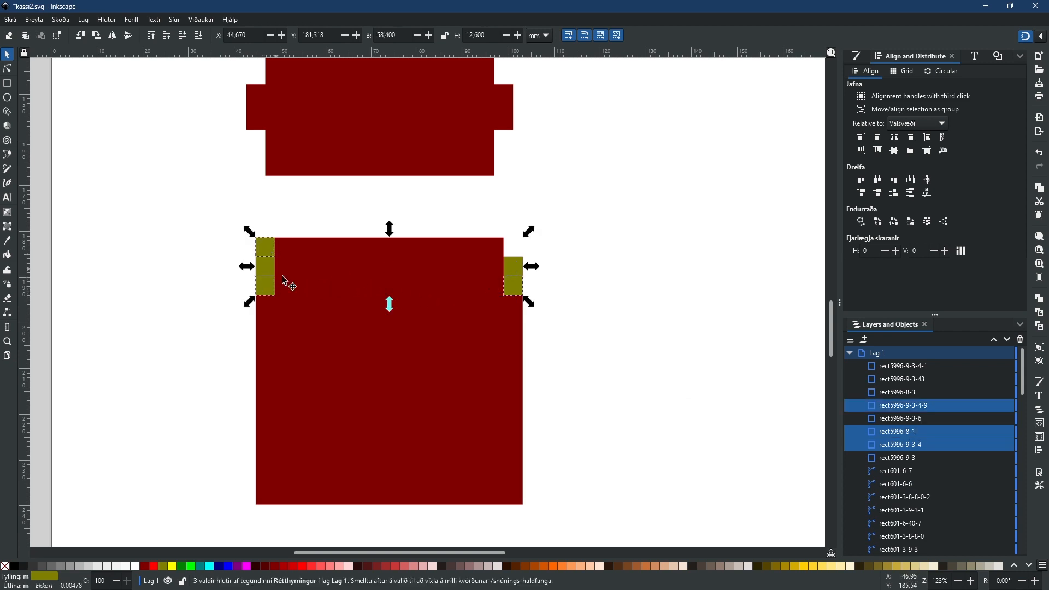
{"action": "left_click", "coordinate": [361, 353], "text": "shift"}
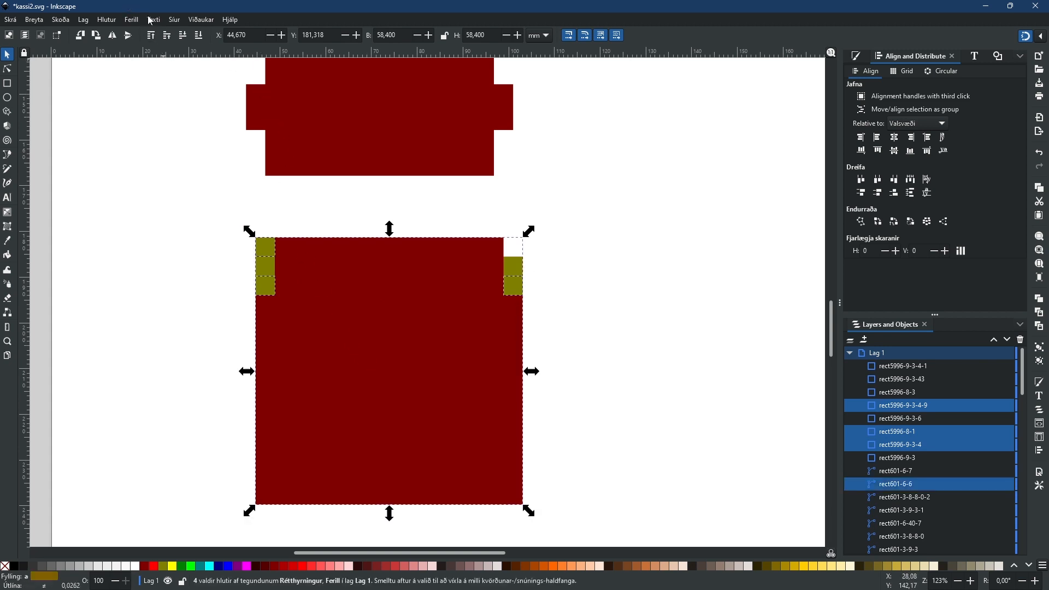
{"action": "left_click", "coordinate": [132, 22]}
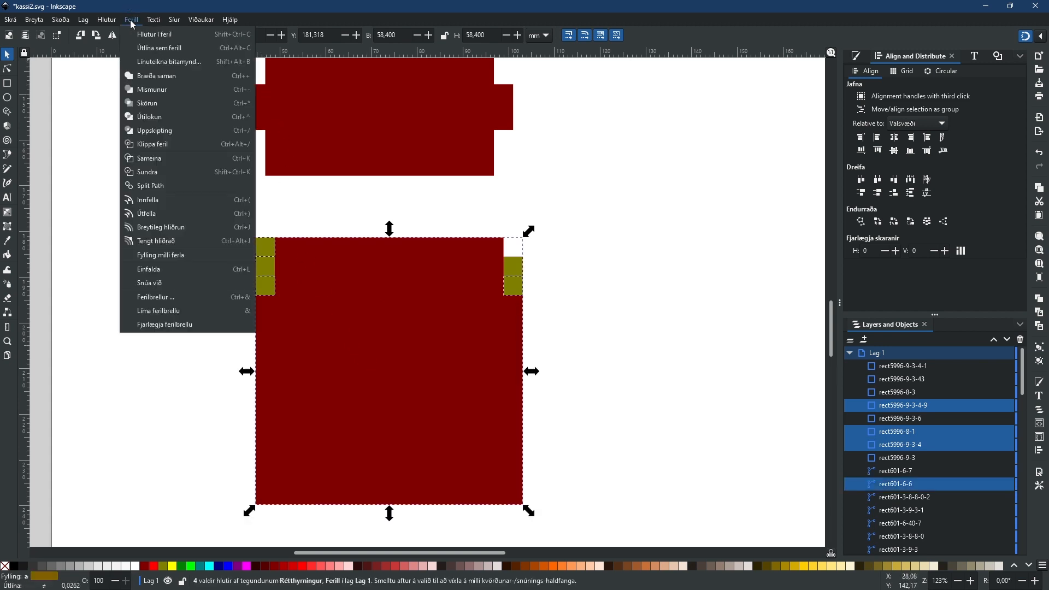
{"action": "left_click", "coordinate": [156, 90]}
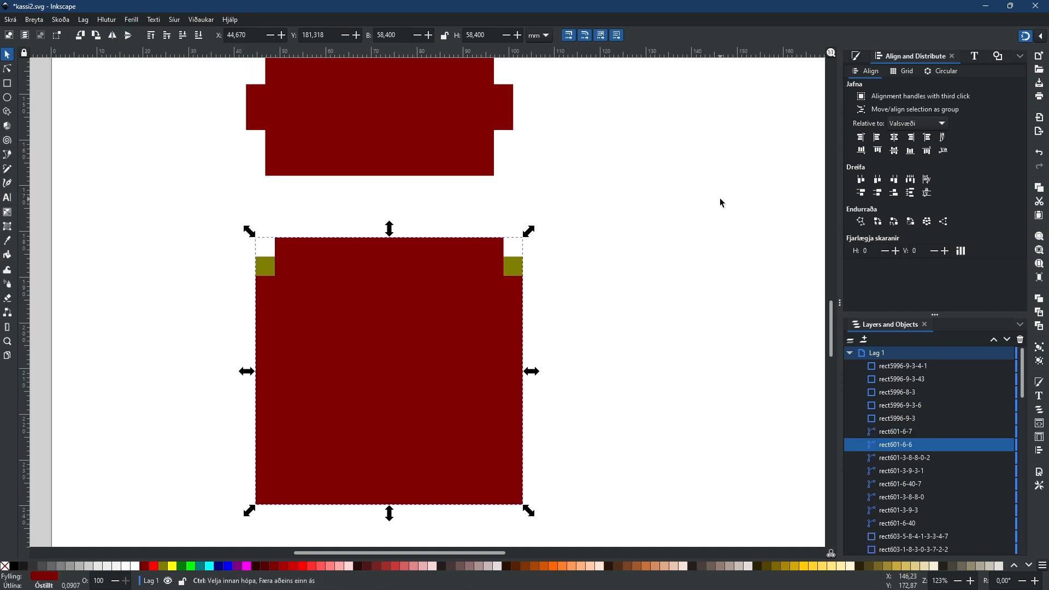
{"action": "key", "text": "ctrl+z"}
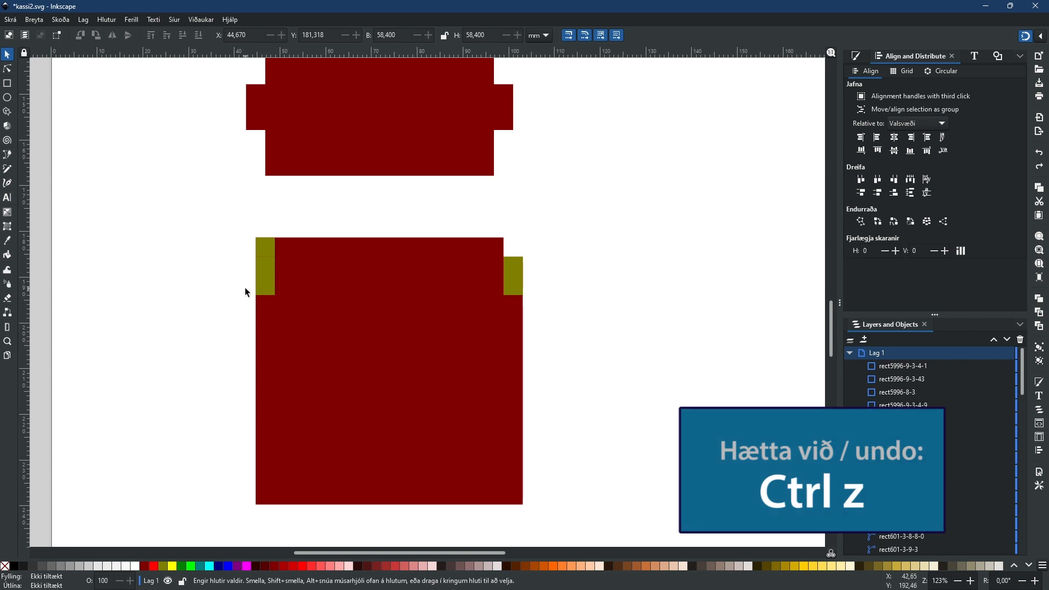
Step: Subtract only the uppermost olive square at the left corner from the panel with Difference (Mismunur)
{"action": "left_click", "coordinate": [262, 254]}
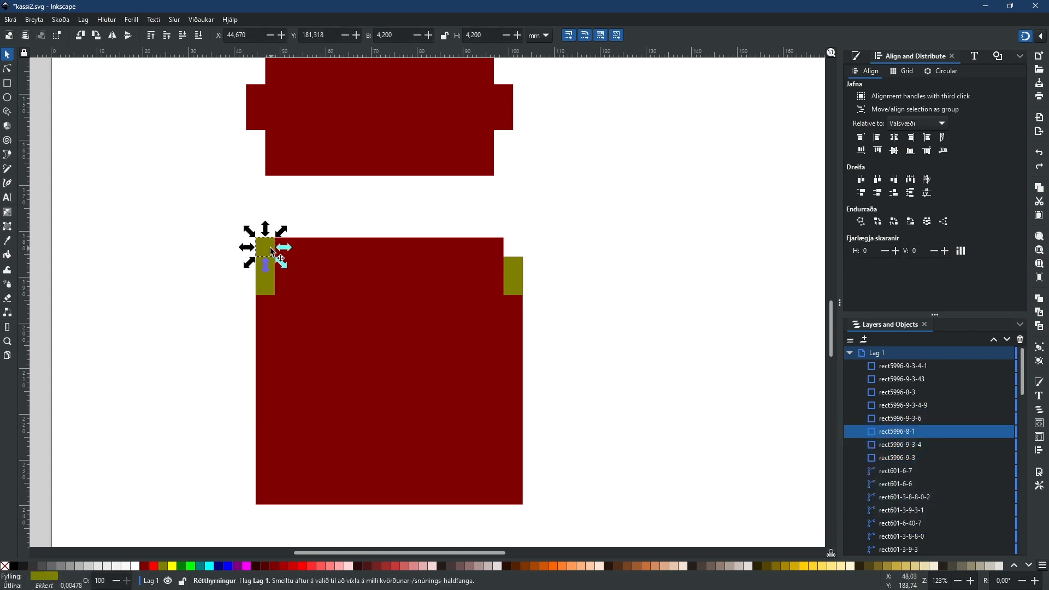
{"action": "left_click", "coordinate": [328, 261], "text": "shift"}
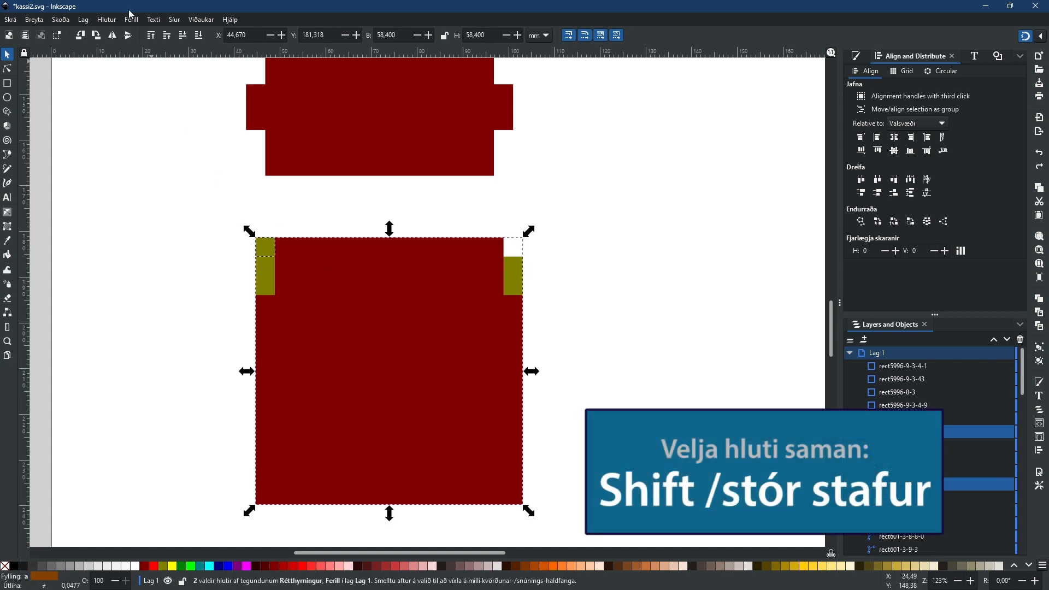
{"action": "left_click", "coordinate": [137, 20]}
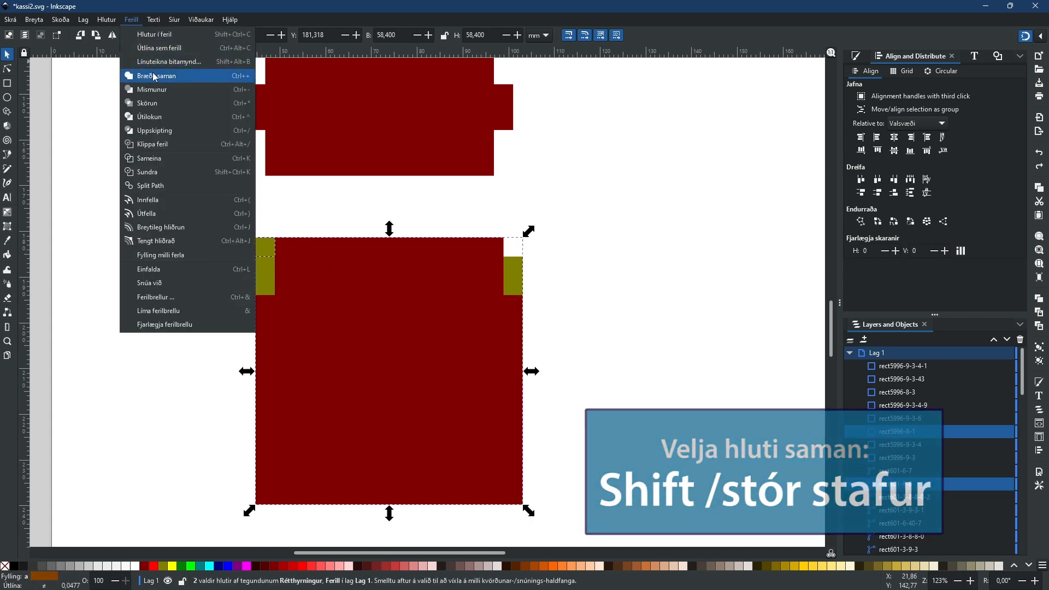
{"action": "left_click", "coordinate": [154, 90]}
{"action": "left_click", "coordinate": [637, 305]}
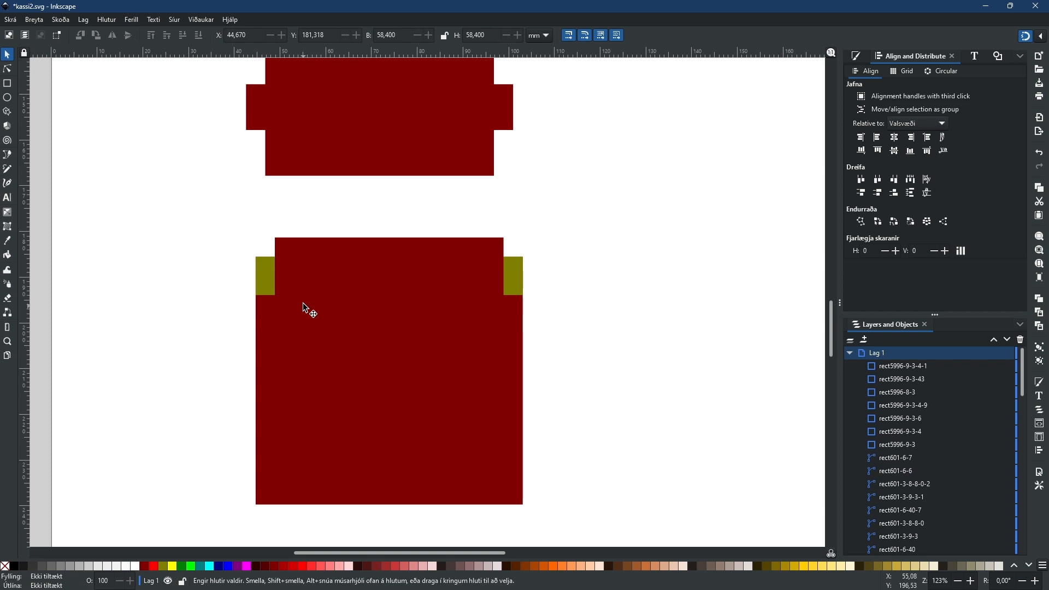
Step: Combine the two lowest olive squares into one path with Sameina and subtract it from the panel with Difference (Mismunur)
{"action": "left_click", "coordinate": [264, 284]}
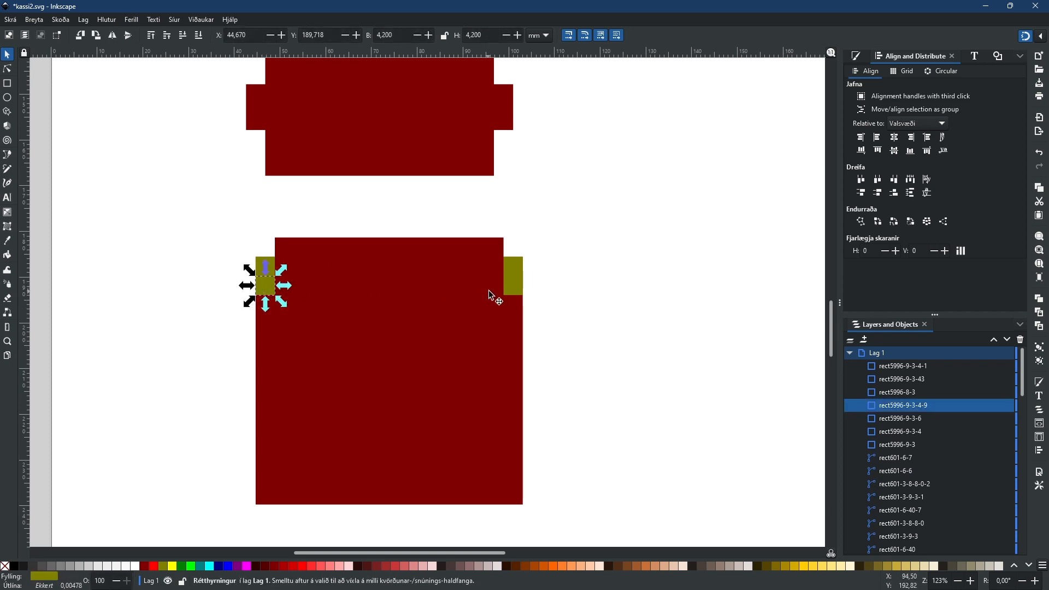
{"action": "left_click", "coordinate": [517, 290], "text": "shift"}
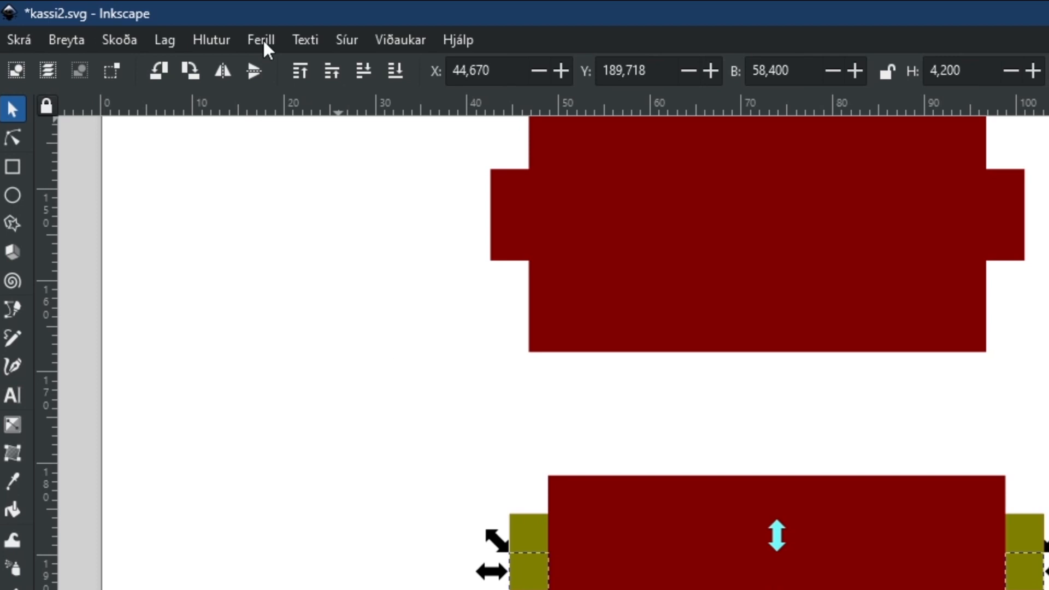
{"action": "left_click", "coordinate": [261, 40]}
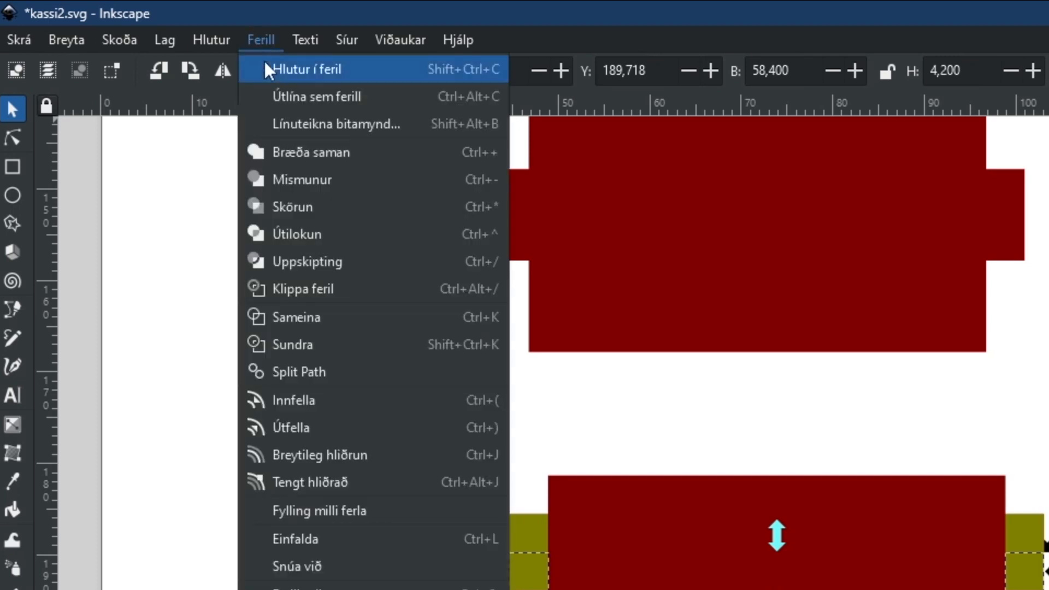
{"action": "left_click", "coordinate": [290, 320]}
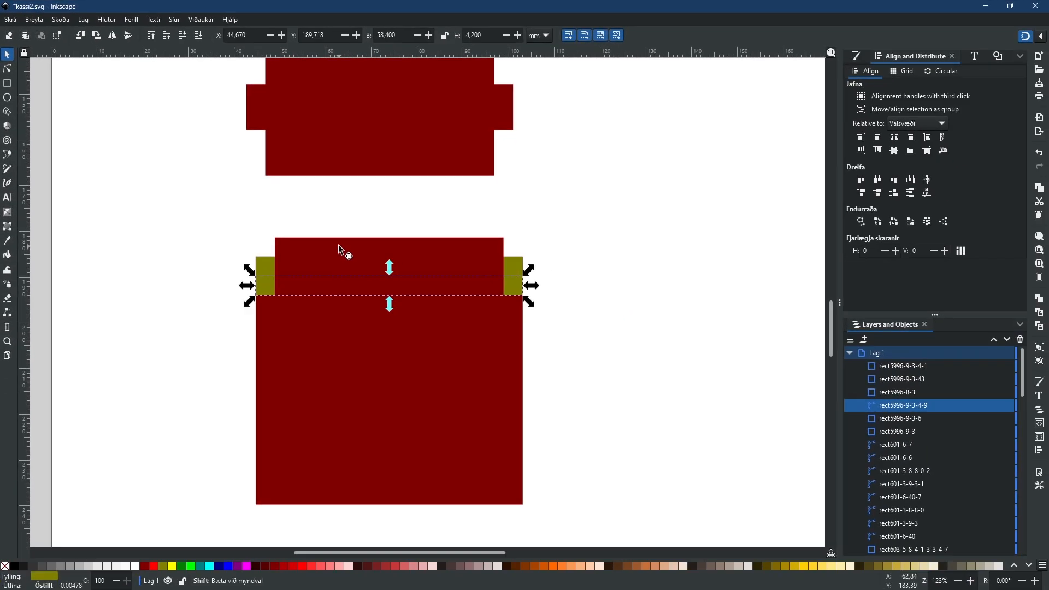
{"action": "left_click", "coordinate": [341, 250], "text": "shift"}
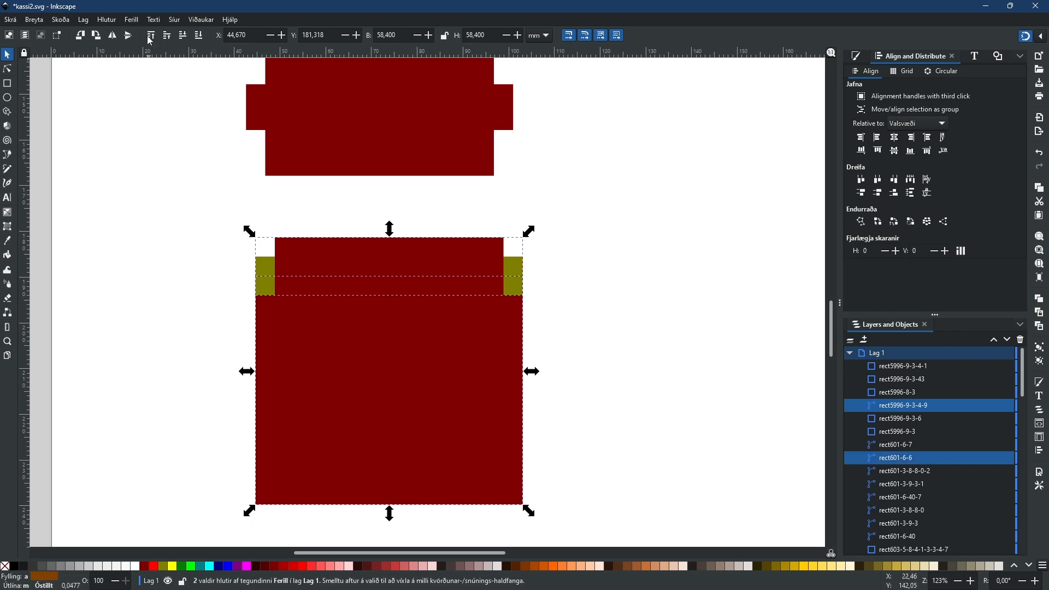
{"action": "left_click", "coordinate": [138, 22]}
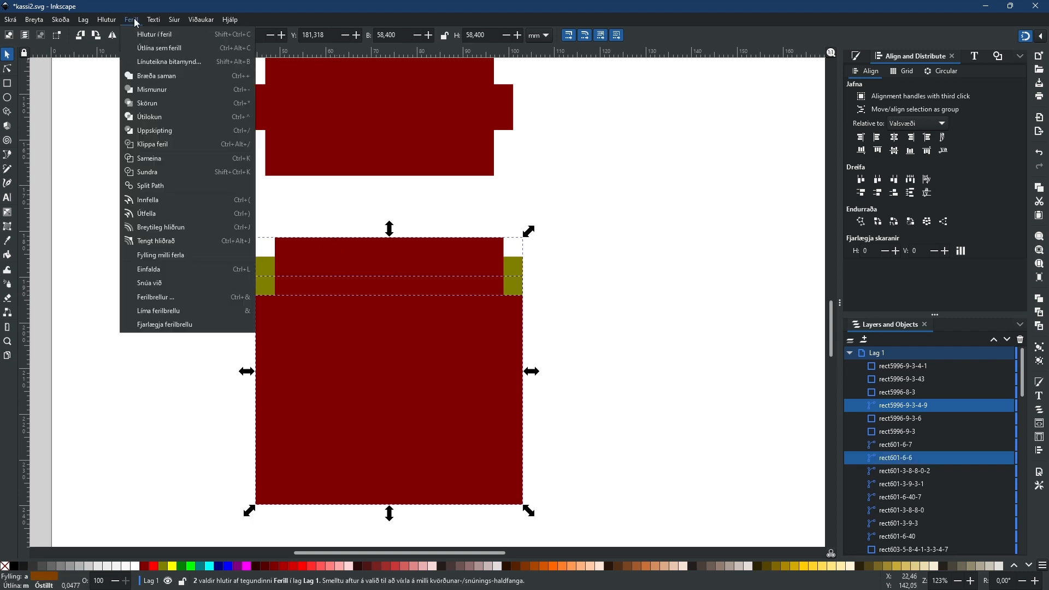
{"action": "left_click", "coordinate": [144, 95]}
{"action": "left_click", "coordinate": [572, 289]}
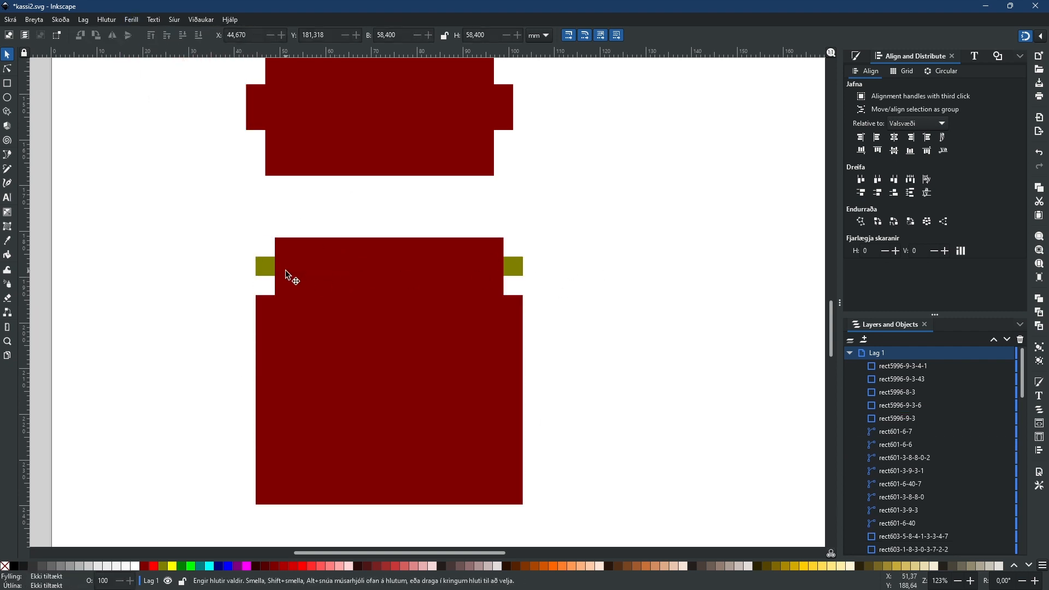
Step: Move the two remaining olive squares off the panel's hinge pins and delete them
{"action": "left_click_drag", "start_coordinate": [264, 267], "coordinate": [208, 218]}
{"action": "left_click_drag", "start_coordinate": [520, 274], "coordinate": [631, 245]}
{"action": "key", "text": "Delete"}
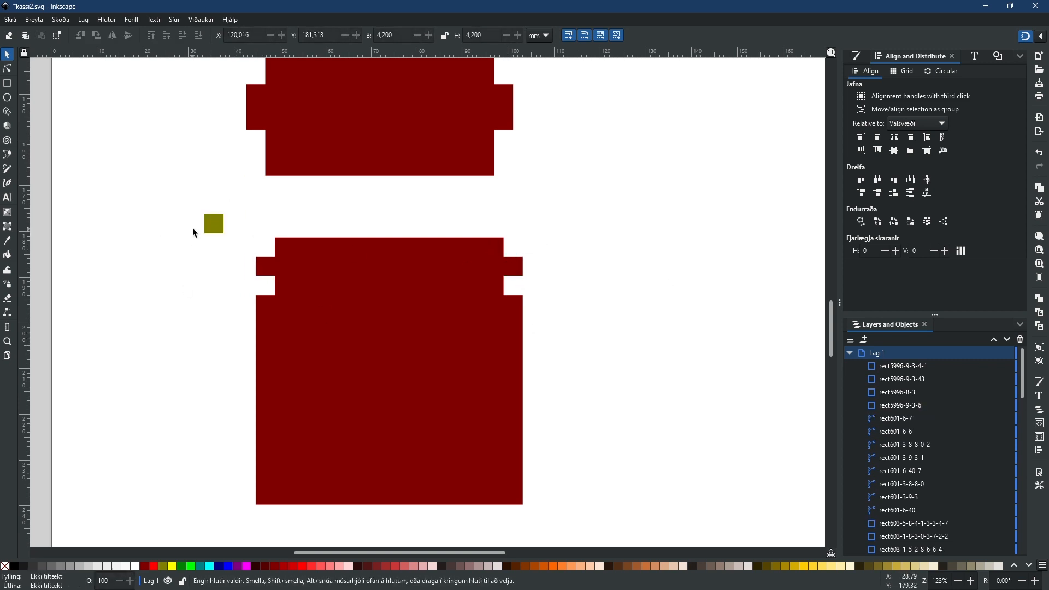
{"action": "left_click", "coordinate": [211, 230]}
{"action": "key", "text": "Delete"}
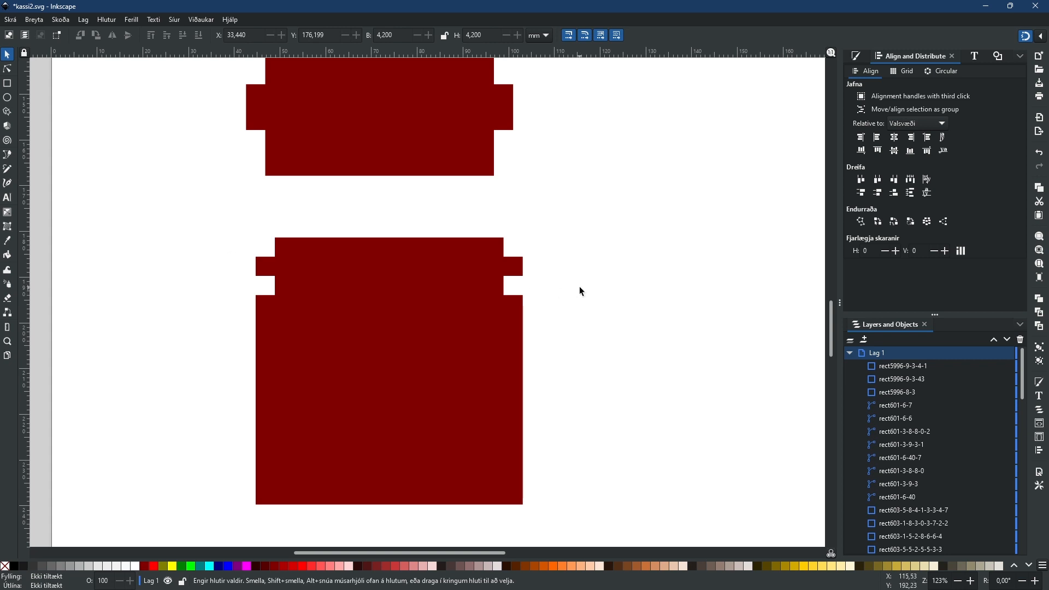
{"action": "key", "text": "alt"}
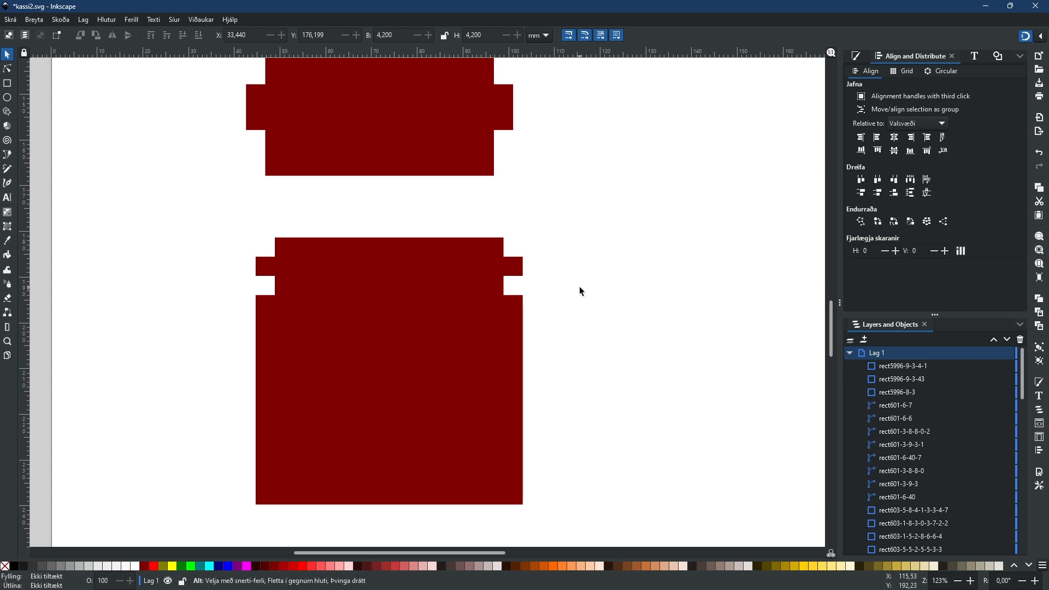
Step: Move the stack of three olive squares against the upper right corner of the narrow side panel
{"action": "scroll", "coordinate": [580, 286], "scroll_direction": "down", "scroll_amount": 2, "text": "ctrl"}
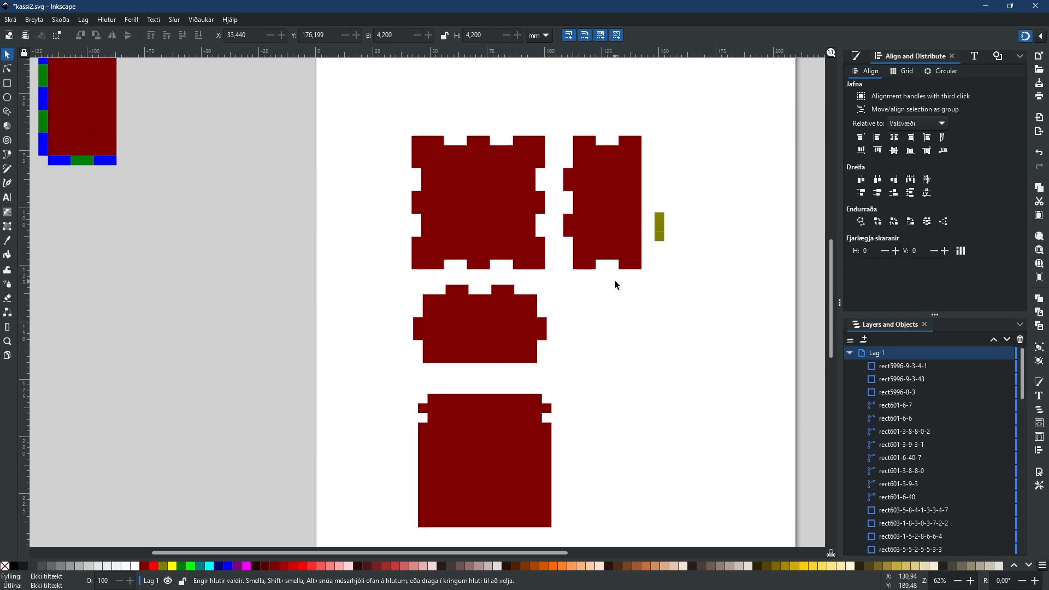
{"action": "left_click_drag", "start_coordinate": [651, 205], "coordinate": [677, 262]}
{"action": "scroll", "coordinate": [682, 188], "scroll_direction": "up", "scroll_amount": 4}
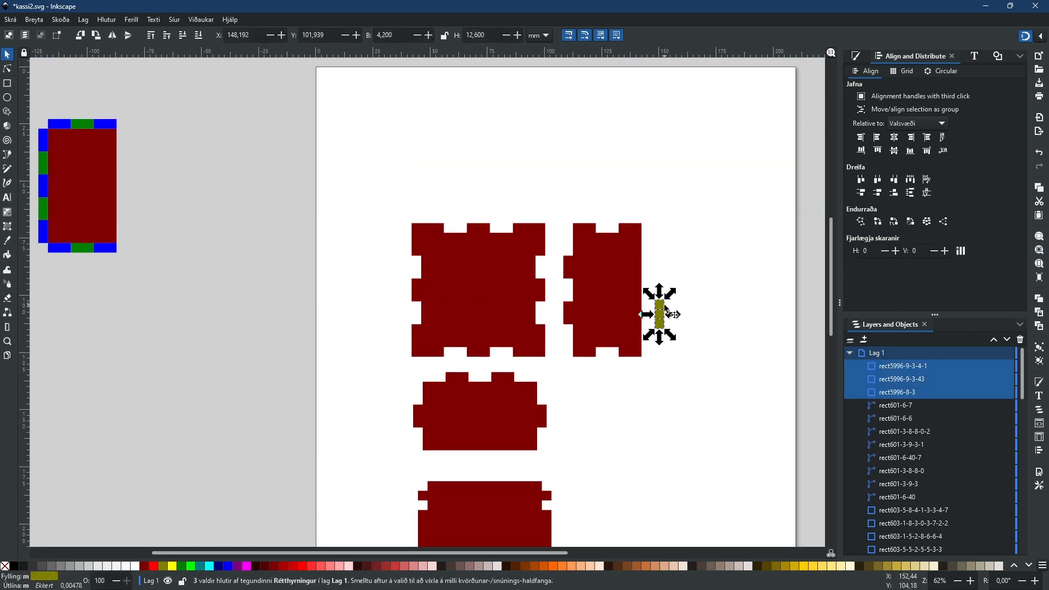
{"action": "left_click_drag", "start_coordinate": [666, 307], "coordinate": [622, 191]}
{"action": "scroll", "coordinate": [653, 232], "scroll_direction": "up", "scroll_amount": 4}
{"action": "left_click", "coordinate": [669, 188]}
{"action": "scroll", "coordinate": [669, 188], "scroll_direction": "down", "scroll_amount": 2}
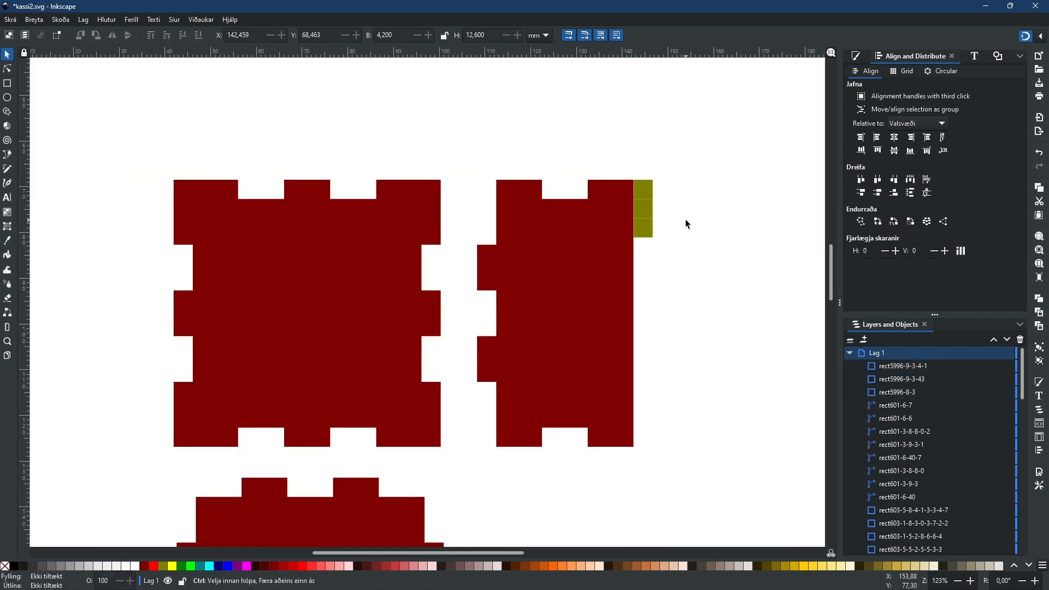
Step: Move the square lid with the hinge pins beside the narrow side panel, with its upper edge level with the panel's upper edge
{"action": "scroll", "coordinate": [686, 222], "scroll_direction": "down", "scroll_amount": 1}
{"action": "scroll", "coordinate": [609, 370], "scroll_direction": "down", "scroll_amount": 5}
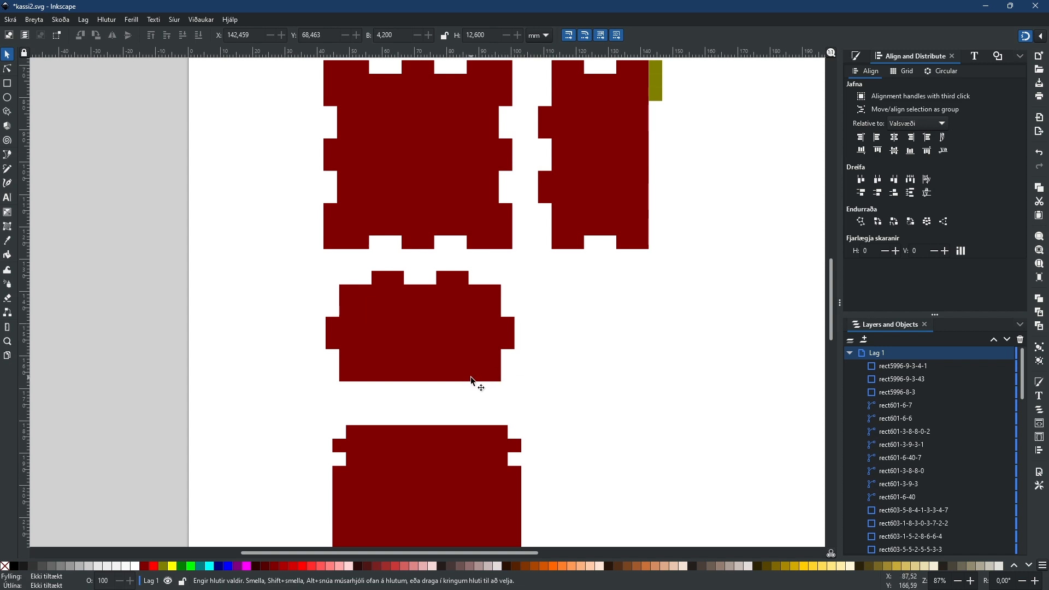
{"action": "scroll", "coordinate": [652, 310], "scroll_direction": "up", "scroll_amount": 3}
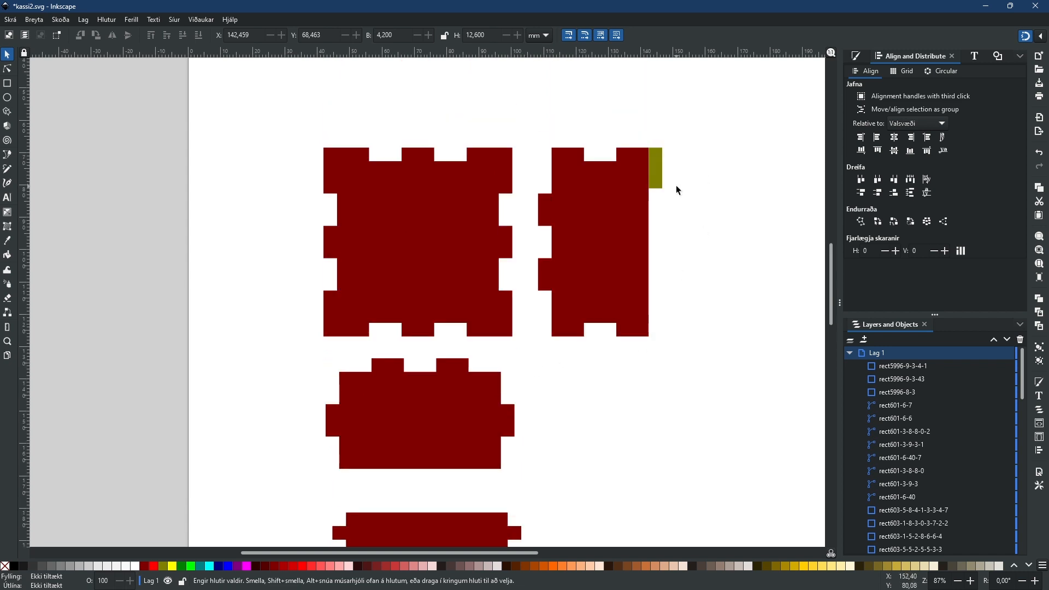
{"action": "scroll", "coordinate": [642, 277], "scroll_direction": "down", "scroll_amount": 3}
{"action": "scroll", "coordinate": [641, 280], "scroll_direction": "up", "scroll_amount": 3}
{"action": "scroll", "coordinate": [635, 284], "scroll_direction": "down", "scroll_amount": 3}
{"action": "left_click_drag", "start_coordinate": [474, 462], "coordinate": [470, 436]}
{"action": "scroll", "coordinate": [748, 341], "scroll_direction": "up", "scroll_amount": 4}
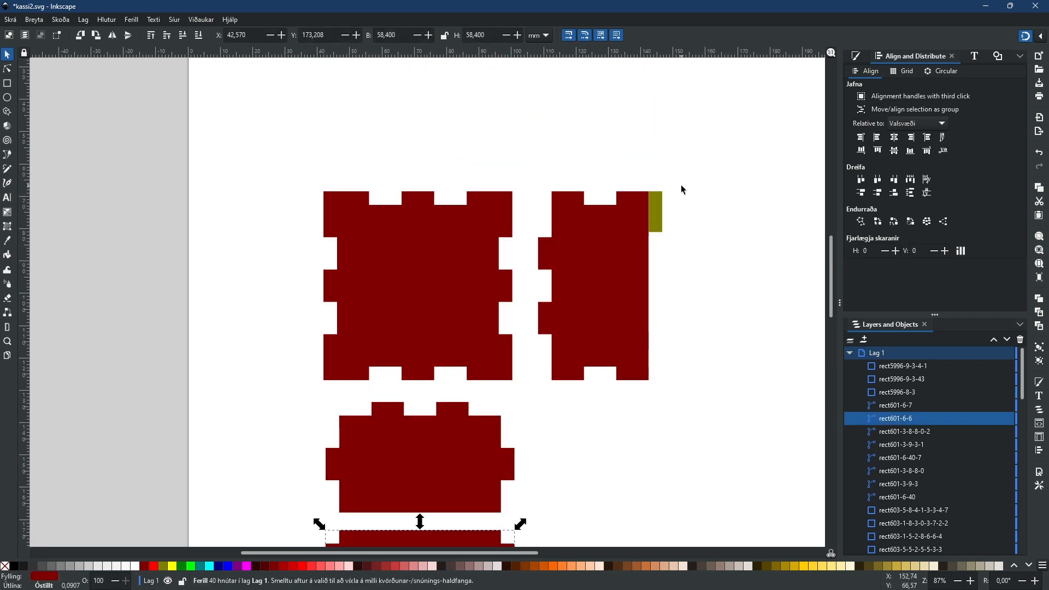
{"action": "scroll", "coordinate": [687, 204], "scroll_direction": "down", "scroll_amount": 3}
{"action": "left_click_drag", "start_coordinate": [448, 469], "coordinate": [796, 133]}
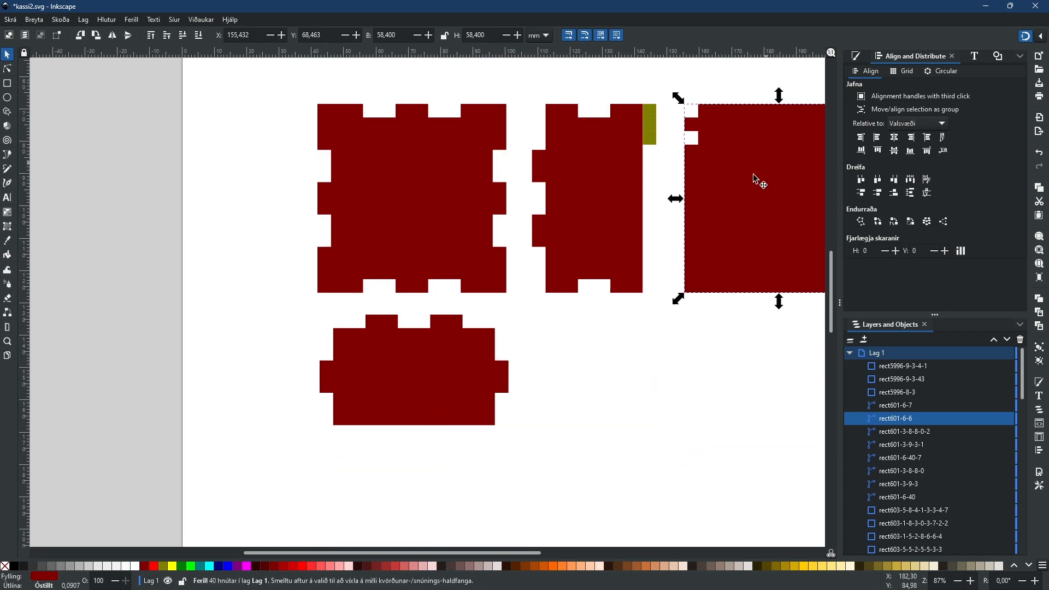
{"action": "scroll", "coordinate": [745, 194], "scroll_direction": "up", "scroll_amount": 1}
{"action": "scroll", "coordinate": [658, 215], "scroll_direction": "down", "scroll_amount": 1}
{"action": "left_click_drag", "start_coordinate": [703, 204], "coordinate": [381, 266]}
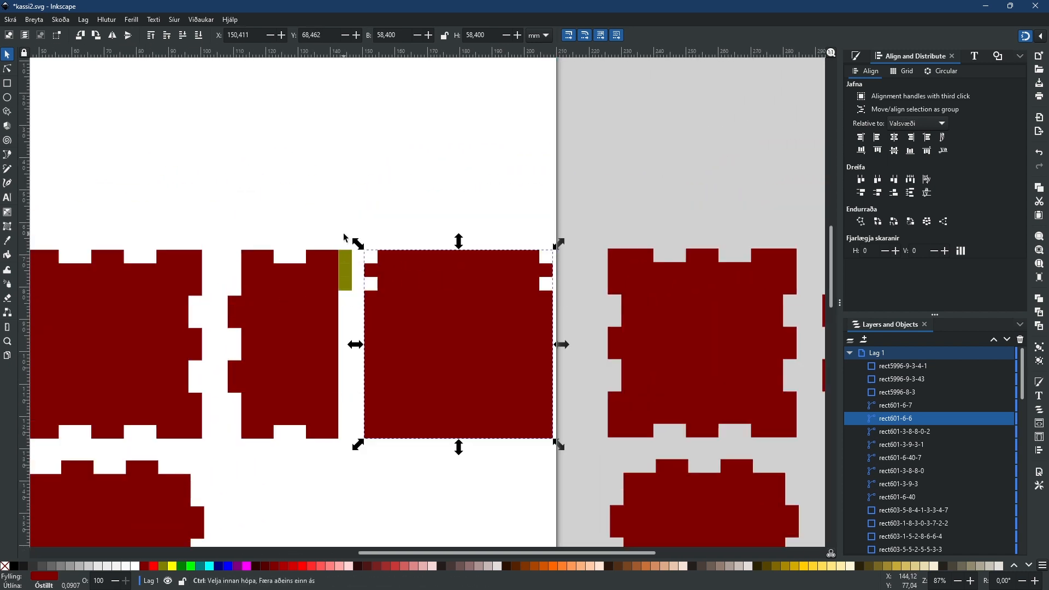
Step: Recolour the four reference box pieces outside the page to dark blue
{"action": "scroll", "coordinate": [353, 284], "scroll_direction": "down", "scroll_amount": 2}
{"action": "left_click_drag", "start_coordinate": [475, 210], "coordinate": [794, 425]}
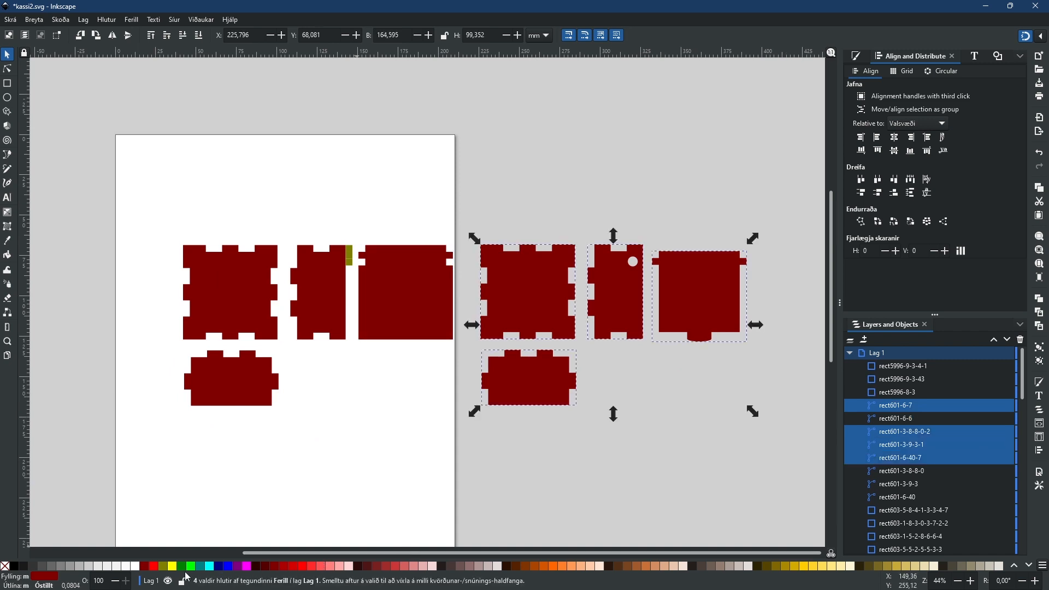
{"action": "left_click", "coordinate": [218, 566]}
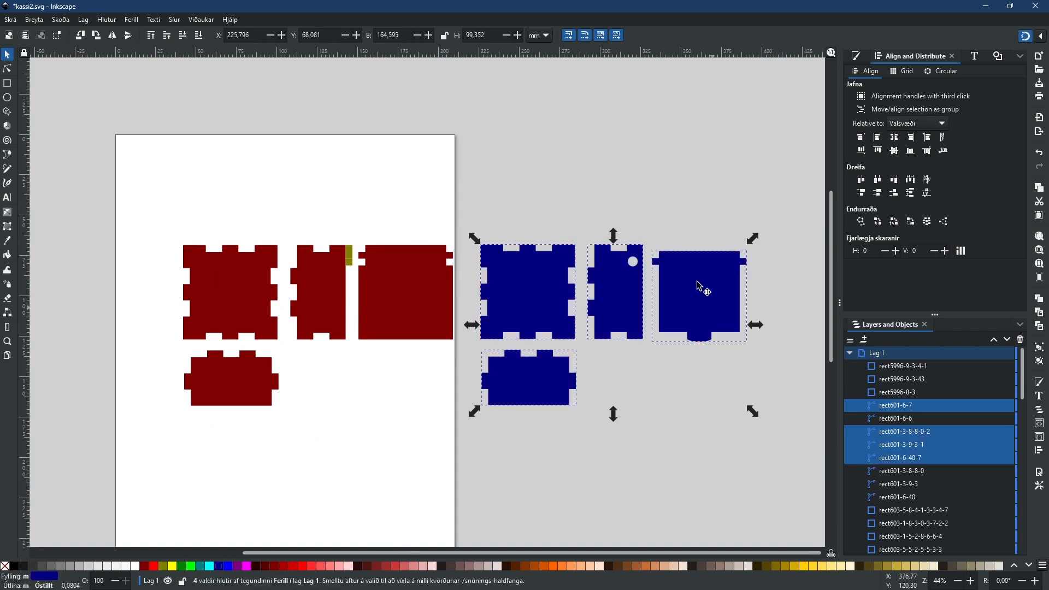
Step: Draw a circle about 8 mm across above the side panel and centre it on the middle olive square
{"action": "scroll", "coordinate": [392, 284], "scroll_direction": "up", "scroll_amount": 3}
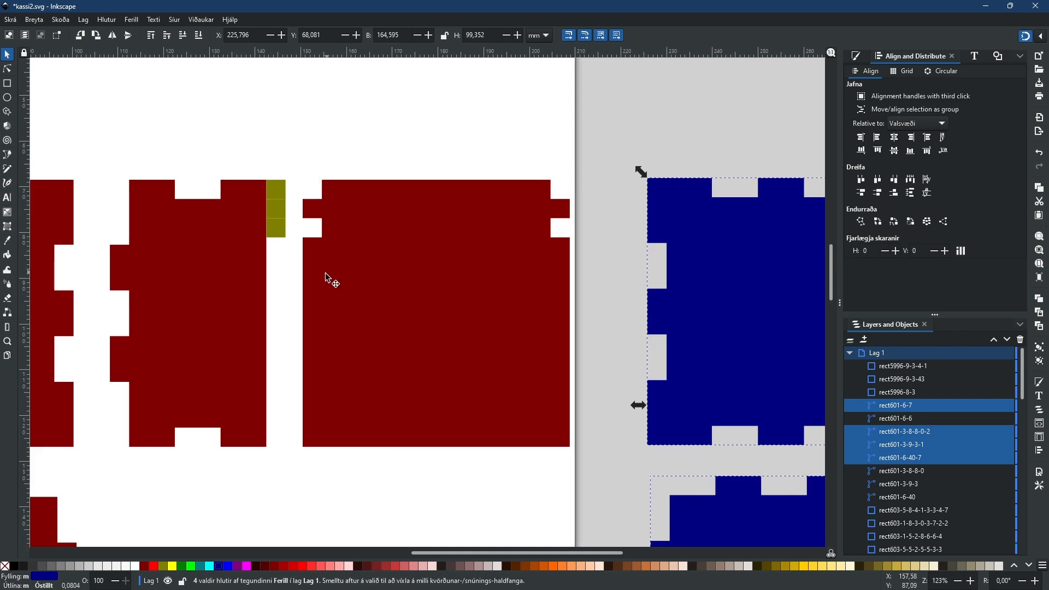
{"action": "scroll", "coordinate": [282, 208], "scroll_direction": "up", "scroll_amount": 1}
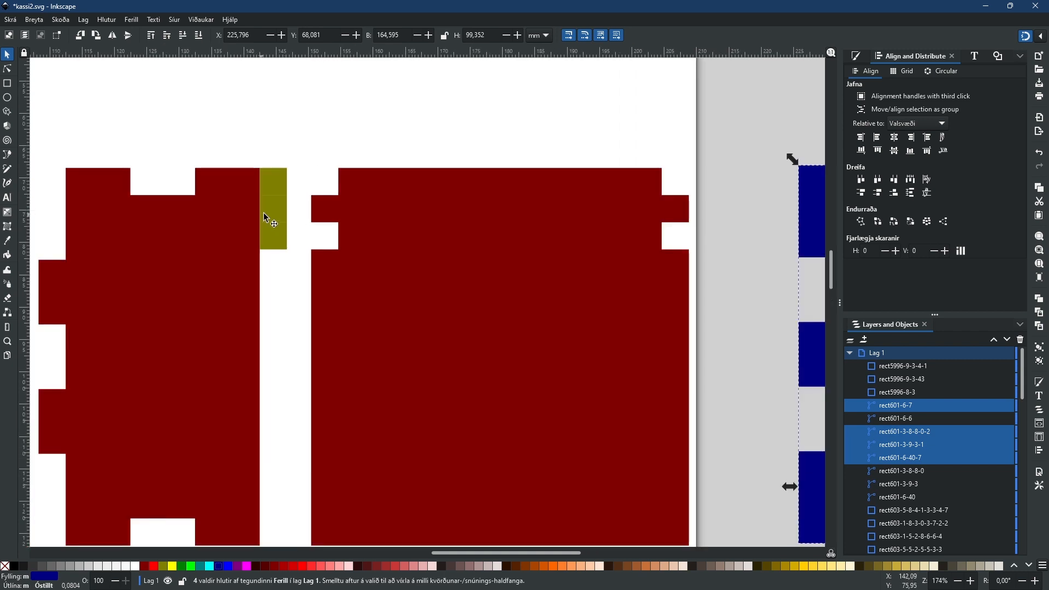
{"action": "left_click", "coordinate": [278, 213]}
{"action": "left_click", "coordinate": [321, 153]}
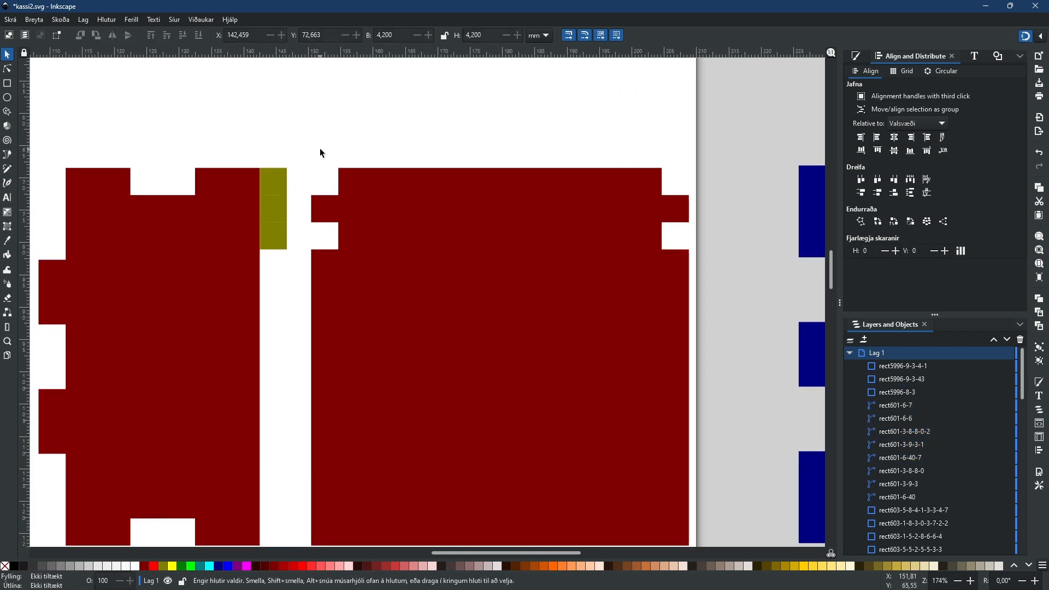
{"action": "left_click", "coordinate": [9, 100]}
{"action": "left_click_drag", "start_coordinate": [273, 95], "coordinate": [329, 147]}
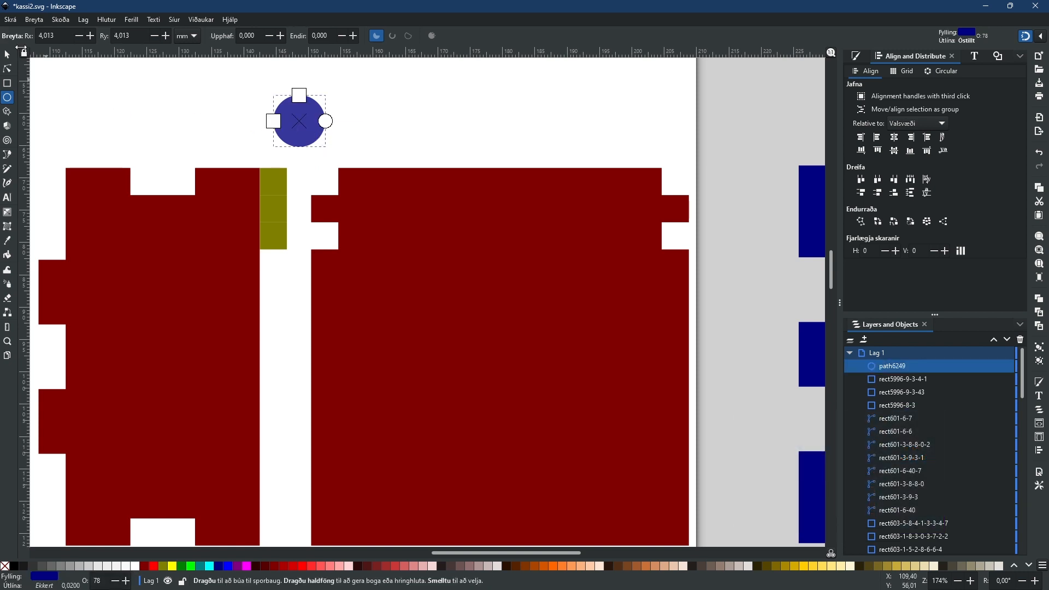
{"action": "left_click", "coordinate": [7, 55]}
{"action": "left_click_drag", "start_coordinate": [296, 126], "coordinate": [281, 211]}
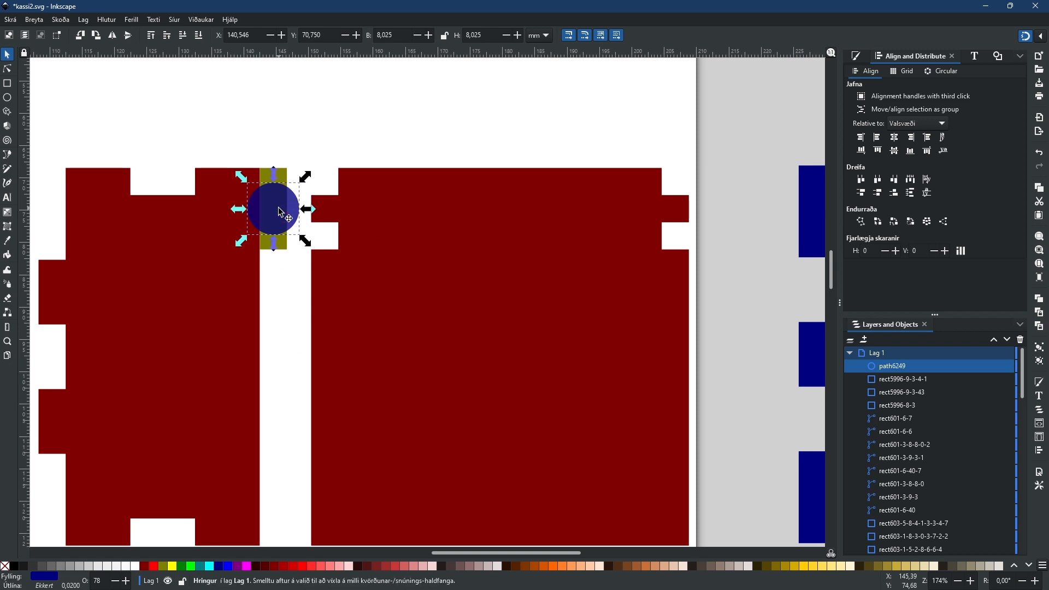
{"action": "scroll", "coordinate": [281, 211], "scroll_direction": "up", "scroll_amount": 4}
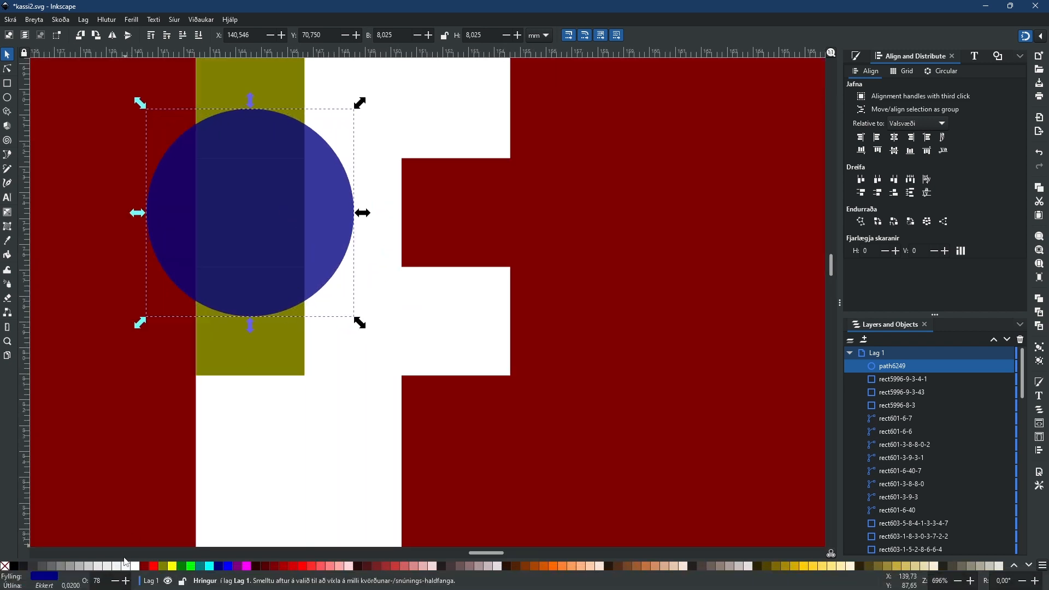
Step: Set the circle's opacity to 69 and scale it about its centre to about 6.25 mm across
{"action": "triple_click", "coordinate": [118, 581]}
{"action": "triple_click", "coordinate": [118, 581]}
{"action": "double_click", "coordinate": [118, 580]}
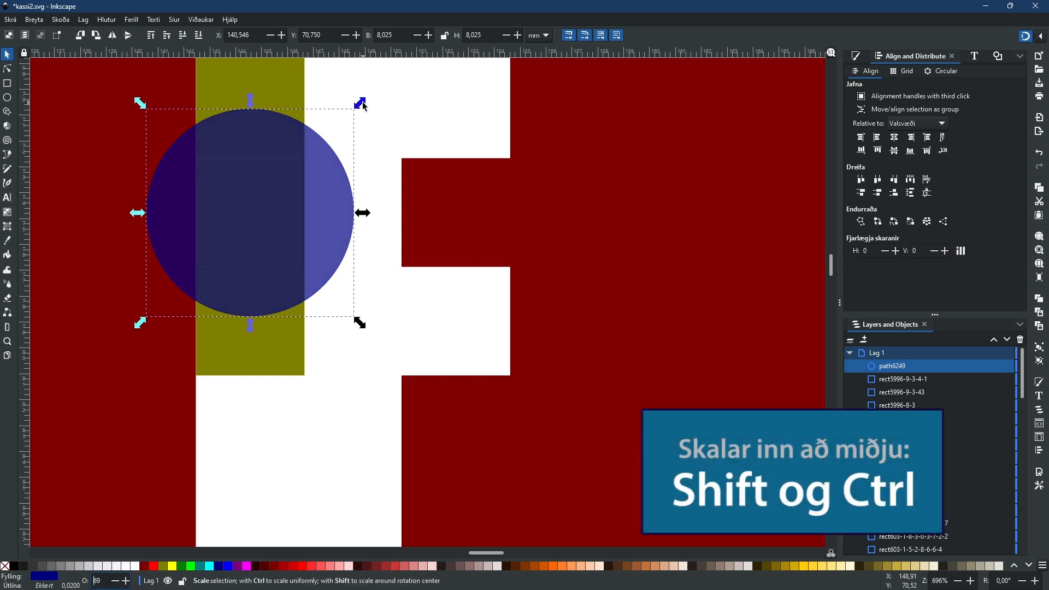
{"action": "left_click_drag", "start_coordinate": [362, 102], "coordinate": [346, 117]}
{"action": "left_click", "coordinate": [383, 110]}
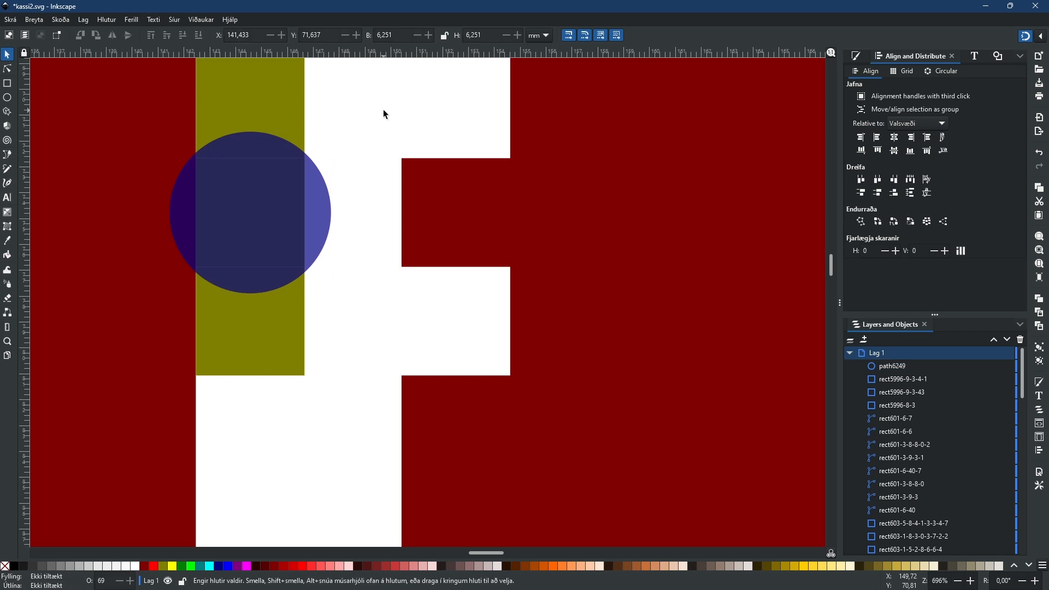
Step: Duplicate the circle in place and scale the copy about its centre to about 12.7 mm, matching the height of the olive stack
{"action": "scroll", "coordinate": [382, 111], "scroll_direction": "down", "scroll_amount": 3}
{"action": "scroll", "coordinate": [386, 109], "scroll_direction": "up", "scroll_amount": 2}
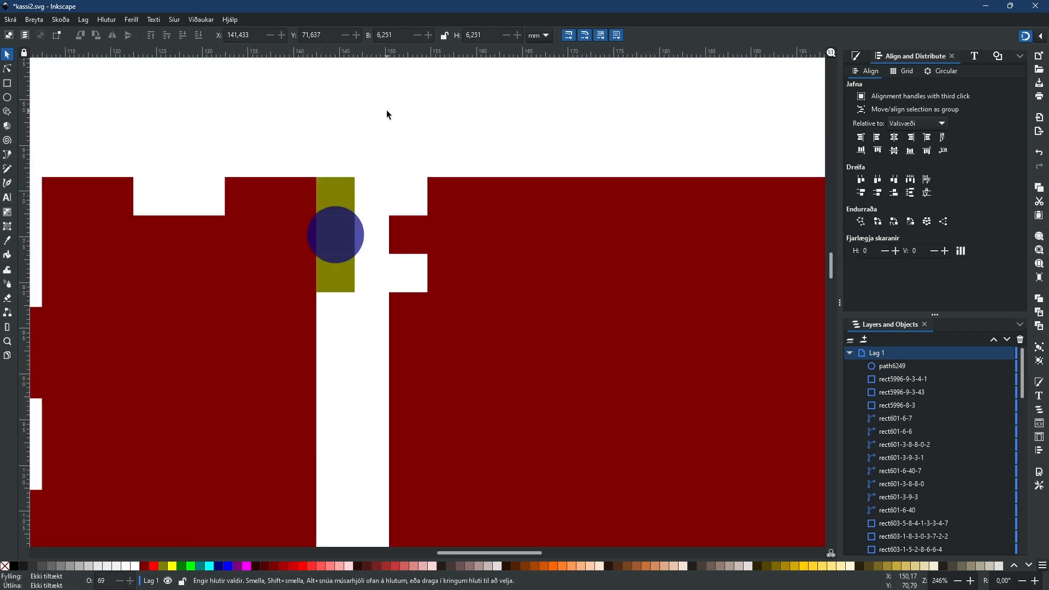
{"action": "scroll", "coordinate": [369, 158], "scroll_direction": "down", "scroll_amount": 1}
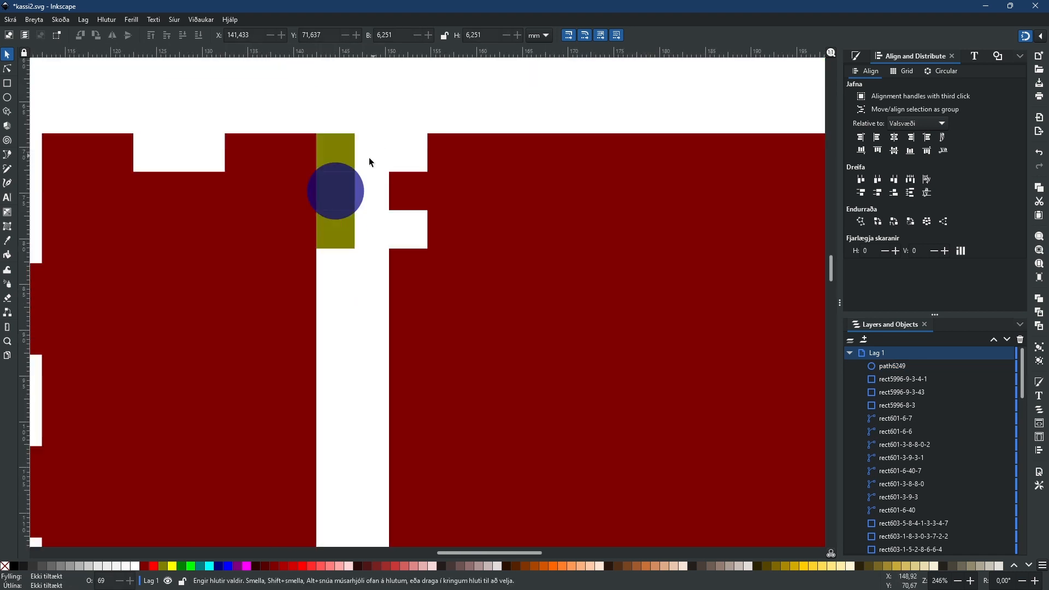
{"action": "left_click", "coordinate": [364, 189]}
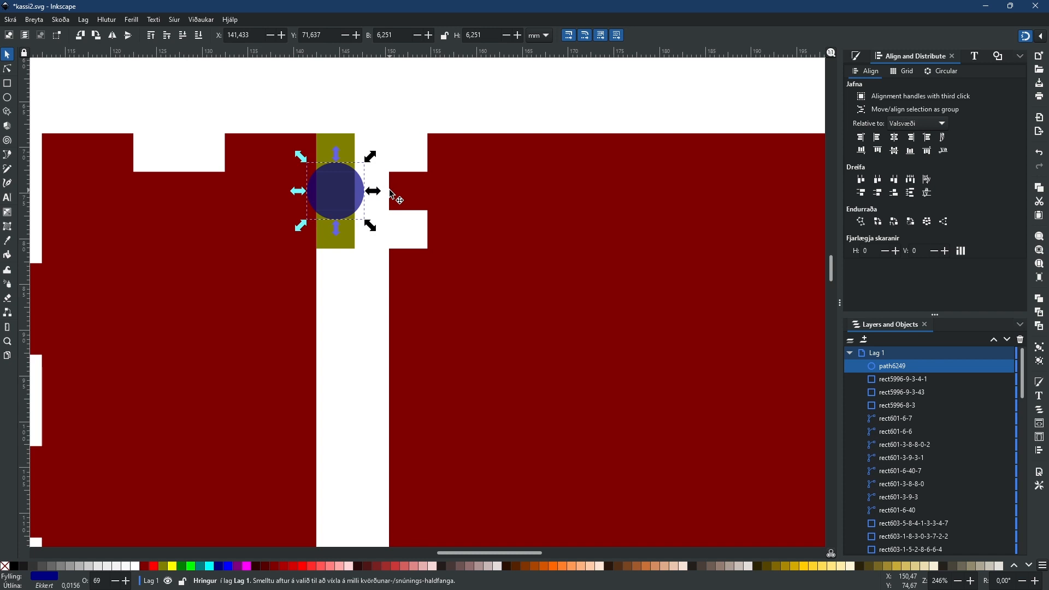
{"action": "key", "text": "ctrl+d"}
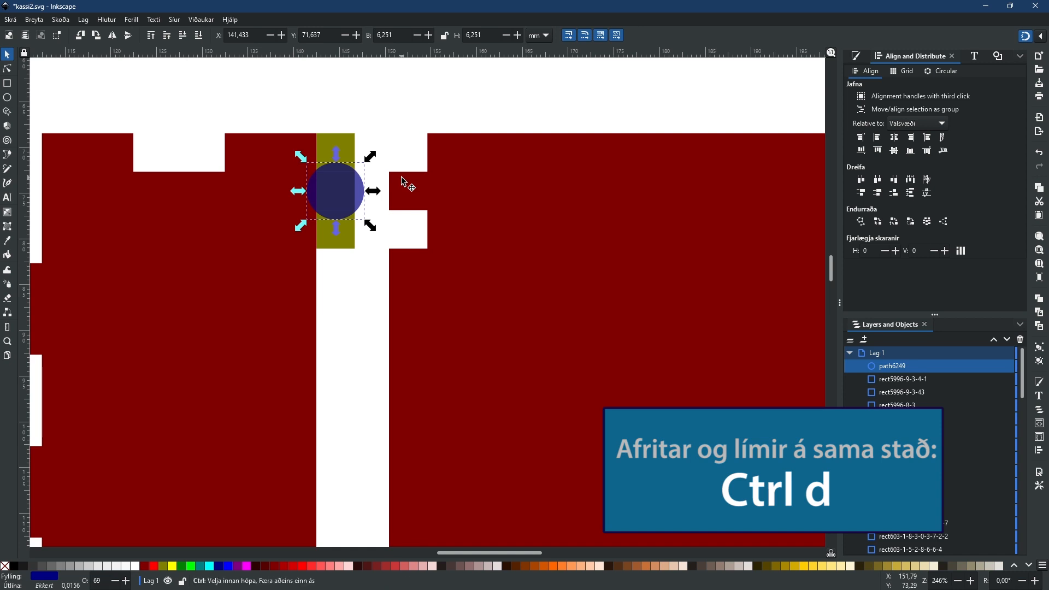
{"action": "key", "text": "ctrl+d"}
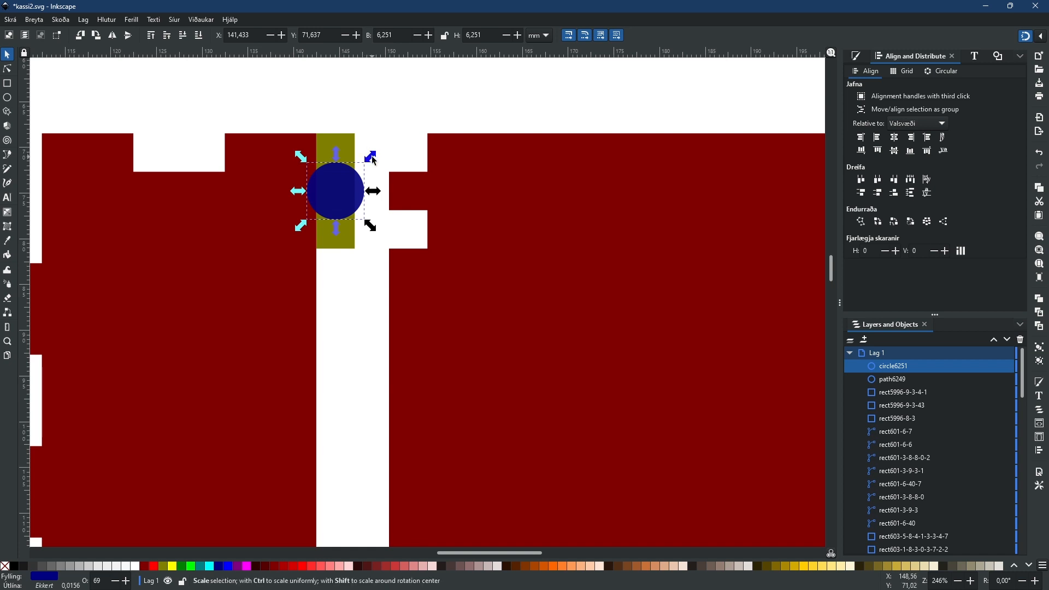
{"action": "left_click_drag", "start_coordinate": [375, 160], "coordinate": [417, 127]}
{"action": "left_click", "coordinate": [438, 106]}
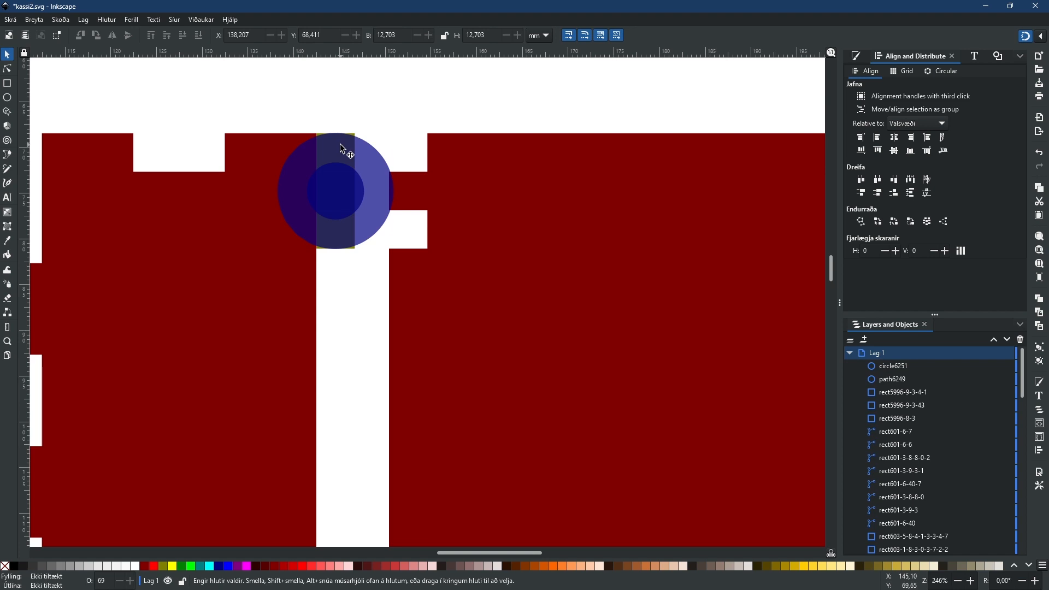
Step: Merge the large circle with the narrow side panel using Union (Bræða saman)
{"action": "left_click", "coordinate": [366, 160]}
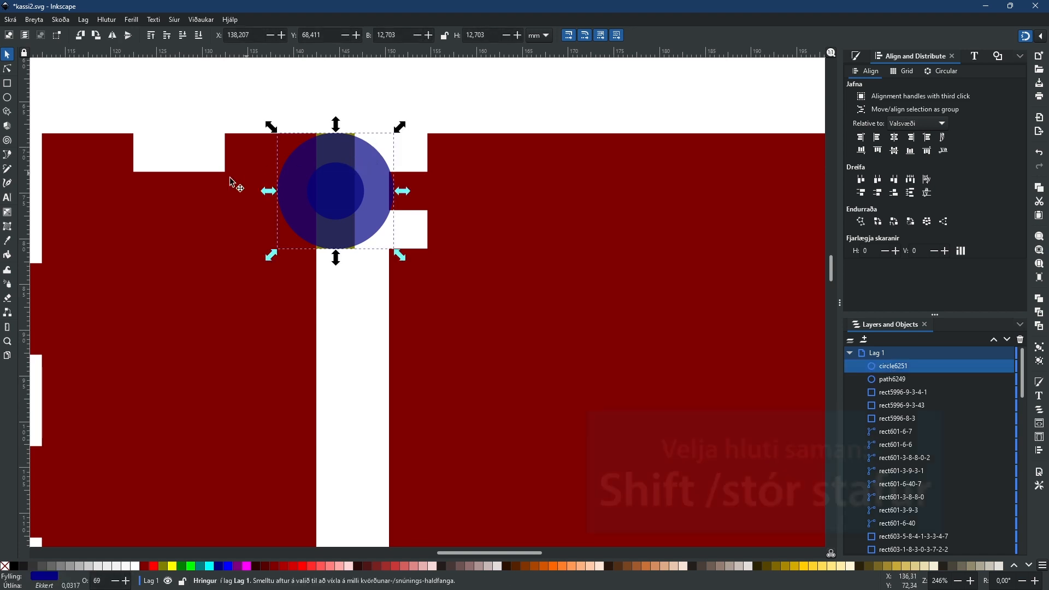
{"action": "left_click", "coordinate": [186, 222], "text": "shift"}
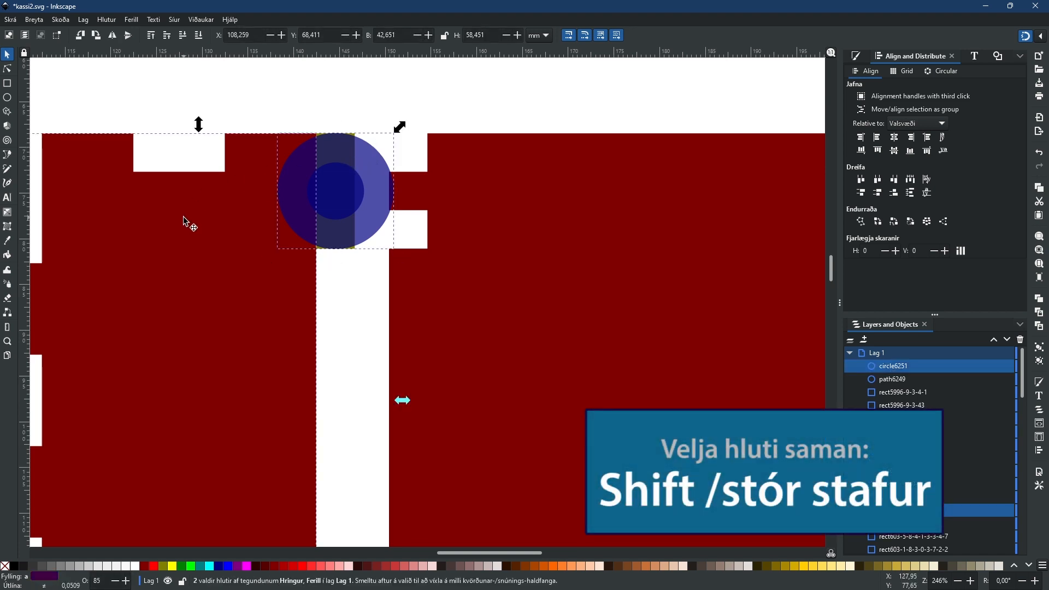
{"action": "left_click", "coordinate": [131, 19]}
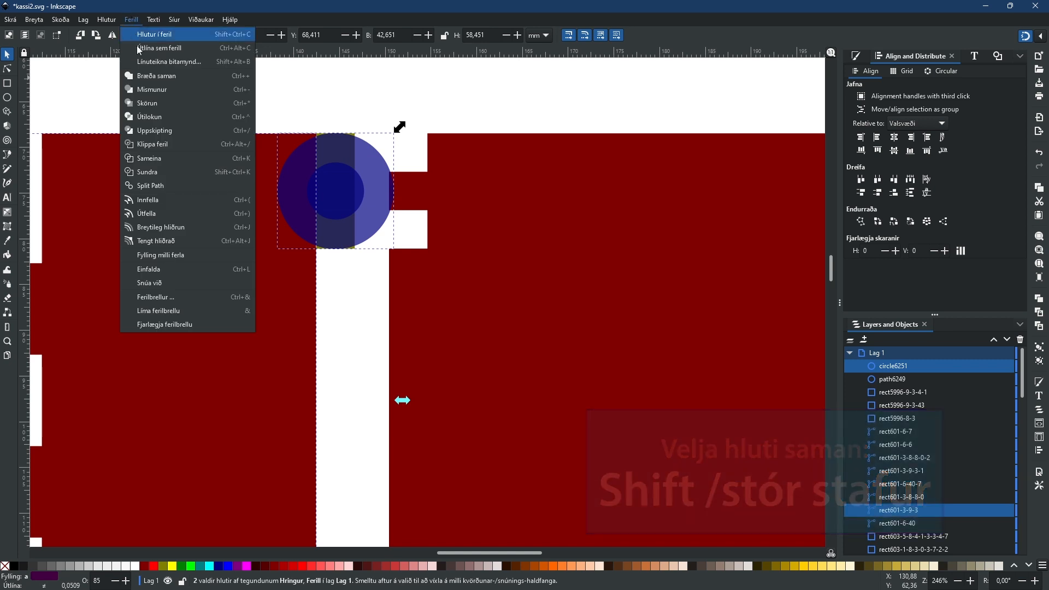
{"action": "left_click", "coordinate": [152, 81]}
{"action": "left_click", "coordinate": [369, 70]}
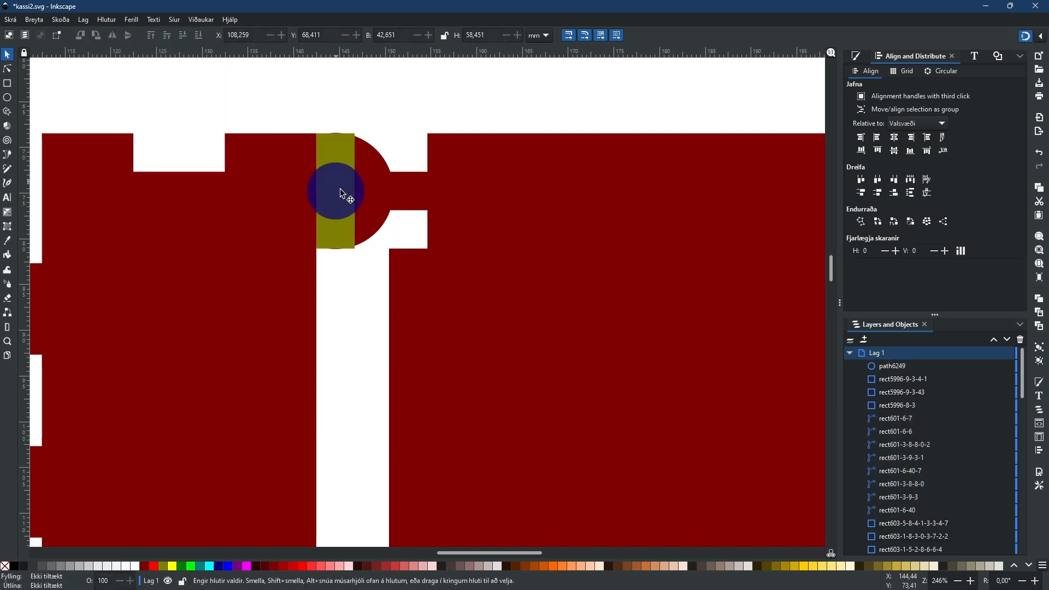
Step: Cut the hinge hole by subtracting the small circle from the side panel with Difference (Mismunur)
{"action": "left_click", "coordinate": [364, 195]}
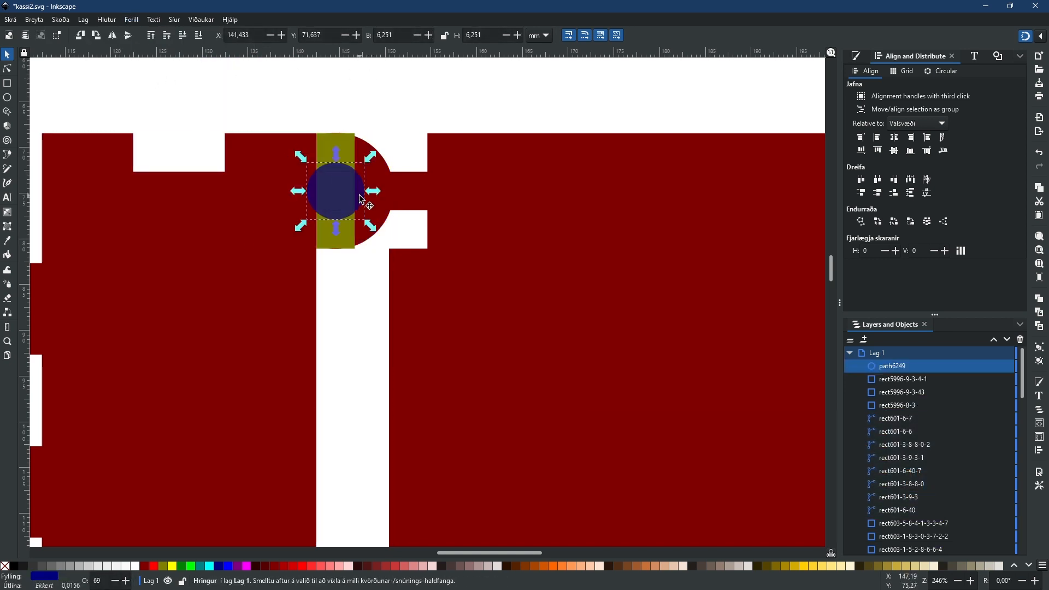
{"action": "left_click", "coordinate": [232, 210], "text": "shift"}
{"action": "left_click", "coordinate": [132, 19]}
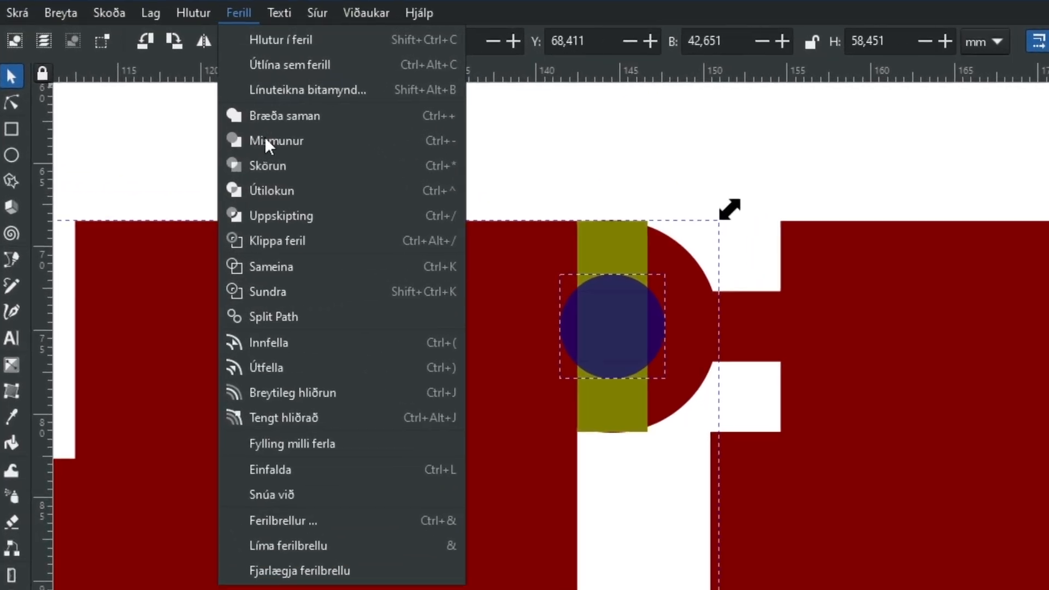
{"action": "left_click", "coordinate": [145, 89]}
{"action": "left_click", "coordinate": [829, 122]}
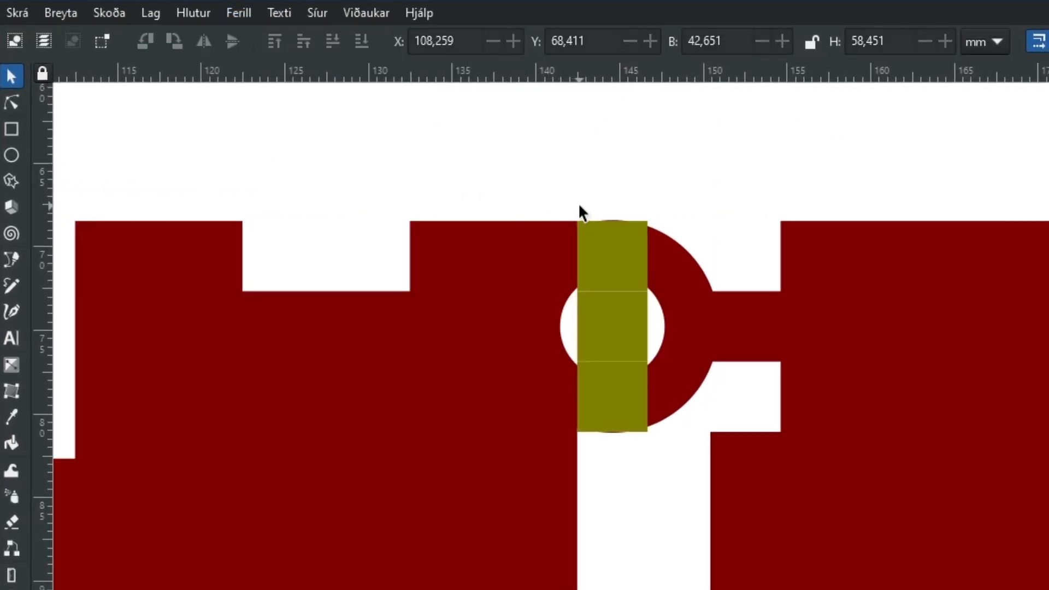
Step: Shift the three olive squares slightly left so they straddle the seam between the side panel and its hinge ring
{"action": "left_click_drag", "start_coordinate": [562, 192], "coordinate": [653, 435]}
{"action": "left_click_drag", "start_coordinate": [611, 350], "coordinate": [857, 256]}
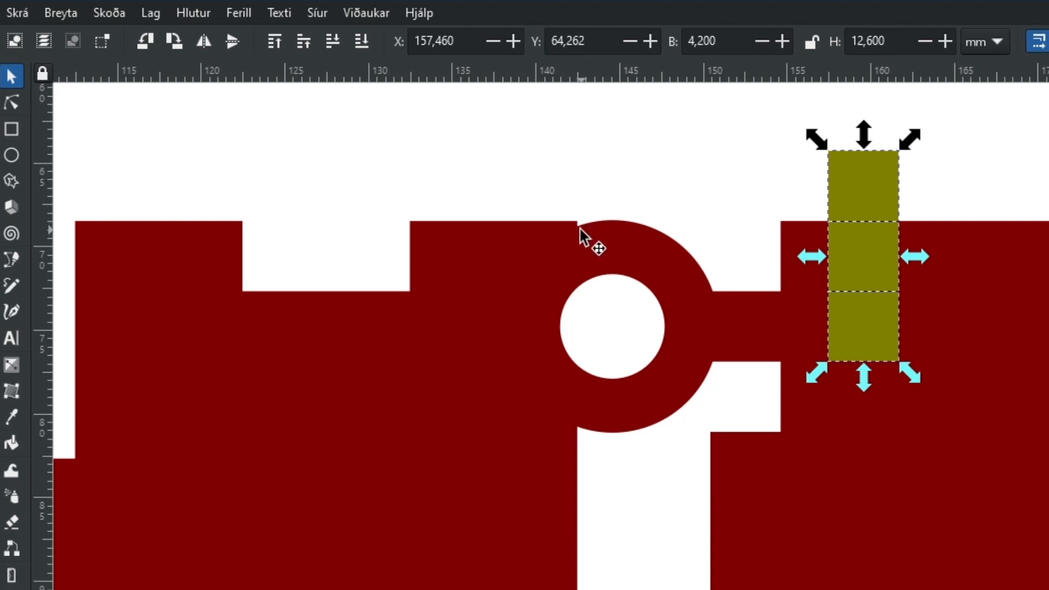
{"action": "left_click_drag", "start_coordinate": [871, 168], "coordinate": [600, 238]}
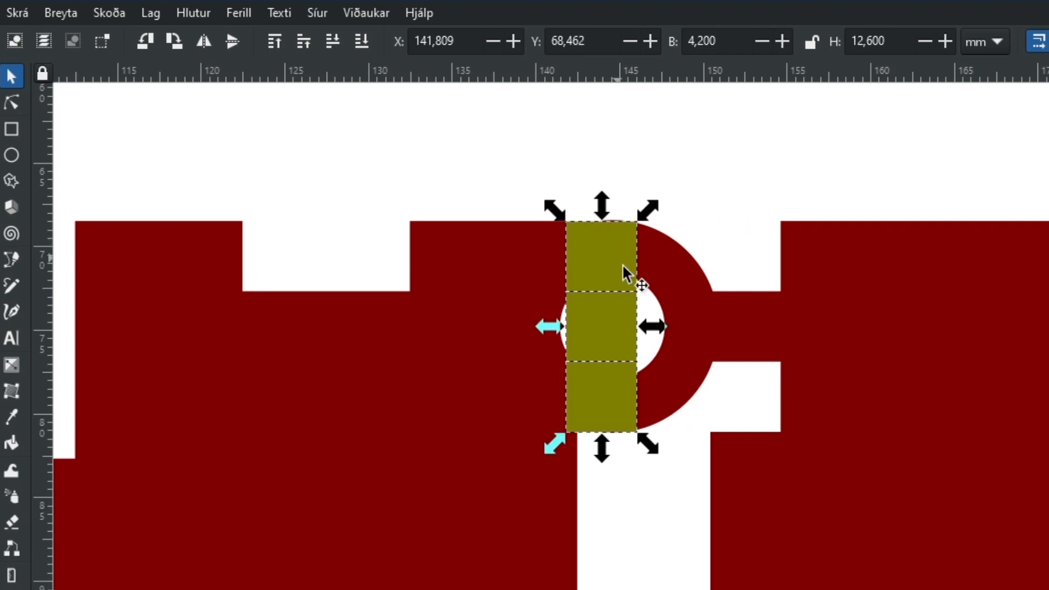
Step: Narrow the uppermost and lowest olive squares together to 2.1 mm wide, keeping their left edges in place
{"action": "left_click", "coordinate": [635, 316]}
{"action": "left_click", "coordinate": [627, 240]}
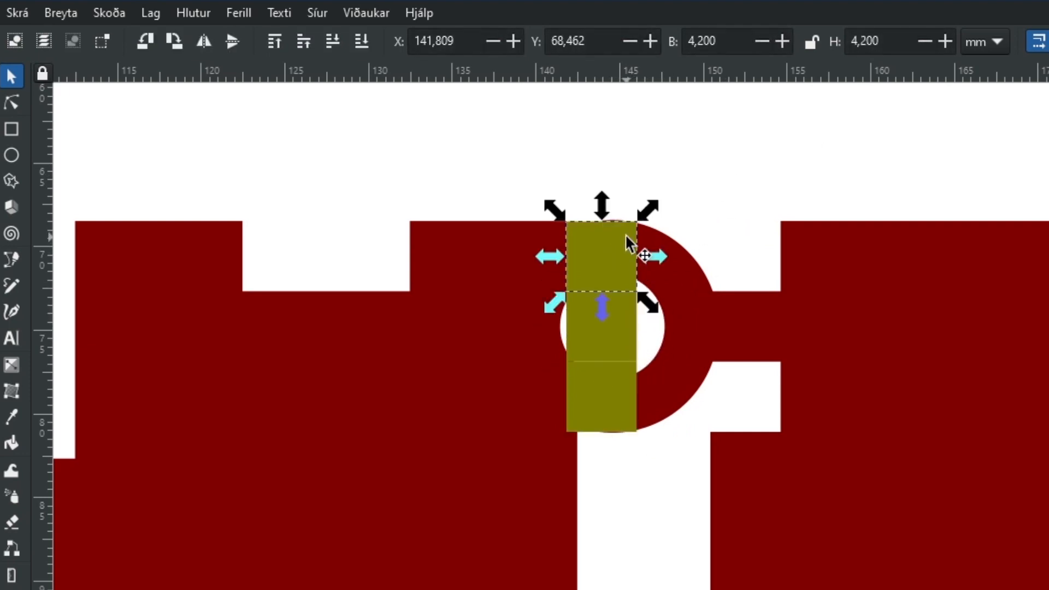
{"action": "left_click", "coordinate": [621, 419], "text": "shift"}
{"action": "left_click_drag", "start_coordinate": [652, 330], "coordinate": [622, 326]}
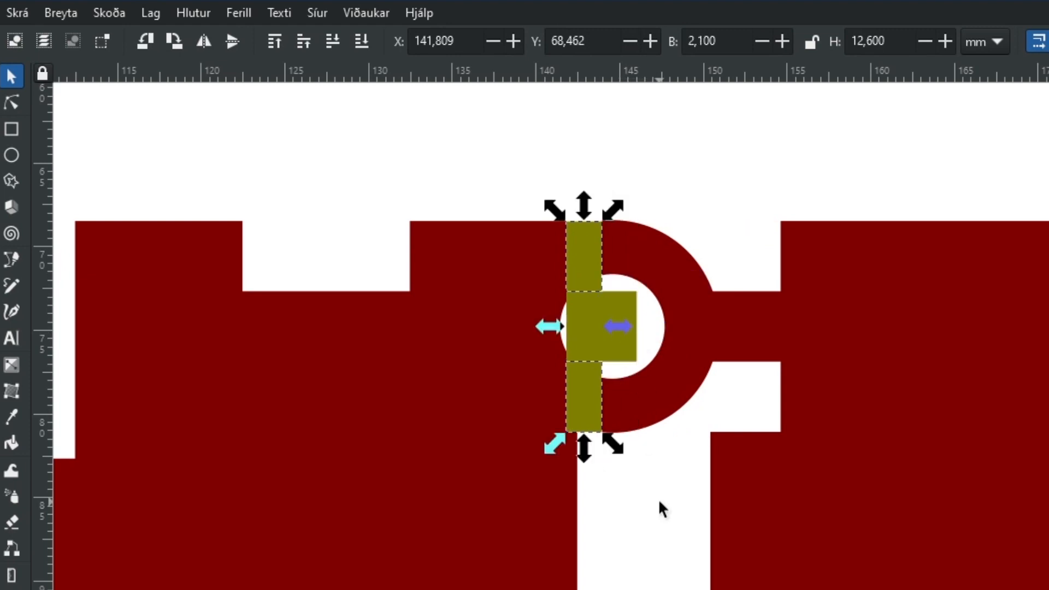
Step: Shorten the uppermost olive rectangle to about 1.17 mm high, keeping its upper edge in place
{"action": "left_click", "coordinate": [660, 500]}
{"action": "left_click", "coordinate": [589, 240]}
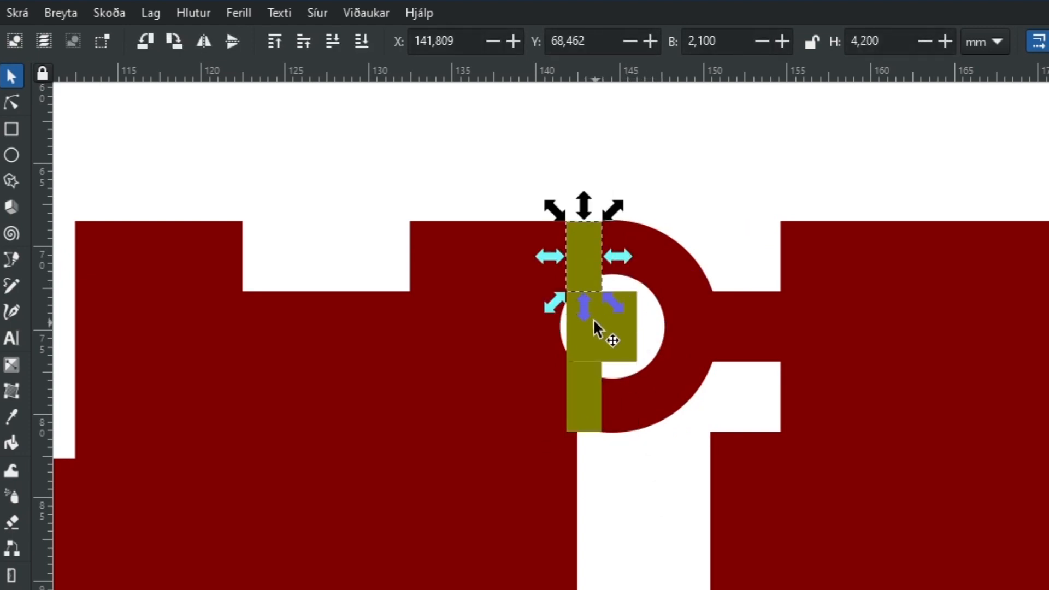
{"action": "left_click_drag", "start_coordinate": [584, 303], "coordinate": [584, 277]}
{"action": "left_click", "coordinate": [597, 261]}
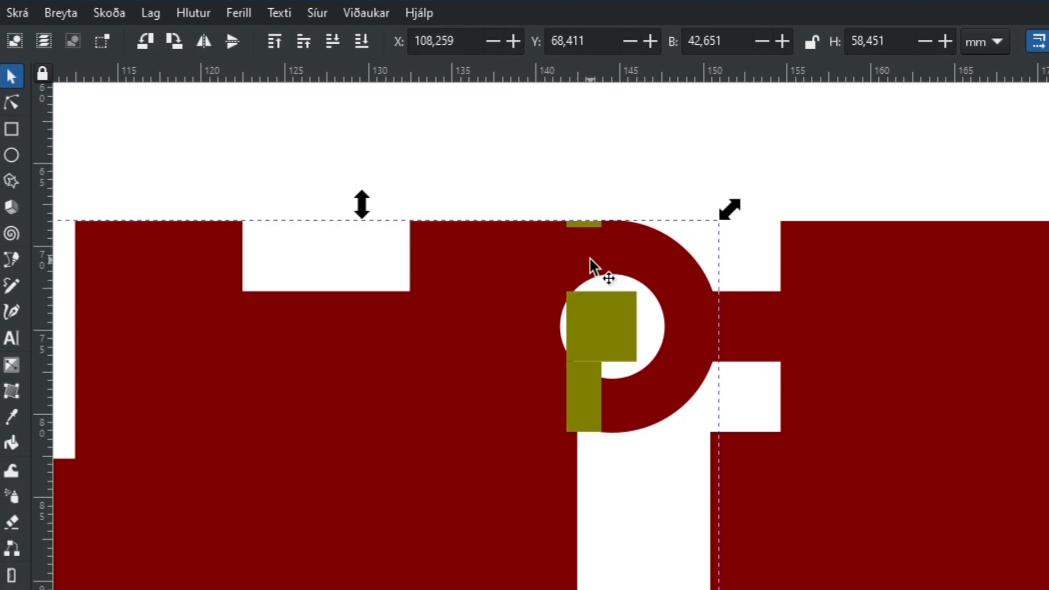
{"action": "scroll", "coordinate": [596, 263], "scroll_direction": "up", "scroll_amount": 3}
{"action": "left_click", "coordinate": [598, 161]}
{"action": "left_click_drag", "start_coordinate": [572, 182], "coordinate": [569, 223]}
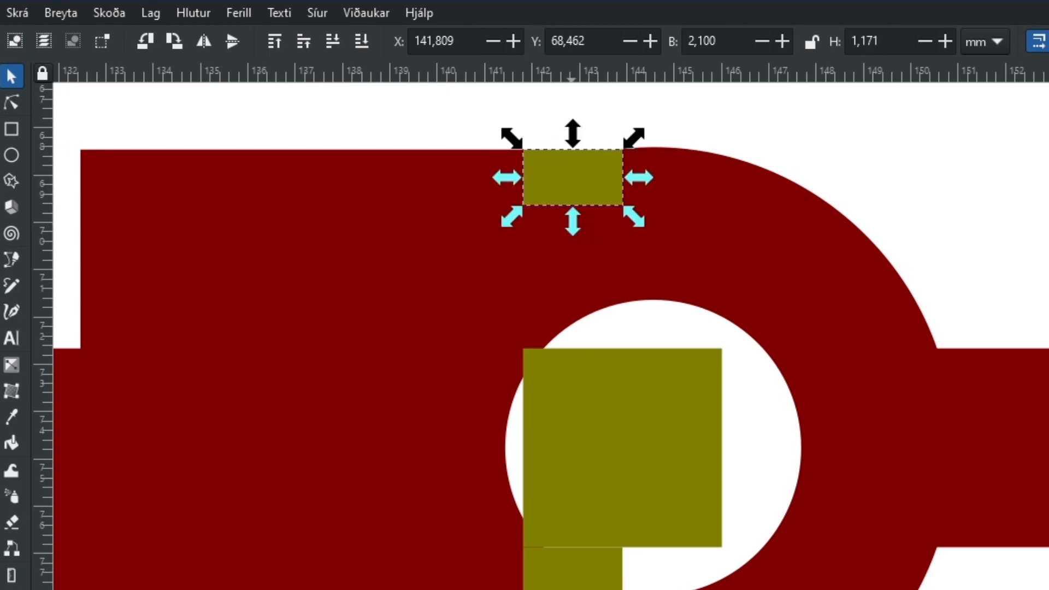
Step: Shorten the lowest olive rectangle to about 2.15 mm high, keeping its lower edge in place
{"action": "left_click", "coordinate": [567, 551]}
{"action": "left_click_drag", "start_coordinate": [567, 538], "coordinate": [573, 589]}
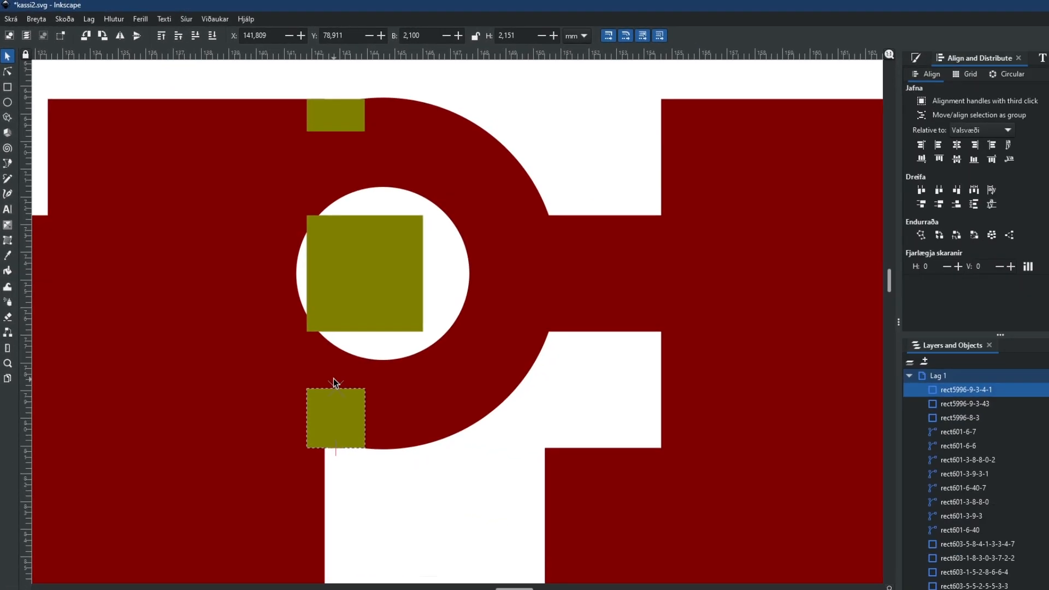
{"action": "left_click_drag", "start_coordinate": [336, 381], "coordinate": [336, 381]}
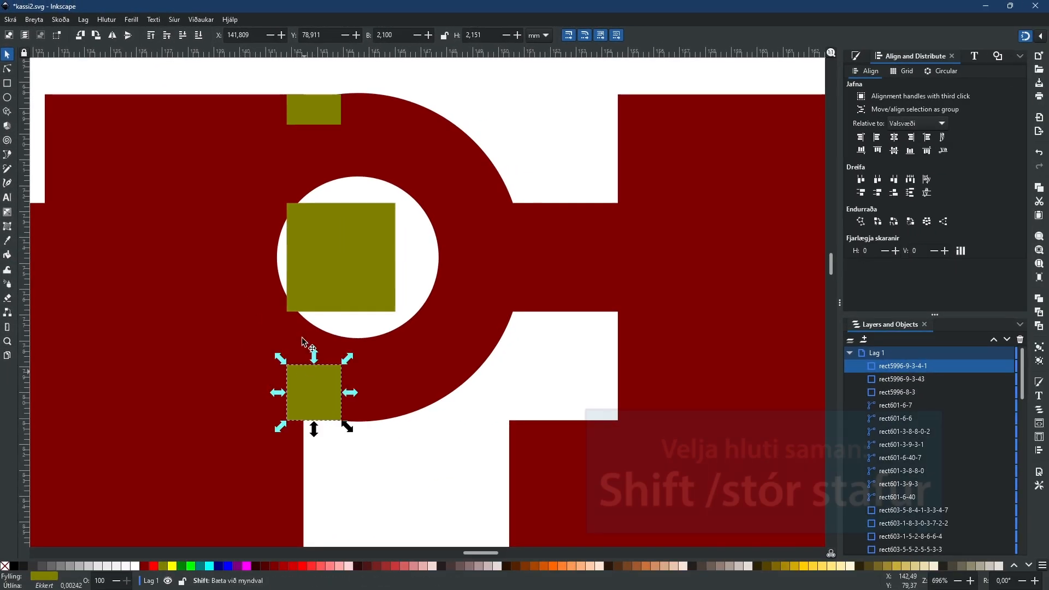
Step: Select the uppermost and lowest olive rectangles together with the ringed side panel for a path operation
{"action": "left_click", "coordinate": [241, 316], "text": "shift"}
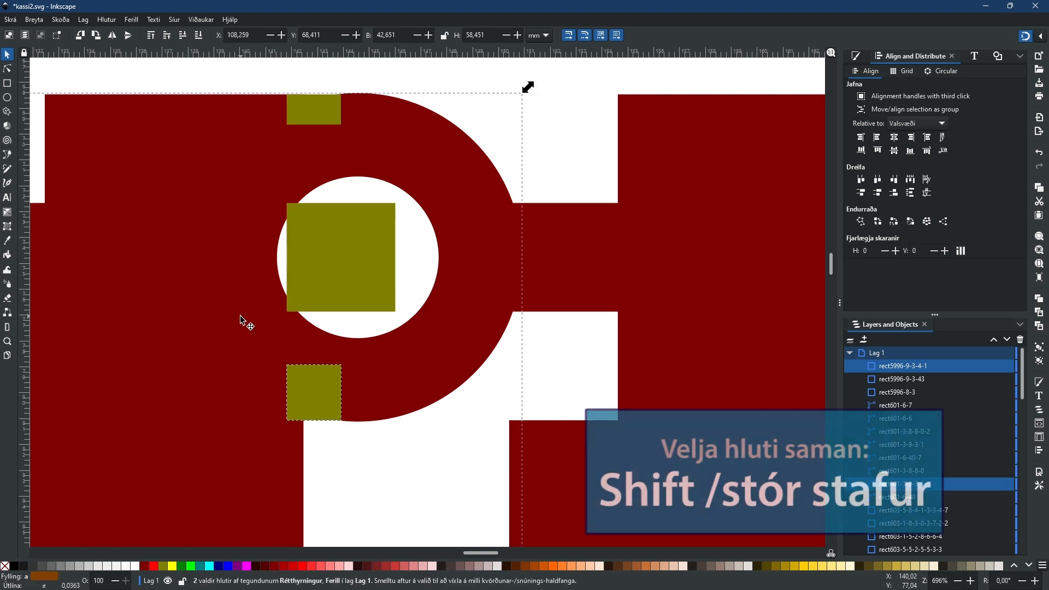
{"action": "left_click", "coordinate": [307, 116], "text": "shift"}
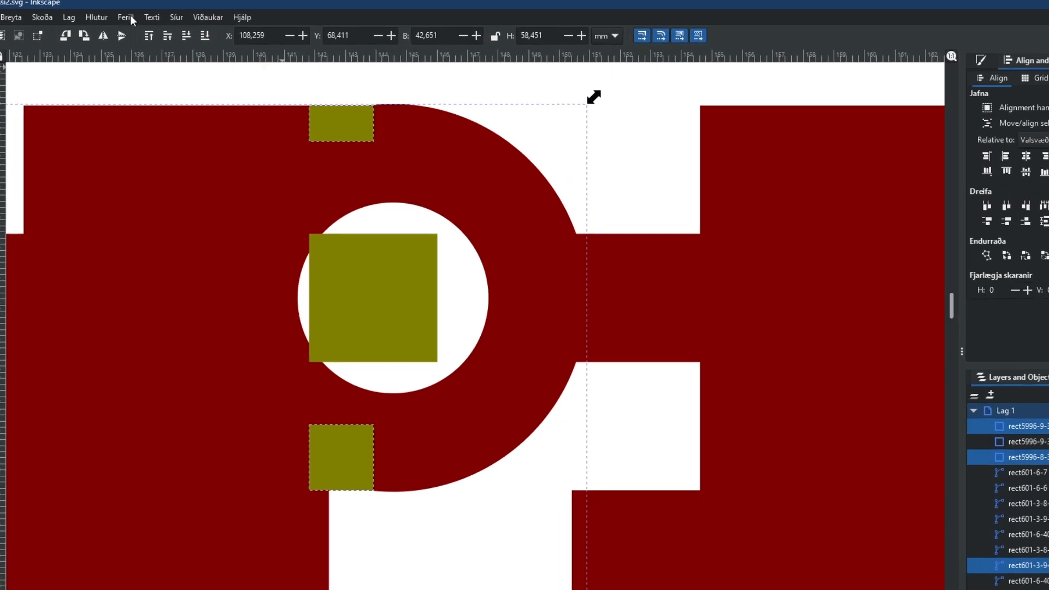
{"action": "left_click", "coordinate": [132, 19]}
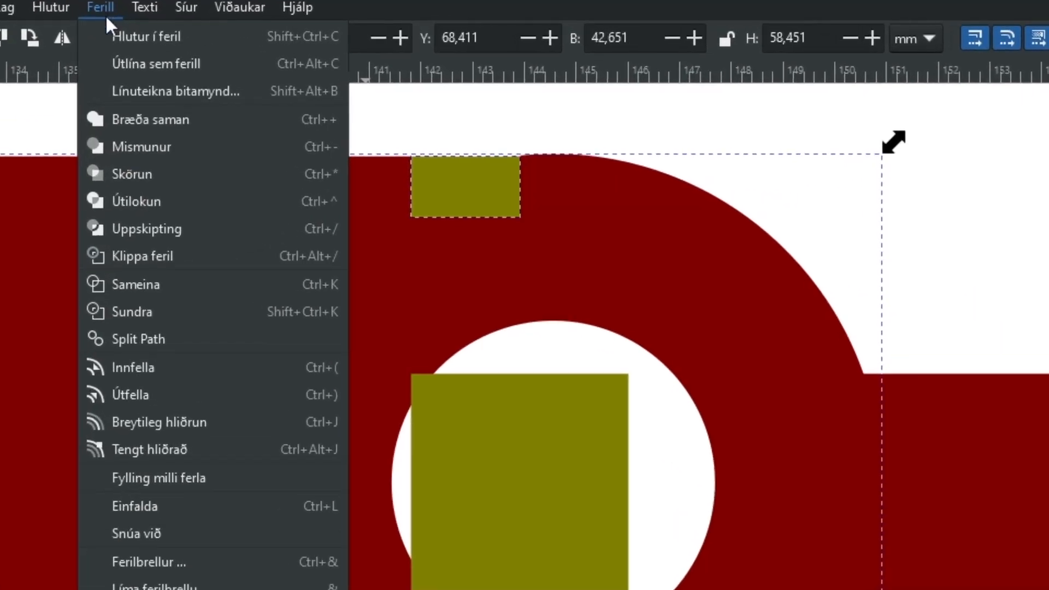
Step: Union the small olive rectangle at the upper edge with the dark red side panel
{"action": "left_click", "coordinate": [163, 120]}
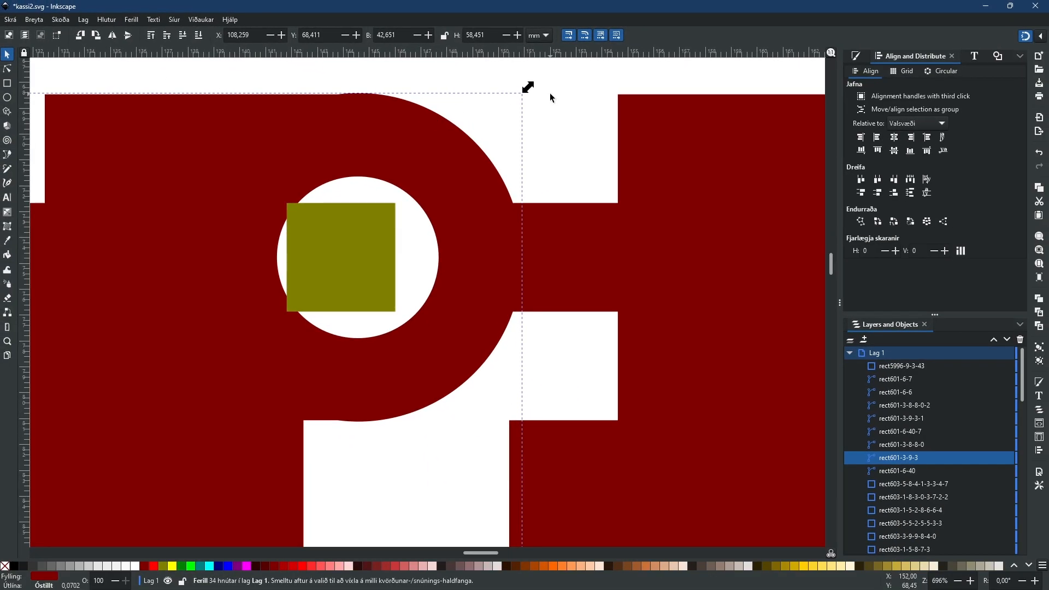
{"action": "left_click", "coordinate": [550, 93]}
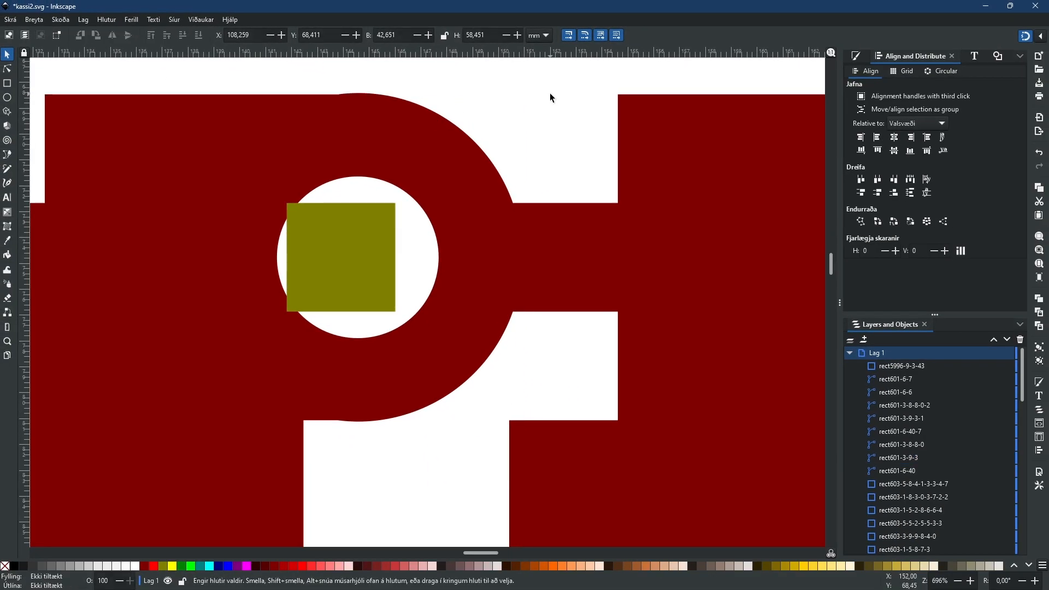
{"action": "scroll", "coordinate": [536, 104], "scroll_direction": "down", "scroll_amount": 3}
Step: Delete the olive square inside the hinge hole and shift the red side panel left, clear of the lid panel
{"action": "left_click", "coordinate": [476, 154]}
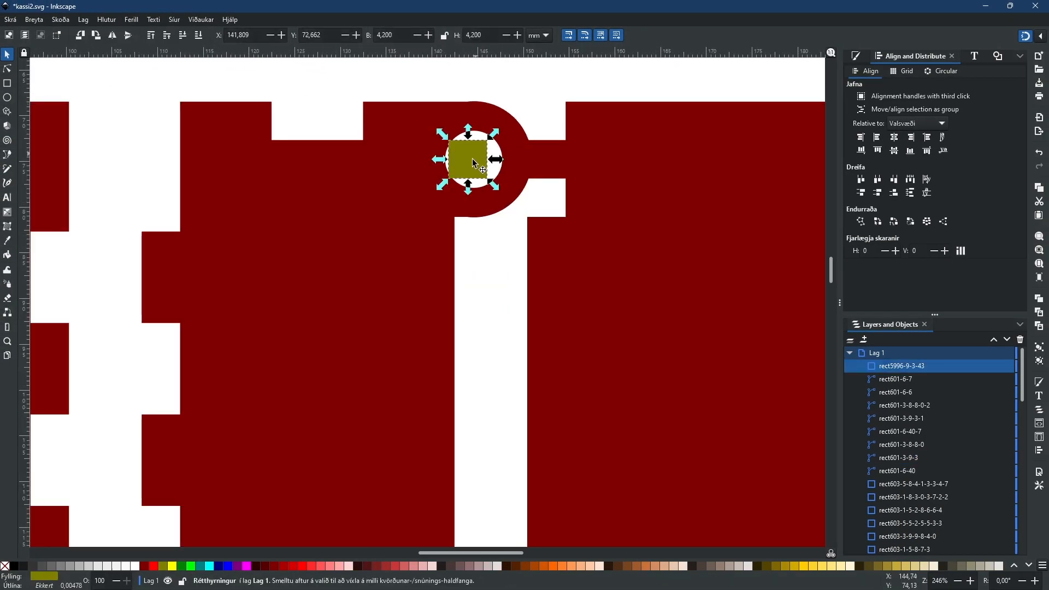
{"action": "key", "text": "Delete"}
{"action": "mouse_move", "coordinate": [496, 197]}
{"action": "left_mouse_down"}
{"action": "mouse_move", "coordinate": [478, 192]}
{"action": "mouse_move", "coordinate": [492, 202]}
{"action": "left_mouse_up"}
Step: Duplicate the blue end panel, place the copy above the large blue base panel, and flip it vertically
{"action": "scroll", "coordinate": [499, 197], "scroll_direction": "down", "scroll_amount": 2}
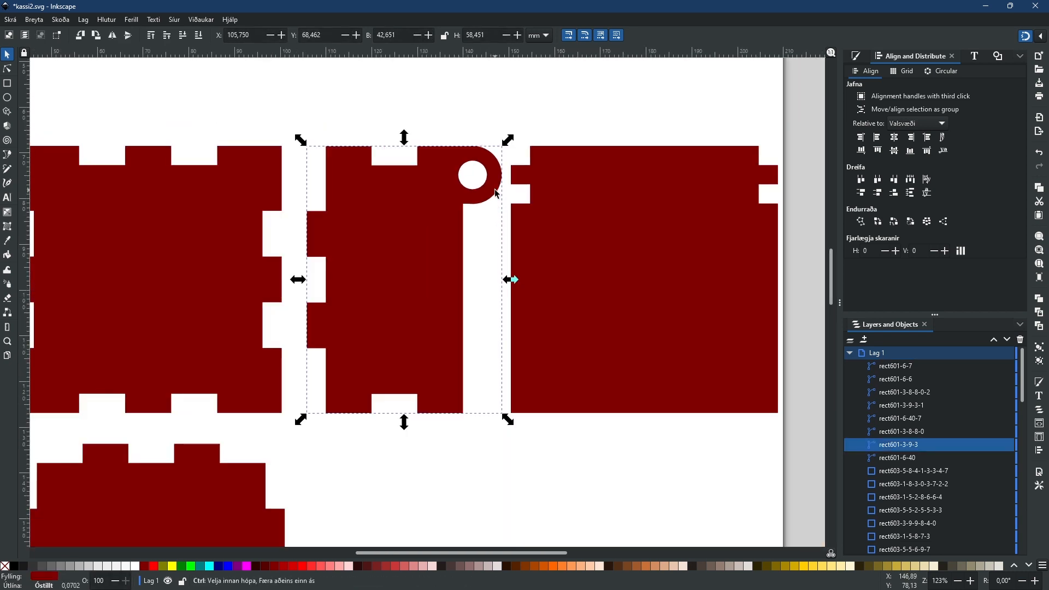
{"action": "scroll", "coordinate": [496, 194], "scroll_direction": "down", "scroll_amount": 3}
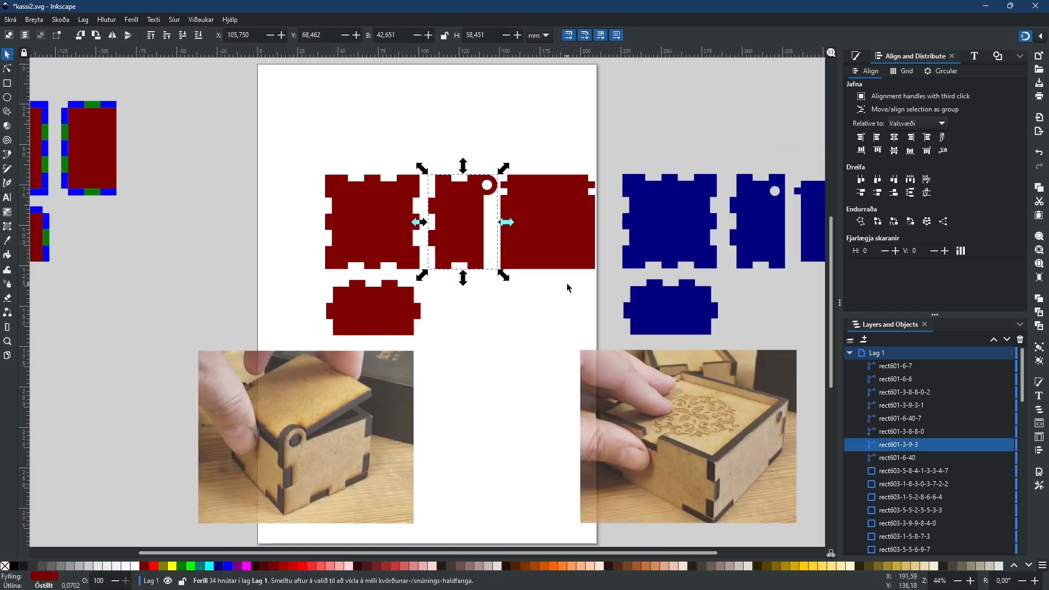
{"action": "left_click_drag", "start_coordinate": [572, 309], "coordinate": [402, 306]}
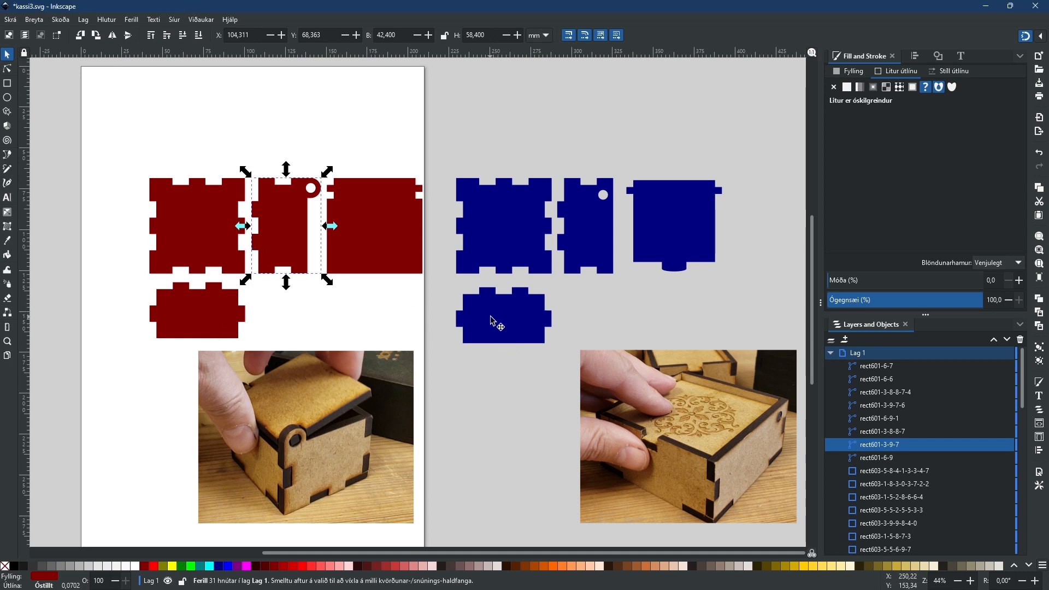
{"action": "left_click", "coordinate": [527, 317]}
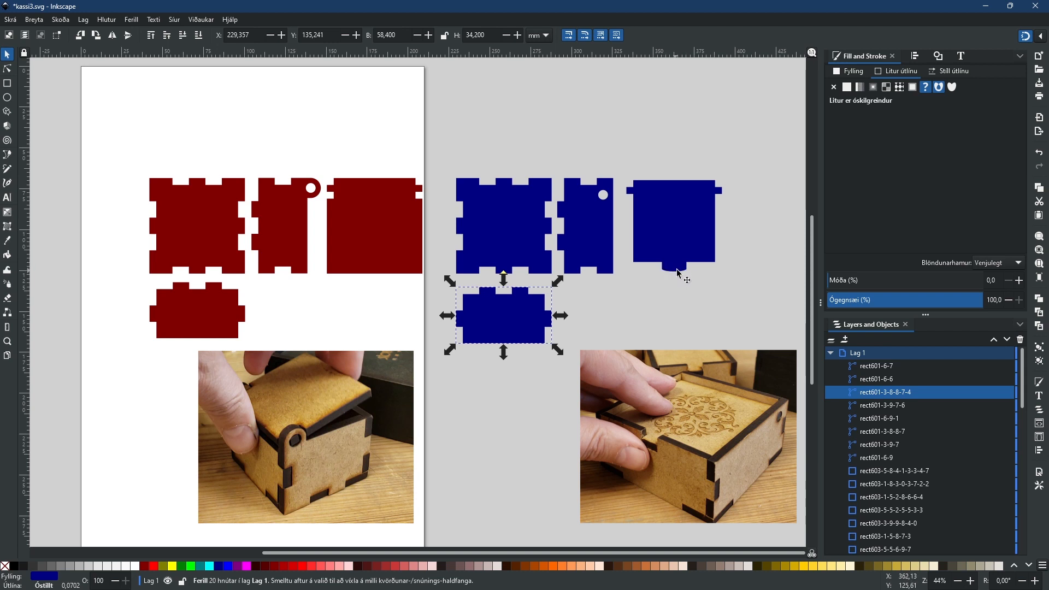
{"action": "key", "text": "ctrl+d"}
{"action": "left_click_drag", "start_coordinate": [528, 307], "coordinate": [511, 136]}
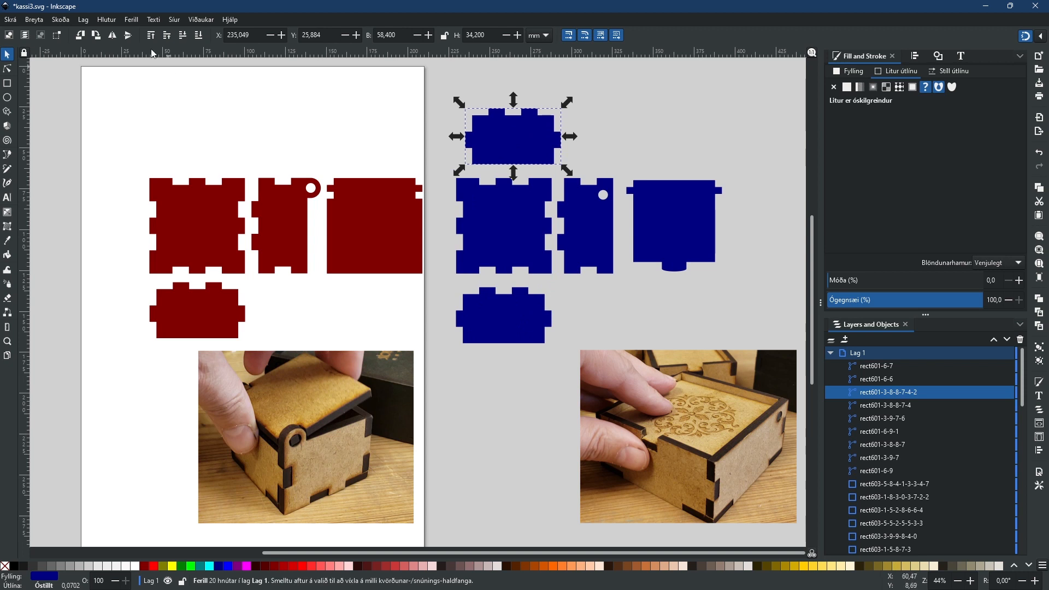
{"action": "left_click", "coordinate": [129, 37]}
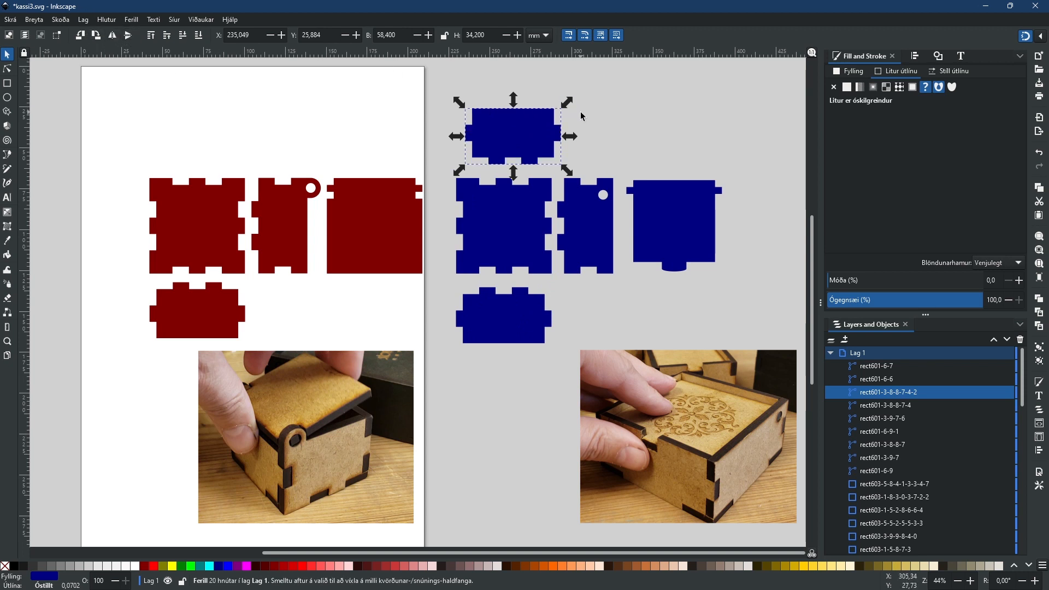
{"action": "left_click_drag", "start_coordinate": [518, 138], "coordinate": [508, 144]}
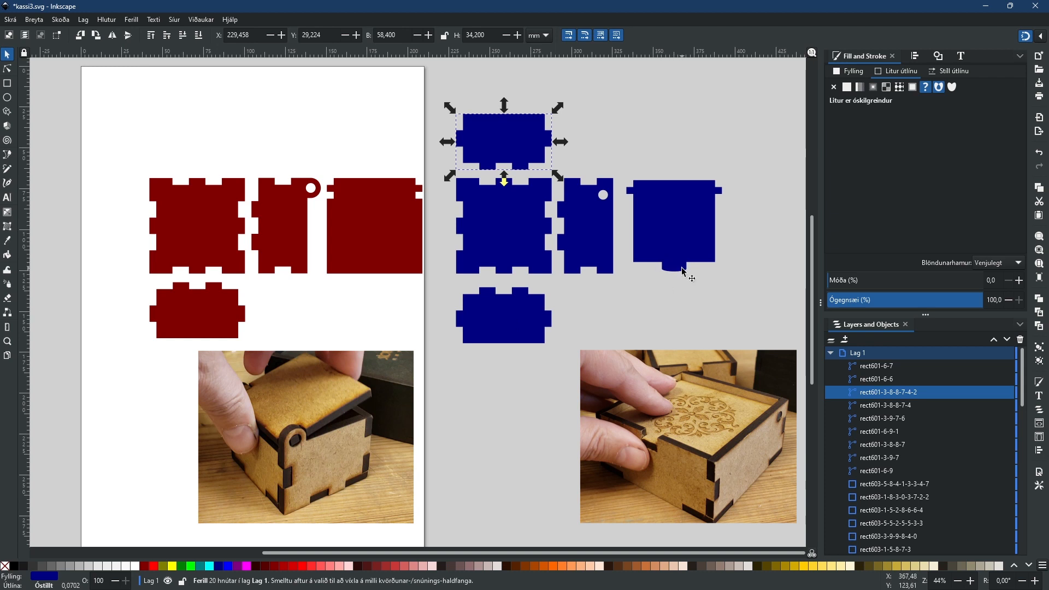
{"action": "left_click", "coordinate": [335, 133]}
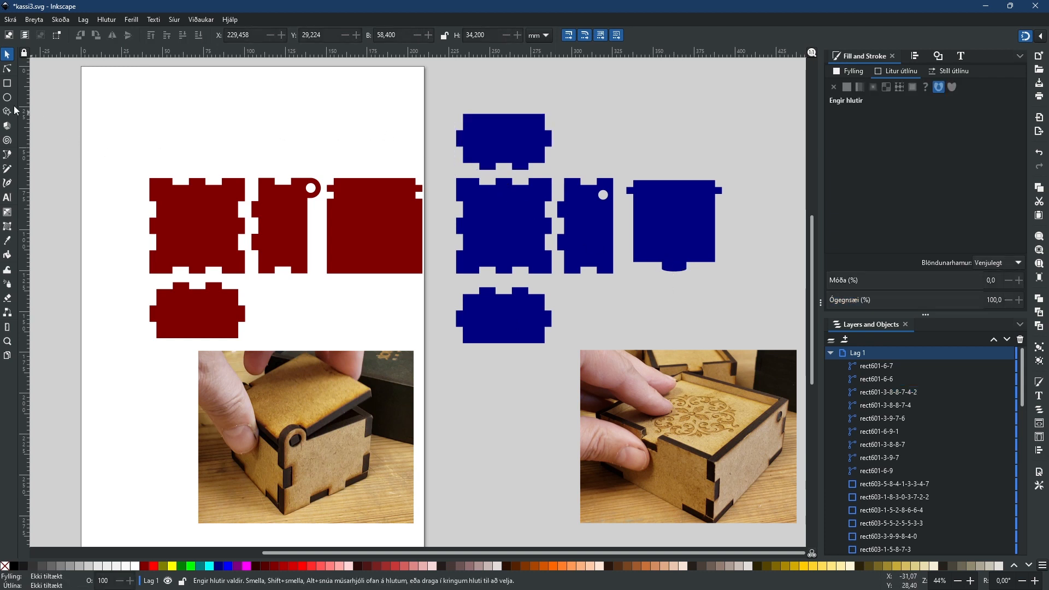
Step: Draw a rectangle about 38 by 27 mm below the lower blue end panel and set its opacity to 100%
{"action": "left_click", "coordinate": [8, 85]}
{"action": "left_click_drag", "start_coordinate": [483, 366], "coordinate": [546, 410]}
{"action": "left_click", "coordinate": [9, 56]}
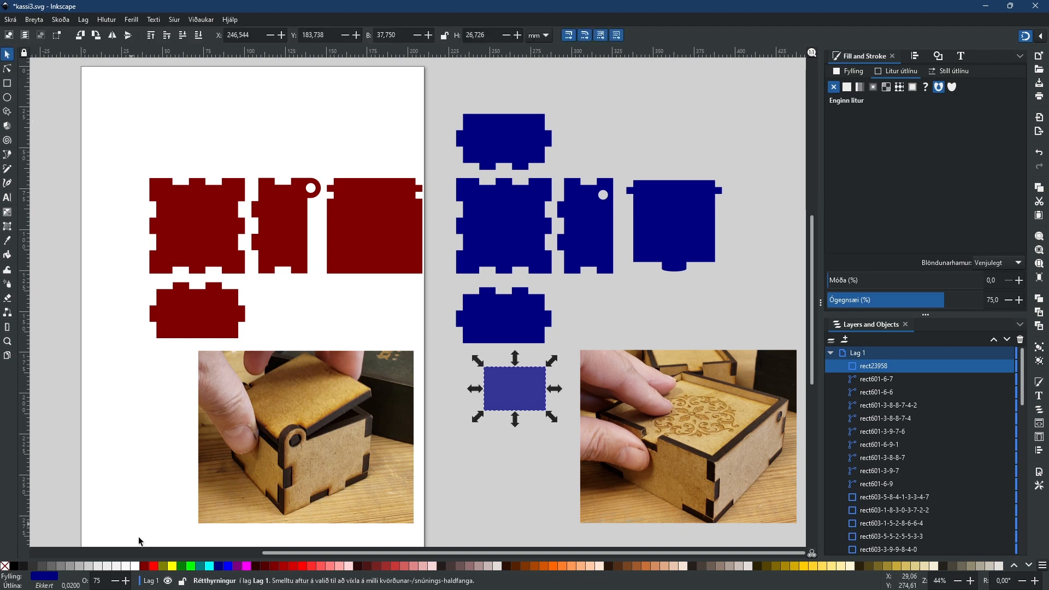
{"action": "left_click", "coordinate": [127, 581]}
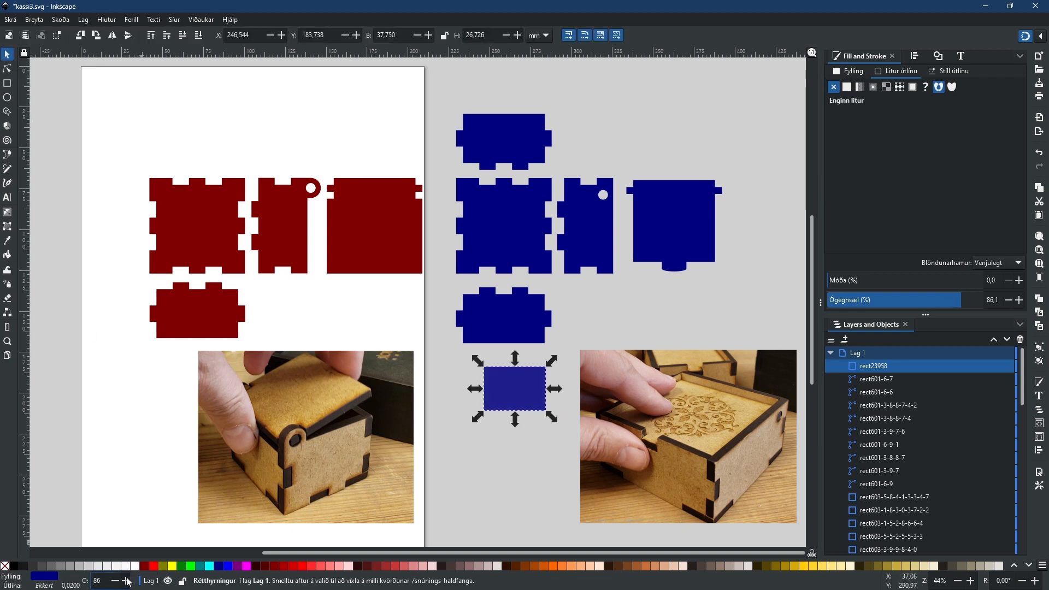
{"action": "left_click", "coordinate": [527, 384]}
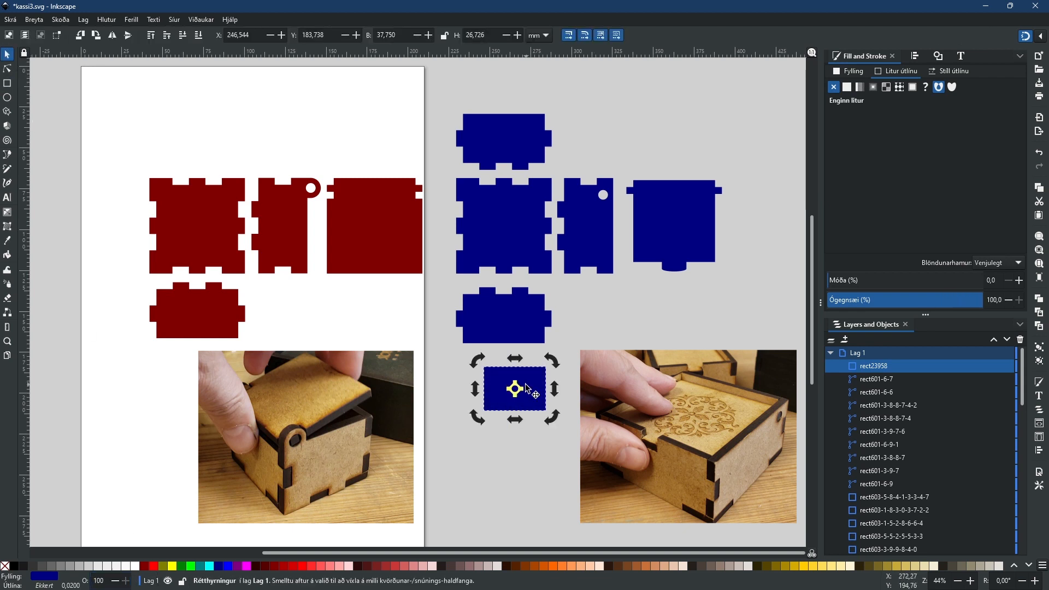
Step: Set the new rectangle's width to 15 mm and its height to 4.2 mm
{"action": "left_click", "coordinate": [402, 38]}
{"action": "type", "text": "1"}
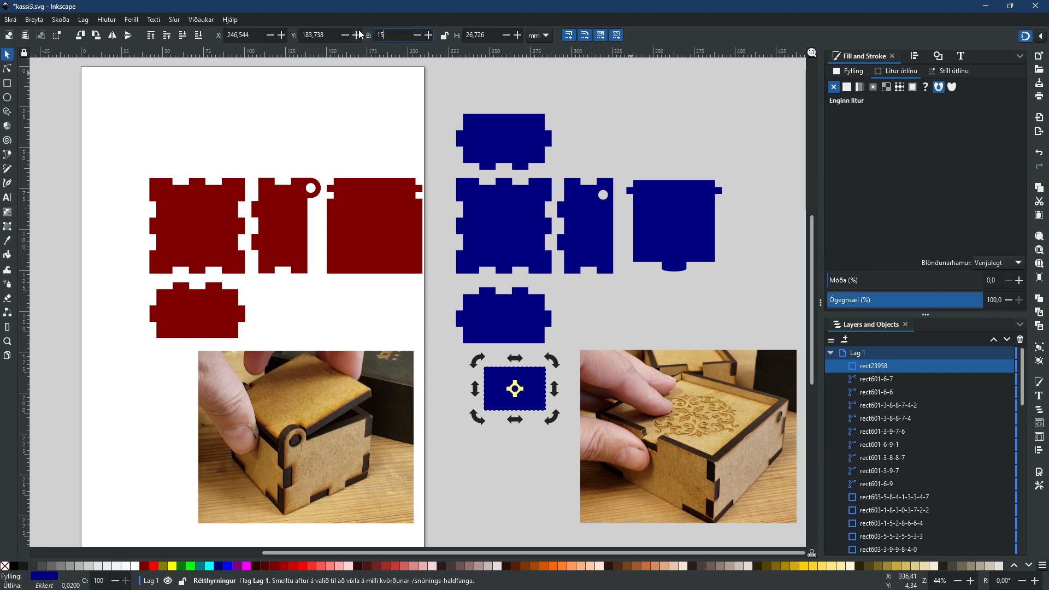
{"action": "type", "text": "5"}
{"action": "key", "text": "Return"}
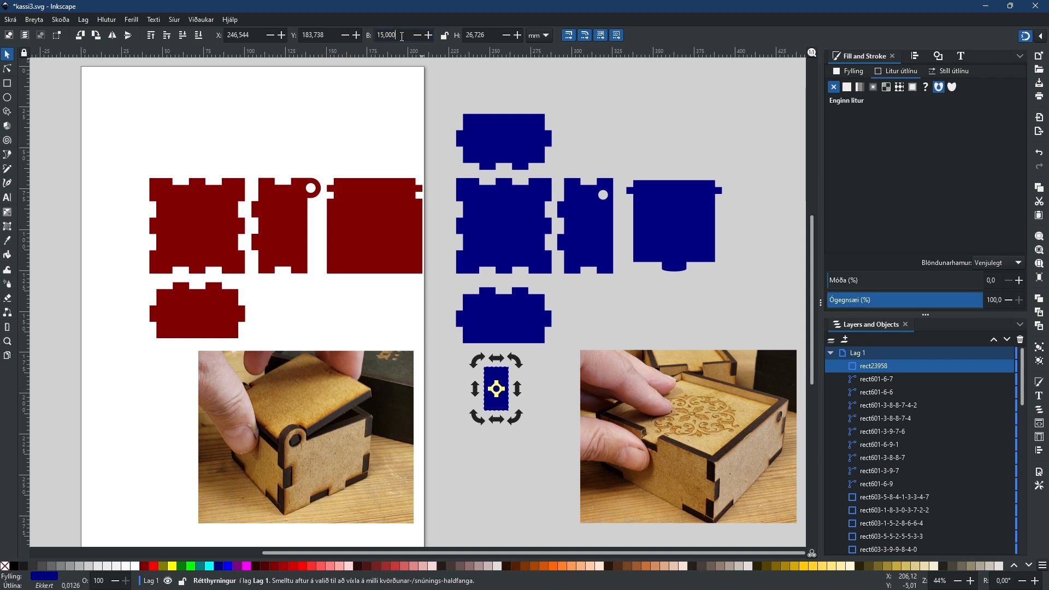
{"action": "type", "text": "4,2"}
{"action": "key", "text": "Return"}
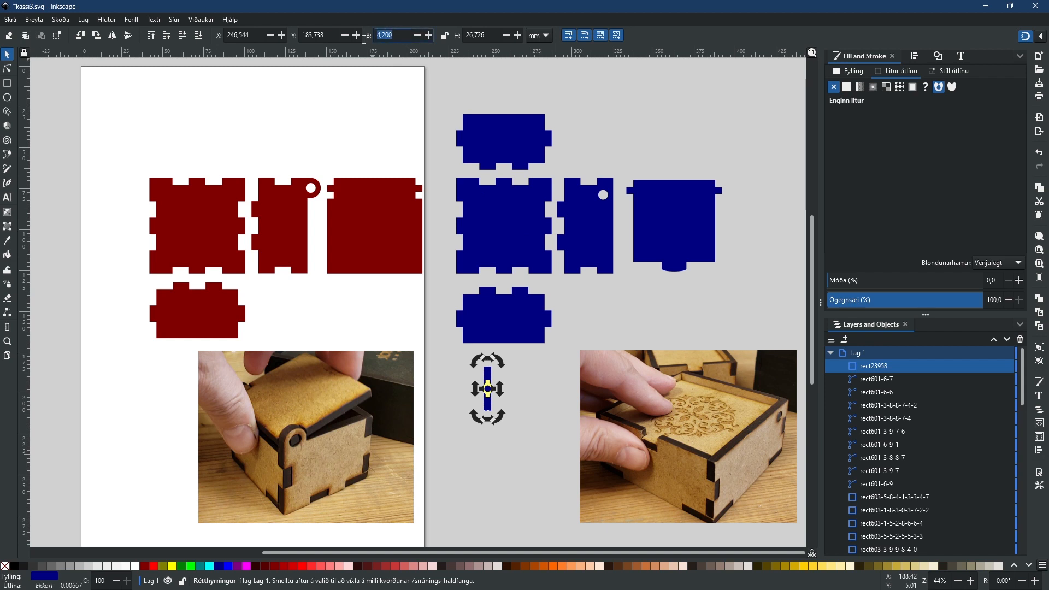
{"action": "type", "text": "1"}
{"action": "type", "text": "4"}
{"action": "type", "text": "5"}
{"action": "key", "text": "Tab"}
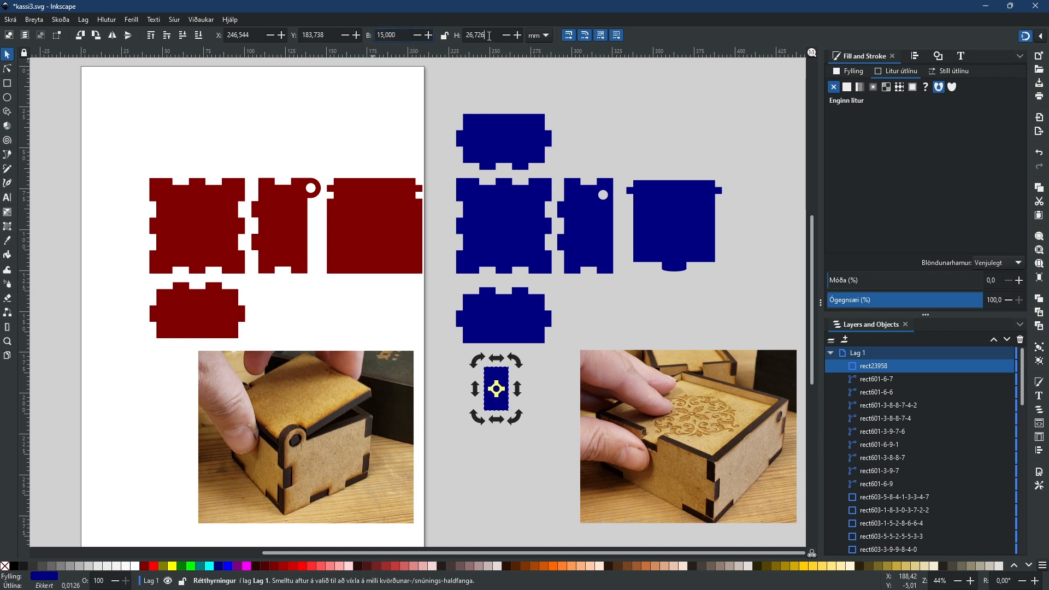
{"action": "type", "text": "4,2"}
{"action": "key", "text": "Return"}
{"action": "key", "text": "Escape"}
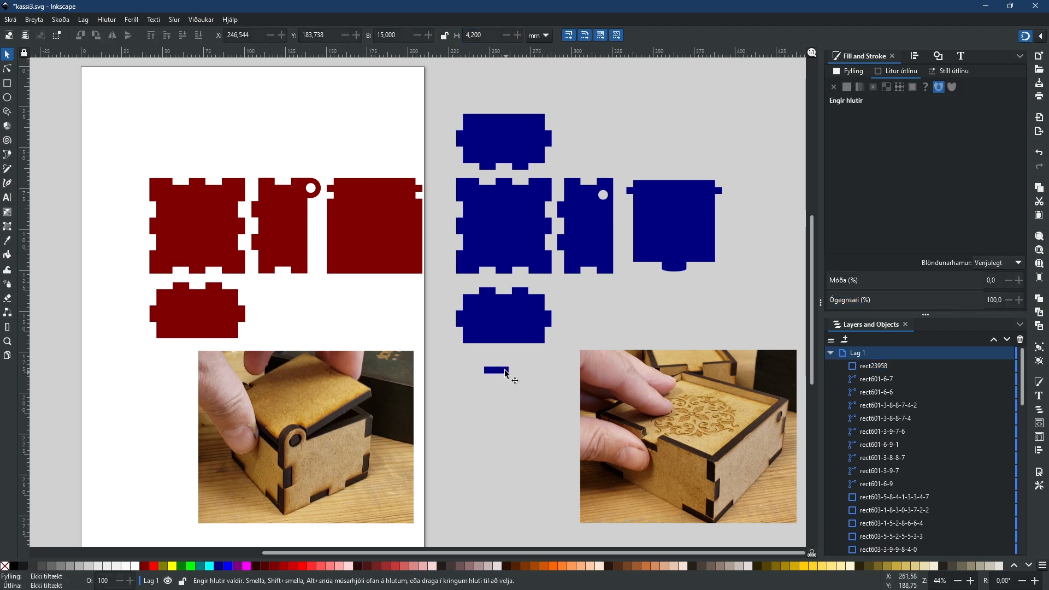
Step: Move the small rectangle up against the blue end panel's lower edge and fill it with bright green
{"action": "left_click_drag", "start_coordinate": [504, 373], "coordinate": [511, 350]}
{"action": "left_click", "coordinate": [511, 349]}
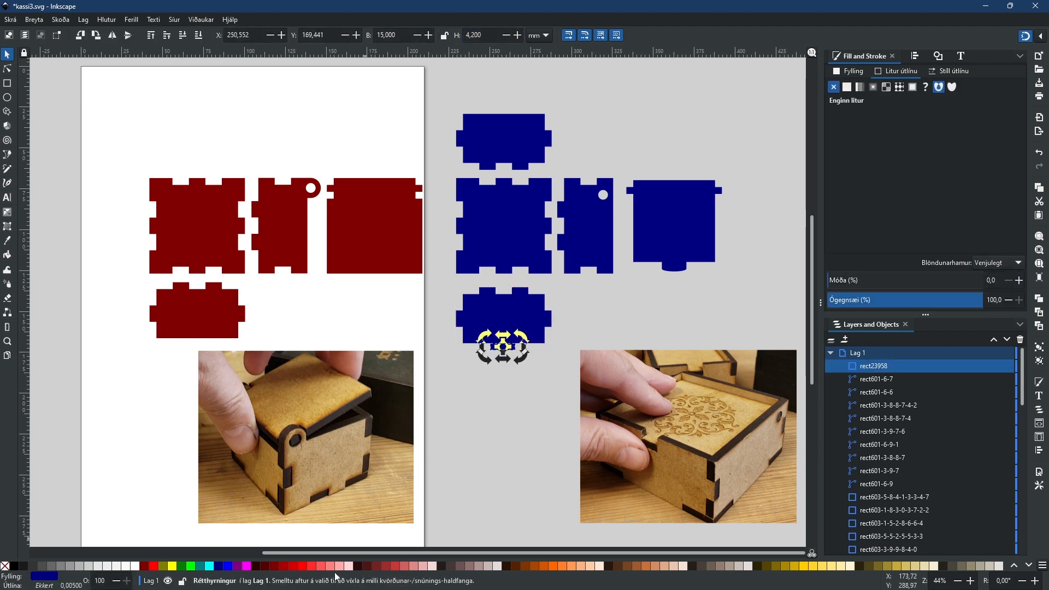
{"action": "left_click", "coordinate": [192, 567]}
{"action": "left_click", "coordinate": [557, 422]}
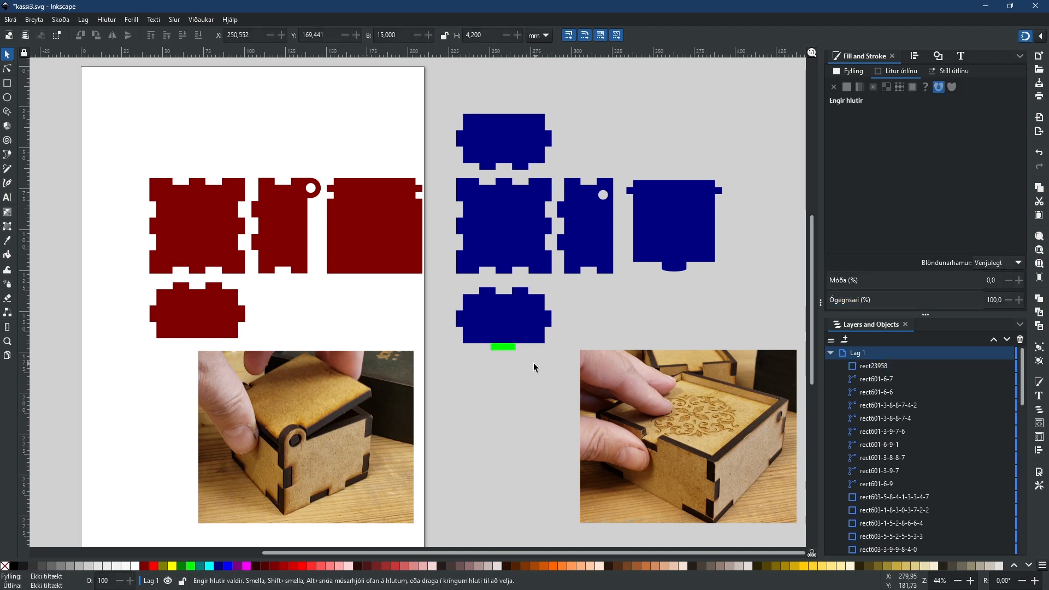
Step: Move the green rectangle up inside the blue end panel, flush with the panel's lower edge
{"action": "scroll", "coordinate": [504, 347], "scroll_direction": "up", "scroll_amount": 3}
{"action": "left_click_drag", "start_coordinate": [513, 345], "coordinate": [514, 324]}
{"action": "left_click", "coordinate": [658, 302]}
Step: Set the green rectangle's height to 8.4 mm and reposition it flush with the blue end panel's lower edge
{"action": "scroll", "coordinate": [609, 278], "scroll_direction": "down", "scroll_amount": 2}
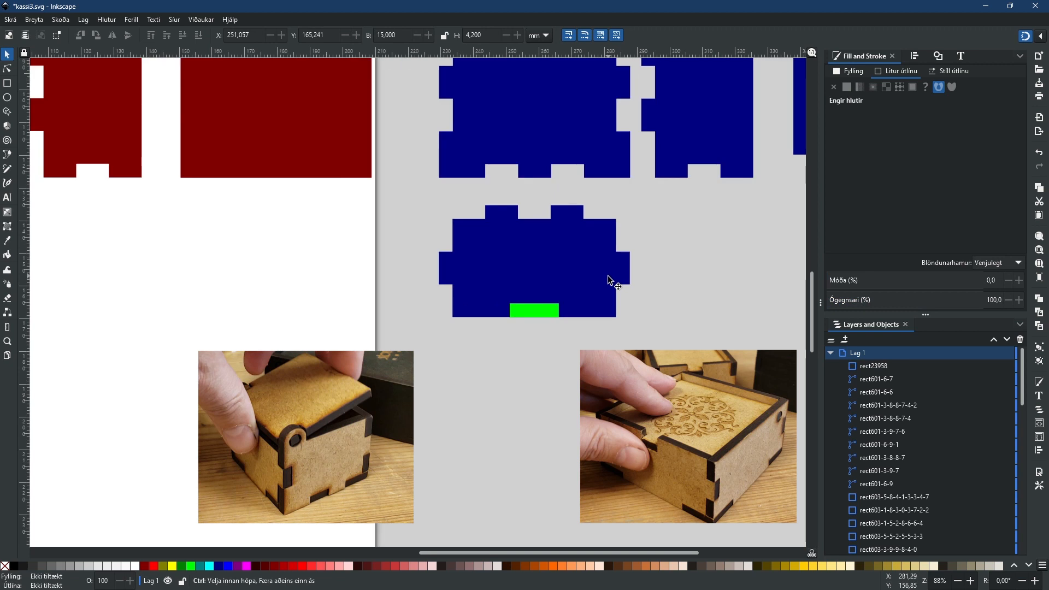
{"action": "scroll", "coordinate": [609, 282], "scroll_direction": "down", "scroll_amount": 1}
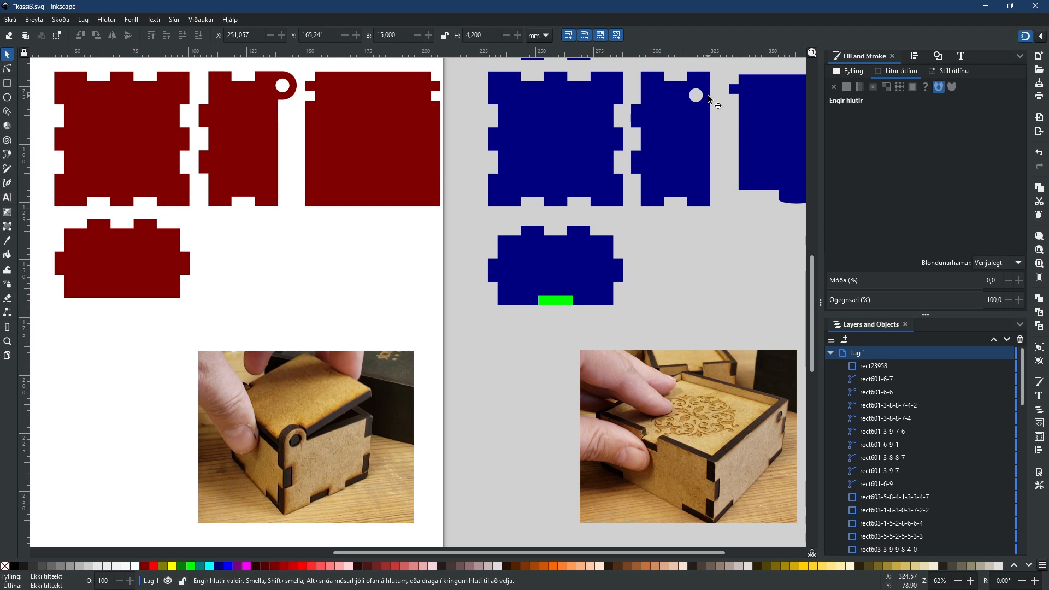
{"action": "left_click", "coordinate": [569, 300]}
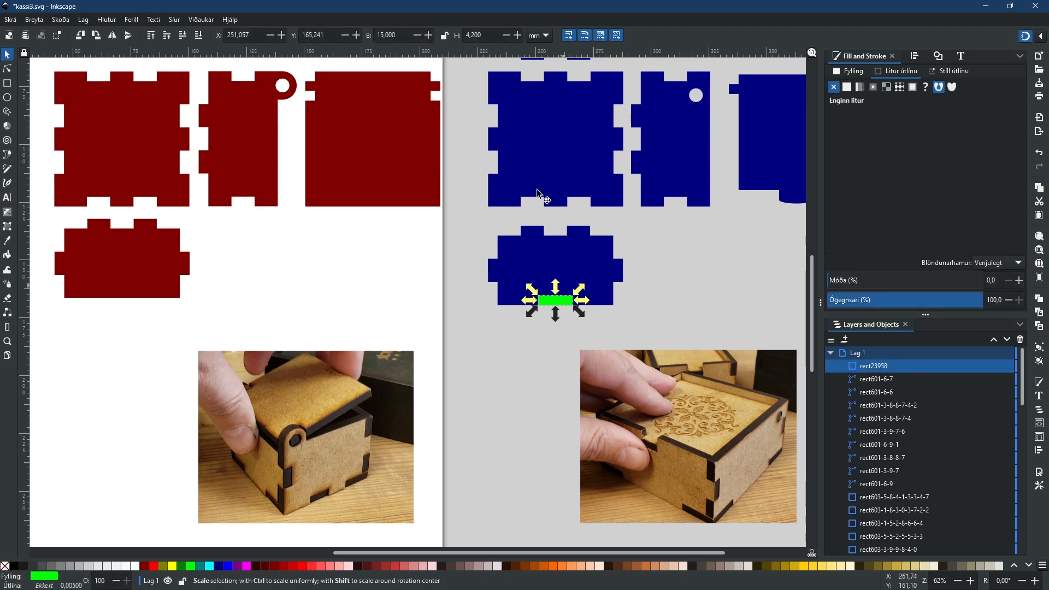
{"action": "left_click_drag", "start_coordinate": [477, 31], "coordinate": [462, 40]}
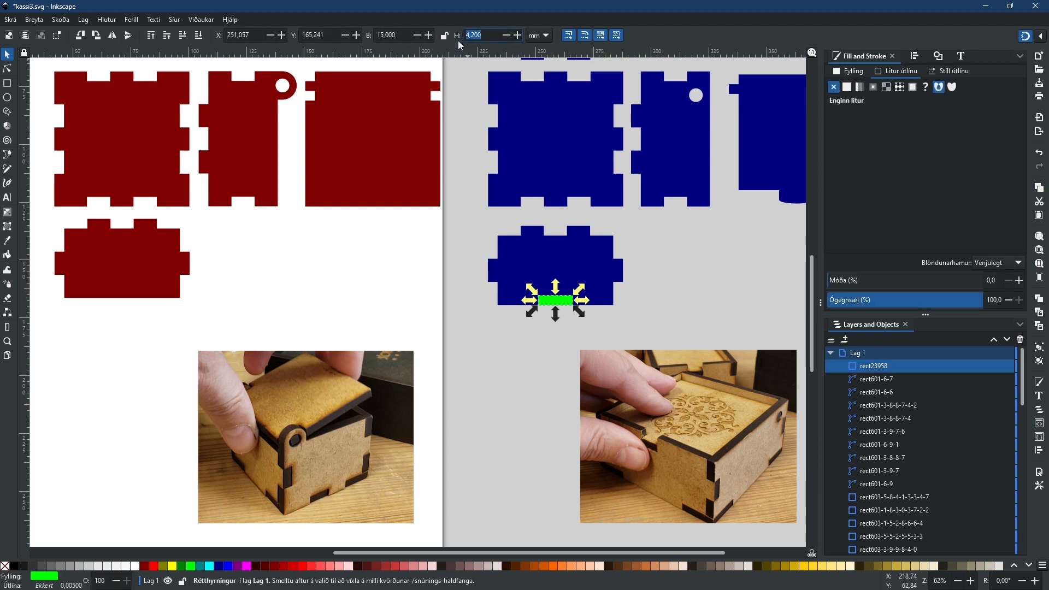
{"action": "type", "text": "8,4"}
{"action": "key", "text": "Return"}
{"action": "left_click_drag", "start_coordinate": [561, 302], "coordinate": [575, 285]}
{"action": "left_click", "coordinate": [650, 340]}
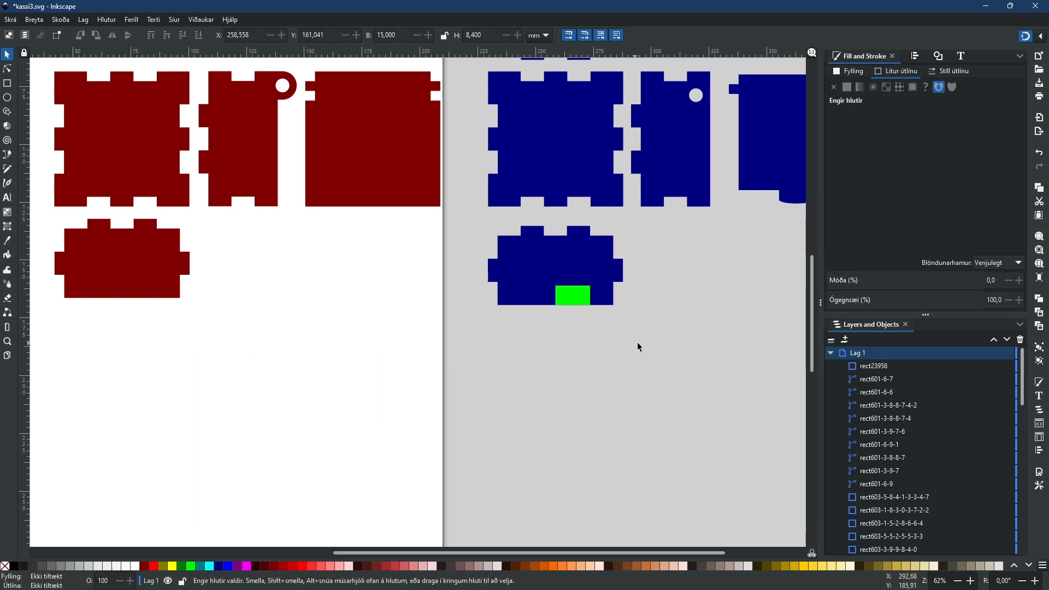
Step: Centre the green rectangle and the blue end panel on each other along the vertical axis
{"action": "left_click_drag", "start_coordinate": [628, 358], "coordinate": [473, 225]}
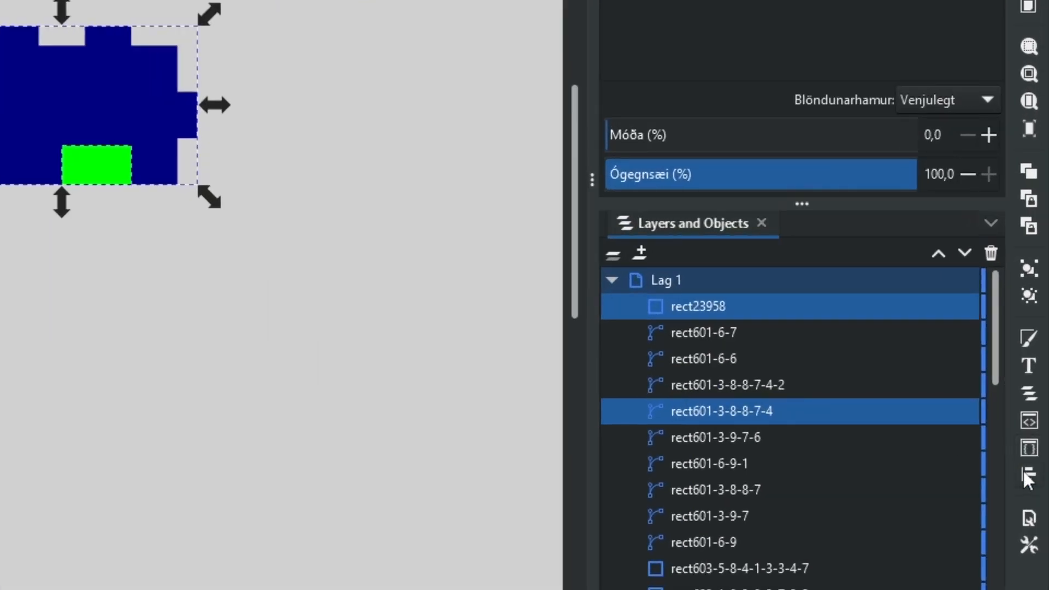
{"action": "left_click", "coordinate": [1027, 473]}
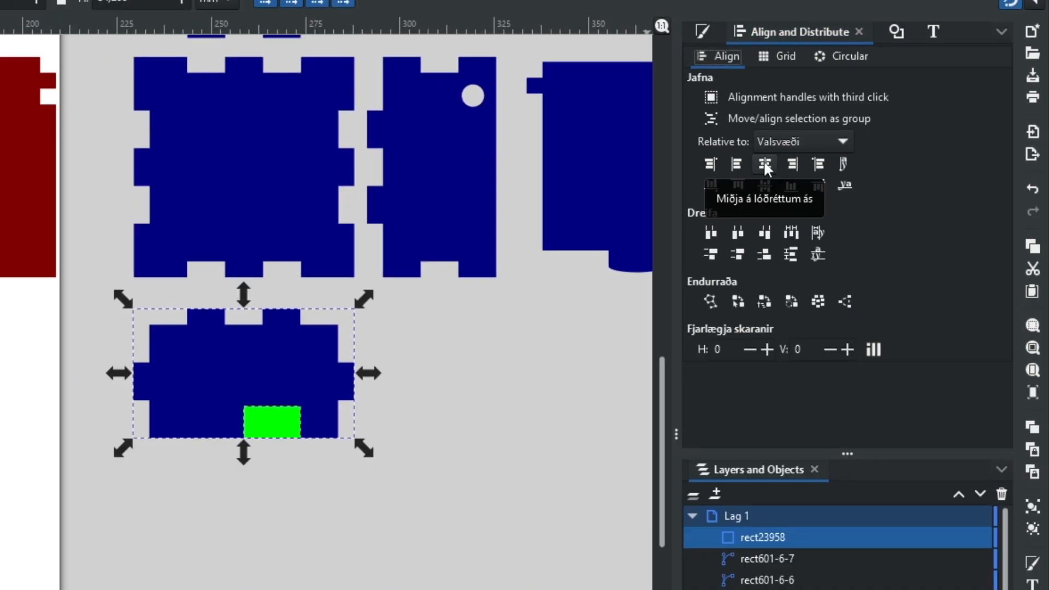
{"action": "left_click", "coordinate": [702, 179]}
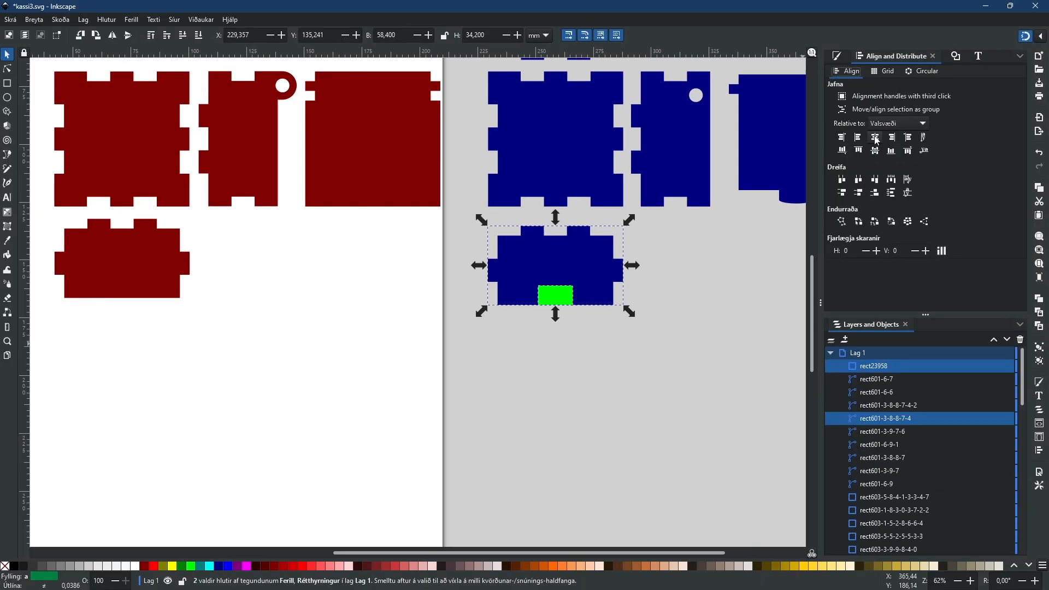
{"action": "left_click", "coordinate": [700, 313]}
Step: Subtract the green rectangle from the blue end panel with Difference to cut the thumb notch
{"action": "left_click_drag", "start_coordinate": [466, 218], "coordinate": [688, 337]}
{"action": "left_click", "coordinate": [132, 20]}
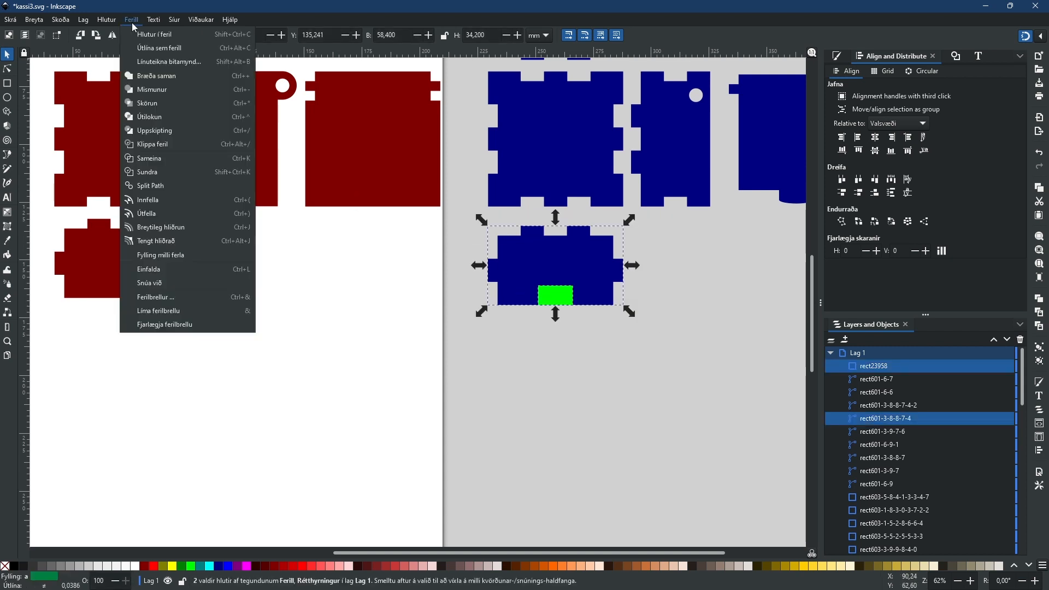
{"action": "left_click", "coordinate": [159, 90]}
{"action": "left_click", "coordinate": [617, 359]}
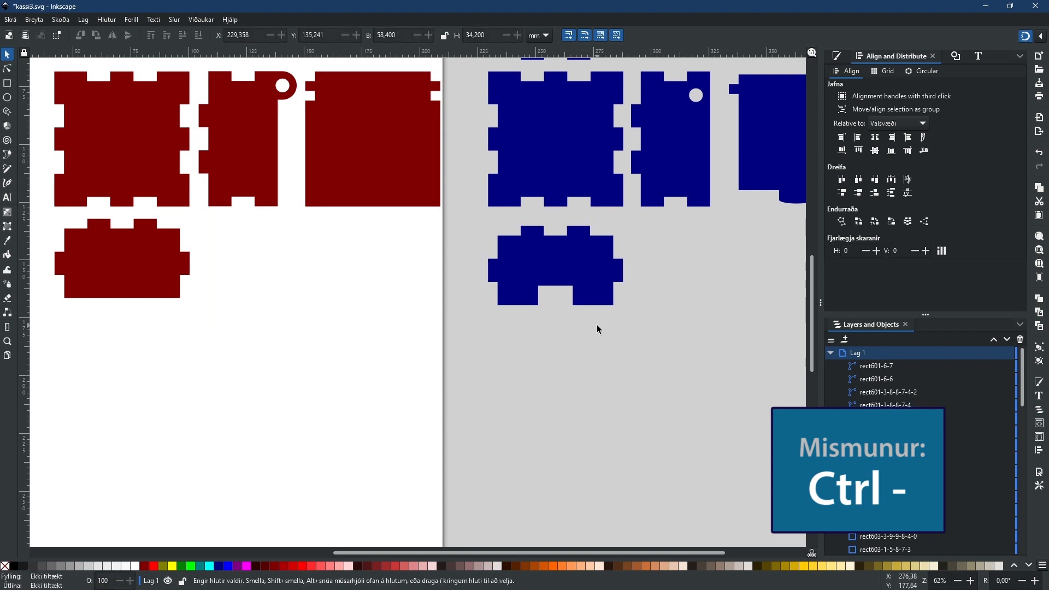
Step: Duplicate the red end panel, place the copy above the large red base panel, and flip it vertically
{"action": "scroll", "coordinate": [598, 327], "scroll_direction": "down", "scroll_amount": 2}
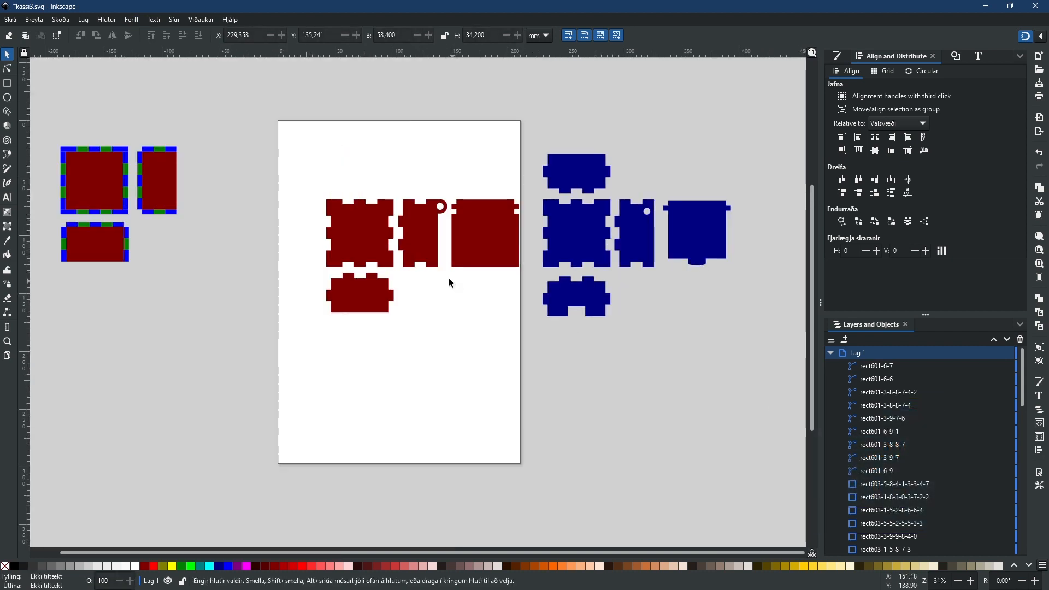
{"action": "left_click", "coordinate": [364, 294]}
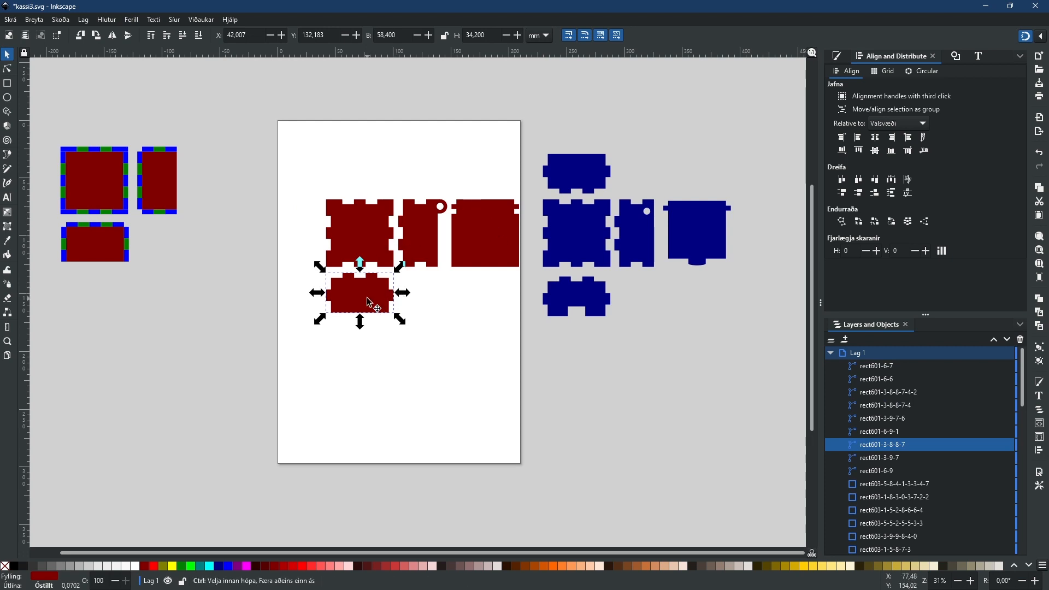
{"action": "scroll", "coordinate": [370, 300], "scroll_direction": "up", "scroll_amount": 1}
{"action": "key", "text": "ctrl+d"}
{"action": "left_click_drag", "start_coordinate": [370, 302], "coordinate": [355, 130]}
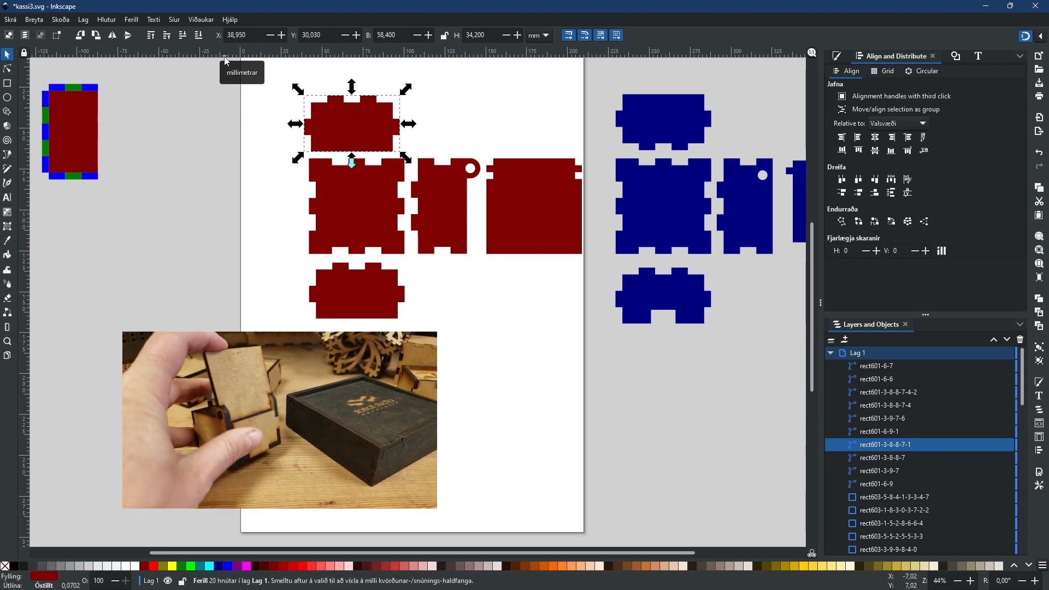
{"action": "left_click", "coordinate": [128, 38]}
{"action": "key", "text": "Escape"}
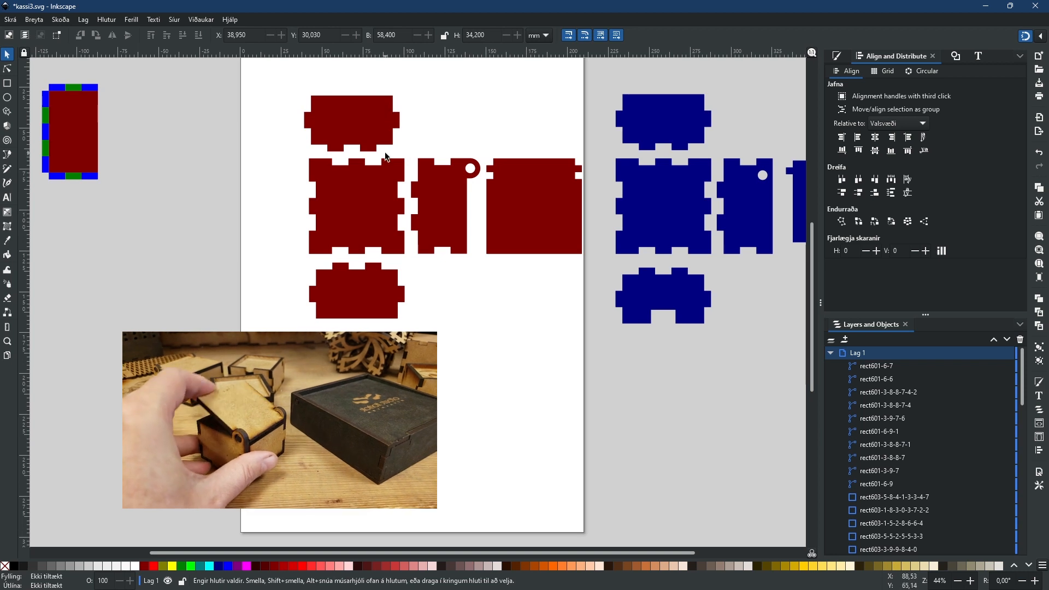
Step: Draw a green rectangle about 65 mm wide above the upper red end panel and set its height to 4.2 mm
{"action": "scroll", "coordinate": [362, 107], "scroll_direction": "up", "scroll_amount": 2, "text": "ctrl"}
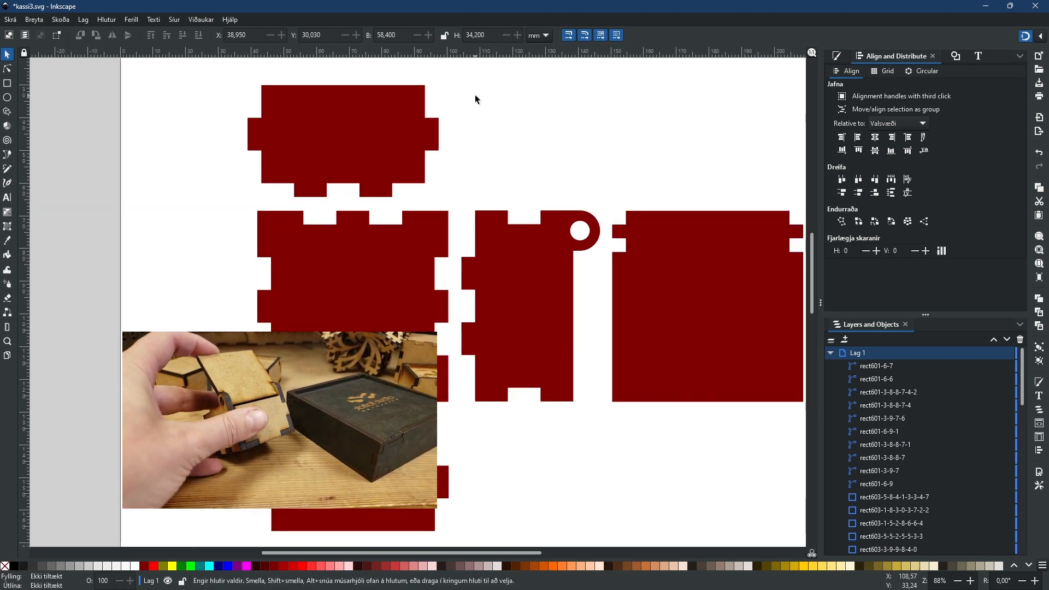
{"action": "left_click", "coordinate": [7, 84]}
{"action": "mouse_move", "coordinate": [235, 61]}
{"action": "left_mouse_down"}
{"action": "mouse_move", "coordinate": [300, 82]}
{"action": "mouse_move", "coordinate": [448, 75]}
{"action": "left_mouse_up"}
{"action": "left_click", "coordinate": [7, 55]}
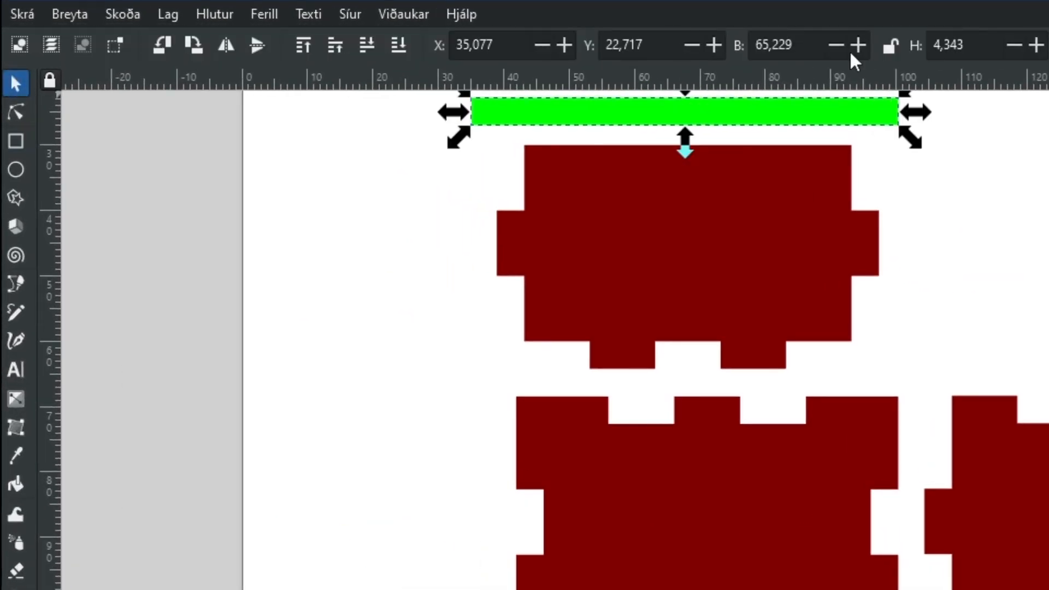
{"action": "triple_click", "coordinate": [950, 48]}
{"action": "type", "text": "4,2"}
{"action": "key", "text": "Return"}
Step: Snap the green rectangle flush inside the upper red end panel's upper edge and subtract it from the panel with Difference
{"action": "left_click_drag", "start_coordinate": [573, 116], "coordinate": [578, 169]}
{"action": "left_click", "coordinate": [402, 123]}
{"action": "scroll", "coordinate": [540, 150], "scroll_direction": "up", "scroll_amount": 3}
{"action": "left_click_drag", "start_coordinate": [527, 149], "coordinate": [667, 144]}
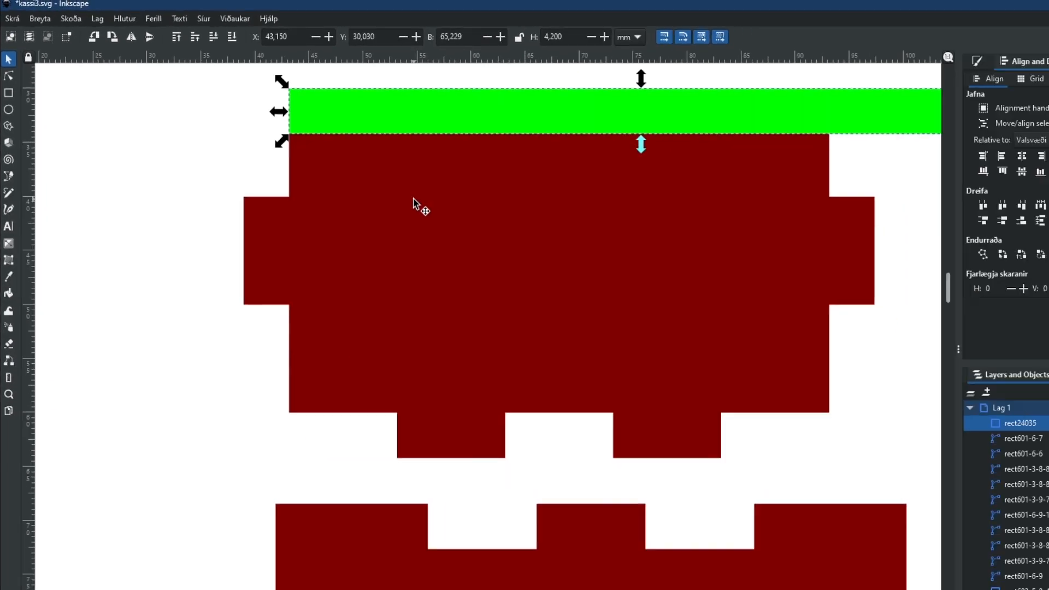
{"action": "left_click", "coordinate": [709, 330], "text": "shift"}
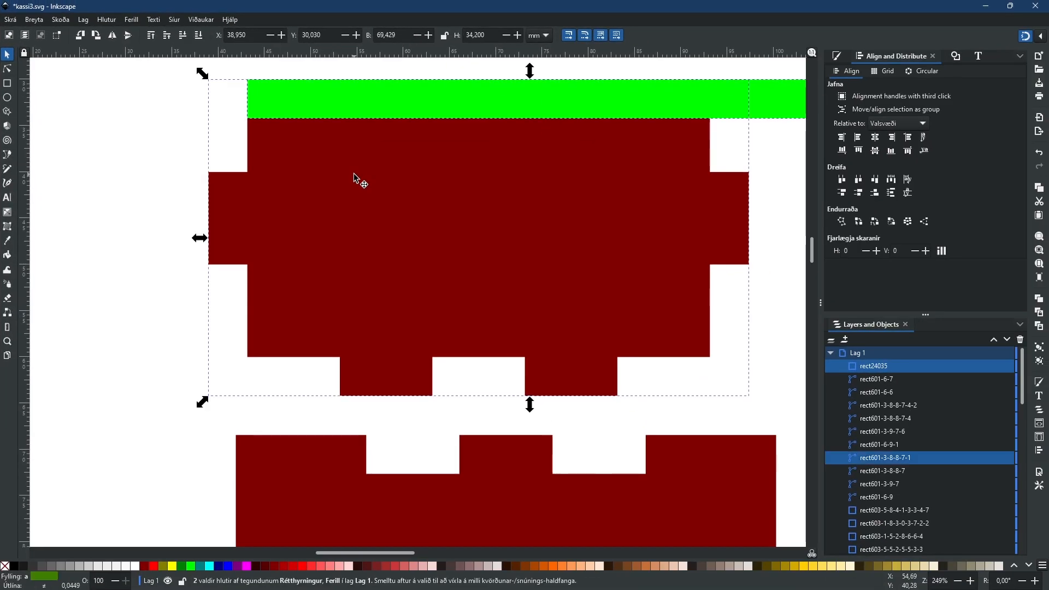
{"action": "key", "text": "ctrl+minus"}
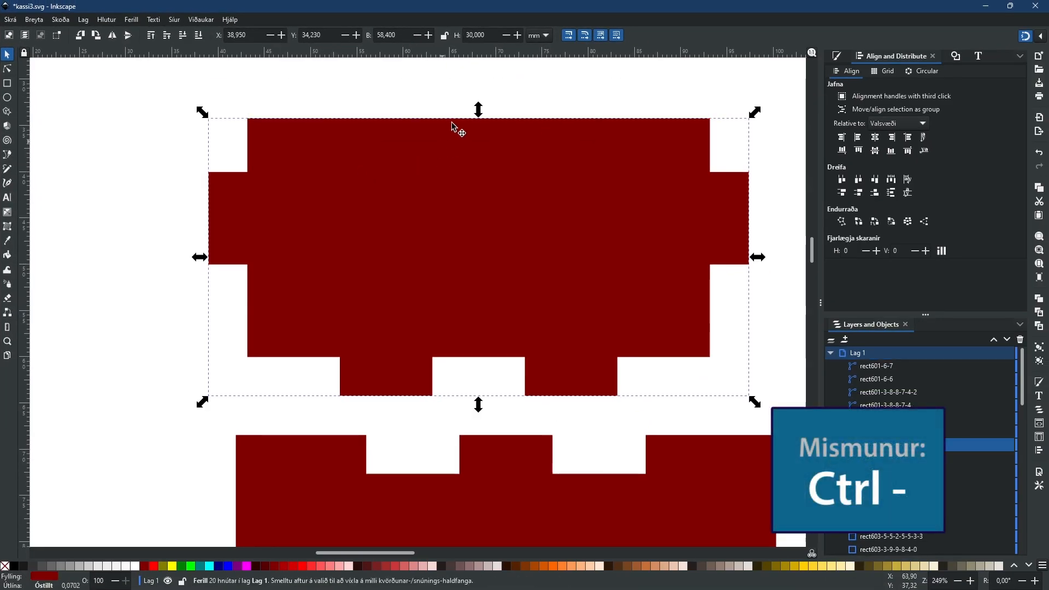
{"action": "left_click", "coordinate": [412, 104]}
Step: Look over the red and blue box panel sets side by side, including the red hinge side panel
{"action": "scroll", "coordinate": [412, 106], "scroll_direction": "down", "scroll_amount": 3}
{"action": "scroll", "coordinate": [438, 155], "scroll_direction": "down", "scroll_amount": 1}
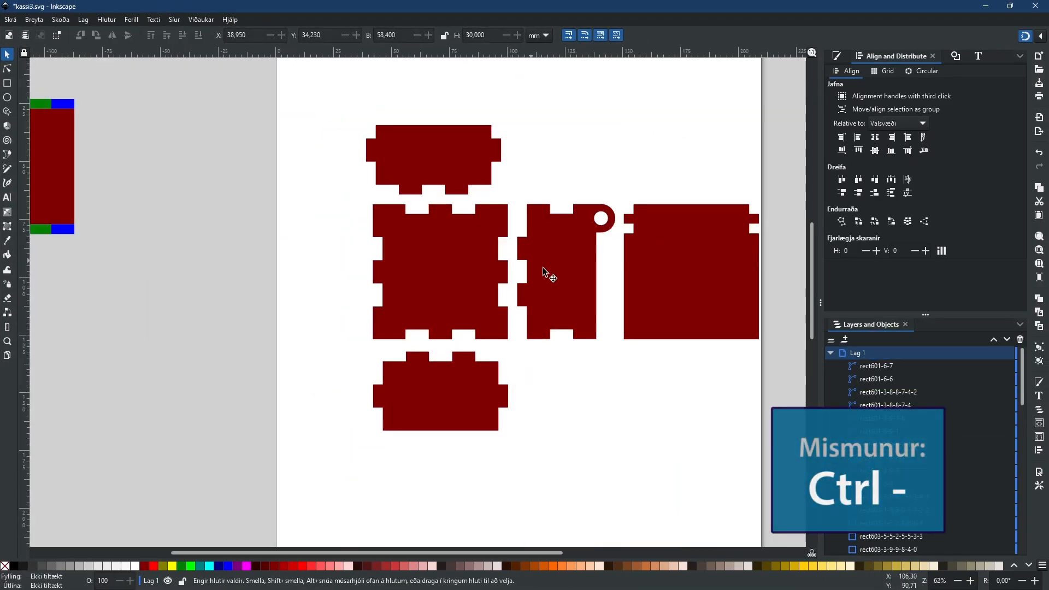
{"action": "left_click_drag", "start_coordinate": [616, 368], "coordinate": [333, 354]}
{"action": "left_click", "coordinate": [290, 249]}
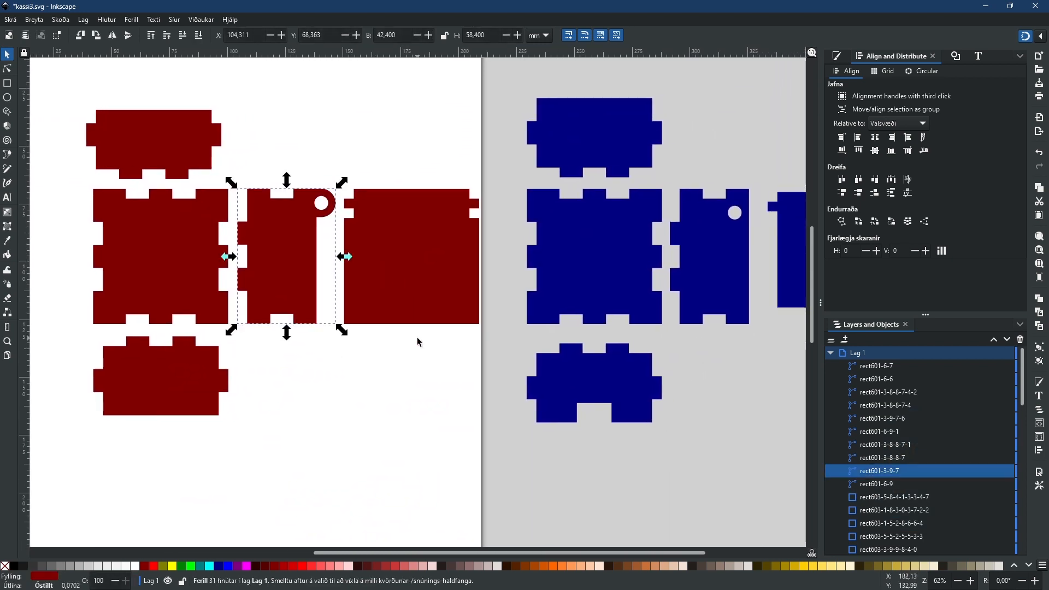
{"action": "left_click_drag", "start_coordinate": [411, 356], "coordinate": [352, 339]}
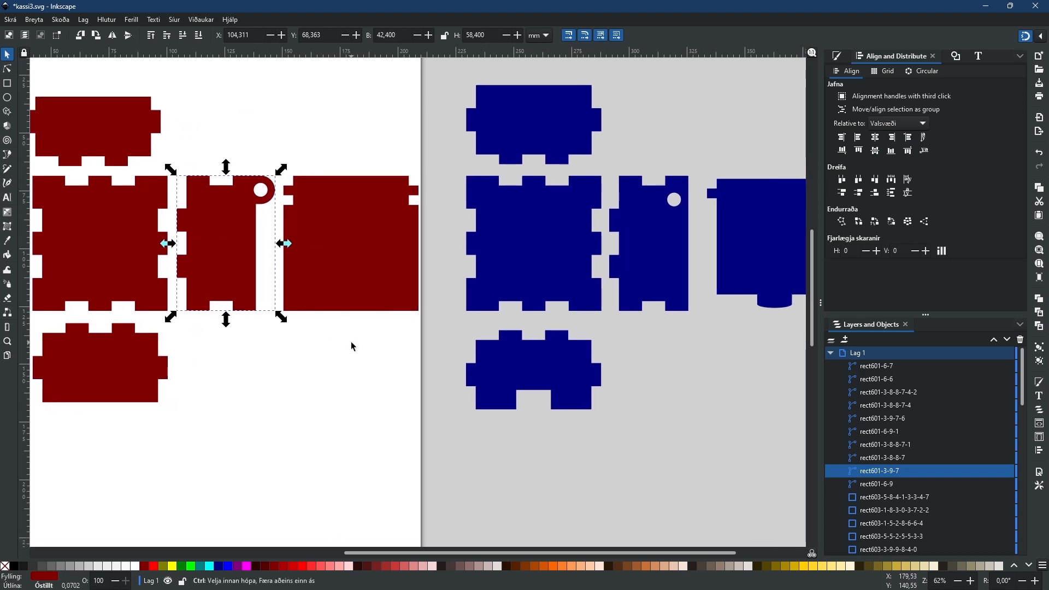
{"action": "scroll", "coordinate": [351, 342], "scroll_direction": "down", "scroll_amount": 1}
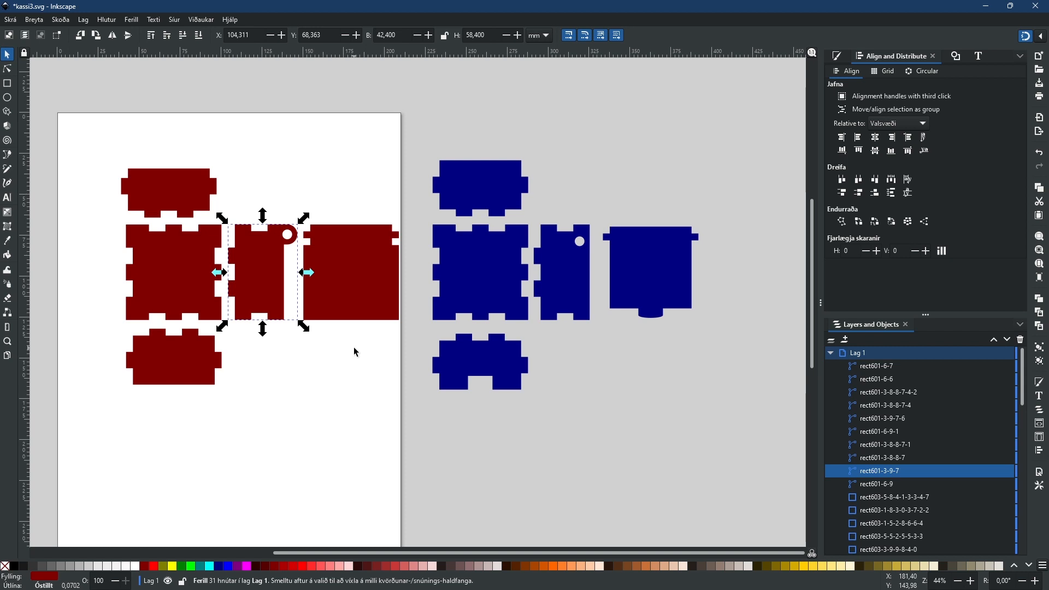
{"action": "left_click", "coordinate": [296, 173]}
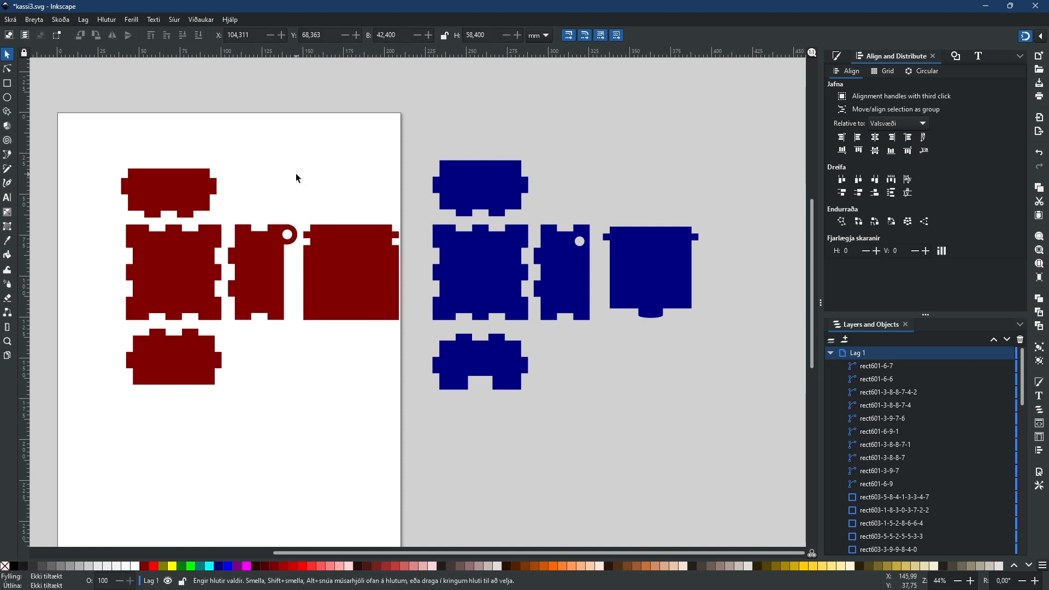
Step: Hide layer Lag 1 with the box panels and show layer Lag 2 with the 0.2mm kerf diagram
{"action": "left_click", "coordinate": [832, 353]}
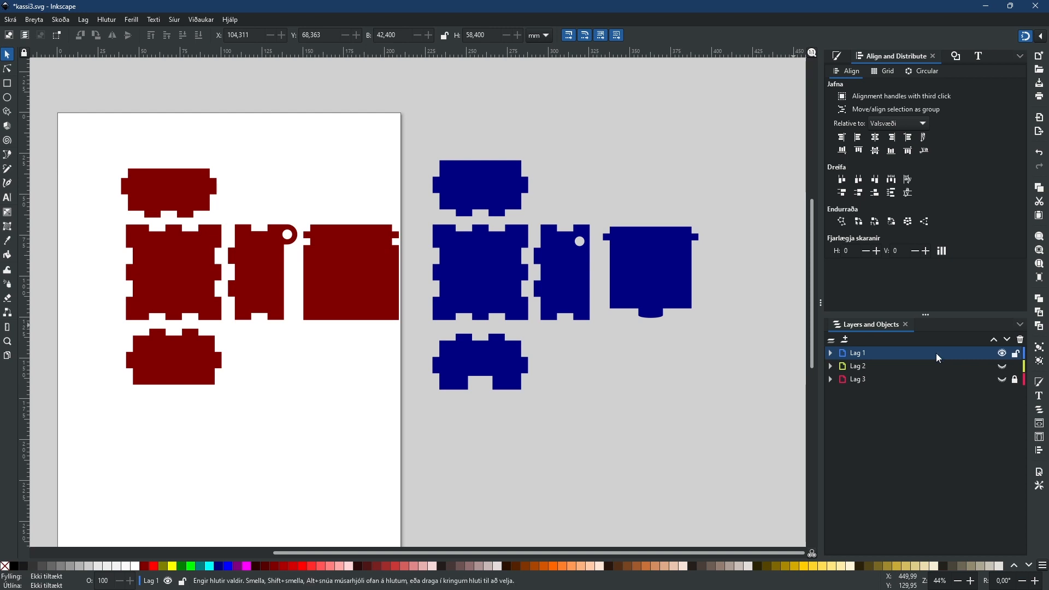
{"action": "left_click", "coordinate": [1004, 353]}
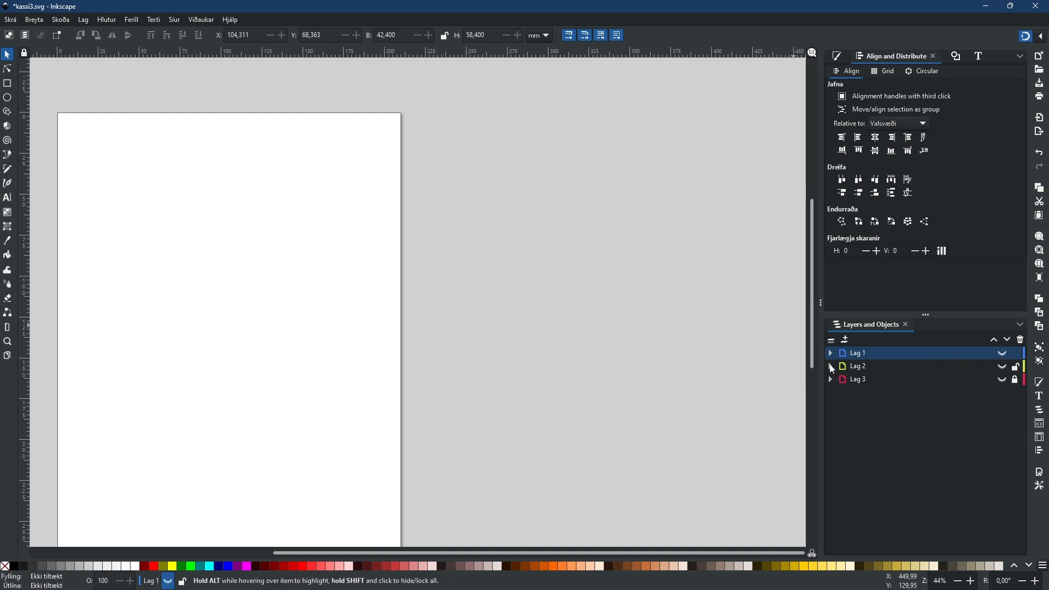
{"action": "left_click", "coordinate": [1005, 368]}
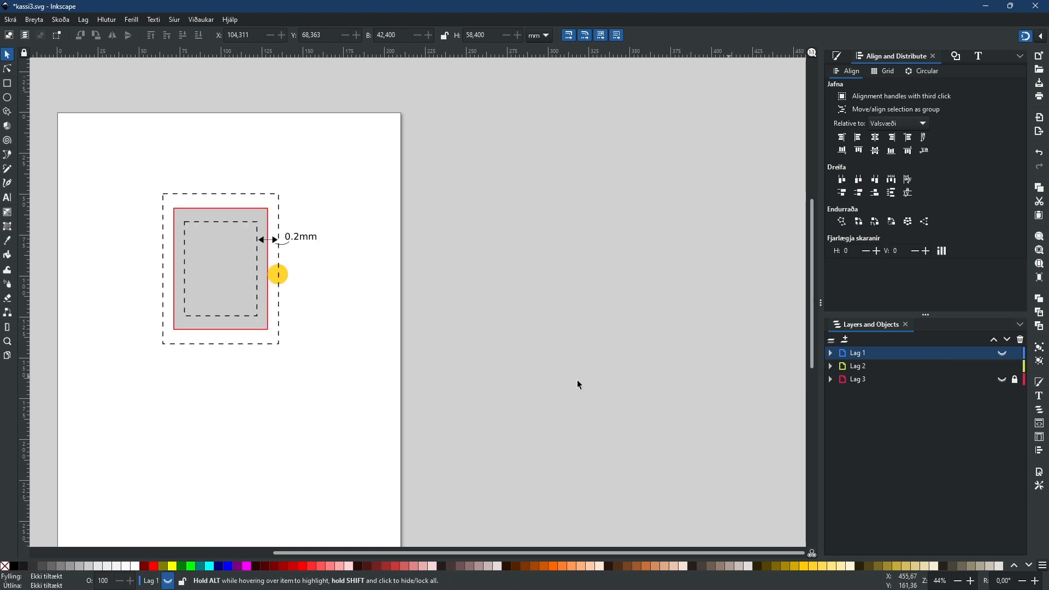
Step: Move the yellow laser-spot circle so it is centred on the red outline between the two dashed lines
{"action": "scroll", "coordinate": [202, 279], "scroll_direction": "up", "scroll_amount": 3}
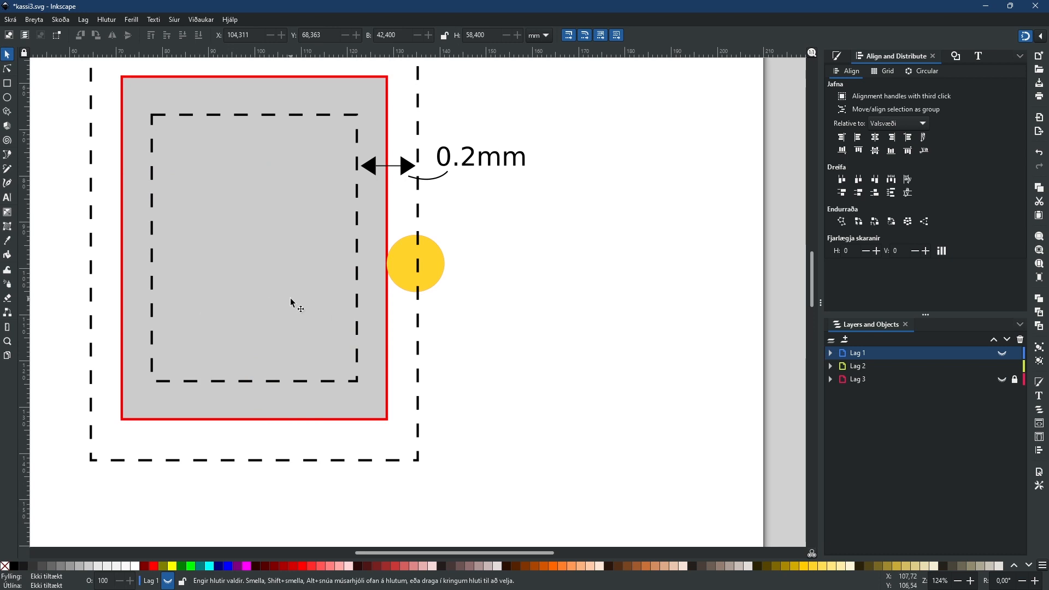
{"action": "scroll", "coordinate": [290, 299], "scroll_direction": "up", "scroll_amount": 1}
{"action": "left_click_drag", "start_coordinate": [442, 264], "coordinate": [418, 268]}
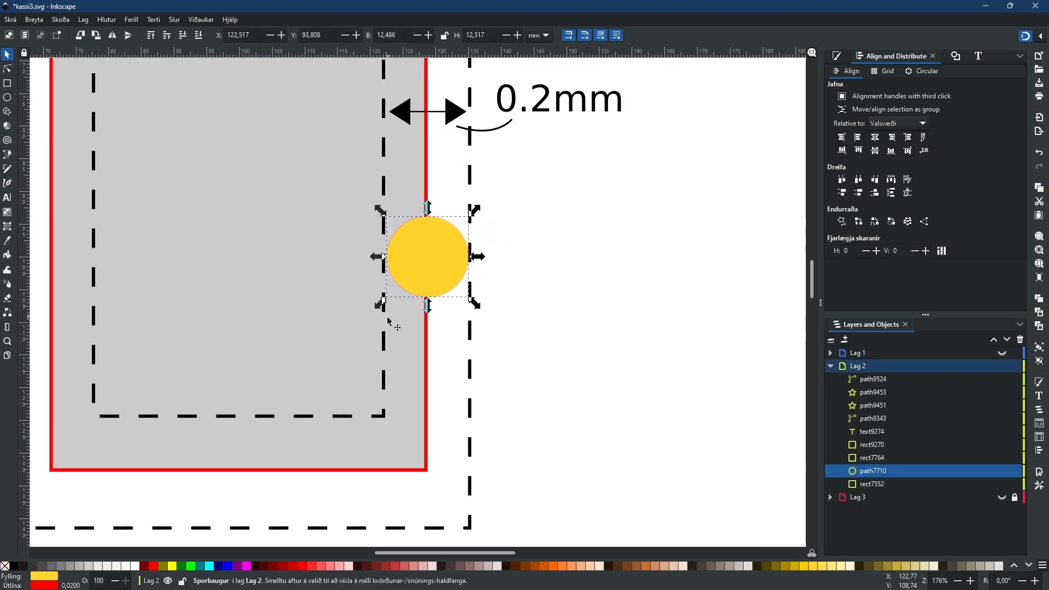
{"action": "scroll", "coordinate": [389, 321], "scroll_direction": "down", "scroll_amount": 2}
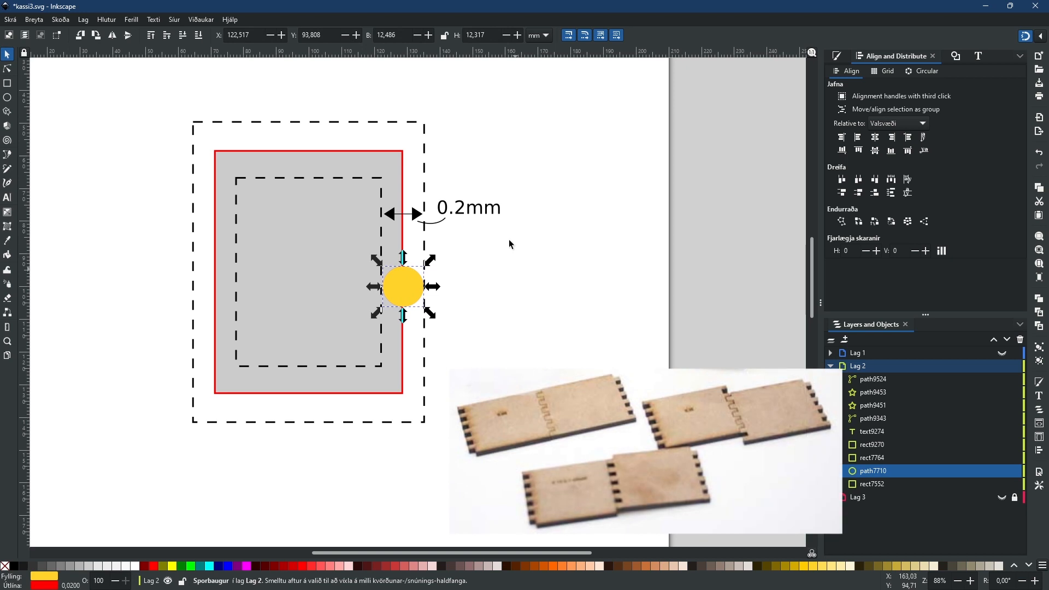
{"action": "left_click", "coordinate": [491, 310]}
{"action": "left_click", "coordinate": [406, 298]}
{"action": "left_click", "coordinate": [533, 298]}
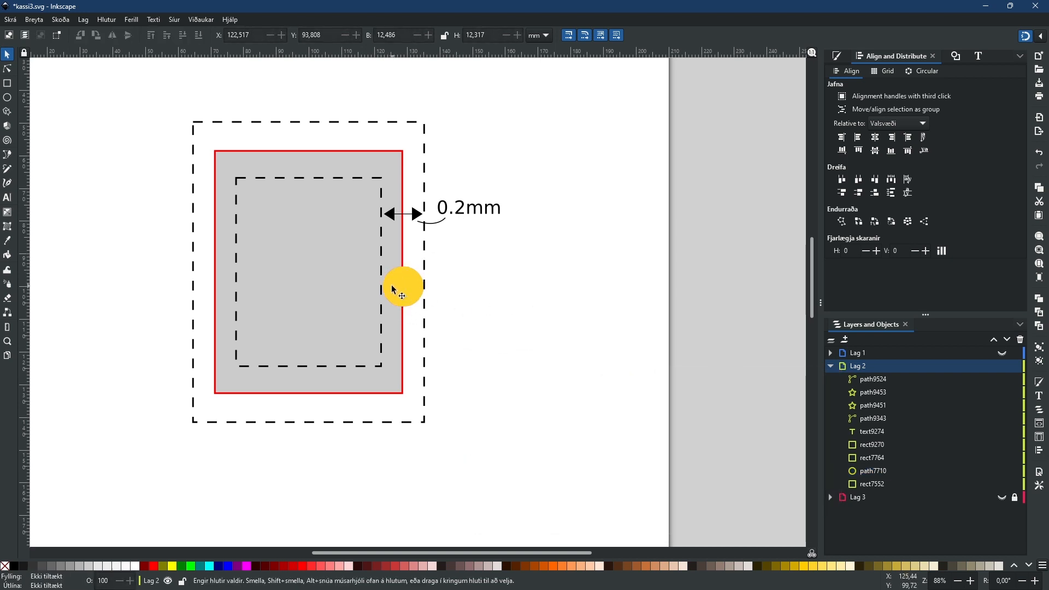
Step: Move the yellow circle outward so its edge touches the outside of the red outline, centred on the outer dashed line
{"action": "left_click_drag", "start_coordinate": [402, 288], "coordinate": [418, 290]}
{"action": "left_click", "coordinate": [482, 281]}
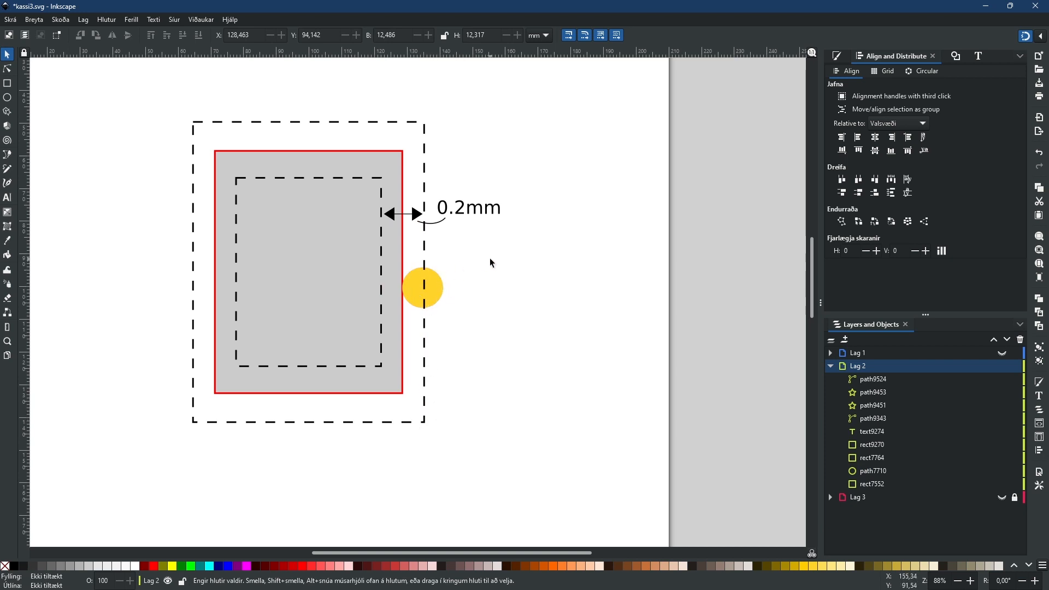
{"action": "left_click", "coordinate": [434, 290]}
{"action": "left_click", "coordinate": [490, 277]}
{"action": "left_click", "coordinate": [437, 286]}
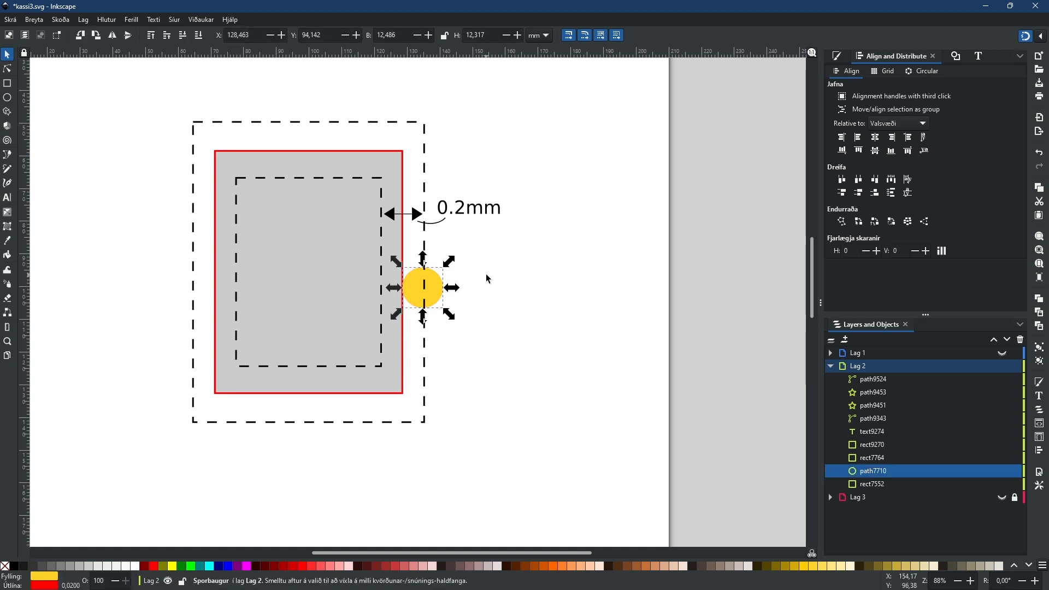
Step: Hide the kerf diagram layer Lag 2, show layer Lag 1 again, and clear the selection
{"action": "left_click", "coordinate": [831, 367]}
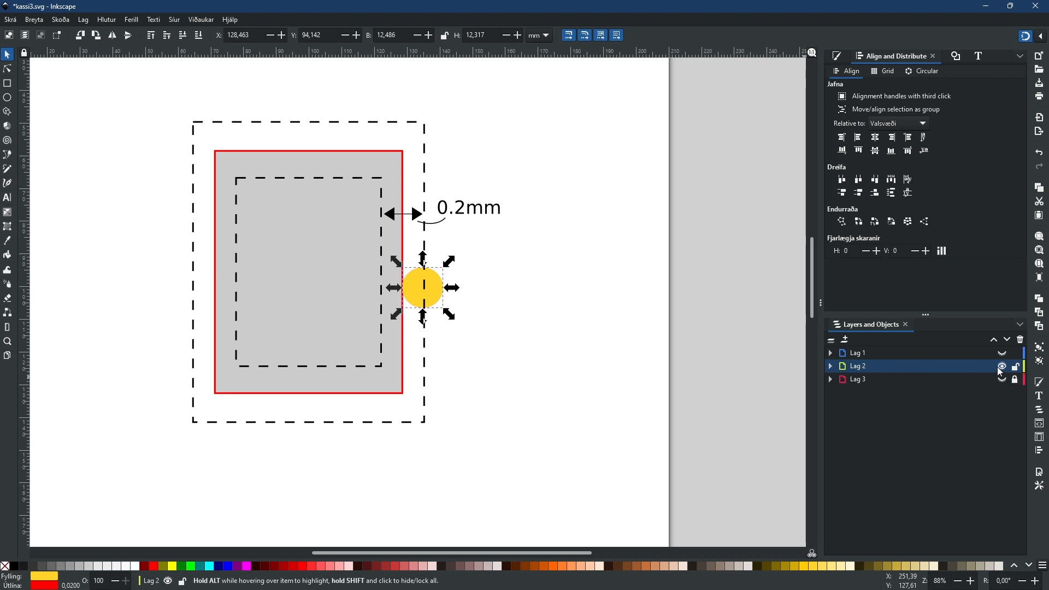
{"action": "left_click", "coordinate": [1003, 367]}
{"action": "left_click", "coordinate": [831, 354]}
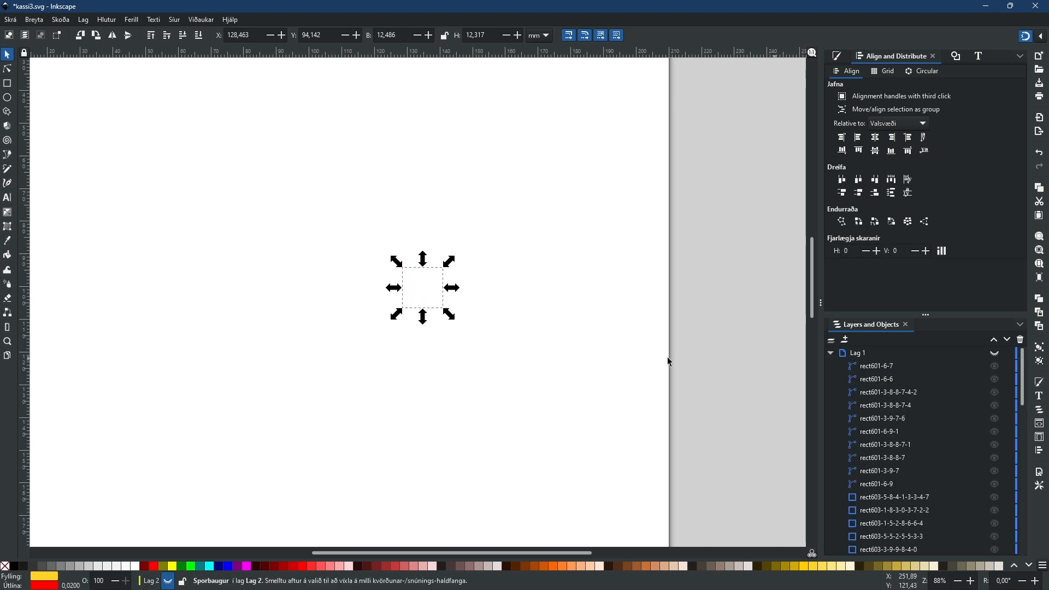
{"action": "left_click", "coordinate": [831, 354]}
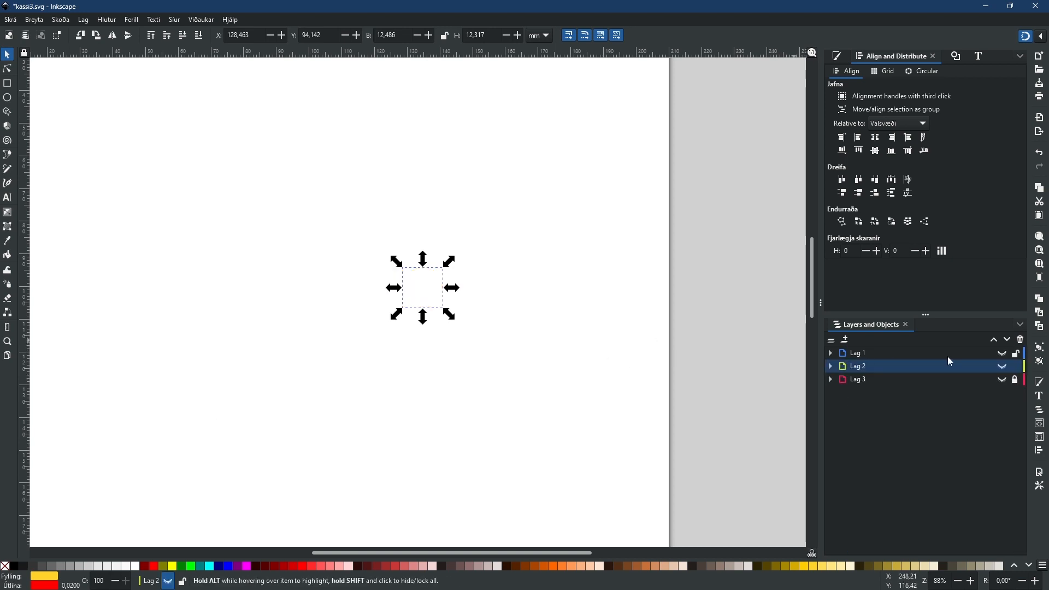
{"action": "left_click", "coordinate": [1003, 354]}
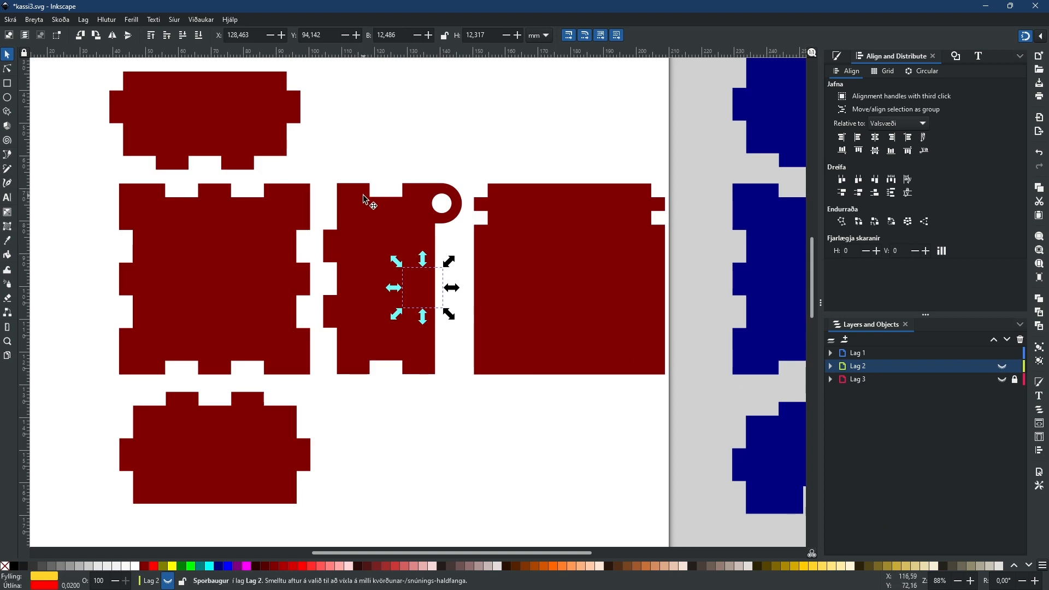
{"action": "left_click", "coordinate": [460, 222]}
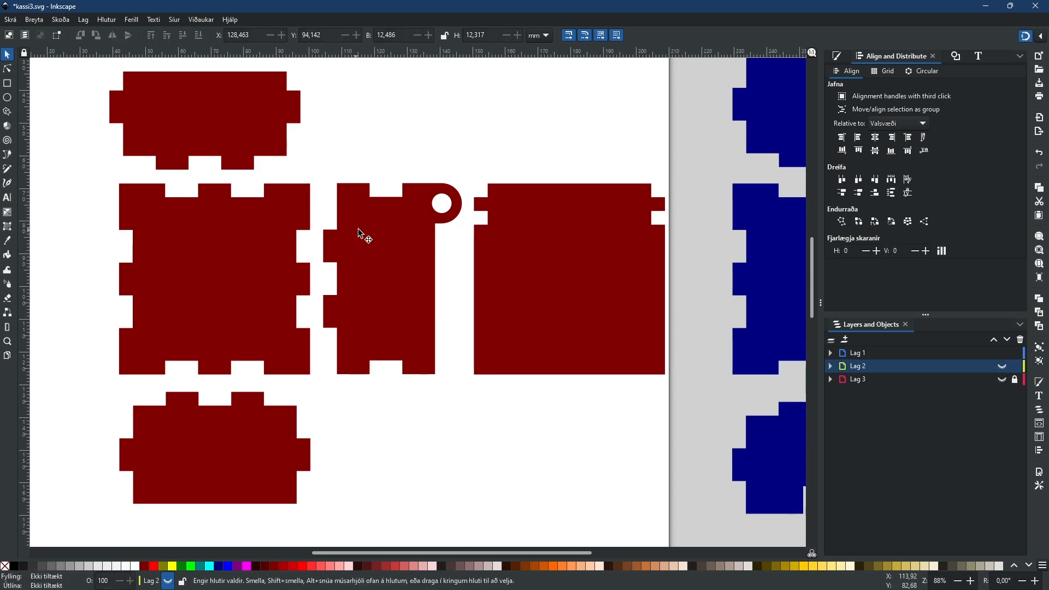
Step: Select all red and blue box panels except the two lids and remove their fill colour
{"action": "scroll", "coordinate": [355, 234], "scroll_direction": "down", "scroll_amount": 3}
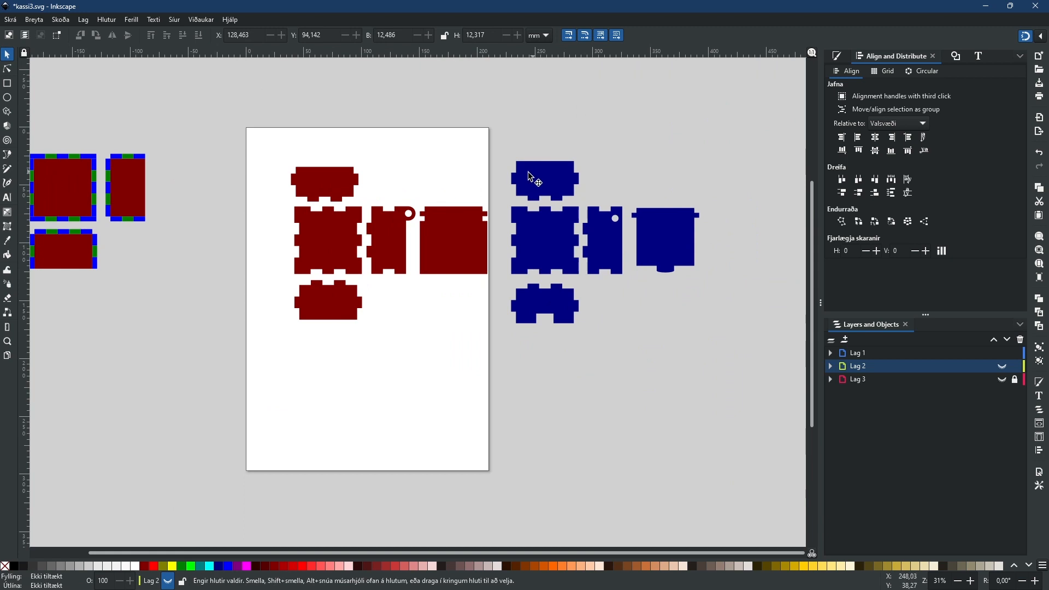
{"action": "left_click_drag", "start_coordinate": [270, 154], "coordinate": [431, 371]}
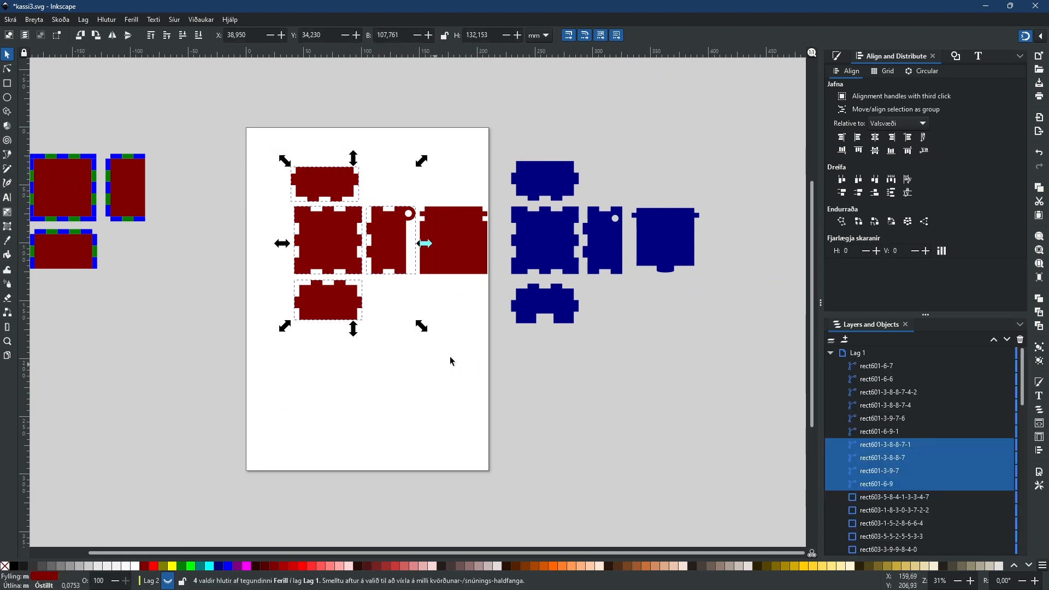
{"action": "left_click_drag", "start_coordinate": [502, 142], "coordinate": [641, 376]}
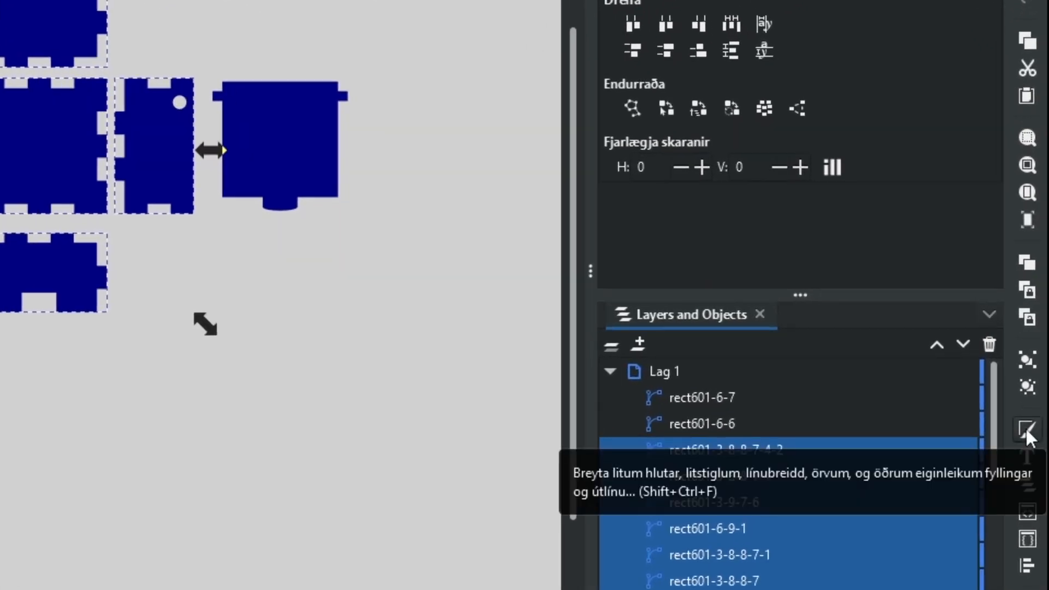
{"action": "left_click", "coordinate": [1026, 429]}
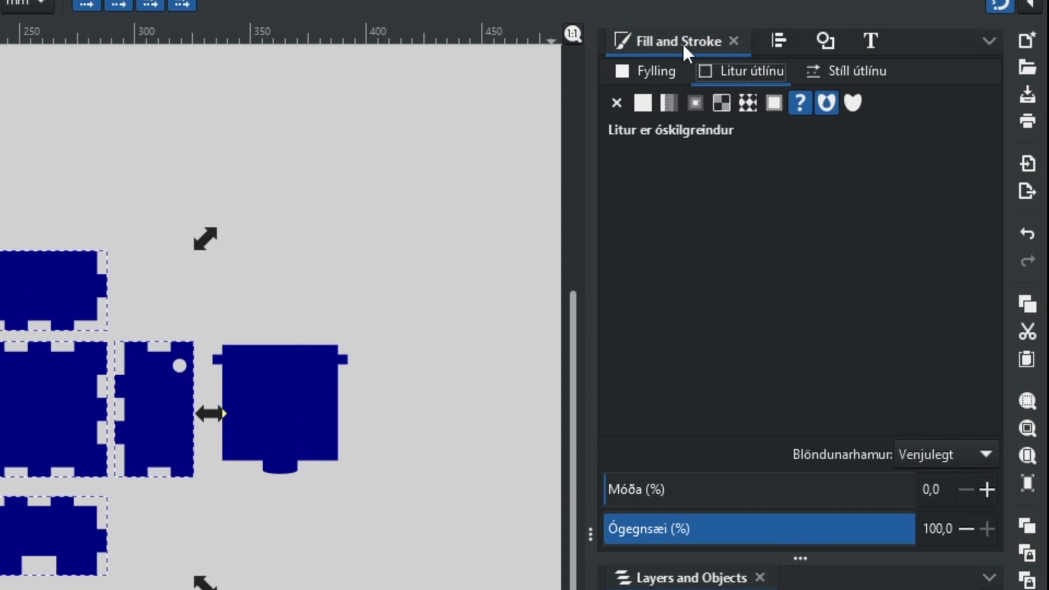
{"action": "left_click", "coordinate": [654, 75]}
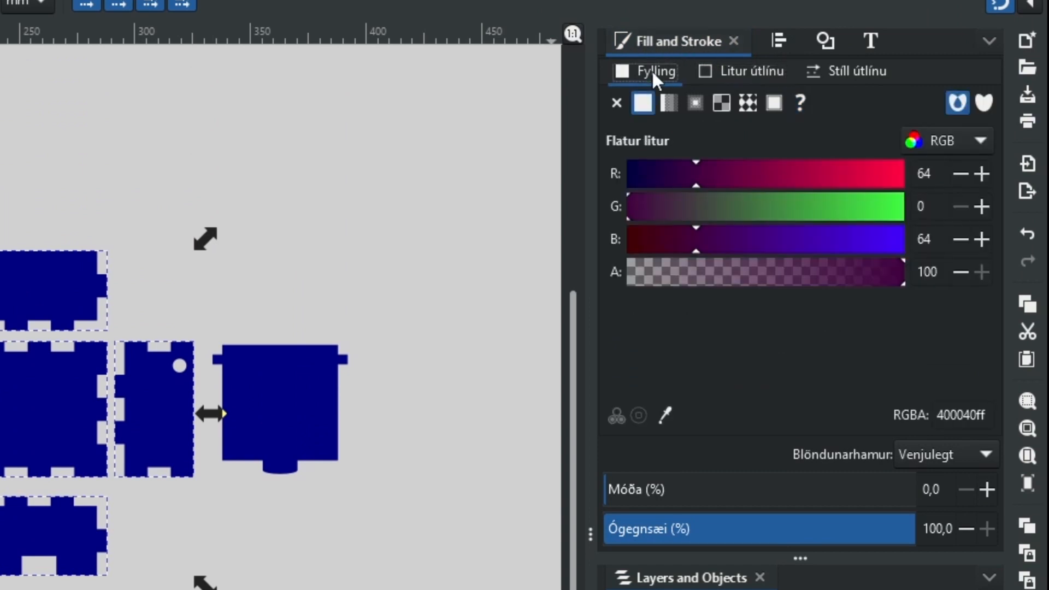
{"action": "left_click", "coordinate": [618, 101]}
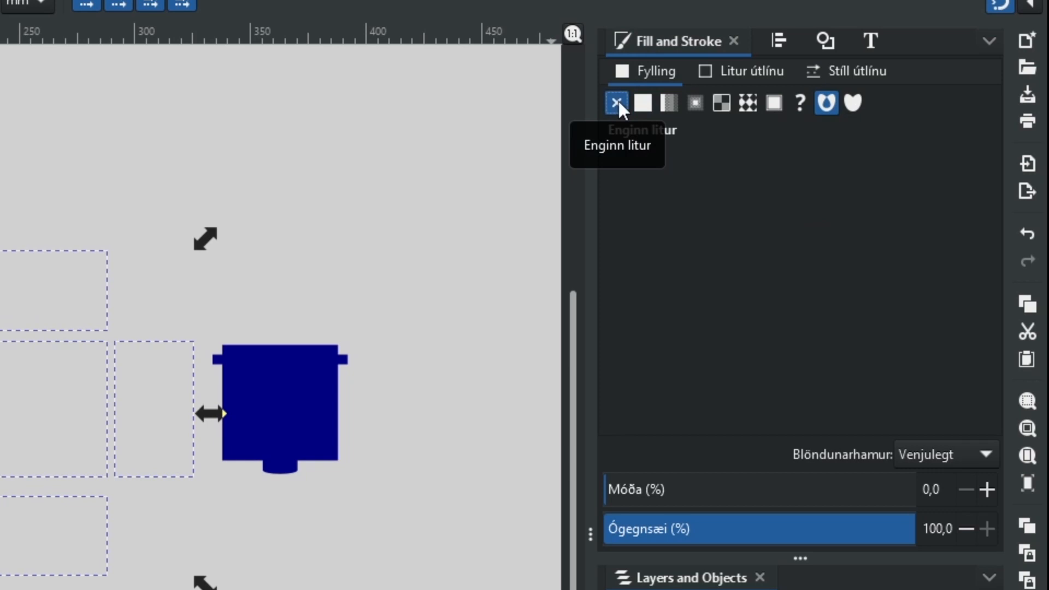
Step: Give the selected panels a flat RGB stroke colour of pure red, with R 255, G 0 and B 0
{"action": "left_click", "coordinate": [742, 70]}
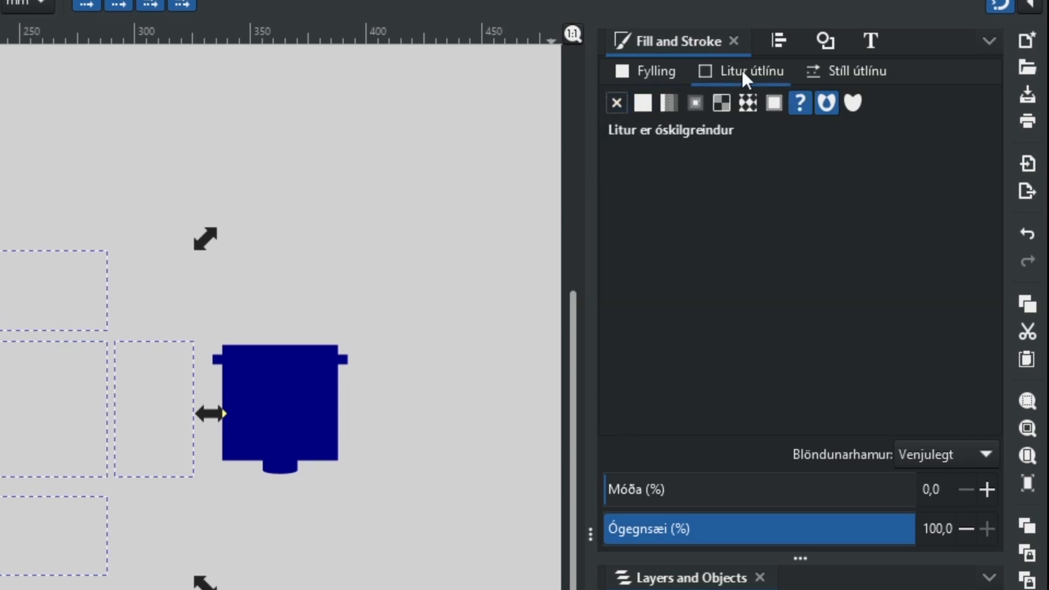
{"action": "left_click", "coordinate": [646, 107]}
{"action": "mouse_move", "coordinate": [674, 182]}
{"action": "left_mouse_down"}
{"action": "mouse_move", "coordinate": [860, 169]}
{"action": "mouse_move", "coordinate": [928, 176]}
{"action": "left_mouse_up"}
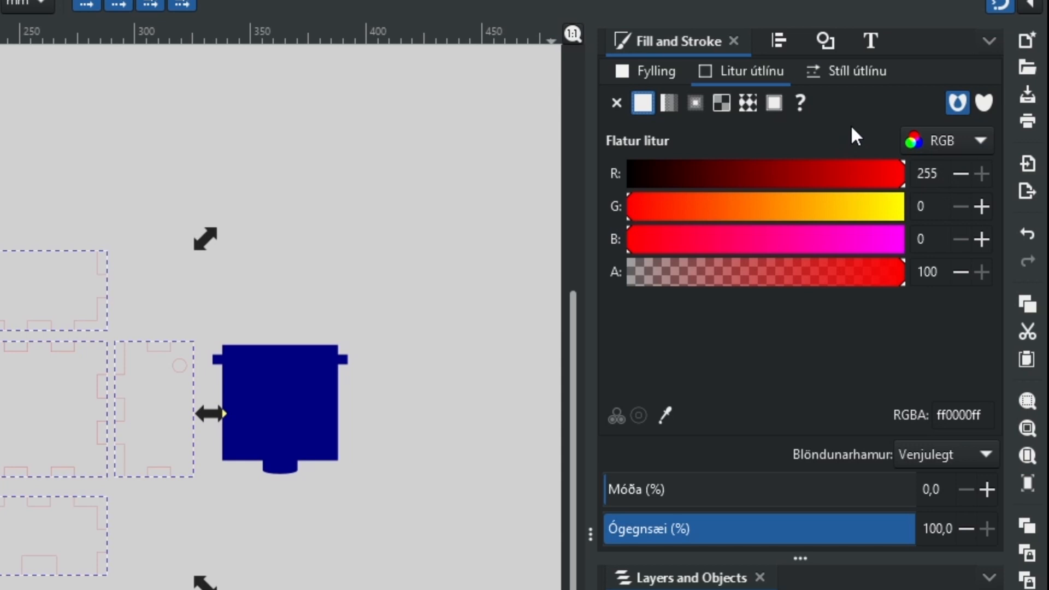
{"action": "left_click", "coordinate": [980, 141]}
{"action": "left_click", "coordinate": [980, 141]}
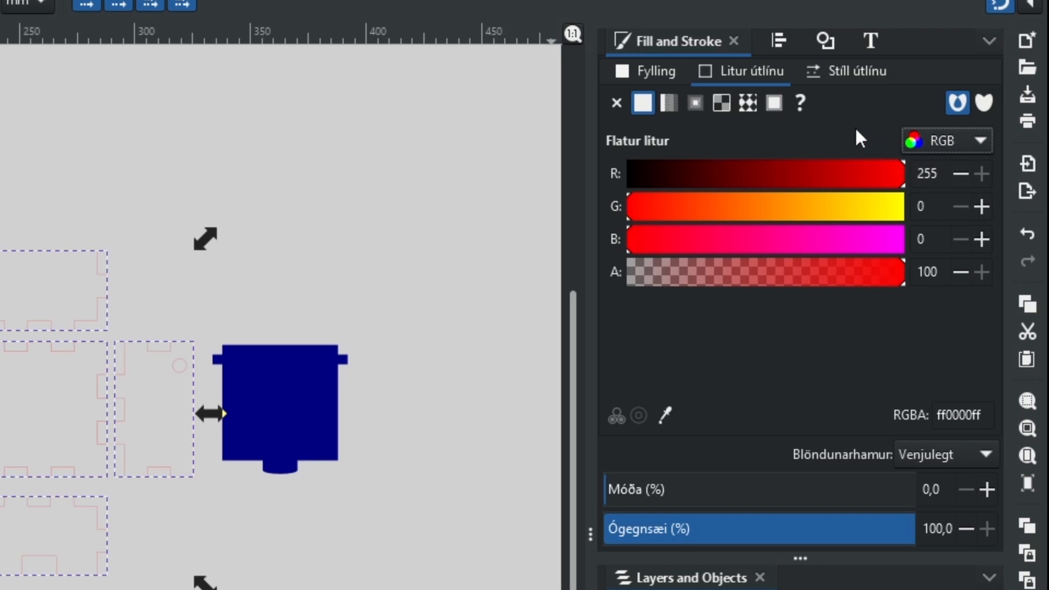
Step: Set the stroke width of the selected box panels to 0,2 mm, using millimetres as the unit
{"action": "left_click", "coordinate": [844, 74]}
{"action": "left_click", "coordinate": [750, 109]}
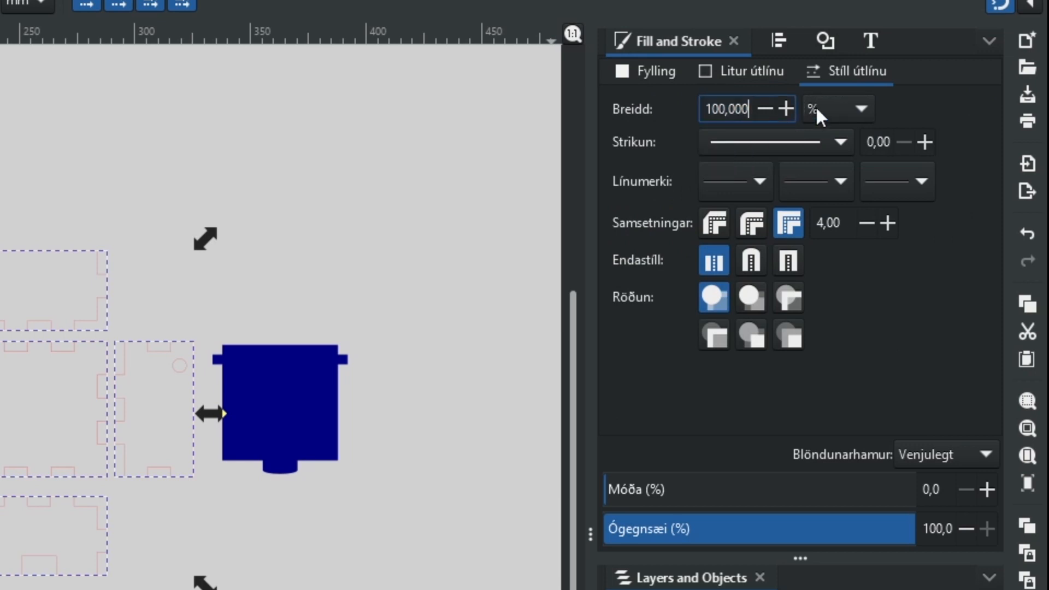
{"action": "left_click", "coordinate": [831, 109]}
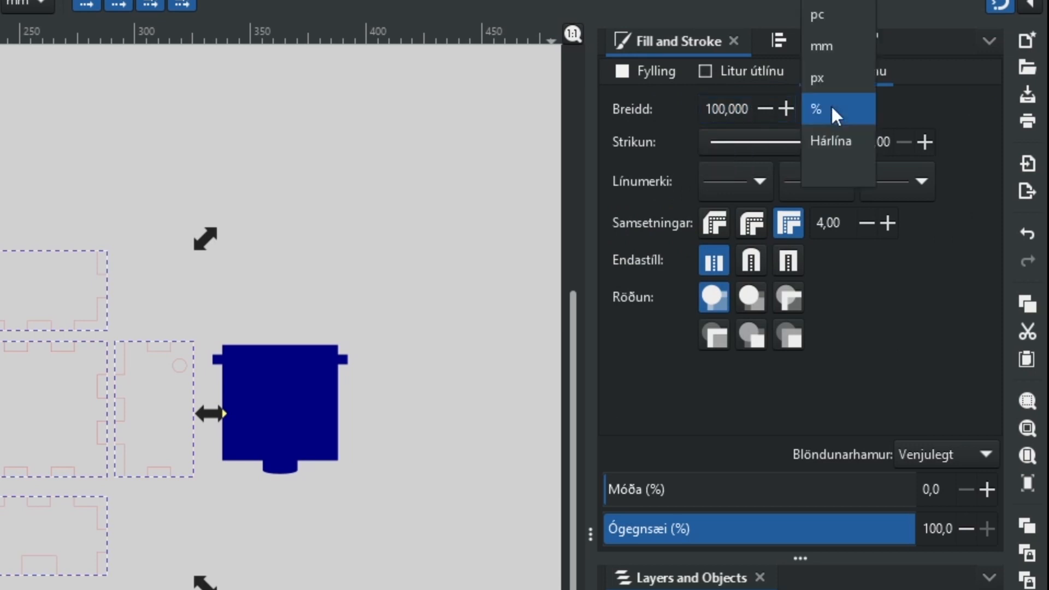
{"action": "left_click", "coordinate": [818, 46]}
{"action": "left_click", "coordinate": [752, 112]}
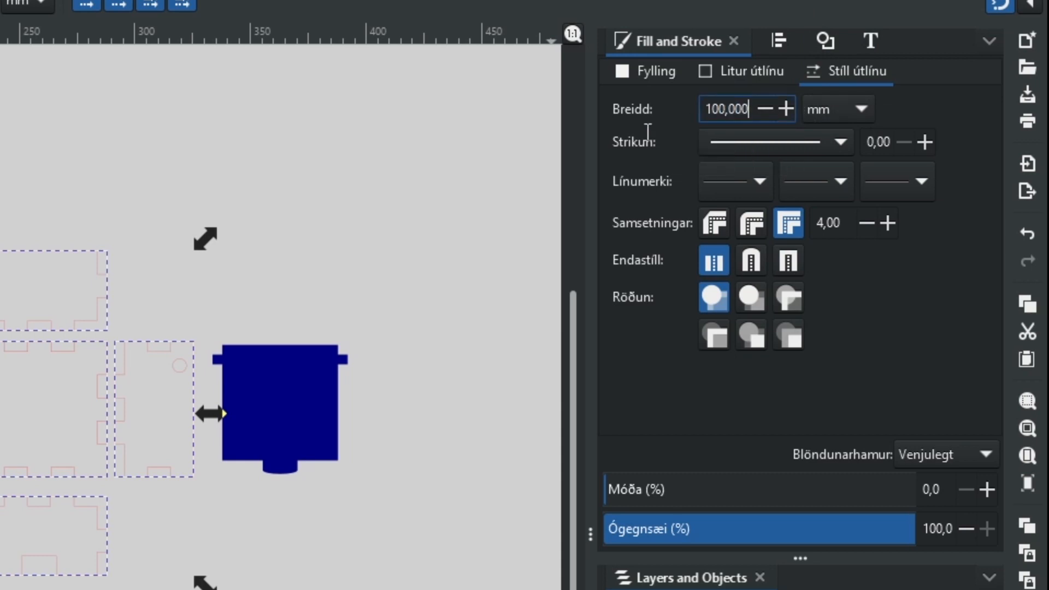
{"action": "key", "text": "ctrl+a"}
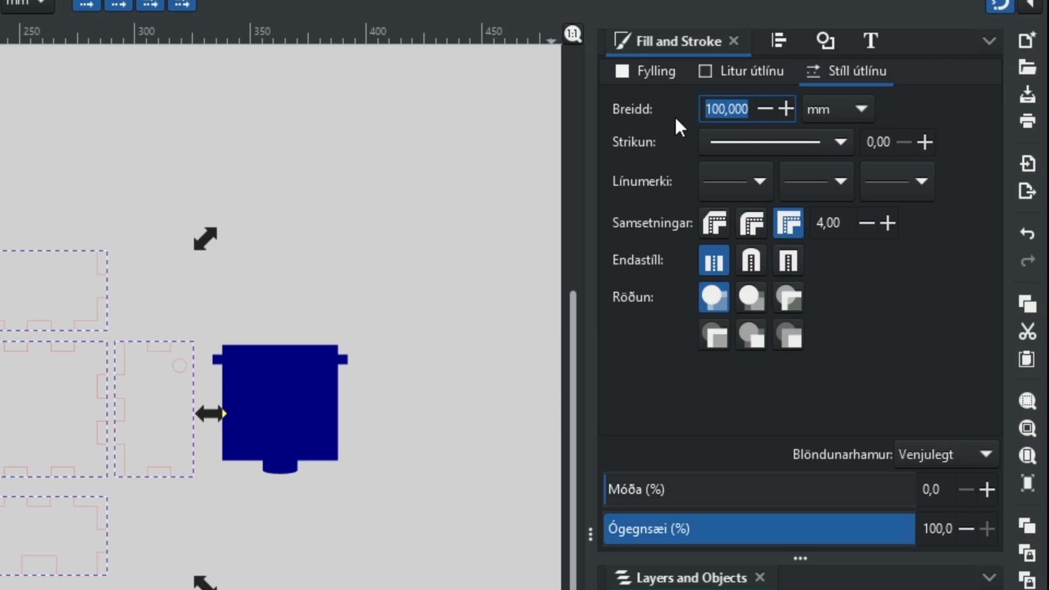
{"action": "type", "text": "0,2"}
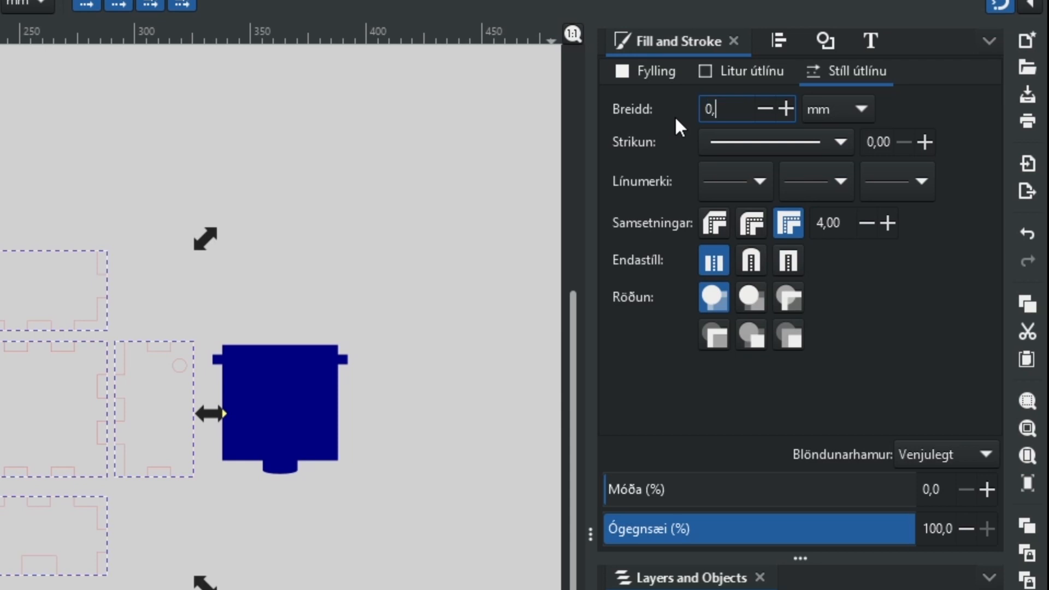
{"action": "key", "text": "Return"}
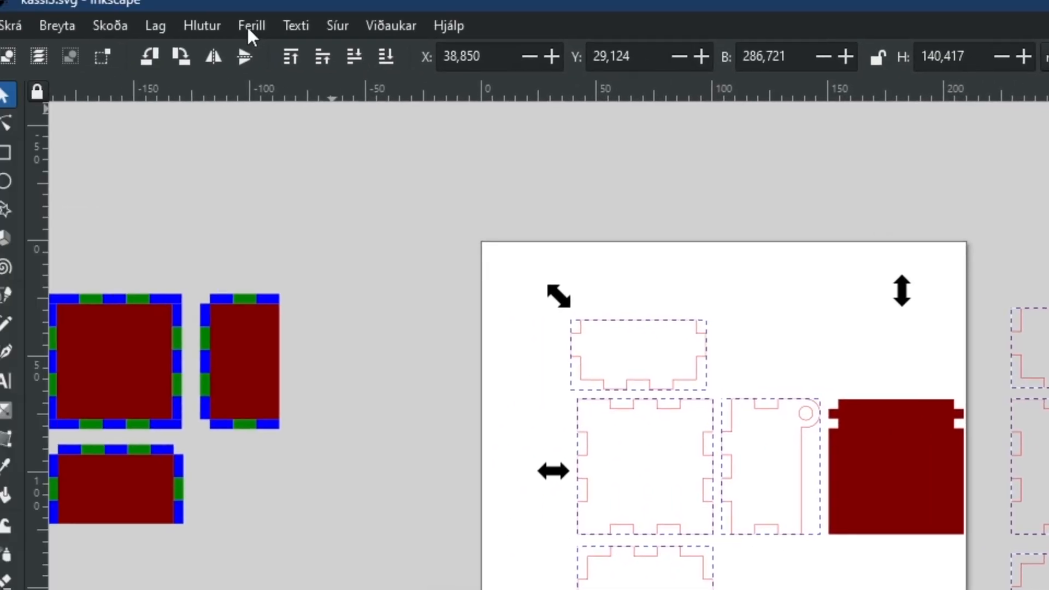
Step: Convert the selected panels' strokes to paths and give the resulting paths no fill and a flat red stroke
{"action": "left_click", "coordinate": [40, 13]}
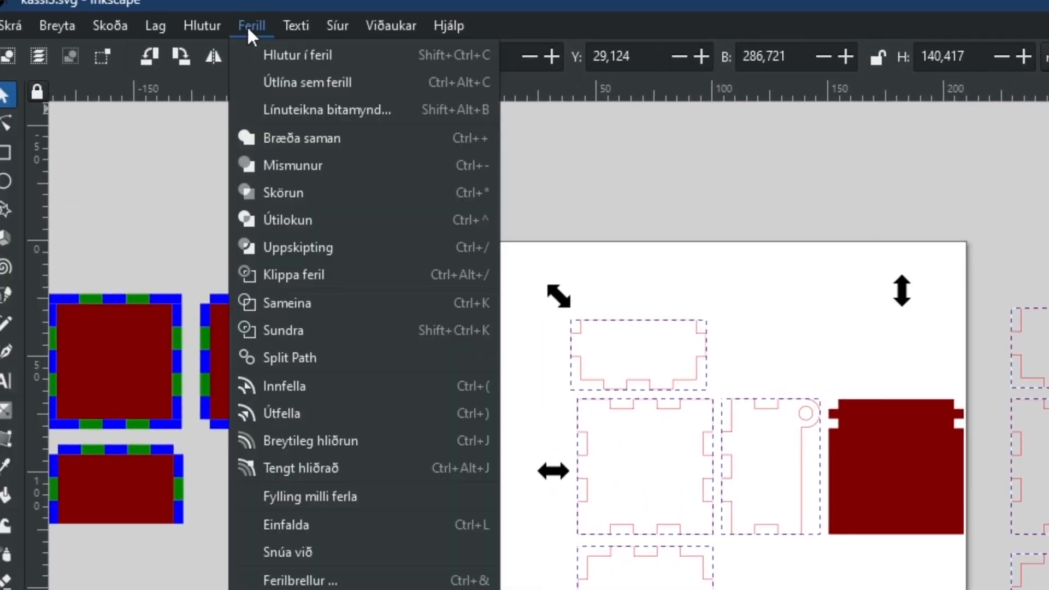
{"action": "left_click", "coordinate": [283, 83]}
{"action": "left_click", "coordinate": [727, 125]}
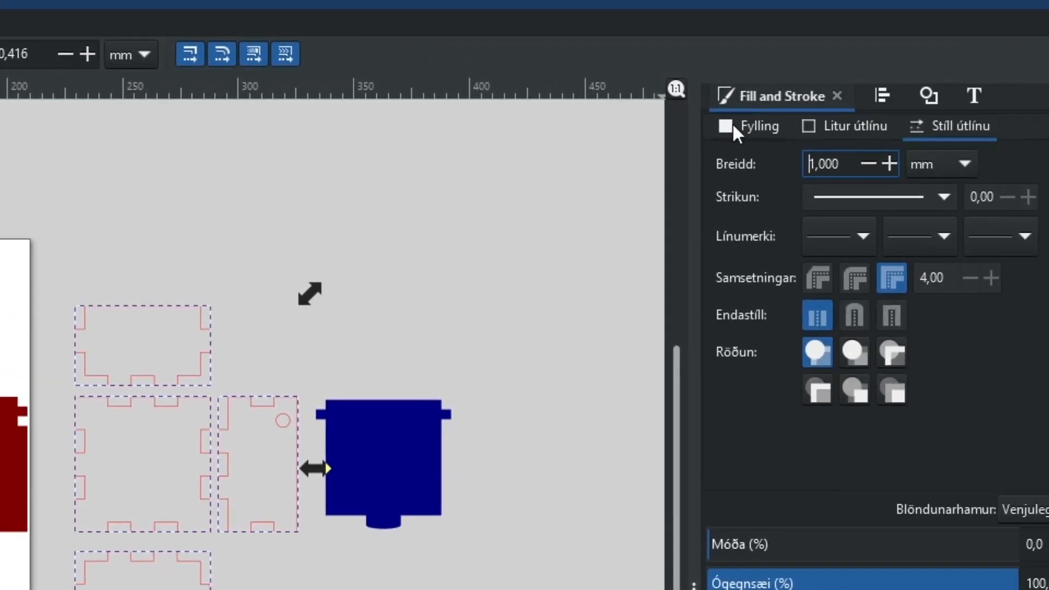
{"action": "left_click", "coordinate": [618, 158]}
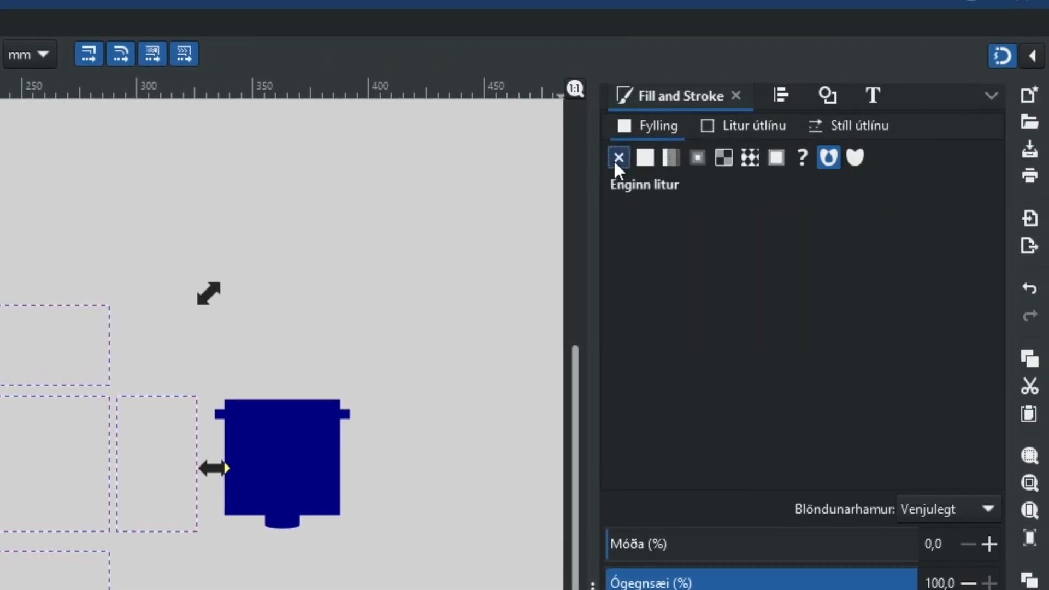
{"action": "left_click", "coordinate": [730, 131]}
{"action": "left_click", "coordinate": [645, 158]}
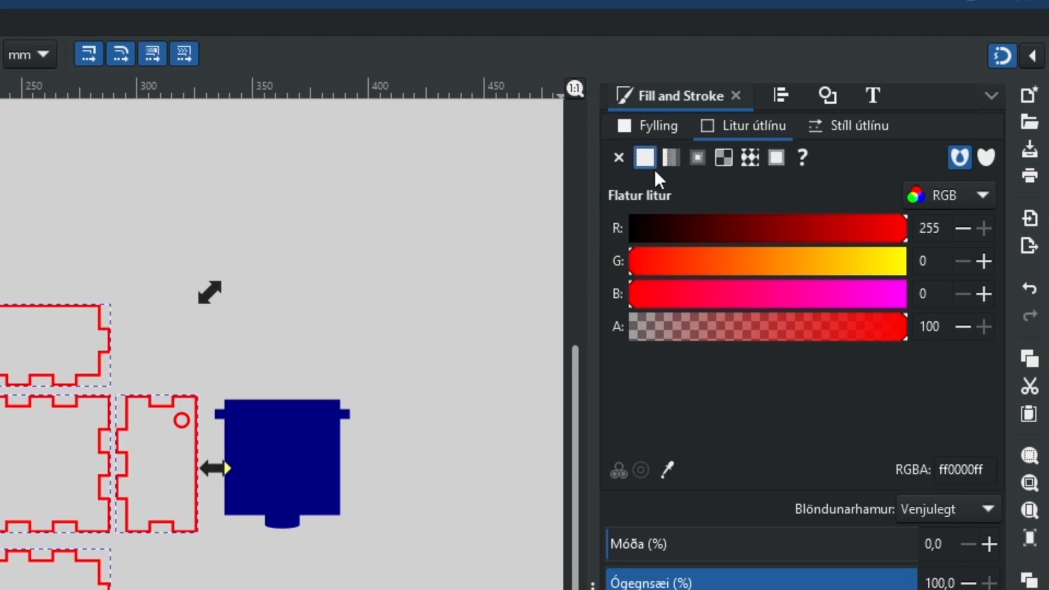
Step: Set the stroke width of the converted panel outlines to 0,02 mm
{"action": "left_click", "coordinate": [846, 131]}
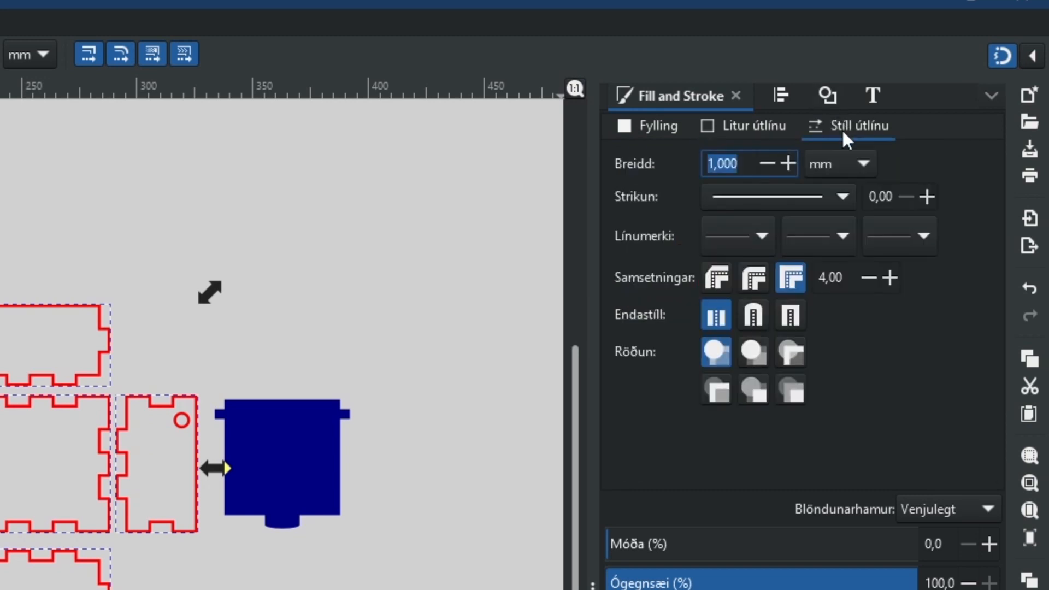
{"action": "left_click", "coordinate": [739, 164]}
{"action": "left_click_drag", "start_coordinate": [739, 164], "coordinate": [684, 173]}
{"action": "type", "text": "0,02"}
{"action": "key", "text": "Return"}
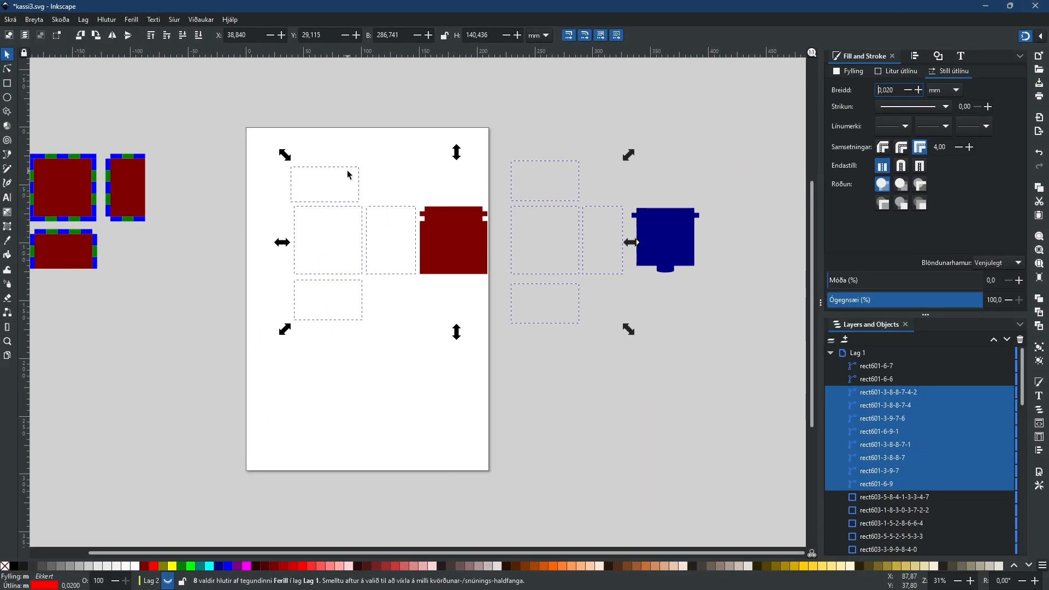
Step: Break apart the doubled panel outlines into separate inner and outer paths and clear the selection
{"action": "scroll", "coordinate": [347, 169], "scroll_direction": "up", "scroll_amount": 7}
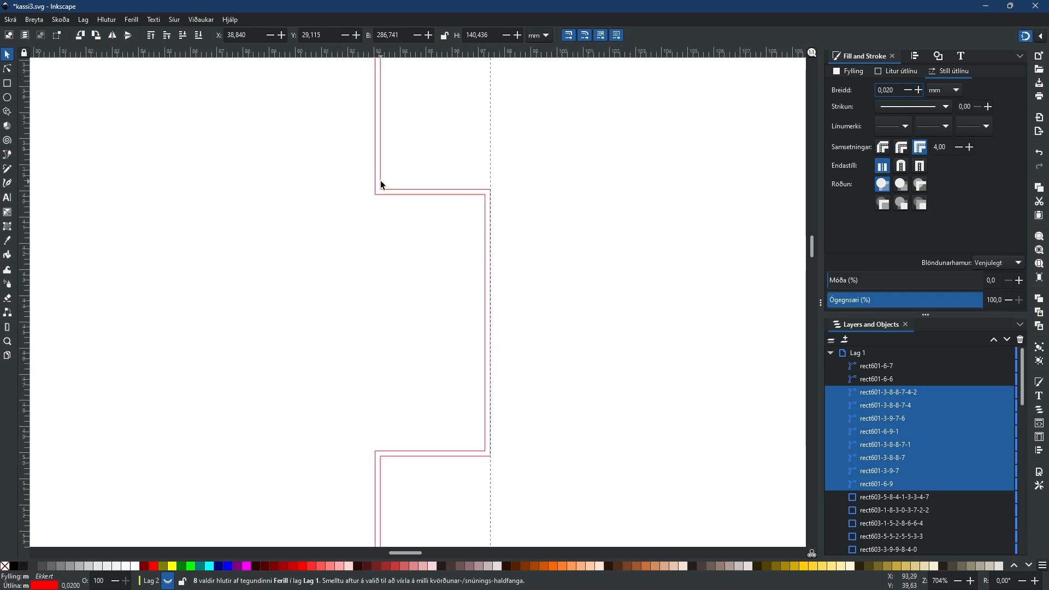
{"action": "scroll", "coordinate": [381, 182], "scroll_direction": "up", "scroll_amount": 1}
{"action": "scroll", "coordinate": [389, 185], "scroll_direction": "down", "scroll_amount": 1}
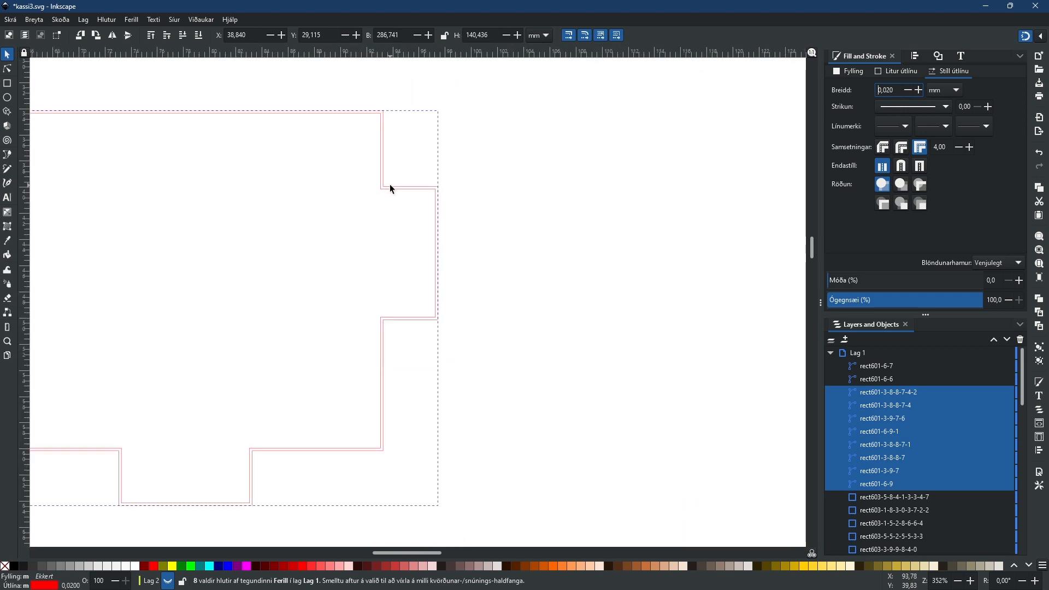
{"action": "scroll", "coordinate": [654, 498], "scroll_direction": "down", "scroll_amount": 3}
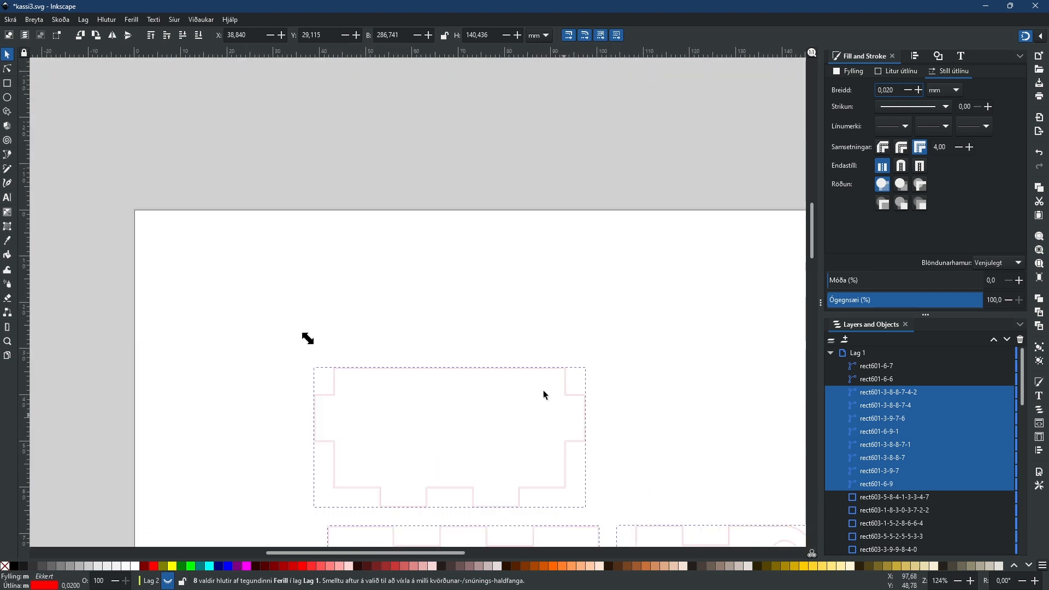
{"action": "scroll", "coordinate": [572, 392], "scroll_direction": "down", "scroll_amount": 15}
{"action": "scroll", "coordinate": [771, 204], "scroll_direction": "up", "scroll_amount": 4}
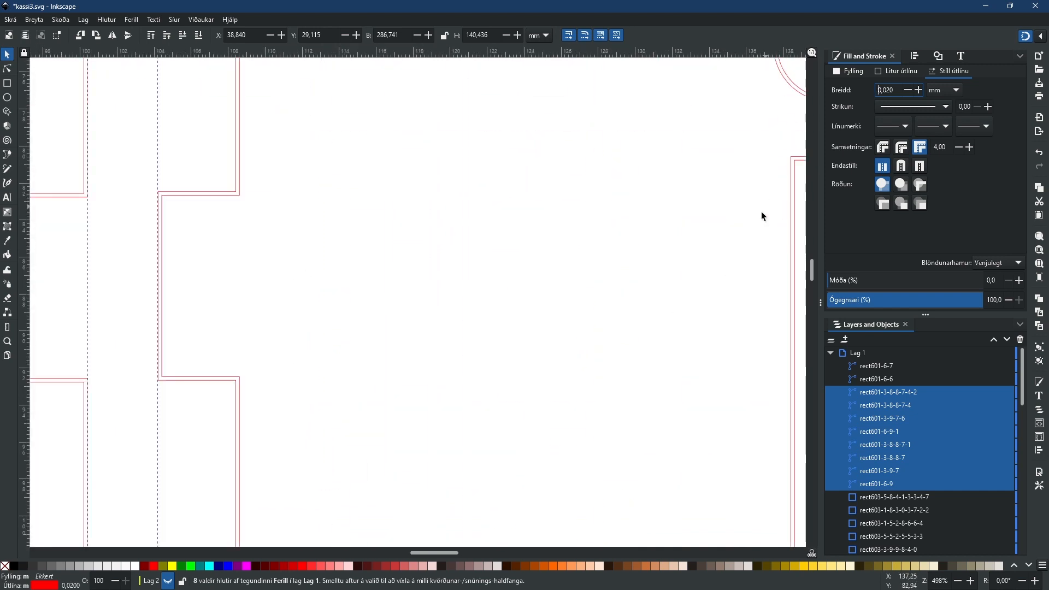
{"action": "left_click_drag", "start_coordinate": [731, 246], "coordinate": [442, 457]}
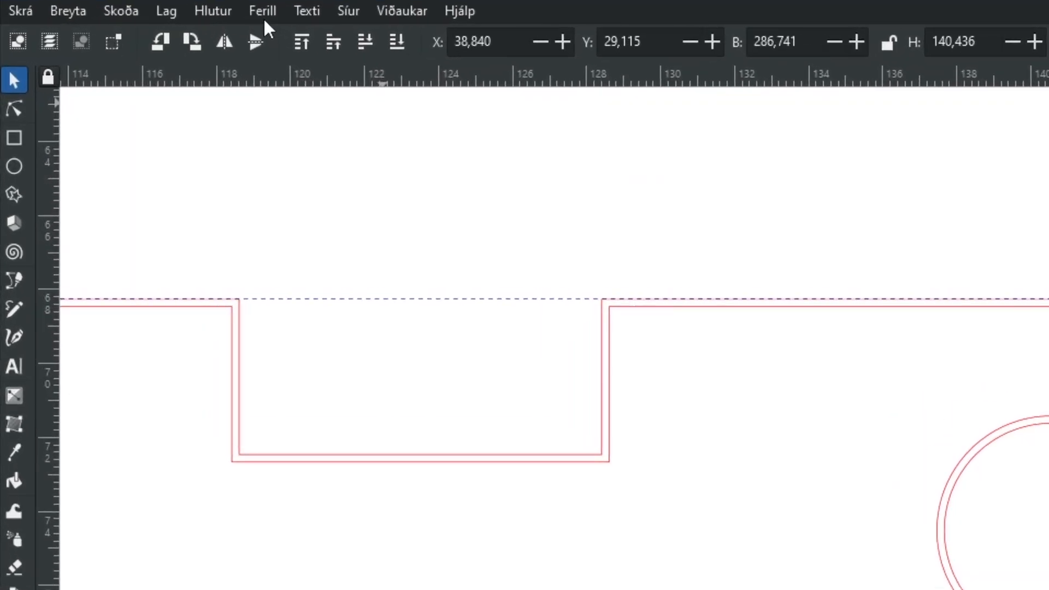
{"action": "left_click", "coordinate": [264, 12]}
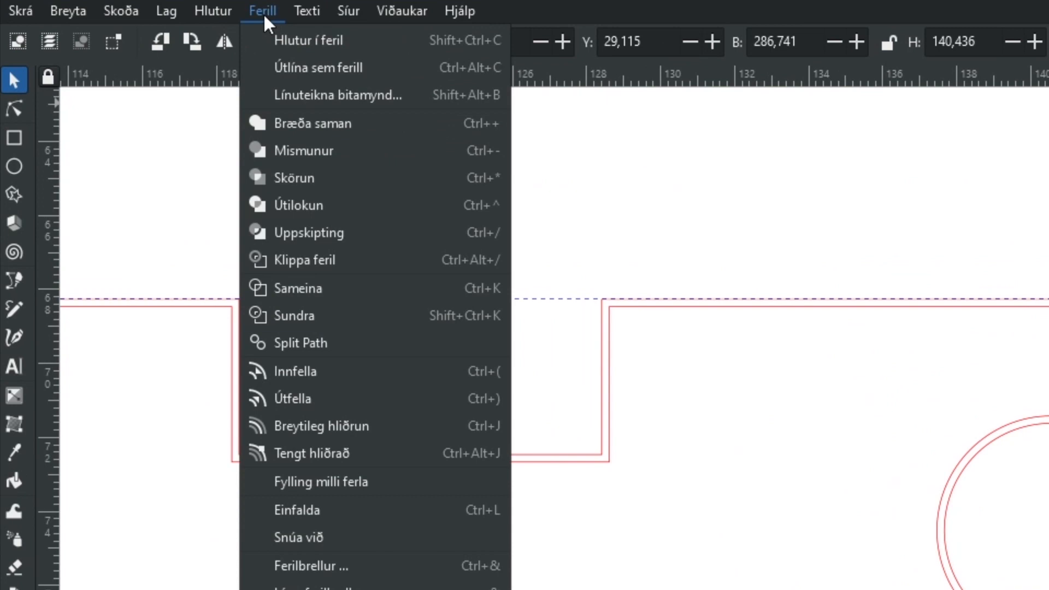
{"action": "left_click", "coordinate": [340, 320]}
{"action": "left_click", "coordinate": [697, 78]}
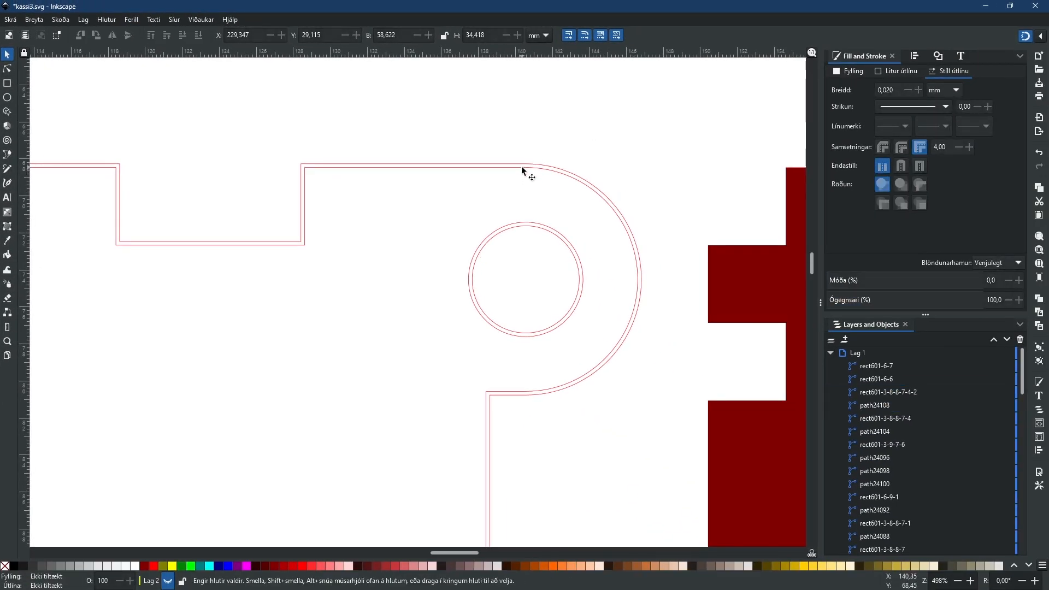
Step: Delete the inner outline of the side panel with the rounded hinge ear and the outer circle of its hinge hole
{"action": "left_click", "coordinate": [522, 166]}
{"action": "left_click", "coordinate": [521, 170]}
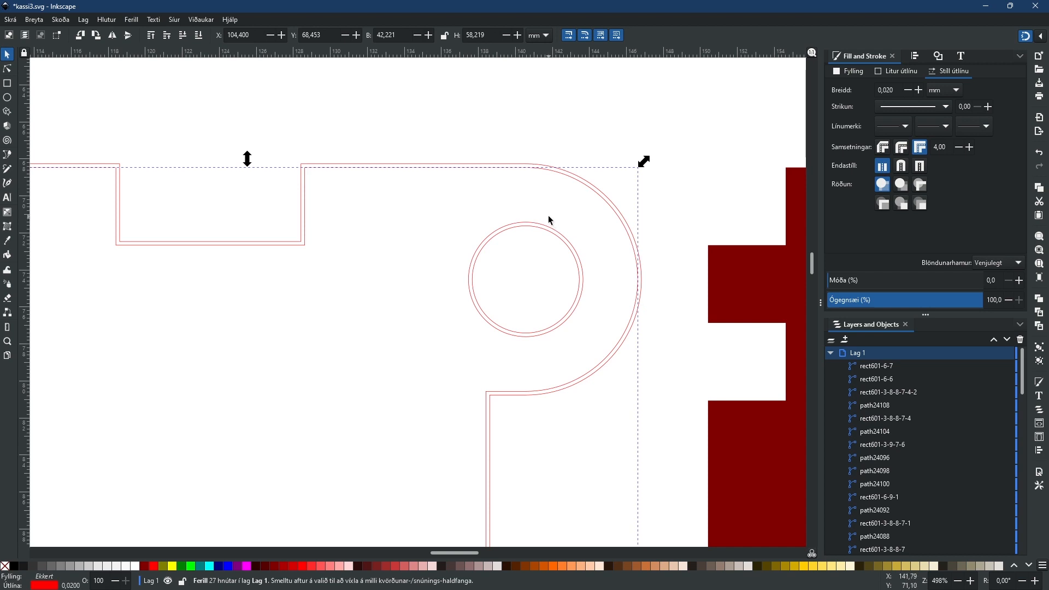
{"action": "key", "text": "Delete"}
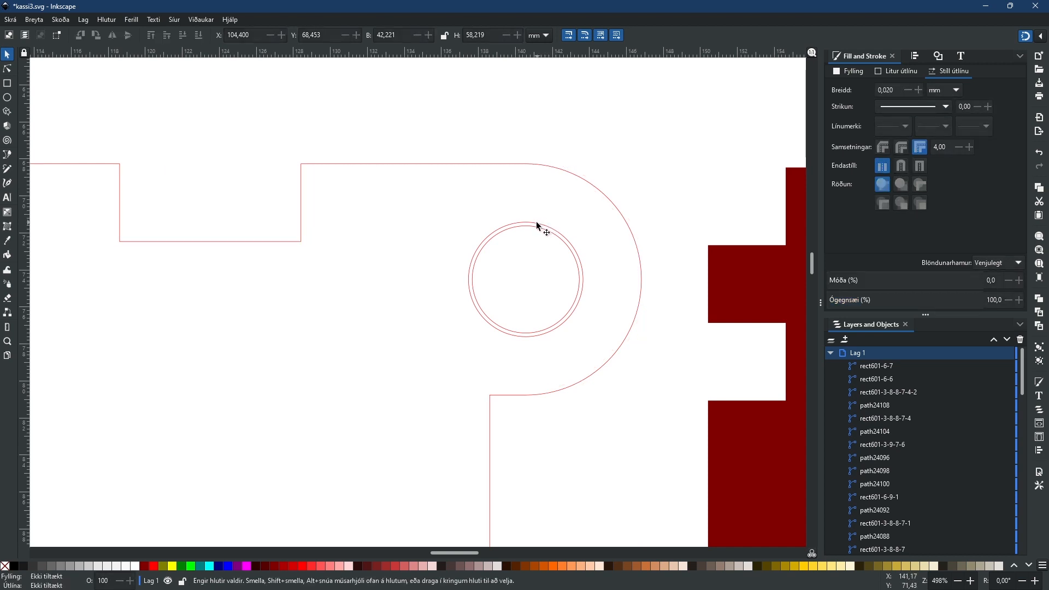
{"action": "left_click", "coordinate": [536, 223]}
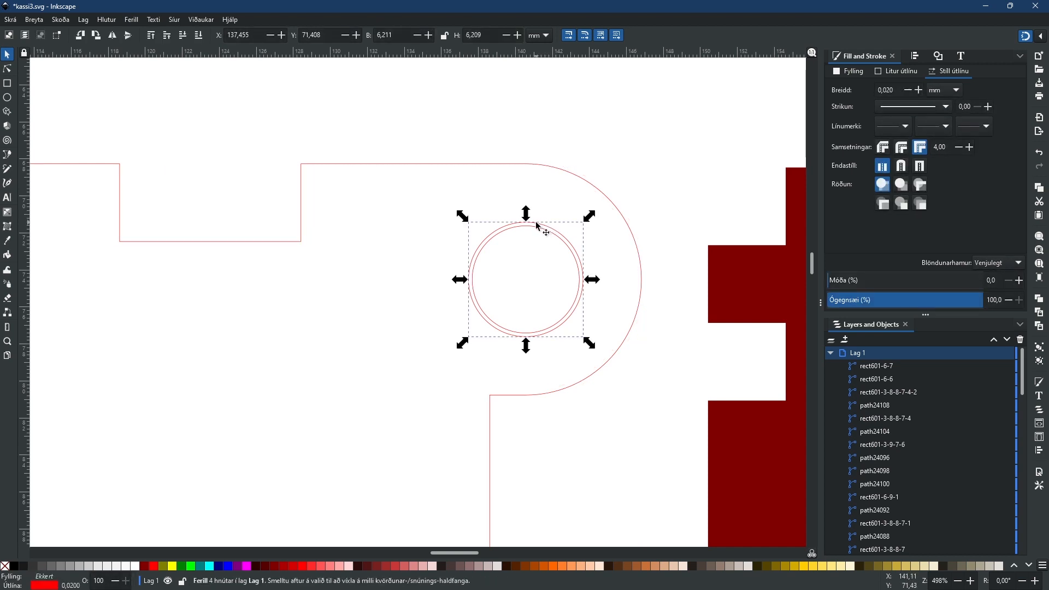
{"action": "key", "text": "Delete"}
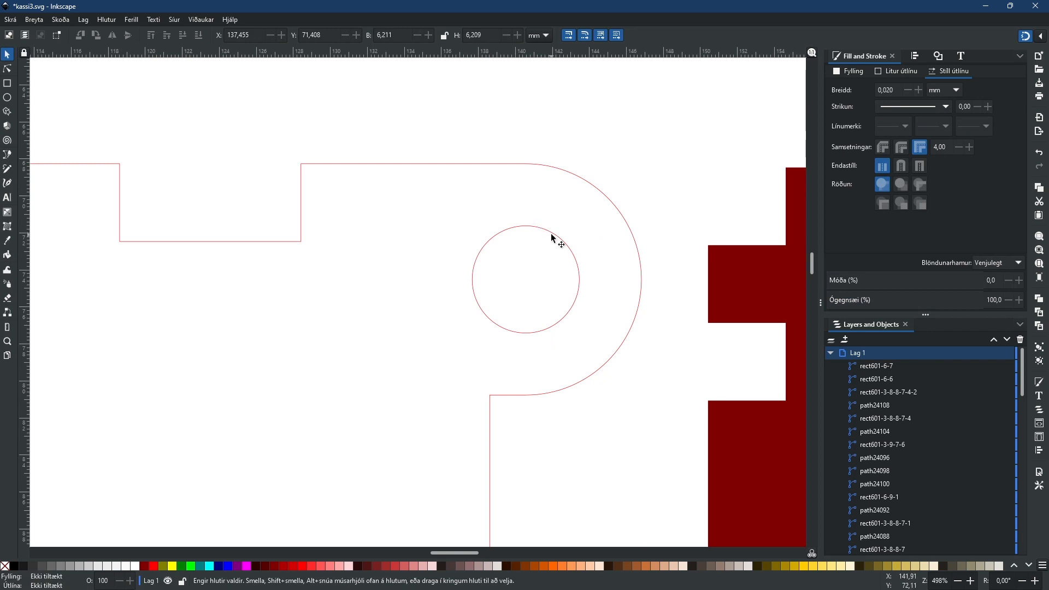
Step: Combine the remaining hinge hole circle with the side panel's outer outline into one path
{"action": "left_click", "coordinate": [552, 231]}
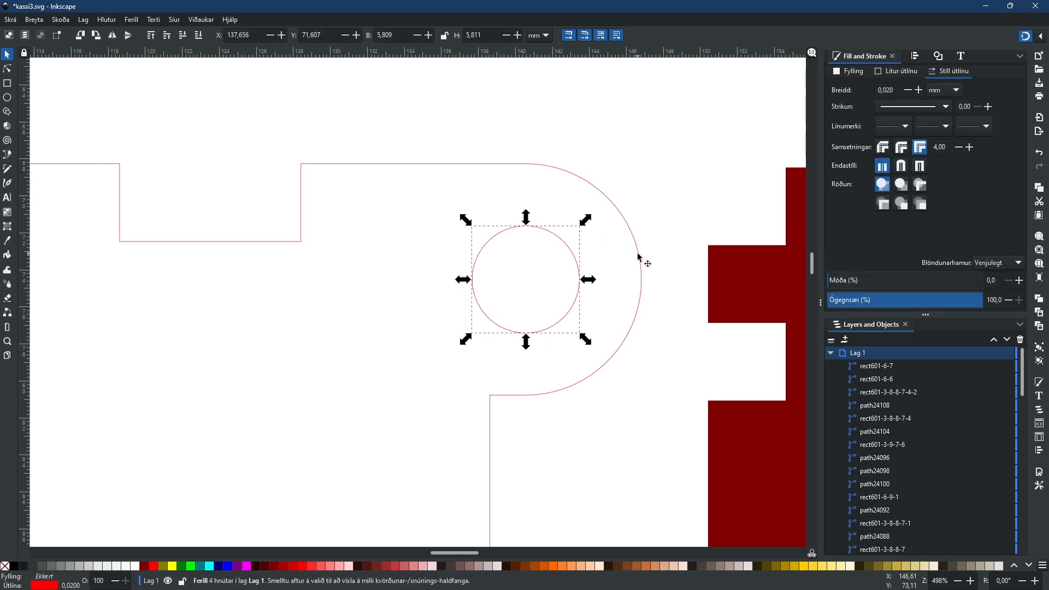
{"action": "key", "text": "shift"}
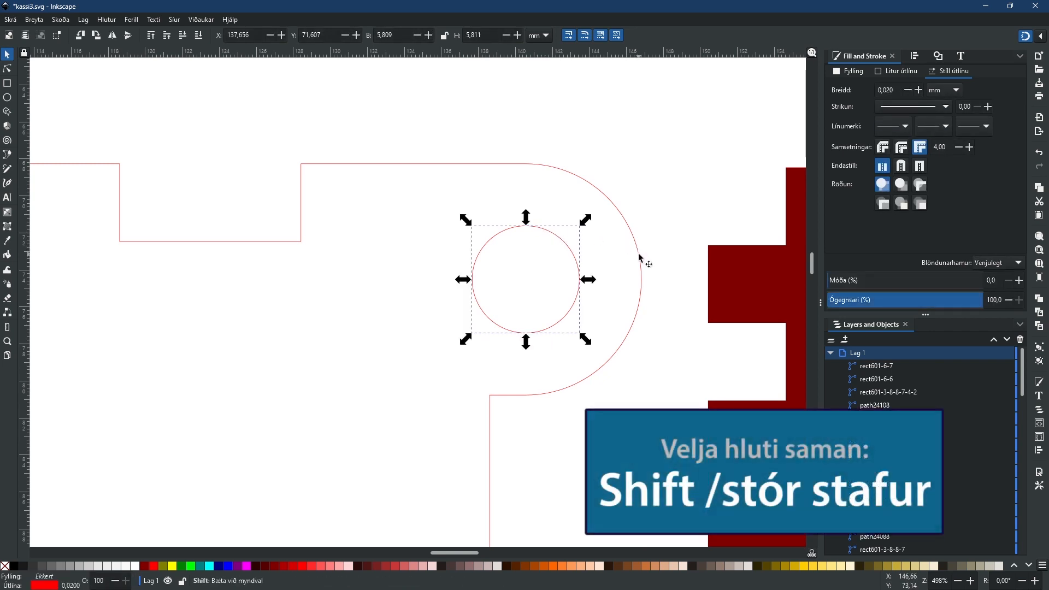
{"action": "left_click", "coordinate": [640, 255], "text": "shift"}
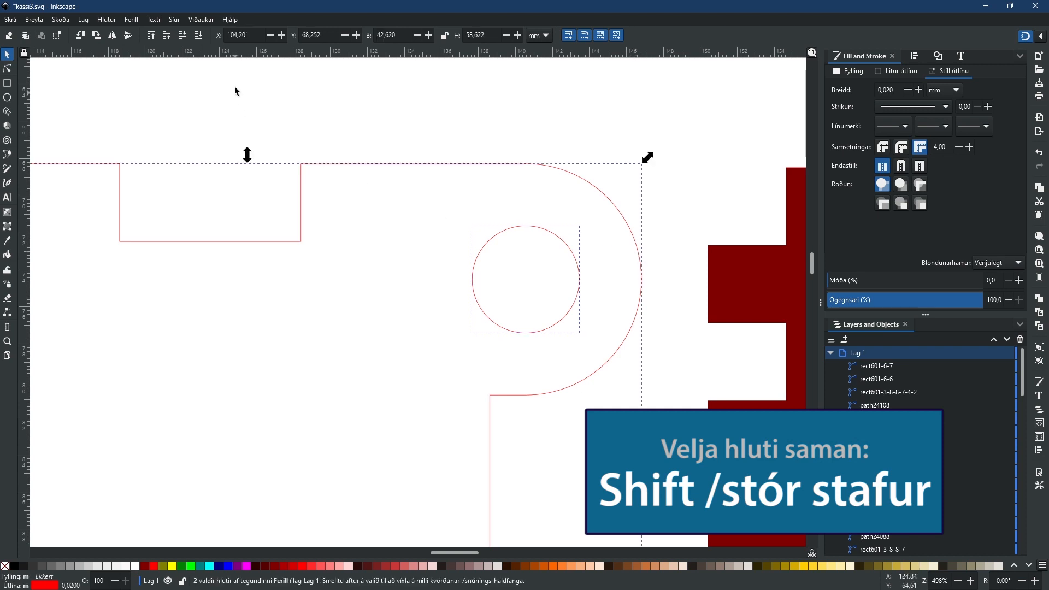
{"action": "left_click", "coordinate": [139, 22]}
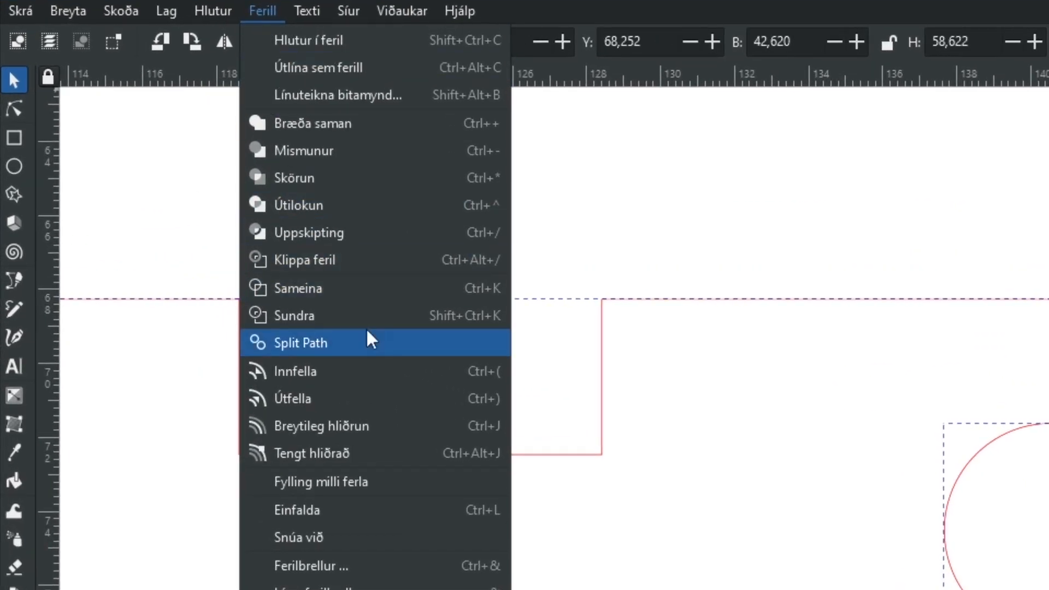
{"action": "left_click", "coordinate": [352, 290]}
{"action": "key", "text": "Escape"}
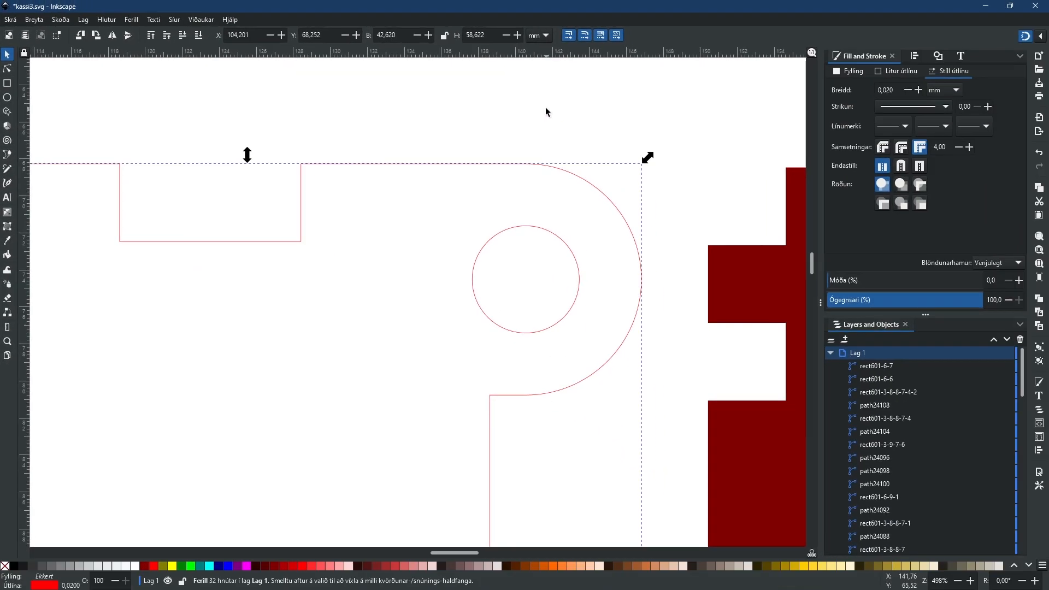
Step: Fill the combined side panel with red to check that the hinge hole is cut out
{"action": "left_click", "coordinate": [553, 162]}
{"action": "left_click", "coordinate": [157, 571]}
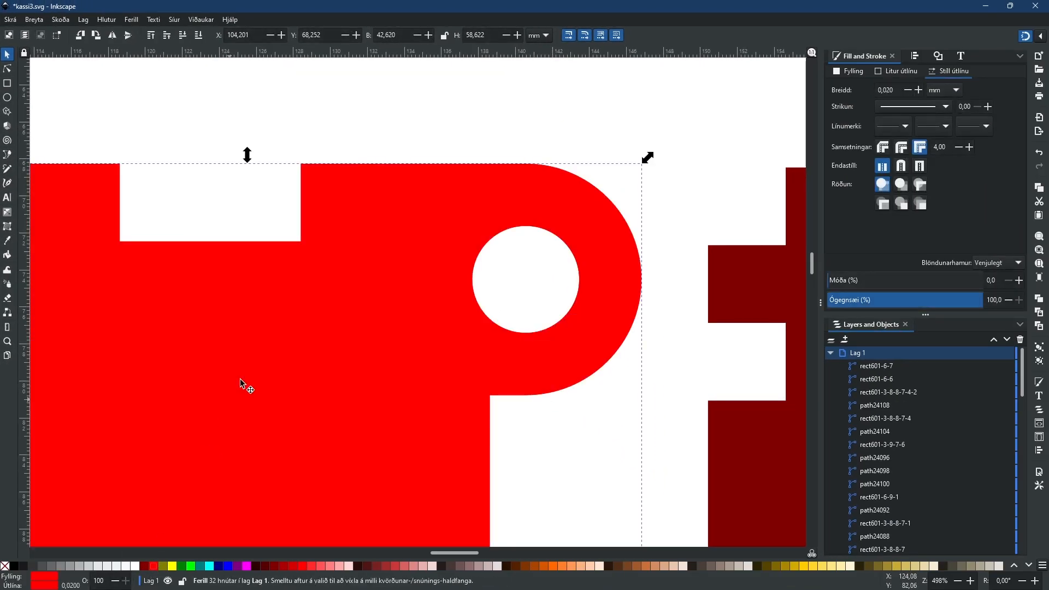
{"action": "scroll", "coordinate": [317, 263], "scroll_direction": "down", "scroll_amount": 3}
{"action": "scroll", "coordinate": [316, 263], "scroll_direction": "down", "scroll_amount": 1}
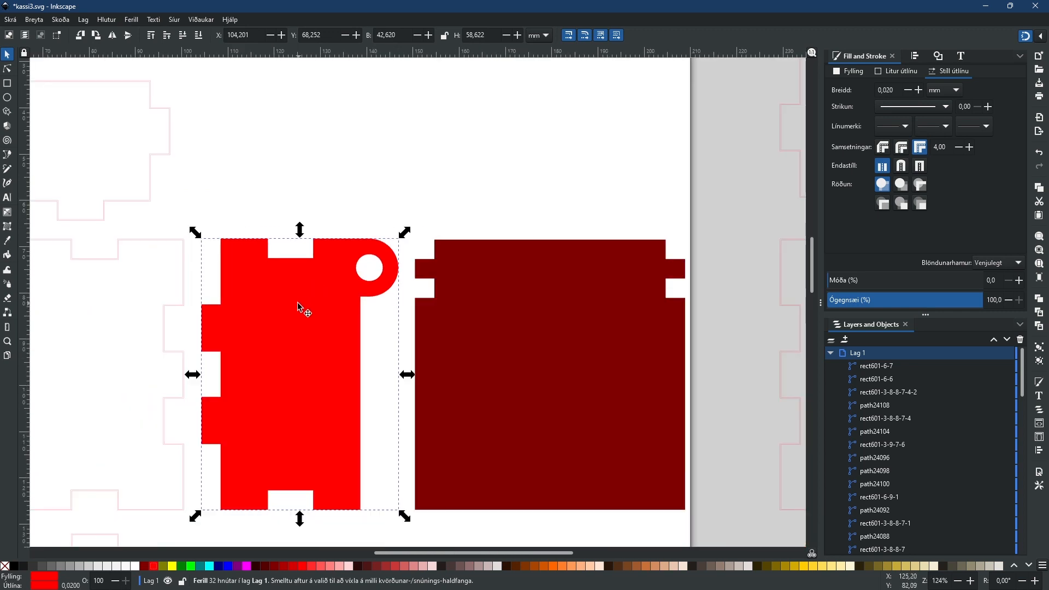
Step: Delete the inner outline of the first box's panel above the square panel
{"action": "left_click_drag", "start_coordinate": [280, 316], "coordinate": [590, 304]}
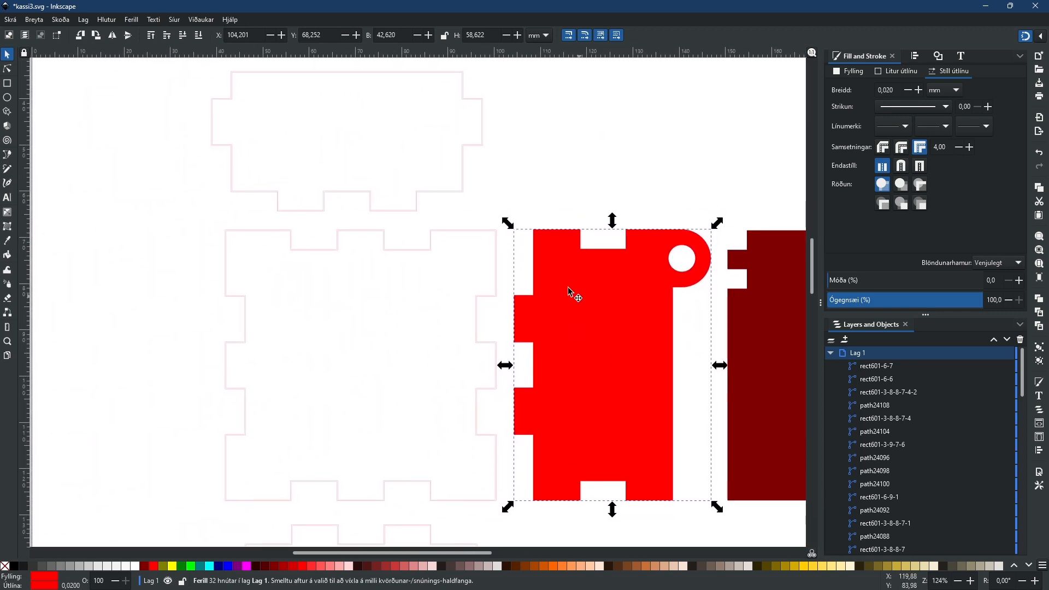
{"action": "scroll", "coordinate": [444, 130], "scroll_direction": "up", "scroll_amount": 2}
{"action": "scroll", "coordinate": [445, 132], "scroll_direction": "up", "scroll_amount": 2}
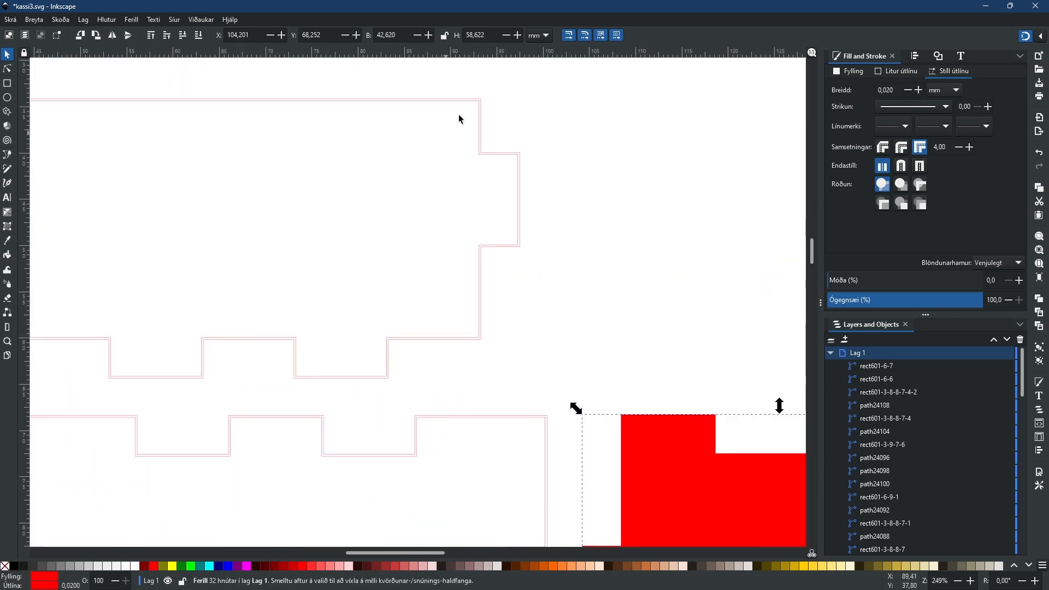
{"action": "left_click", "coordinate": [471, 101]}
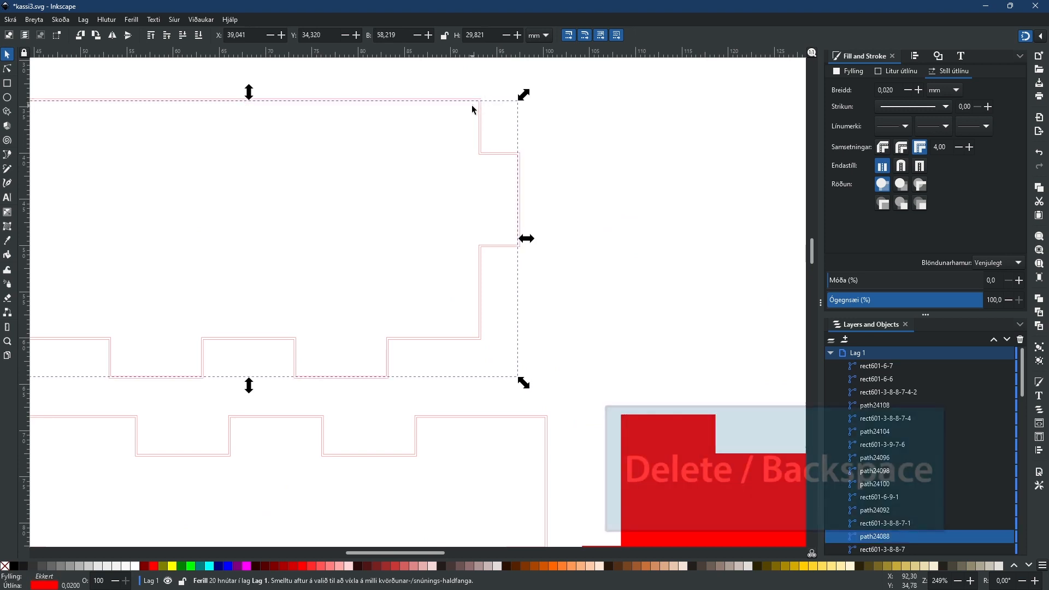
{"action": "key", "text": "Delete"}
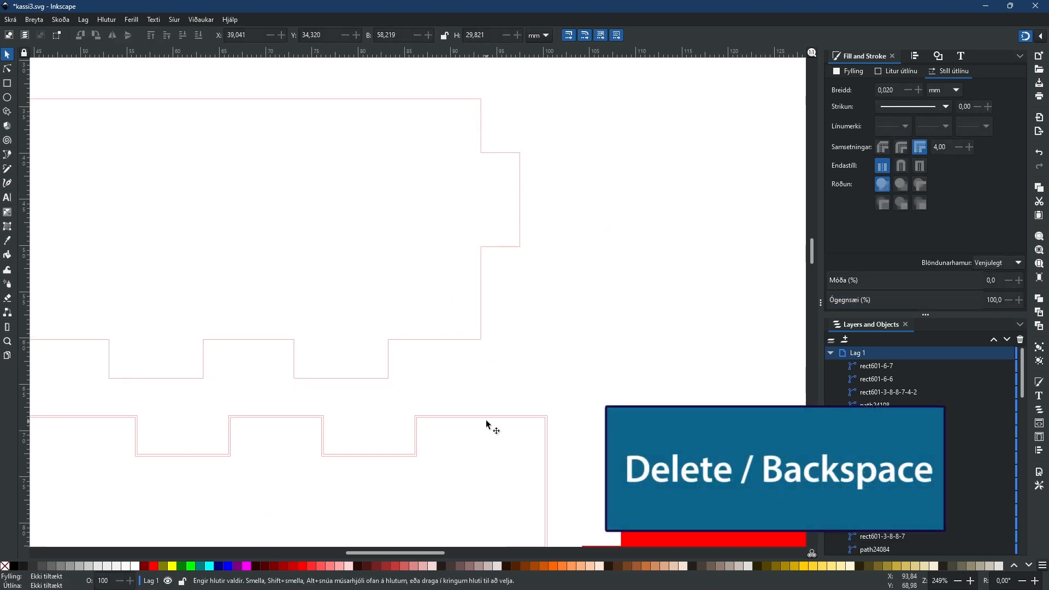
Step: Delete the inner outlines of the first box's square panel and the panel below it
{"action": "left_click", "coordinate": [487, 422]}
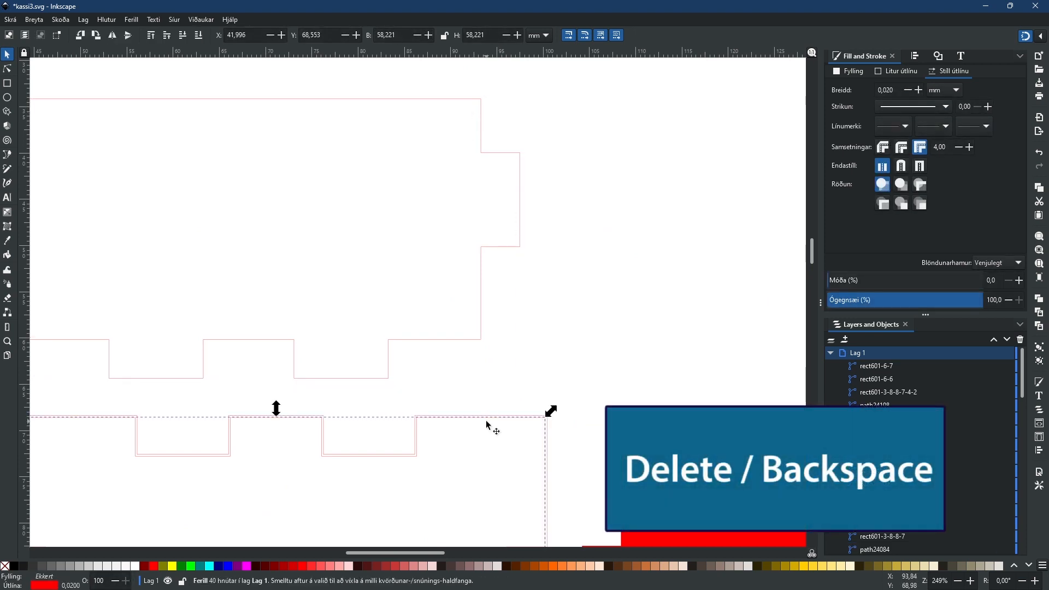
{"action": "left_click", "coordinate": [493, 390]}
{"action": "scroll", "coordinate": [493, 382], "scroll_direction": "down", "scroll_amount": 10}
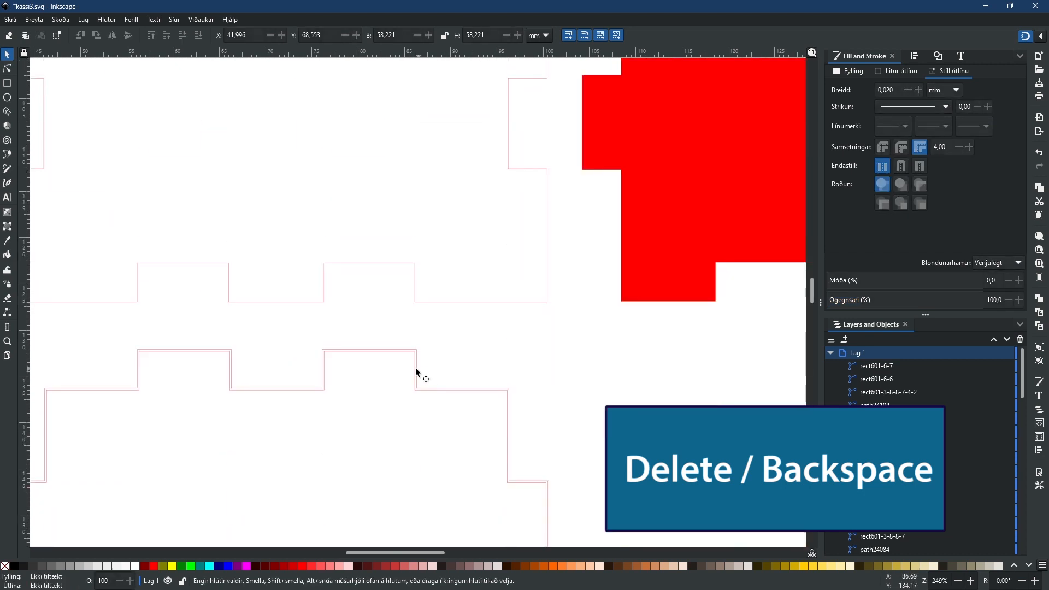
{"action": "left_click", "coordinate": [396, 351]}
{"action": "left_click", "coordinate": [396, 351]}
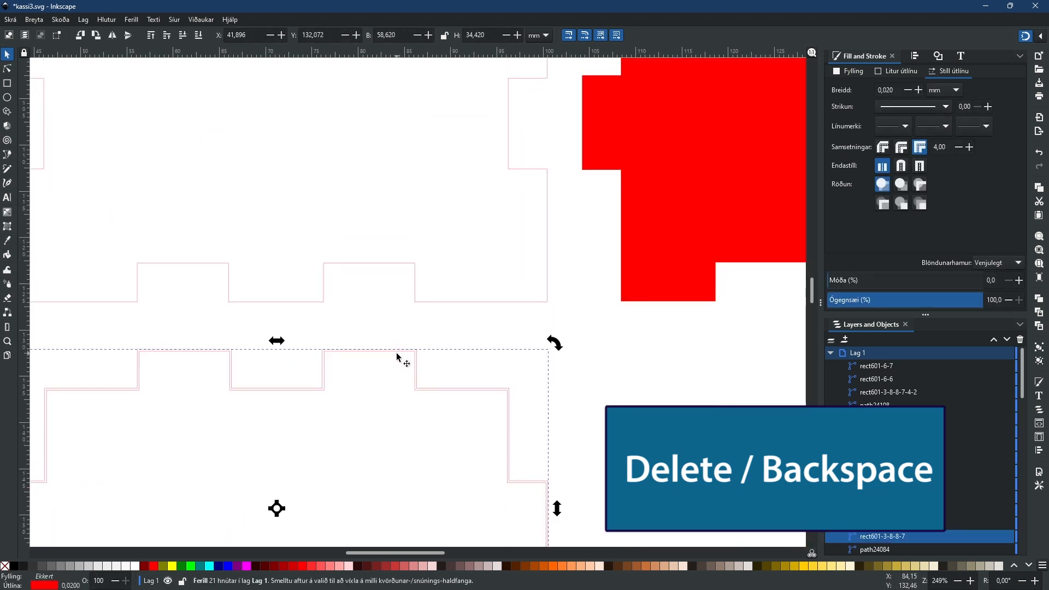
{"action": "left_click", "coordinate": [398, 353]}
{"action": "key", "text": "Delete"}
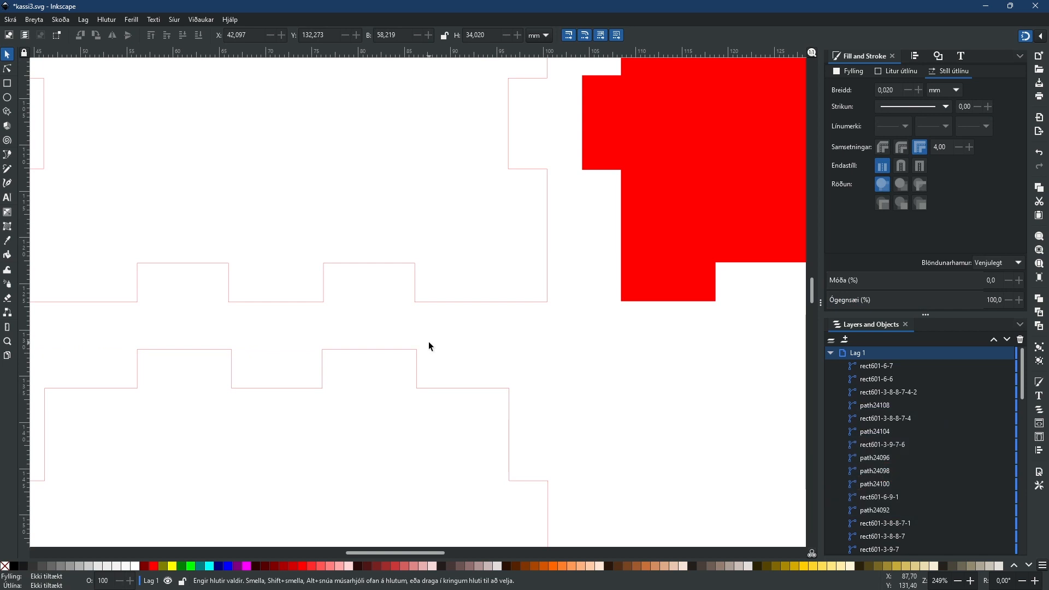
Step: Fill the first box's square panel and the panels above and below it with red
{"action": "scroll", "coordinate": [429, 343], "scroll_direction": "down", "scroll_amount": 2}
{"action": "scroll", "coordinate": [429, 342], "scroll_direction": "down", "scroll_amount": 2}
{"action": "left_click_drag", "start_coordinate": [292, 101], "coordinate": [500, 476]}
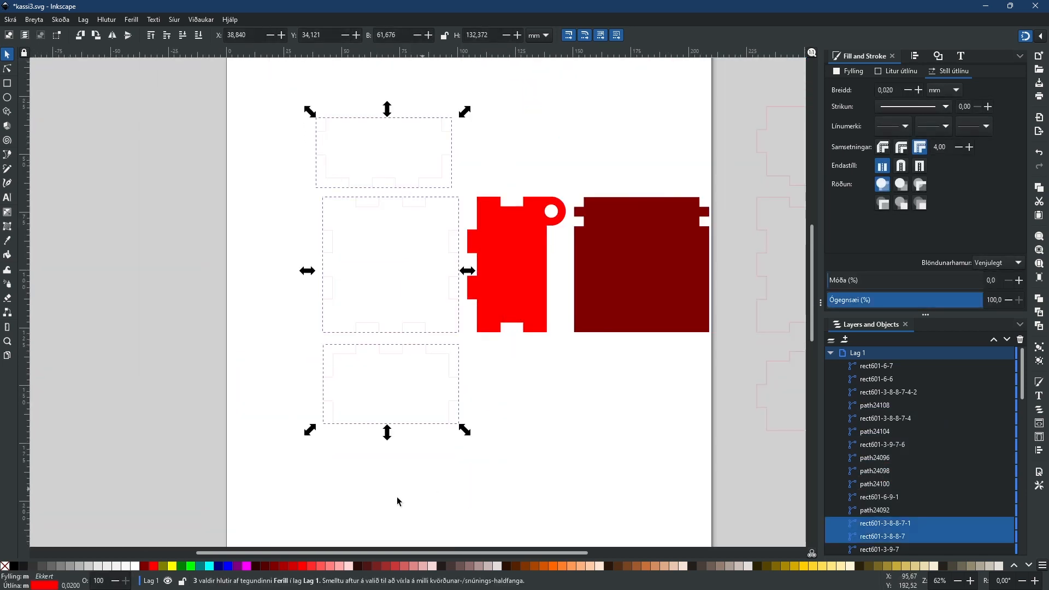
{"action": "left_click", "coordinate": [154, 566]}
Step: Delete the outer hinge hole circle and the inner outline of the second box's side panel
{"action": "left_click_drag", "start_coordinate": [596, 431], "coordinate": [234, 451]}
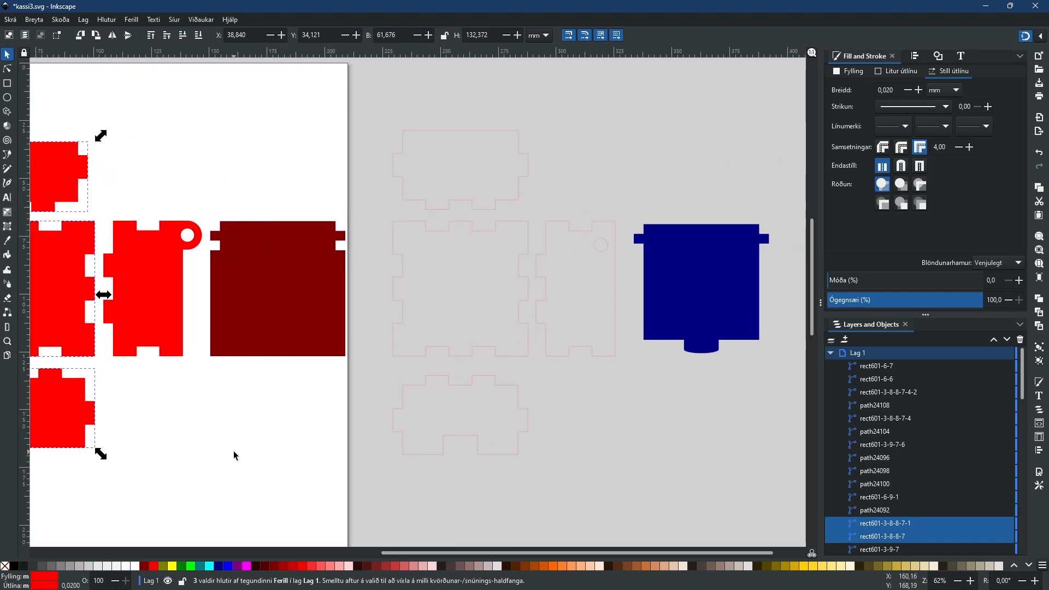
{"action": "scroll", "coordinate": [604, 227], "scroll_direction": "up", "scroll_amount": 4}
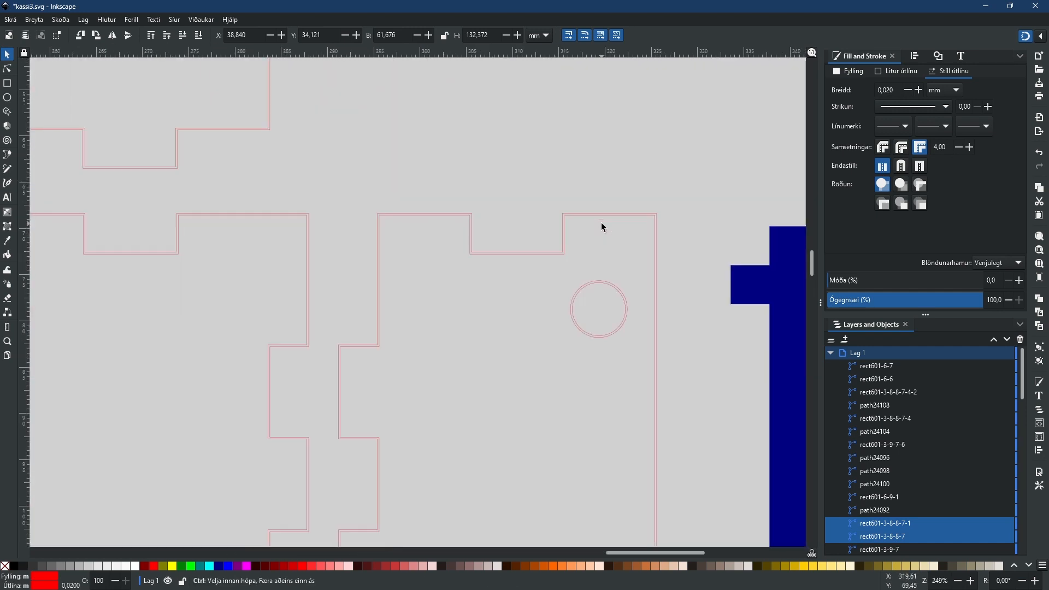
{"action": "left_click", "coordinate": [613, 283]}
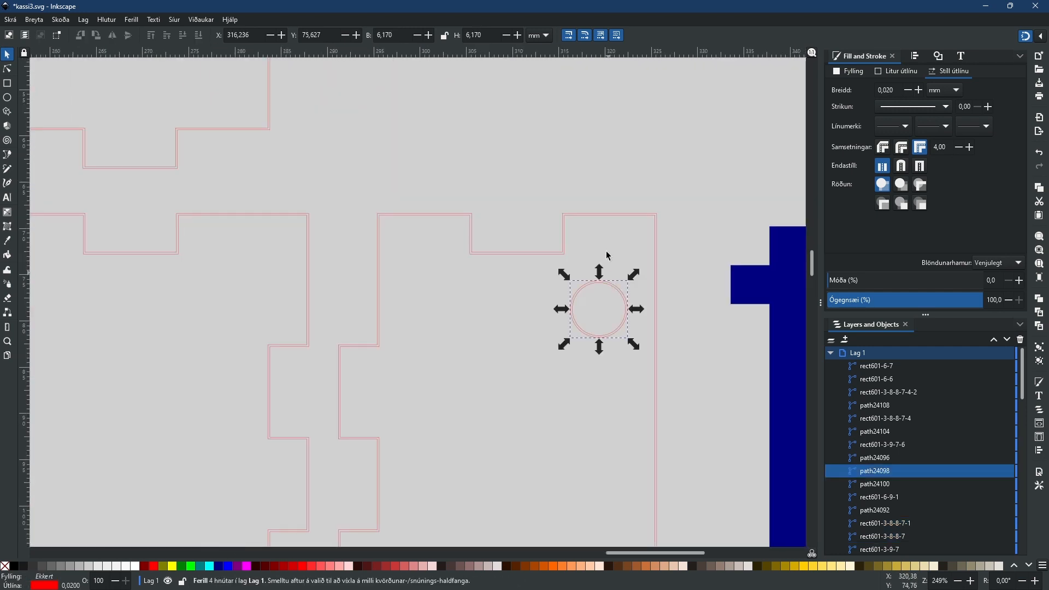
{"action": "left_click", "coordinate": [605, 225]}
{"action": "left_click", "coordinate": [606, 223]}
{"action": "left_click", "coordinate": [605, 216]}
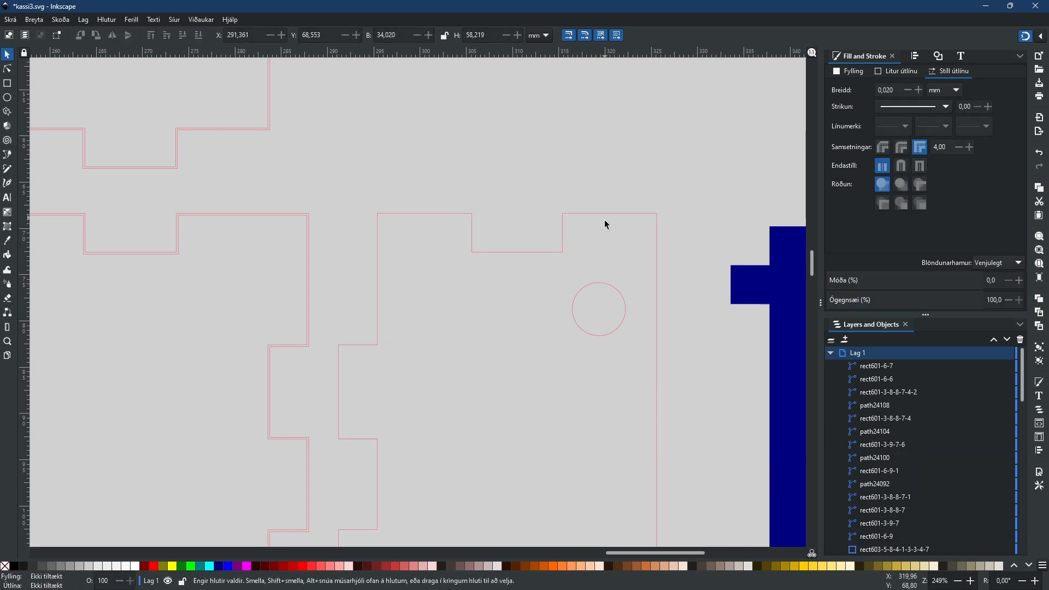
Step: Combine the remaining hinge hole circle with the second box's side panel outline and fill the path with red
{"action": "left_click", "coordinate": [617, 293]}
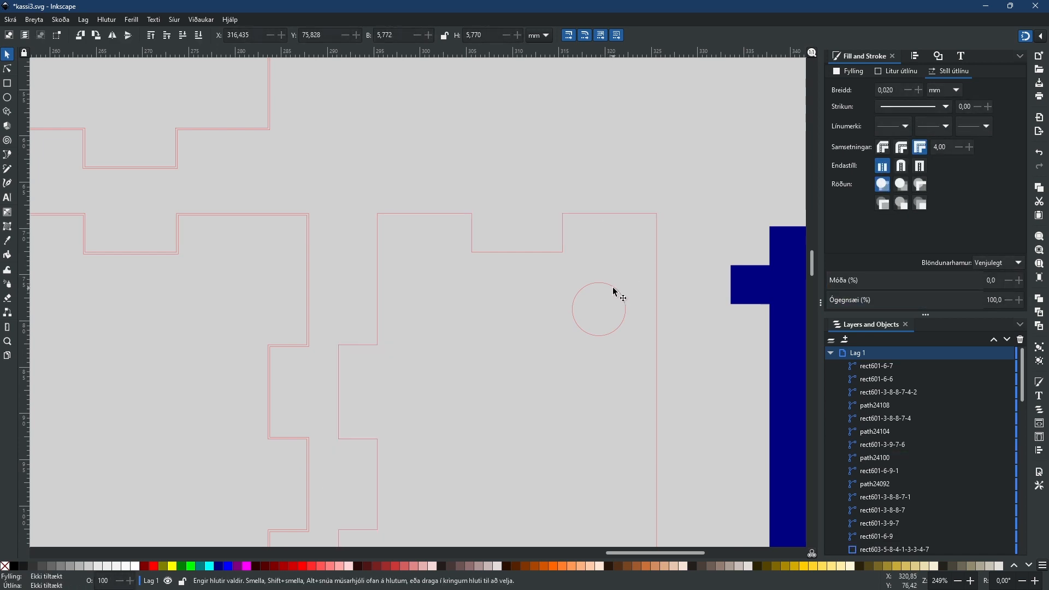
{"action": "left_click", "coordinate": [656, 289], "text": "shift"}
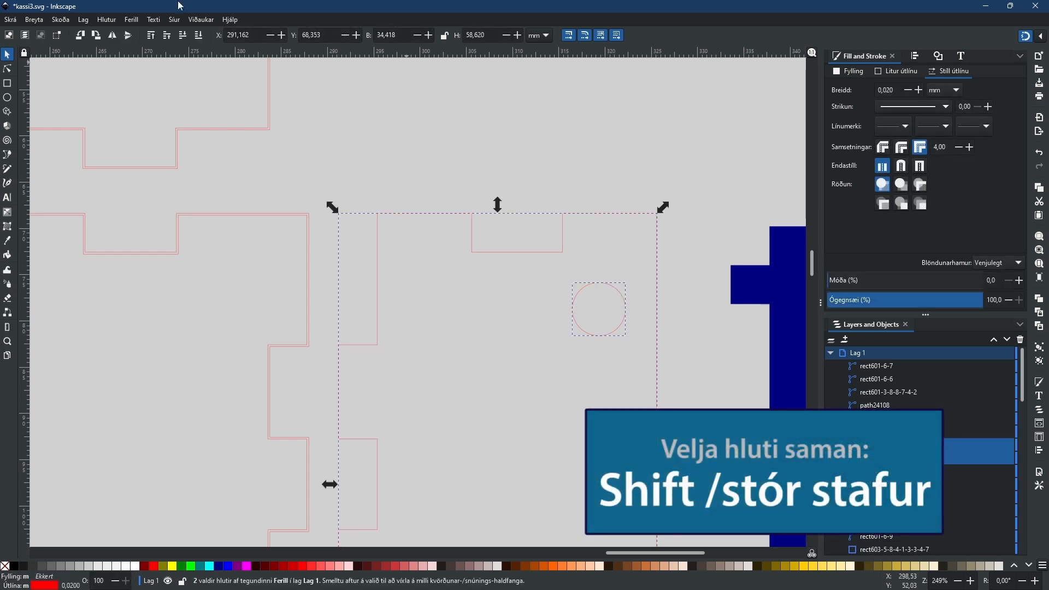
{"action": "left_click", "coordinate": [131, 19]}
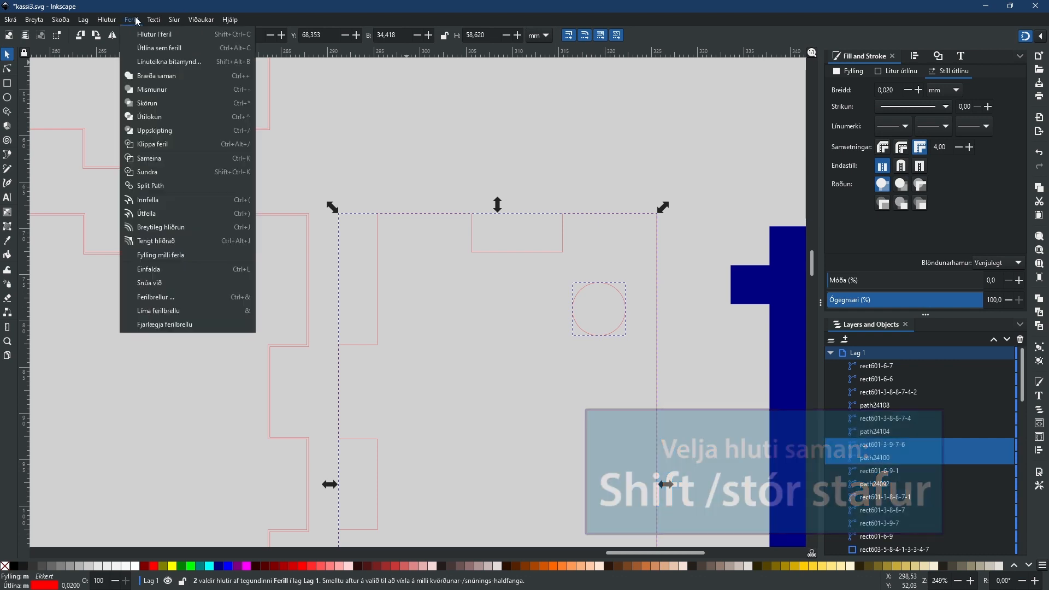
{"action": "left_click", "coordinate": [159, 158]}
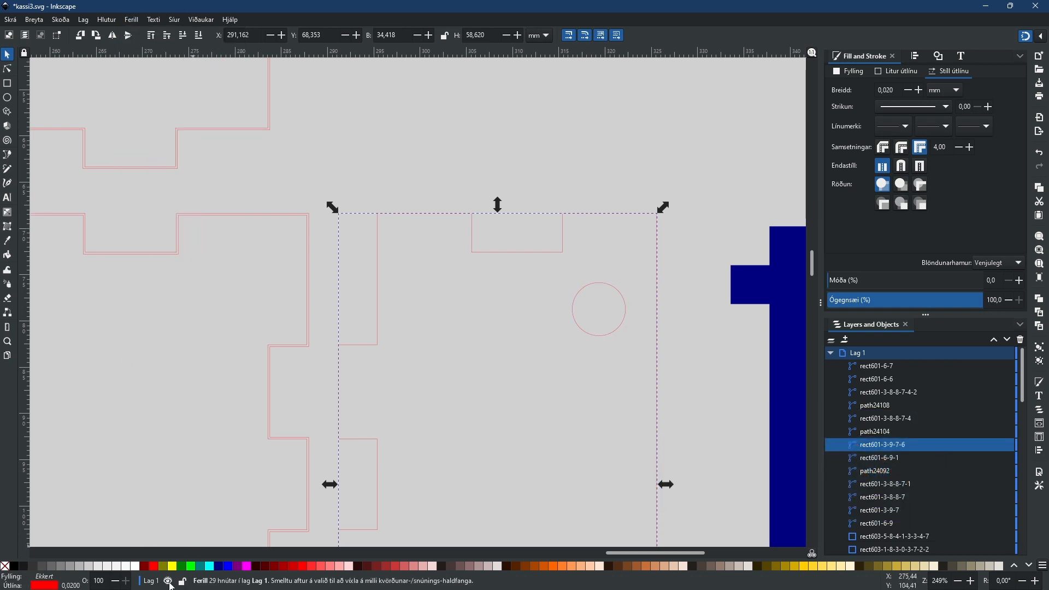
{"action": "left_click", "coordinate": [154, 567]}
Step: Delete the inner outline of the second box's square panel
{"action": "left_click", "coordinate": [243, 215]}
{"action": "double_click", "coordinate": [244, 218]}
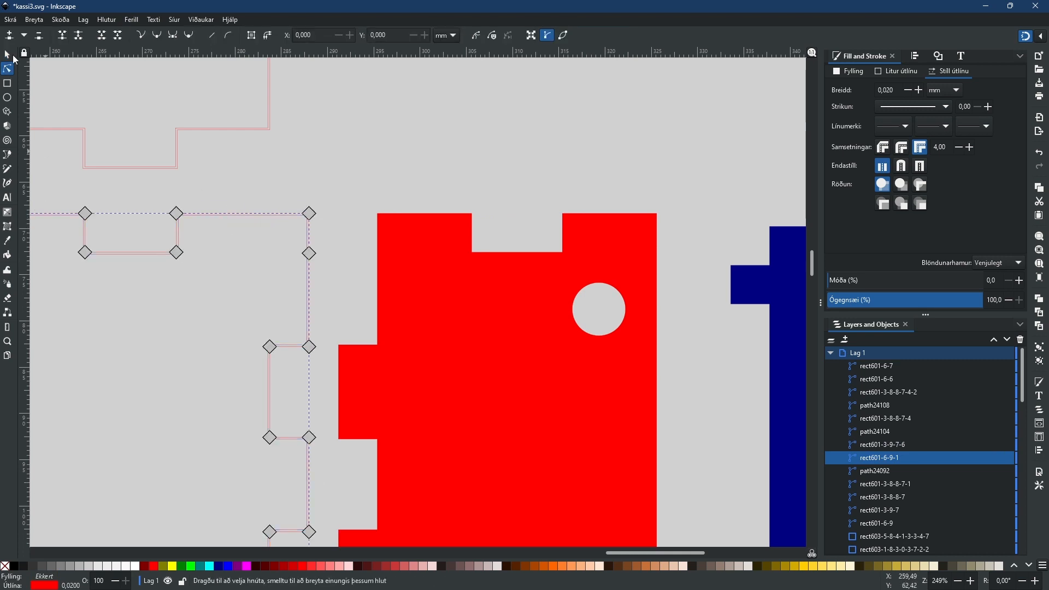
{"action": "key", "text": "s"}
{"action": "left_click", "coordinate": [222, 221]}
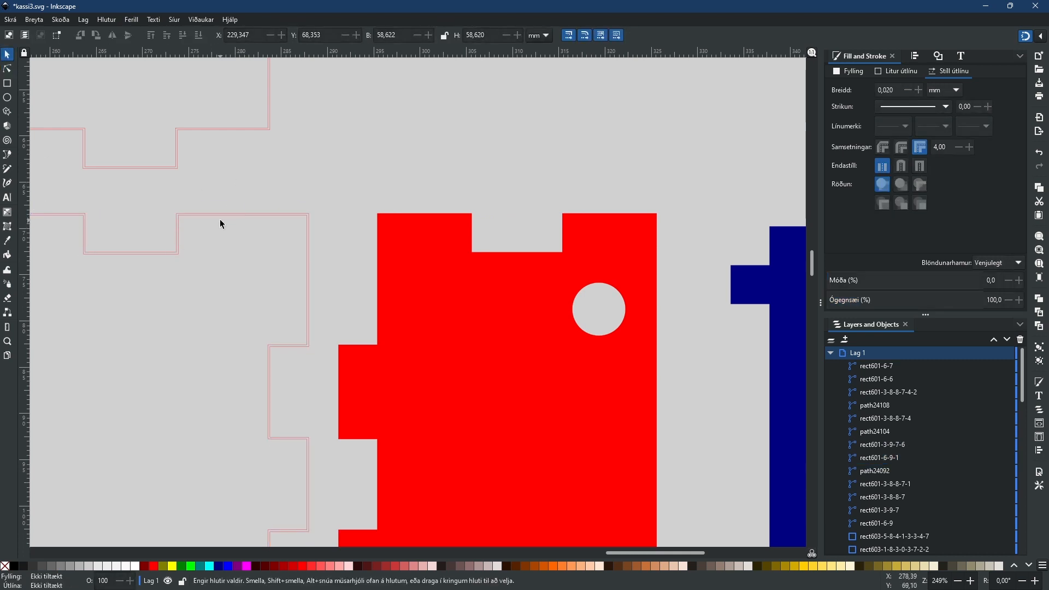
{"action": "left_click", "coordinate": [220, 220]}
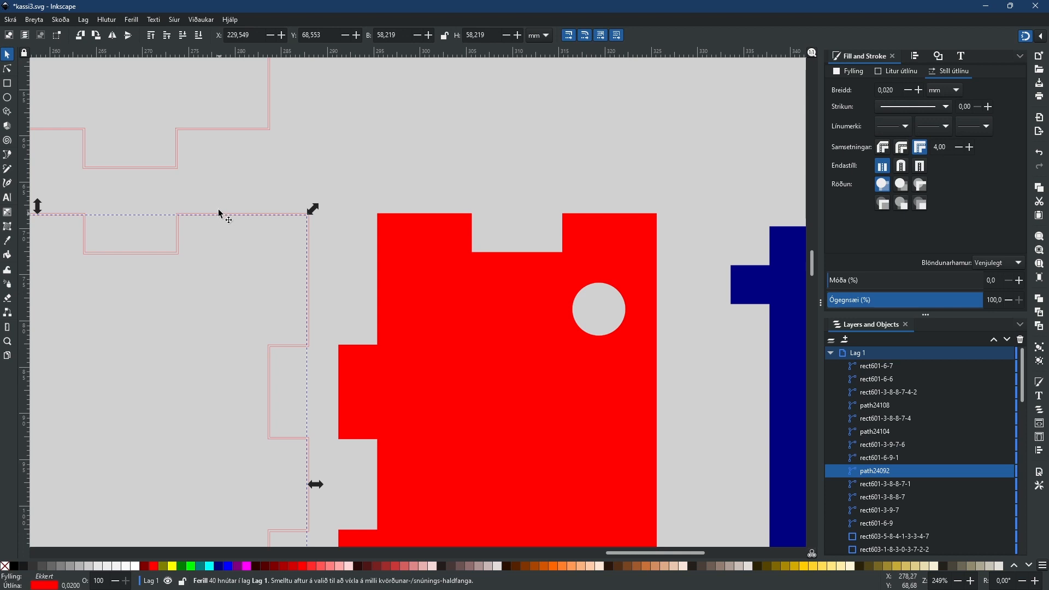
{"action": "key", "text": "Delete"}
Step: Delete the inner outline of the second box's panel above the square panel
{"action": "left_click", "coordinate": [202, 127]}
{"action": "left_click", "coordinate": [200, 126]}
{"action": "left_click", "coordinate": [147, 164]}
{"action": "left_click", "coordinate": [149, 164]}
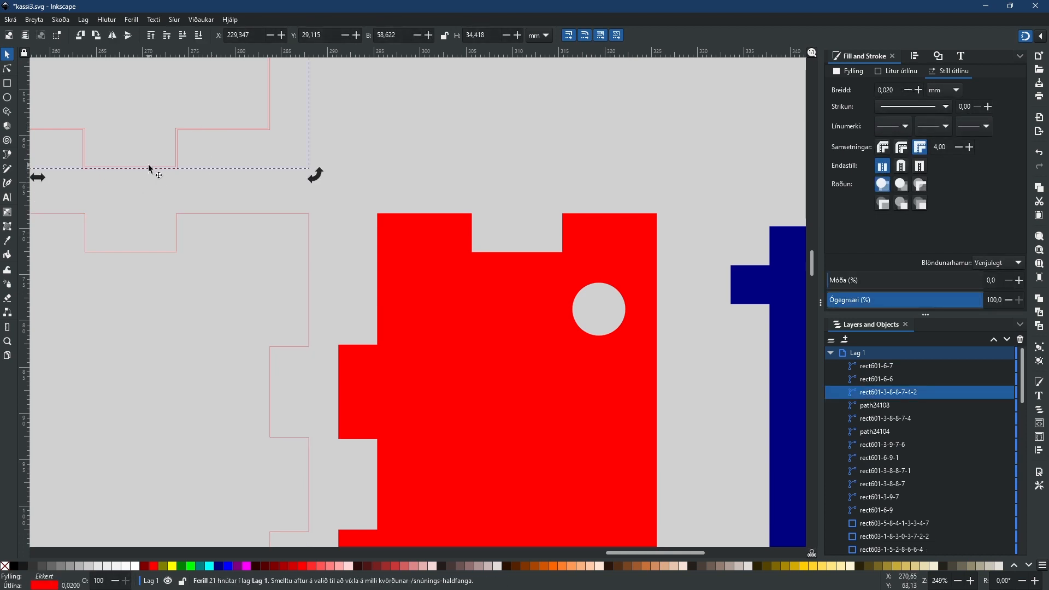
{"action": "left_click", "coordinate": [225, 213]}
{"action": "scroll", "coordinate": [107, 225], "scroll_direction": "up", "scroll_amount": 5}
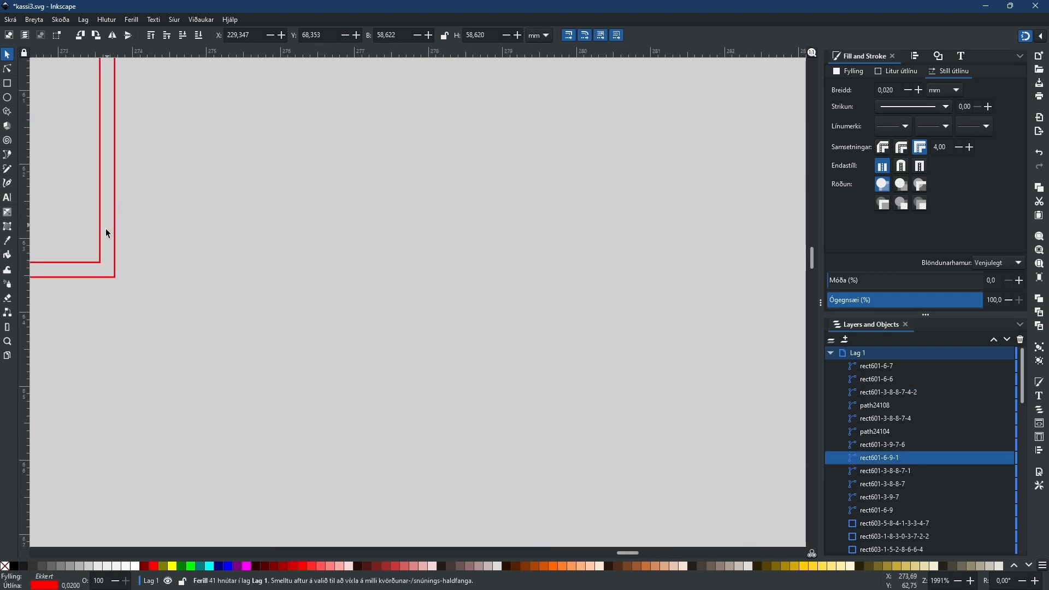
{"action": "left_click", "coordinate": [100, 226]}
{"action": "key", "text": "Delete"}
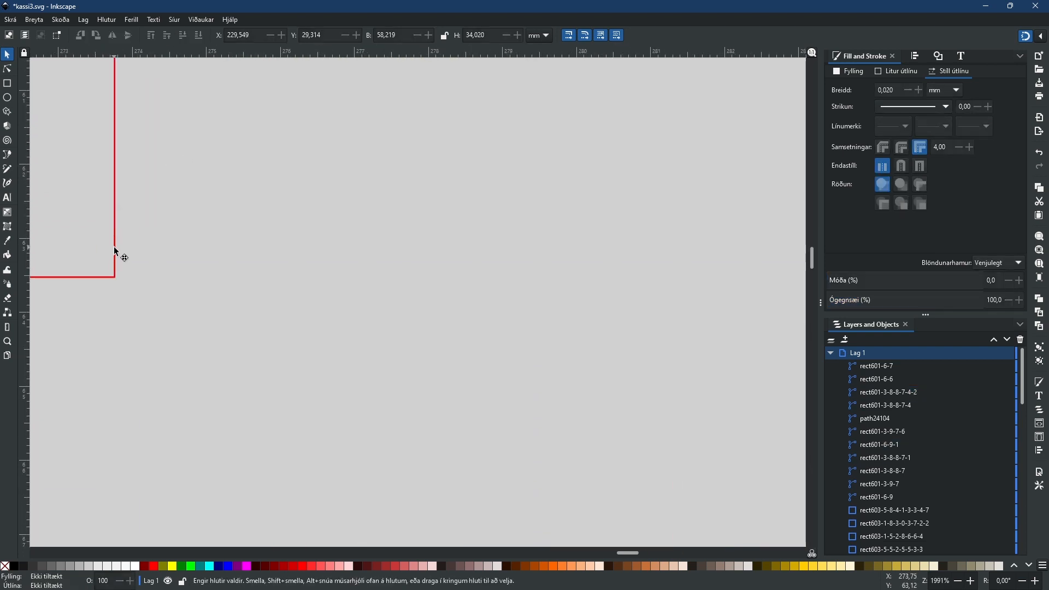
Step: Fill the second box's upper panel and square panel with red
{"action": "left_click", "coordinate": [114, 248]}
{"action": "left_click", "coordinate": [154, 566]}
{"action": "scroll", "coordinate": [208, 459], "scroll_direction": "down", "scroll_amount": 10}
{"action": "left_click", "coordinate": [107, 195]}
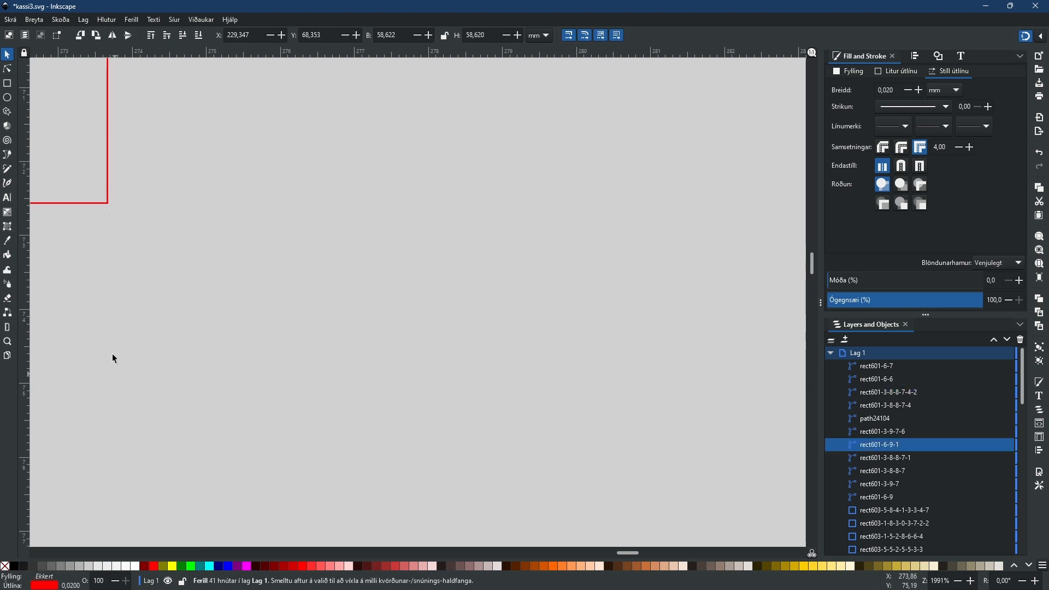
{"action": "scroll", "coordinate": [121, 250], "scroll_direction": "down", "scroll_amount": 3}
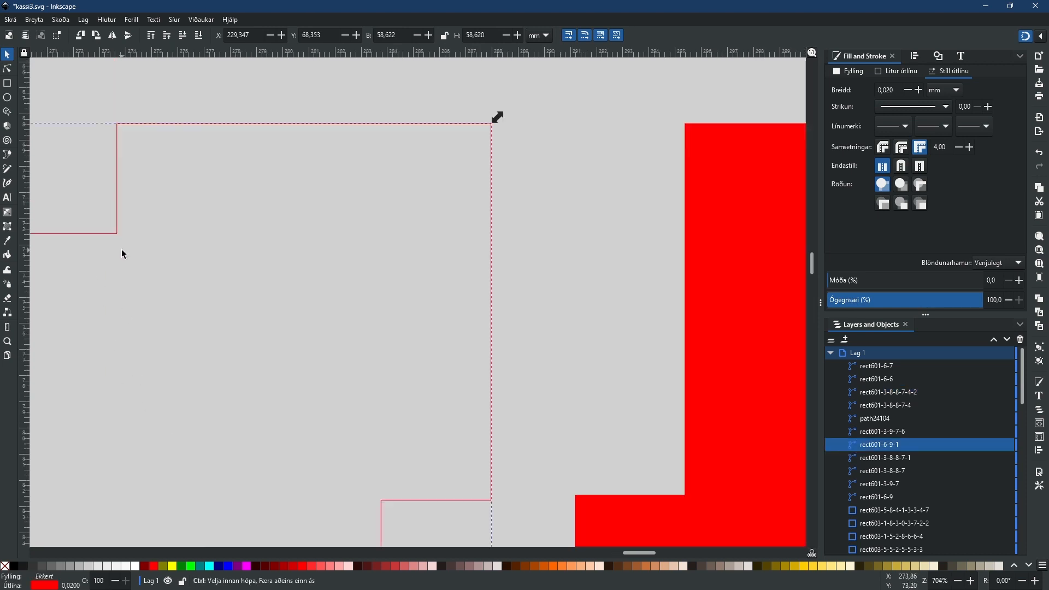
{"action": "left_click", "coordinate": [154, 566]}
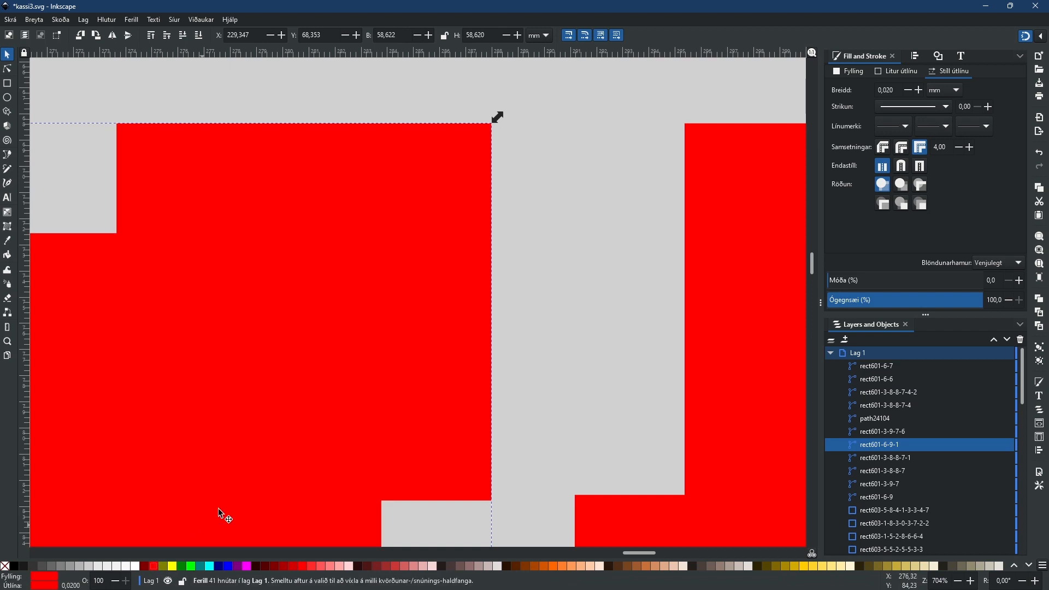
Step: Delete the inner outline of the second box's lower notched panel, fill the remaining outline with red and deselect it
{"action": "scroll", "coordinate": [257, 471], "scroll_direction": "down", "scroll_amount": 10}
{"action": "scroll", "coordinate": [259, 471], "scroll_direction": "down", "scroll_amount": 10}
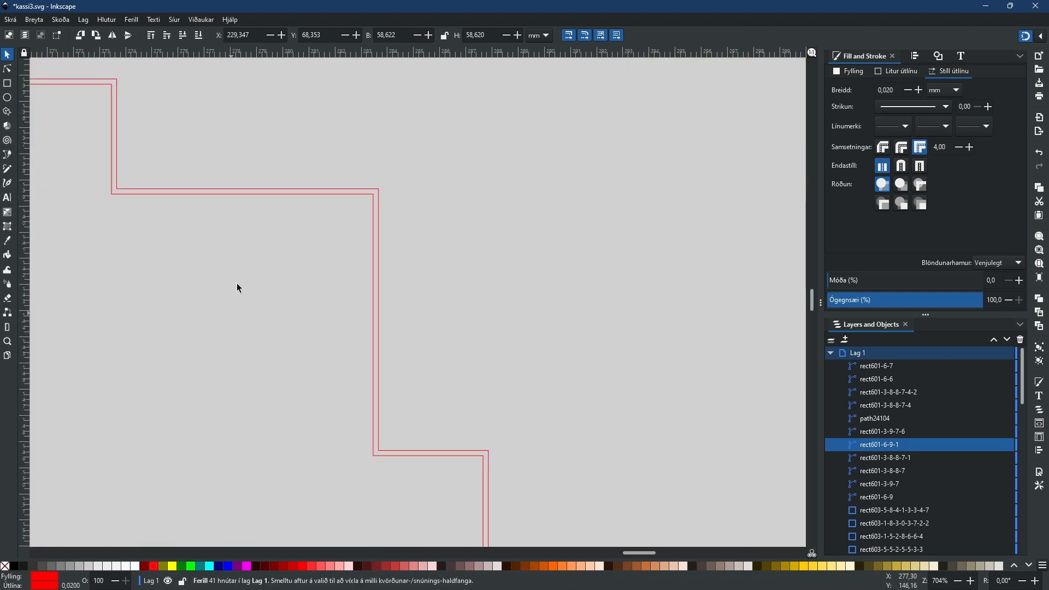
{"action": "left_click", "coordinate": [278, 194]}
{"action": "key", "text": "Delete"}
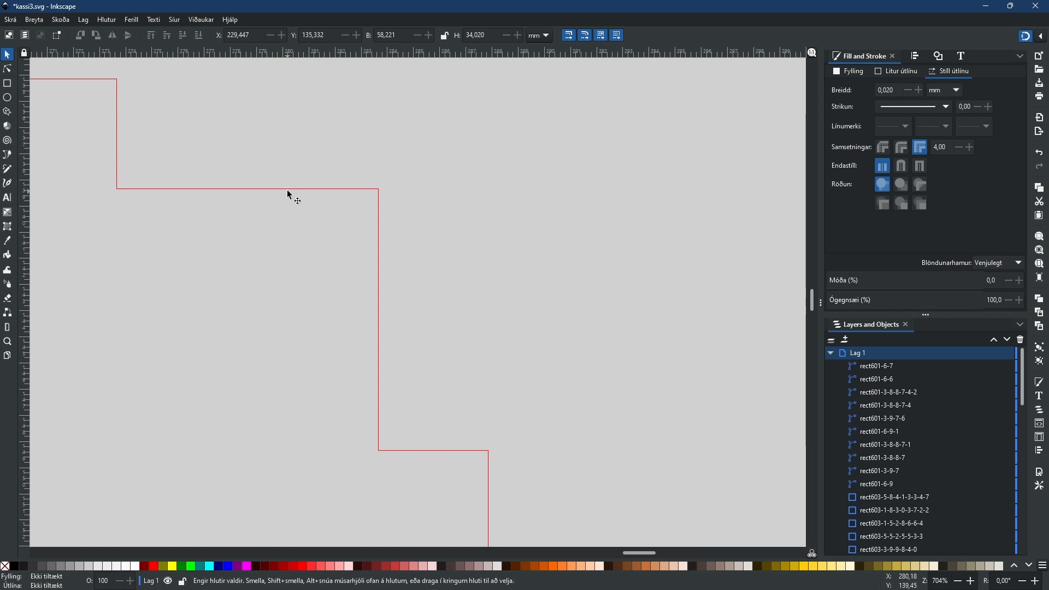
{"action": "left_click", "coordinate": [288, 189]}
{"action": "left_click", "coordinate": [153, 567]}
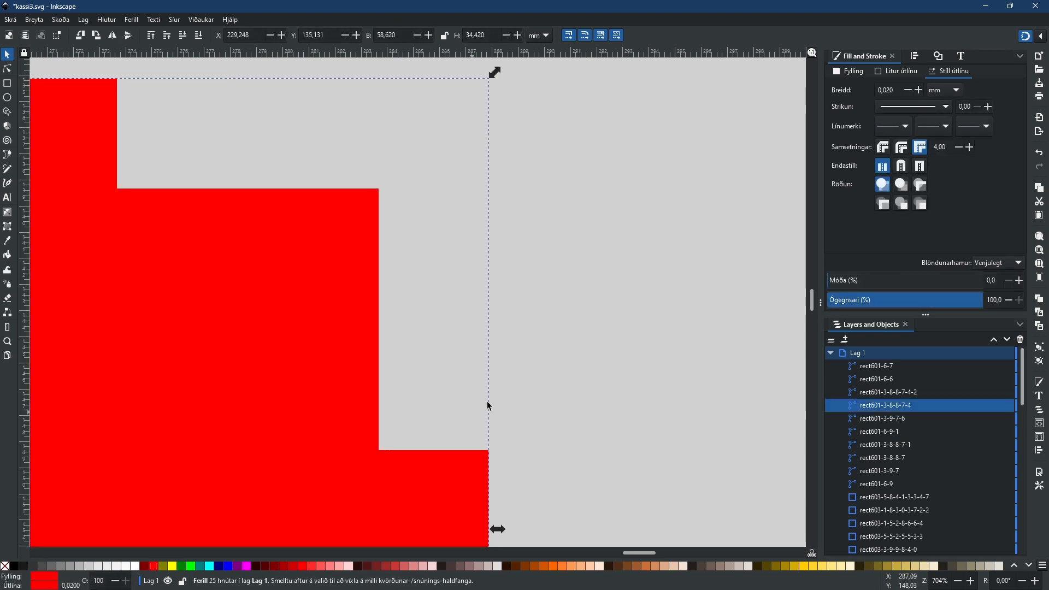
{"action": "left_click", "coordinate": [523, 397]}
{"action": "scroll", "coordinate": [574, 364], "scroll_direction": "down", "scroll_amount": 8}
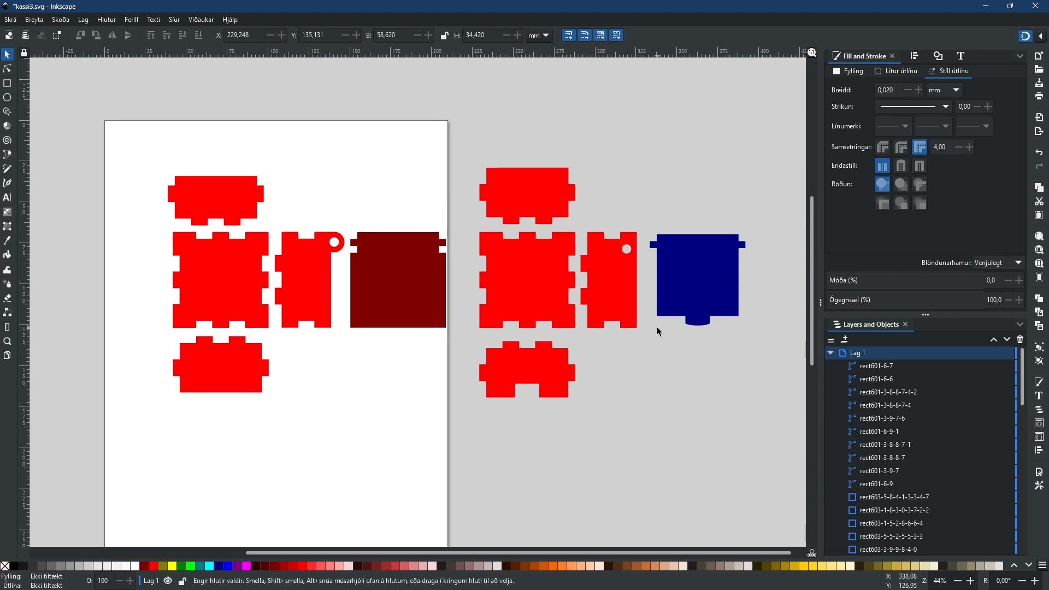
Step: Move all of the second box's panels and its blue lid about 62 mm to the right, away from the page
{"action": "left_click", "coordinate": [609, 282]}
{"action": "left_click_drag", "start_coordinate": [463, 141], "coordinate": [744, 402]}
{"action": "left_click_drag", "start_coordinate": [616, 297], "coordinate": [737, 337]}
{"action": "left_click", "coordinate": [738, 339]}
Step: Copy the second box's side panel, flip the copy horizontally and align it to the left of the square panel
{"action": "left_click", "coordinate": [734, 278]}
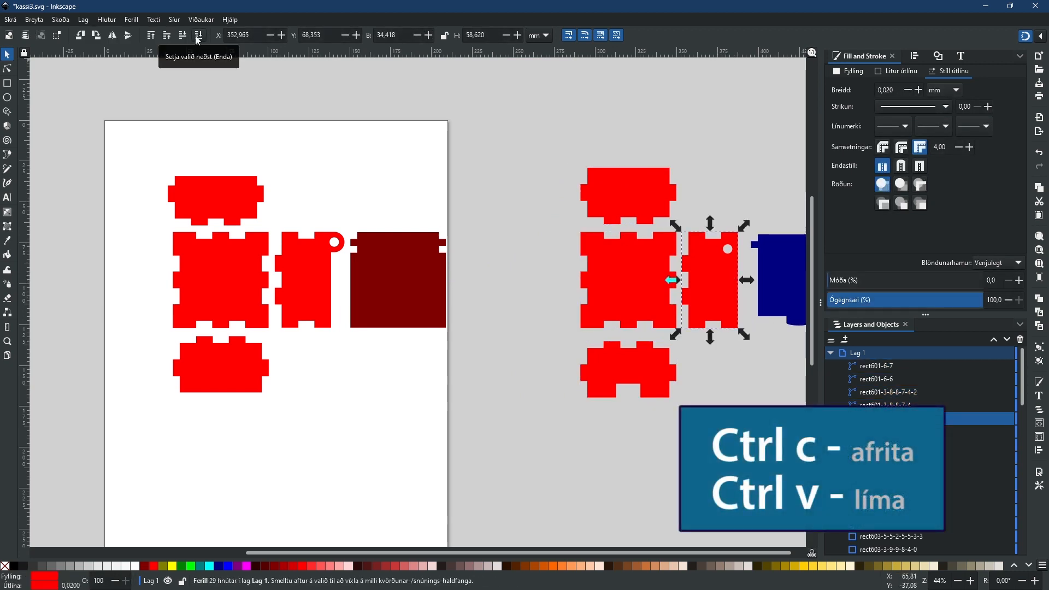
{"action": "key", "text": "ctrl+v"}
{"action": "left_click_drag", "start_coordinate": [432, 336], "coordinate": [548, 313]}
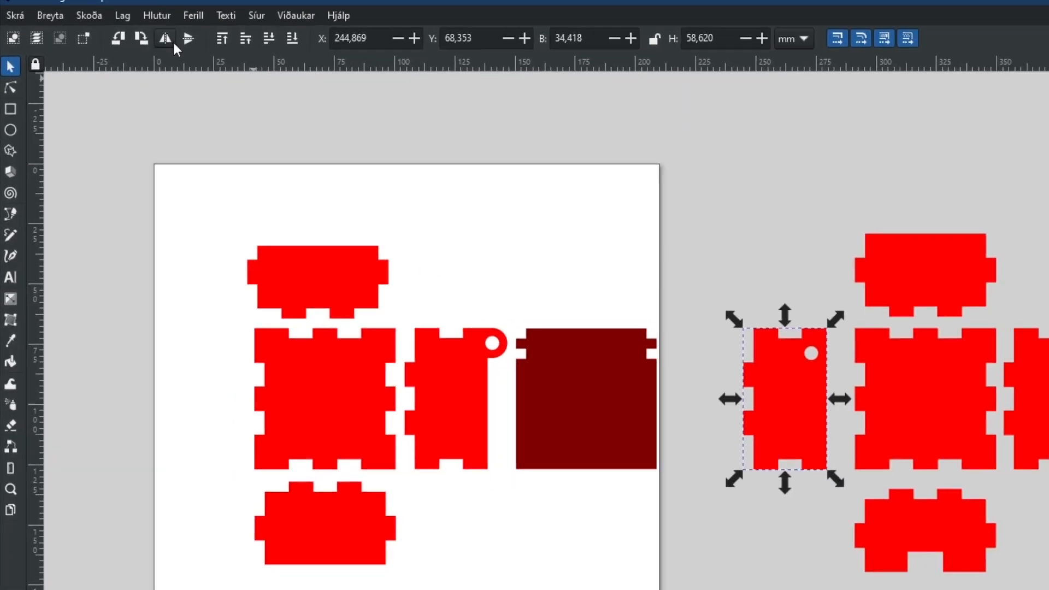
{"action": "left_click", "coordinate": [225, 43]}
{"action": "left_click", "coordinate": [1022, 333]}
{"action": "left_click", "coordinate": [533, 252]}
{"action": "left_click_drag", "start_coordinate": [536, 254], "coordinate": [544, 254]}
Step: Duplicate the first box's eared side panel, flip the duplicate horizontally and align it to the left of the square panel
{"action": "left_click", "coordinate": [320, 277]}
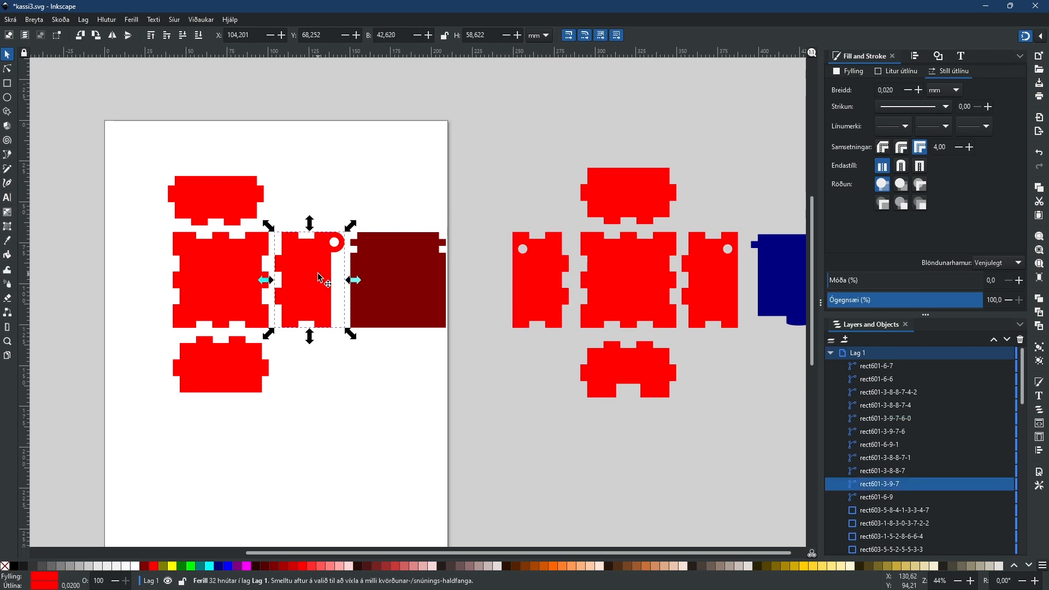
{"action": "key", "text": "ctrl+d"}
{"action": "left_click_drag", "start_coordinate": [322, 279], "coordinate": [121, 277]}
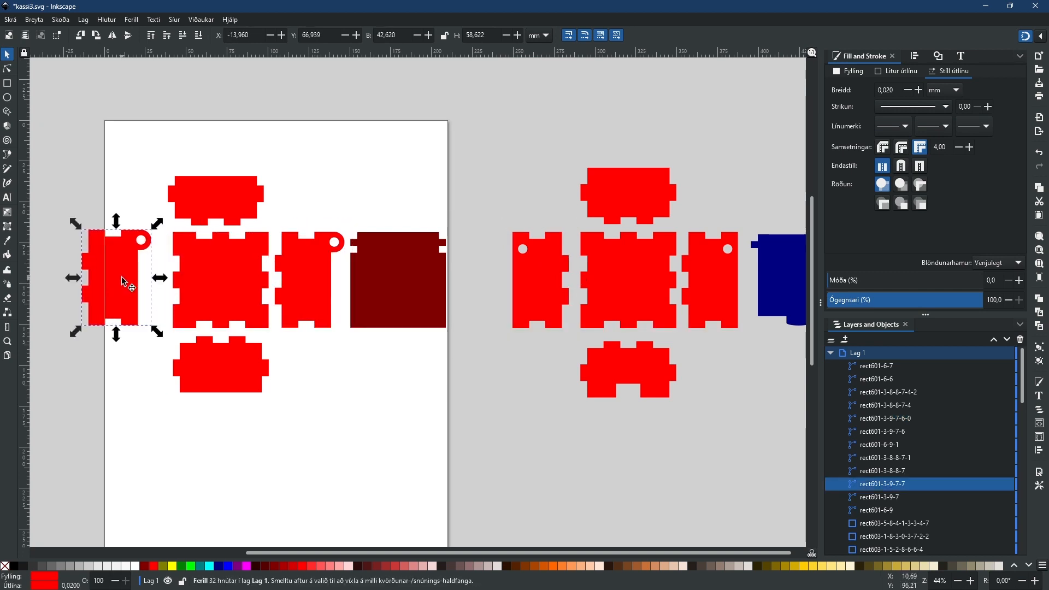
{"action": "left_click", "coordinate": [114, 37]}
{"action": "left_click_drag", "start_coordinate": [124, 298], "coordinate": [139, 298]}
{"action": "left_click", "coordinate": [419, 411]}
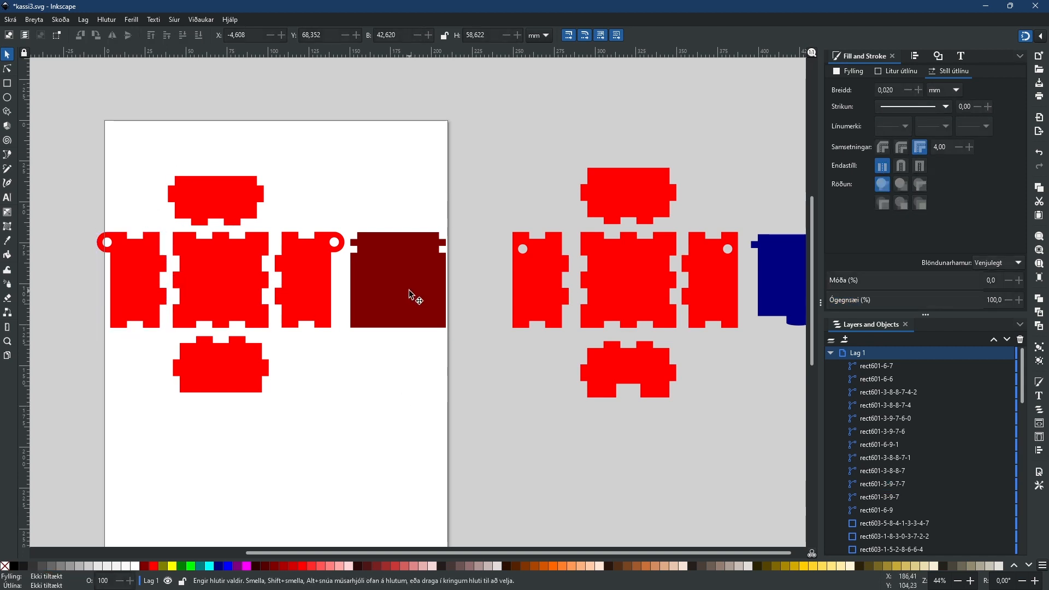
Step: Add the text "Í tilefni dagsins" on the page below the first box's panels
{"action": "scroll", "coordinate": [543, 415], "scroll_direction": "down", "scroll_amount": 1}
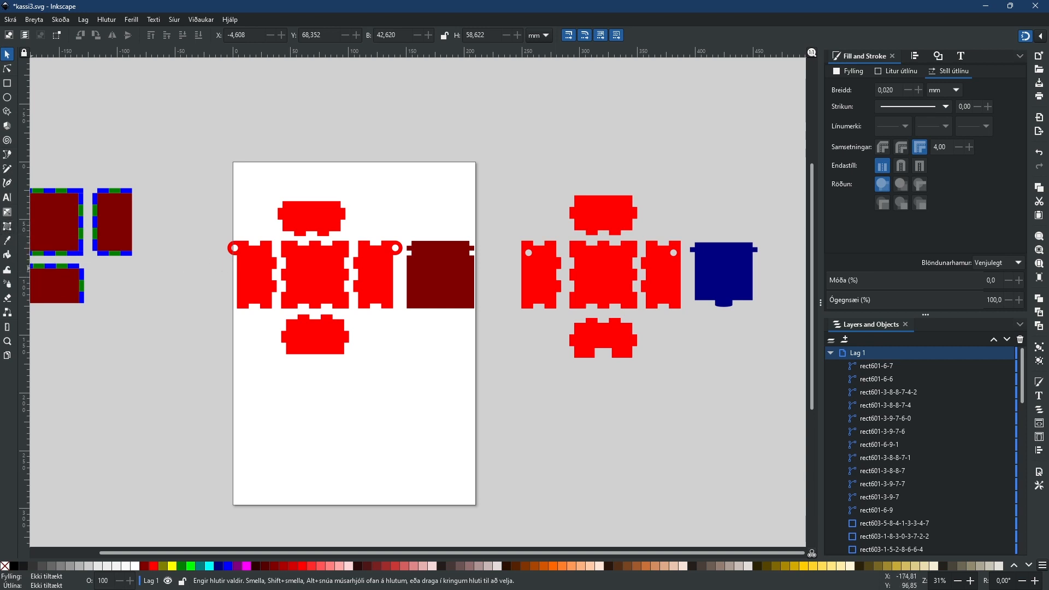
{"action": "left_click", "coordinate": [9, 199]}
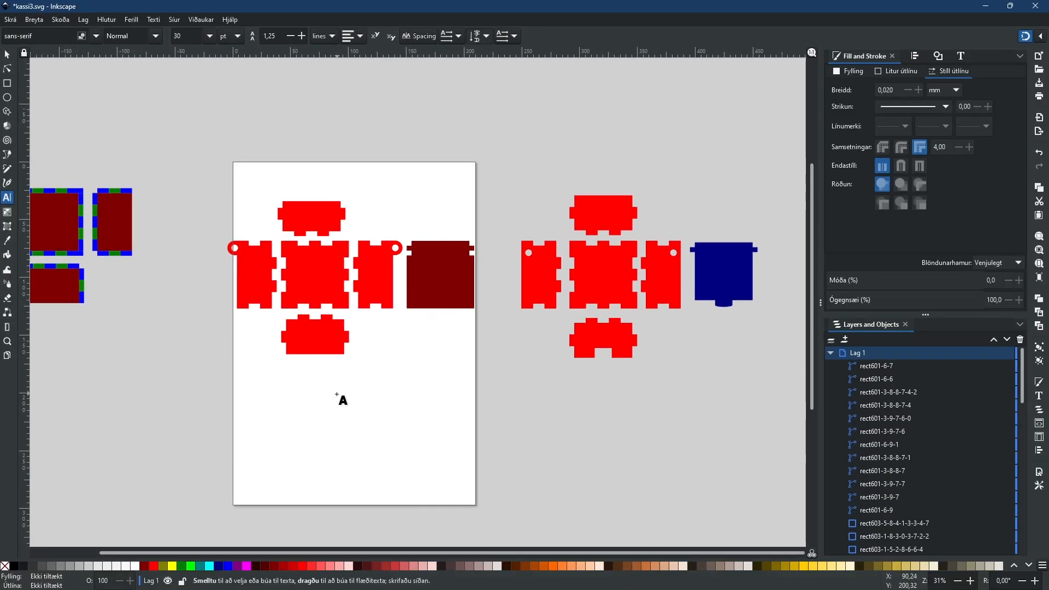
{"action": "left_click", "coordinate": [324, 397]}
{"action": "type", "text": "tilefni dagsi"}
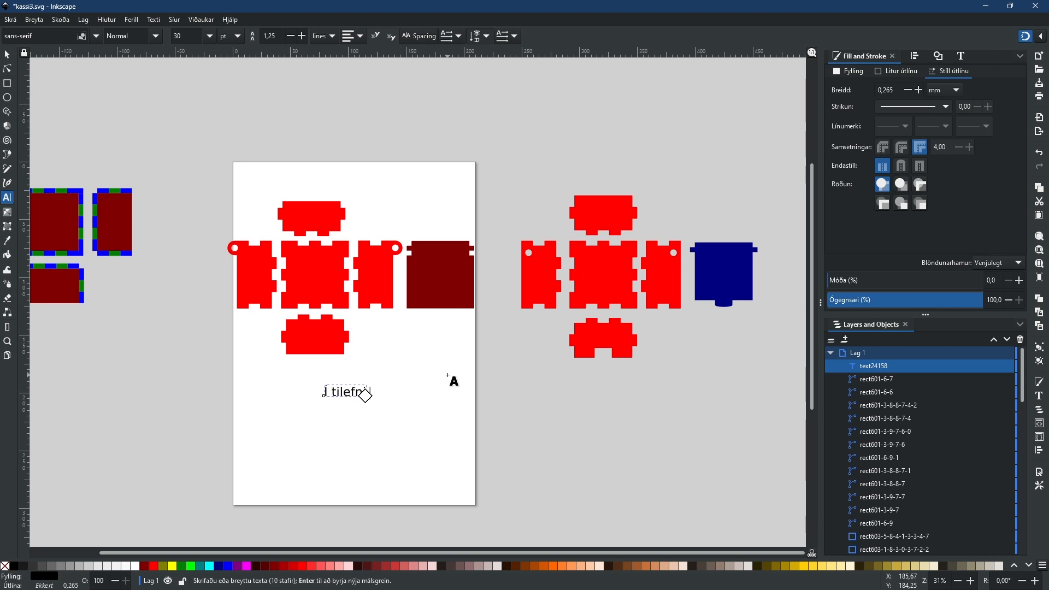
{"action": "type", "text": "n"}
{"action": "type", "text": "s"}
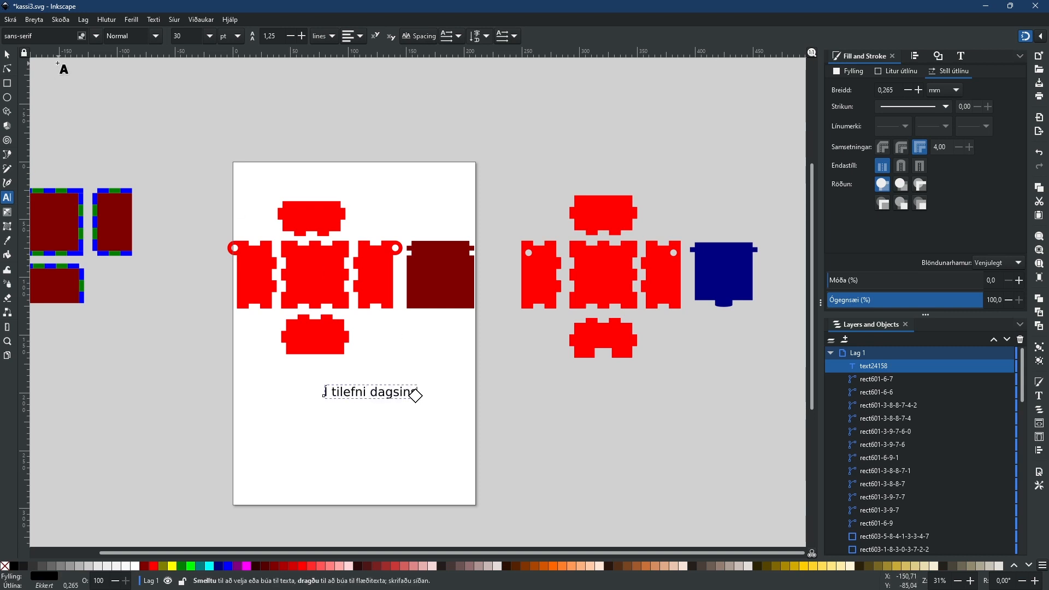
Step: Shift the text slightly to the left and break it into two lines, "Í tilefni" and "dagsins"
{"action": "key", "text": "F1"}
{"action": "left_click_drag", "start_coordinate": [386, 399], "coordinate": [369, 396]}
{"action": "left_click", "coordinate": [360, 388]}
{"action": "double_click", "coordinate": [365, 393]}
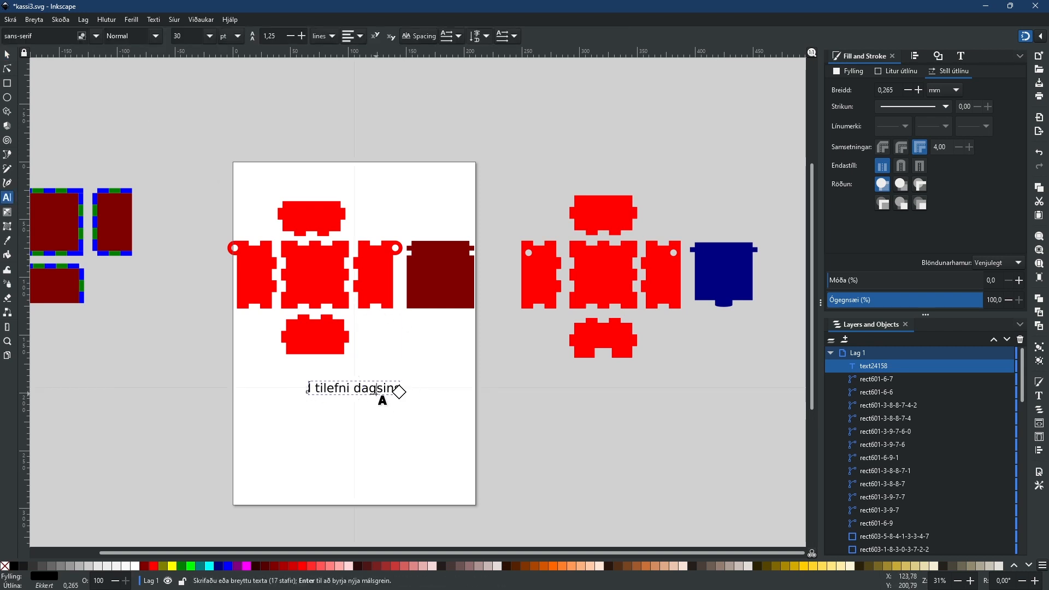
{"action": "left_click", "coordinate": [398, 387]}
{"action": "key", "text": "BackSpace"}
{"action": "key", "text": "Left"}
{"action": "key", "text": "Return"}
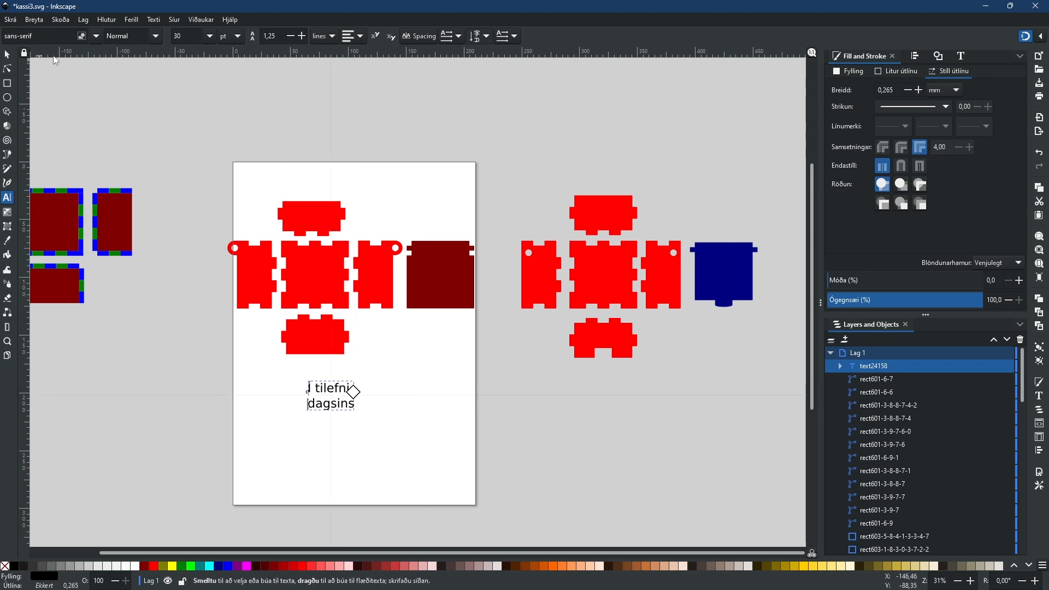
{"action": "left_click", "coordinate": [11, 57]}
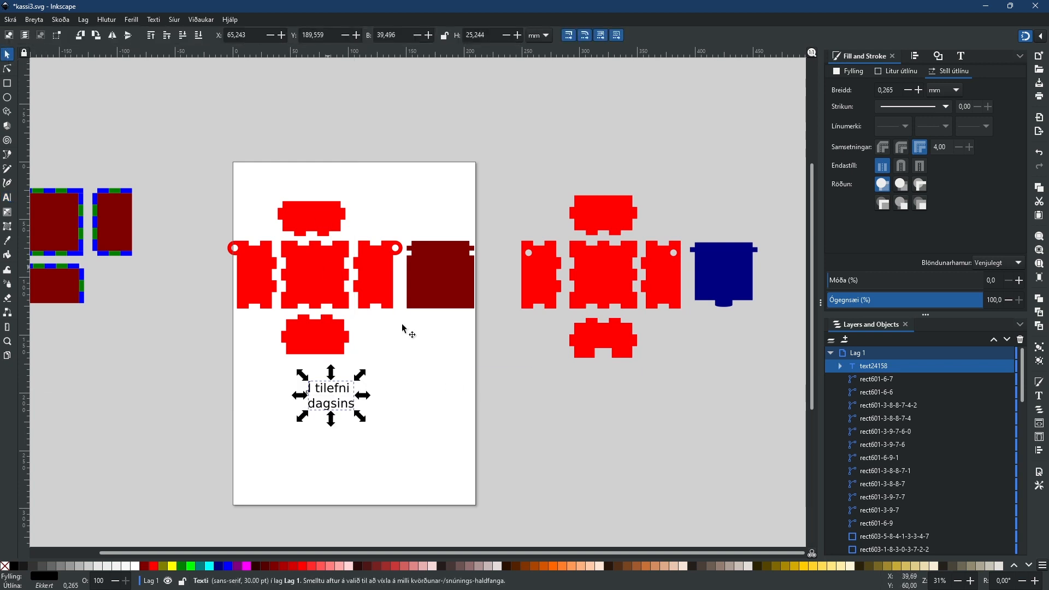
Step: Fill the first box's dark red lid and the second box's blue lid with red
{"action": "left_click", "coordinate": [441, 305]}
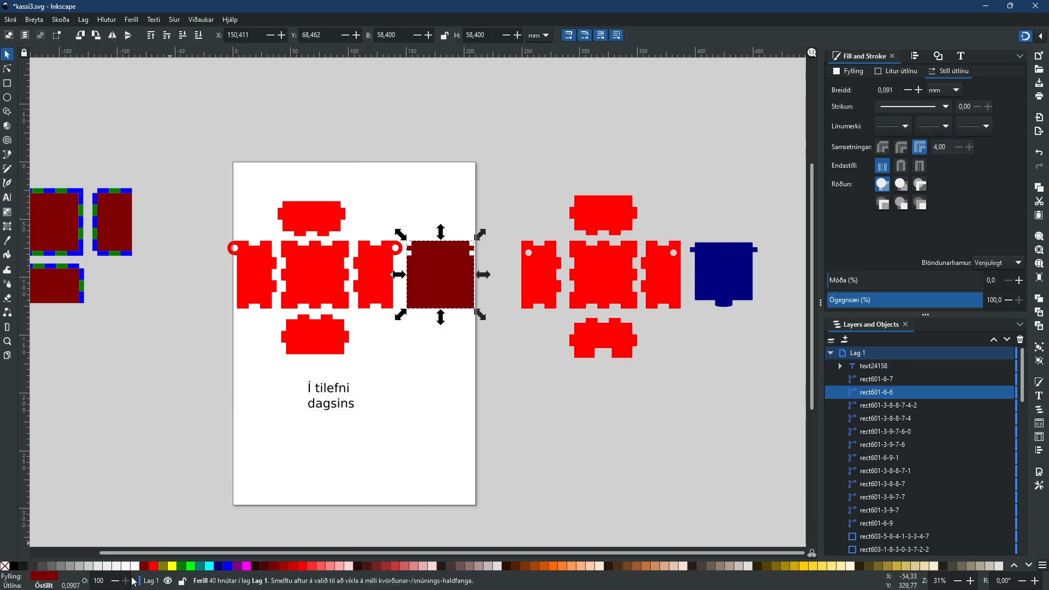
{"action": "left_click", "coordinate": [735, 281], "text": "shift"}
{"action": "left_click", "coordinate": [155, 569]}
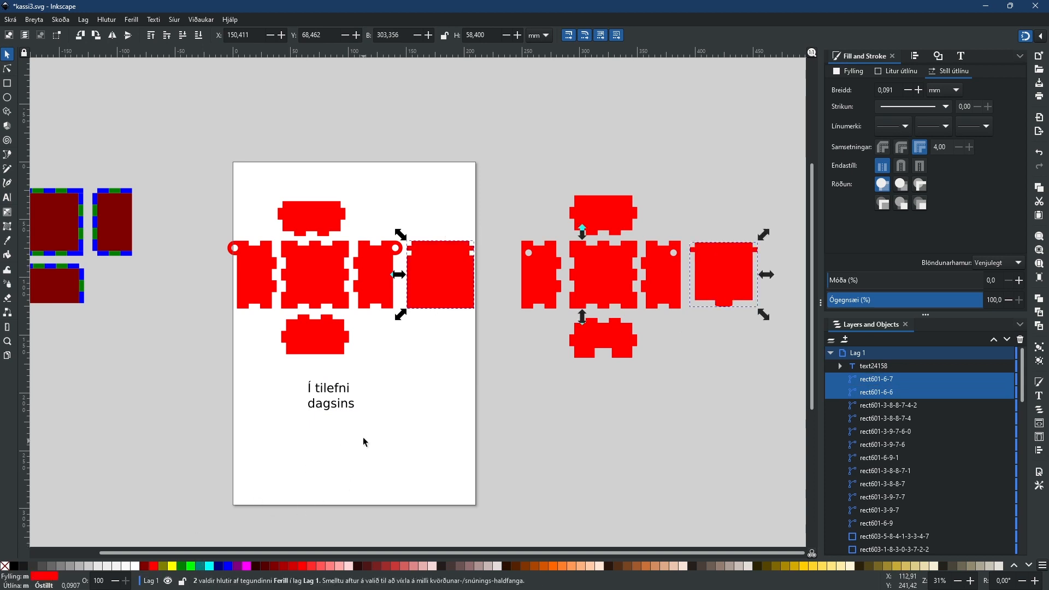
Step: Move the two-line text onto the middle of the first box's lid and deselect it
{"action": "left_click", "coordinate": [340, 404]}
{"action": "left_click_drag", "start_coordinate": [340, 404], "coordinate": [443, 282]}
{"action": "left_click", "coordinate": [483, 300]}
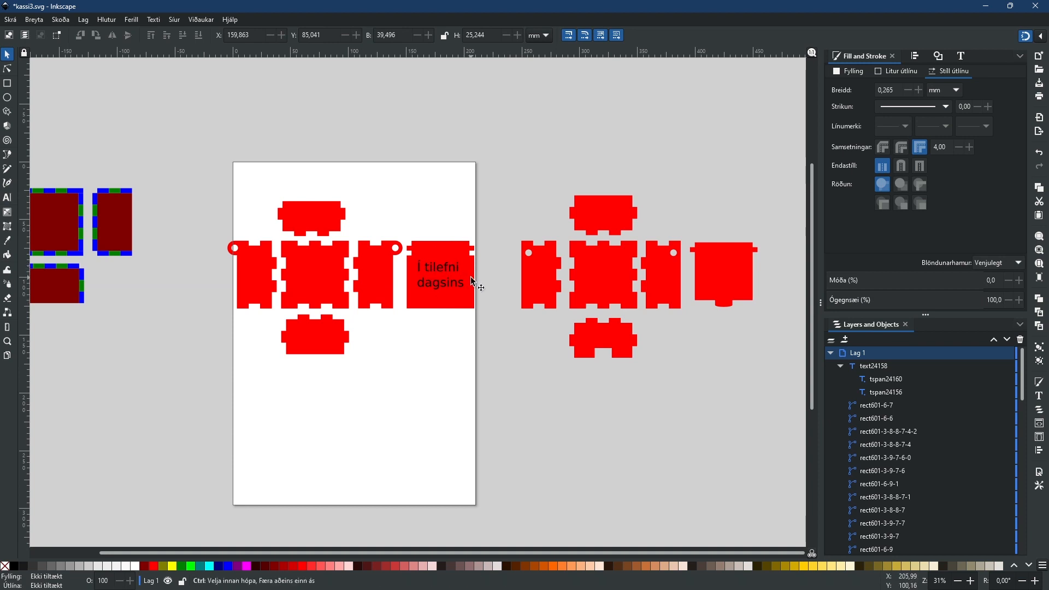
Step: Change the font of the text on the first box's lid to Always In My Heart
{"action": "scroll", "coordinate": [470, 277], "scroll_direction": "up", "scroll_amount": 3}
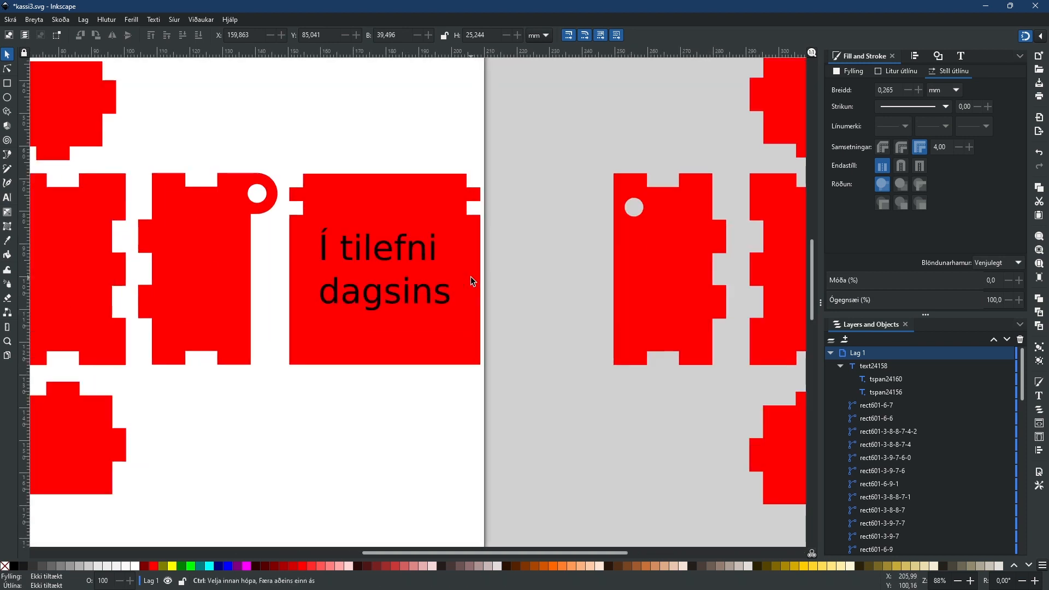
{"action": "left_click", "coordinate": [431, 298]}
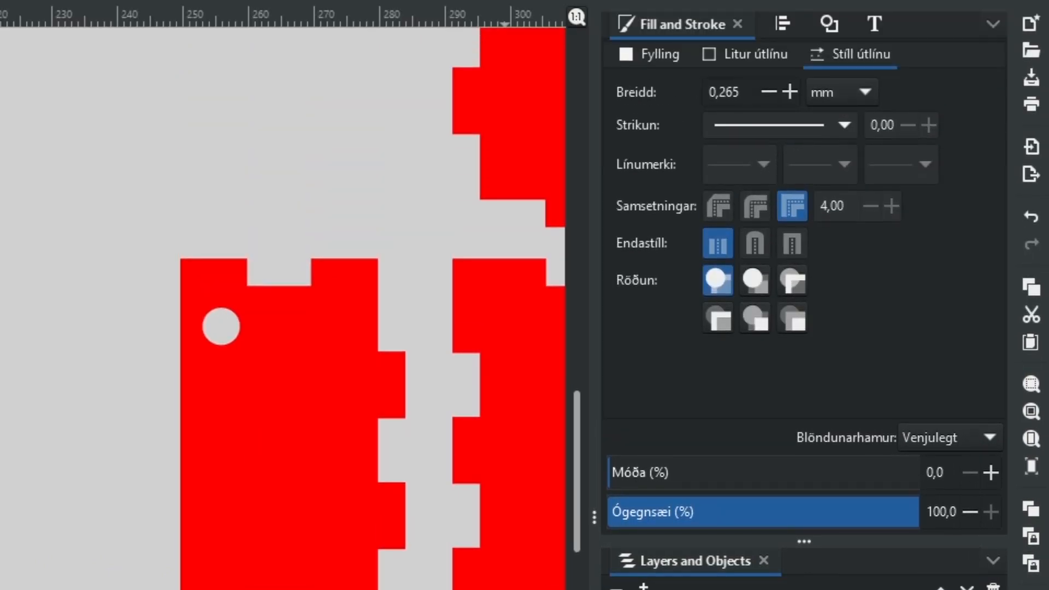
{"action": "left_click", "coordinate": [1031, 367]}
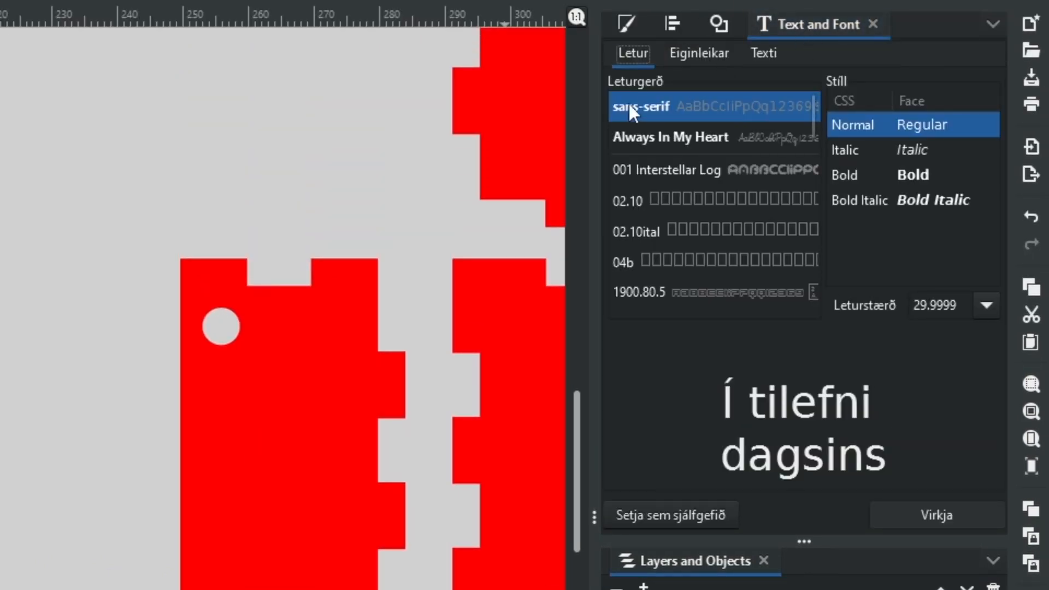
{"action": "scroll", "coordinate": [698, 166], "scroll_direction": "down", "scroll_amount": 8}
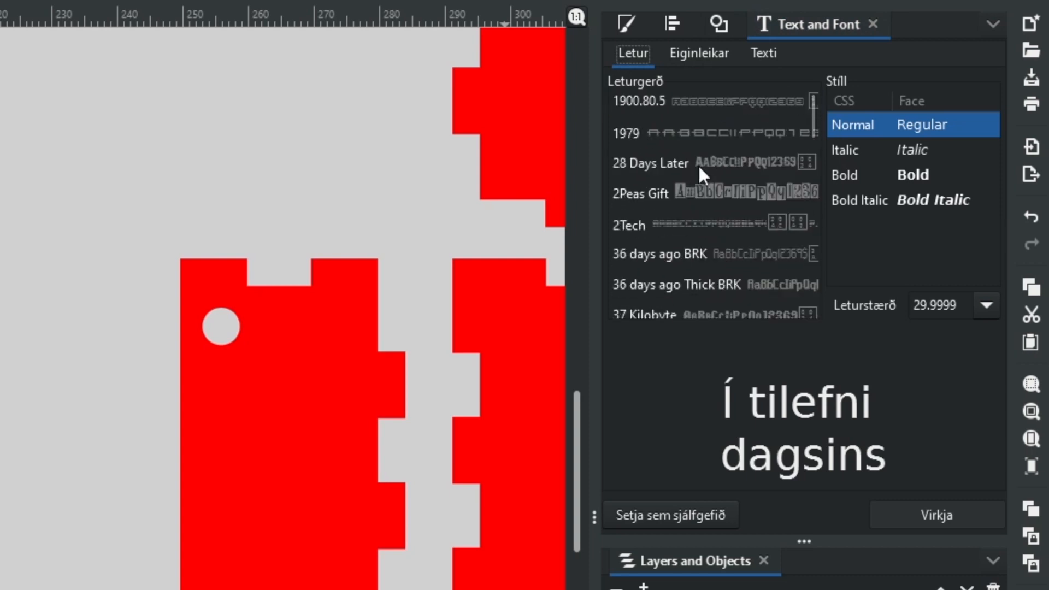
{"action": "scroll", "coordinate": [705, 182], "scroll_direction": "down", "scroll_amount": 20}
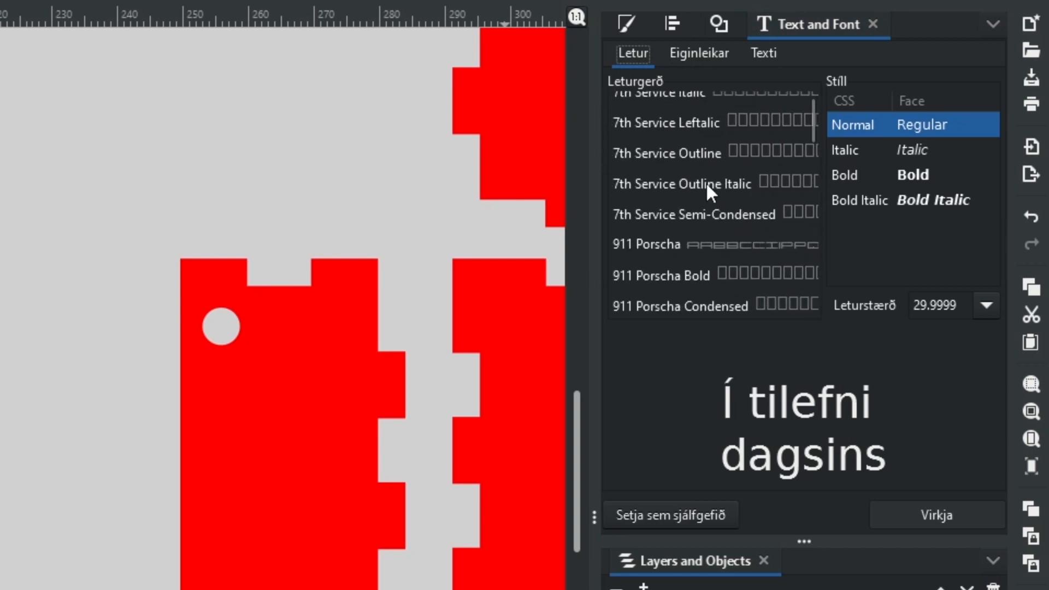
{"action": "scroll", "coordinate": [706, 181], "scroll_direction": "down", "scroll_amount": 20}
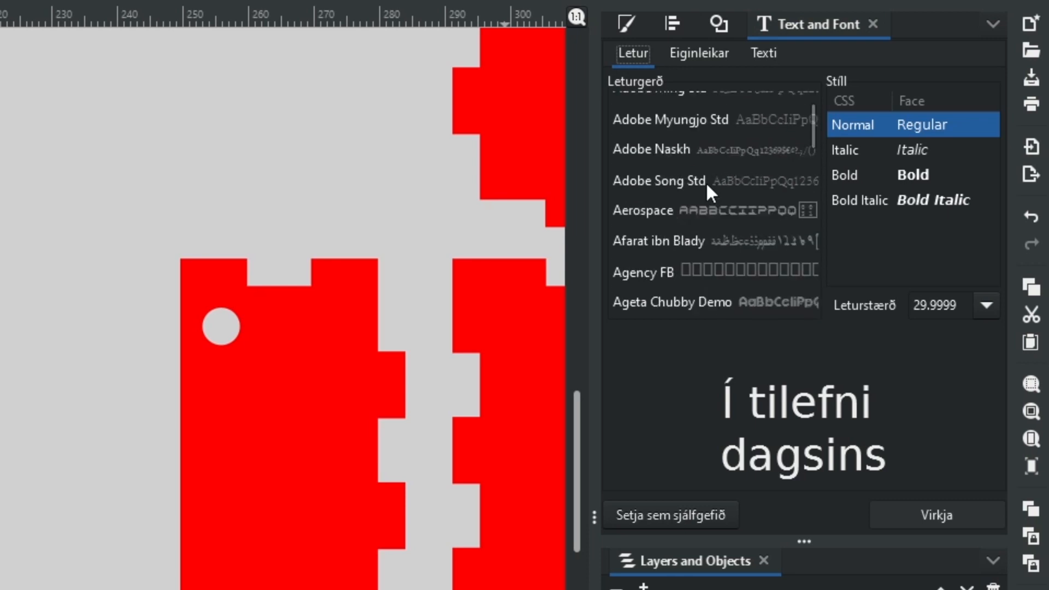
{"action": "scroll", "coordinate": [707, 182], "scroll_direction": "down", "scroll_amount": 8}
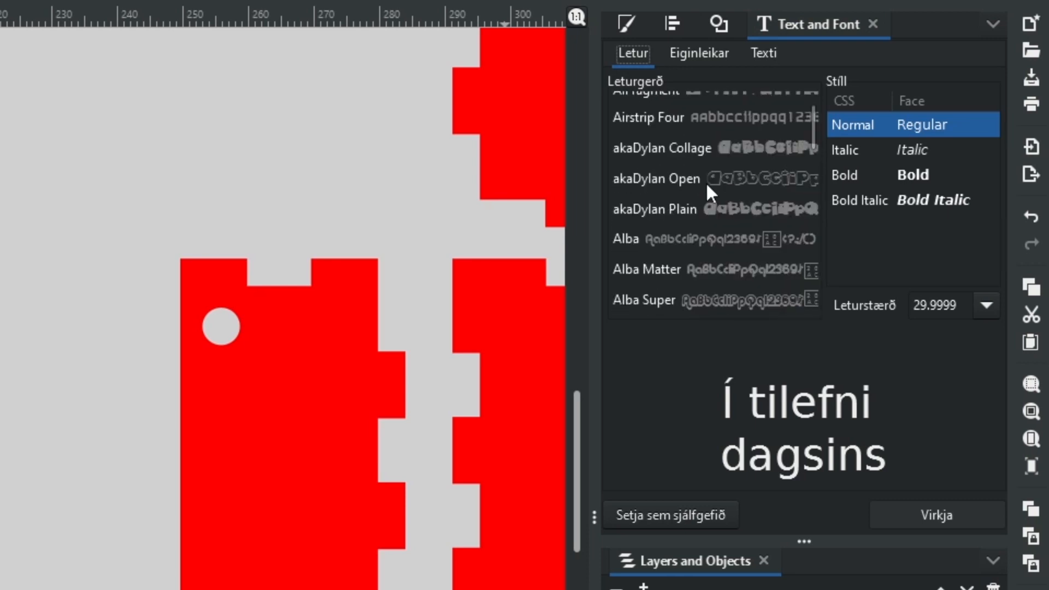
{"action": "scroll", "coordinate": [707, 182], "scroll_direction": "down", "scroll_amount": 2}
{"action": "left_click", "coordinate": [681, 323]}
{"action": "left_click", "coordinate": [937, 515]}
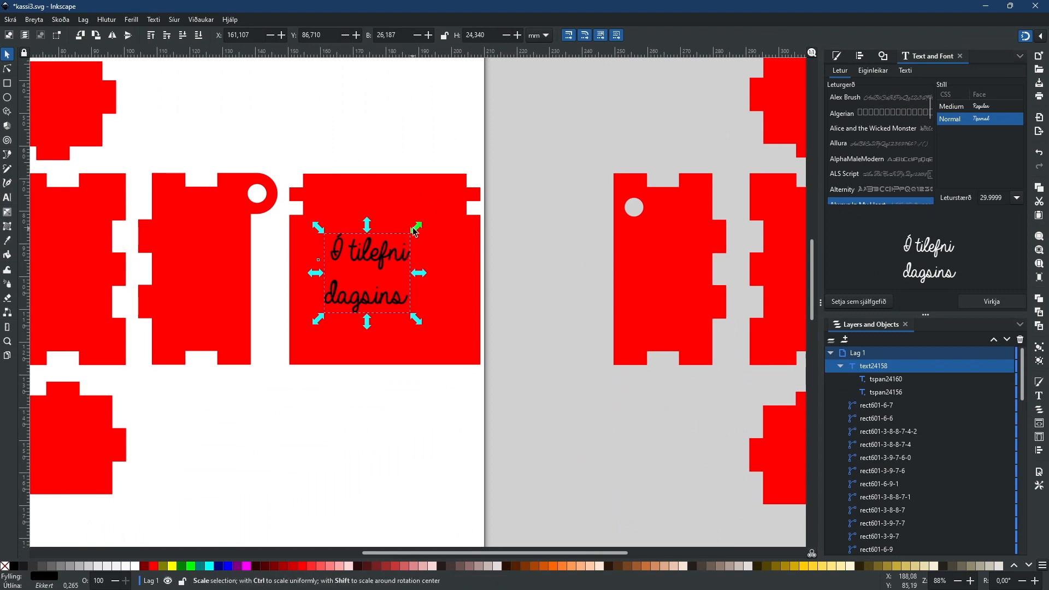
Step: Enlarge the text on the first box's lid to about 37 by 34 mm and deselect it
{"action": "left_click_drag", "start_coordinate": [417, 231], "coordinate": [453, 193]}
{"action": "left_click", "coordinate": [582, 113]}
{"action": "left_click_drag", "start_coordinate": [387, 231], "coordinate": [389, 244]}
{"action": "left_click", "coordinate": [528, 119]}
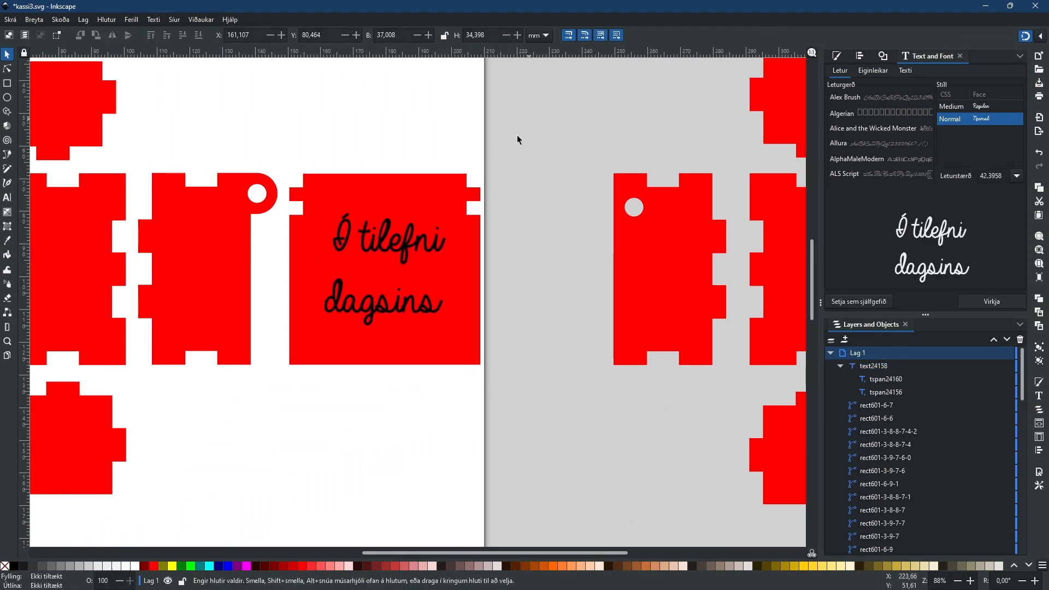
{"action": "scroll", "coordinate": [497, 182], "scroll_direction": "down", "scroll_amount": 2, "text": "ctrl"}
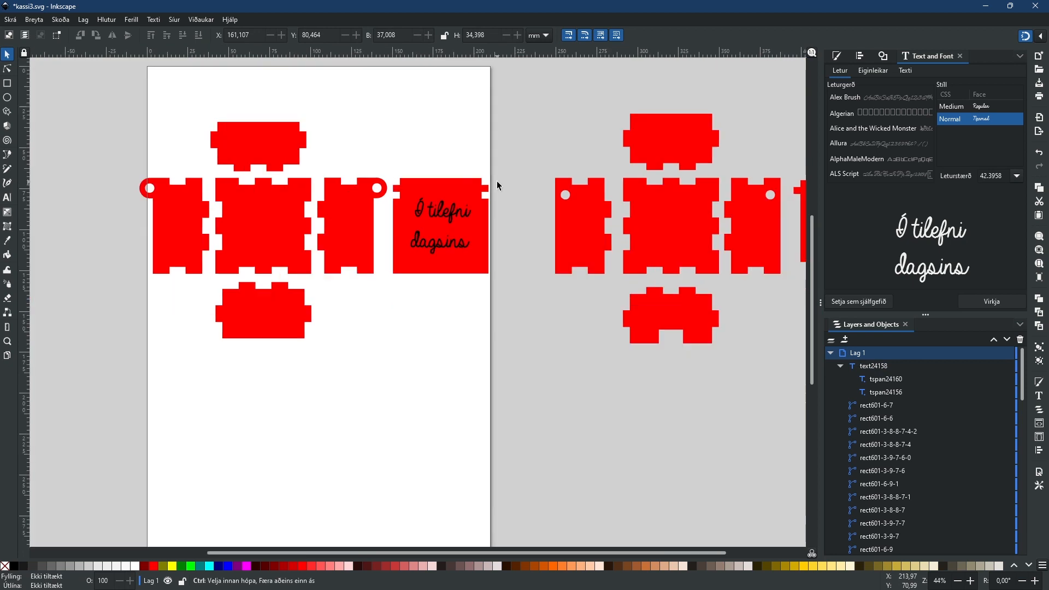
{"action": "left_click", "coordinate": [440, 210]}
{"action": "left_click", "coordinate": [452, 125]}
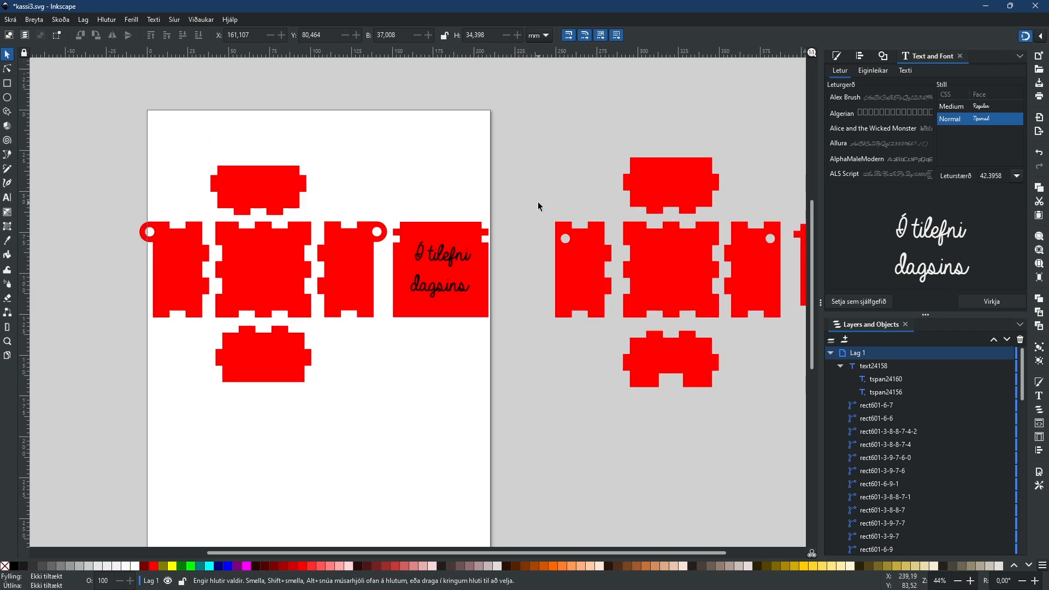
Step: Select the second box's lid with the rounded tab at its lower edge
{"action": "scroll", "coordinate": [538, 202], "scroll_direction": "right", "scroll_amount": 6}
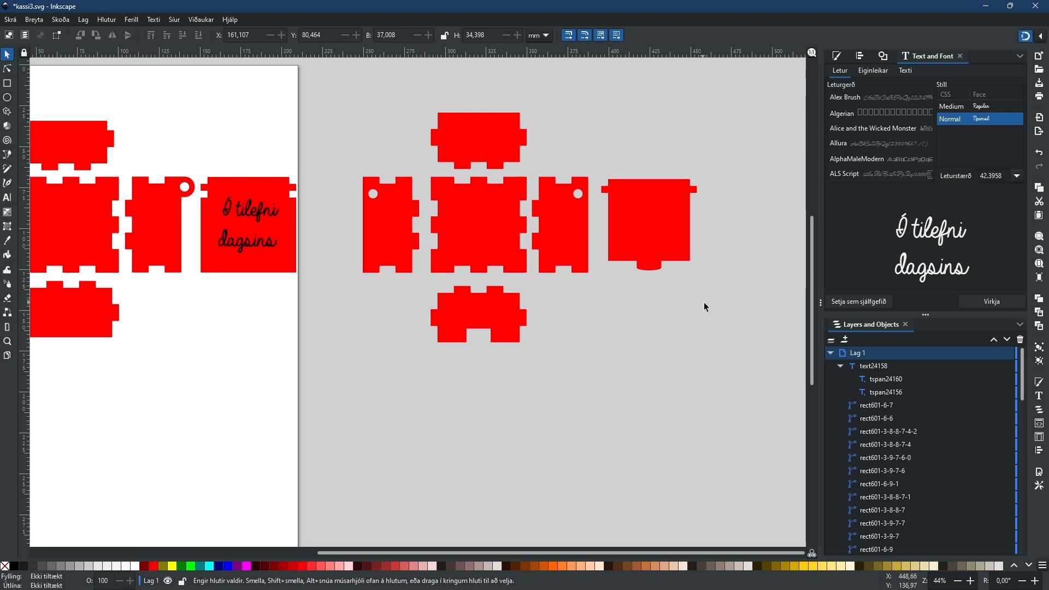
{"action": "left_click", "coordinate": [660, 212]}
{"action": "left_click", "coordinate": [732, 228]}
{"action": "left_click", "coordinate": [652, 225]}
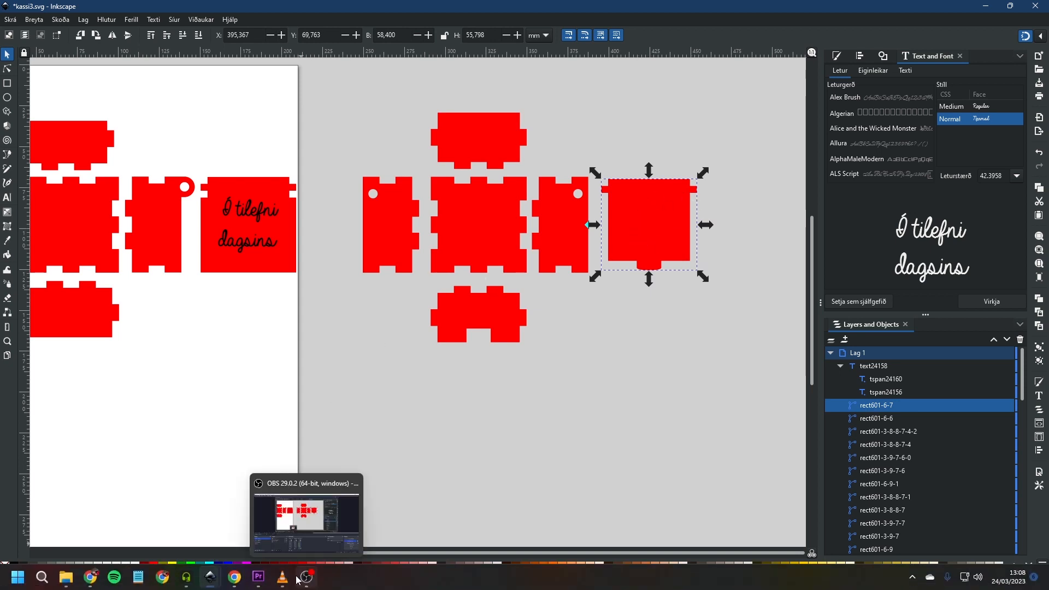
Step: Switch to Chrome, open a new tab and search the web for "stencil pattern"
{"action": "left_click", "coordinate": [241, 584]}
{"action": "key", "text": "ctrl+t"}
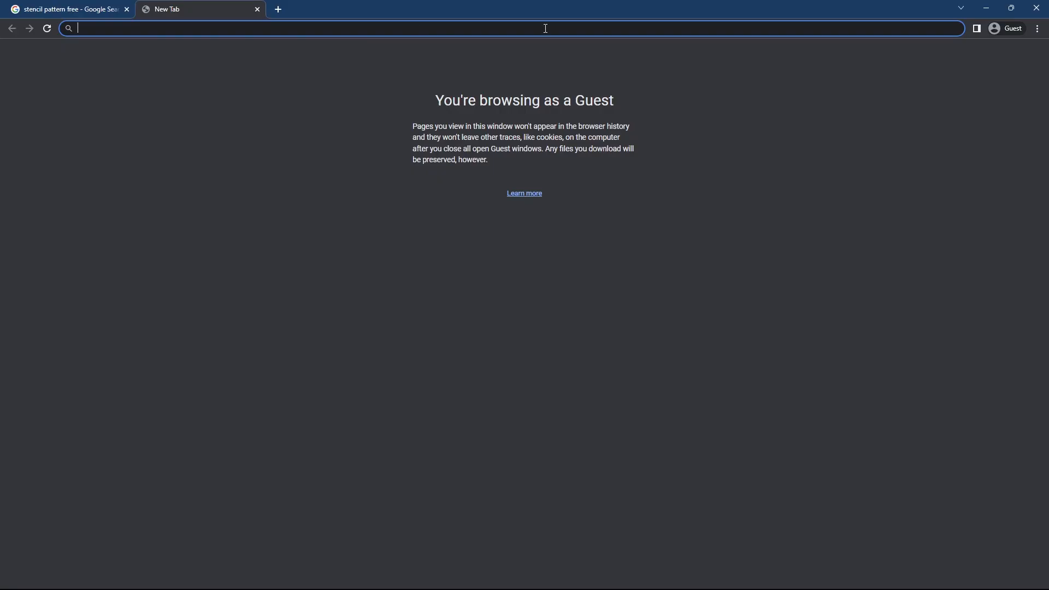
{"action": "type", "text": "ste"}
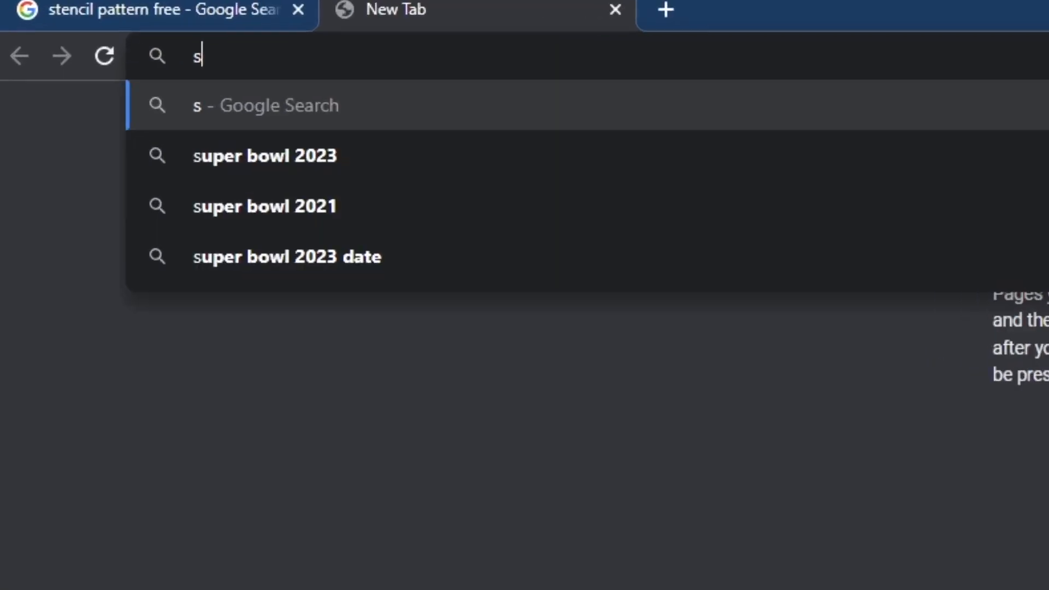
{"action": "type", "text": "n"}
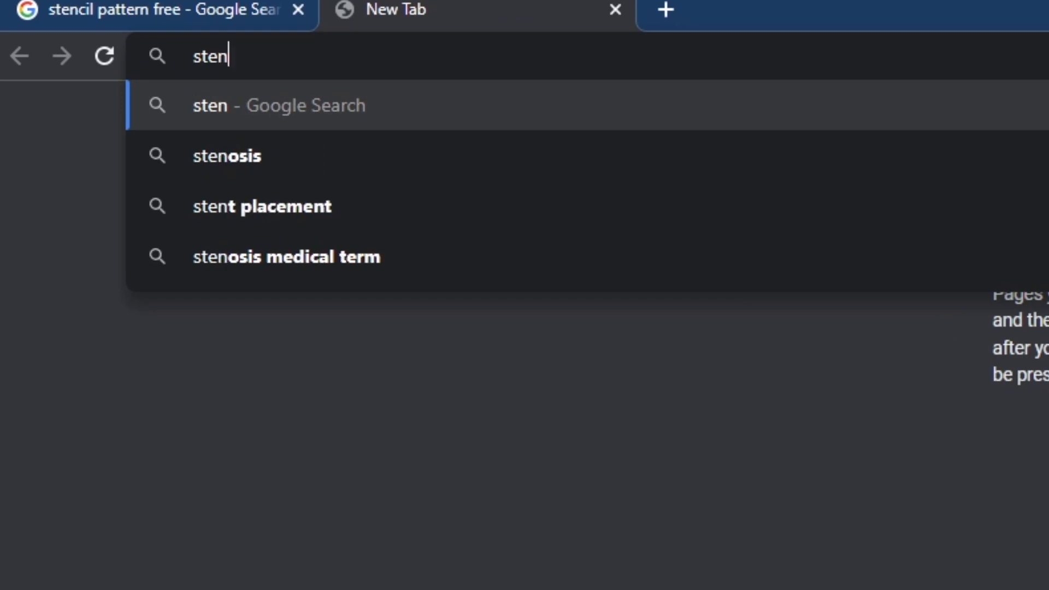
{"action": "type", "text": "cil"}
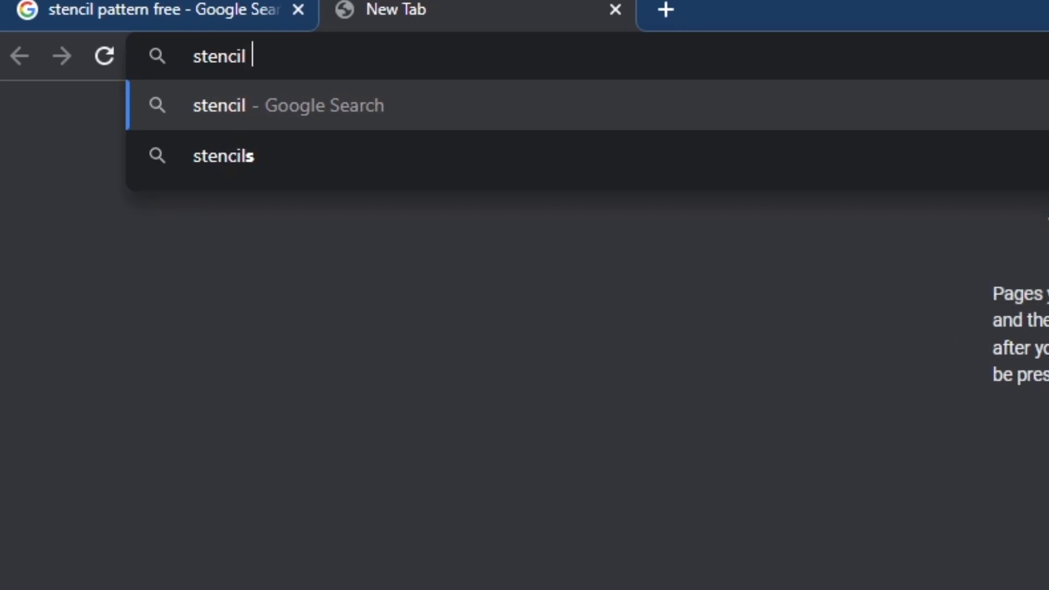
{"action": "type", "text": " patter"}
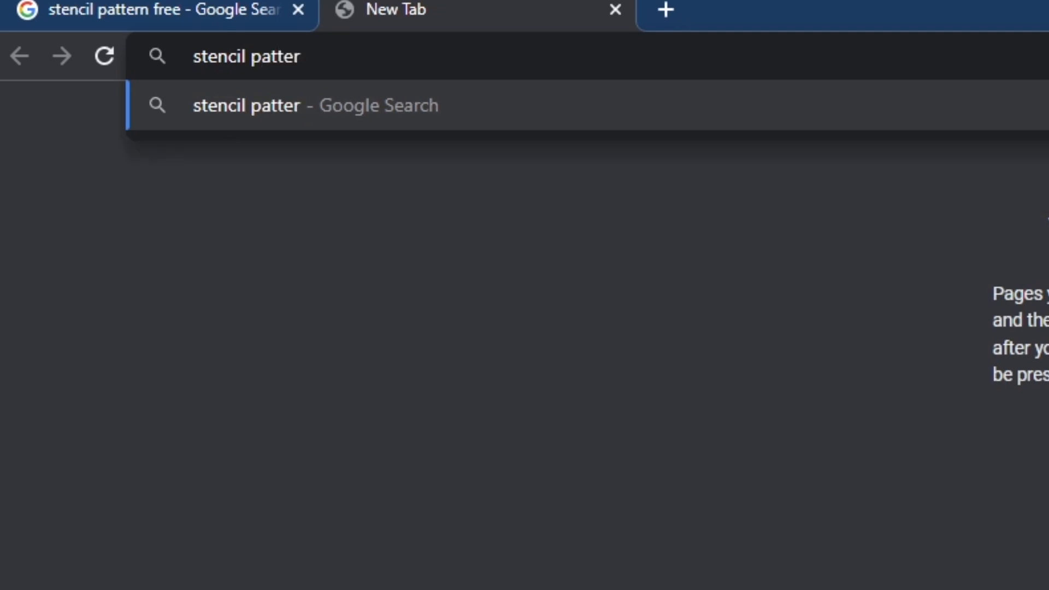
{"action": "type", "text": "n"}
{"action": "key", "text": "Return"}
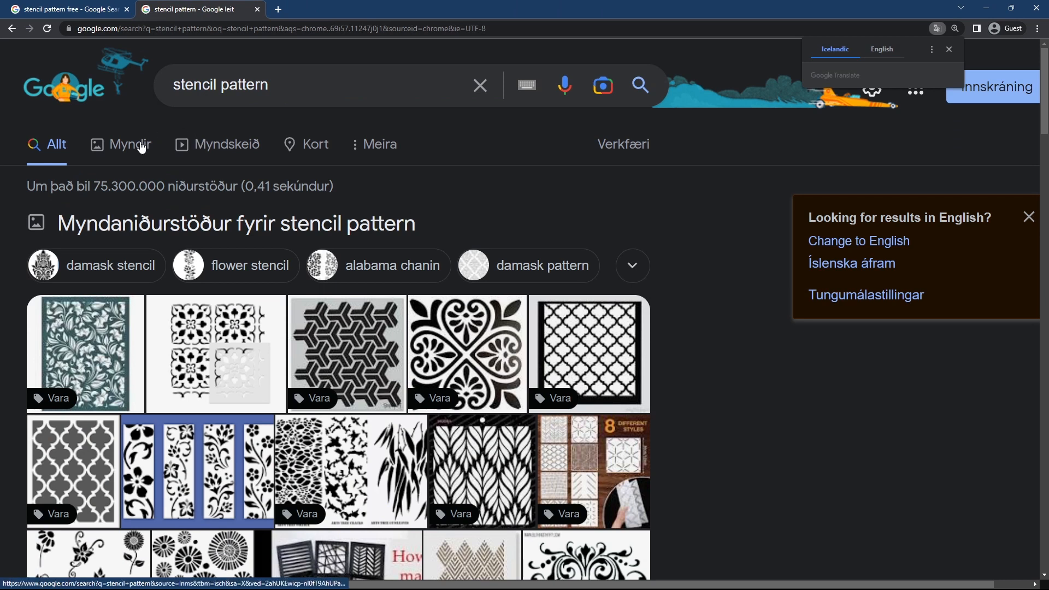
Step: Refine the web search to "stencil pattern free"
{"action": "left_click", "coordinate": [300, 84]}
{"action": "type", "text": "fr"}
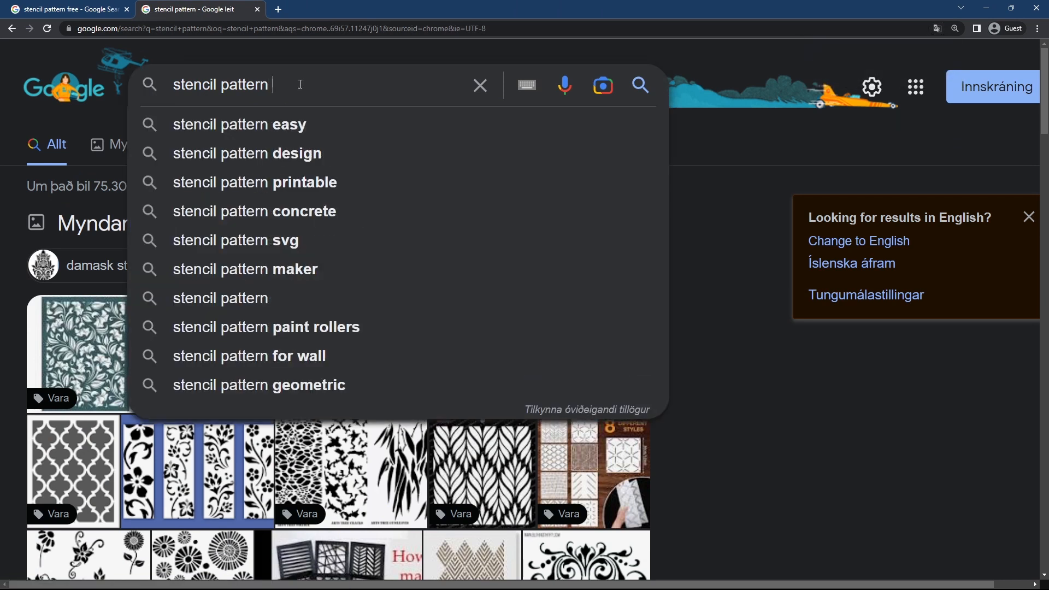
{"action": "type", "text": "ee"}
{"action": "key", "text": "Return"}
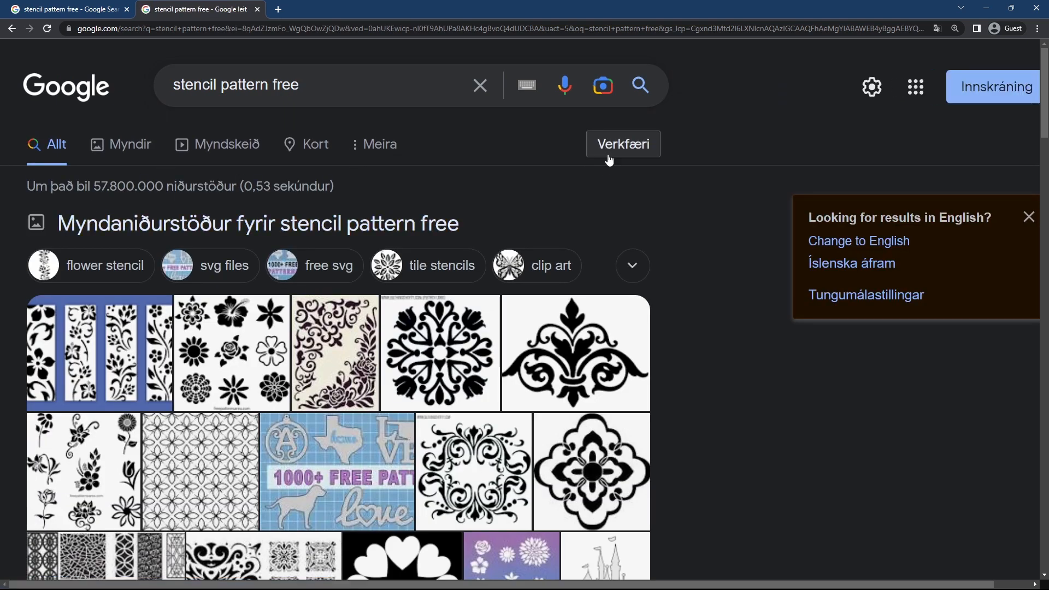
Step: Show the image results for the stencil search and bring up the search tools with the usage rights filter
{"action": "left_click", "coordinate": [120, 148]}
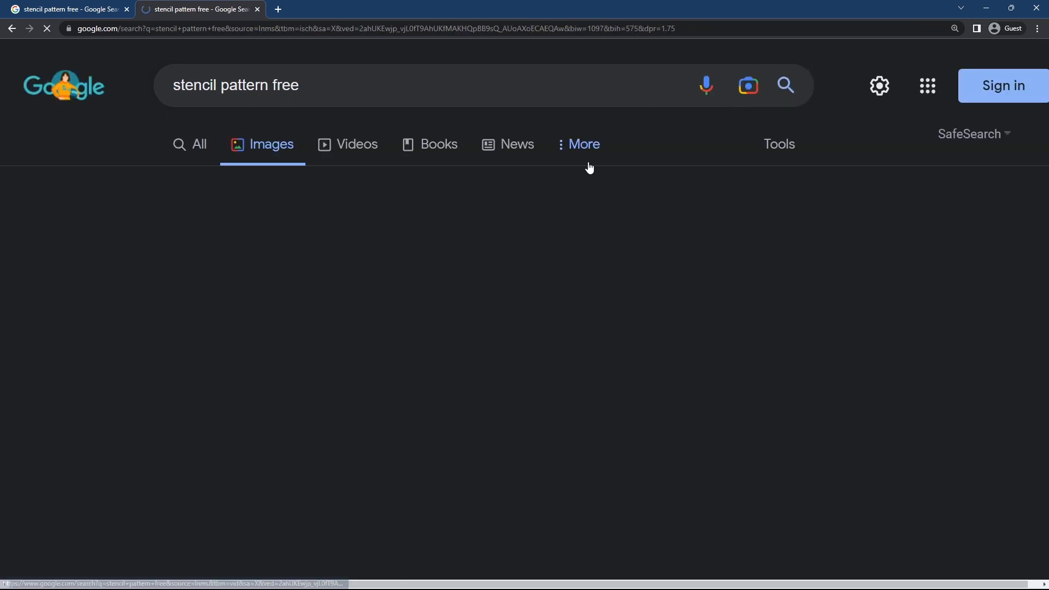
{"action": "left_click", "coordinate": [765, 149]}
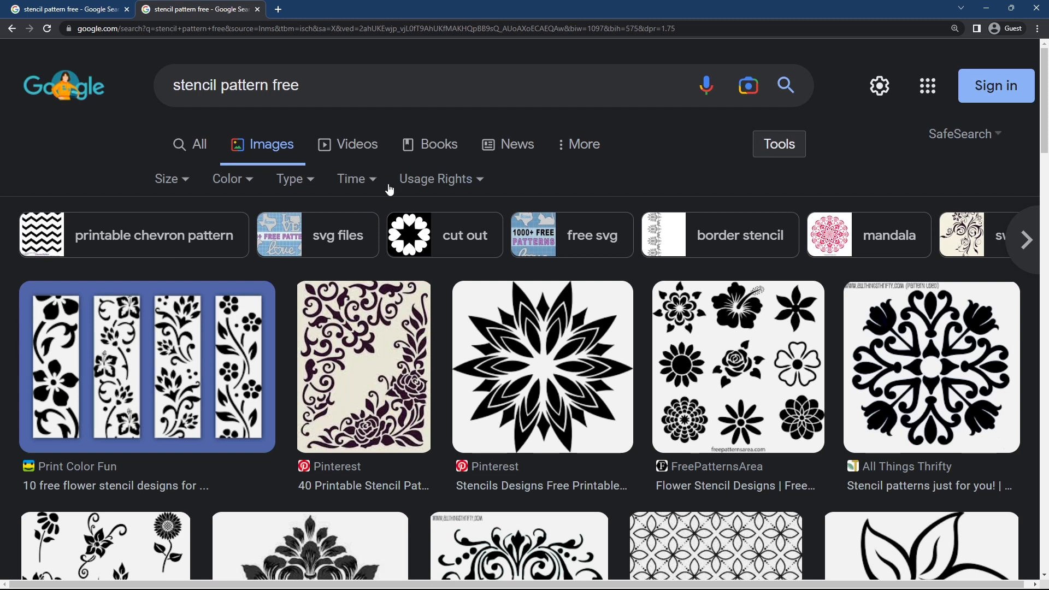
{"action": "left_click", "coordinate": [479, 181]}
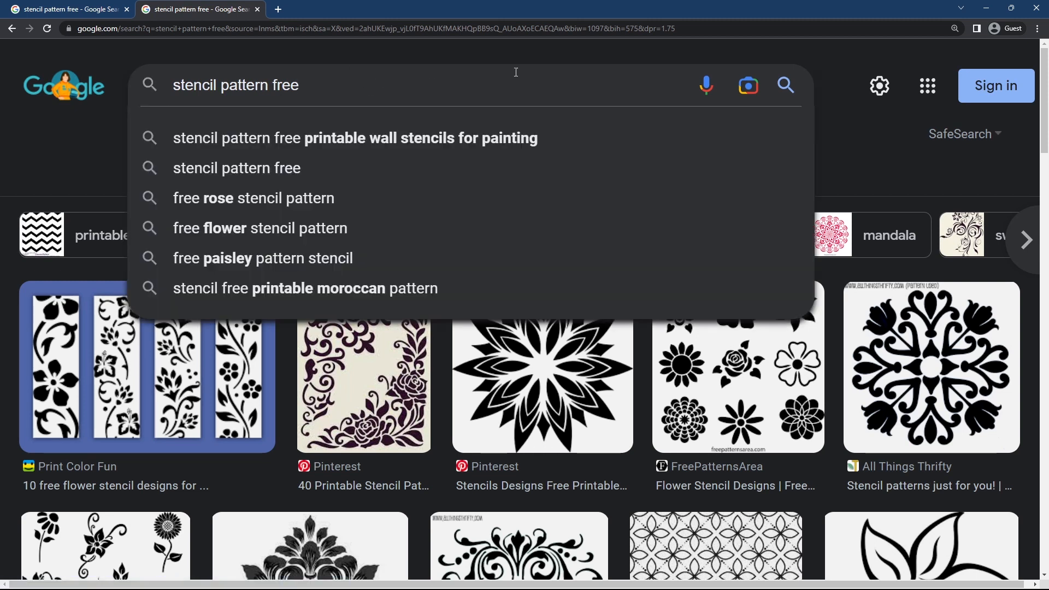
{"action": "left_click", "coordinate": [836, 79]}
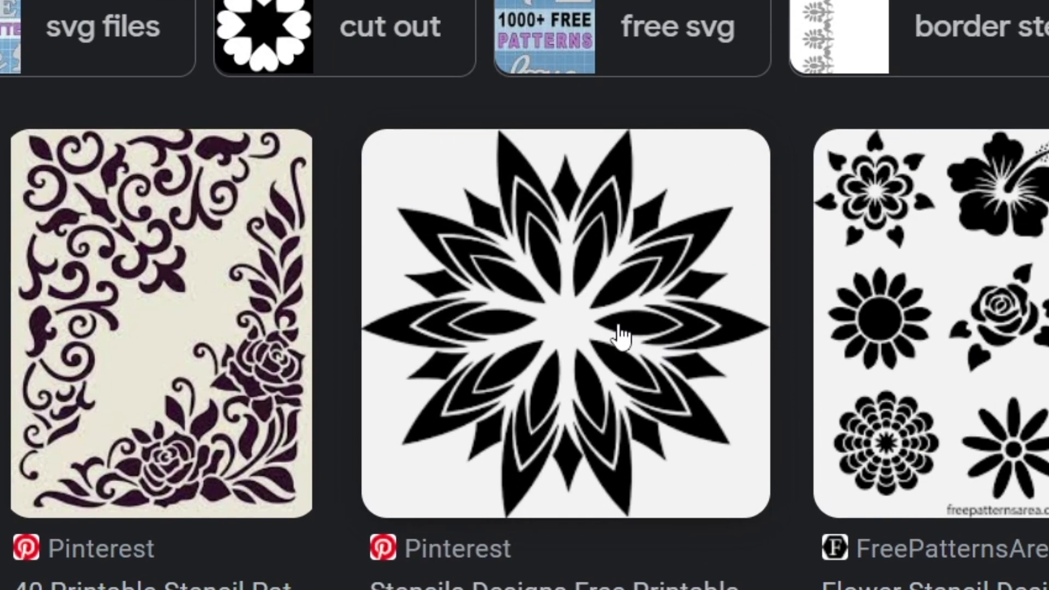
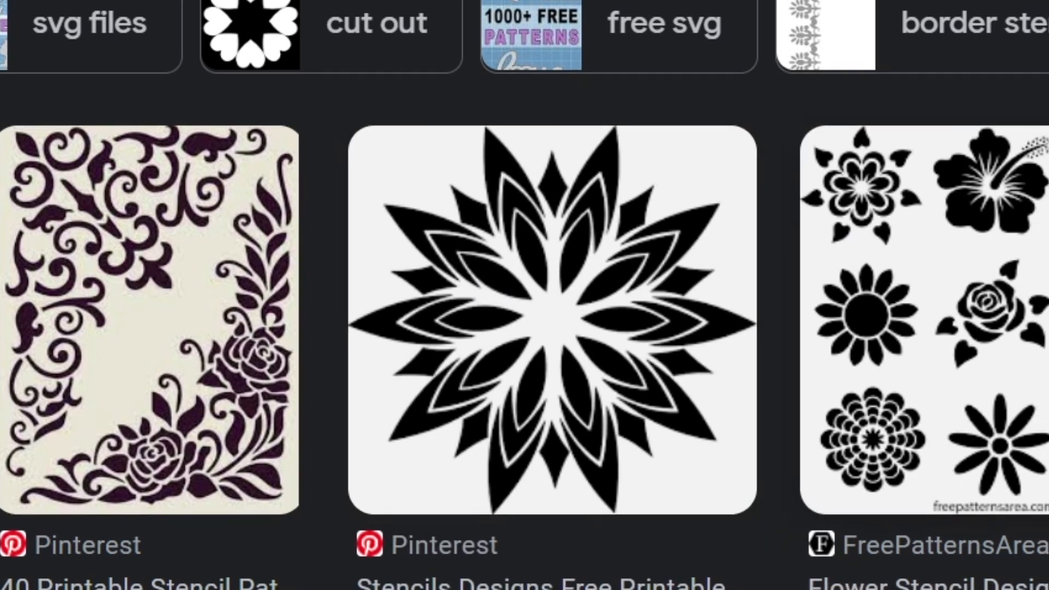
Step: Browse the stencil image results, open the FreePatternsArea sheet of nine flower designs and copy the image
{"action": "scroll", "coordinate": [836, 271], "scroll_direction": "down", "scroll_amount": 4}
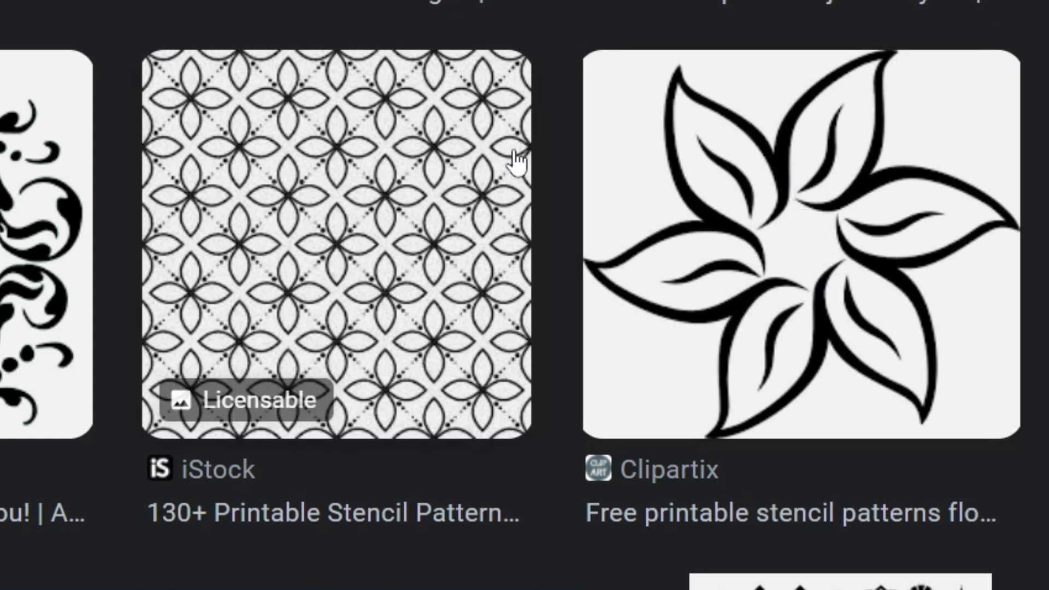
{"action": "scroll", "coordinate": [533, 162], "scroll_direction": "up", "scroll_amount": 2}
{"action": "left_click", "coordinate": [553, 16]}
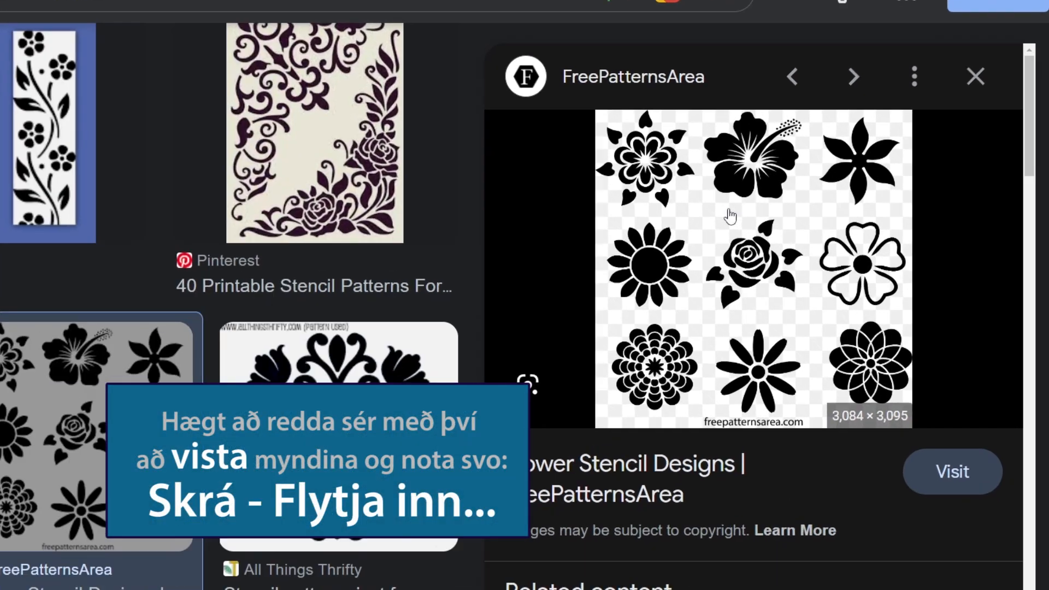
{"action": "right_click", "coordinate": [729, 210]}
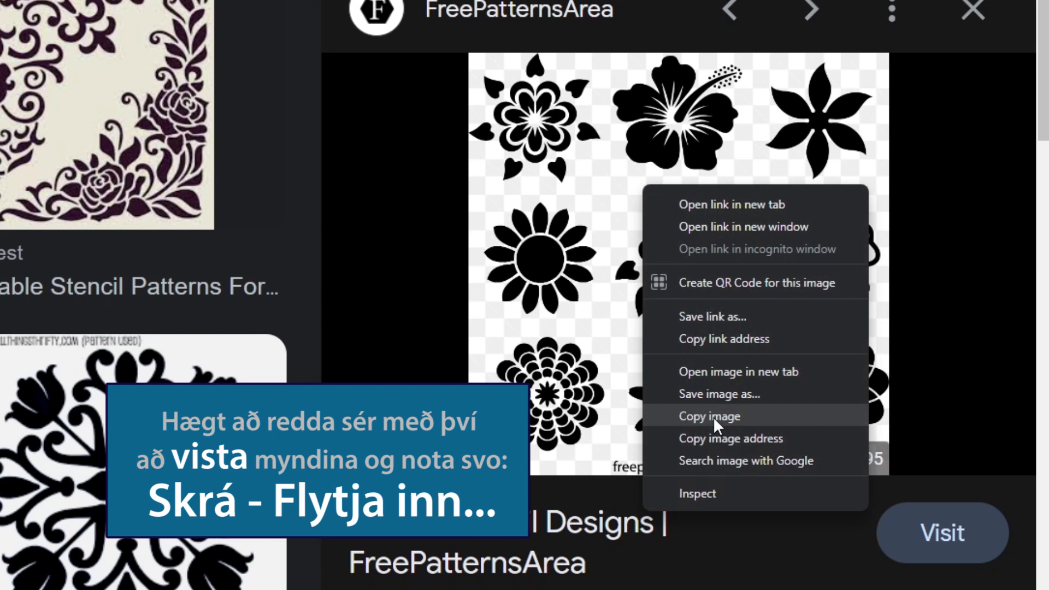
{"action": "left_click", "coordinate": [713, 417]}
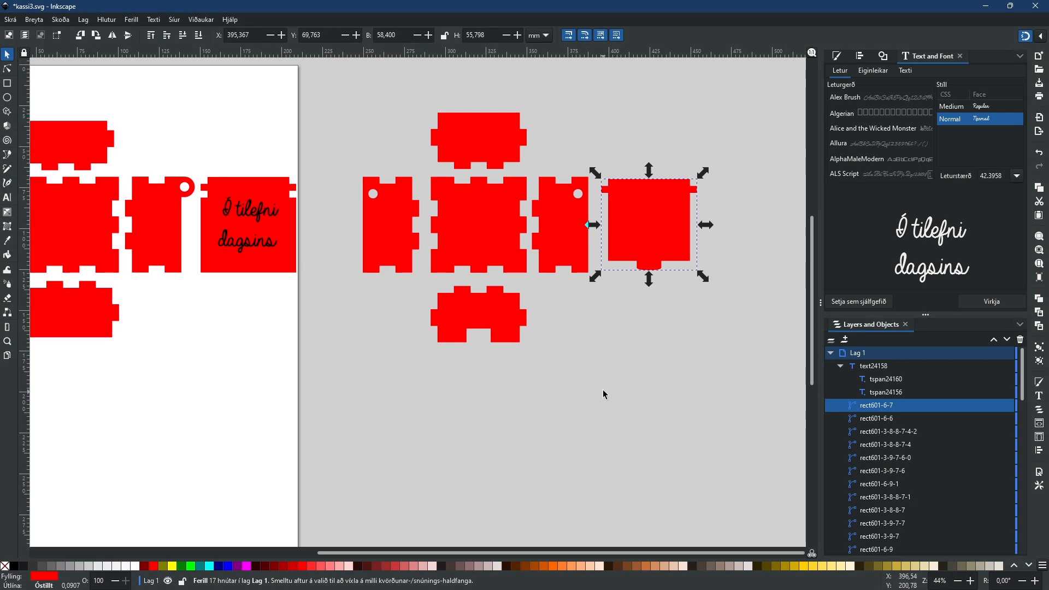
Step: Switch to Inkscape, paste the copied flower sheet and move it clear of the box panels, to the right of the second box
{"action": "right_click", "coordinate": [603, 391]}
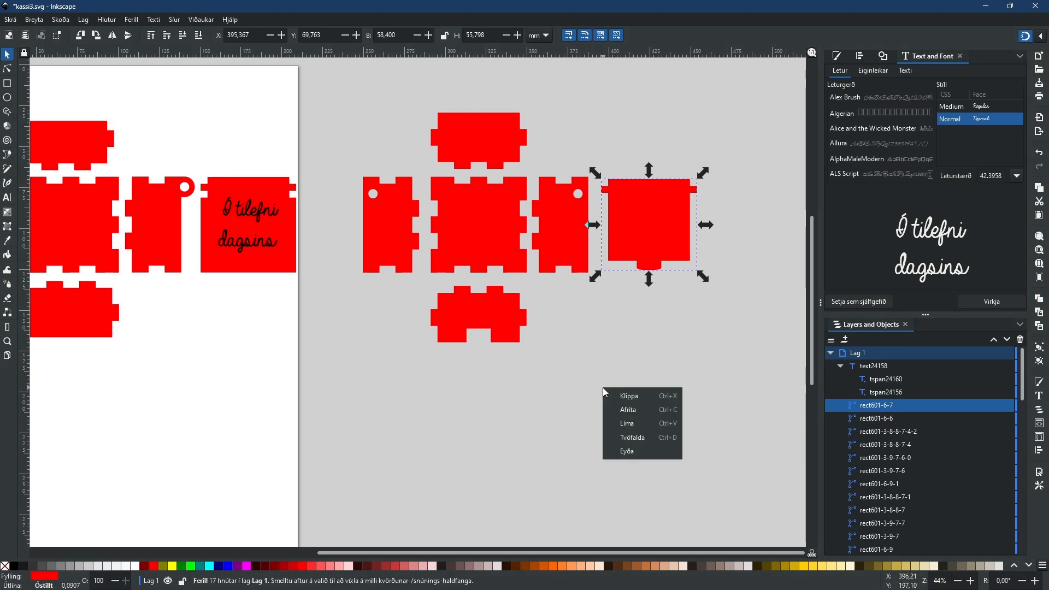
{"action": "left_click", "coordinate": [625, 421]}
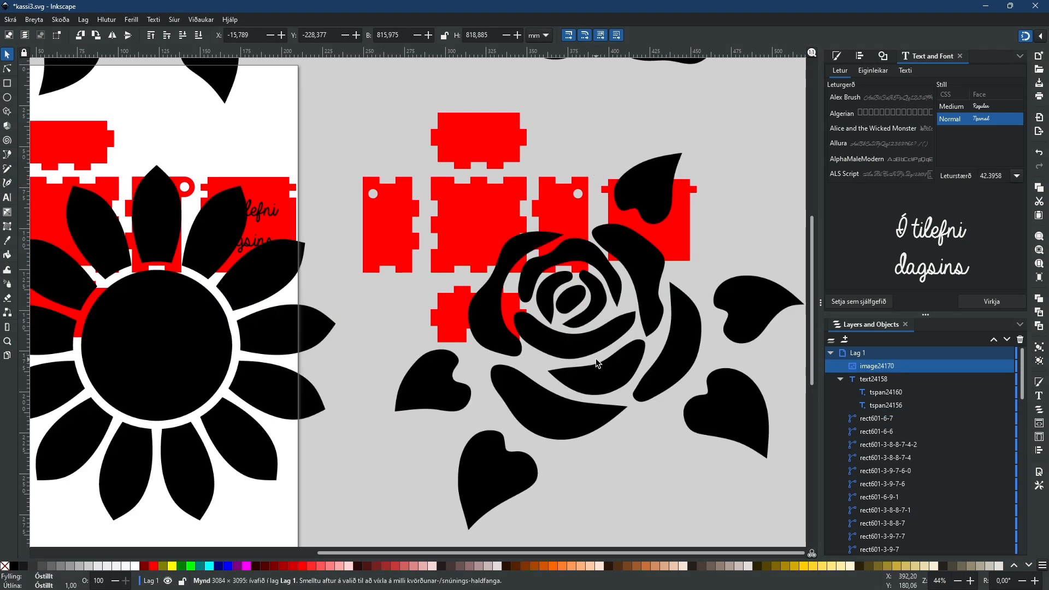
{"action": "scroll", "coordinate": [590, 377], "scroll_direction": "down", "scroll_amount": 3, "text": "ctrl"}
{"action": "scroll", "coordinate": [589, 381], "scroll_direction": "down", "scroll_amount": 1, "text": "ctrl"}
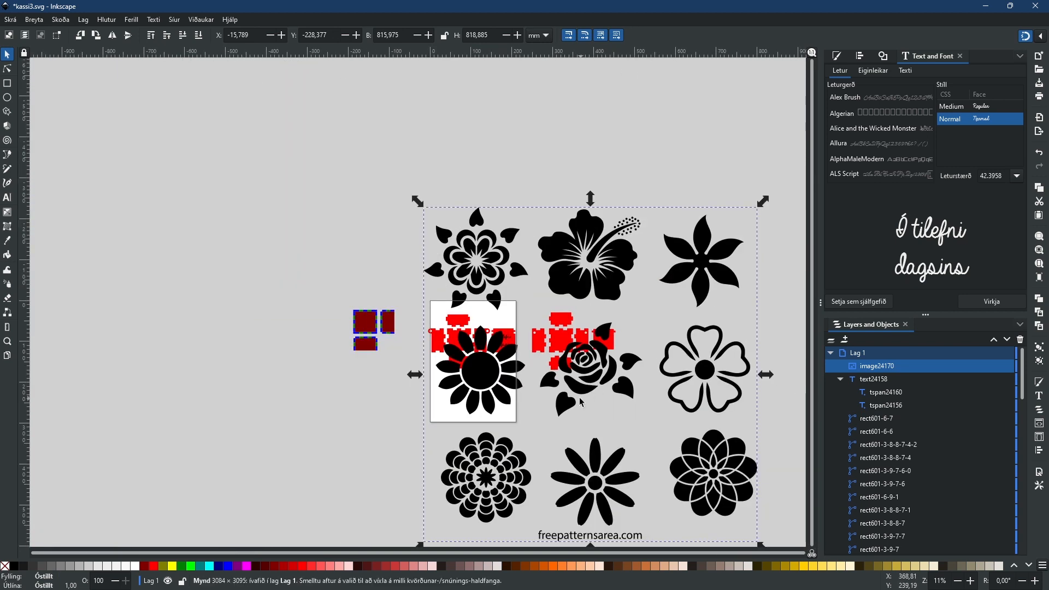
{"action": "left_click_drag", "start_coordinate": [591, 401], "coordinate": [785, 358]}
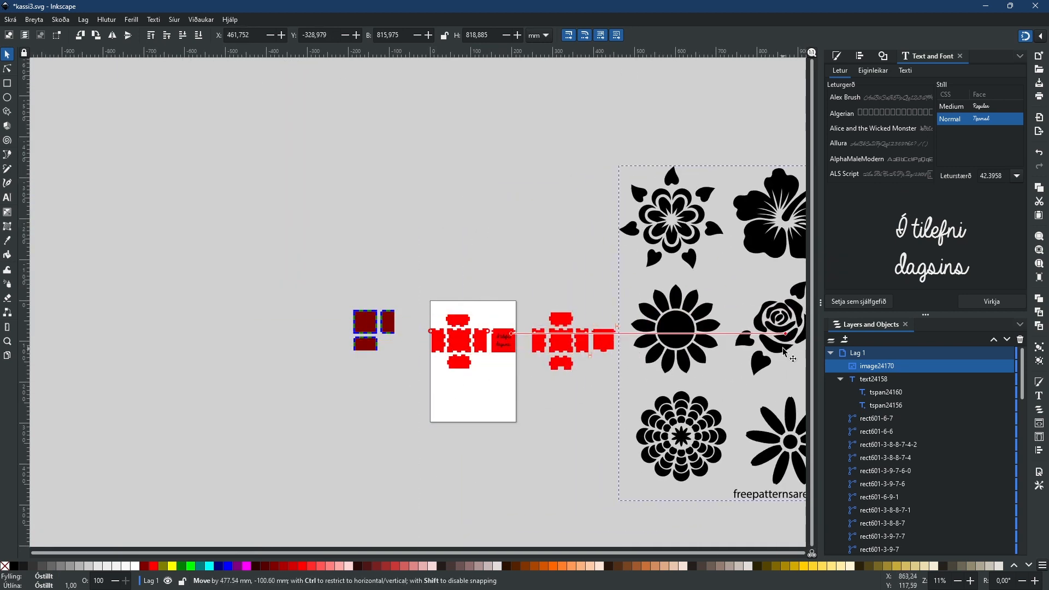
{"action": "left_click_drag", "start_coordinate": [567, 402], "coordinate": [199, 391]}
{"action": "left_click_drag", "start_coordinate": [411, 335], "coordinate": [459, 332]}
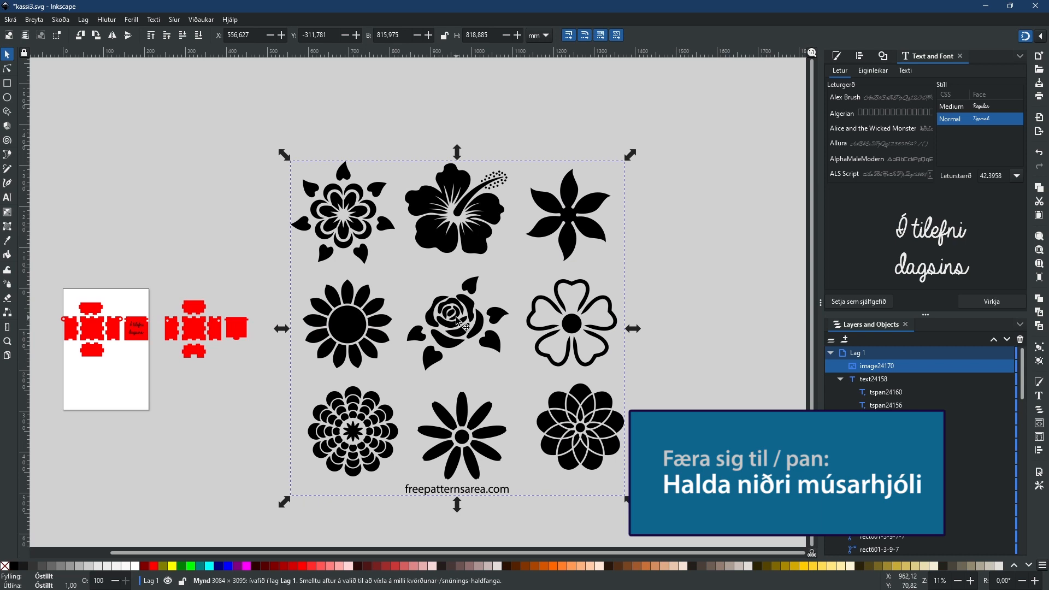
{"action": "left_click_drag", "start_coordinate": [479, 319], "coordinate": [525, 306]}
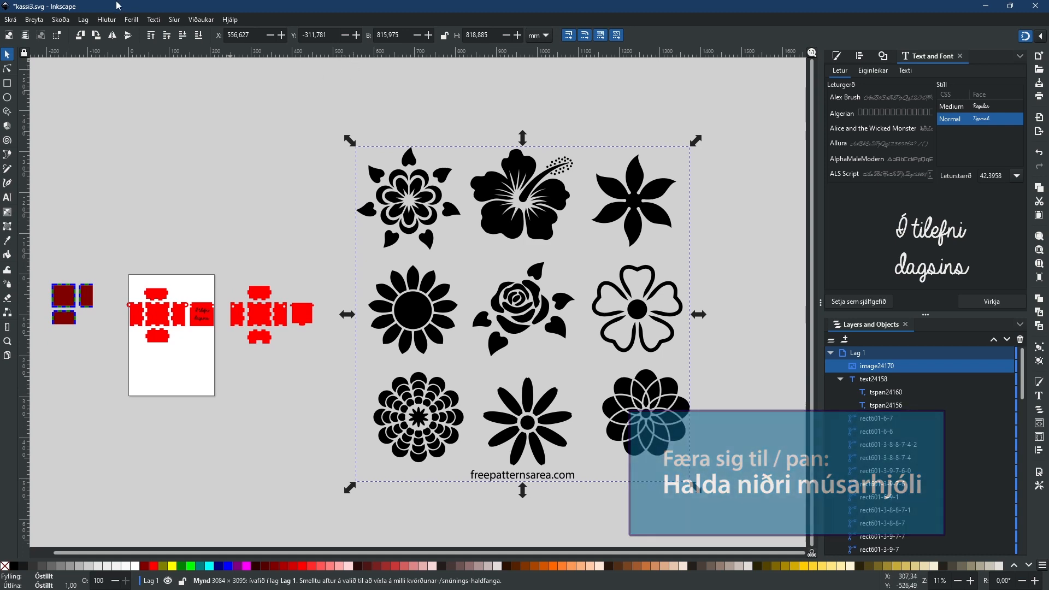
Step: Start Trace Bitmap for the pasted flower sheet and set the brightness threshold to 0,450
{"action": "left_click", "coordinate": [132, 20]}
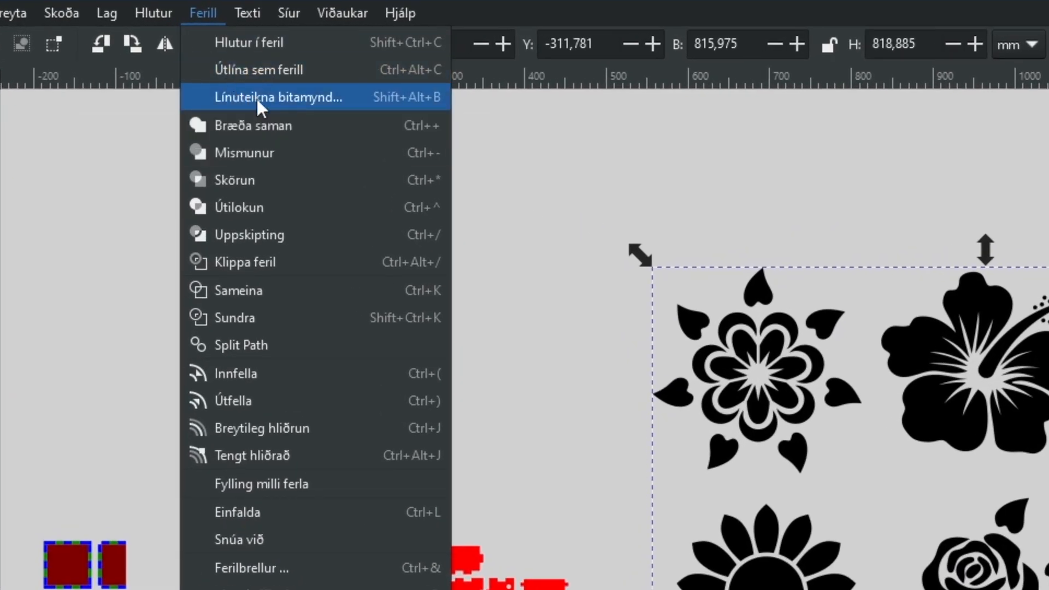
{"action": "left_click", "coordinate": [256, 97]}
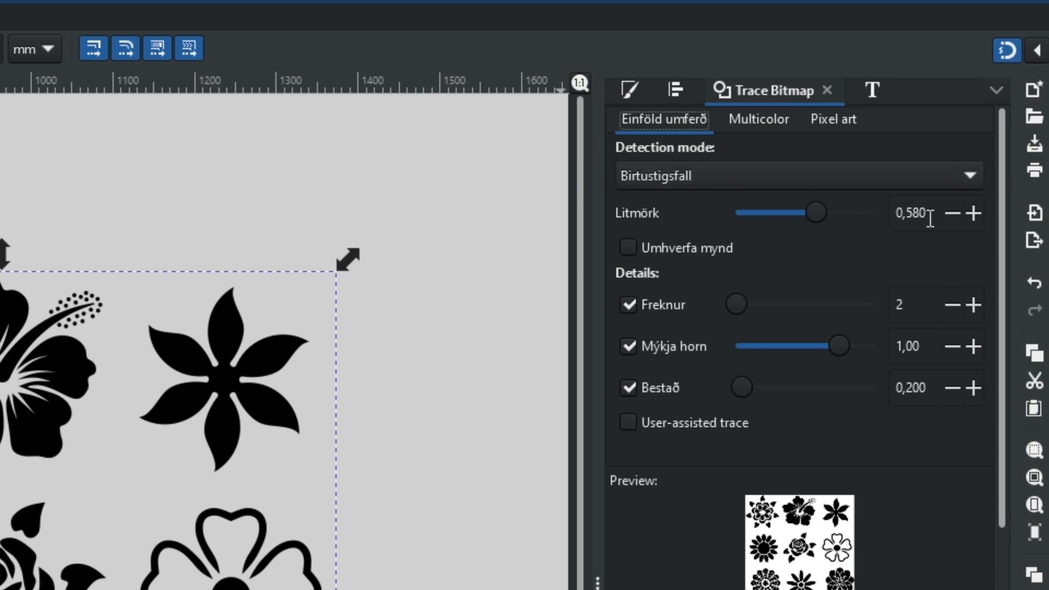
{"action": "left_click_drag", "start_coordinate": [909, 212], "coordinate": [928, 213]}
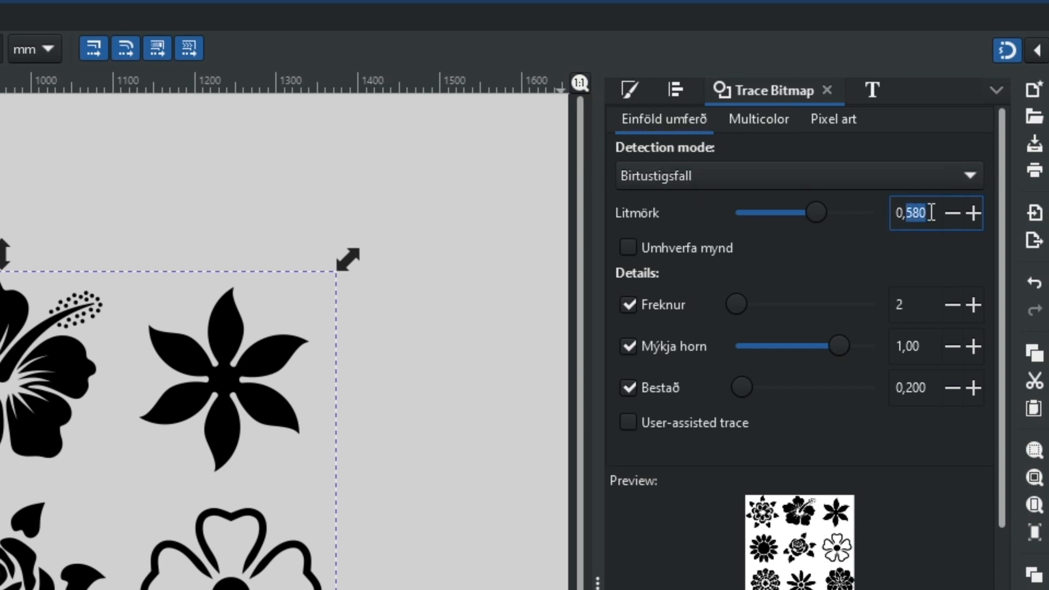
{"action": "type", "text": "45"}
{"action": "key", "text": "Return"}
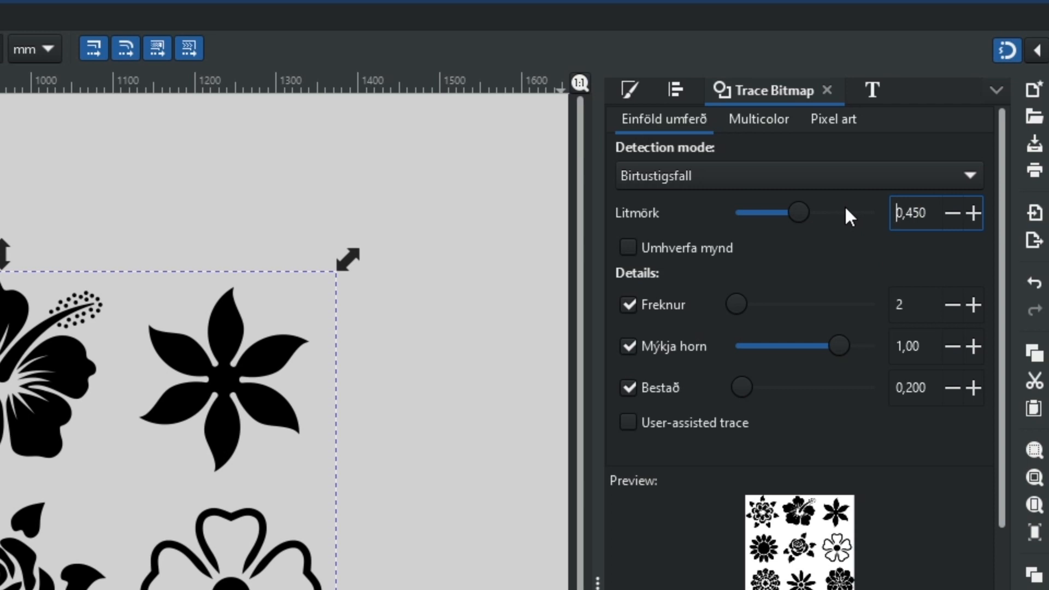
Step: Adjust the brightness threshold of the trace step by step to 0,590
{"action": "left_click", "coordinate": [973, 215]}
{"action": "left_click", "coordinate": [973, 215]}
{"action": "left_click", "coordinate": [973, 216]}
{"action": "left_click", "coordinate": [973, 215]}
{"action": "left_click", "coordinate": [973, 216]}
{"action": "left_click", "coordinate": [973, 216]}
{"action": "left_click", "coordinate": [973, 215]}
{"action": "left_click", "coordinate": [973, 216]}
{"action": "left_click", "coordinate": [973, 215]}
{"action": "left_click", "coordinate": [973, 216]}
{"action": "left_click", "coordinate": [973, 215]}
{"action": "left_click", "coordinate": [973, 219]}
{"action": "left_click", "coordinate": [972, 219]}
{"action": "left_click", "coordinate": [973, 219]}
{"action": "left_click", "coordinate": [973, 218]}
{"action": "left_click", "coordinate": [972, 219]}
{"action": "left_click", "coordinate": [953, 217]}
{"action": "left_click", "coordinate": [952, 216]}
{"action": "left_click", "coordinate": [952, 217]}
{"action": "left_click", "coordinate": [952, 216]}
{"action": "left_click", "coordinate": [952, 217]}
{"action": "left_click", "coordinate": [951, 217]}
{"action": "left_click", "coordinate": [952, 217]}
Step: Trace the flower sheet into a vector path with the optimize value at 0,000
{"action": "scroll", "coordinate": [862, 395], "scroll_direction": "down", "scroll_amount": 2}
{"action": "scroll", "coordinate": [1001, 492], "scroll_direction": "down", "scroll_amount": 2}
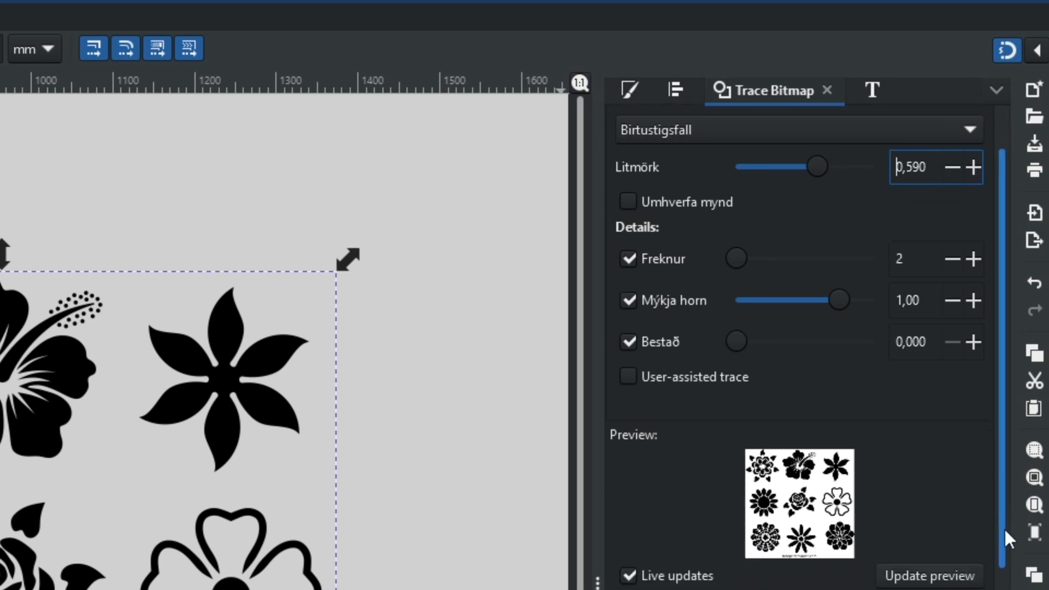
{"action": "left_click", "coordinate": [864, 574]}
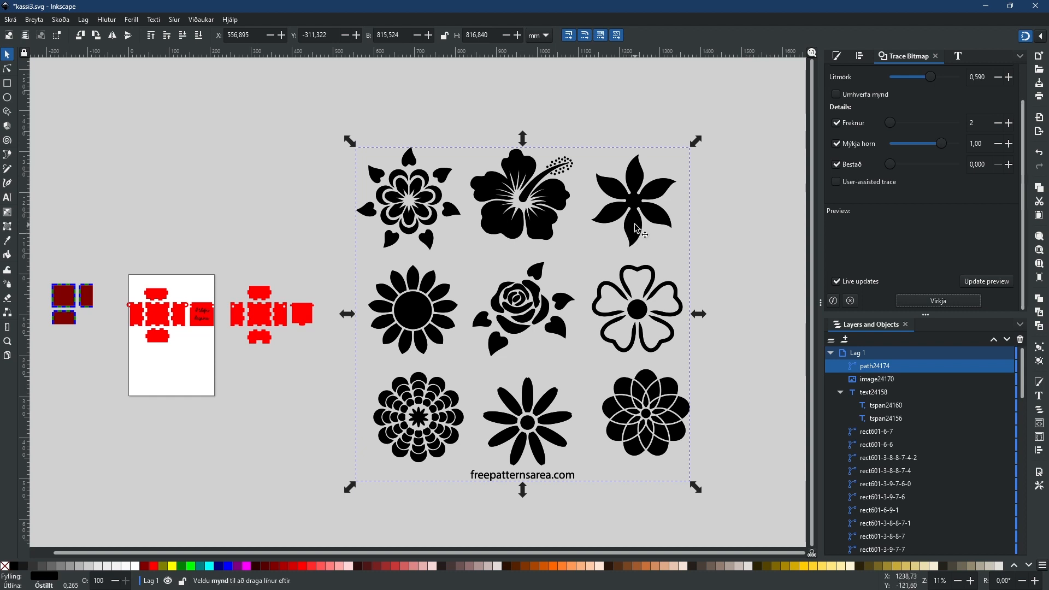
Step: Move the traced flowers off the original image and fill them with magenta to tell the two apart
{"action": "mouse_move", "coordinate": [637, 228]}
{"action": "left_mouse_down"}
{"action": "mouse_move", "coordinate": [546, 235]}
{"action": "mouse_move", "coordinate": [468, 298]}
{"action": "mouse_move", "coordinate": [452, 298]}
{"action": "mouse_move", "coordinate": [453, 275]}
{"action": "mouse_move", "coordinate": [453, 285]}
{"action": "left_mouse_up"}
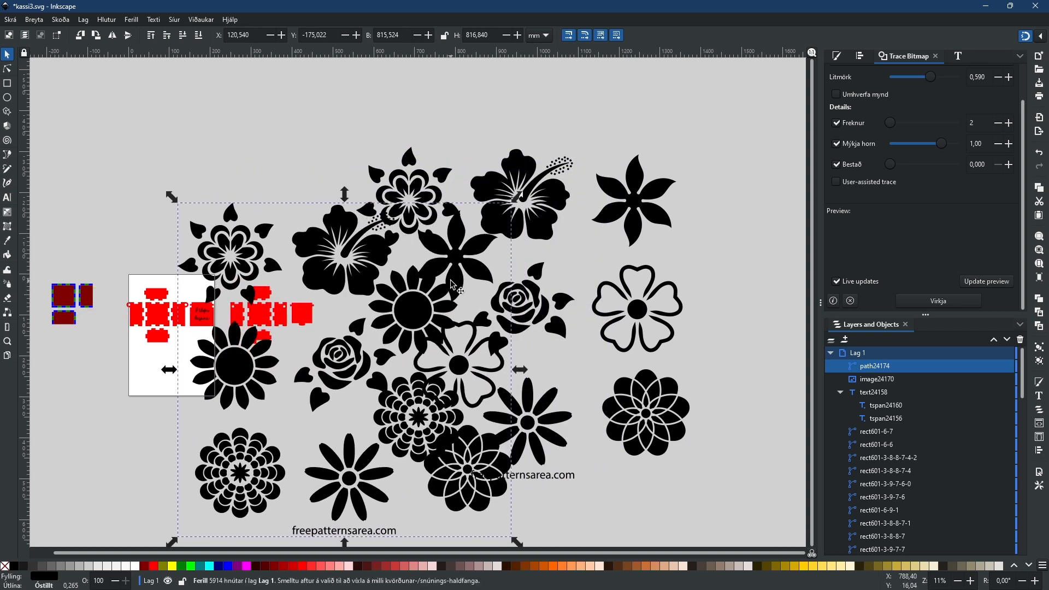
{"action": "left_click", "coordinate": [247, 566]}
{"action": "key", "text": "Escape"}
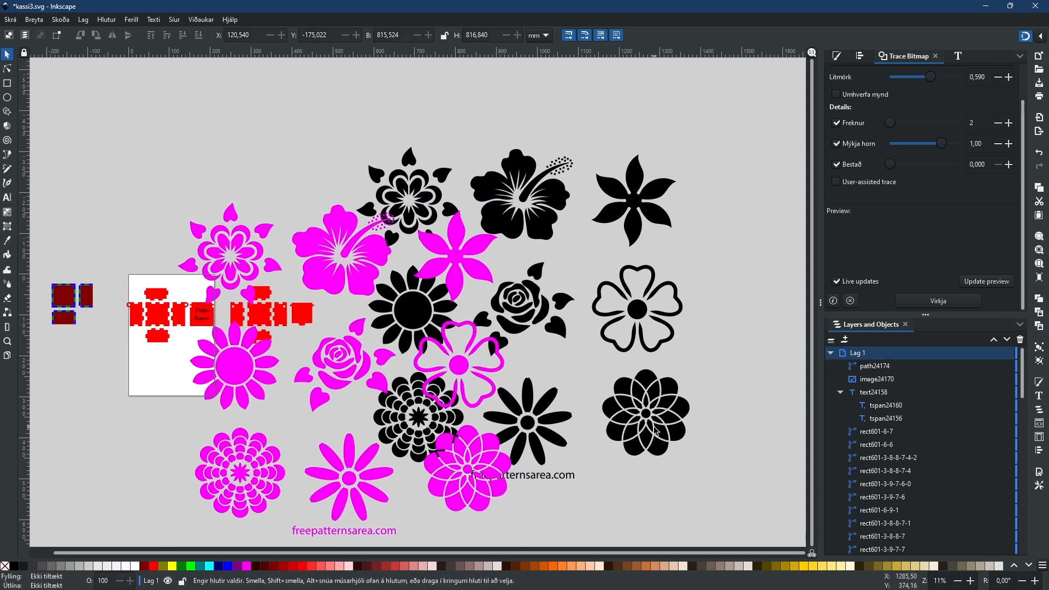
Step: Inspect the original bitmap's blurry edges up close and delete the bitmap, keeping the magenta tracing
{"action": "scroll", "coordinate": [641, 453], "scroll_direction": "up", "scroll_amount": 11, "text": "ctrl"}
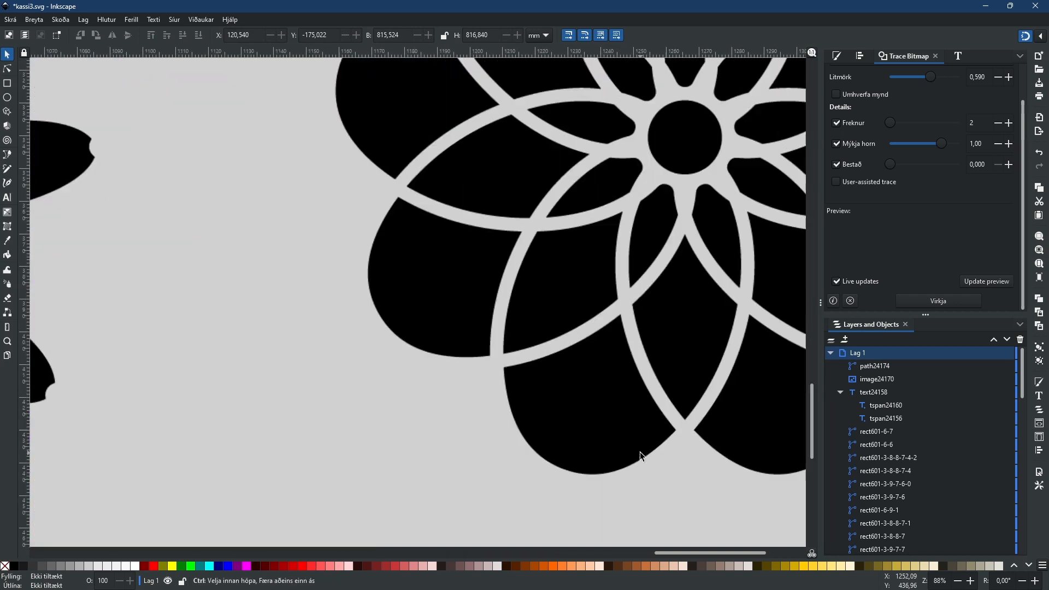
{"action": "scroll", "coordinate": [678, 457], "scroll_direction": "down", "scroll_amount": 5, "text": "ctrl"}
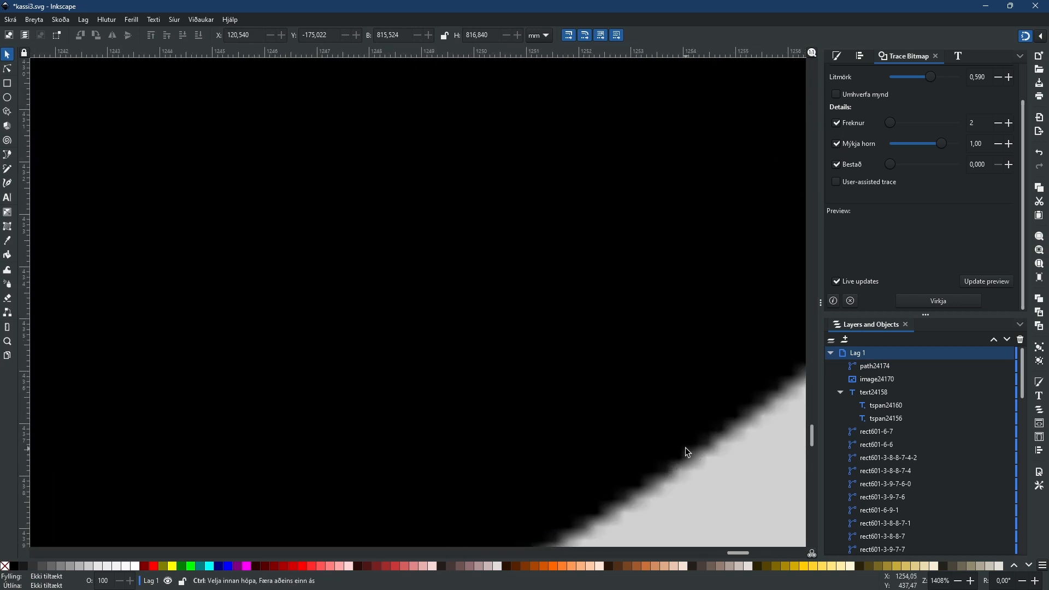
{"action": "scroll", "coordinate": [681, 445], "scroll_direction": "down", "scroll_amount": 5, "text": "ctrl"}
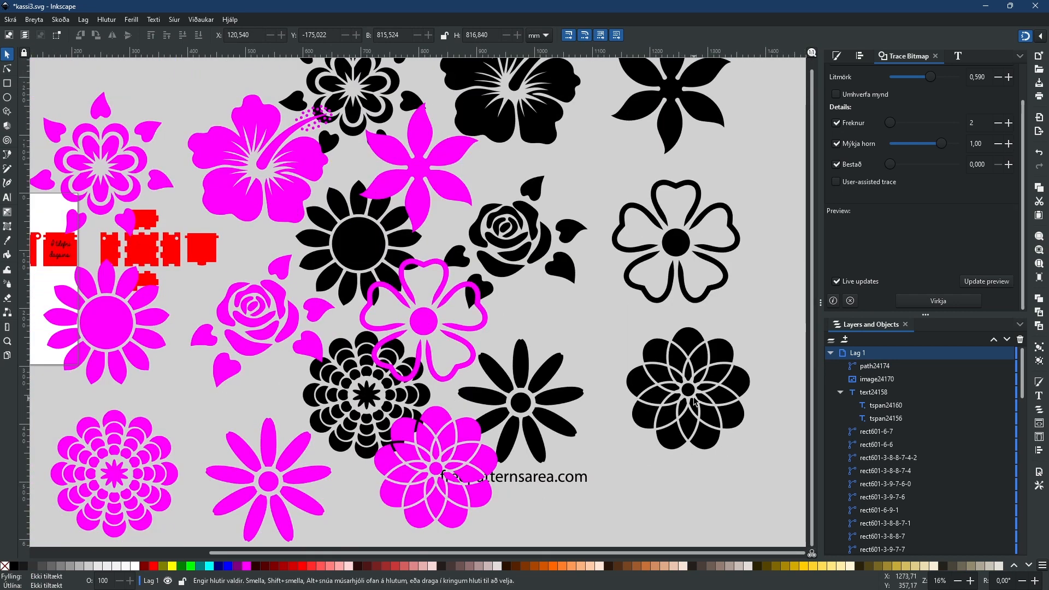
{"action": "left_click", "coordinate": [683, 410]}
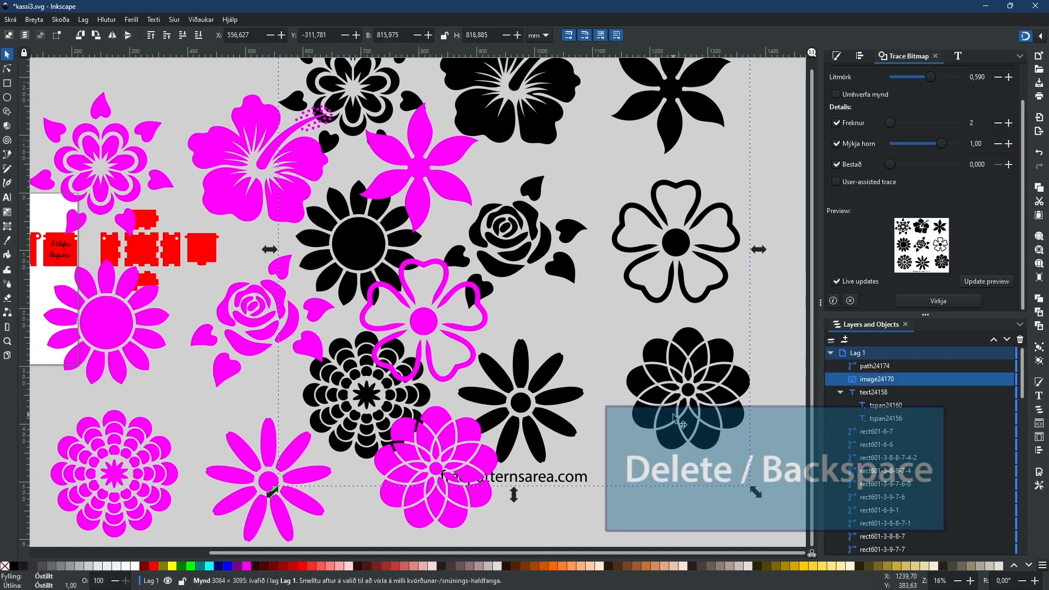
{"action": "key", "text": "Delete"}
Step: Move the traced flowers away from the box panels and fill them with black
{"action": "left_click_drag", "start_coordinate": [451, 448], "coordinate": [680, 340]}
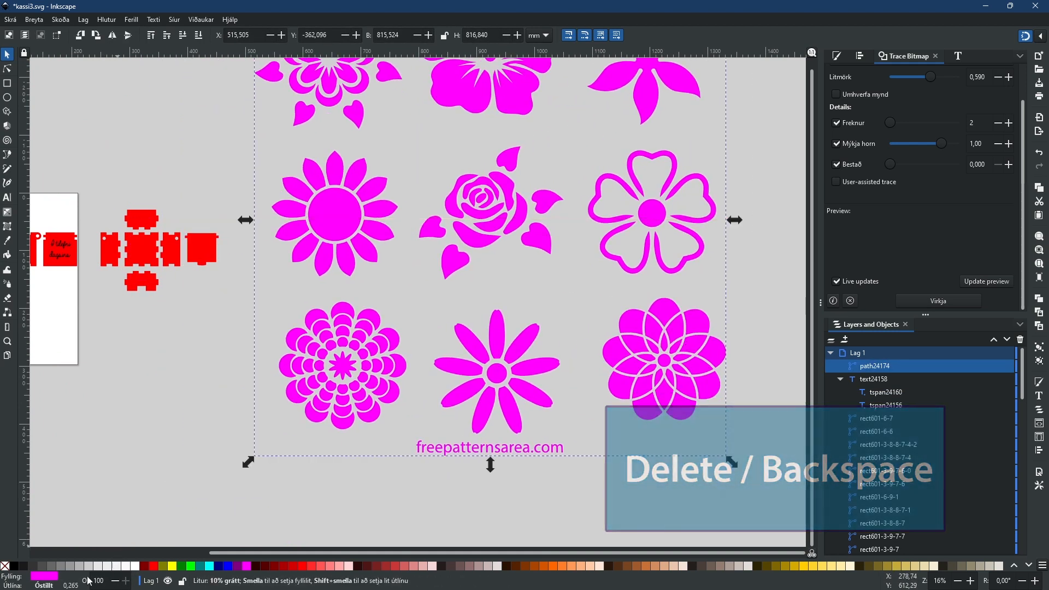
{"action": "left_click", "coordinate": [14, 566]}
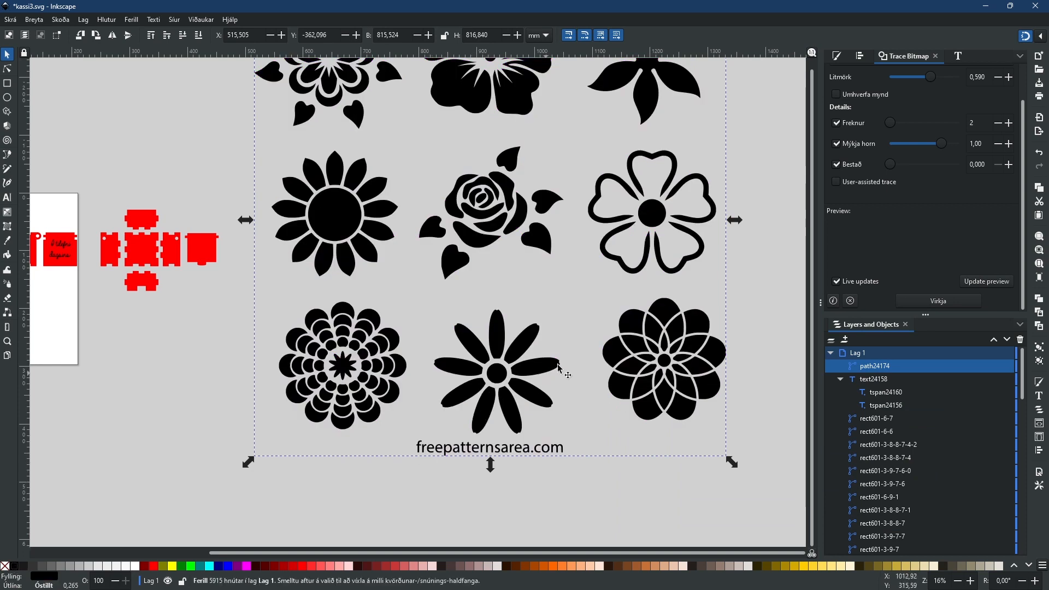
{"action": "scroll", "coordinate": [601, 339], "scroll_direction": "up", "scroll_amount": 3}
{"action": "scroll", "coordinate": [656, 333], "scroll_direction": "down", "scroll_amount": 3}
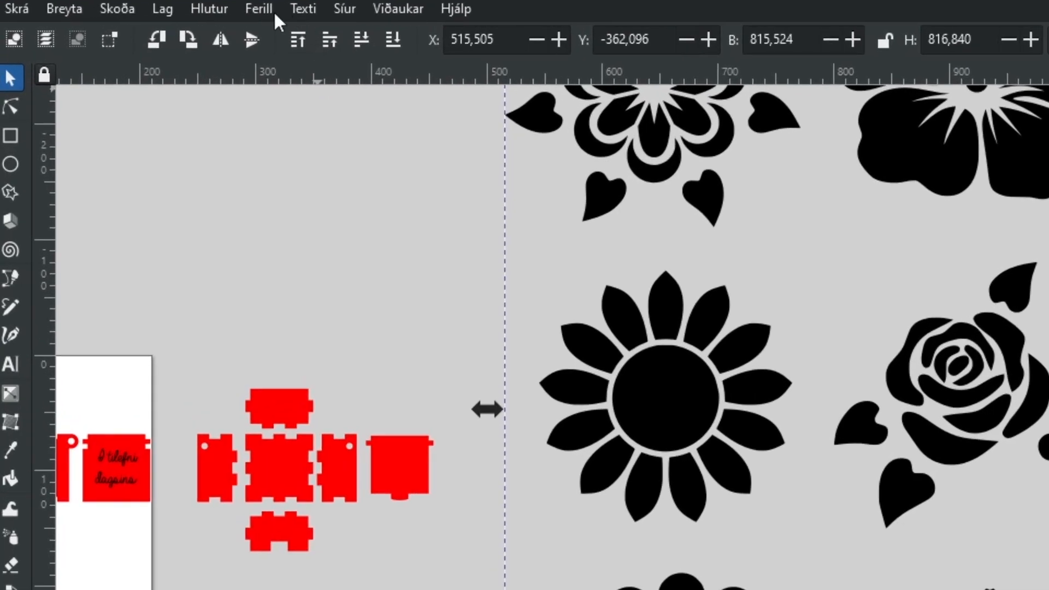
Step: Break apart the traced flower path into separate pieces and clear the selection
{"action": "left_click", "coordinate": [131, 19]}
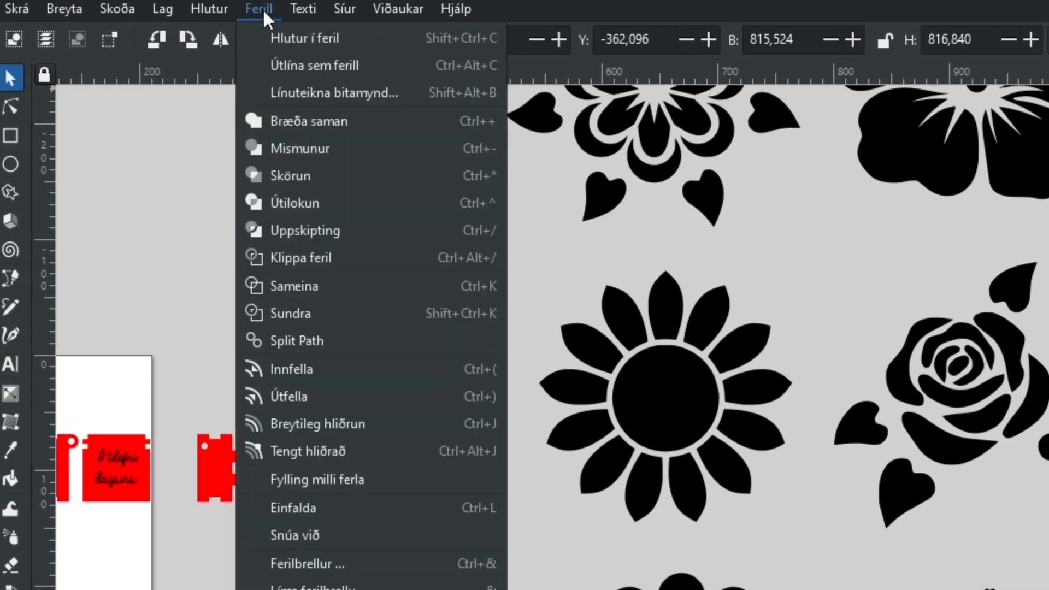
{"action": "left_click", "coordinate": [323, 308]}
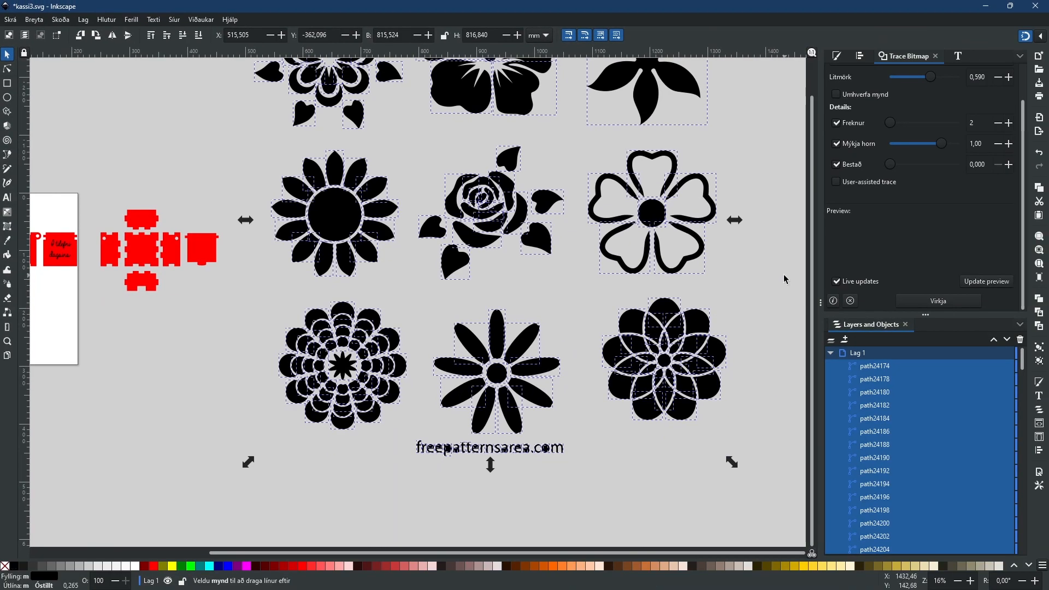
{"action": "left_click", "coordinate": [724, 310]}
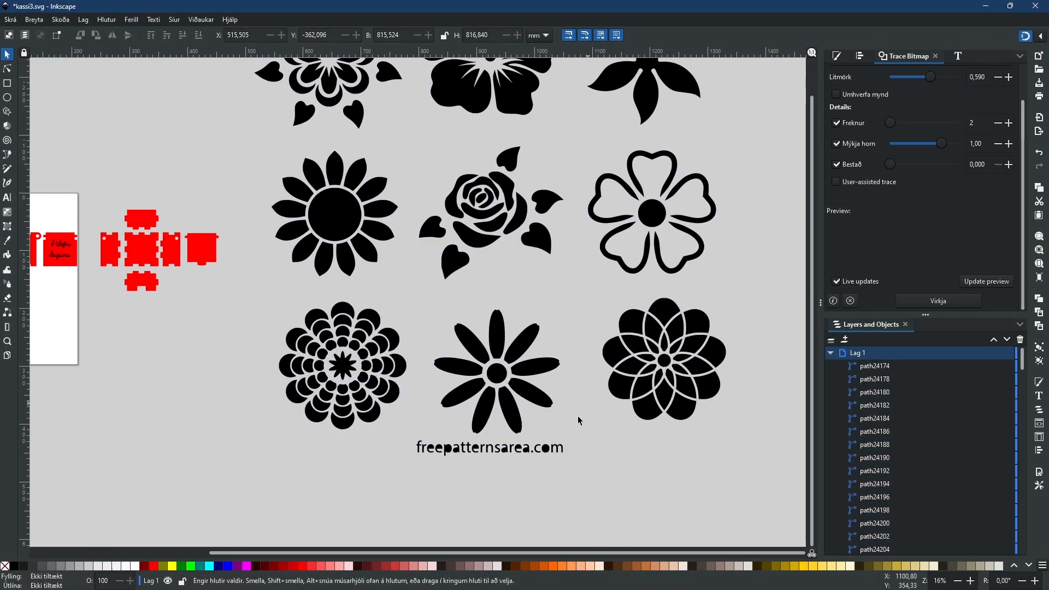
Step: Select all pieces of the overlapping-petal flower at the sheet's lower right corner and combine them into one path
{"action": "scroll", "coordinate": [682, 414], "scroll_direction": "up", "scroll_amount": 2, "text": "ctrl"}
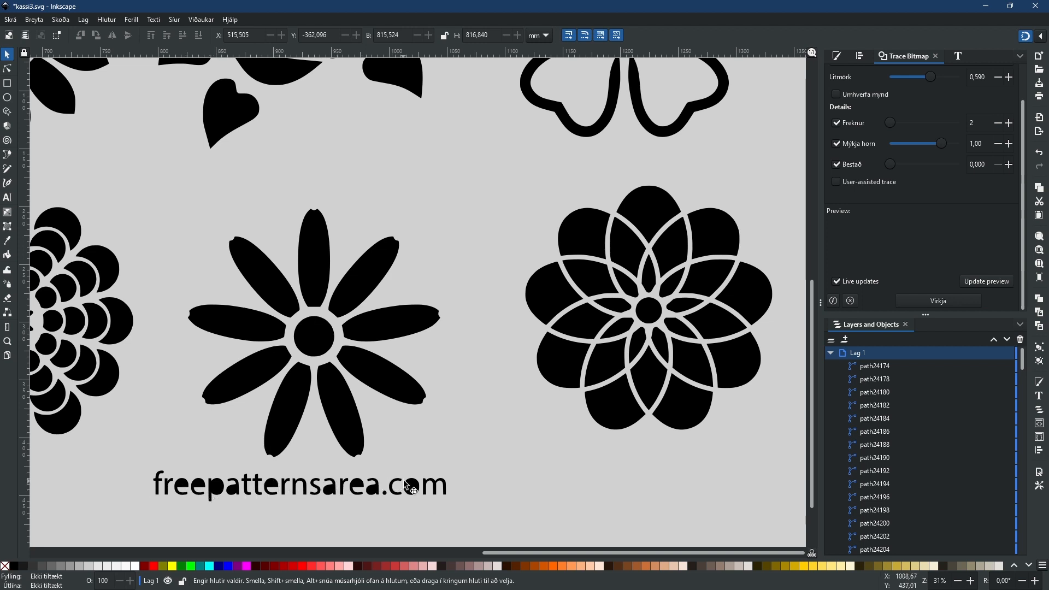
{"action": "left_click_drag", "start_coordinate": [508, 168], "coordinate": [791, 481]}
{"action": "left_click", "coordinate": [265, 6]}
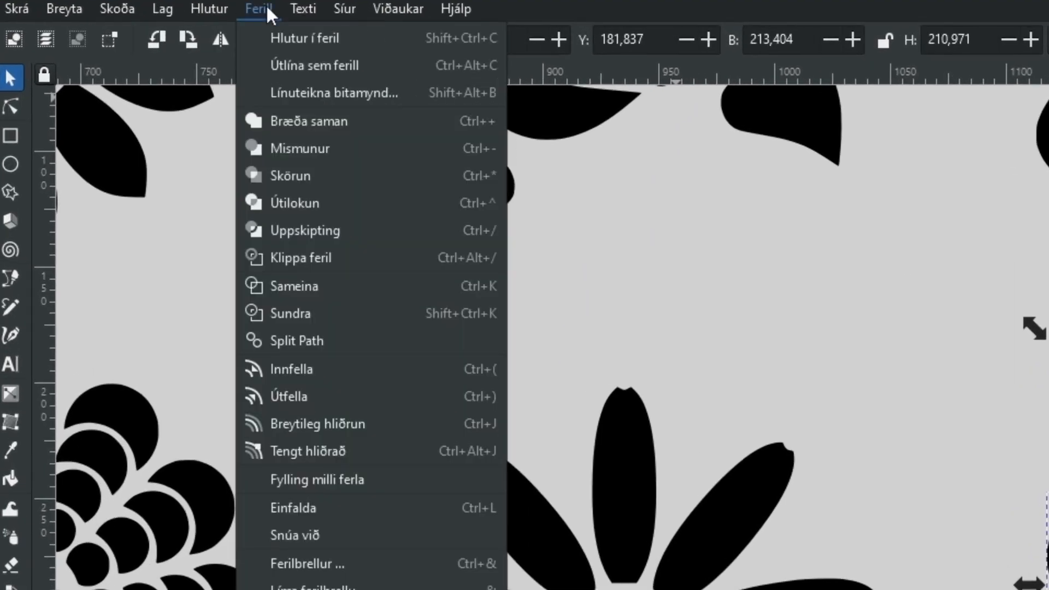
{"action": "left_click", "coordinate": [302, 286]}
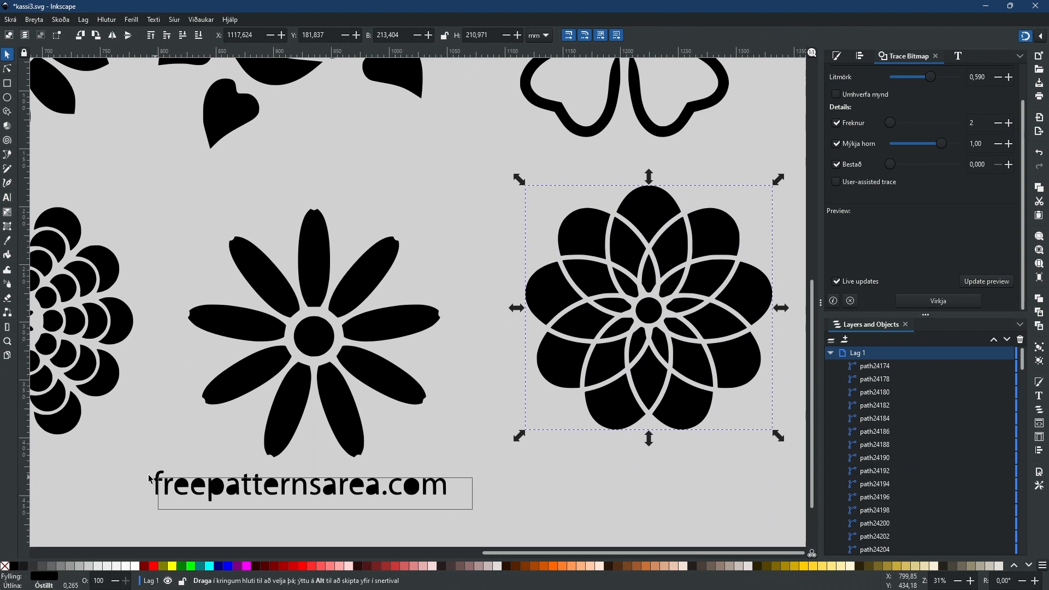
Step: Select all letters of the "freepatternsarea.com" text, combine them into one path and clear the selection
{"action": "left_click_drag", "start_coordinate": [149, 478], "coordinate": [143, 473]}
{"action": "left_click", "coordinate": [133, 23]}
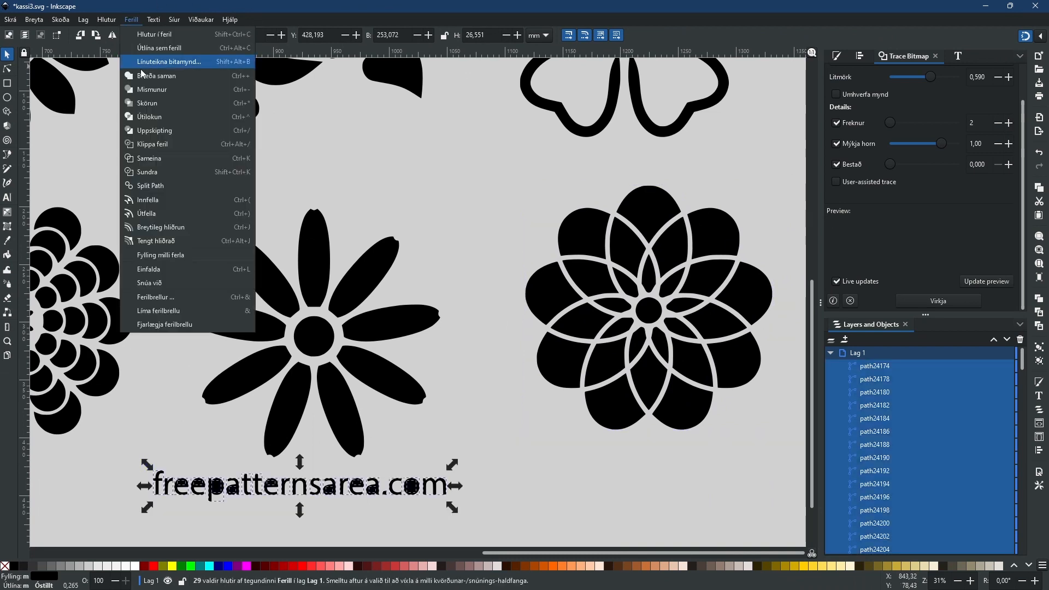
{"action": "left_click", "coordinate": [159, 159]}
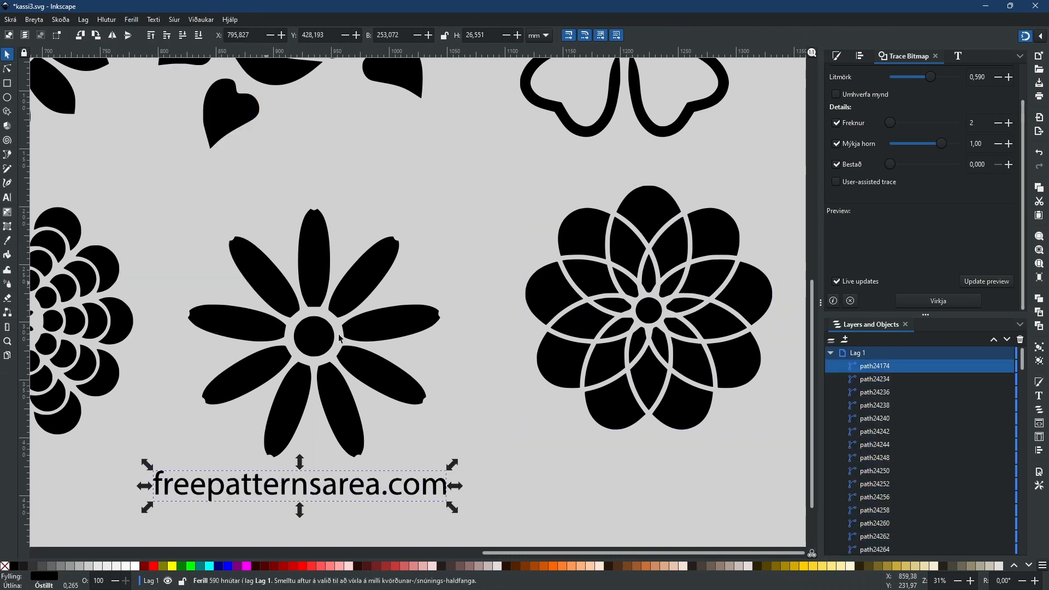
{"action": "left_click", "coordinate": [461, 399]}
{"action": "scroll", "coordinate": [588, 348], "scroll_direction": "down", "scroll_amount": 4}
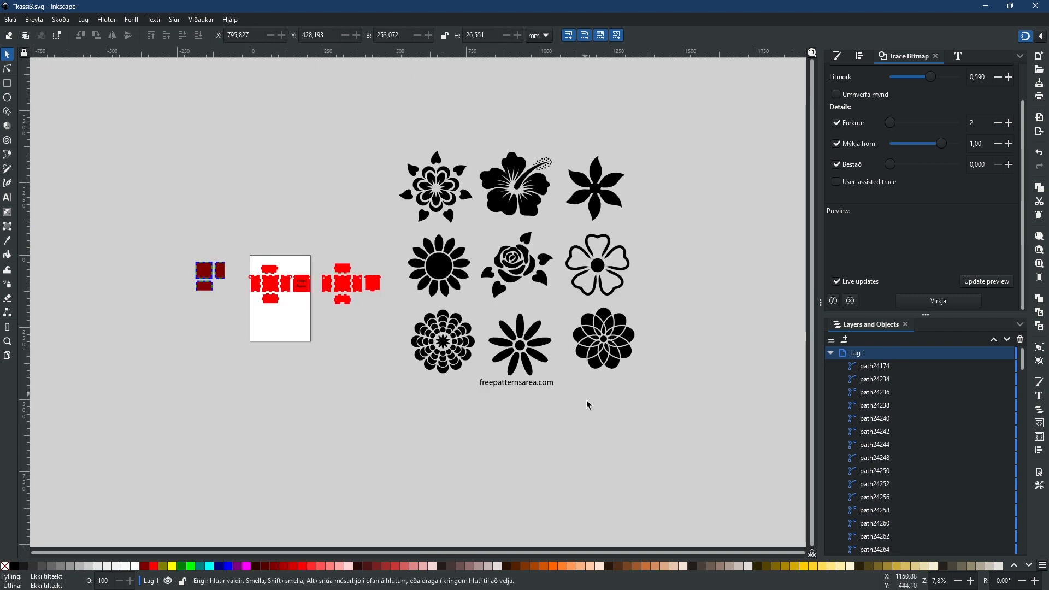
Step: Move the overlapping-petal flower onto the second box's lid, scale it down to about 40 mm wide and centre it there
{"action": "left_click", "coordinate": [610, 360]}
{"action": "left_click_drag", "start_coordinate": [616, 367], "coordinate": [340, 257]}
{"action": "scroll", "coordinate": [394, 322], "scroll_direction": "up", "scroll_amount": 3}
{"action": "scroll", "coordinate": [339, 256], "scroll_direction": "up", "scroll_amount": 3}
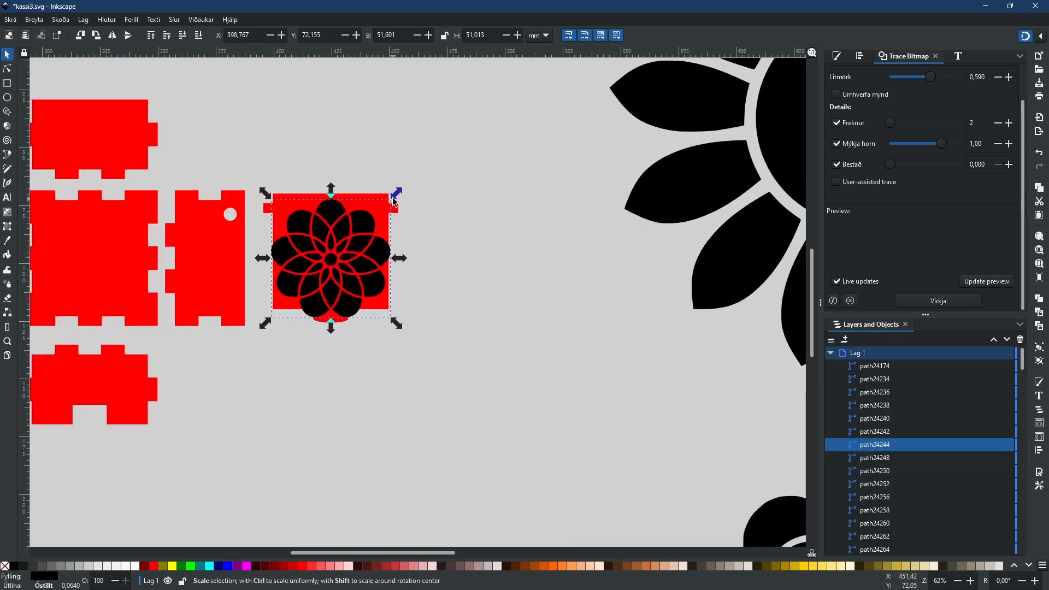
{"action": "left_click_drag", "start_coordinate": [396, 201], "coordinate": [370, 223]}
{"action": "left_click_drag", "start_coordinate": [340, 259], "coordinate": [368, 219]}
{"action": "scroll", "coordinate": [343, 258], "scroll_direction": "up", "scroll_amount": 3}
{"action": "left_click", "coordinate": [608, 194]}
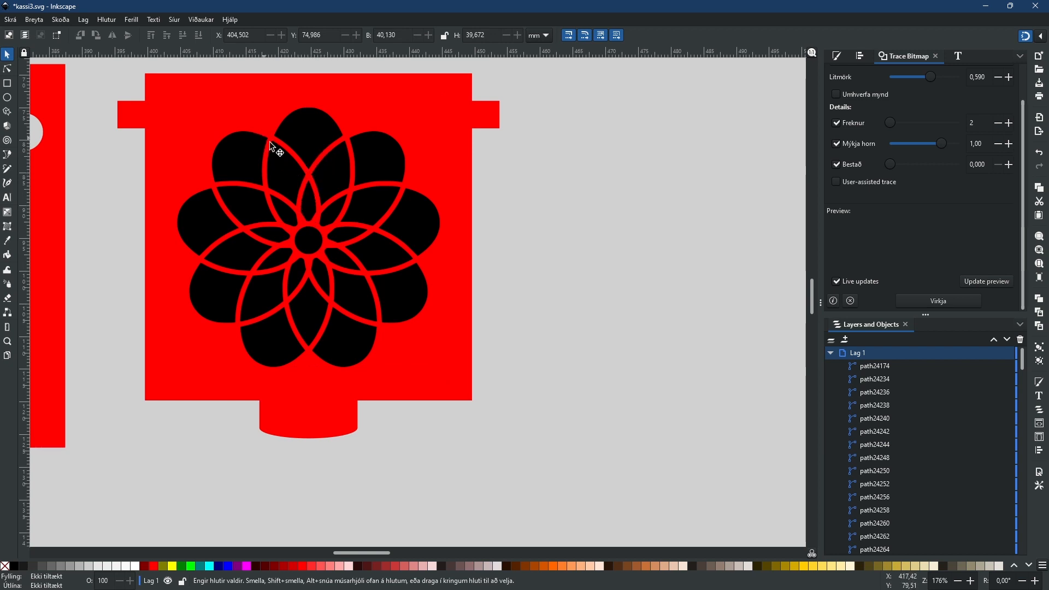
Step: Inset the flower path on the second lid to widen the gaps between the petals, and clear the selection
{"action": "left_click", "coordinate": [336, 180]}
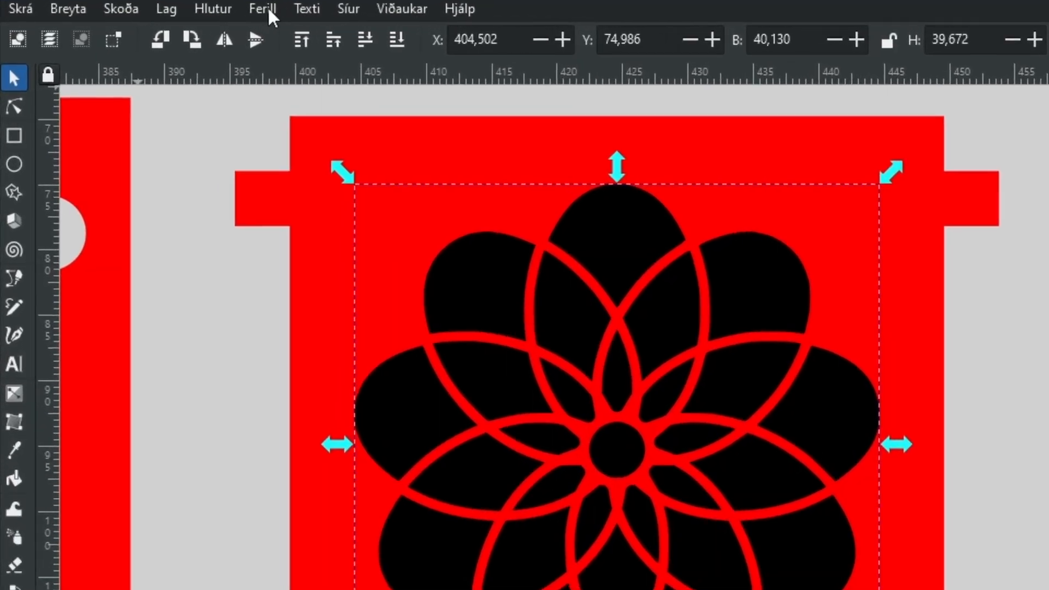
{"action": "left_click", "coordinate": [268, 11]}
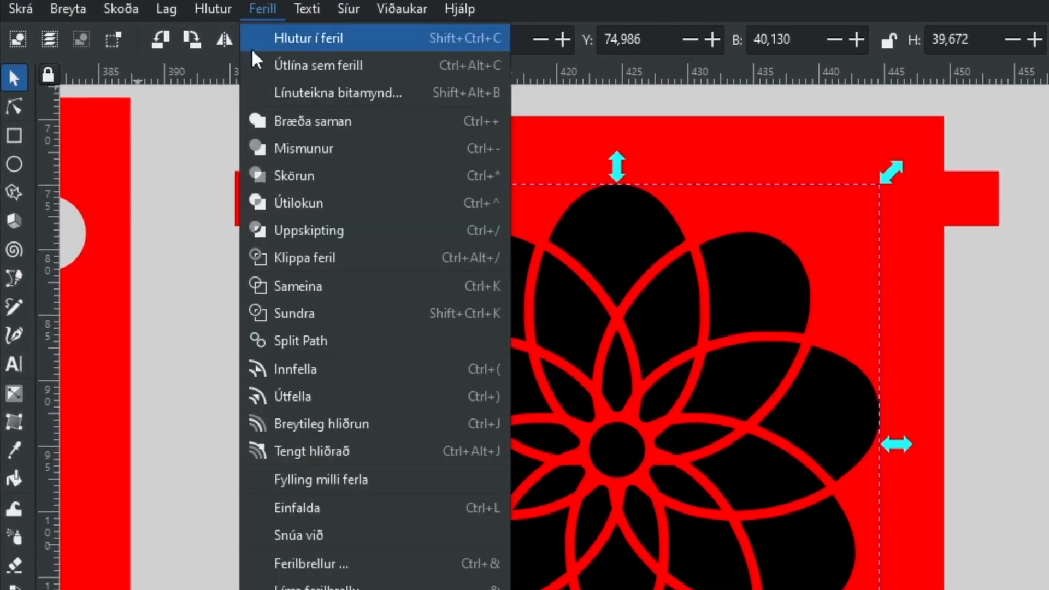
{"action": "left_click", "coordinate": [314, 366]}
{"action": "left_click", "coordinate": [1043, 435]}
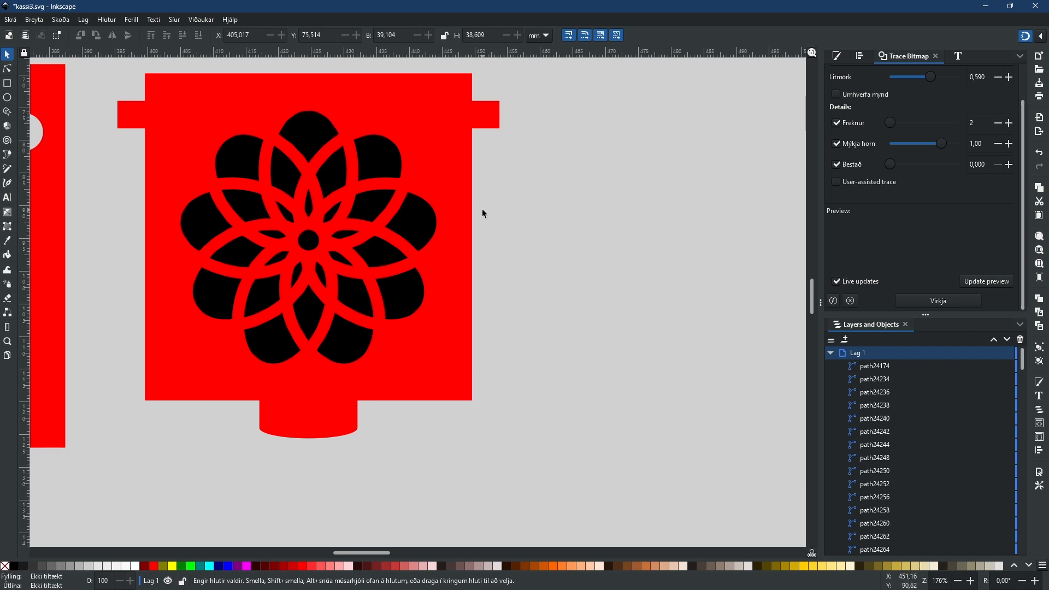
Step: Save the kassi3.svg drawing under its existing name
{"action": "scroll", "coordinate": [484, 214], "scroll_direction": "down", "scroll_amount": 5}
{"action": "scroll", "coordinate": [482, 210], "scroll_direction": "down", "scroll_amount": 1}
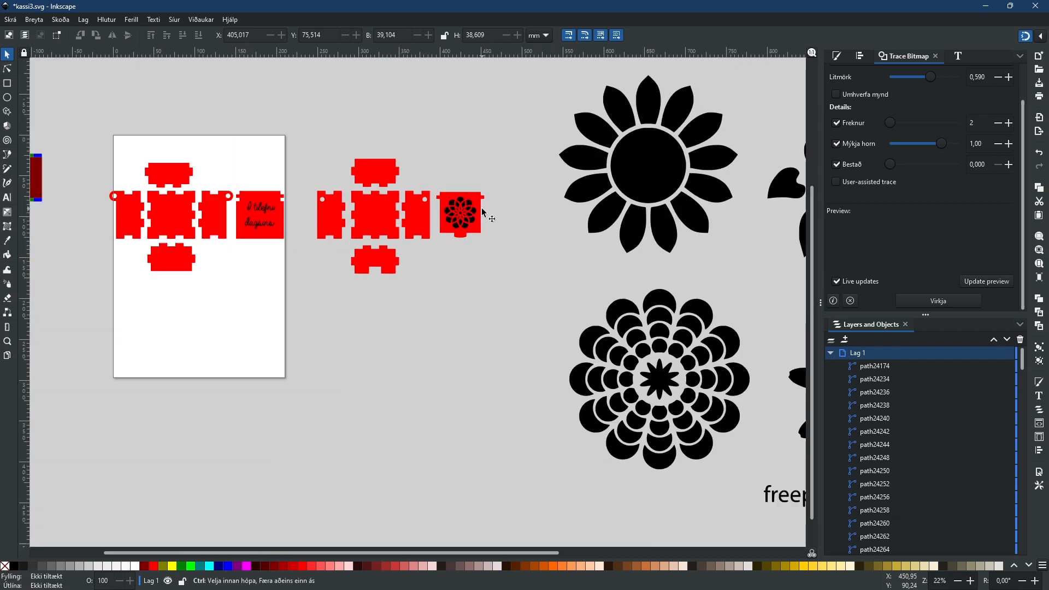
{"action": "left_click_drag", "start_coordinate": [441, 275], "coordinate": [542, 284]}
{"action": "scroll", "coordinate": [541, 282], "scroll_direction": "up", "scroll_amount": 2}
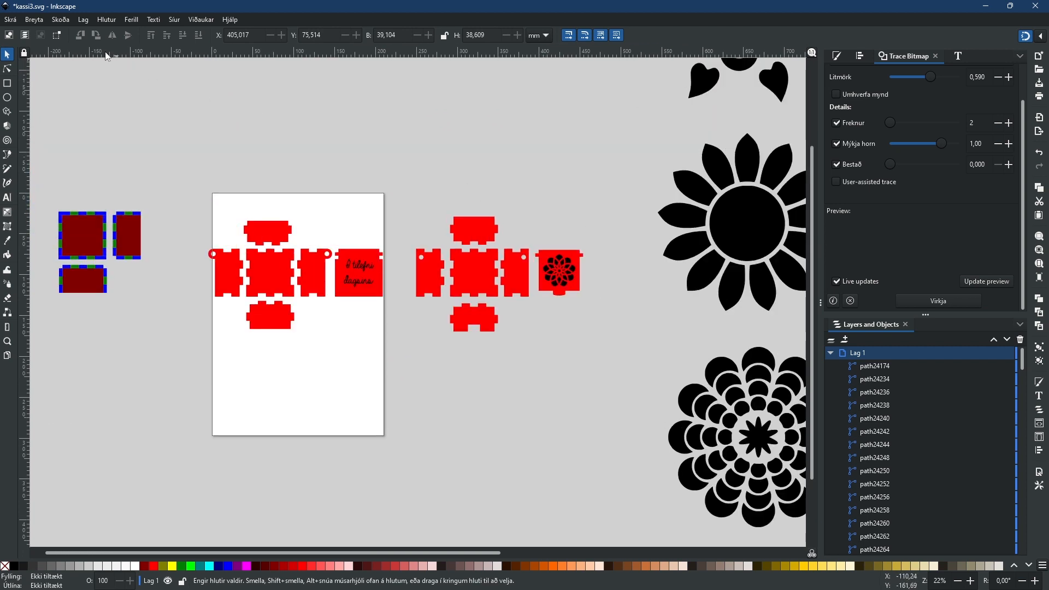
{"action": "left_click", "coordinate": [12, 21]}
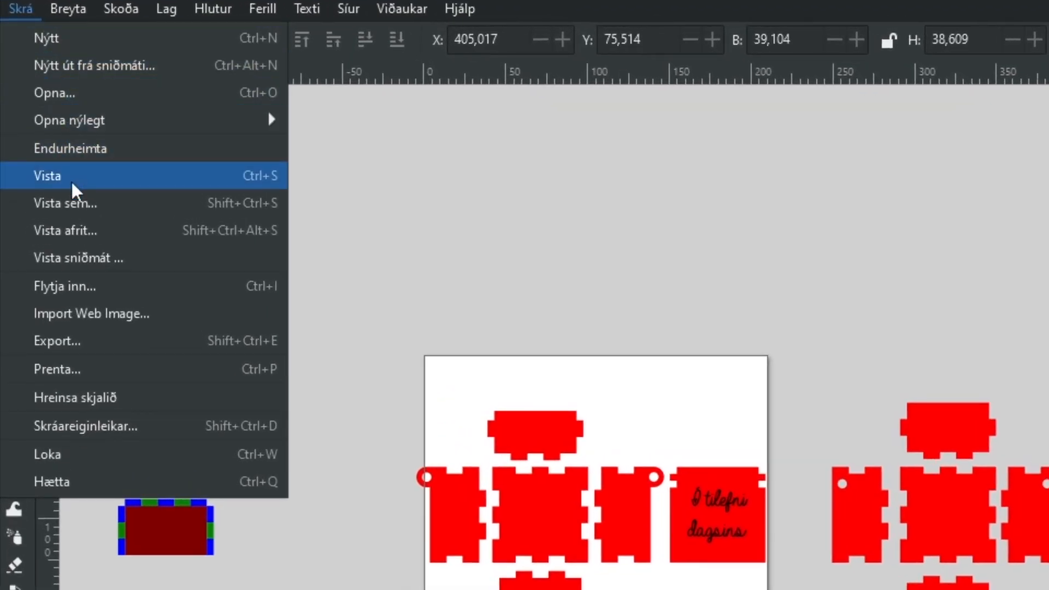
{"action": "left_click", "coordinate": [74, 186]}
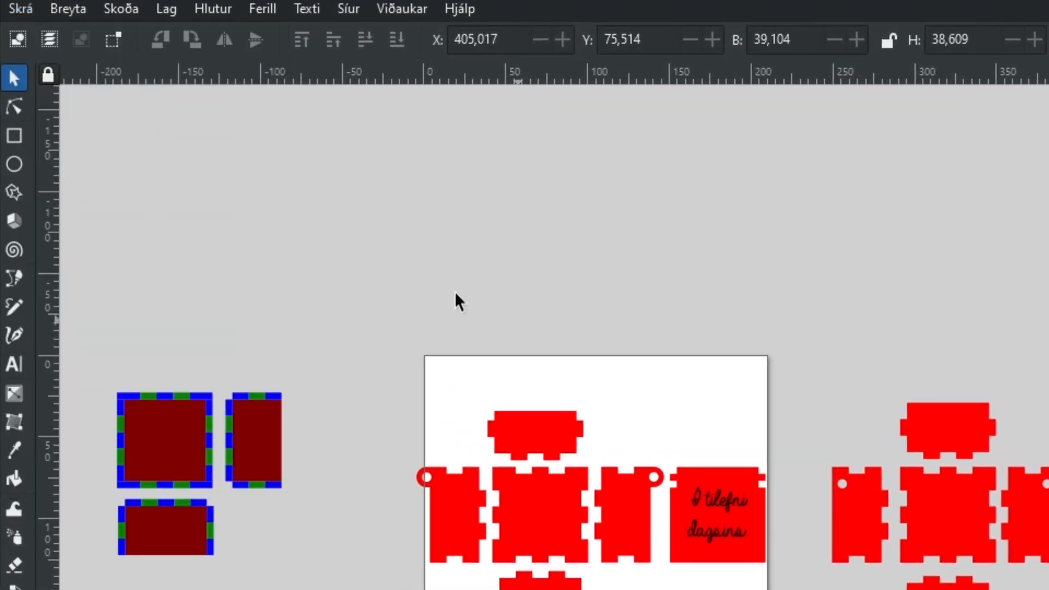
{"action": "left_click", "coordinate": [17, 9]}
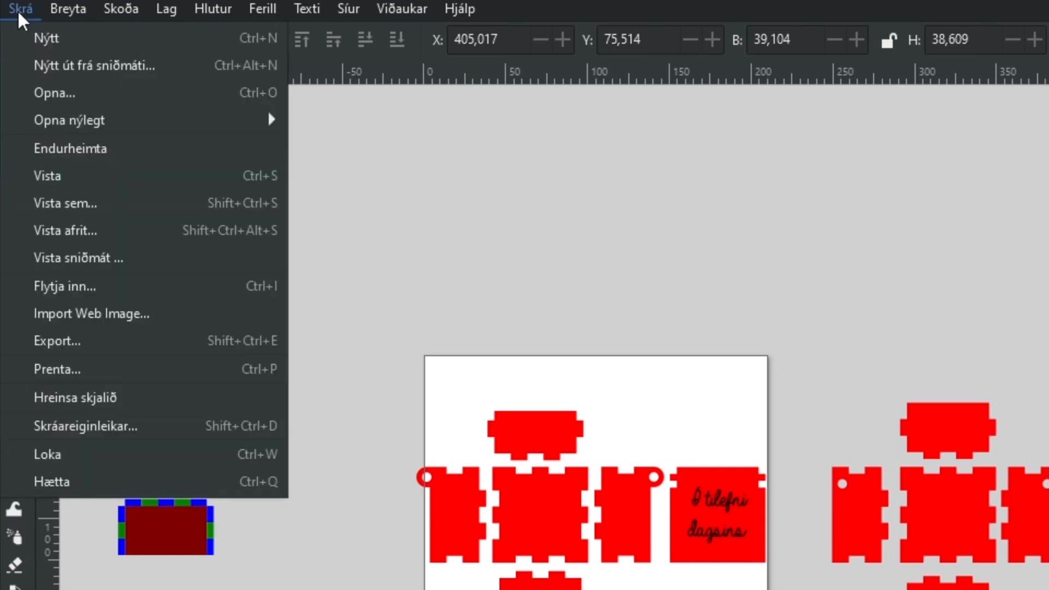
{"action": "left_click", "coordinate": [82, 207]}
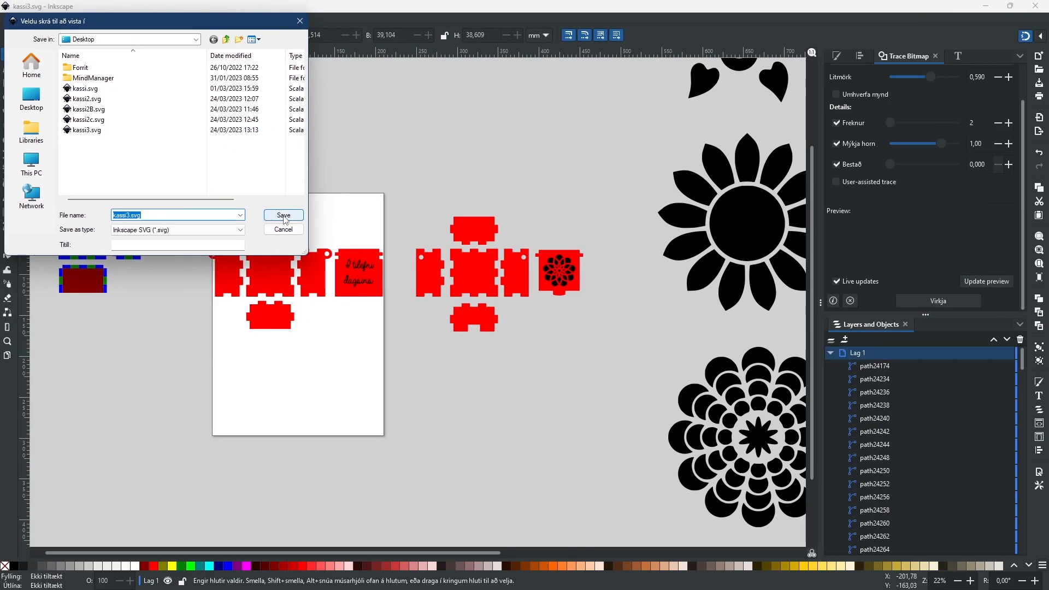
{"action": "left_click", "coordinate": [284, 216]}
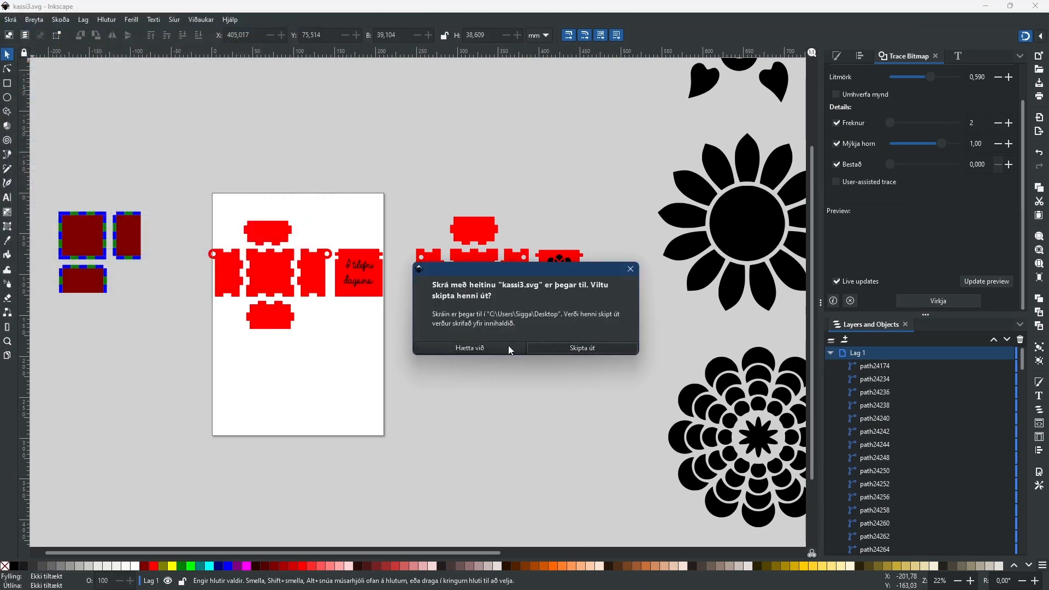
{"action": "left_click", "coordinate": [509, 348]}
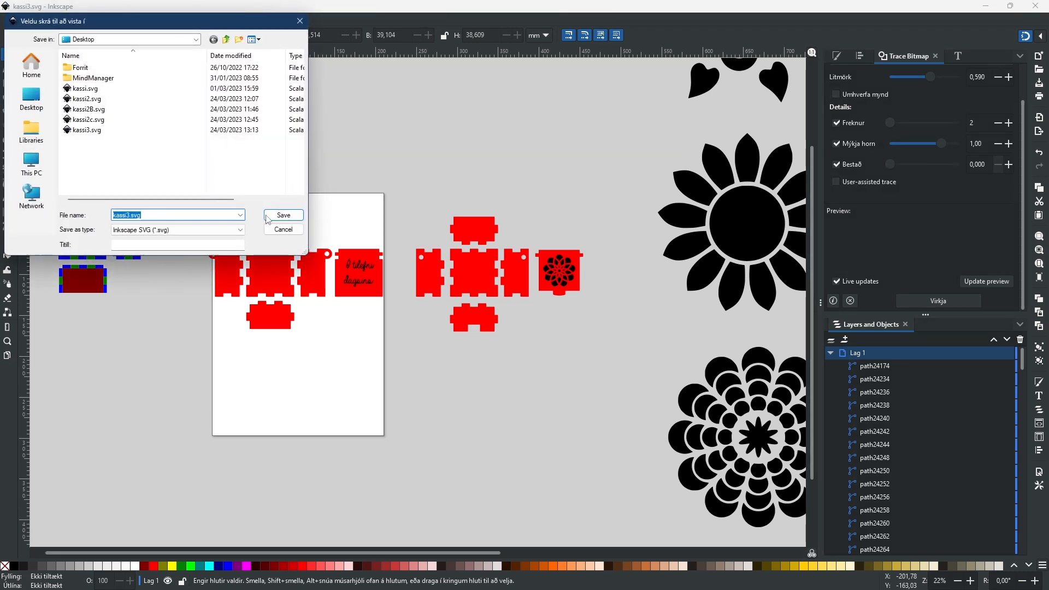
{"action": "left_click", "coordinate": [267, 232]}
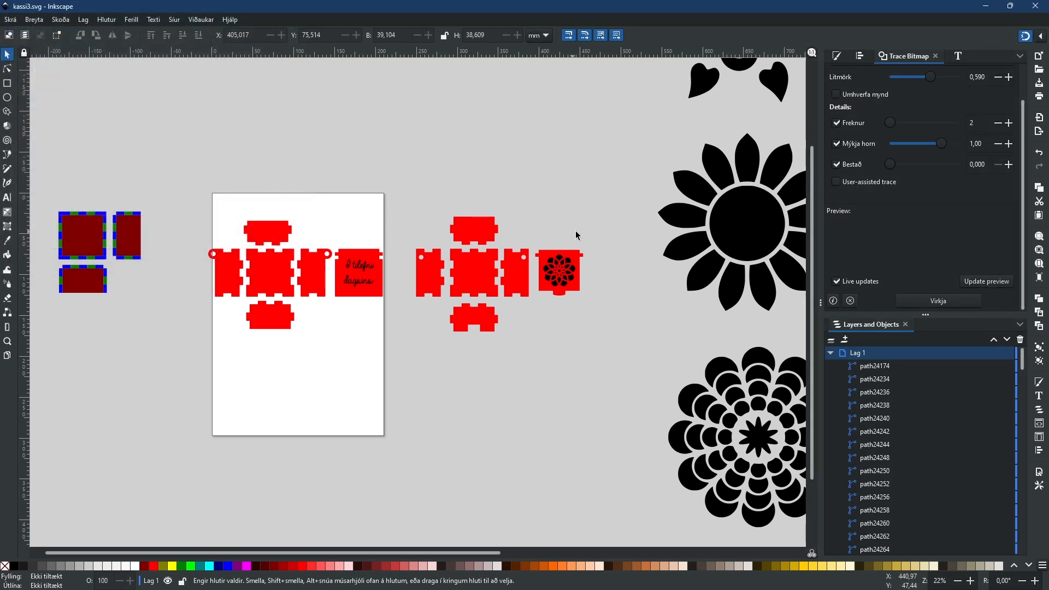
Step: Copy all panels of the first box with the lid lettering and paste them into a new document
{"action": "scroll", "coordinate": [713, 324], "scroll_direction": "down", "scroll_amount": 2}
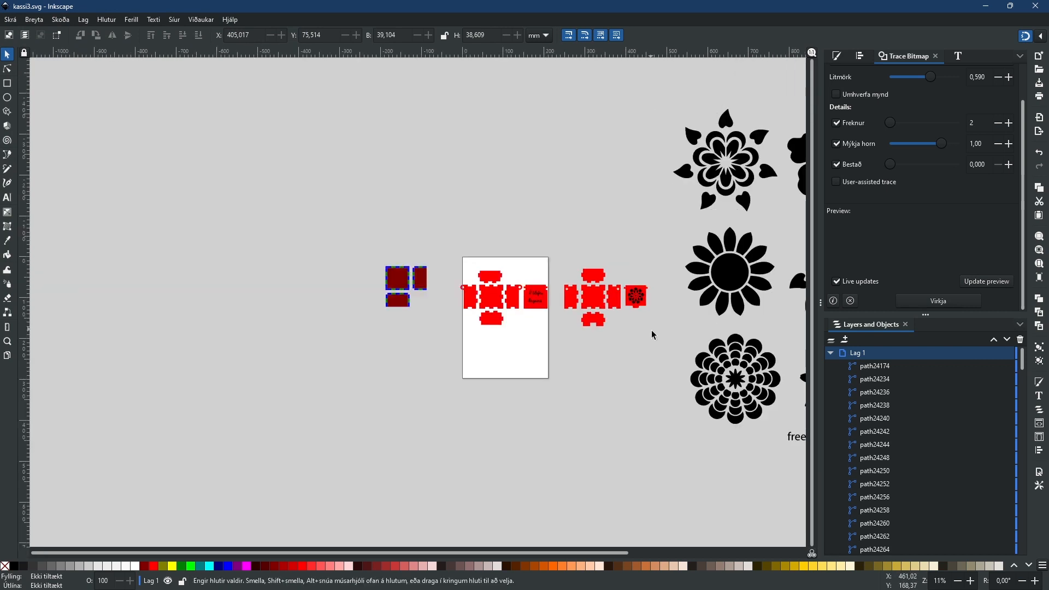
{"action": "scroll", "coordinate": [652, 330], "scroll_direction": "right", "scroll_amount": 2}
{"action": "scroll", "coordinate": [393, 294], "scroll_direction": "up", "scroll_amount": 2}
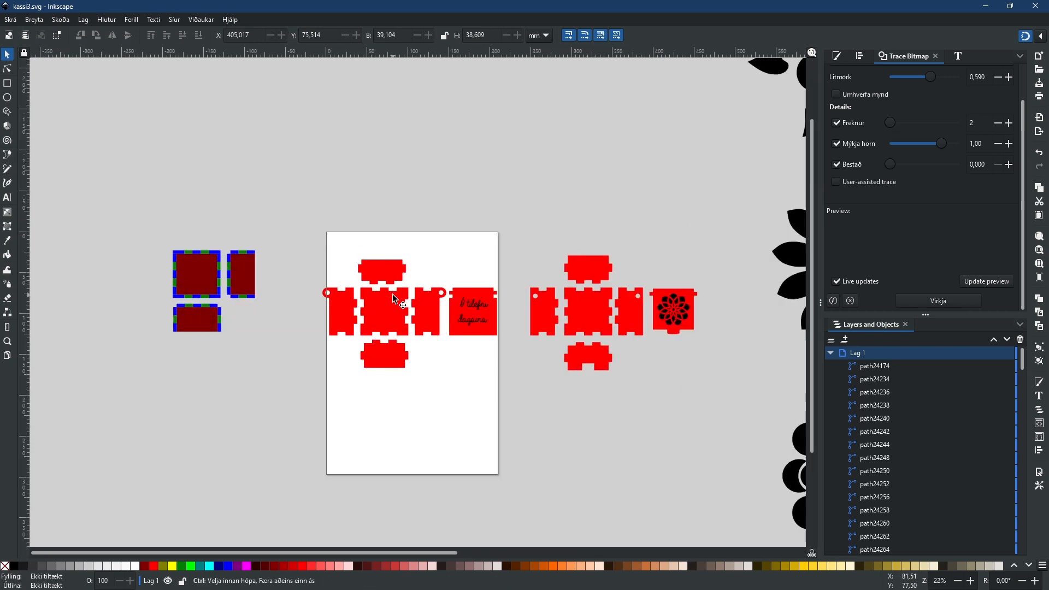
{"action": "left_click_drag", "start_coordinate": [306, 220], "coordinate": [517, 397]}
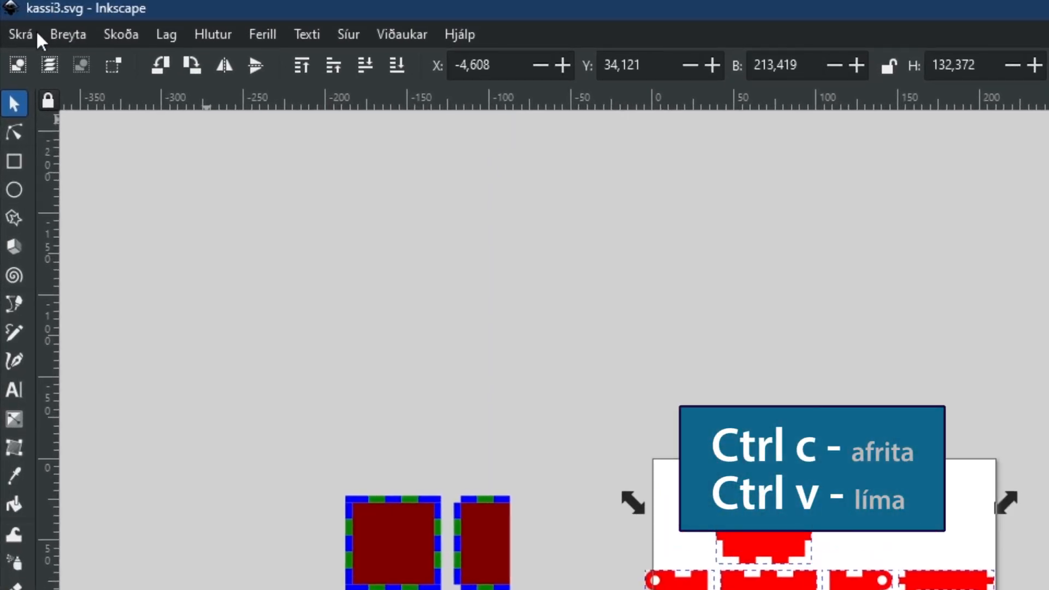
{"action": "left_click", "coordinate": [21, 34]}
{"action": "left_click", "coordinate": [34, 63]}
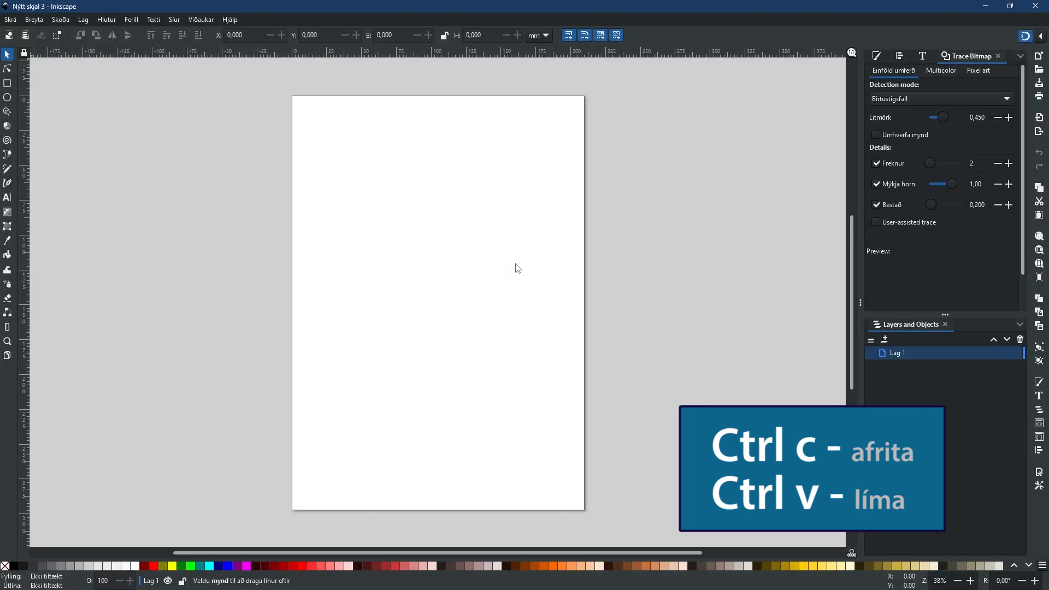
{"action": "key", "text": "ctrl+v"}
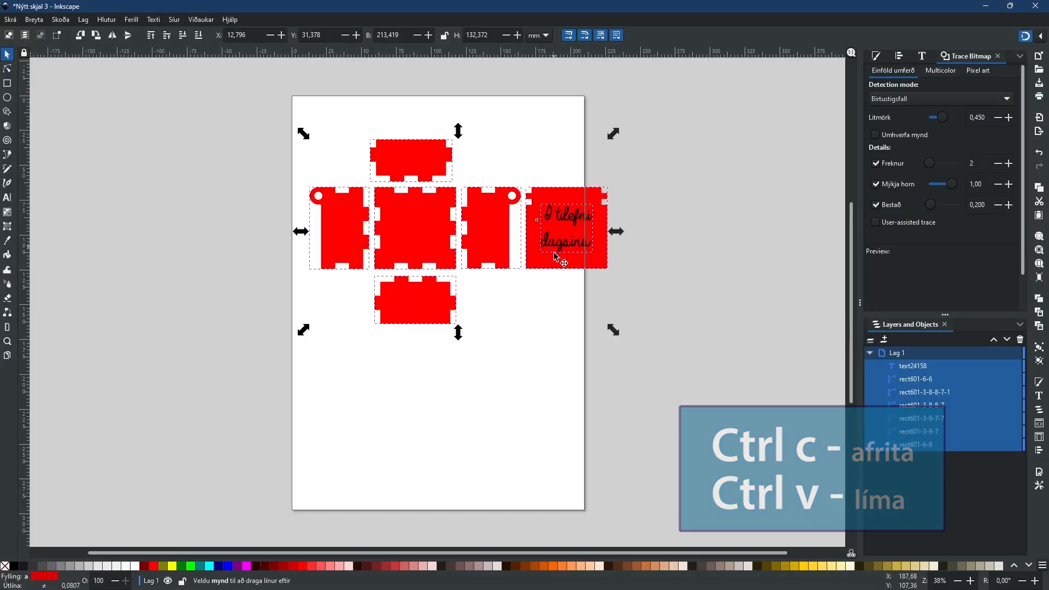
{"action": "left_click", "coordinate": [527, 328]}
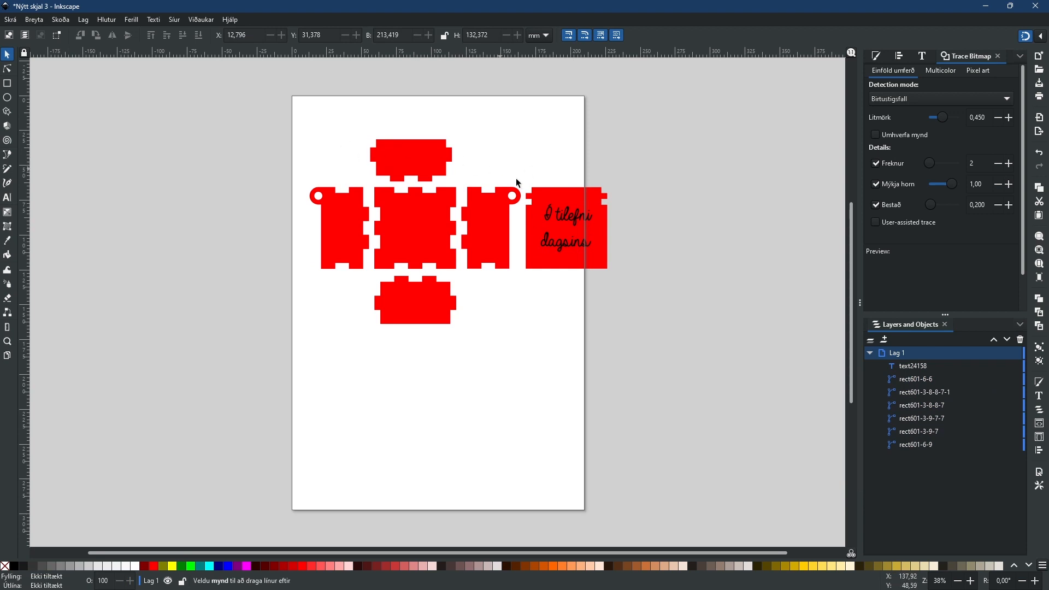
Step: Move the lid and its lettering beneath the lowest panel, and nudge the central square panel down close to the panel below it
{"action": "left_click_drag", "start_coordinate": [523, 169], "coordinate": [640, 290]}
{"action": "left_click_drag", "start_coordinate": [563, 206], "coordinate": [413, 347]}
{"action": "left_click", "coordinate": [405, 237]}
{"action": "key", "text": "Right"}
{"action": "key", "text": "Down"}
{"action": "key", "text": "Down"}
{"action": "key", "text": "Down"}
{"action": "key", "text": "Down"}
{"action": "key", "text": "Down"}
{"action": "key", "text": "Down"}
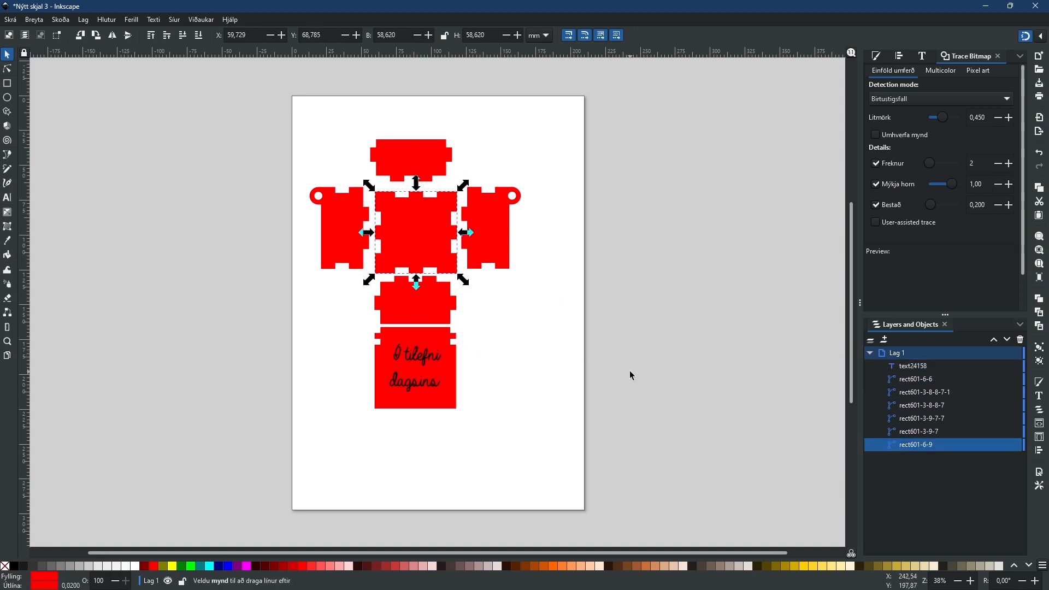
{"action": "key", "text": "Down"}
{"action": "key", "text": "Down"}
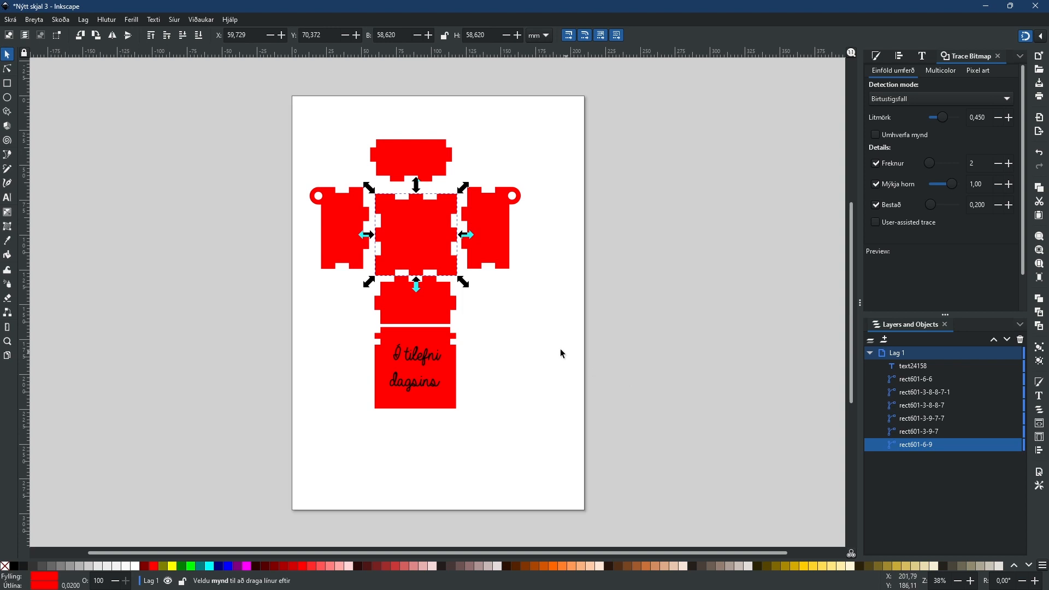
{"action": "key", "text": "Escape"}
Step: Move the topmost panel into line with the central square panel and nudge it down close above it
{"action": "left_click_drag", "start_coordinate": [400, 153], "coordinate": [405, 159]}
{"action": "key", "text": "Down"}
{"action": "key", "text": "Down"}
{"action": "key", "text": "Down"}
{"action": "key", "text": "Down"}
{"action": "key", "text": "Down"}
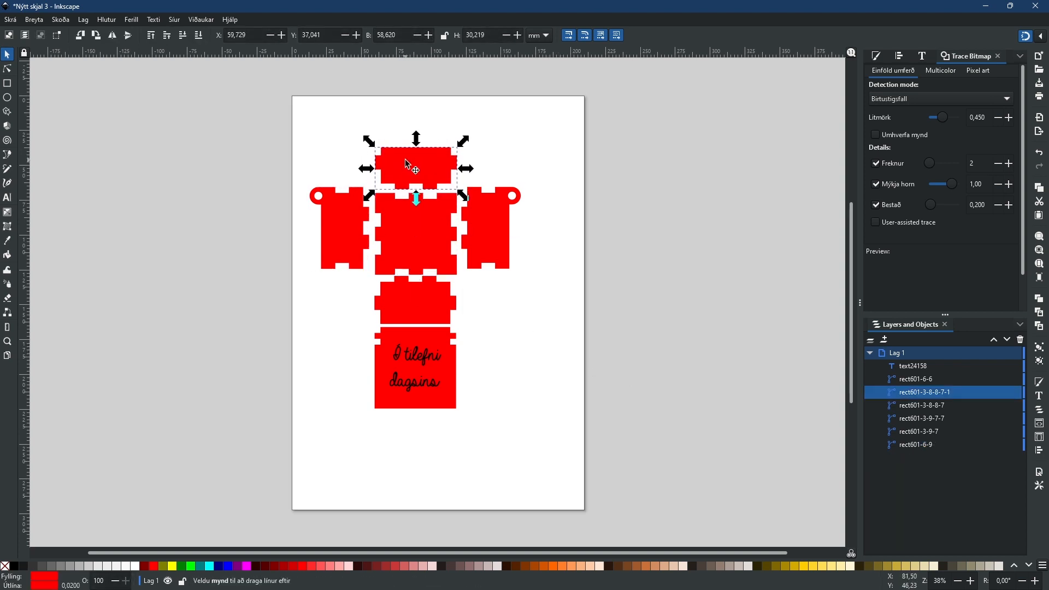
Step: Rotate the left hinge panel 90° clockwise and place it at the top of the panel column
{"action": "left_click", "coordinate": [352, 226]}
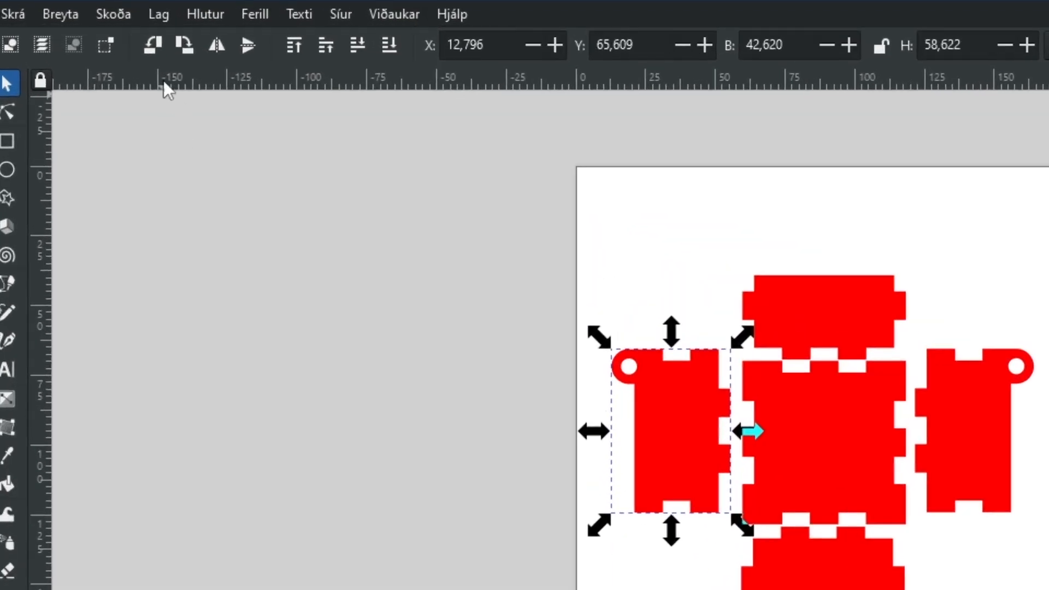
{"action": "left_click", "coordinate": [184, 46]}
{"action": "left_click_drag", "start_coordinate": [599, 424], "coordinate": [771, 161]}
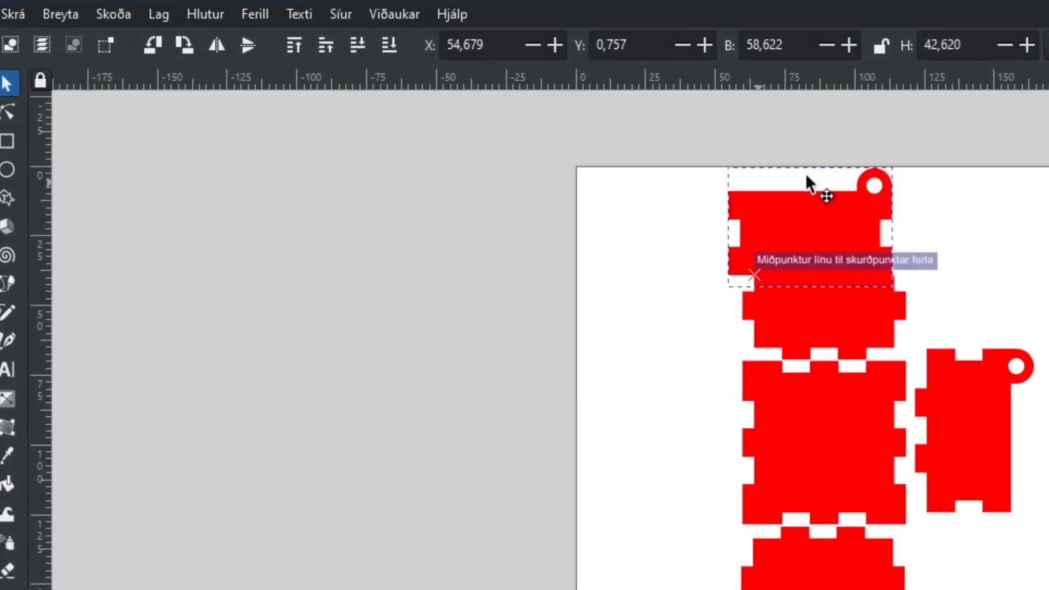
{"action": "left_click_drag", "start_coordinate": [412, 97], "coordinate": [404, 100]}
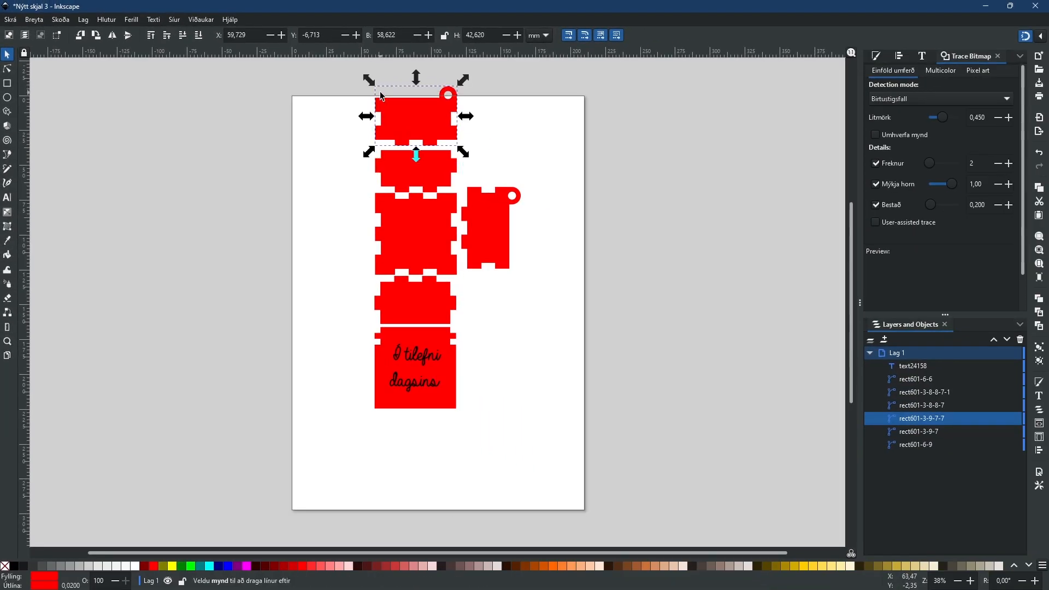
Step: Rotate the right hinge panel 90° clockwise, place it just below the lettered lid with a small gap, and clear the selection
{"action": "left_click", "coordinate": [476, 228]}
{"action": "left_click", "coordinate": [97, 36]}
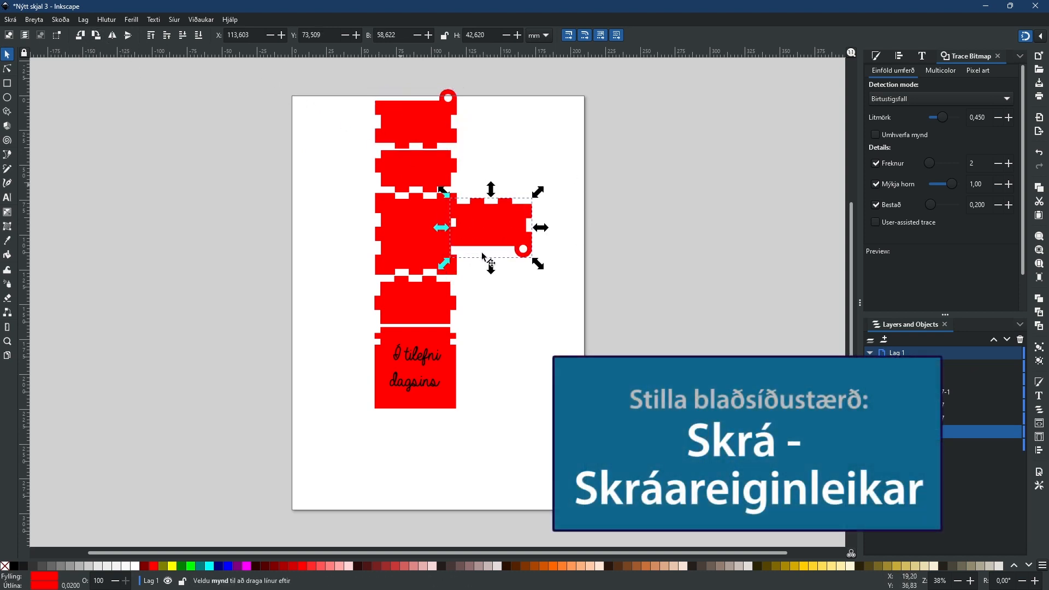
{"action": "left_click_drag", "start_coordinate": [493, 229], "coordinate": [417, 448]}
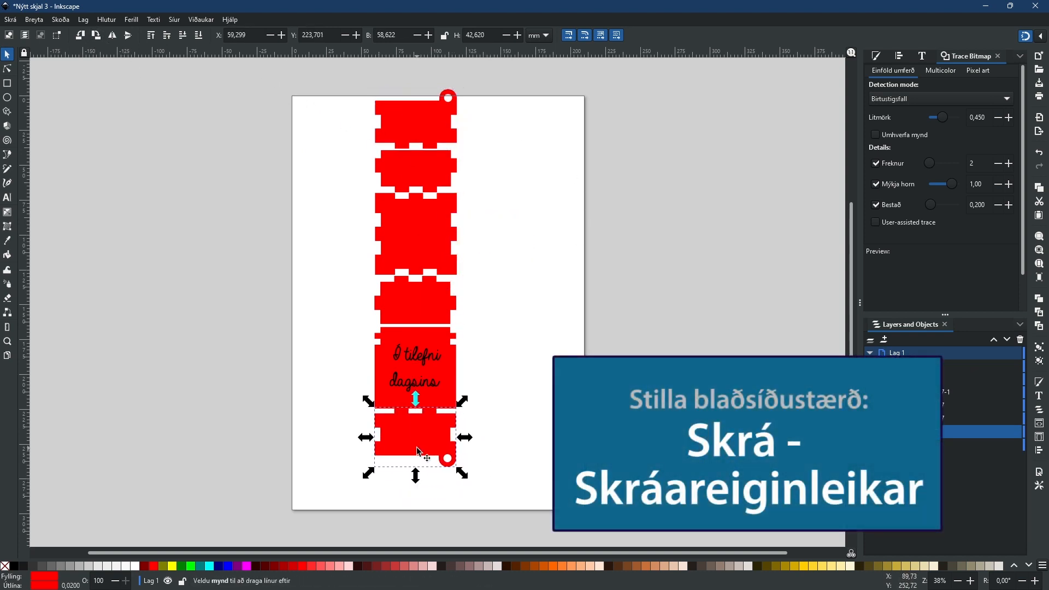
{"action": "key", "text": "Down"}
{"action": "key", "text": "Down"}
{"action": "key", "text": "Down"}
{"action": "key", "text": "Down"}
{"action": "key", "text": "Down"}
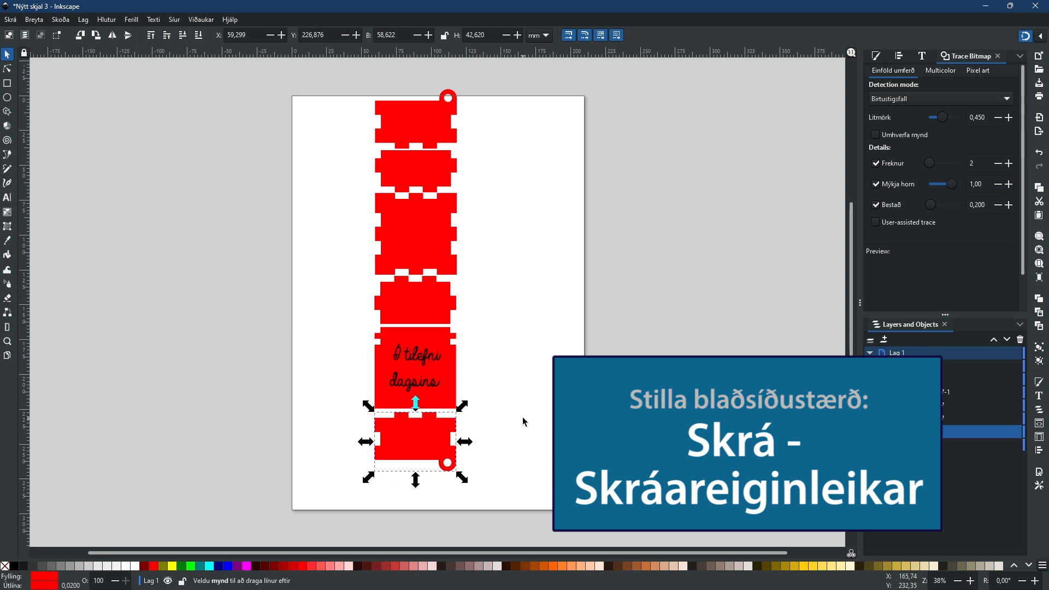
{"action": "key", "text": "Up"}
{"action": "key", "text": "Up"}
{"action": "key", "text": "Up"}
{"action": "key", "text": "Escape"}
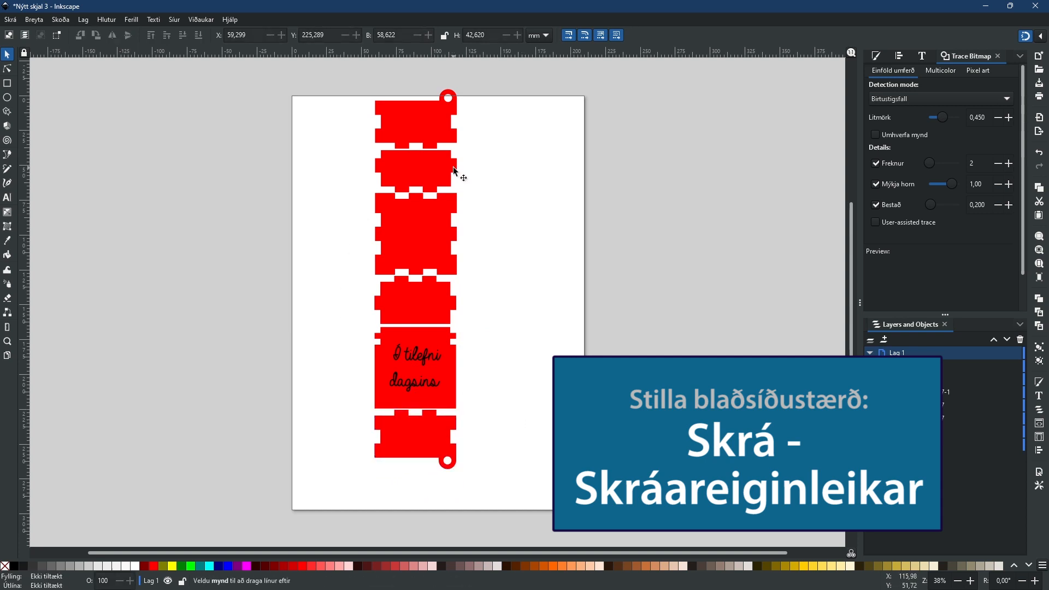
Step: Move the whole panel column with its lettering fully inside the page, toward the page's left edge
{"action": "left_click_drag", "start_coordinate": [341, 72], "coordinate": [508, 488]}
{"action": "left_click_drag", "start_coordinate": [427, 260], "coordinate": [393, 269]}
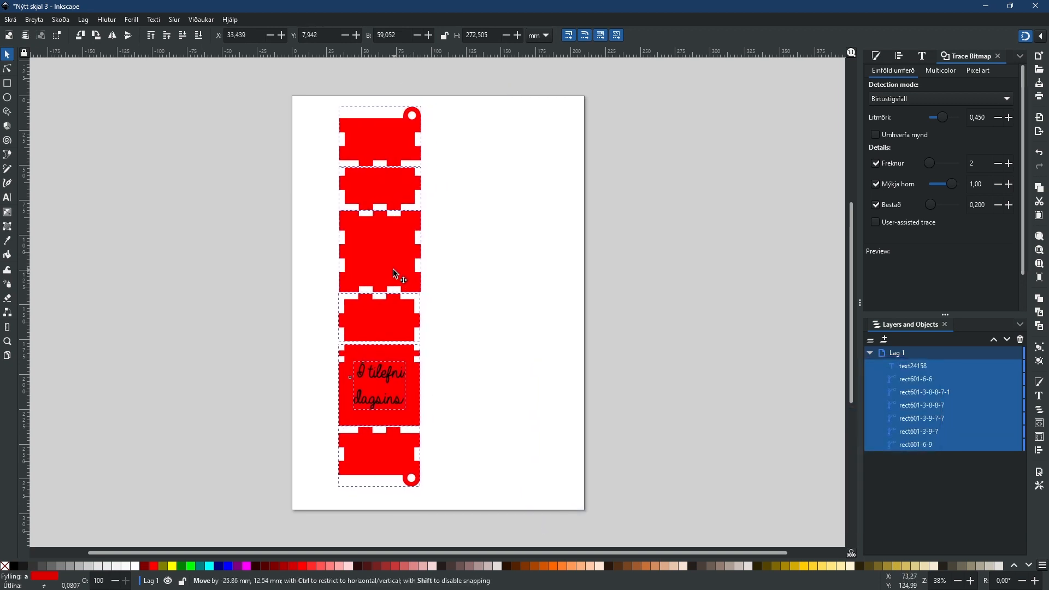
{"action": "left_click", "coordinate": [499, 247]}
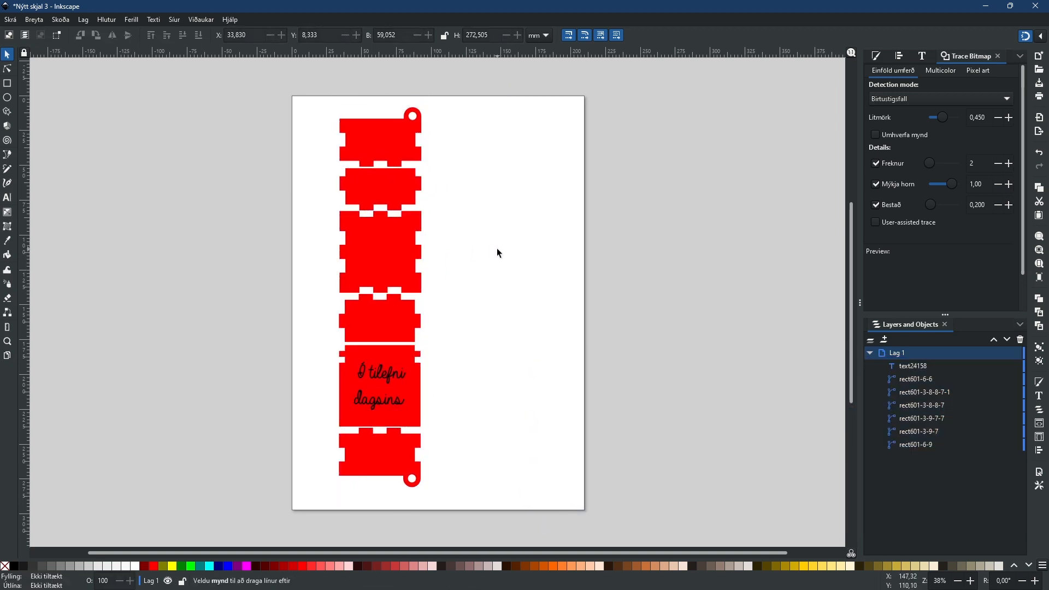
Step: Select all panels without the lettering, remove their fill and give them a flat red outline (ff0000)
{"action": "left_click_drag", "start_coordinate": [332, 97], "coordinate": [467, 509]}
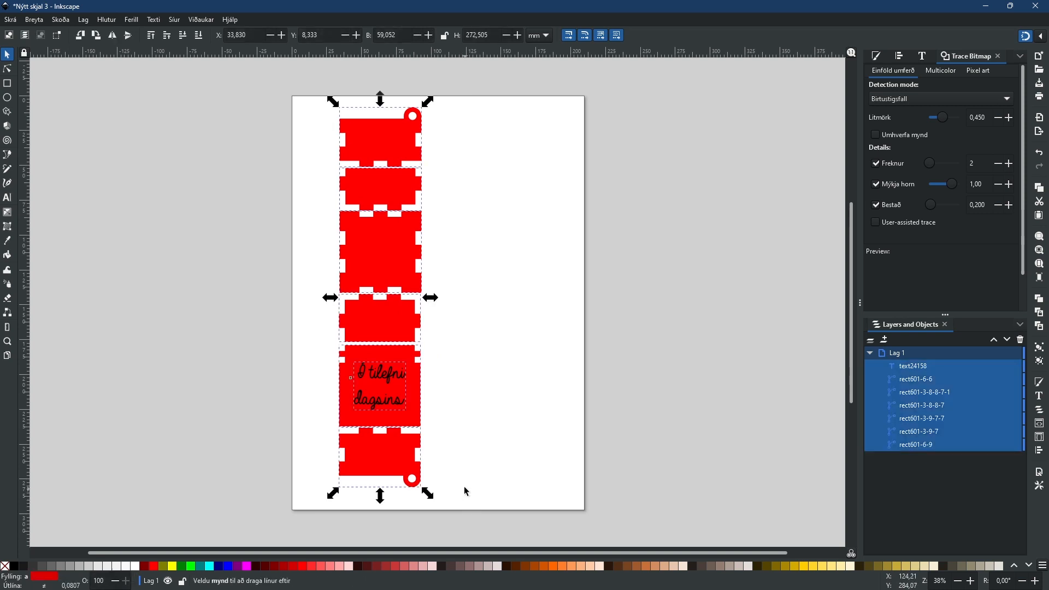
{"action": "left_click", "coordinate": [385, 376], "text": "shift"}
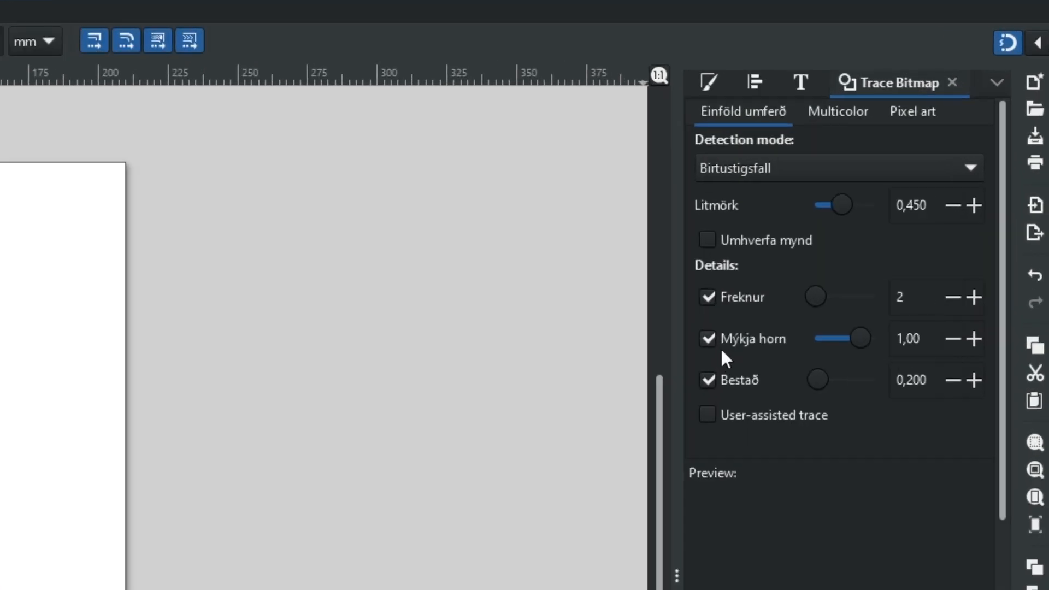
{"action": "left_click", "coordinate": [712, 84]}
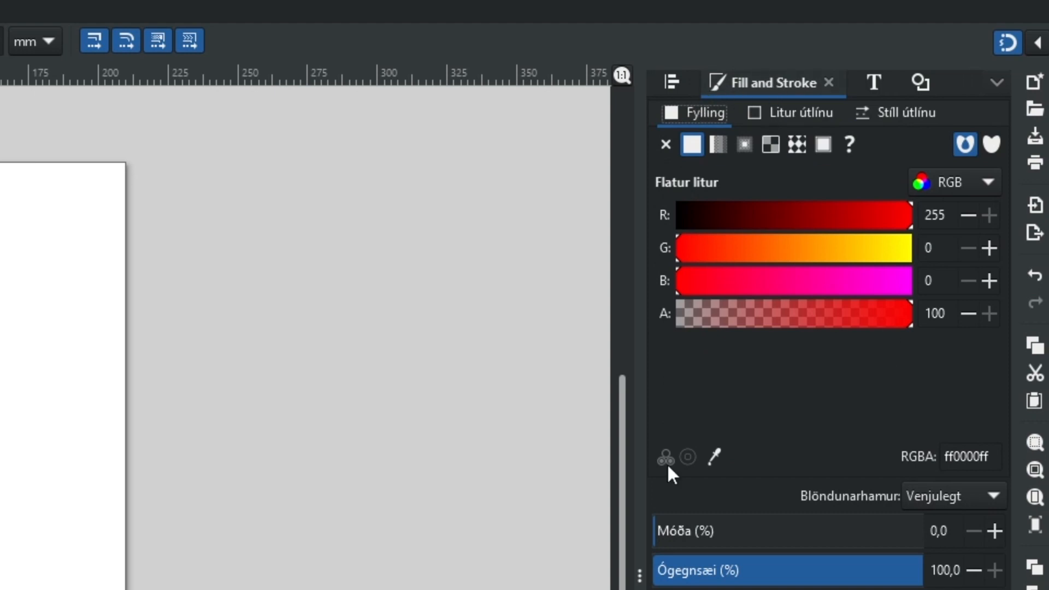
{"action": "left_click", "coordinate": [795, 113]}
{"action": "left_click", "coordinate": [691, 146]}
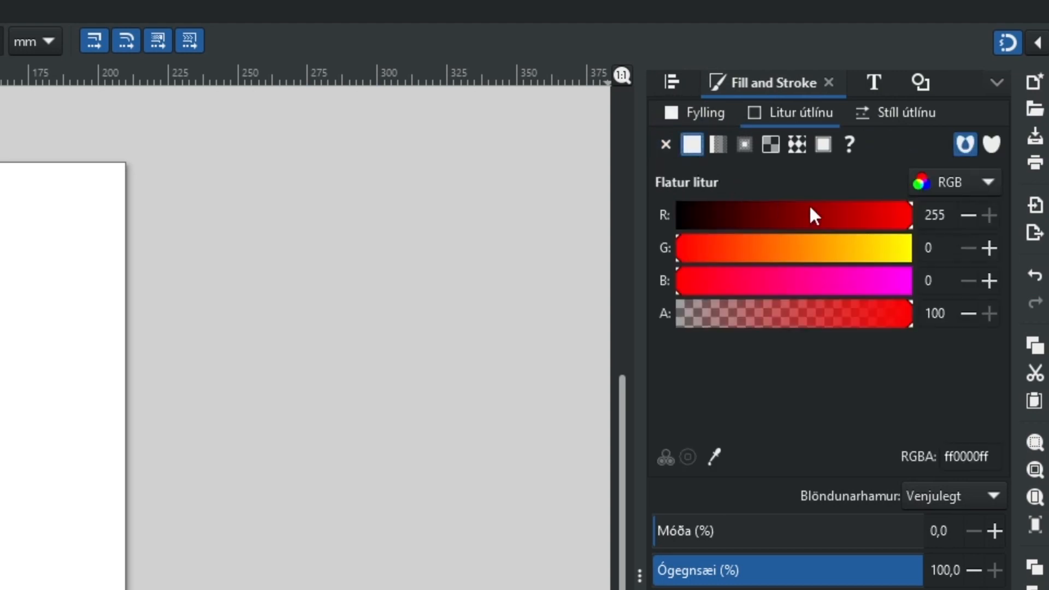
Step: Set the outline width of the selected panels to 0,020 mm
{"action": "left_click", "coordinate": [906, 113]}
{"action": "left_click", "coordinate": [911, 151]}
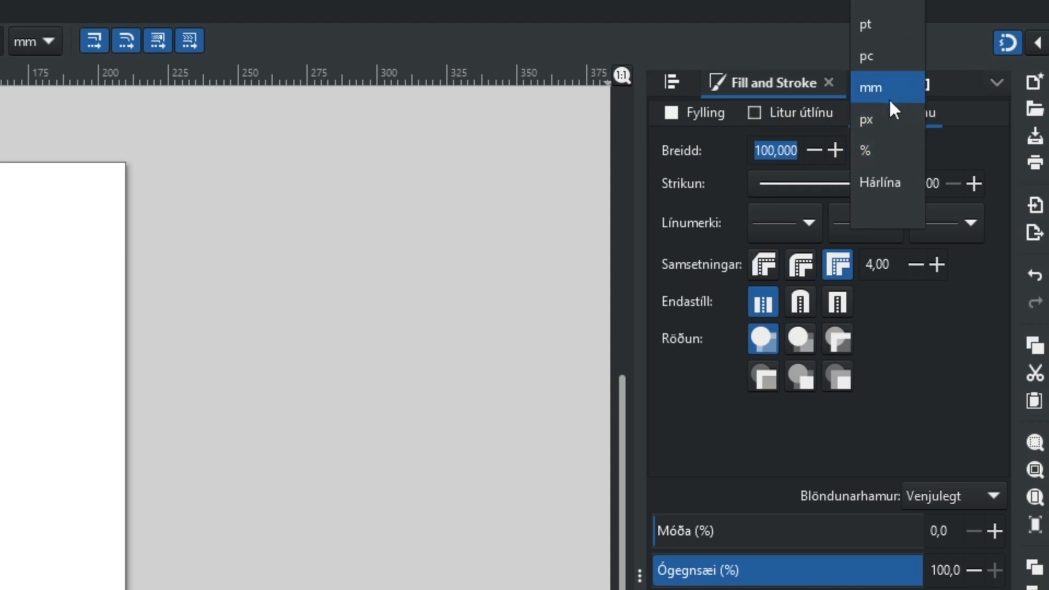
{"action": "left_click", "coordinate": [885, 90]}
{"action": "left_click", "coordinate": [891, 157]}
{"action": "left_click", "coordinate": [891, 88]}
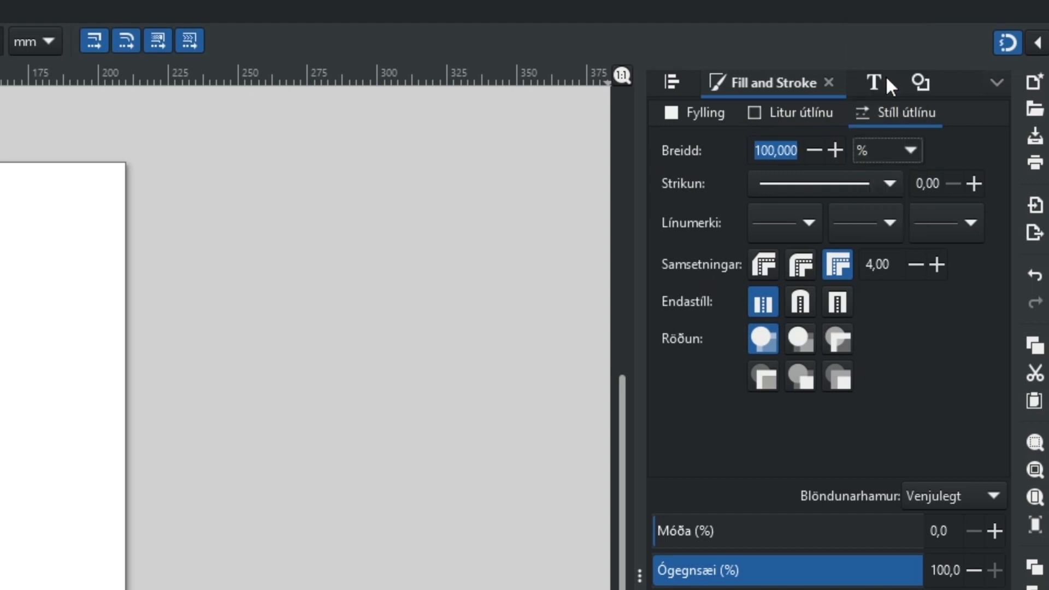
{"action": "left_click", "coordinate": [804, 150]}
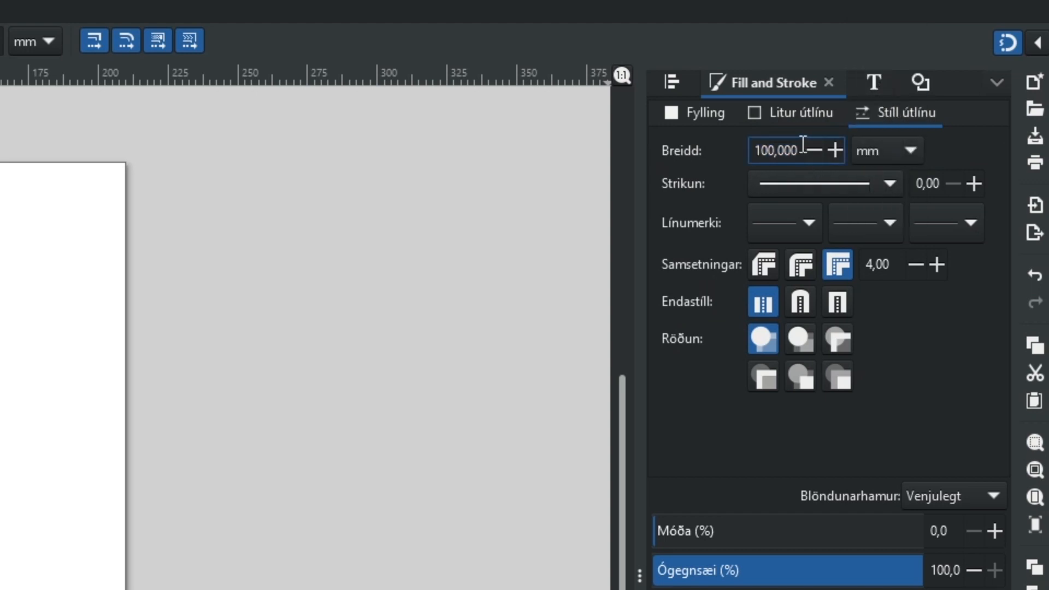
{"action": "left_click_drag", "start_coordinate": [803, 146], "coordinate": [714, 163]}
{"action": "type", "text": "0,020"}
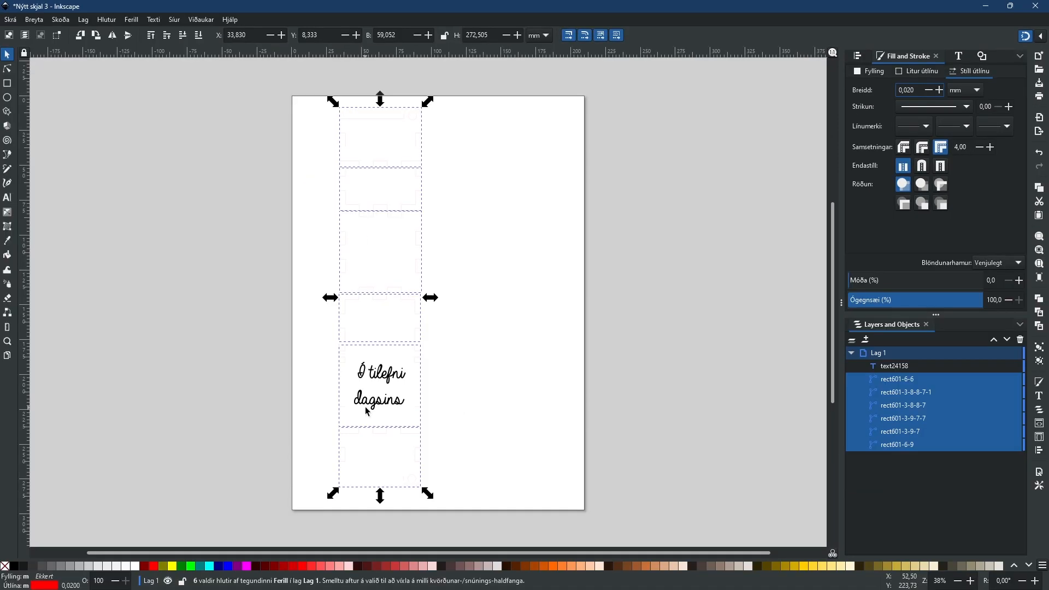
Step: Edit the lettered lid's nodes and collapse the stray line at its right edge by moving the line's inner node onto the edge
{"action": "scroll", "coordinate": [402, 408], "scroll_direction": "up", "scroll_amount": 3, "text": "ctrl"}
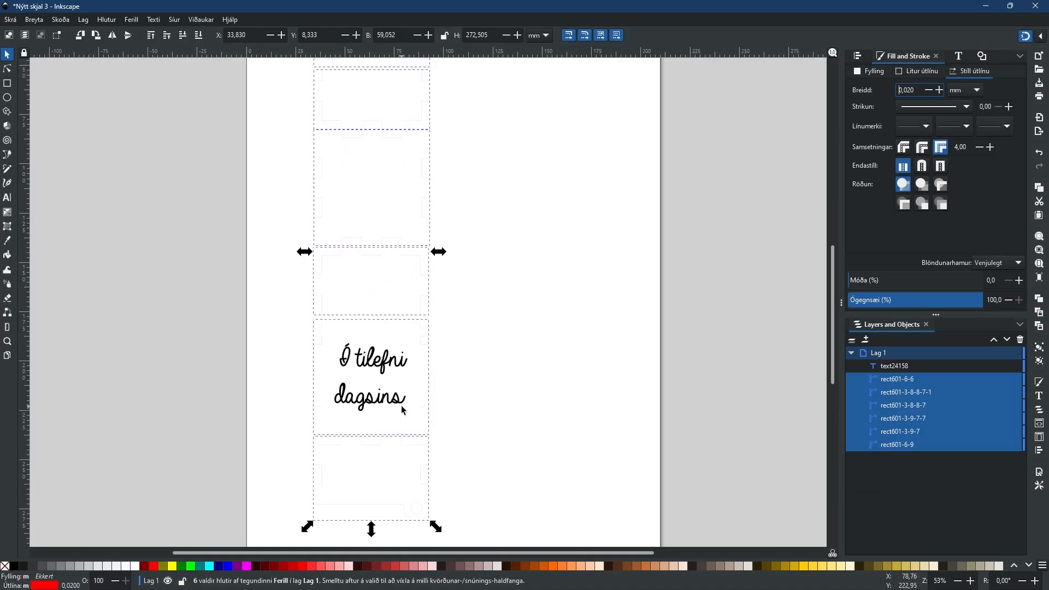
{"action": "scroll", "coordinate": [348, 431], "scroll_direction": "up", "scroll_amount": 2, "text": "ctrl"}
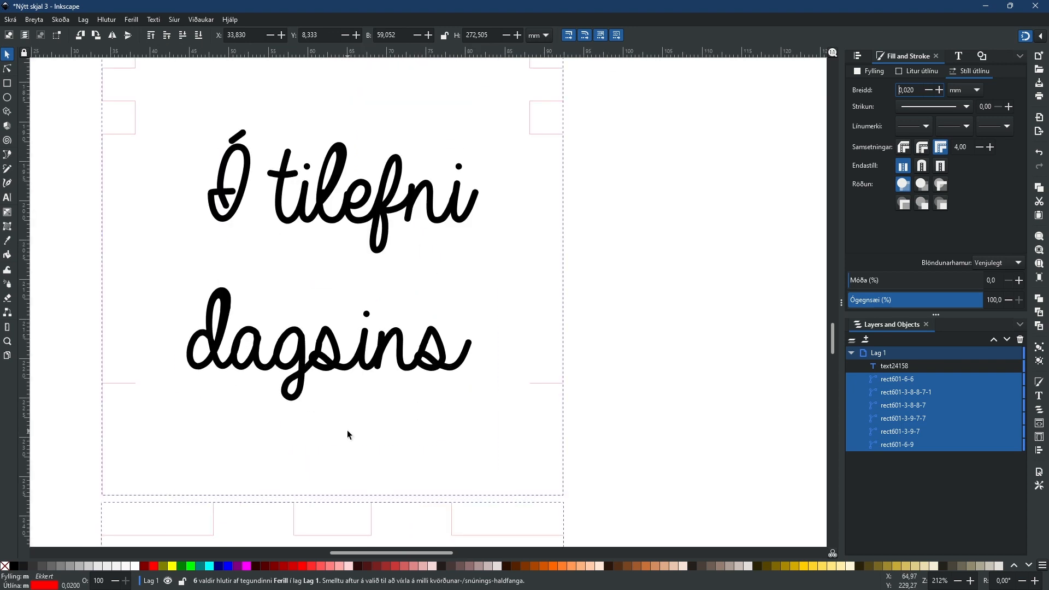
{"action": "scroll", "coordinate": [417, 391], "scroll_direction": "up", "scroll_amount": 1, "text": "ctrl"}
{"action": "scroll", "coordinate": [418, 389], "scroll_direction": "up", "scroll_amount": 1, "text": "ctrl"}
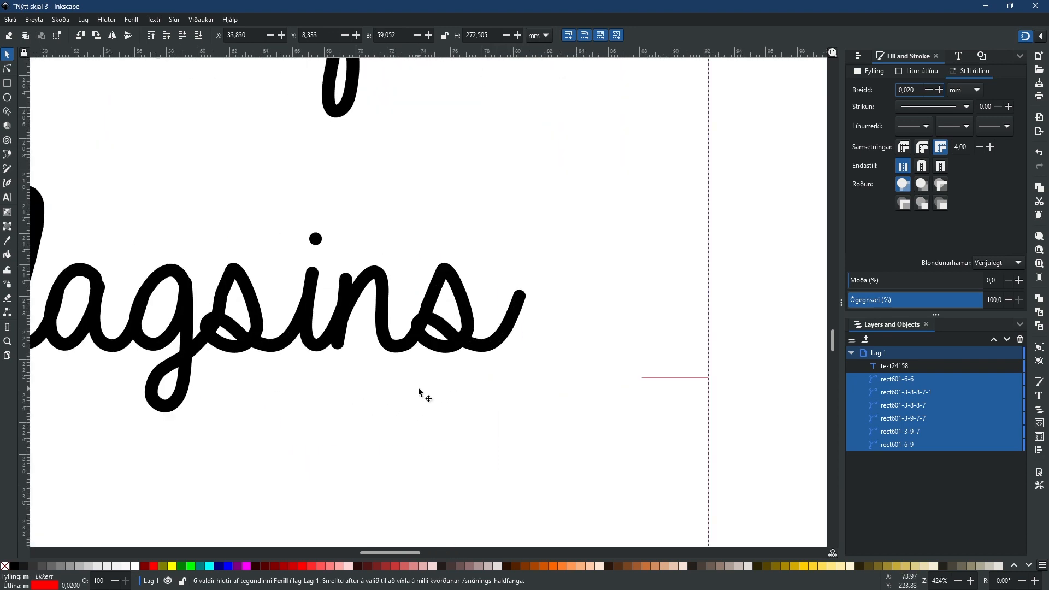
{"action": "scroll", "coordinate": [419, 389], "scroll_direction": "down", "scroll_amount": 2, "text": "ctrl"}
{"action": "left_click", "coordinate": [641, 328]}
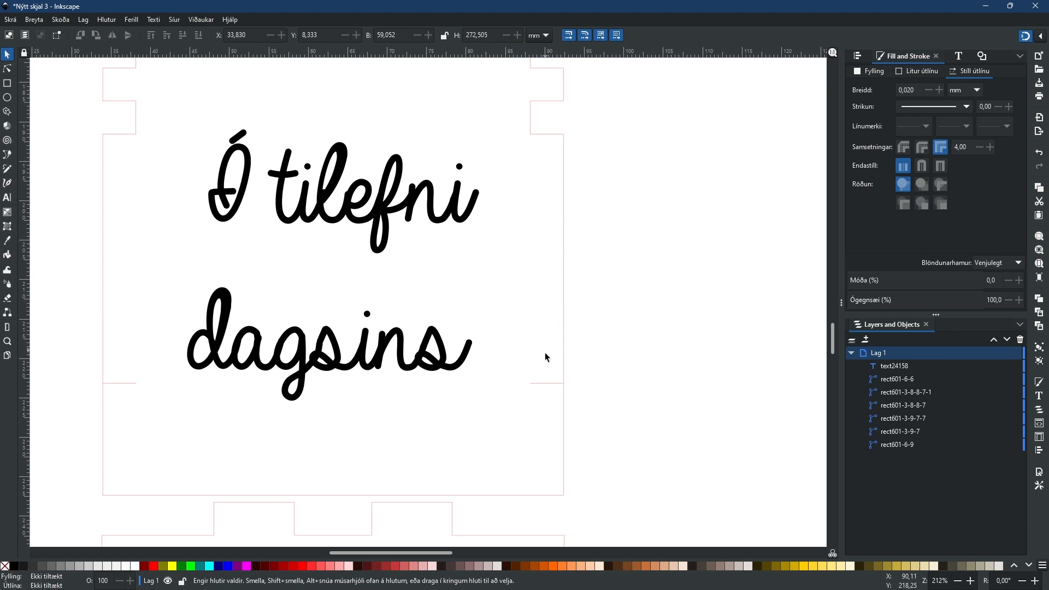
{"action": "left_click", "coordinate": [547, 389]}
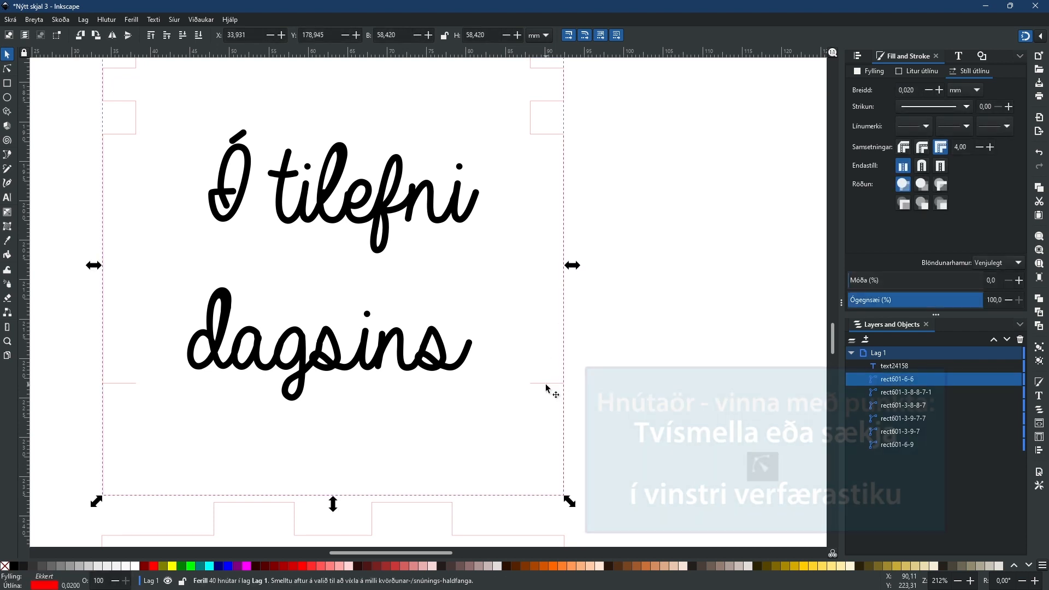
{"action": "double_click", "coordinate": [546, 390]}
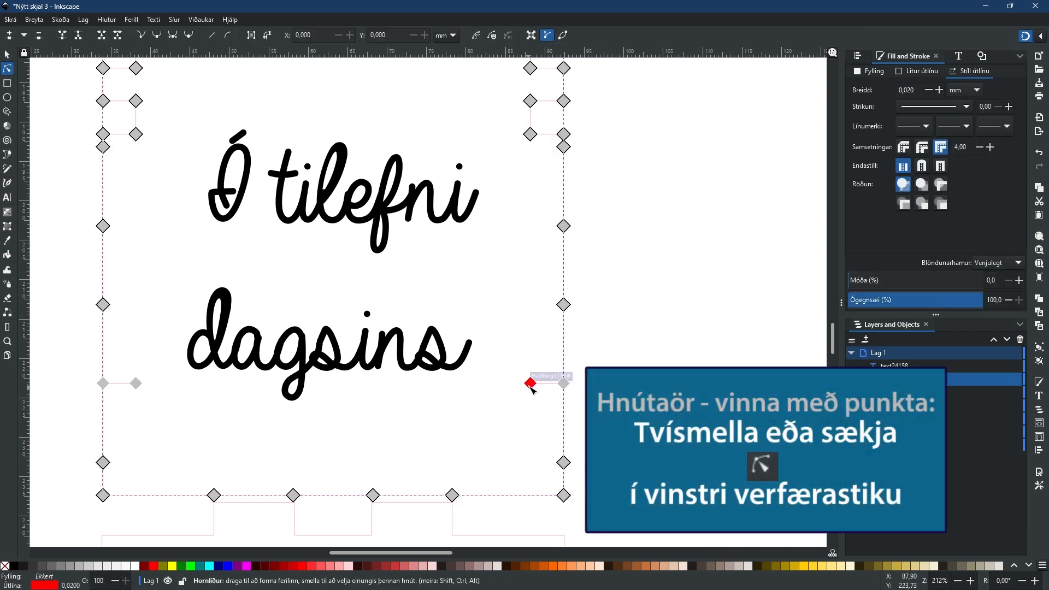
{"action": "left_click", "coordinate": [531, 386]}
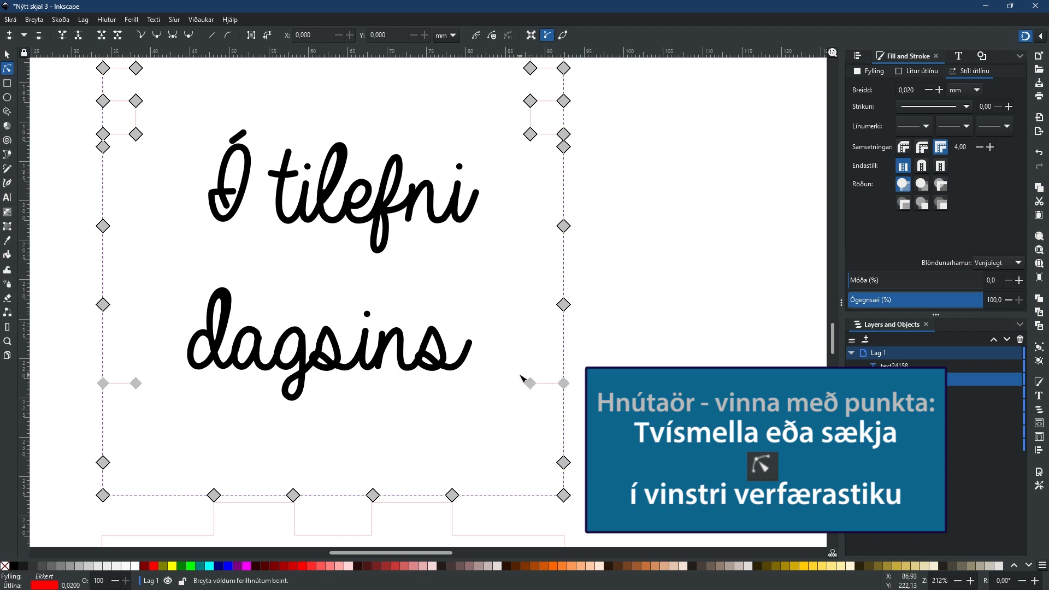
{"action": "left_click_drag", "start_coordinate": [534, 389], "coordinate": [564, 386]}
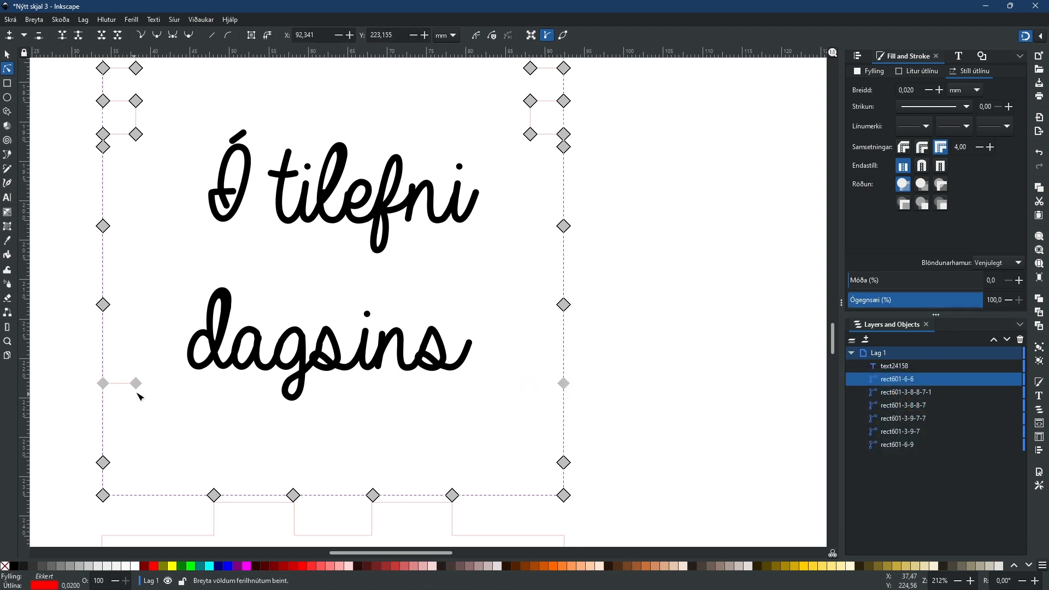
Step: Delete the inner end nodes of the stray line at the lettered lid's left edge, then clear the selection
{"action": "left_click", "coordinate": [136, 383]}
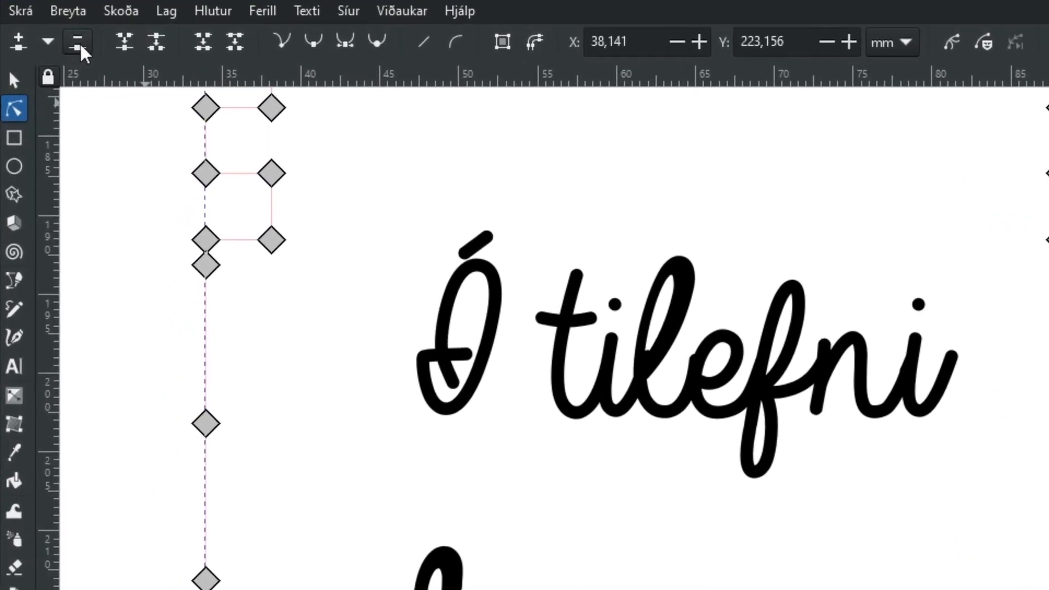
{"action": "left_click", "coordinate": [79, 42]}
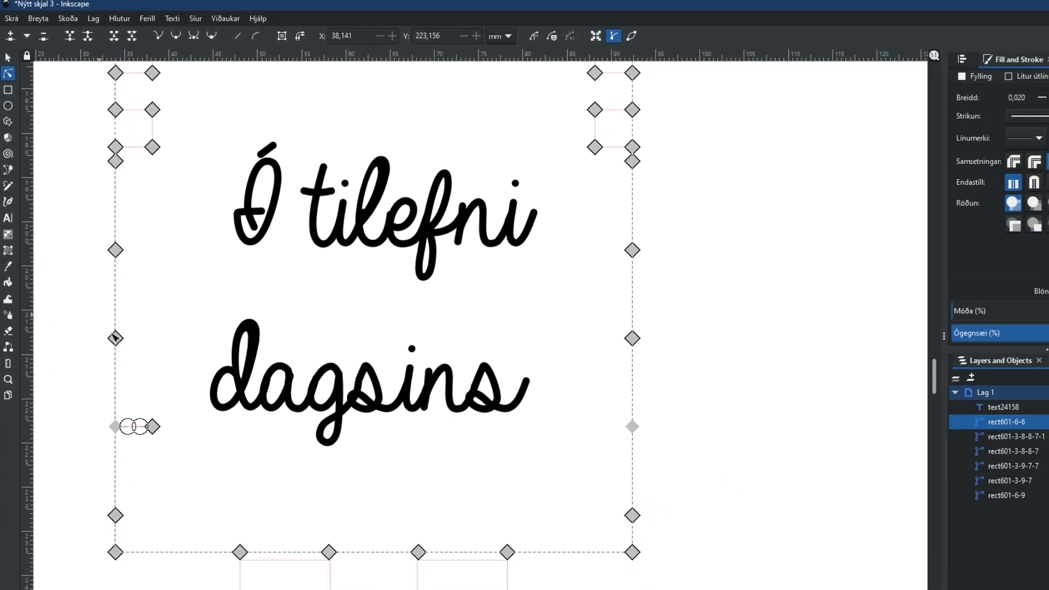
{"action": "left_click", "coordinate": [137, 383]}
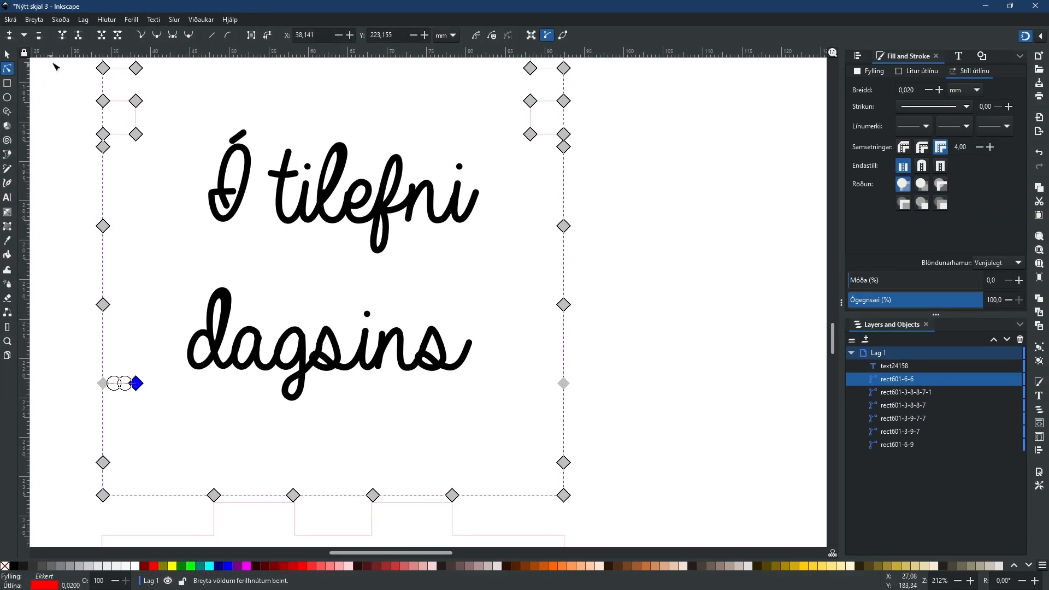
{"action": "key", "text": "Delete"}
{"action": "scroll", "coordinate": [134, 385], "scroll_direction": "up", "scroll_amount": 4}
{"action": "left_click_drag", "start_coordinate": [121, 466], "coordinate": [424, 396]}
{"action": "left_click_drag", "start_coordinate": [437, 306], "coordinate": [321, 303]}
{"action": "left_click_drag", "start_coordinate": [475, 307], "coordinate": [319, 302]}
{"action": "scroll", "coordinate": [462, 302], "scroll_direction": "down", "scroll_amount": 4}
{"action": "scroll", "coordinate": [461, 303], "scroll_direction": "down", "scroll_amount": 3}
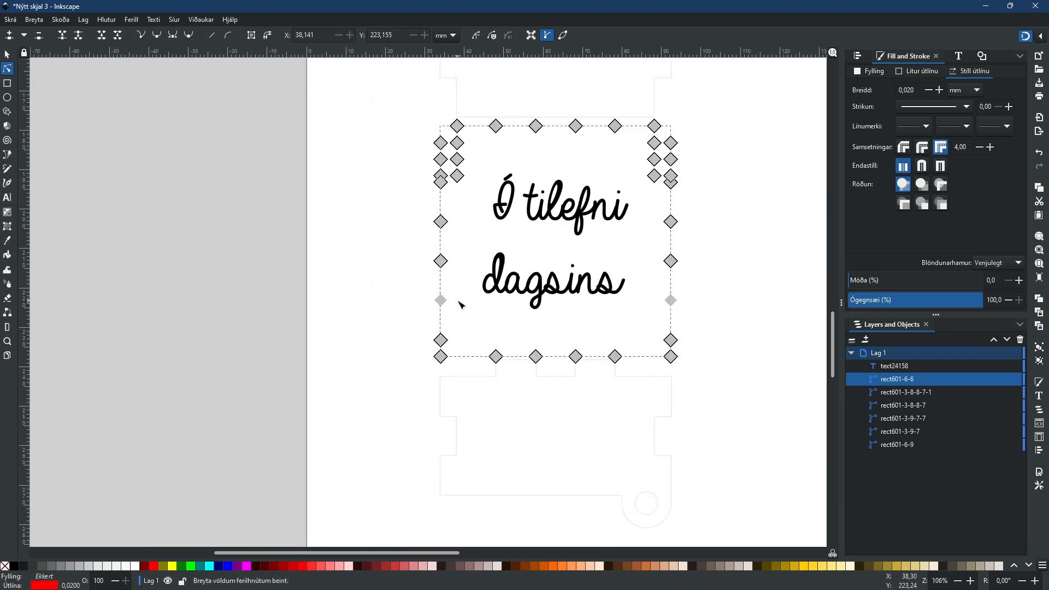
{"action": "left_click", "coordinate": [8, 55]}
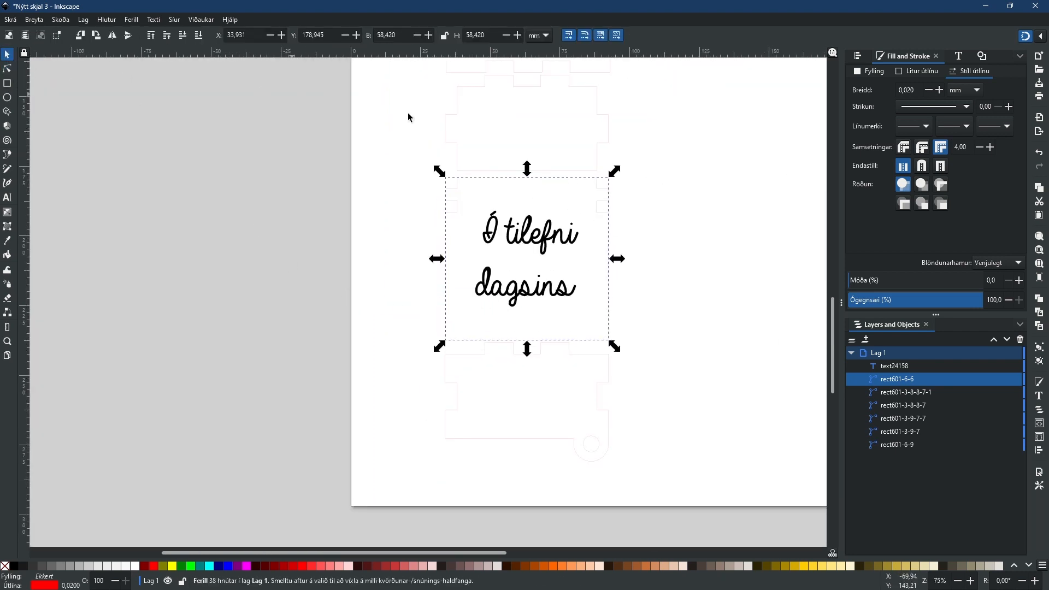
{"action": "left_click", "coordinate": [696, 216]}
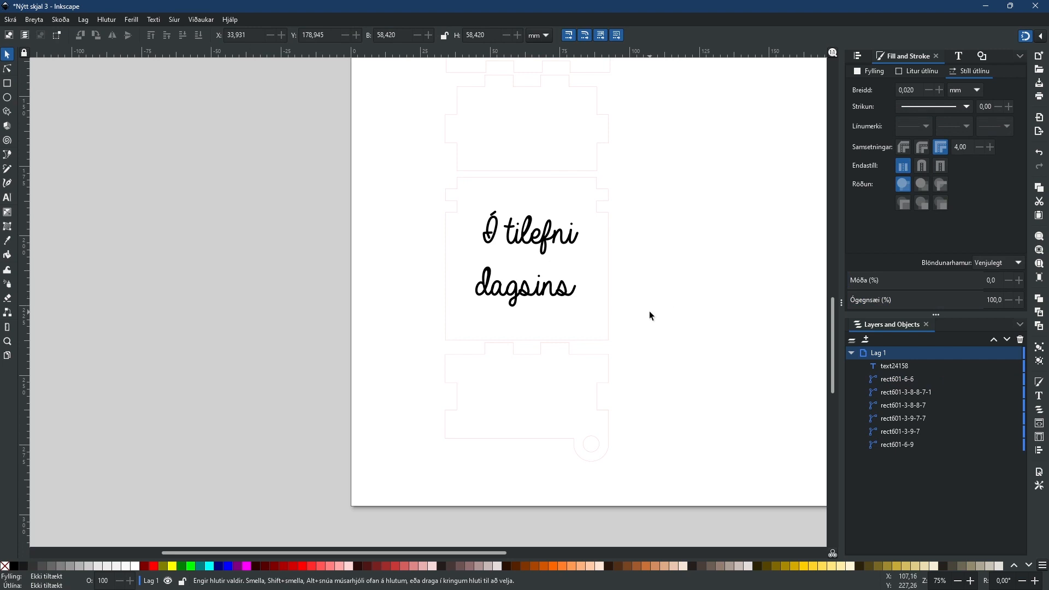
Step: Save the document to the Desktop in Portable Document Format as kassi 1 skurdur.pdf
{"action": "scroll", "coordinate": [649, 311], "scroll_direction": "up", "scroll_amount": 10}
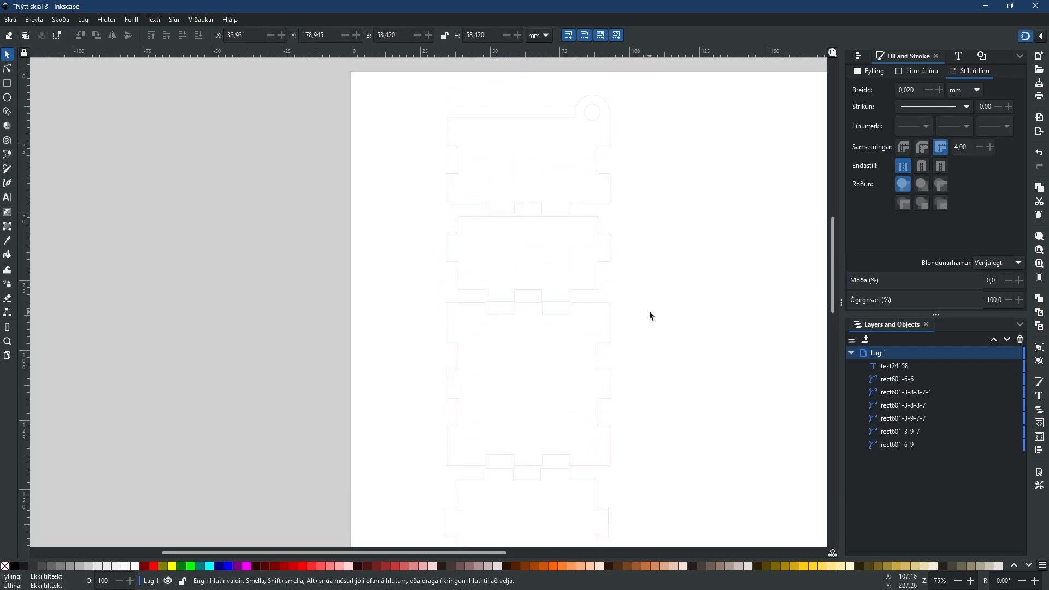
{"action": "scroll", "coordinate": [649, 316], "scroll_direction": "down", "scroll_amount": 5}
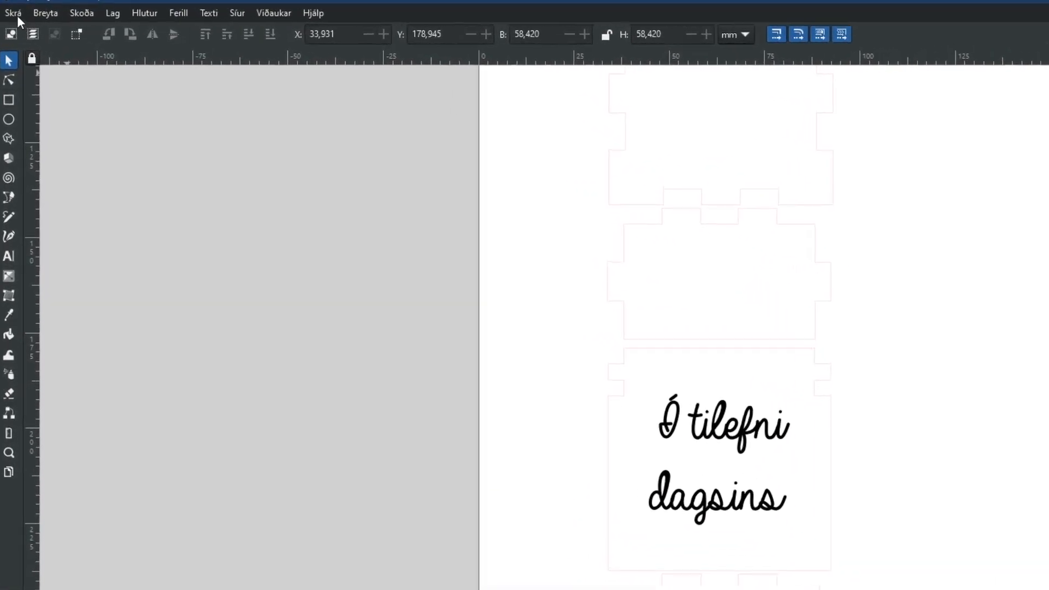
{"action": "left_click", "coordinate": [17, 16]}
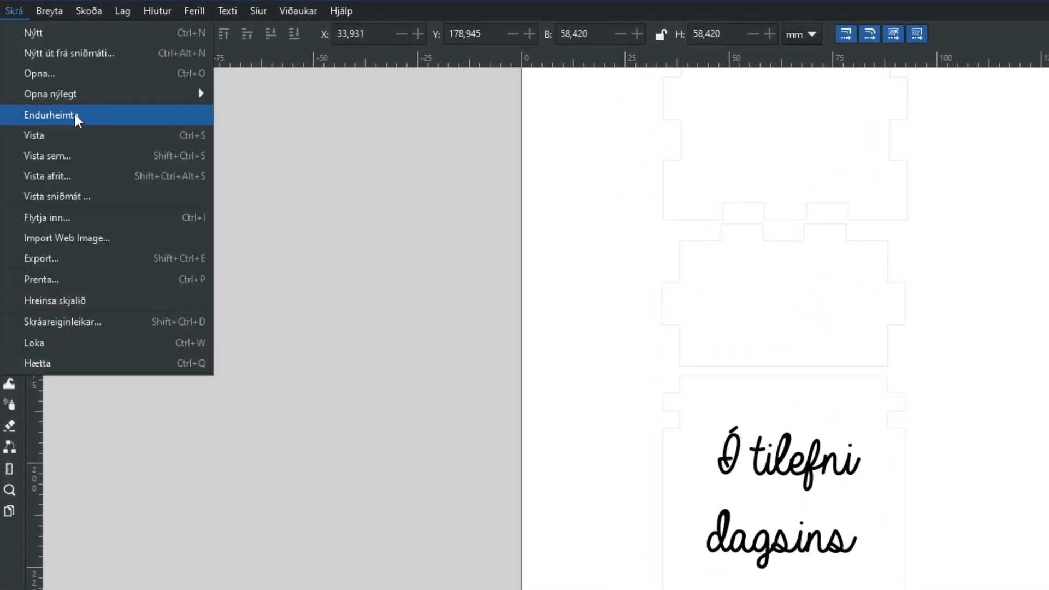
{"action": "left_click", "coordinate": [75, 136]}
{"action": "left_click", "coordinate": [235, 313]}
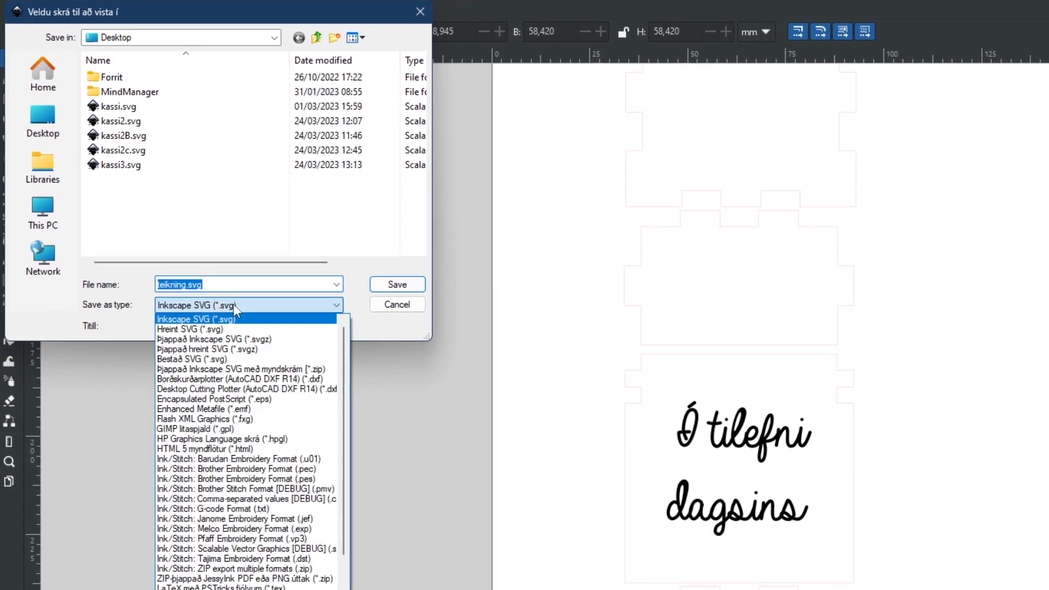
{"action": "scroll", "coordinate": [235, 437], "scroll_direction": "down", "scroll_amount": 2}
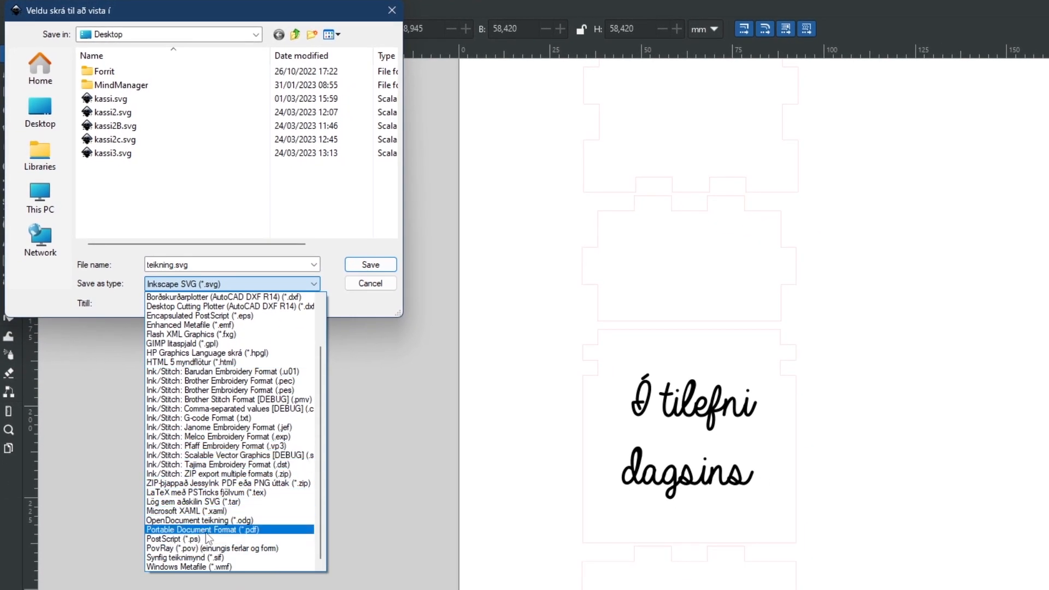
{"action": "left_click", "coordinate": [228, 532]}
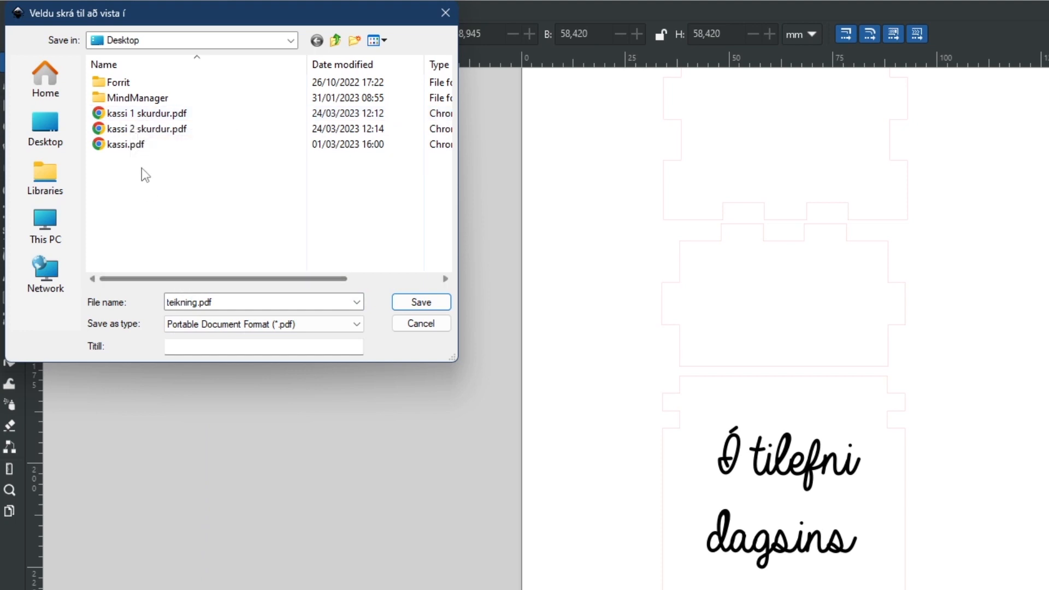
{"action": "left_click", "coordinate": [140, 113]}
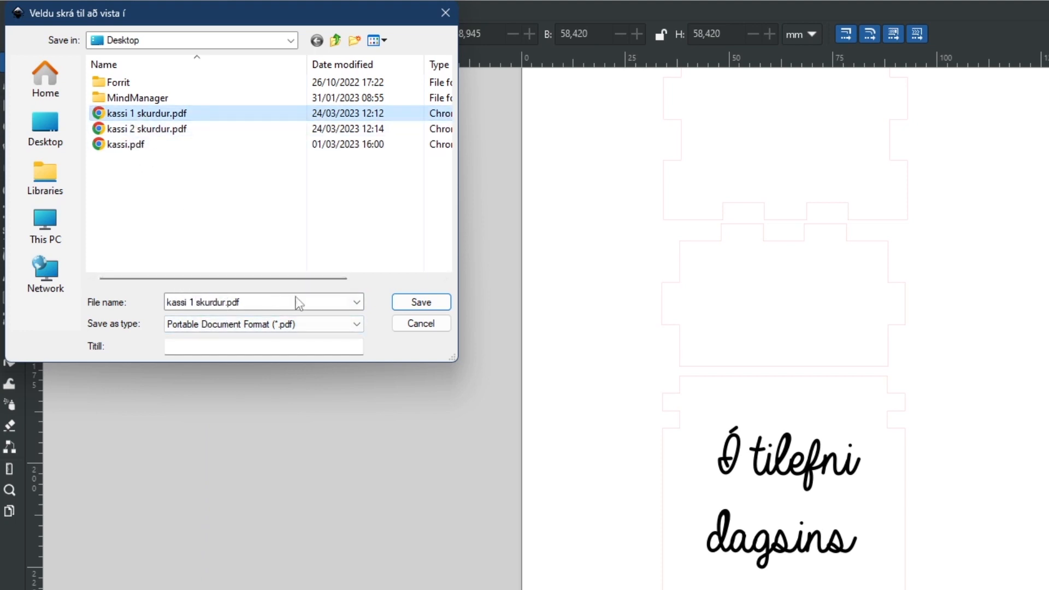
{"action": "left_click", "coordinate": [224, 307]}
{"action": "left_click", "coordinate": [425, 308]}
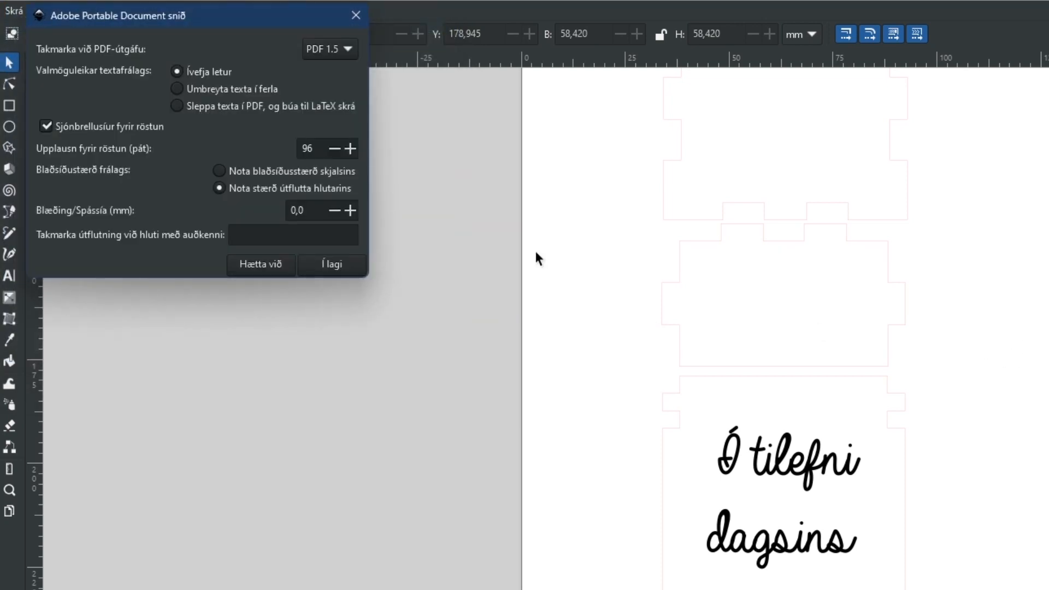
Step: Use the exported object's size (Nota stærð útflutta hlutarins) for the PDF page and replace the existing kassi 1 skurdur.pdf
{"action": "left_click_drag", "start_coordinate": [207, 12], "coordinate": [370, 205]}
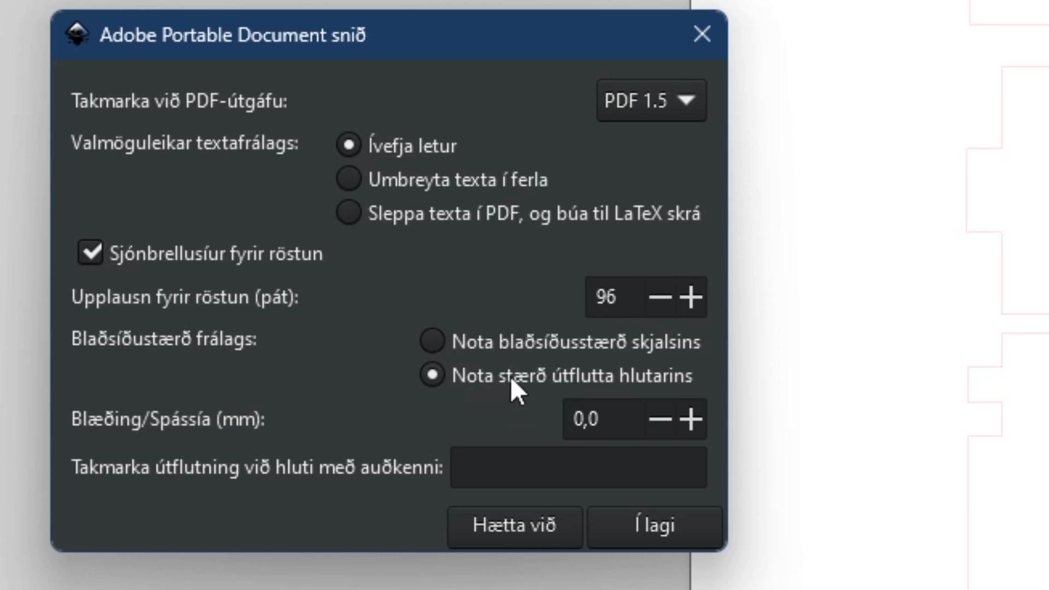
{"action": "left_click", "coordinate": [503, 348]}
{"action": "left_click", "coordinate": [516, 381]}
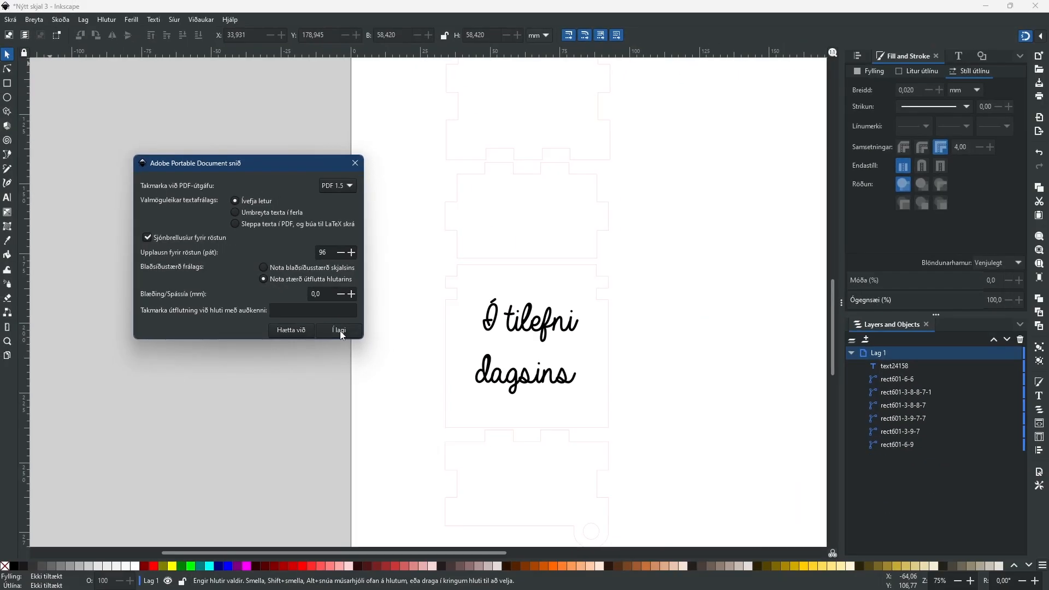
{"action": "left_click", "coordinate": [659, 524]}
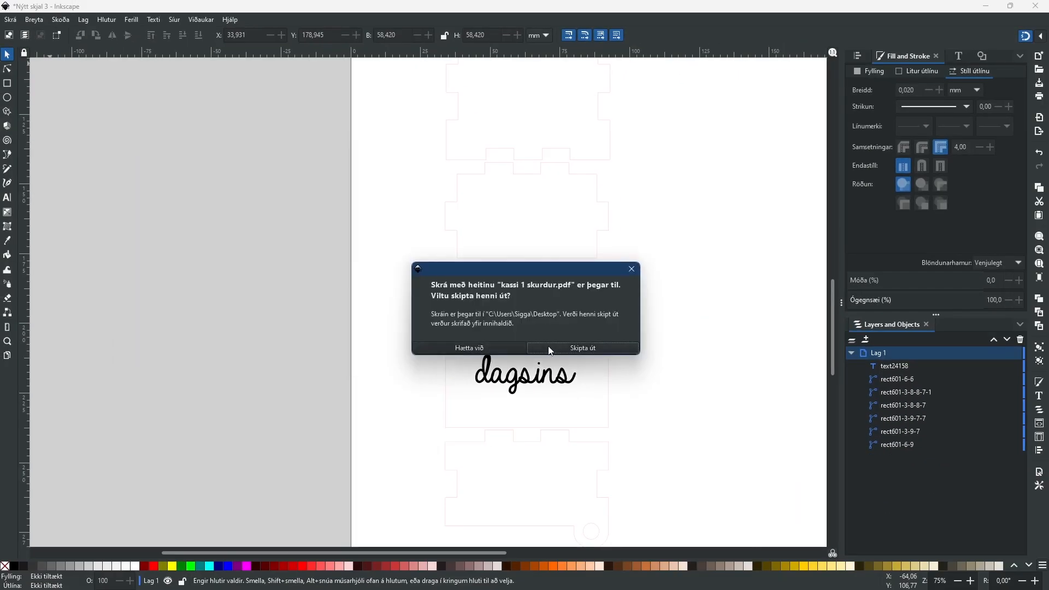
{"action": "left_click", "coordinate": [563, 352]}
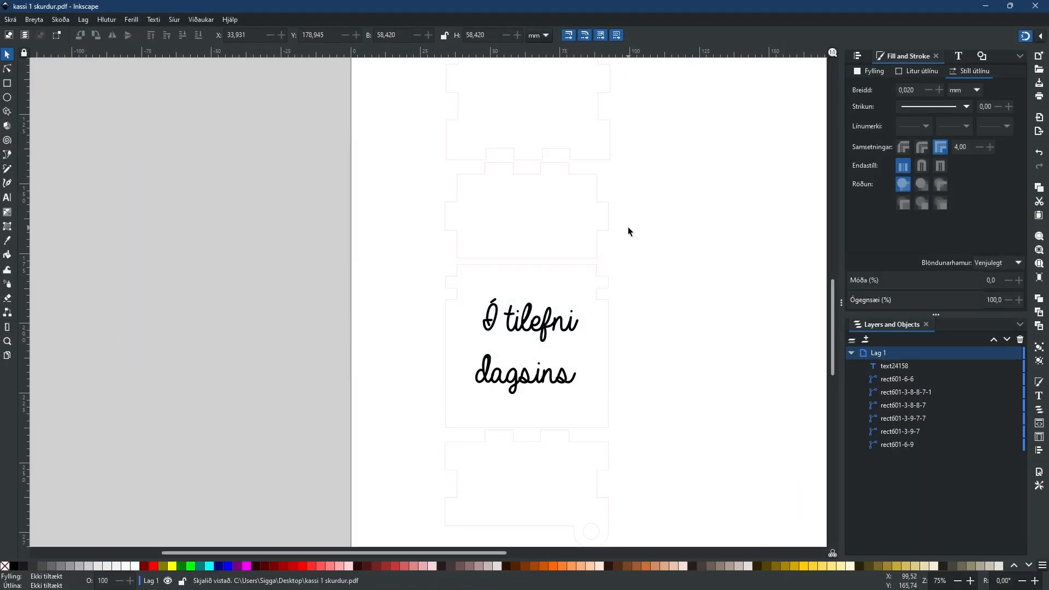
{"action": "scroll", "coordinate": [573, 243], "scroll_direction": "down", "scroll_amount": 3}
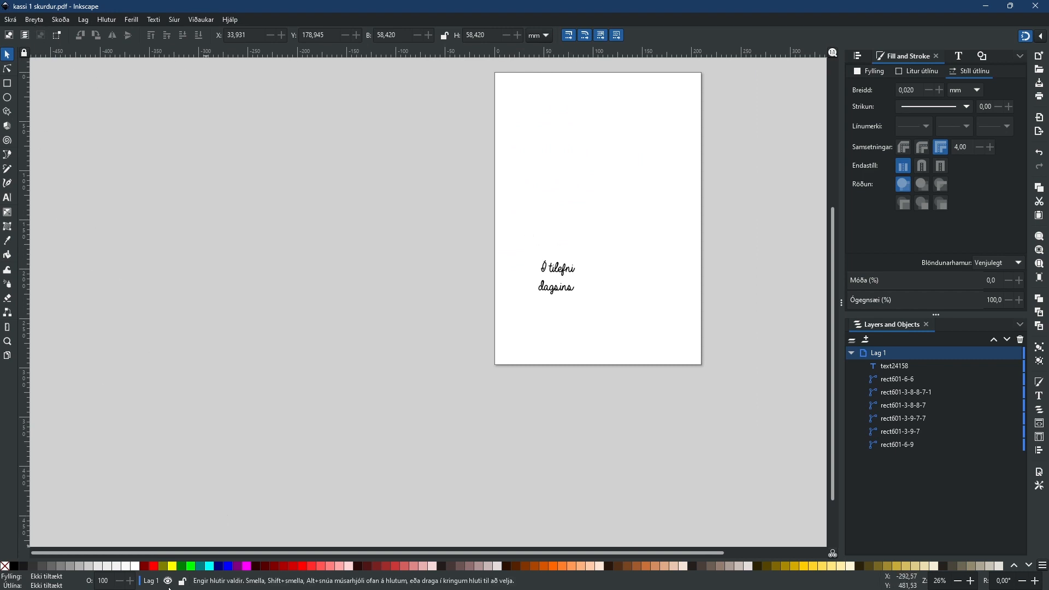
Step: Copy all panels of the flower-lid box from kassi3.svg and paste them into a new document
{"action": "mouse_move", "coordinate": [217, 583]}
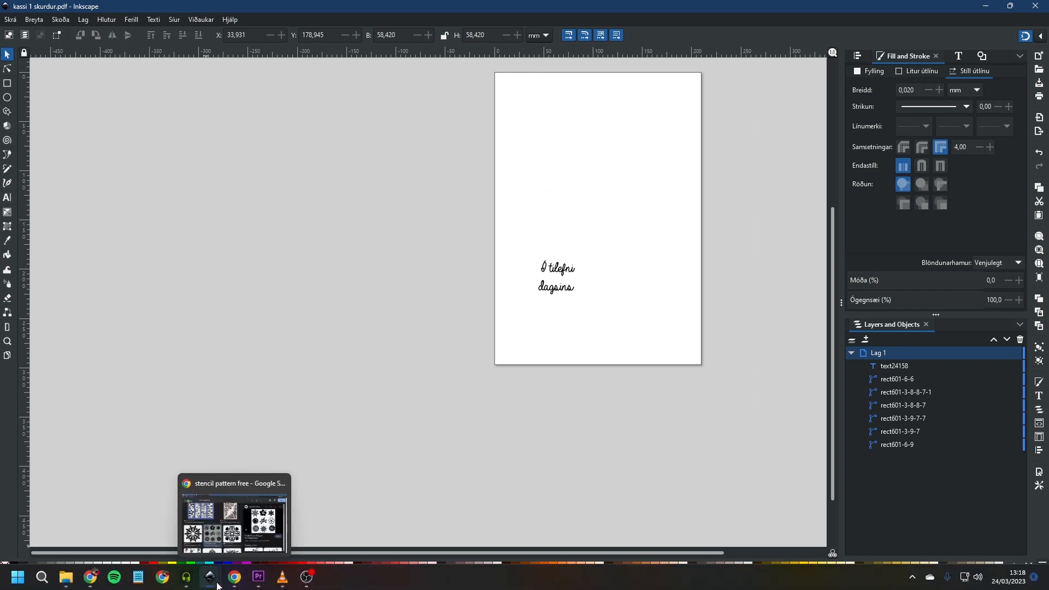
{"action": "left_click", "coordinate": [44, 541]}
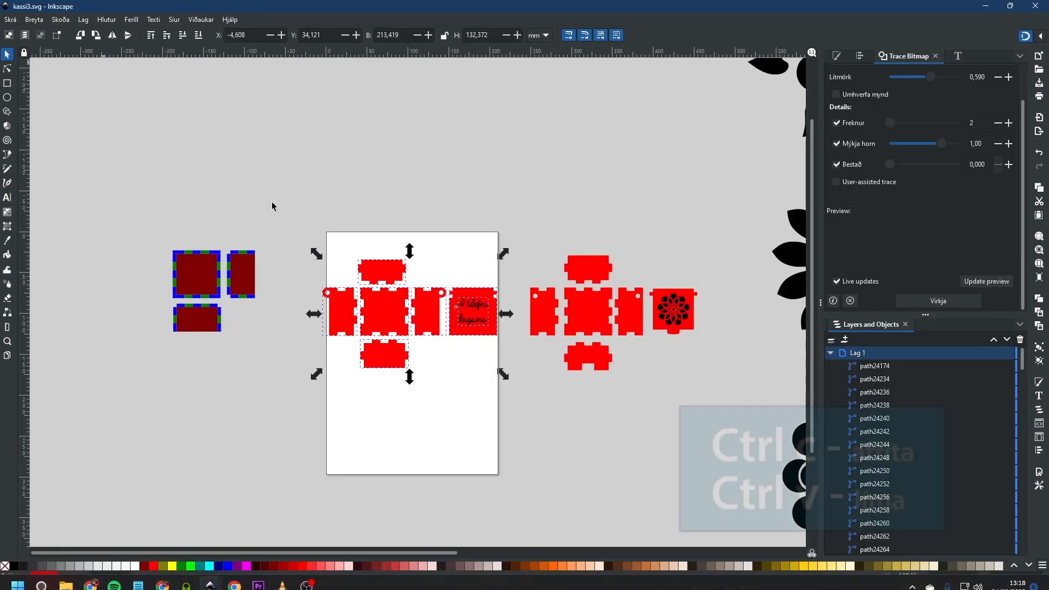
{"action": "left_click_drag", "start_coordinate": [510, 215], "coordinate": [759, 403]}
{"action": "key", "text": "ctrl+c"}
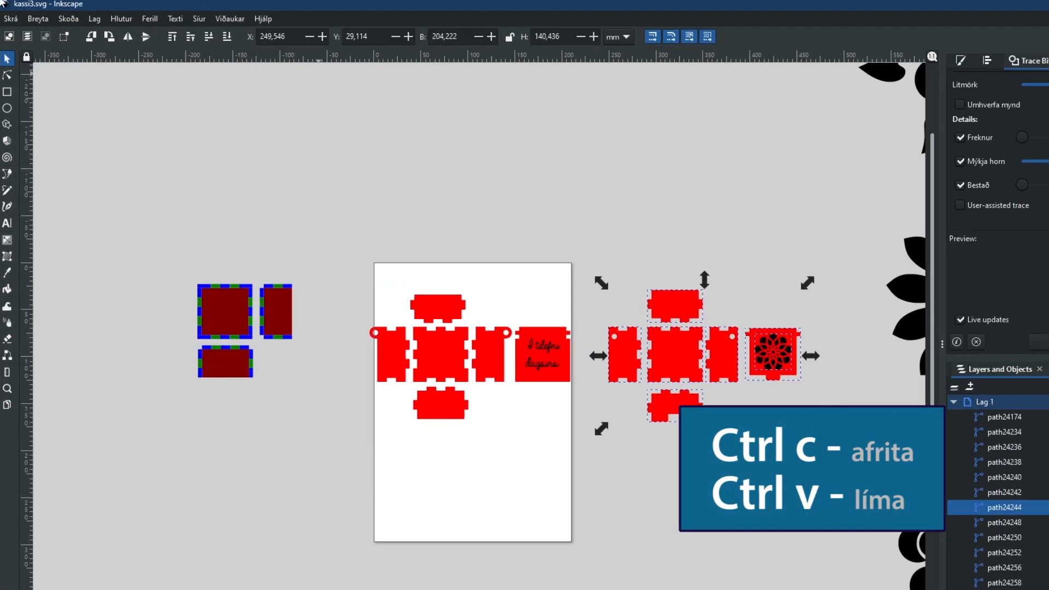
{"action": "left_click", "coordinate": [16, 11]}
{"action": "key", "text": "Escape"}
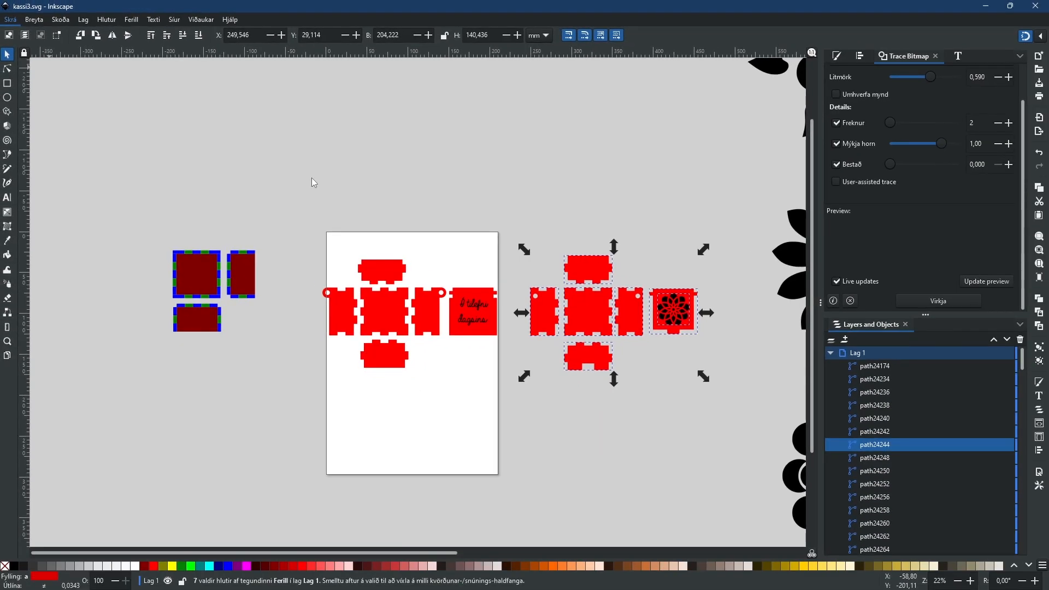
{"action": "key", "text": "ctrl+n"}
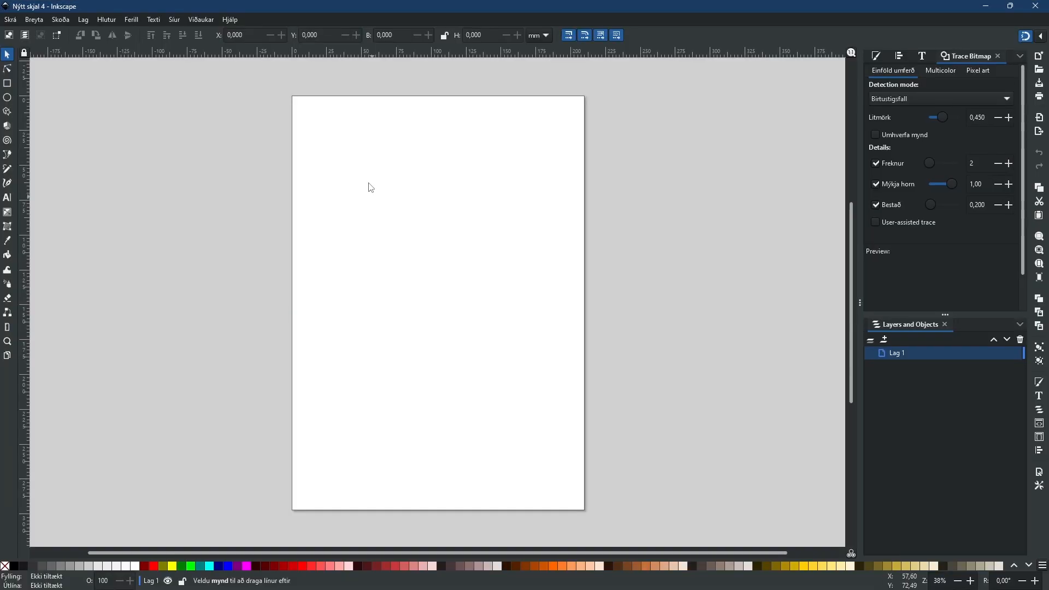
{"action": "key", "text": "ctrl+v"}
{"action": "left_click", "coordinate": [394, 160]}
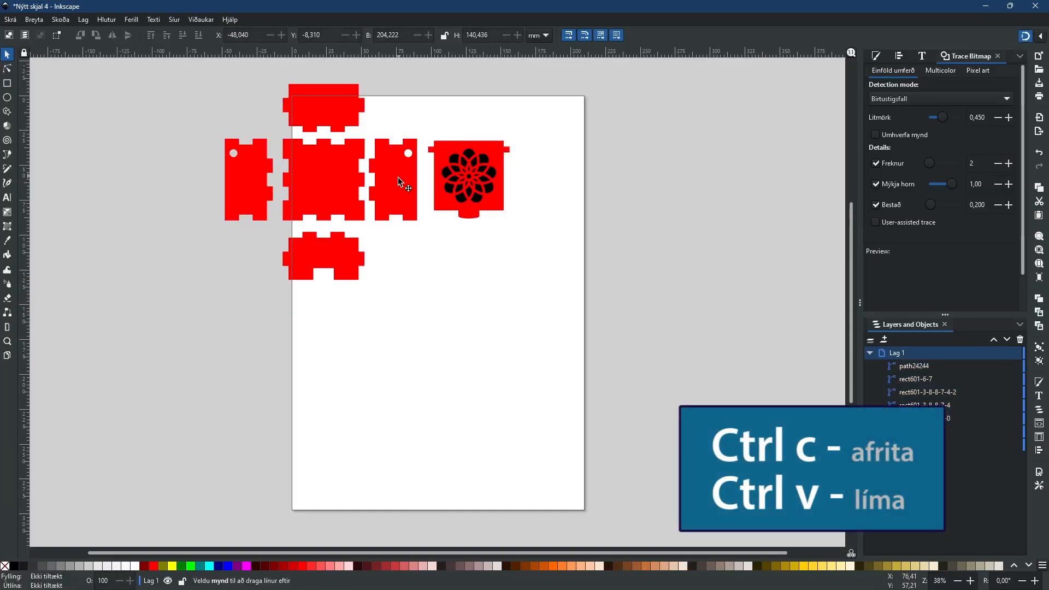
Step: Rotate one hinge-hole side panel 90° clockwise and stack it under the flower lid, with the notched front panel below it
{"action": "left_click_drag", "start_coordinate": [403, 179], "coordinate": [407, 257]}
{"action": "left_click", "coordinate": [98, 37]}
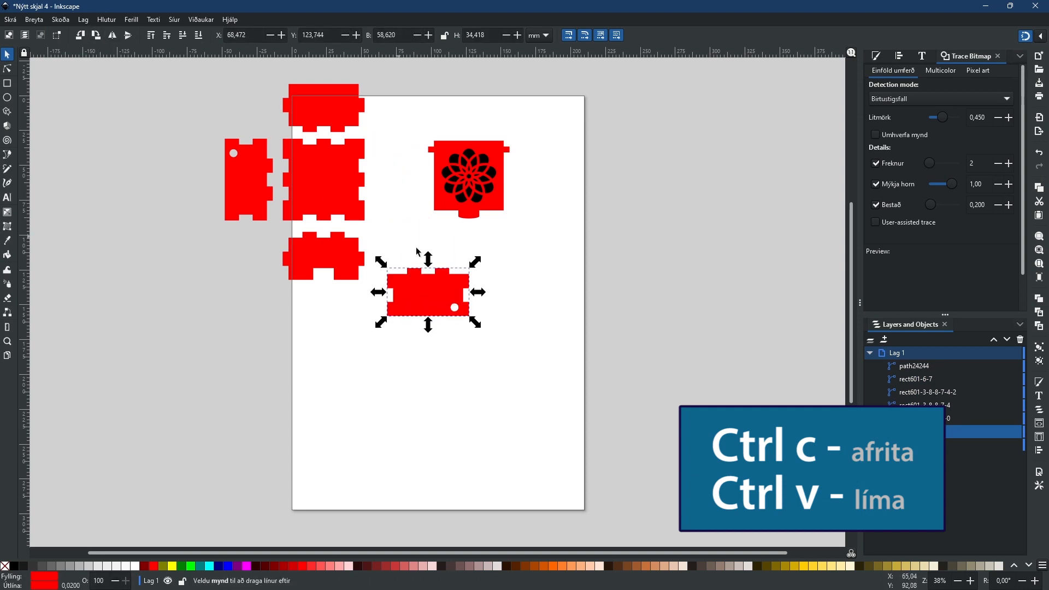
{"action": "left_click_drag", "start_coordinate": [421, 299], "coordinate": [463, 250]}
{"action": "left_click_drag", "start_coordinate": [328, 266], "coordinate": [469, 305]}
{"action": "left_click", "coordinate": [469, 260]}
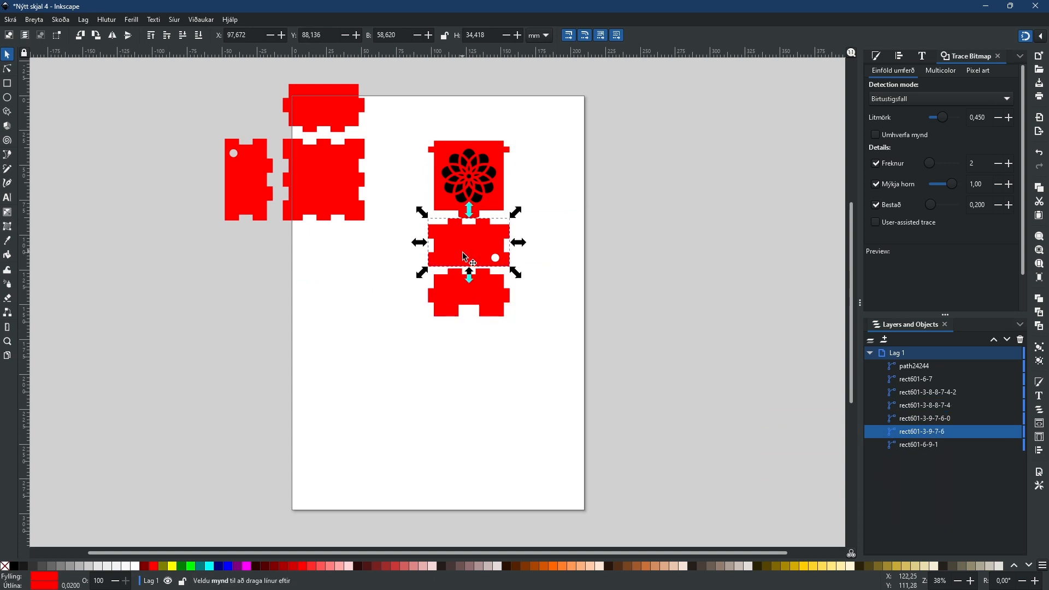
{"action": "left_click", "coordinate": [493, 323]}
{"action": "left_click", "coordinate": [474, 291]}
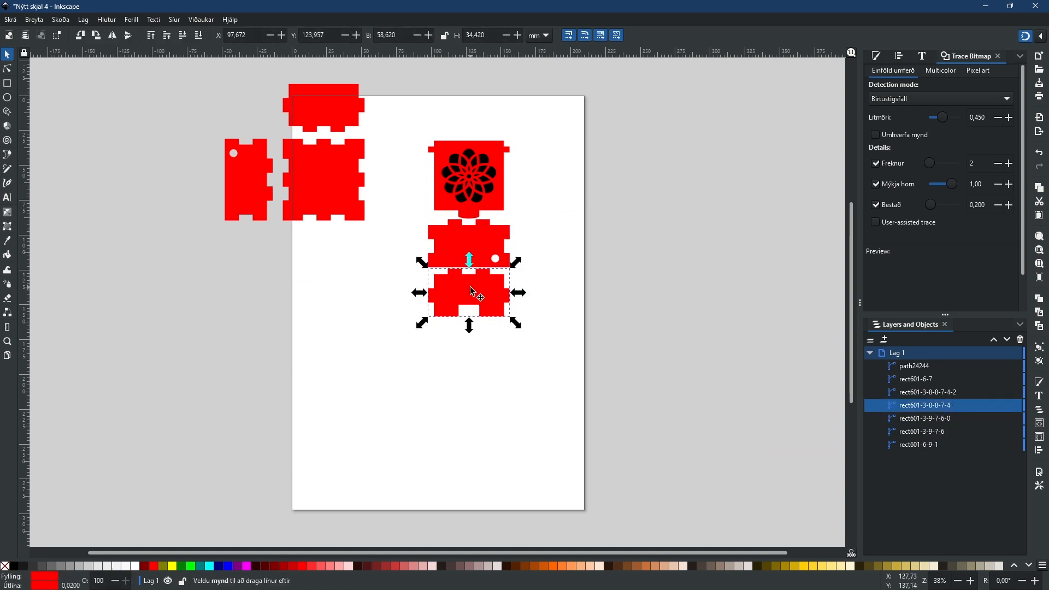
{"action": "left_click", "coordinate": [468, 342]}
Step: Move the square base panel directly below the notched front panel and nudge it into line with the column
{"action": "left_click_drag", "start_coordinate": [345, 193], "coordinate": [482, 369]}
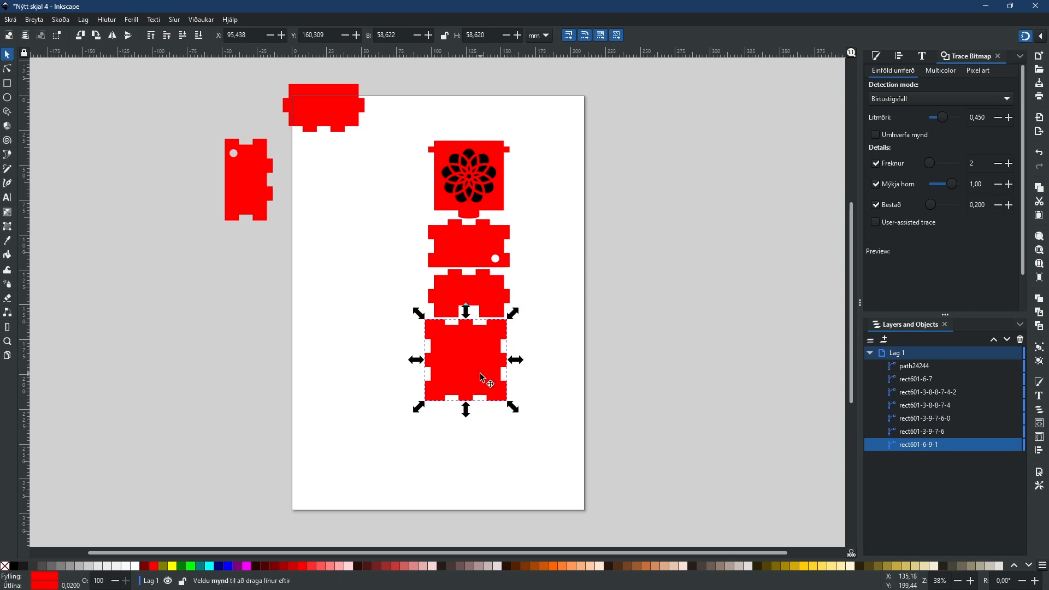
{"action": "key", "text": "Down"}
{"action": "key", "text": "Right"}
{"action": "key", "text": "Right"}
{"action": "key", "text": "Right"}
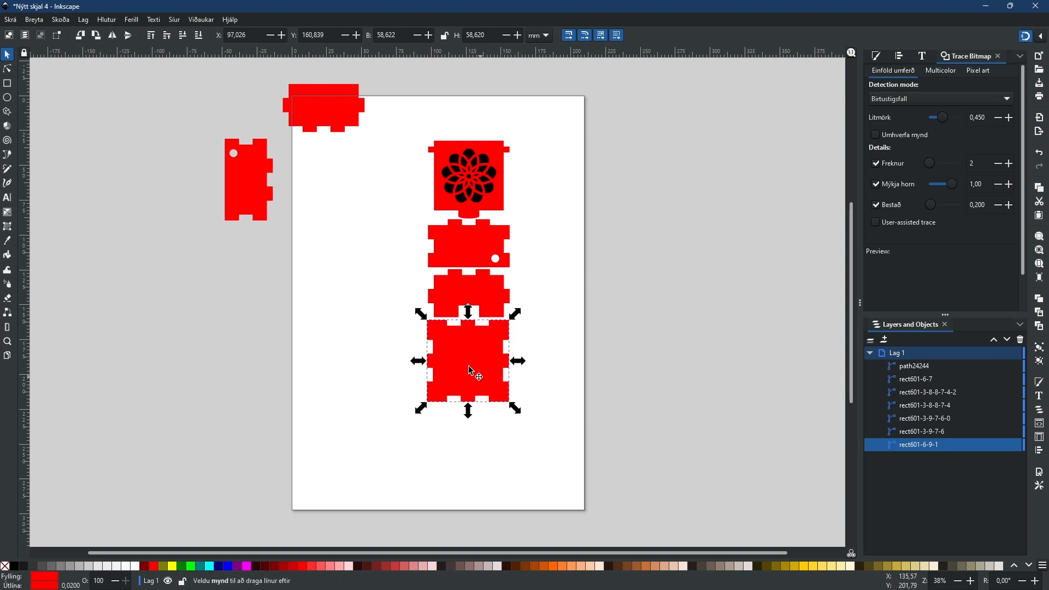
Step: Move the plain back panel to the bottom of the column and nudge it up close beneath the square base panel
{"action": "left_click_drag", "start_coordinate": [318, 105], "coordinate": [461, 427]}
{"action": "key", "text": "Up"}
{"action": "key", "text": "Up"}
{"action": "key", "text": "Up"}
{"action": "key", "text": "Up"}
{"action": "key", "text": "Up"}
{"action": "key", "text": "Up"}
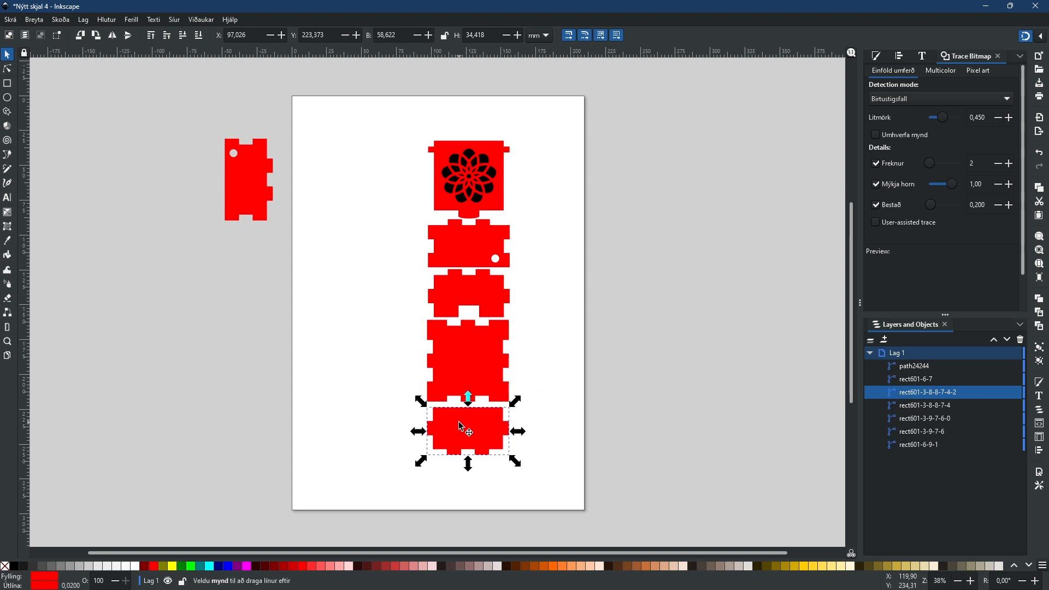
Step: Rotate the remaining hinge-hole side panel 90° clockwise, place it close above the flower lid, and clear the selection
{"action": "left_click", "coordinate": [236, 199]}
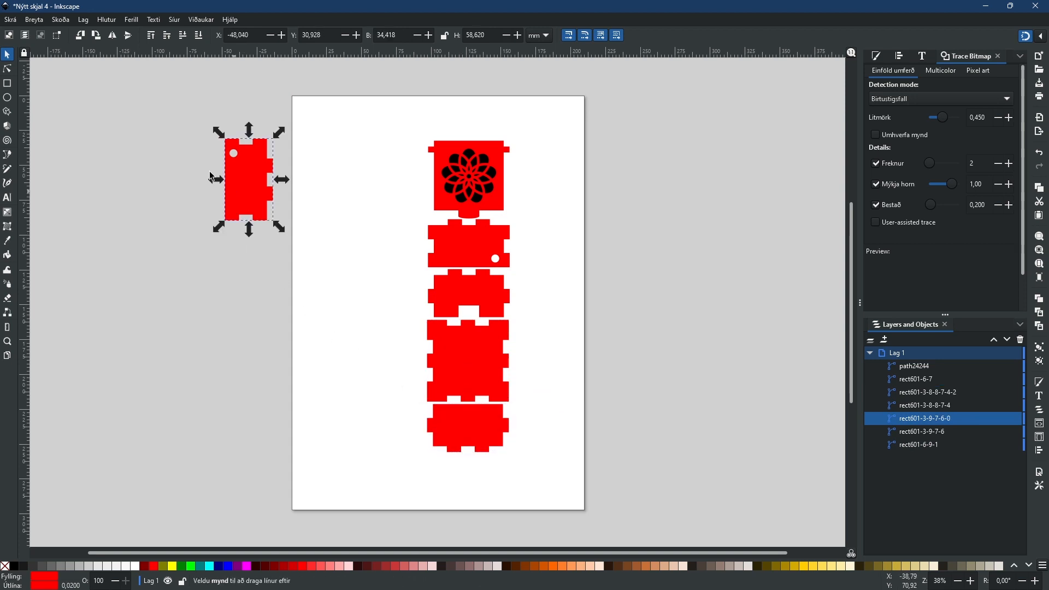
{"action": "left_click", "coordinate": [97, 37]}
{"action": "left_click_drag", "start_coordinate": [241, 173], "coordinate": [469, 103]}
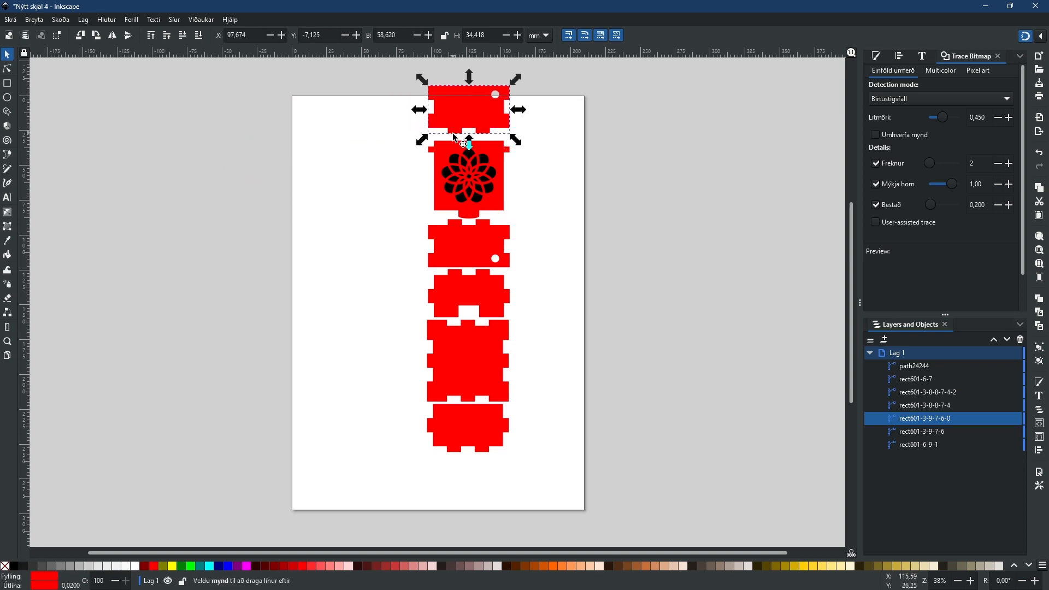
{"action": "key", "text": "Down"}
{"action": "key", "text": "Down"}
{"action": "key", "text": "Down"}
{"action": "key", "text": "Down"}
{"action": "left_click", "coordinate": [548, 271]}
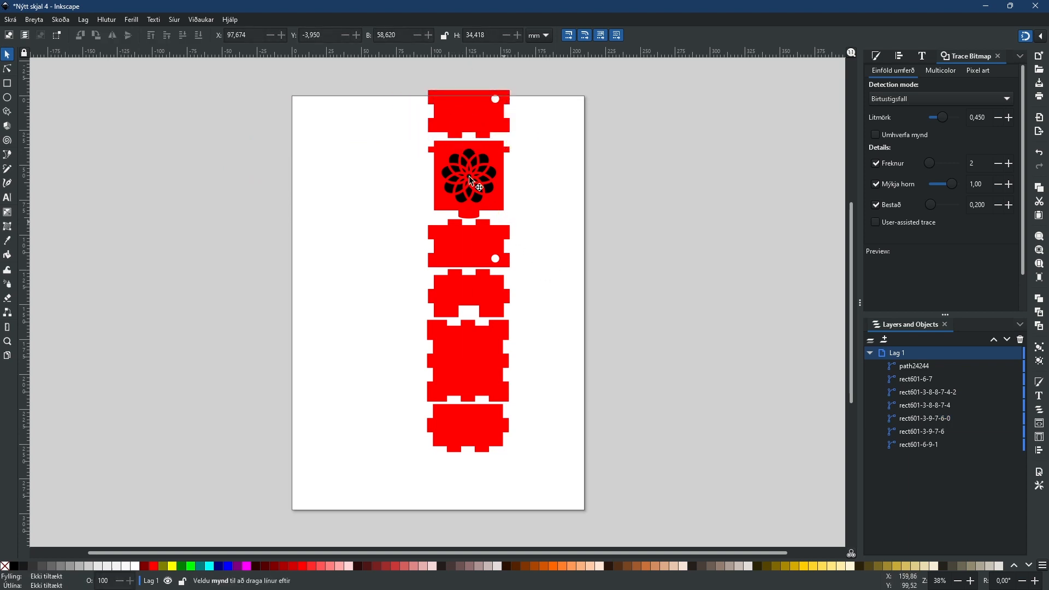
Step: Select all the stacked panels, remove their fill, and give them a flat red stroke (ff0000ff)
{"action": "left_click_drag", "start_coordinate": [405, 78], "coordinate": [578, 487]}
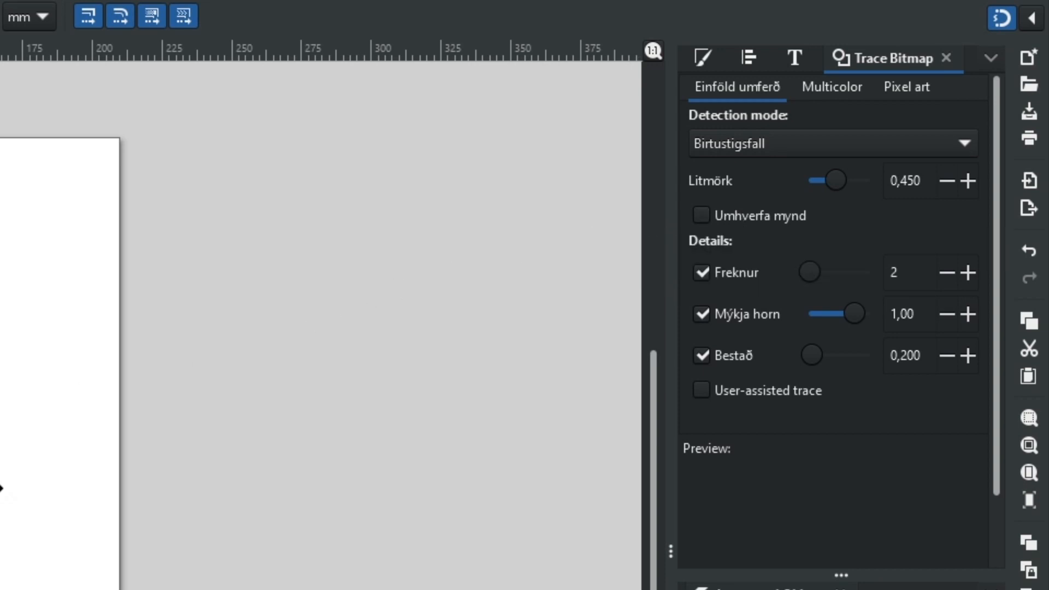
{"action": "left_click", "coordinate": [704, 58]}
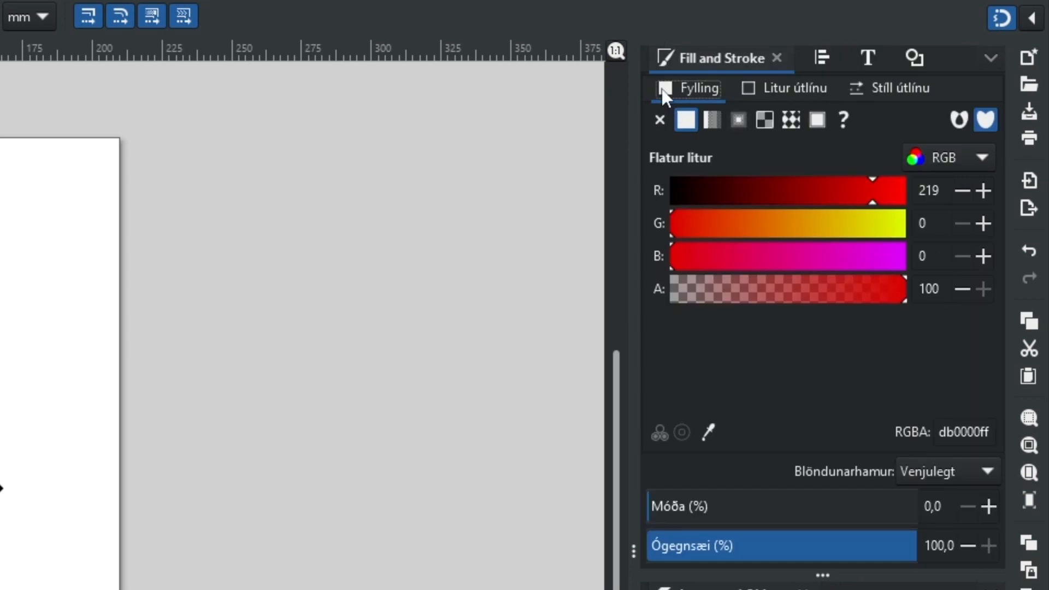
{"action": "left_click", "coordinate": [660, 120]}
{"action": "left_click", "coordinate": [772, 87]}
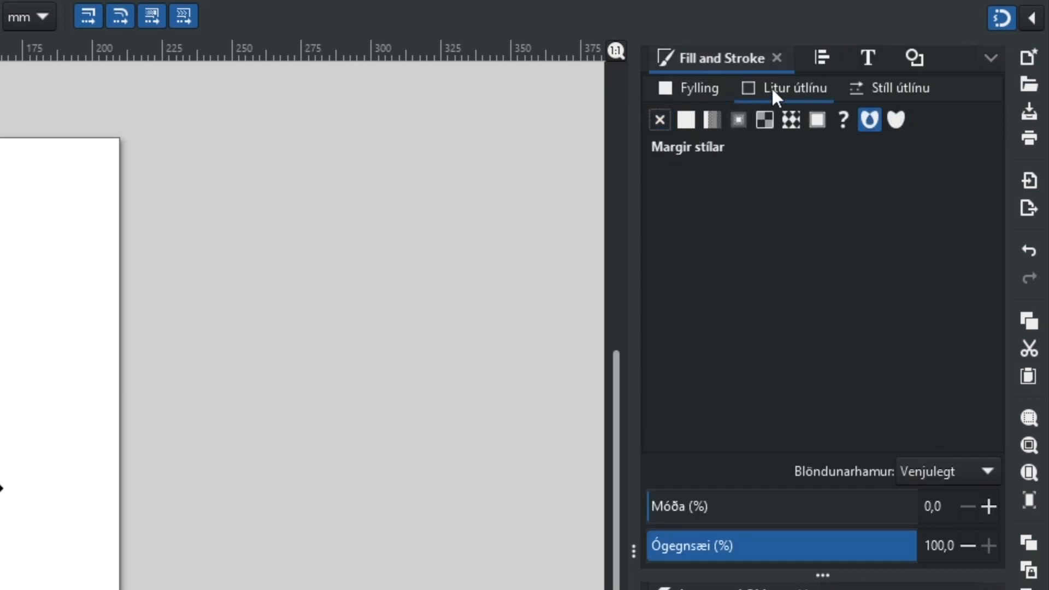
{"action": "left_click", "coordinate": [690, 120]}
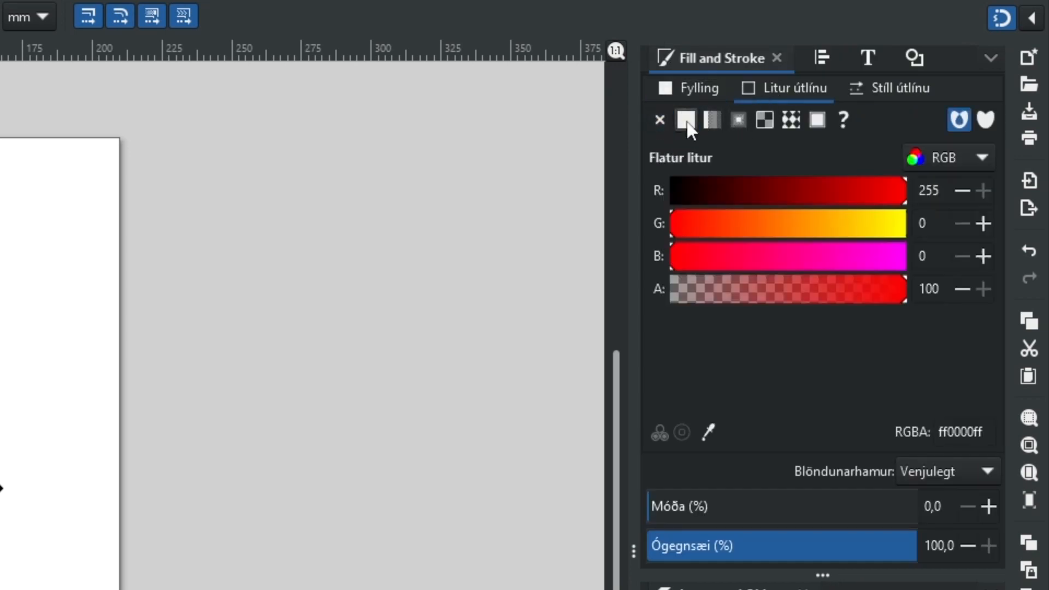
Step: Set the stroke width of all panels to 0,02 mm and clear the selection
{"action": "left_click", "coordinate": [887, 89]}
{"action": "left_click", "coordinate": [865, 122]}
{"action": "left_click", "coordinate": [855, 67]}
{"action": "left_click", "coordinate": [858, 119]}
{"action": "left_click", "coordinate": [854, 65]}
{"action": "left_click", "coordinate": [798, 126]}
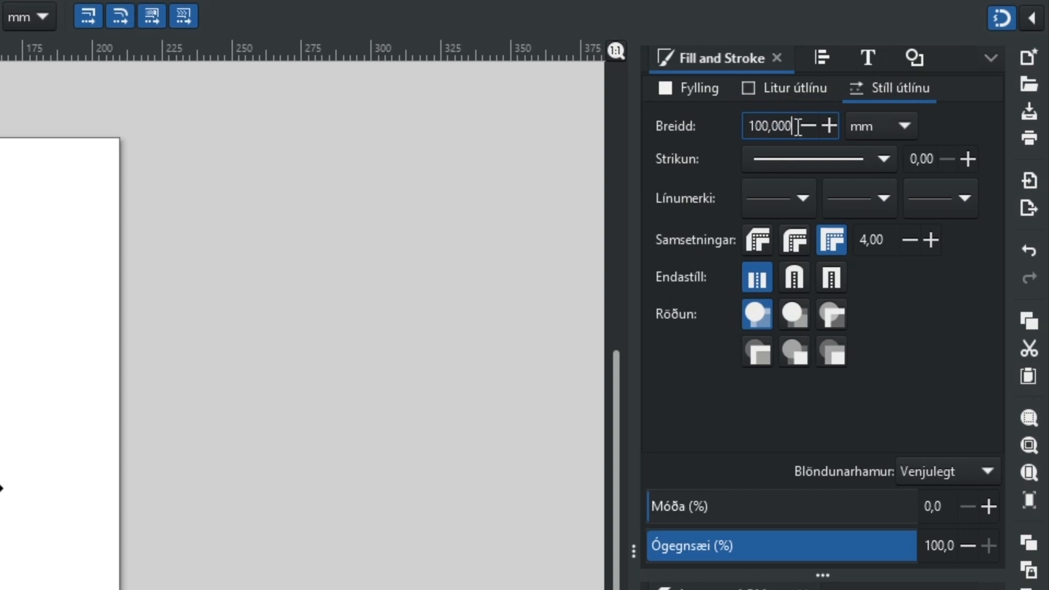
{"action": "left_click_drag", "start_coordinate": [800, 127], "coordinate": [707, 138]}
{"action": "type", "text": "0,02"}
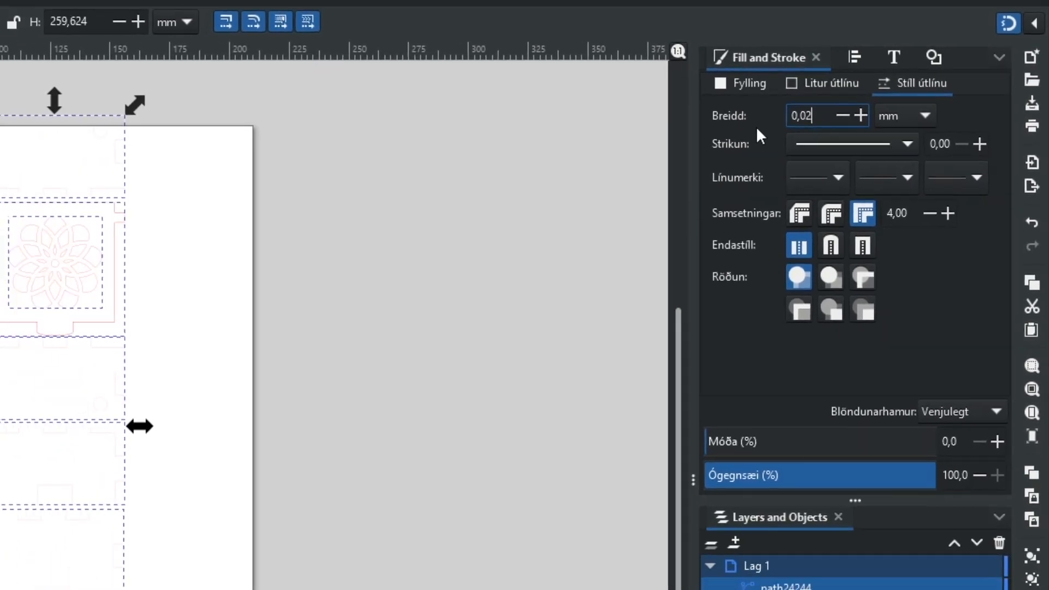
{"action": "key", "text": "Return"}
{"action": "left_click", "coordinate": [275, 223]}
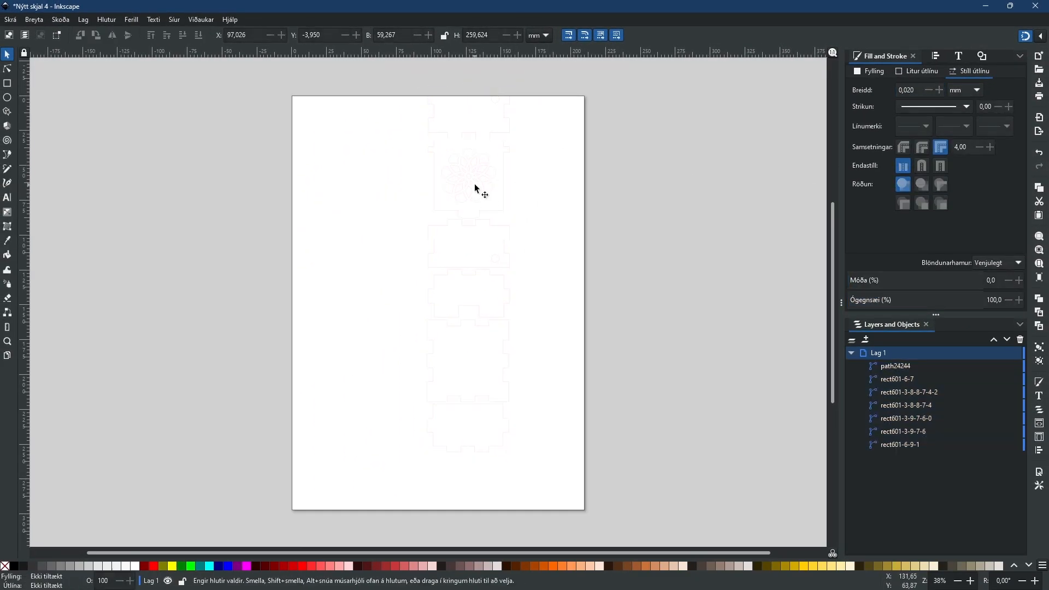
Step: Save the document to the Desktop in Portable Document Format as kassi 2 skurdur.pdf
{"action": "scroll", "coordinate": [483, 194], "scroll_direction": "up", "scroll_amount": 3, "text": "ctrl"}
{"action": "scroll", "coordinate": [483, 195], "scroll_direction": "down", "scroll_amount": 3, "text": "ctrl"}
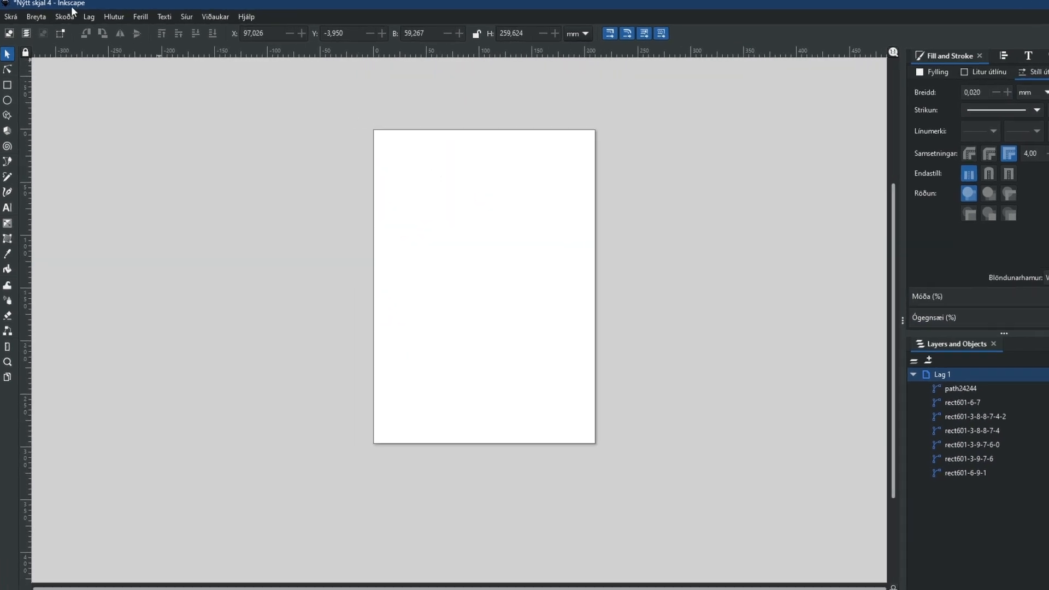
{"action": "scroll", "coordinate": [420, 190], "scroll_direction": "up", "scroll_amount": 3, "text": "ctrl"}
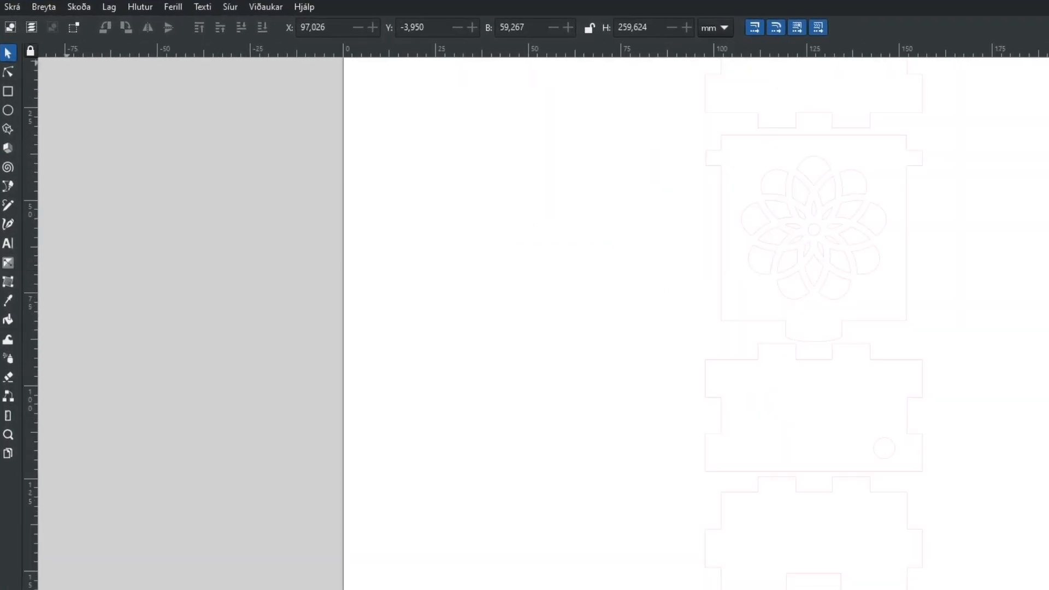
{"action": "left_click", "coordinate": [18, 9]}
{"action": "left_click", "coordinate": [39, 131]}
{"action": "left_click", "coordinate": [203, 291]}
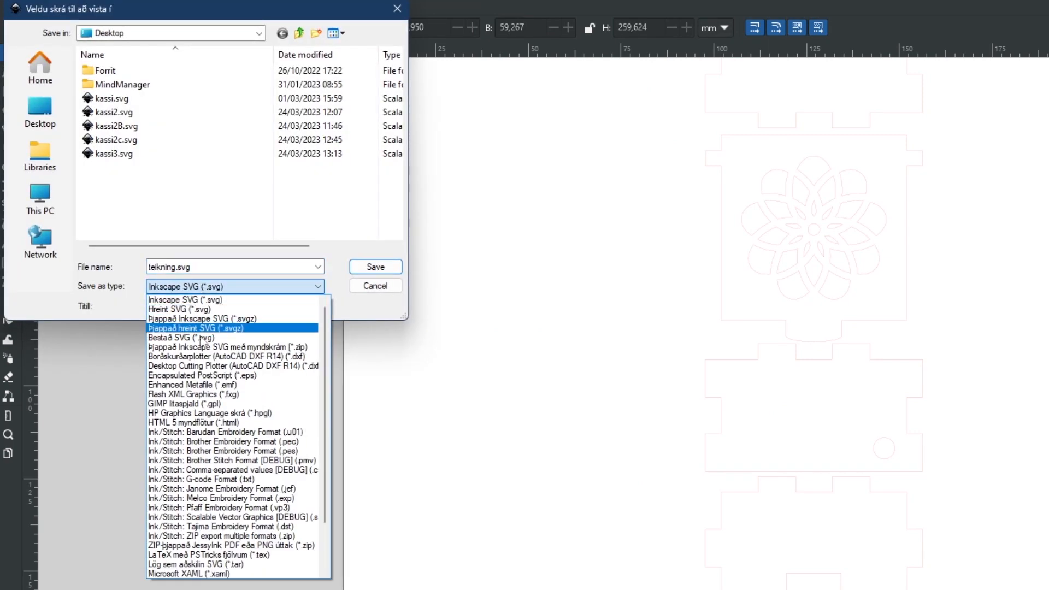
{"action": "scroll", "coordinate": [253, 558], "scroll_direction": "down", "scroll_amount": 2}
{"action": "scroll", "coordinate": [250, 552], "scroll_direction": "down", "scroll_amount": 1}
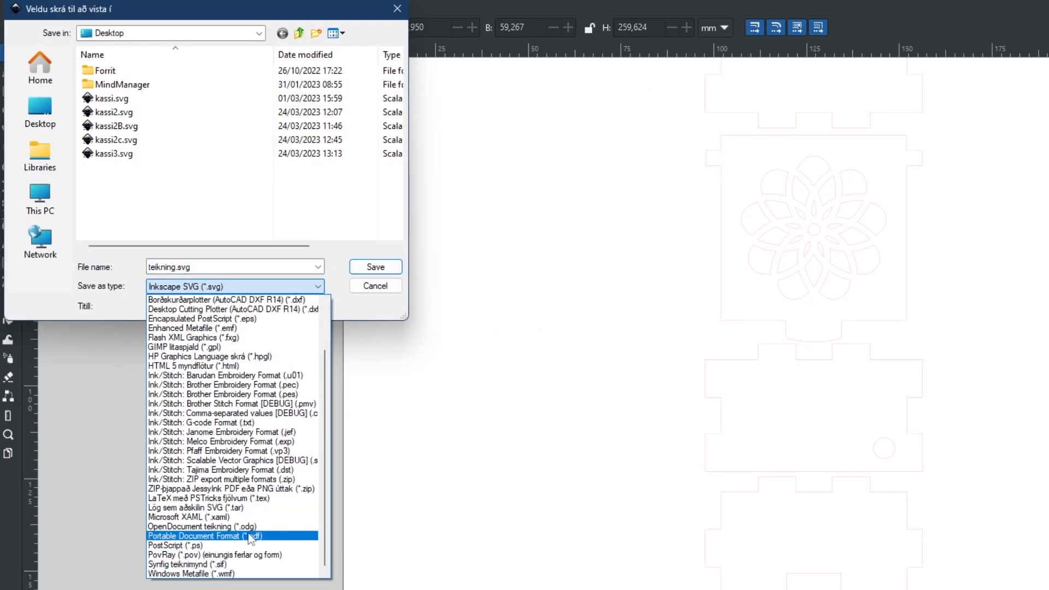
{"action": "left_click", "coordinate": [250, 535]}
{"action": "left_click", "coordinate": [141, 112]}
{"action": "left_click", "coordinate": [398, 268]}
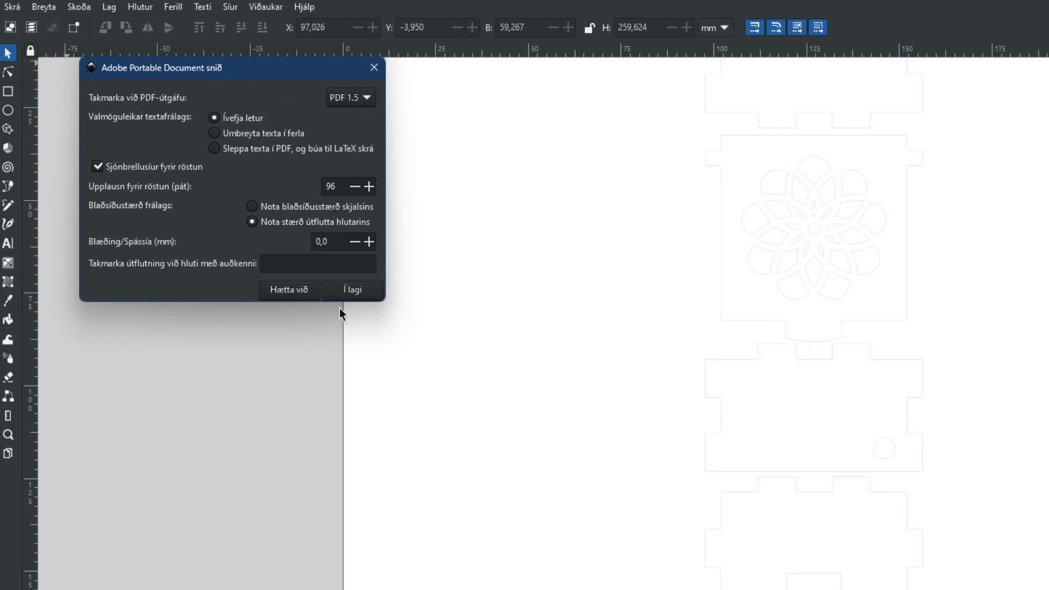
Step: Accept the PDF options with the exported object's size (Nota stærð útflutta hlutarins) and replace the existing kassi 2 skurdur.pdf
{"action": "left_click", "coordinate": [354, 290]}
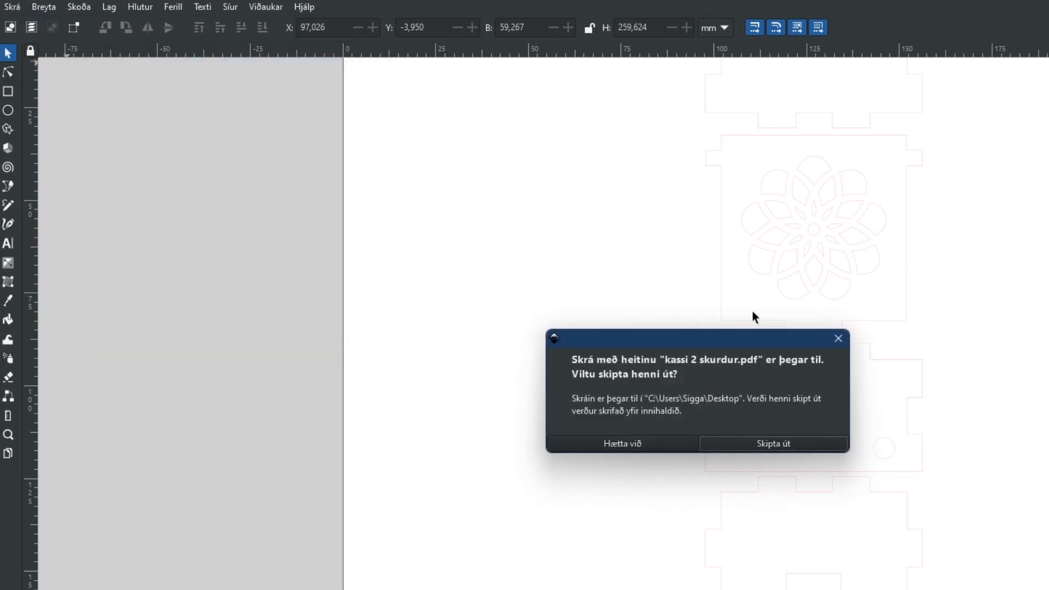
{"action": "left_click", "coordinate": [729, 447]}
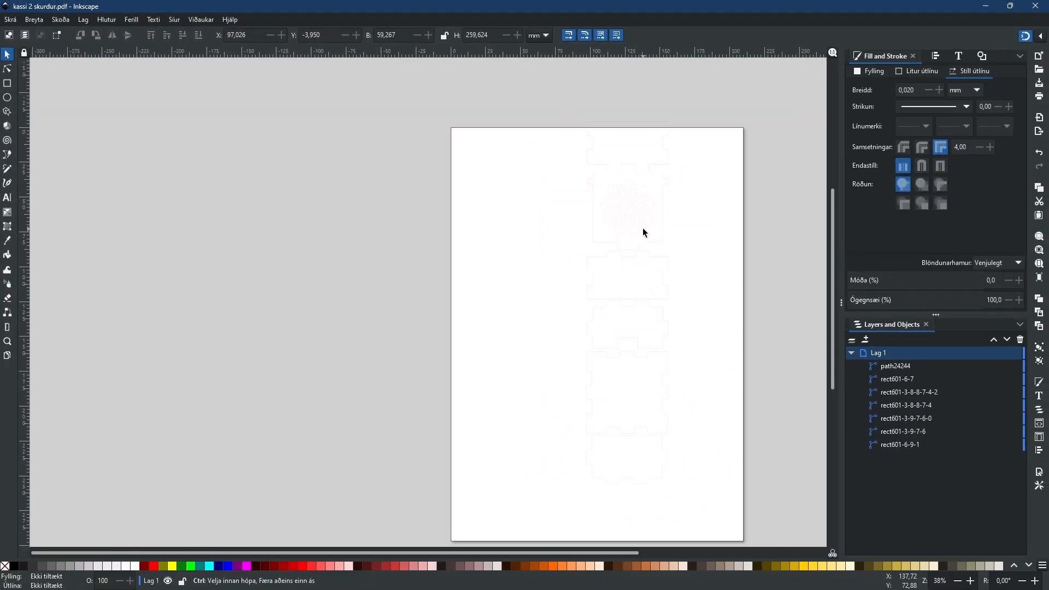
{"action": "scroll", "coordinate": [675, 339], "scroll_direction": "up", "scroll_amount": 1}
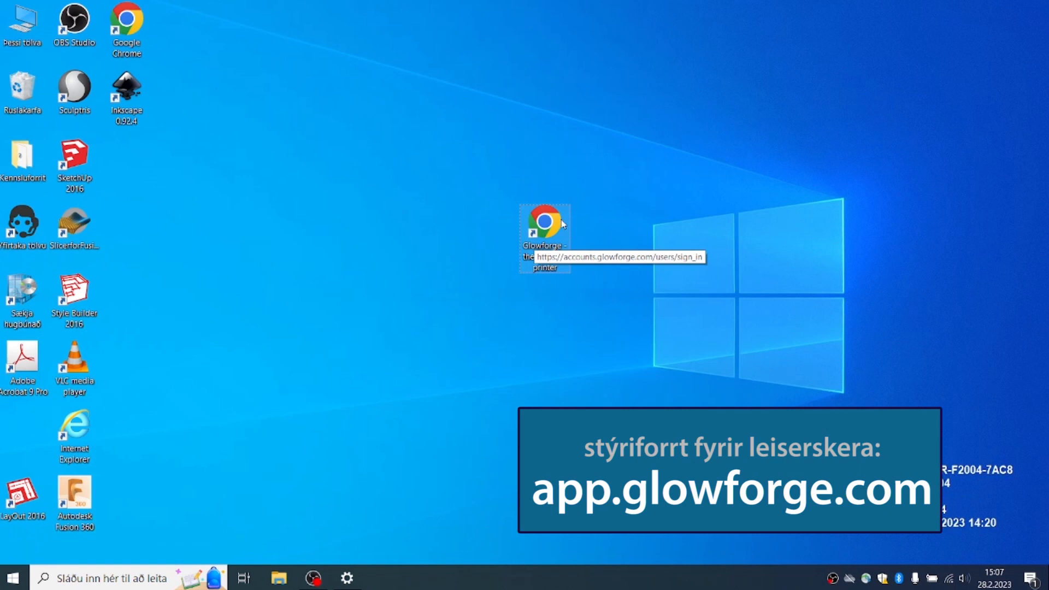
Step: Switch to the Glowforge web app, go to My designs, and upload the kassi skurdur PDF as a new design
{"action": "double_click", "coordinate": [547, 230]}
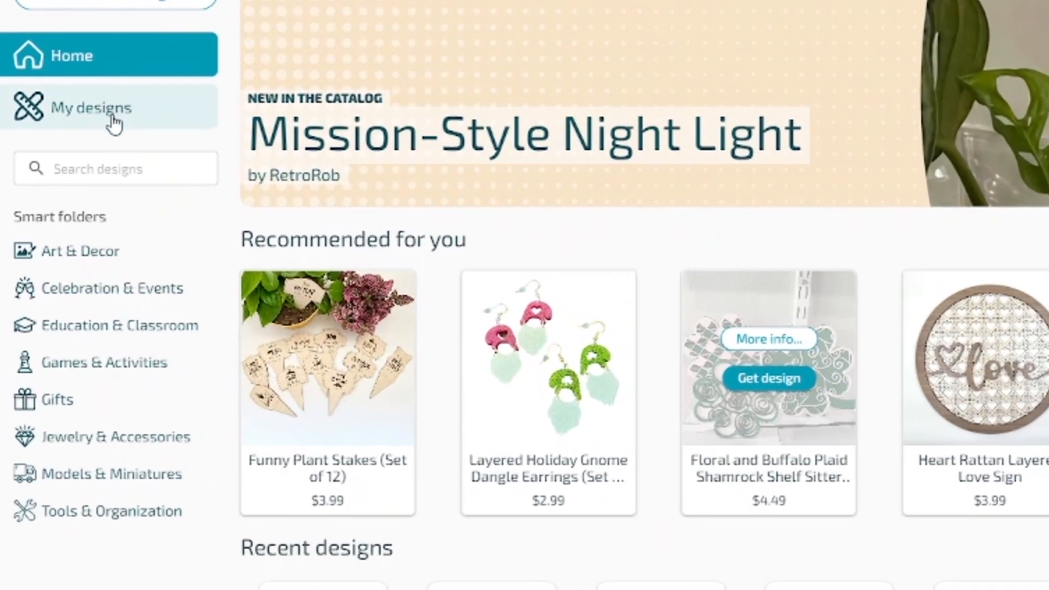
{"action": "left_click", "coordinate": [113, 117]}
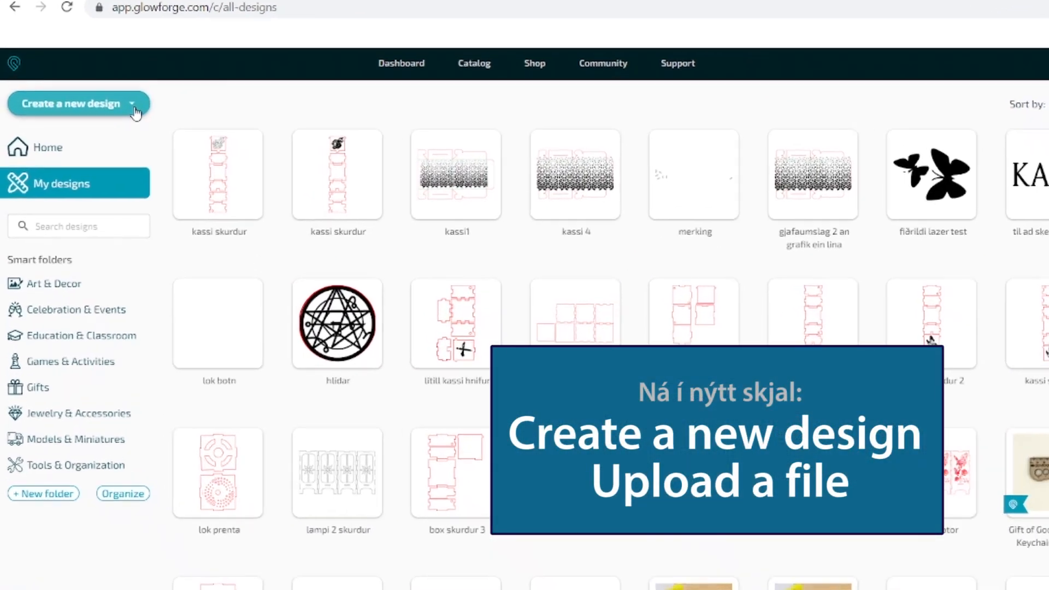
{"action": "left_click", "coordinate": [133, 109]}
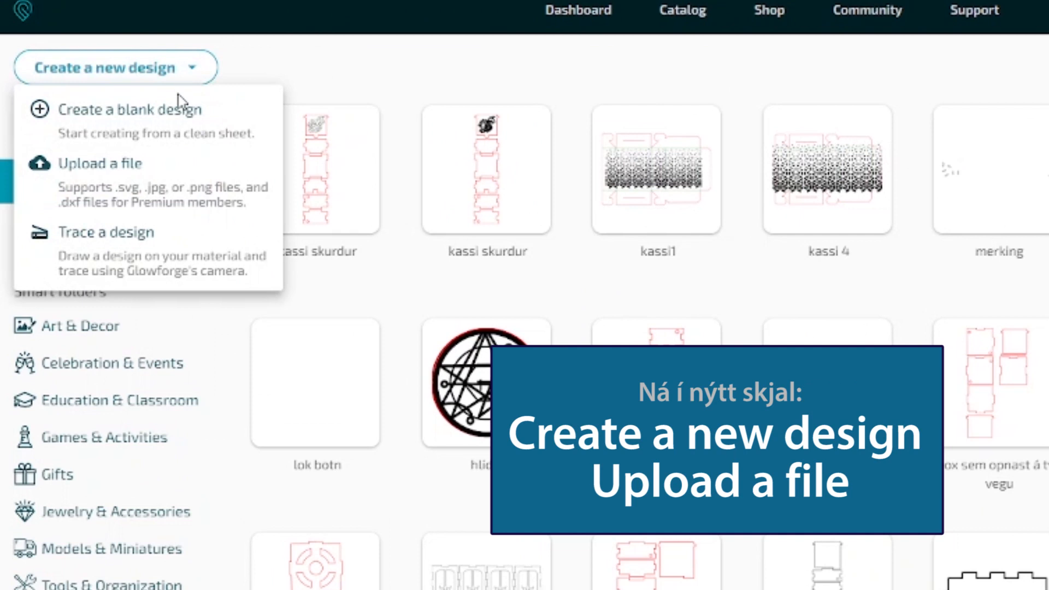
{"action": "left_click", "coordinate": [108, 180]}
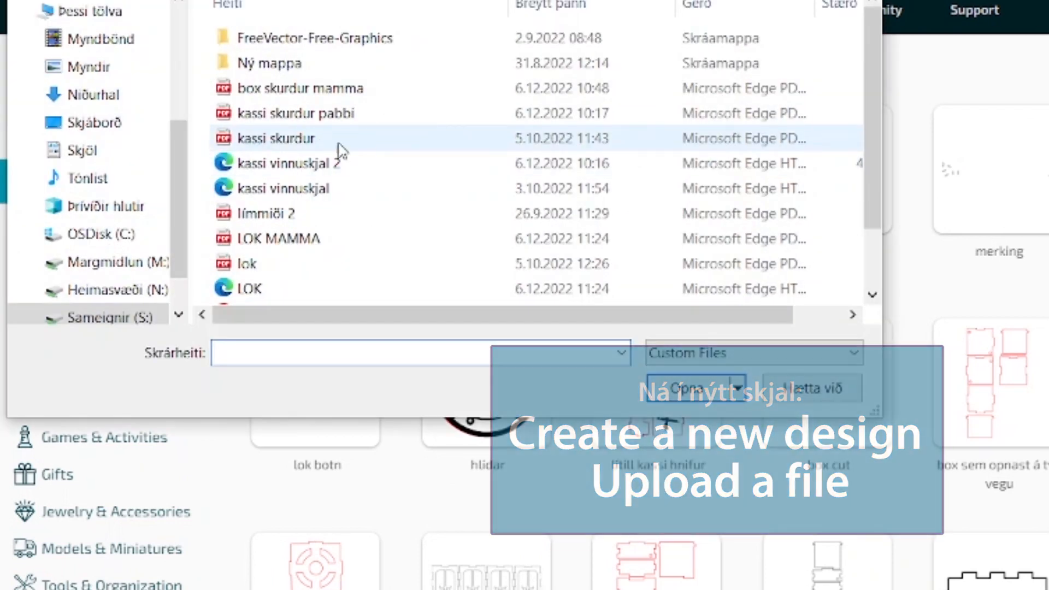
{"action": "left_click", "coordinate": [350, 145]}
{"action": "left_click", "coordinate": [708, 402]}
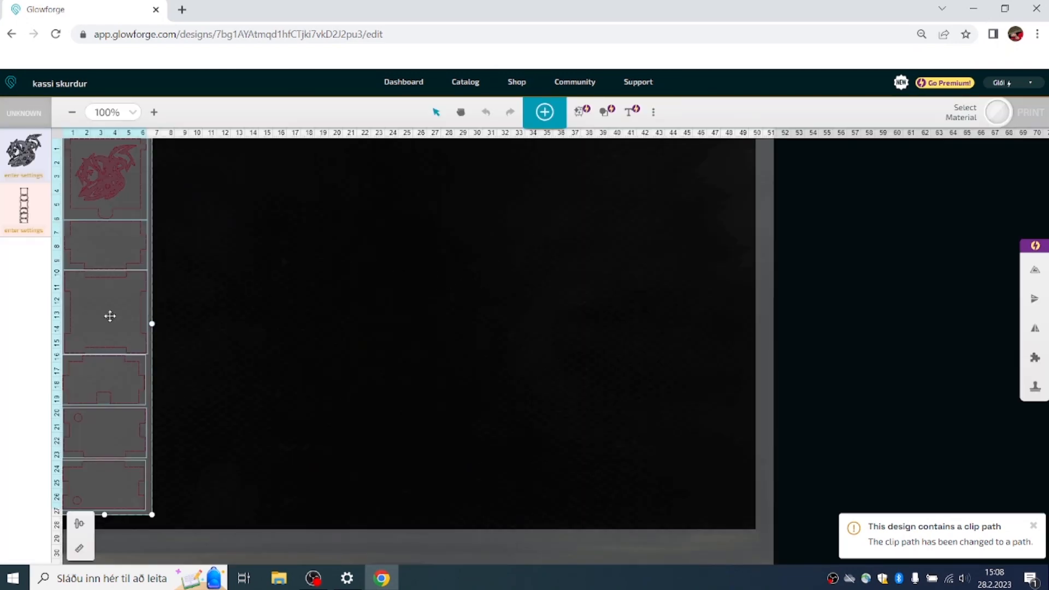
Step: Move the whole design to about 34–40 on the horizontal ruler and set an uncertified material thickness of 4.2 mm
{"action": "left_click_drag", "start_coordinate": [113, 316], "coordinate": [635, 326]}
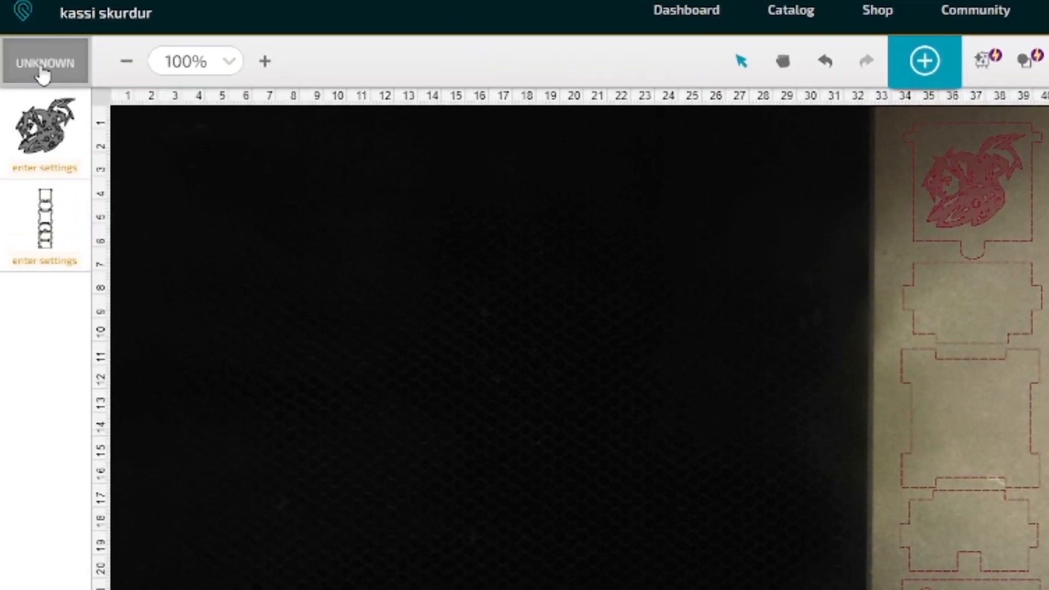
{"action": "left_click", "coordinate": [44, 71]}
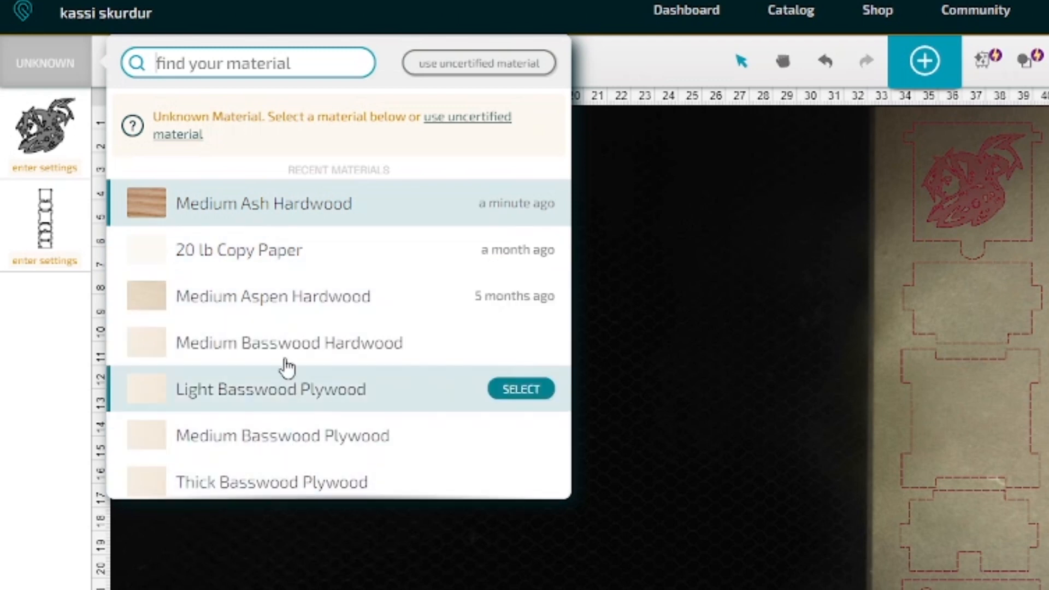
{"action": "left_click", "coordinate": [487, 70]}
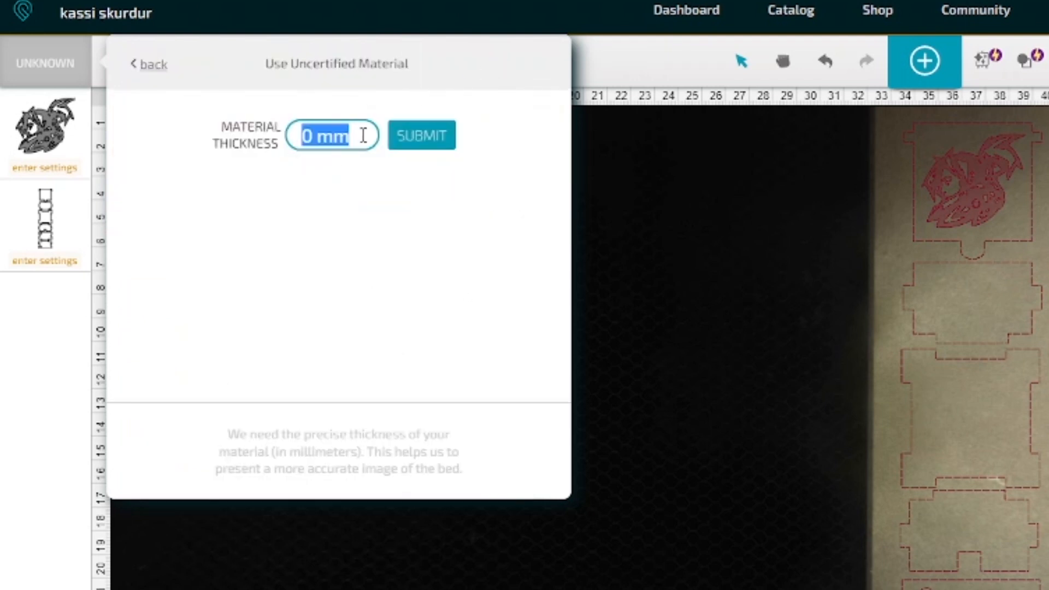
{"action": "type", "text": "4"}
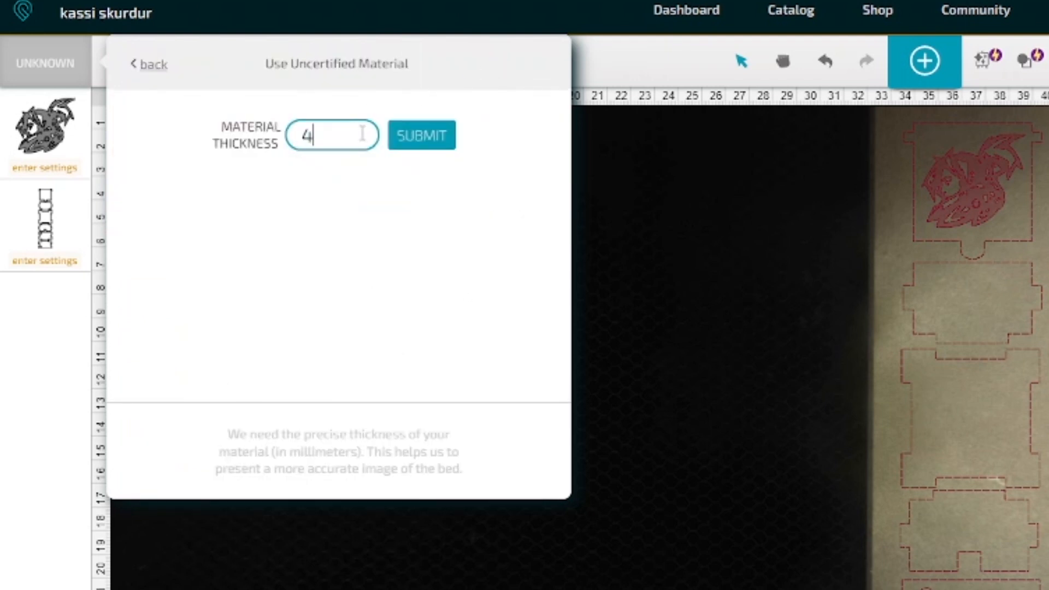
{"action": "type", "text": ".2"}
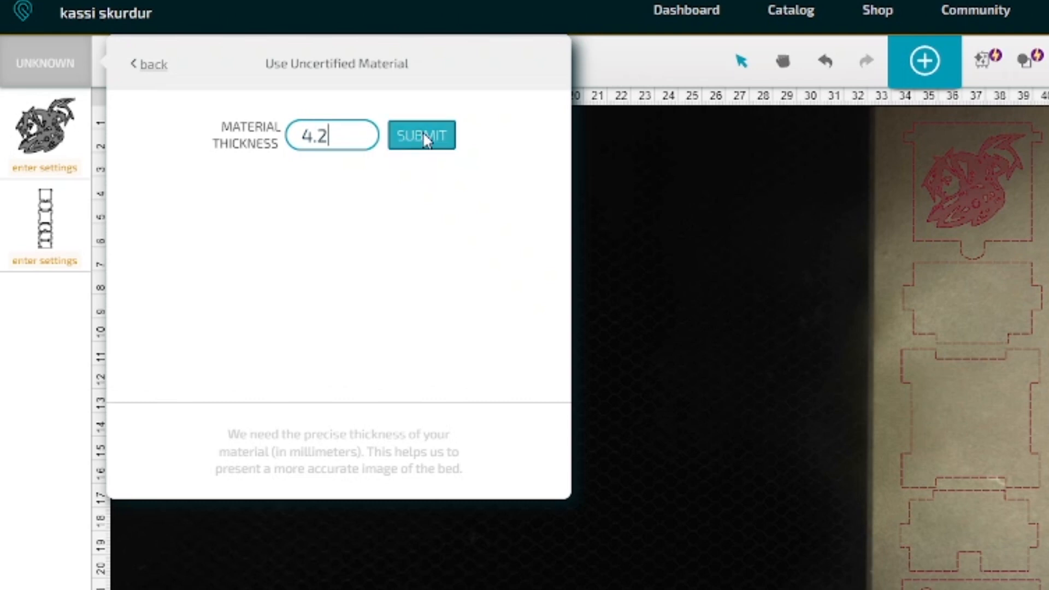
{"action": "left_click", "coordinate": [424, 140]}
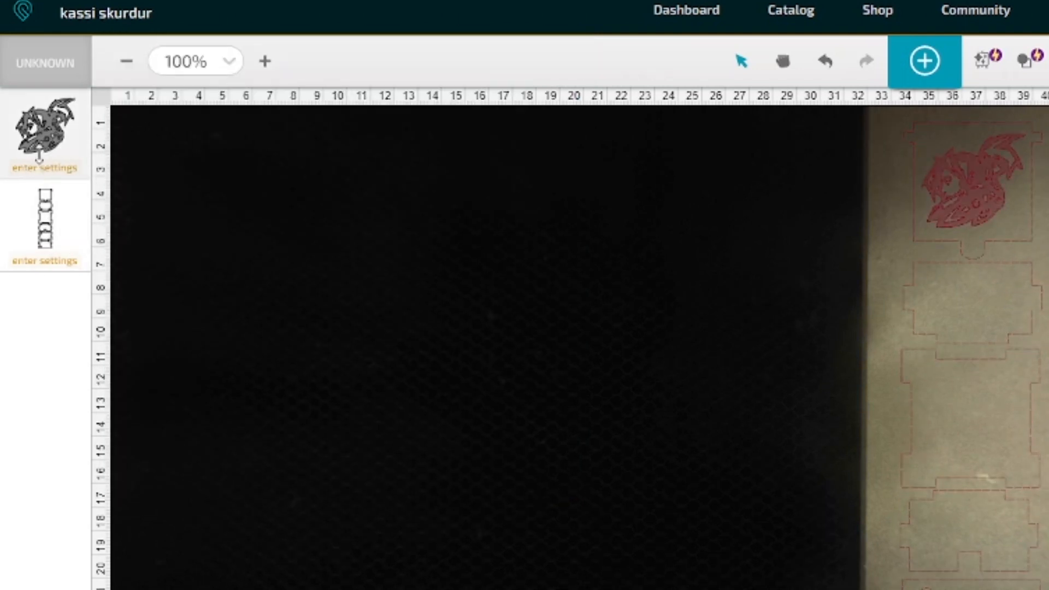
Step: Give the dragon artwork manual engrave settings with speed 781 and precision power 41
{"action": "left_click", "coordinate": [43, 131]}
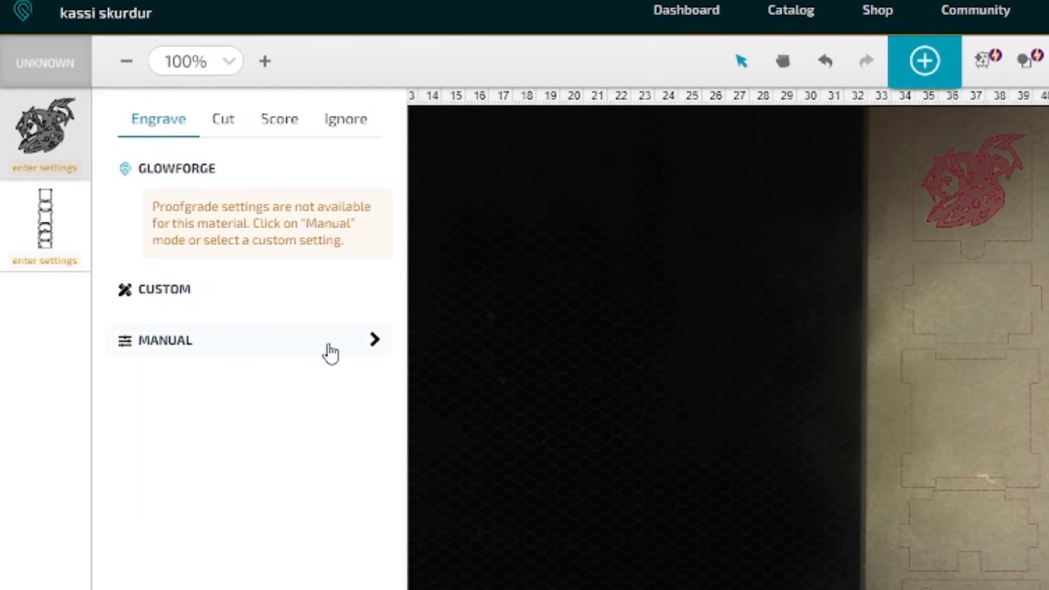
{"action": "left_click", "coordinate": [372, 341]}
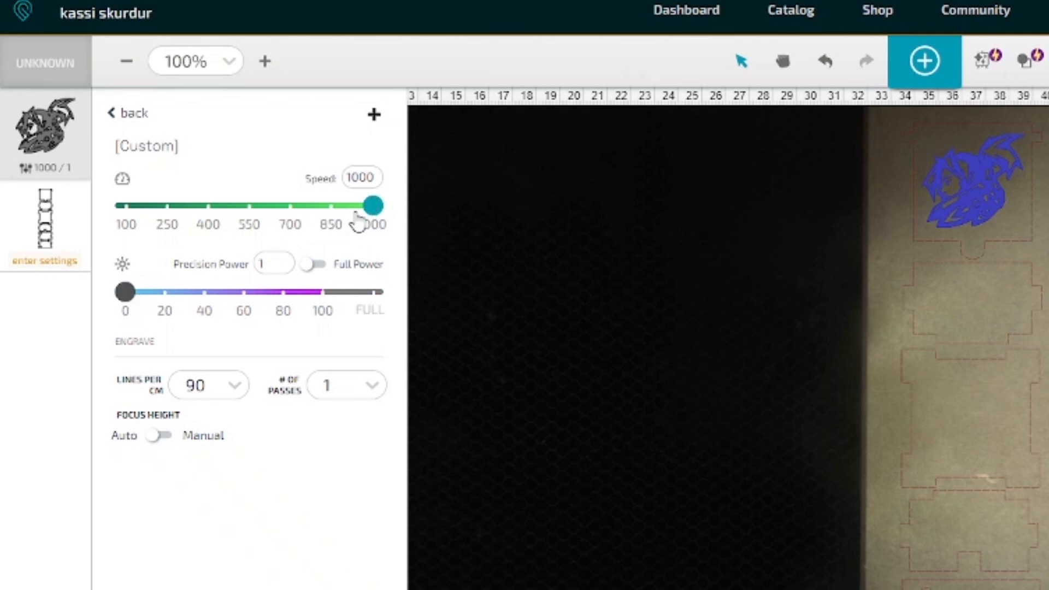
{"action": "left_click", "coordinate": [245, 215]}
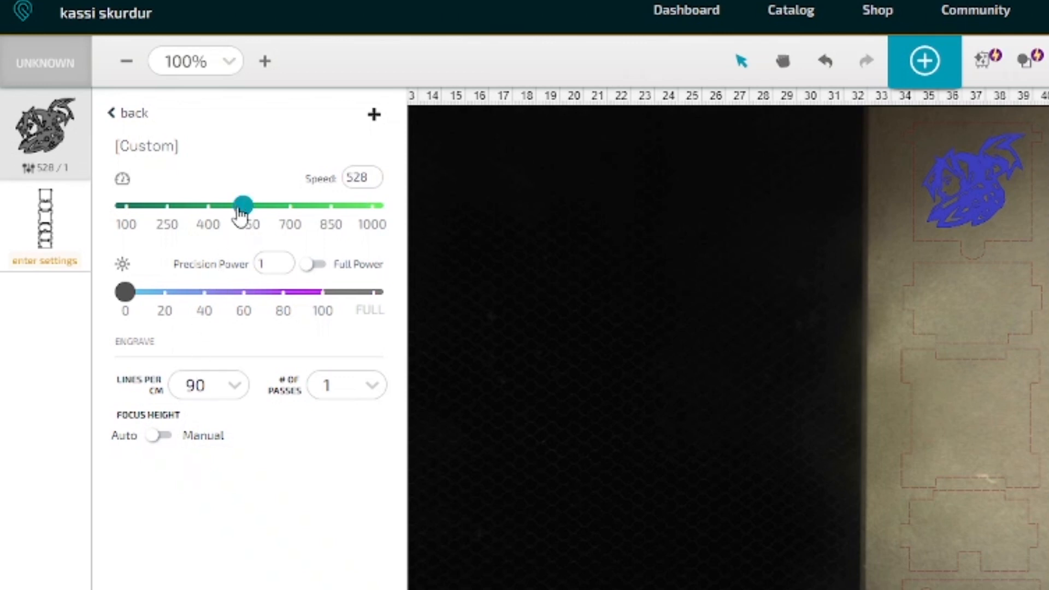
{"action": "left_click_drag", "start_coordinate": [244, 213], "coordinate": [253, 214]}
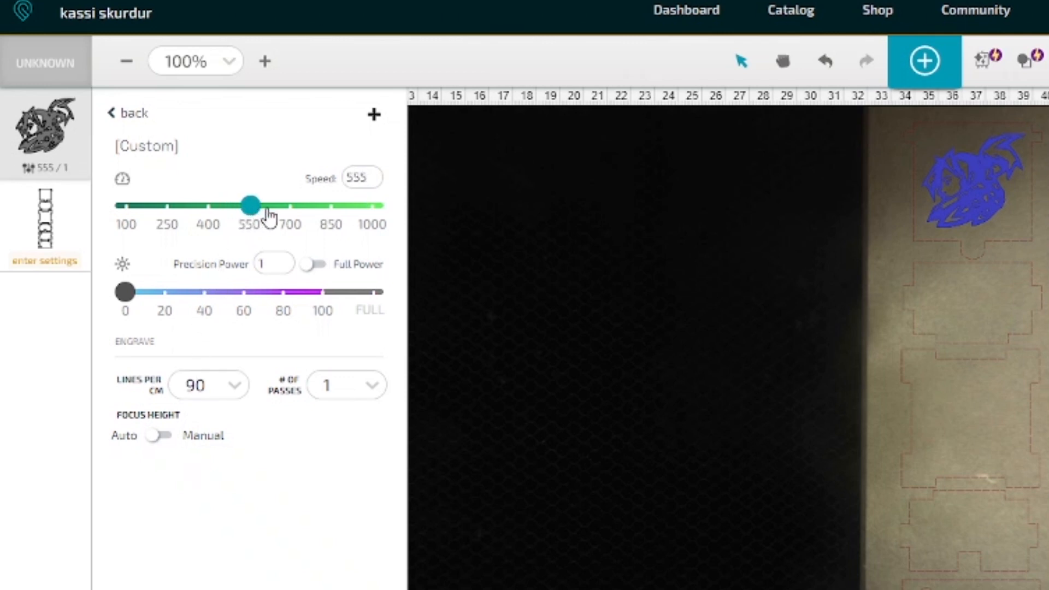
{"action": "left_click", "coordinate": [304, 208]}
{"action": "left_click", "coordinate": [313, 209]}
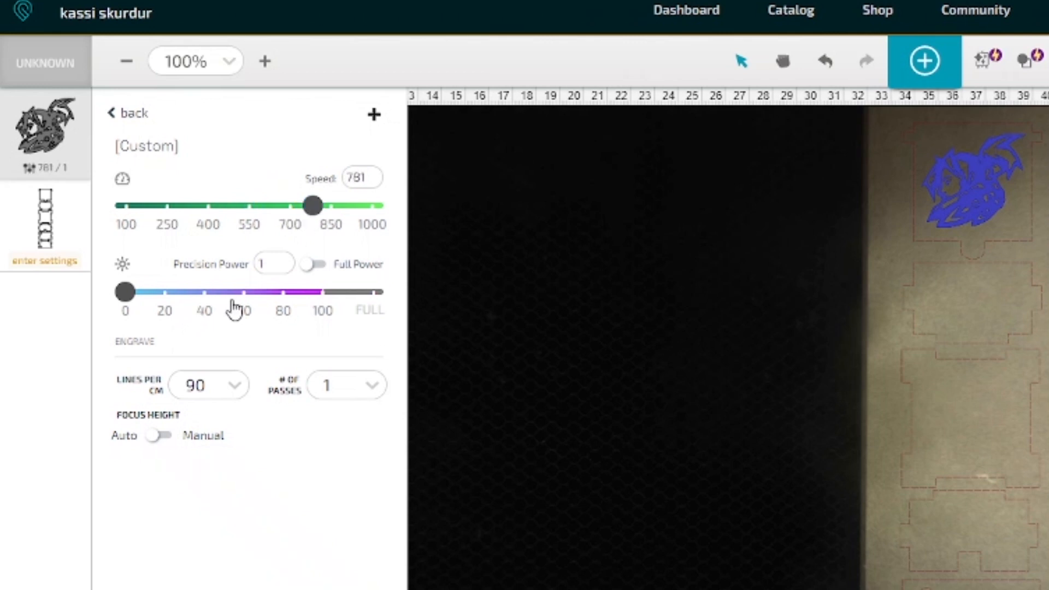
{"action": "left_click", "coordinate": [205, 292]}
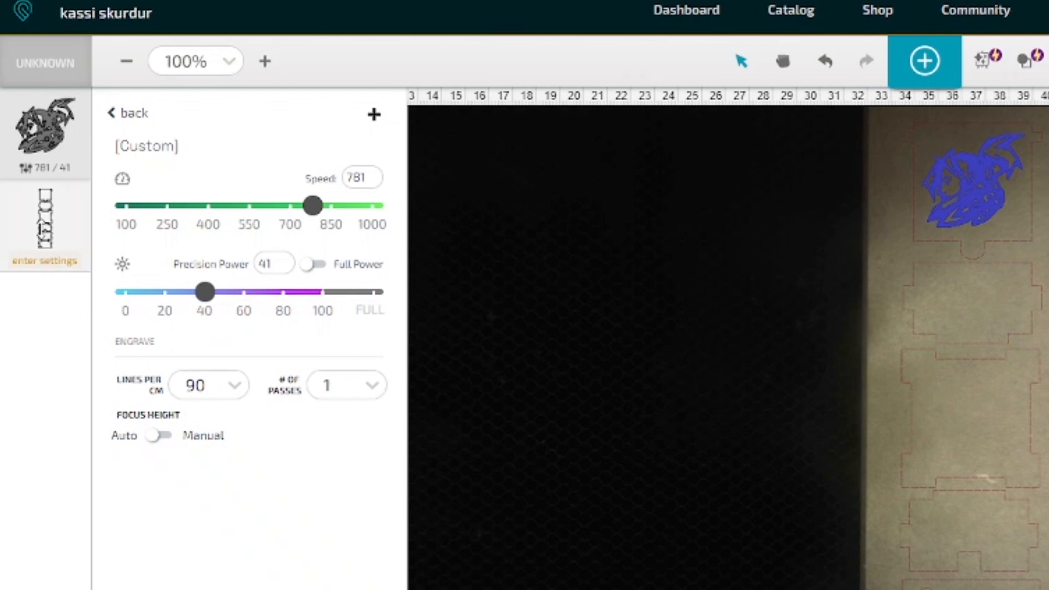
Step: Apply the custom mdf hraði 150 cut setting to the box panel outlines and send the design to print
{"action": "left_click", "coordinate": [46, 224]}
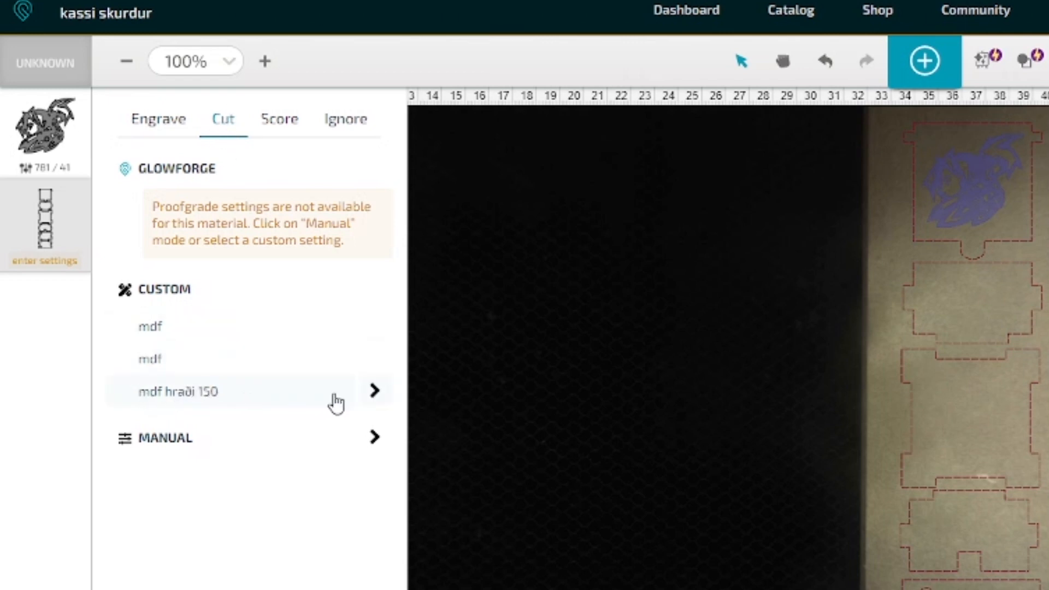
{"action": "left_click", "coordinate": [374, 391]}
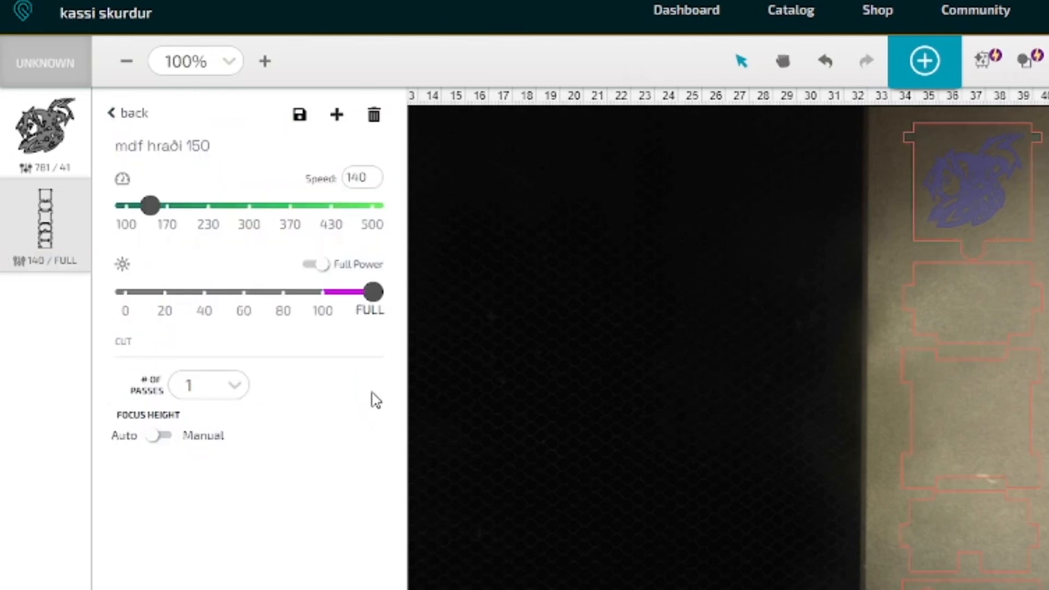
{"action": "left_click", "coordinate": [360, 177]}
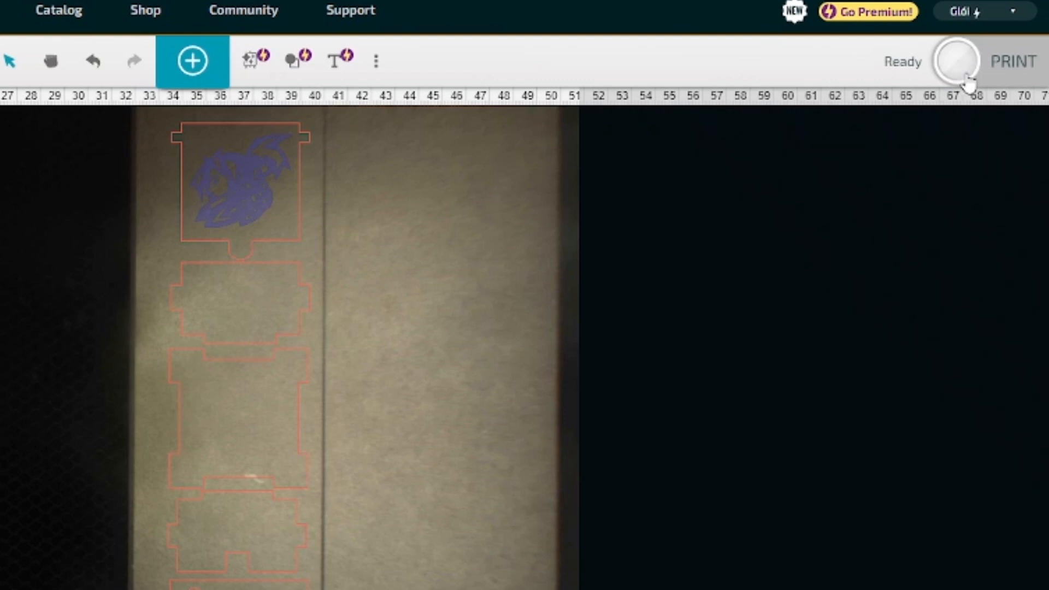
{"action": "left_click", "coordinate": [962, 65]}
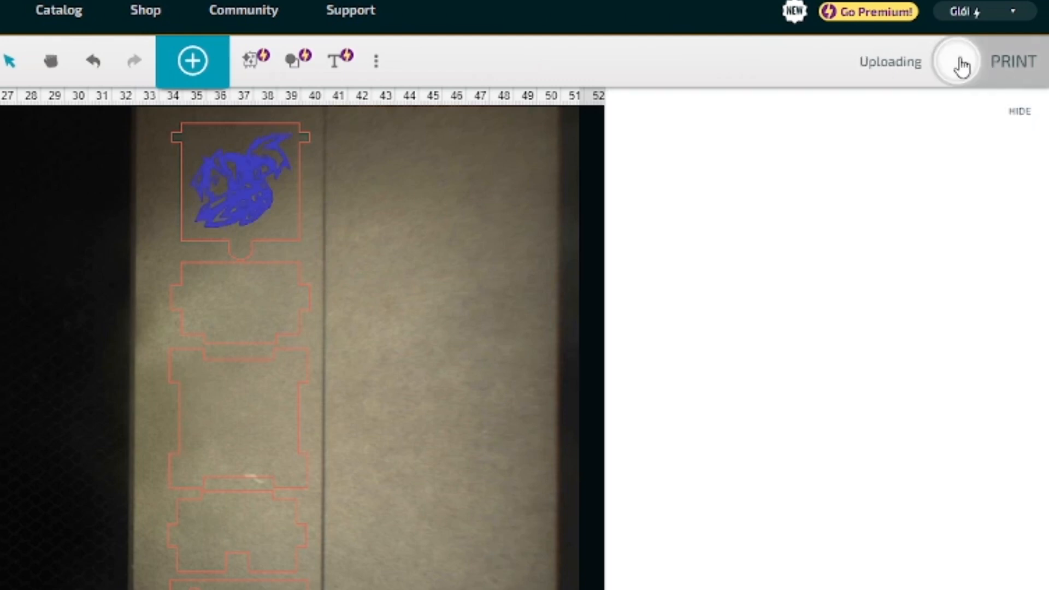